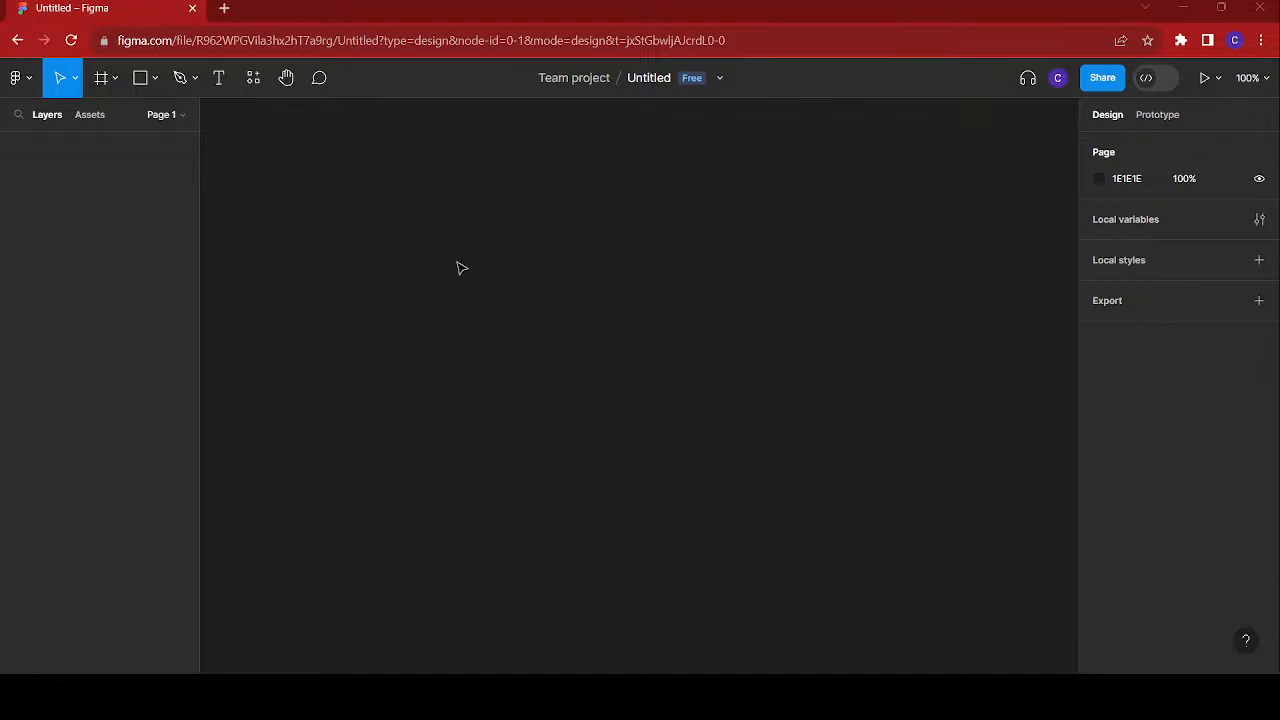
# - Create a new frame on the empty page using the iPhone 14 phone preset
pyautogui.click(101, 84)
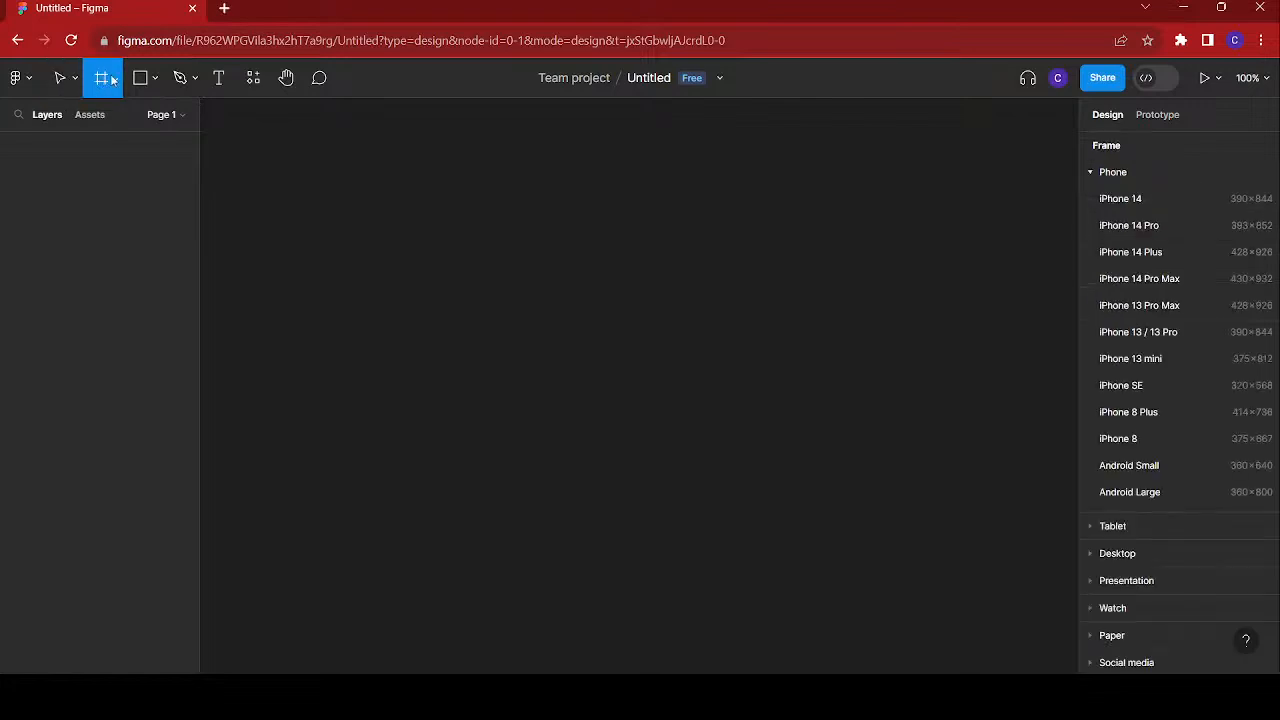
pyautogui.click(1135, 199)
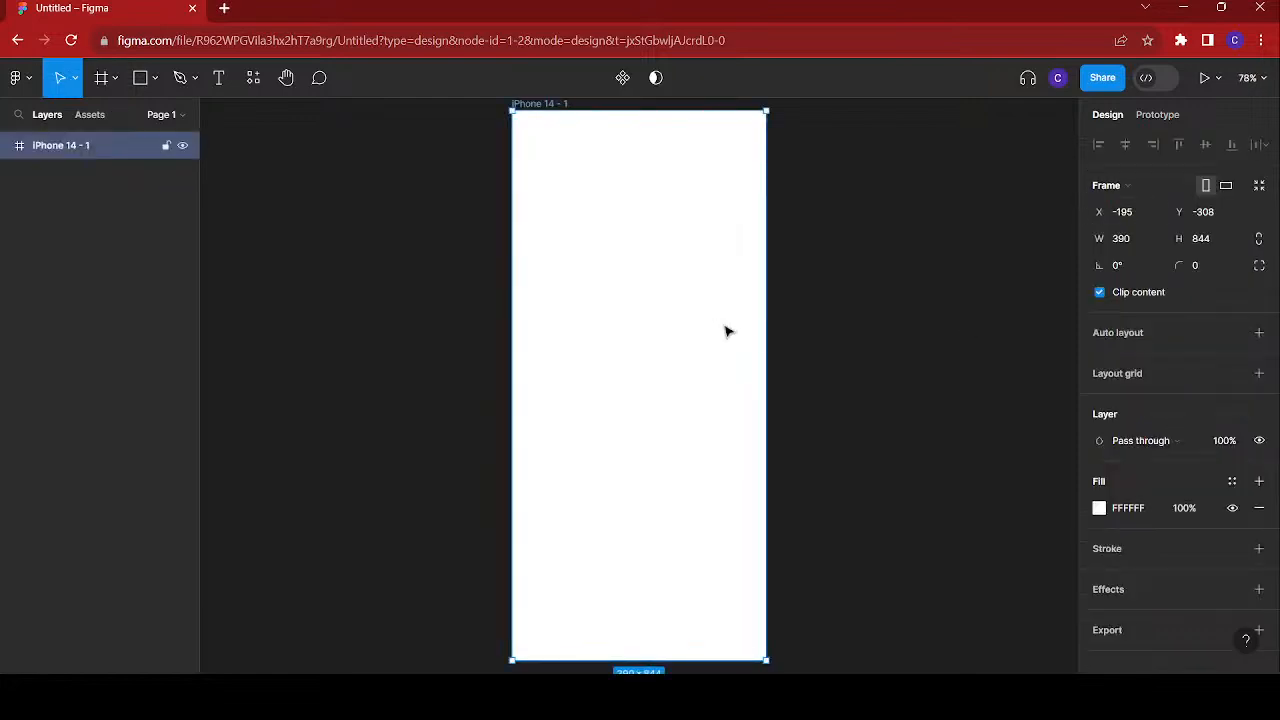
pyautogui.scroll(2, 860, 316)
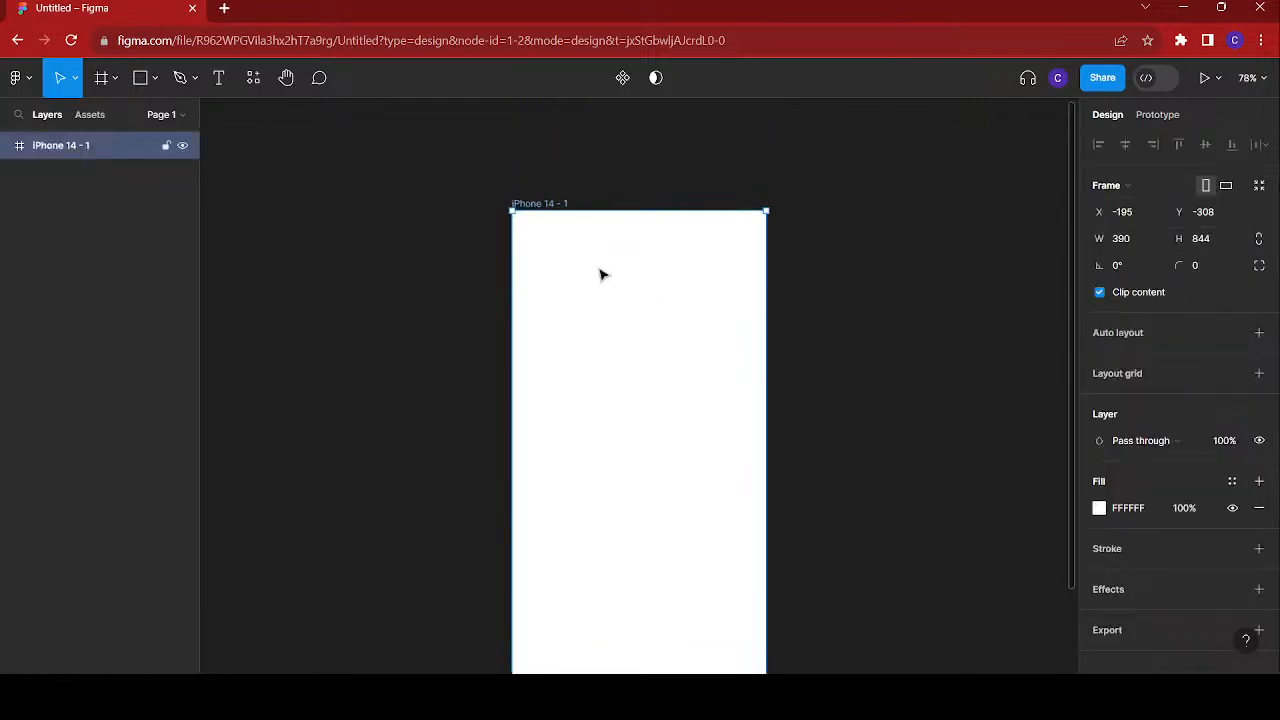
pyautogui.hscroll(3, 800, 262)
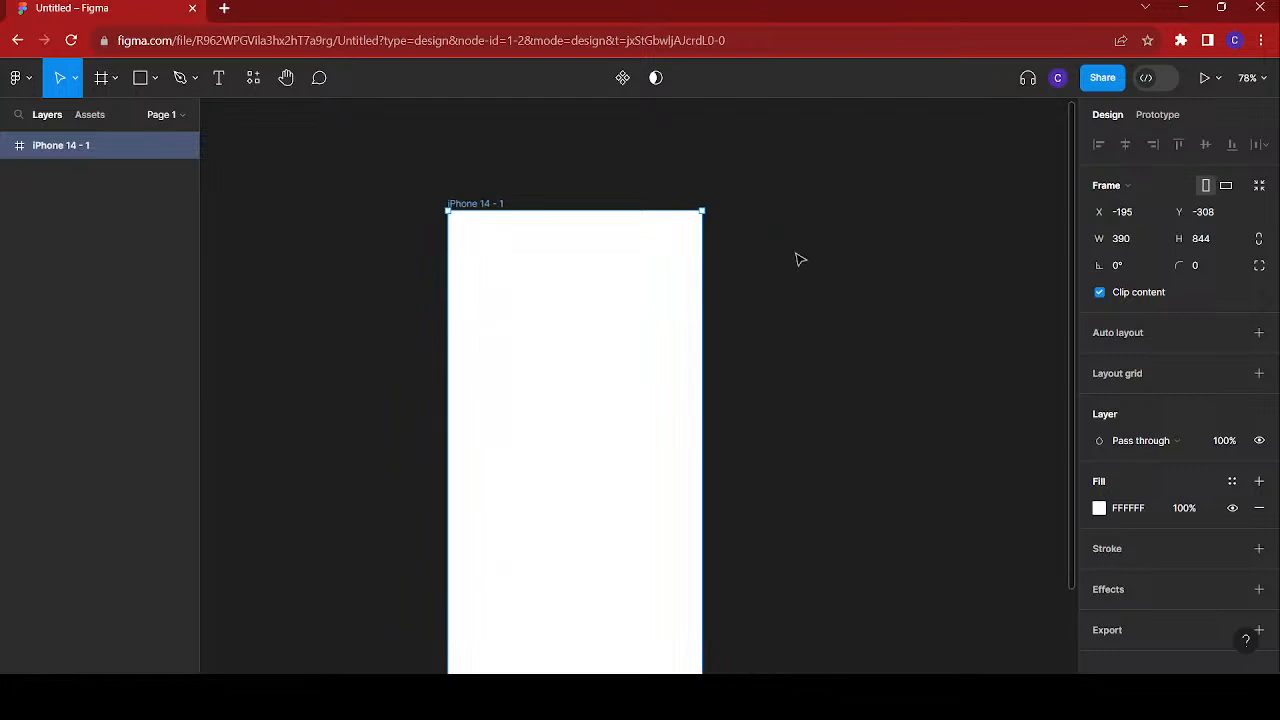
pyautogui.scroll(-5, 800, 260)
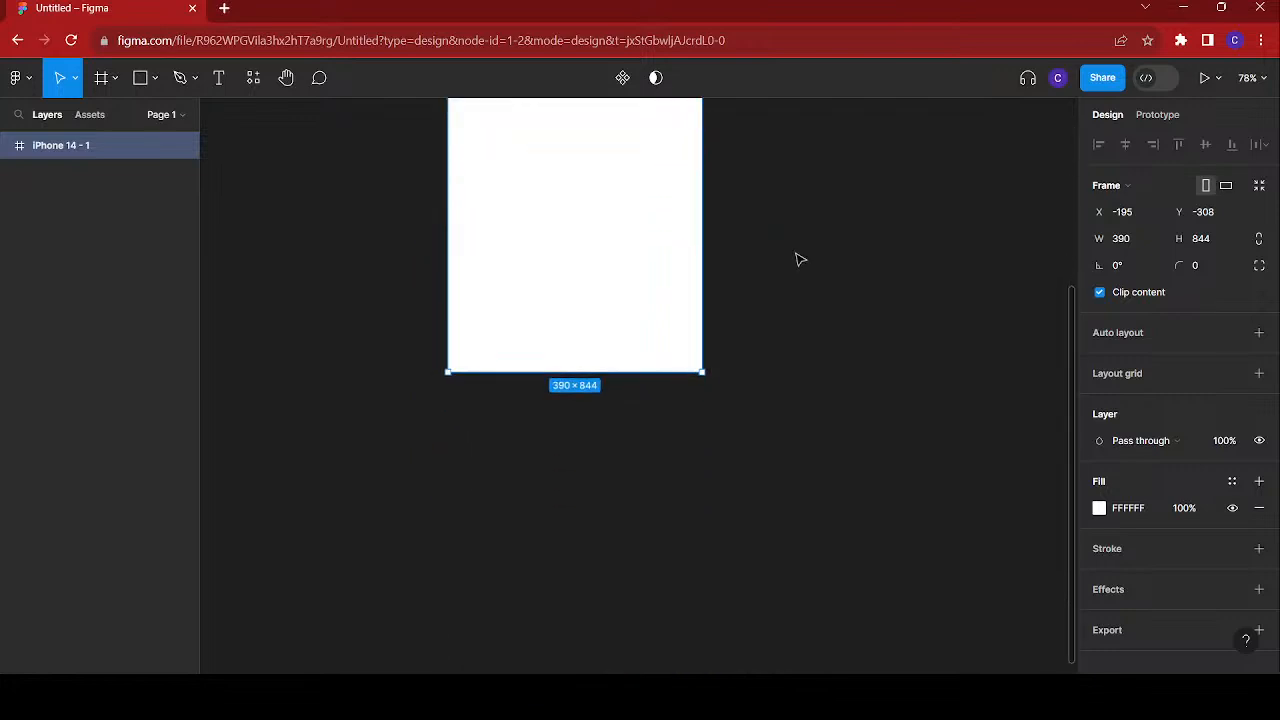
pyautogui.scroll(4, 800, 260)
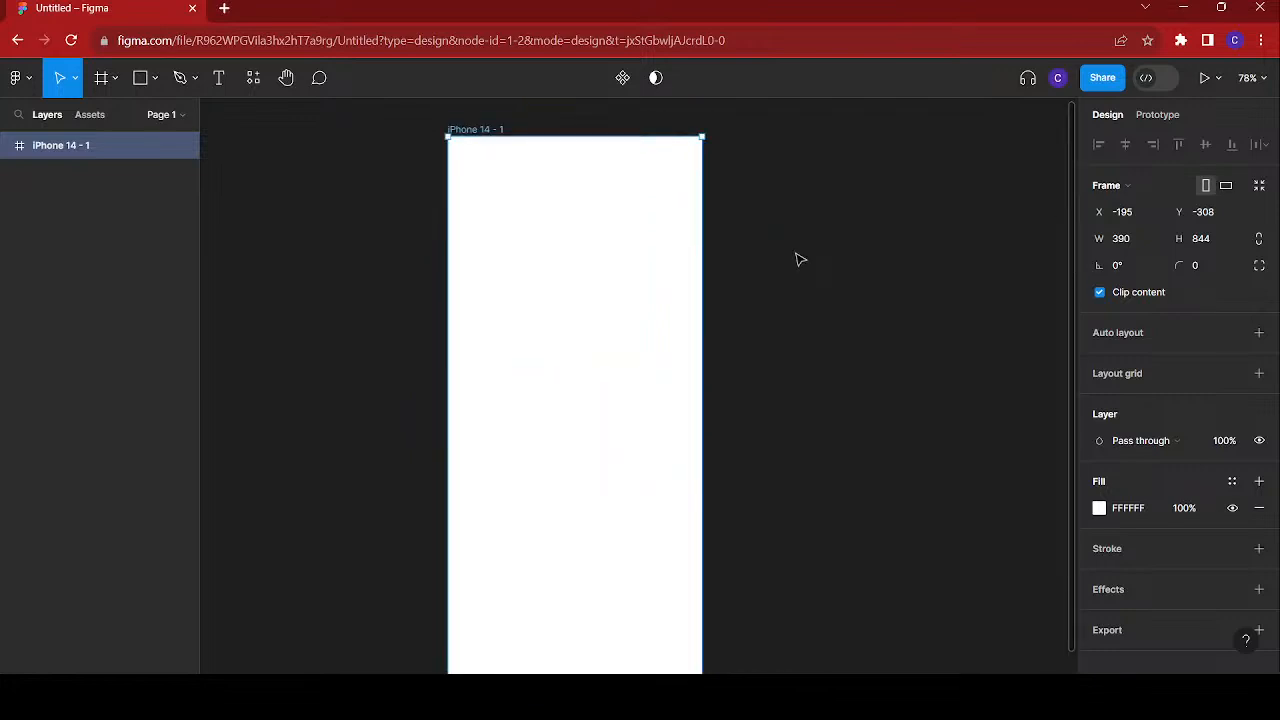
pyautogui.scroll(1, 800, 260)
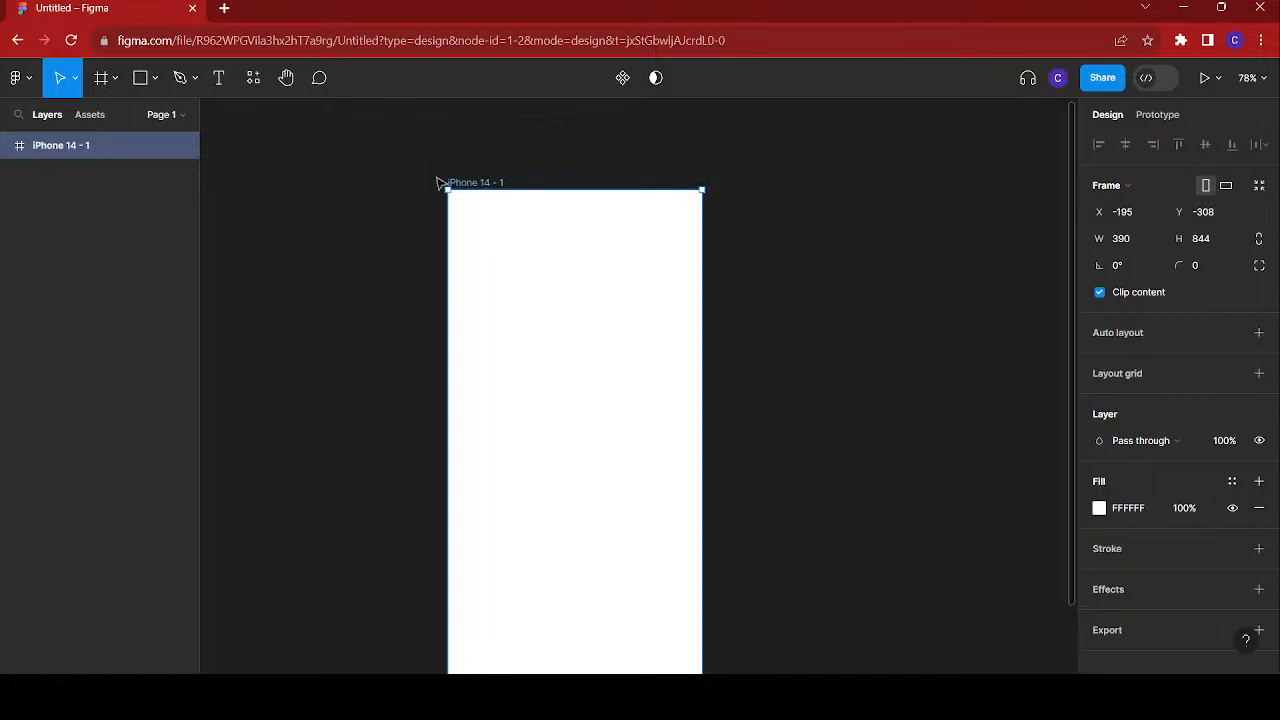
# - Find the Iconify plugin among the community plugins and run it
pyautogui.rightClick(813, 225)
pyautogui.moveTo(908, 360)
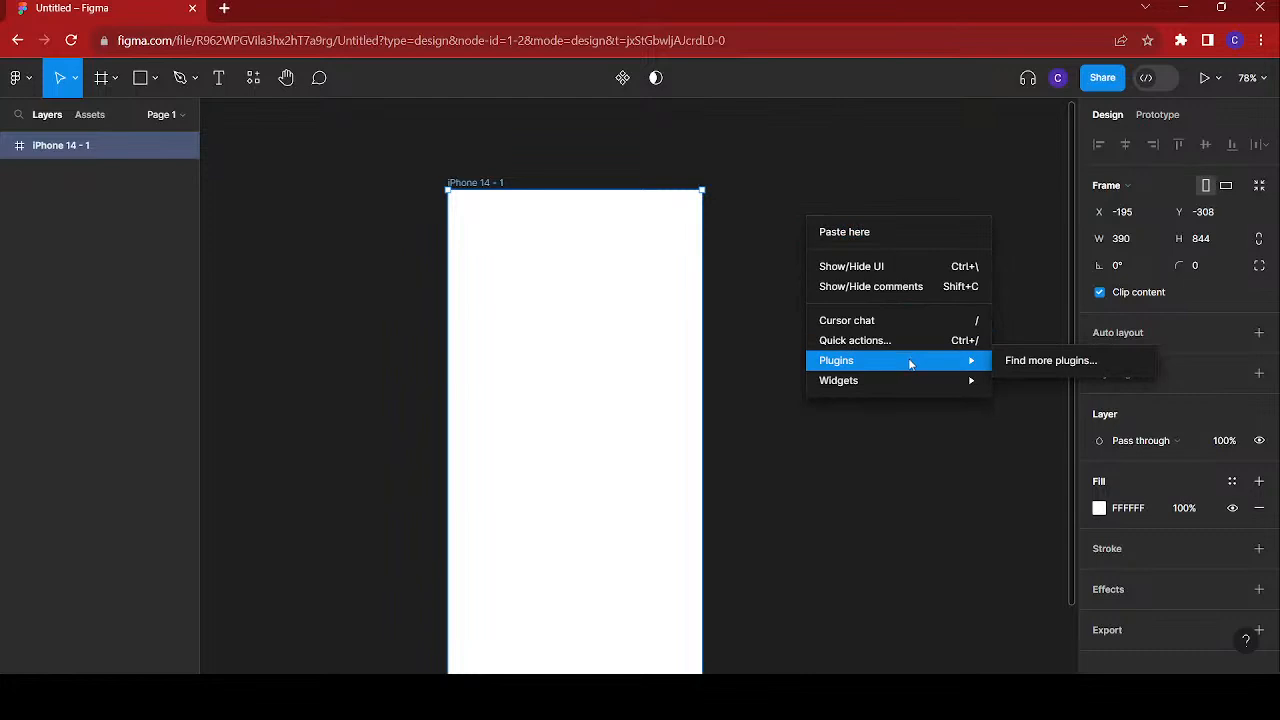
pyautogui.click(1028, 362)
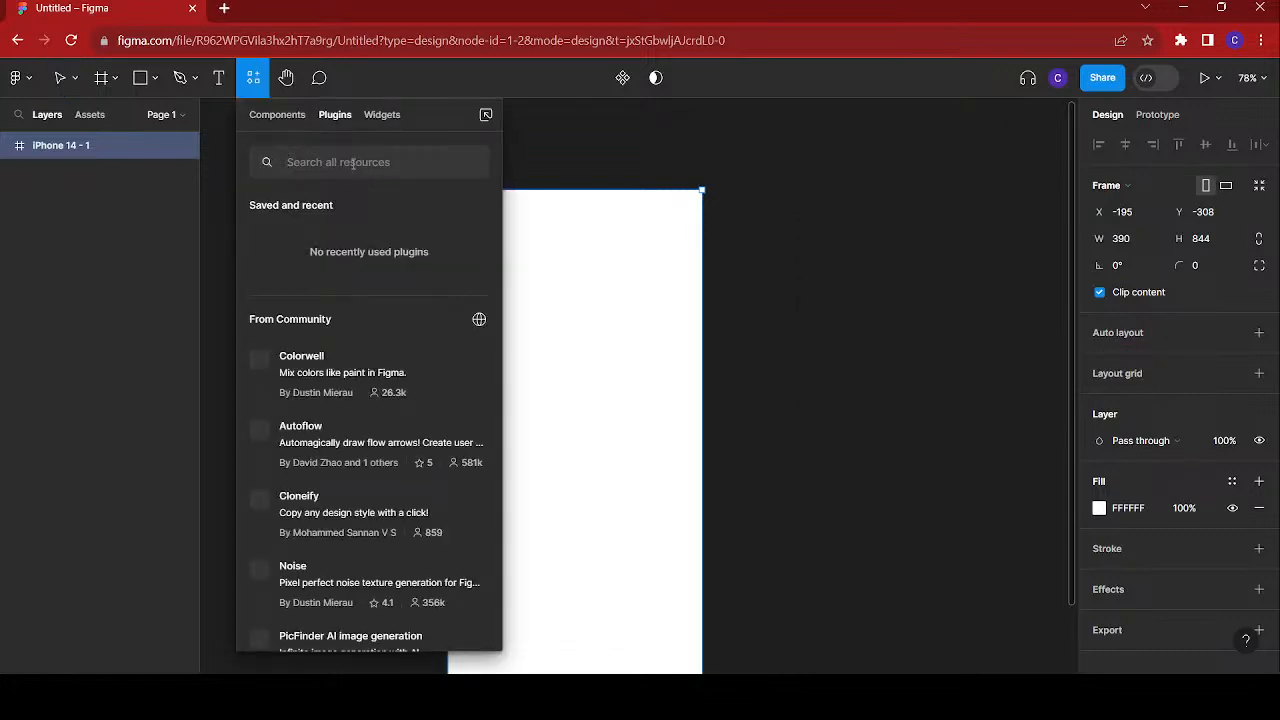
pyautogui.write('icon')
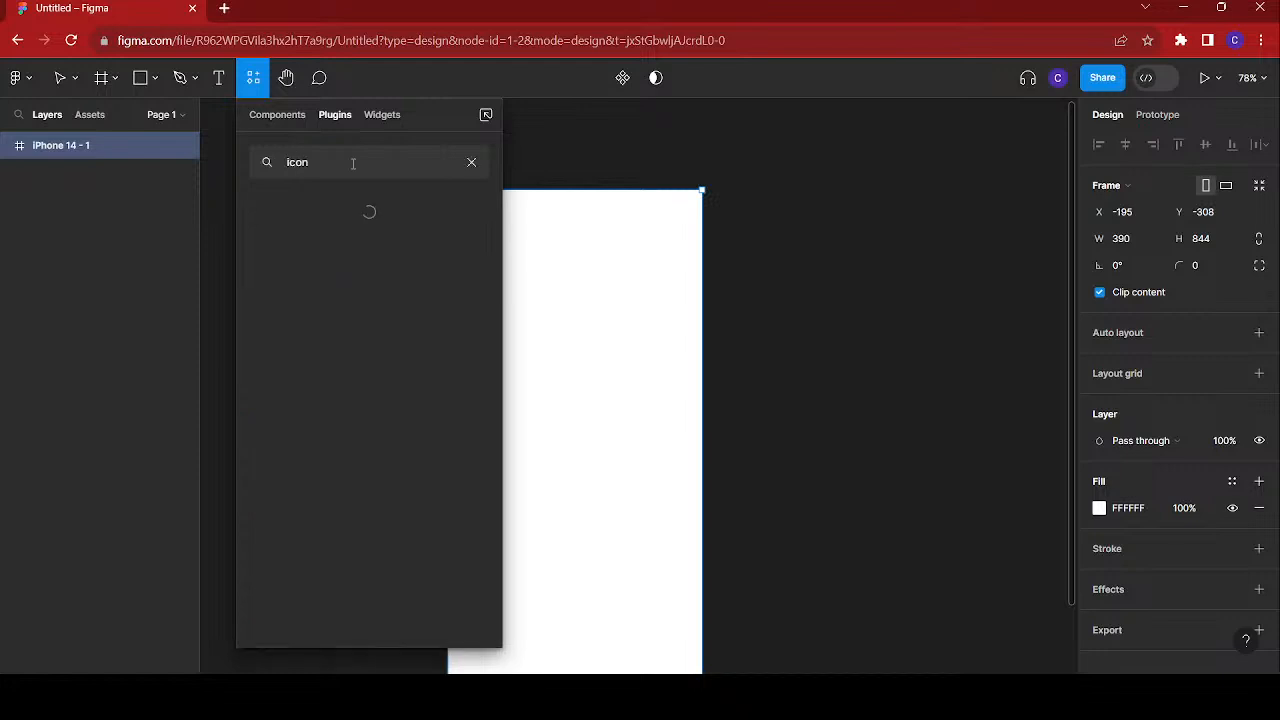
pyautogui.write('ify')
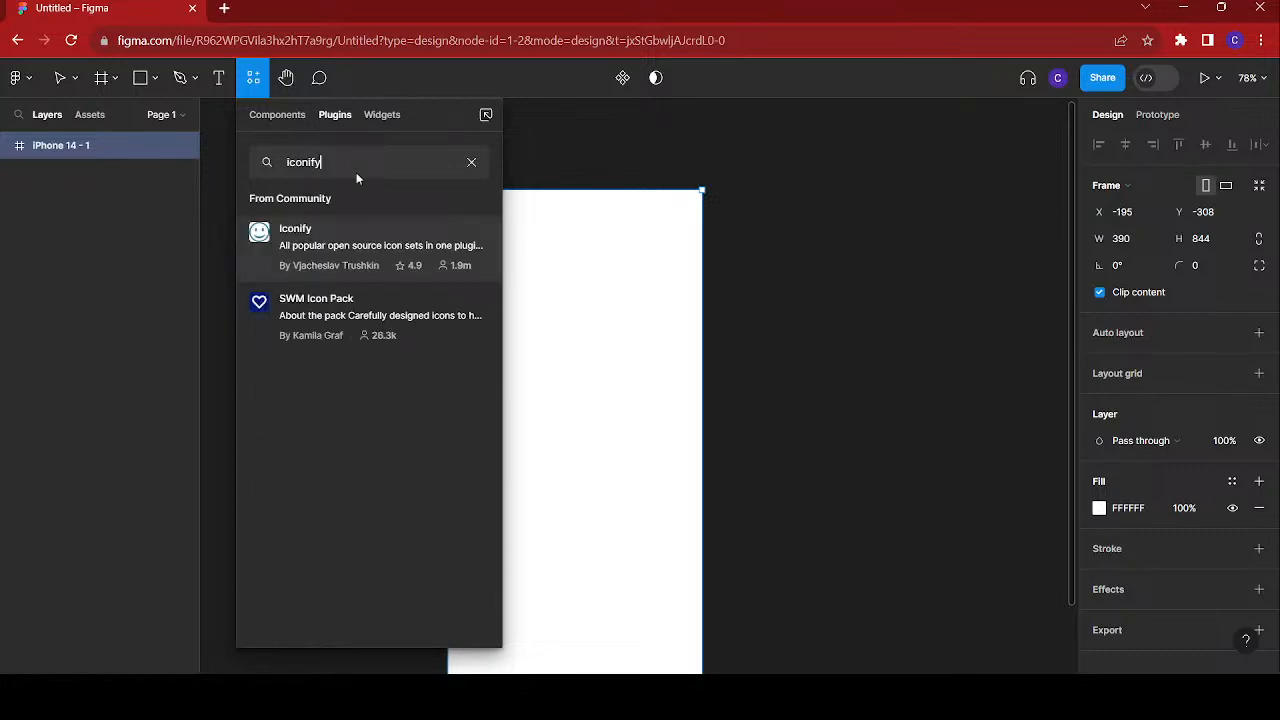
pyautogui.moveTo(470, 254)
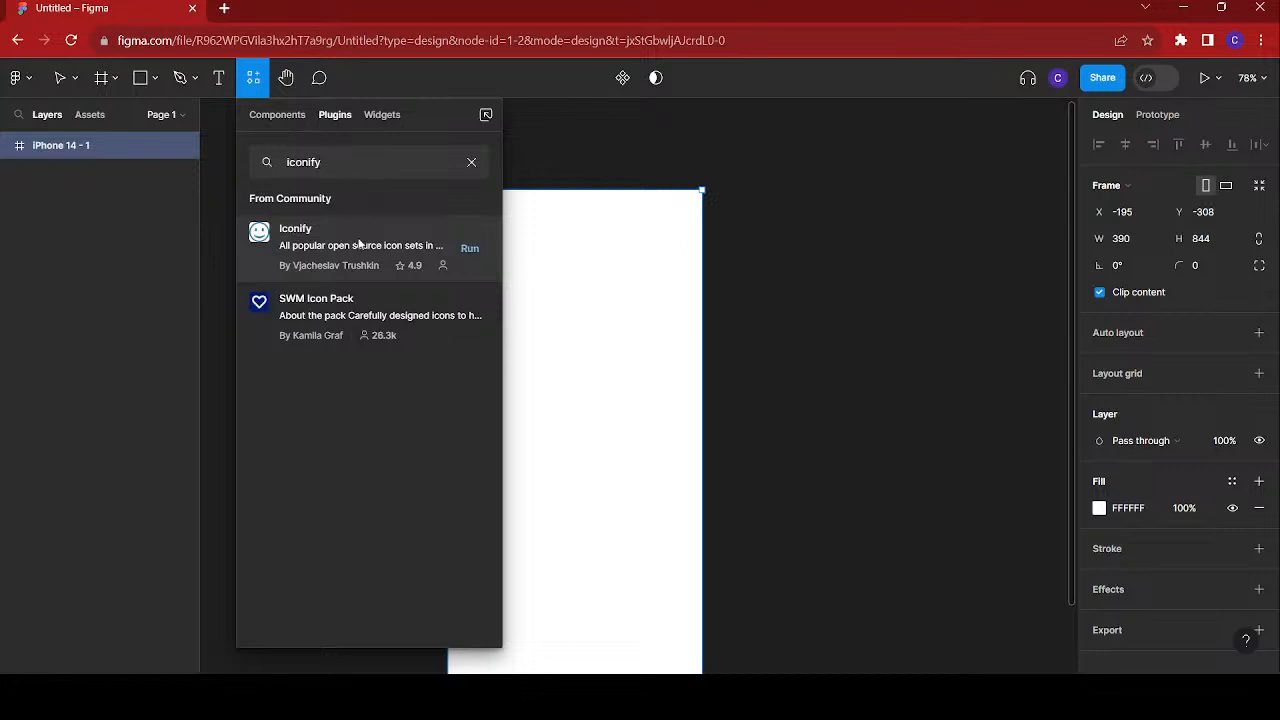
pyautogui.click(474, 254)
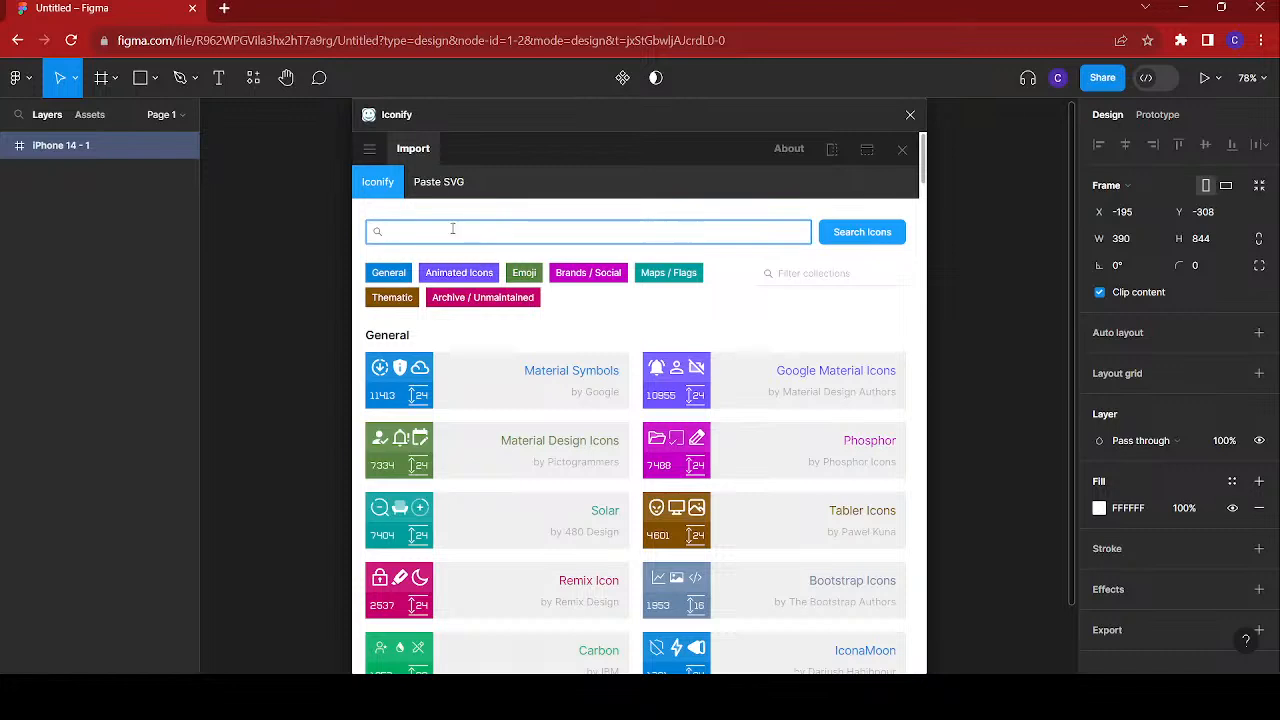
# - Search Iconify for "arrow" and place the iconamoon:arrow-up-2 chevron from results page 6 near the top of the iPhone 14 frame
pyautogui.write('arrow')
pyautogui.press('Return')
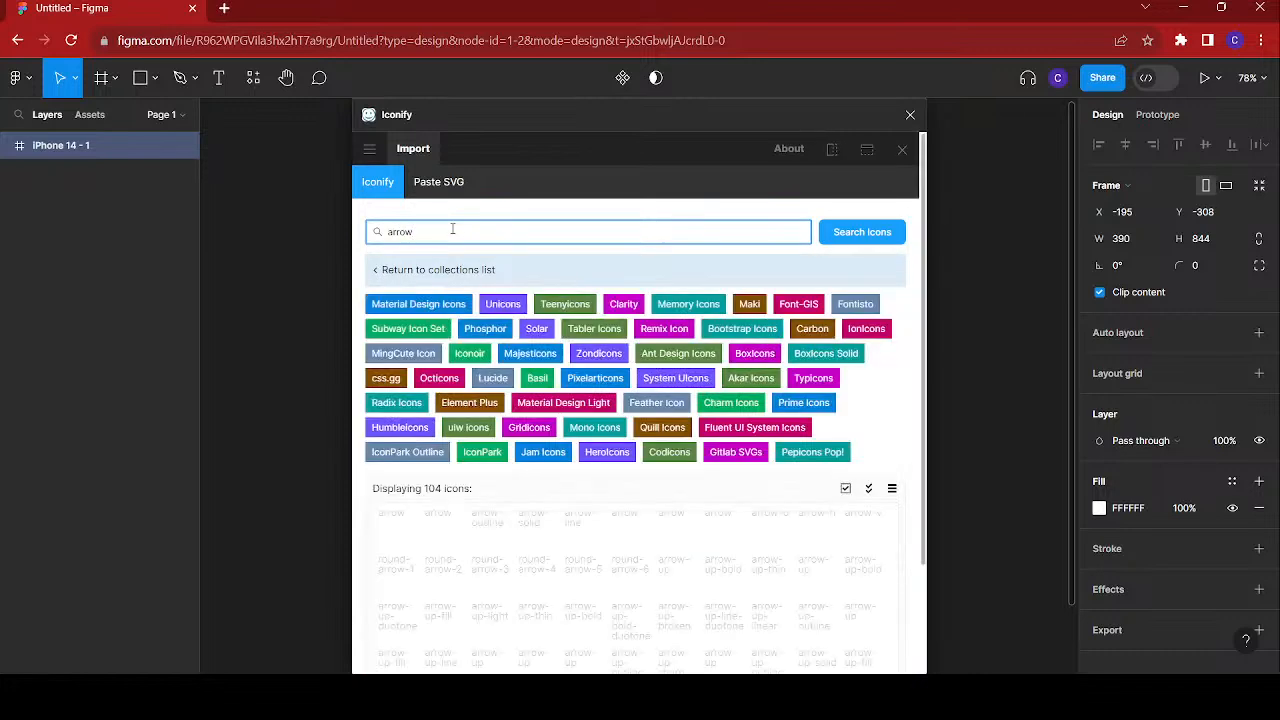
pyautogui.scroll(-2, 536, 480)
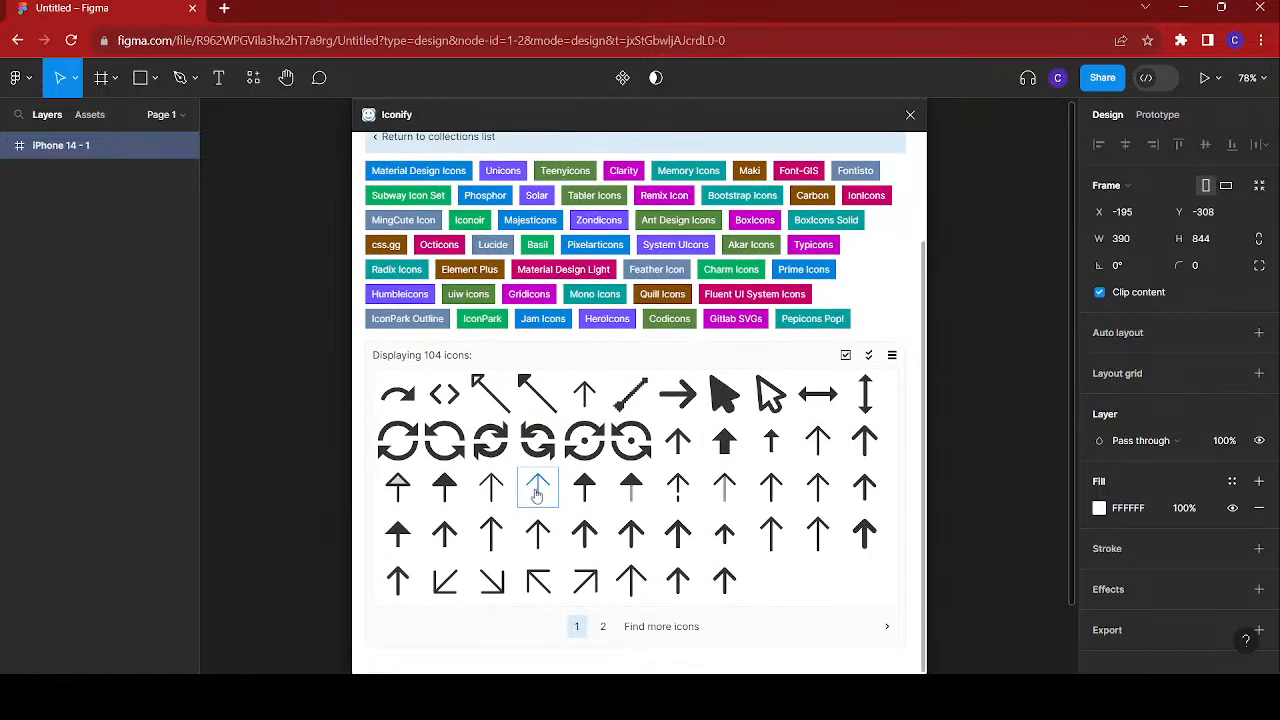
pyautogui.click(603, 628)
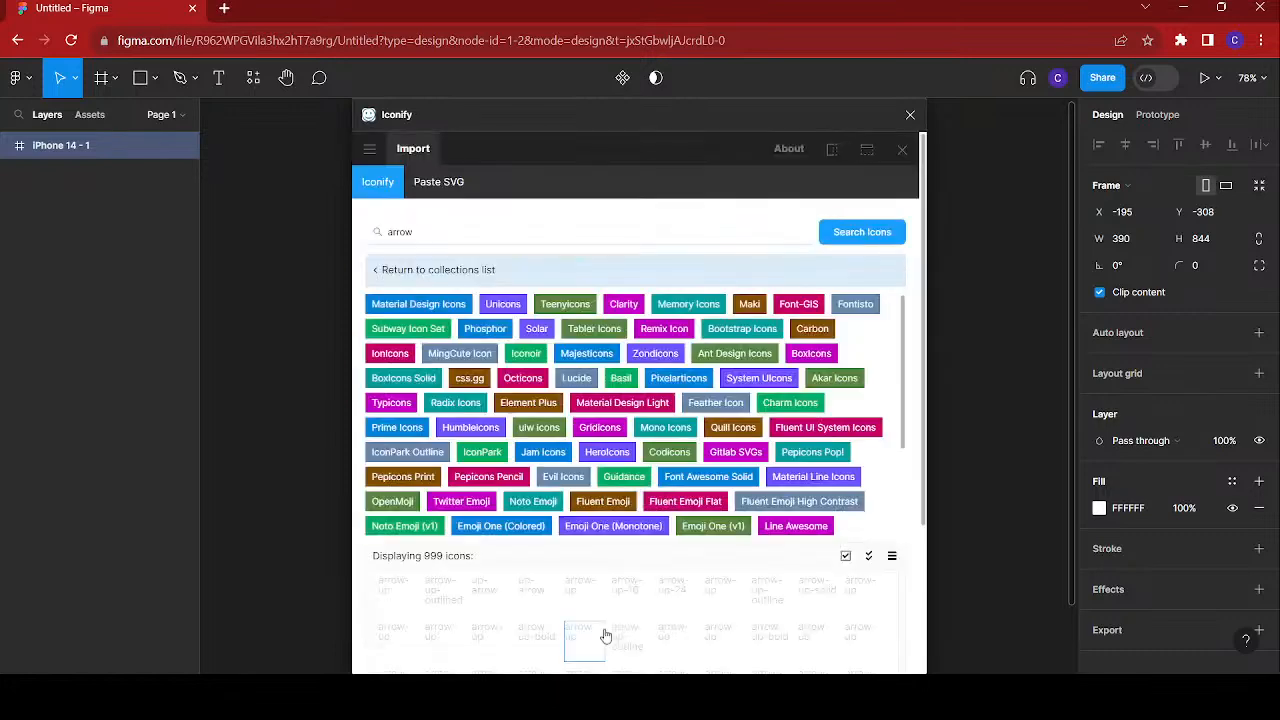
pyautogui.scroll(-3, 605, 632)
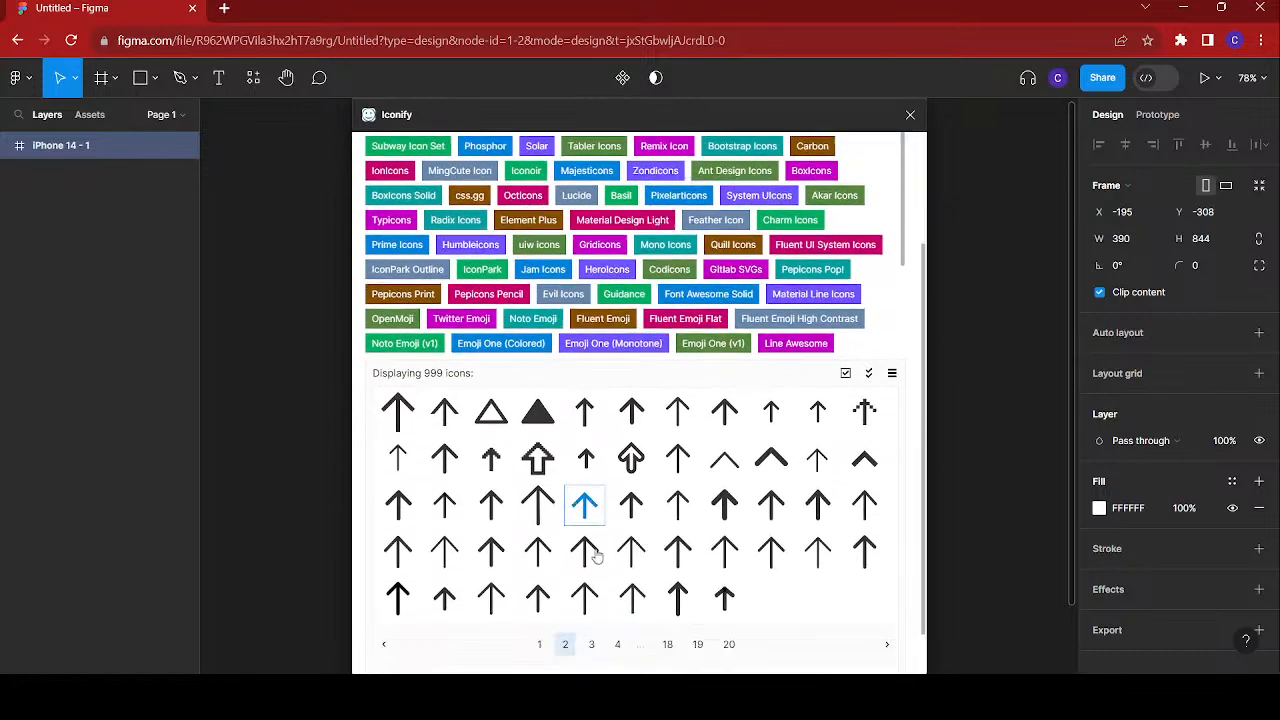
pyautogui.click(592, 626)
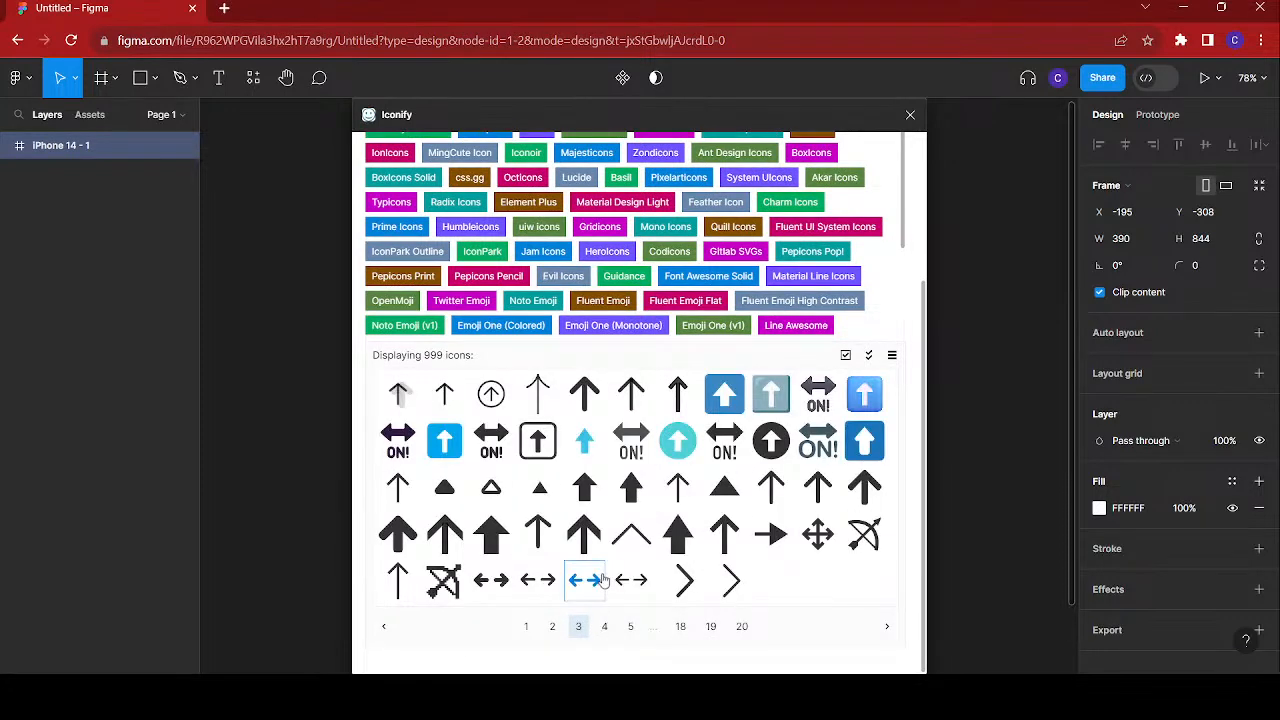
pyautogui.click(604, 626)
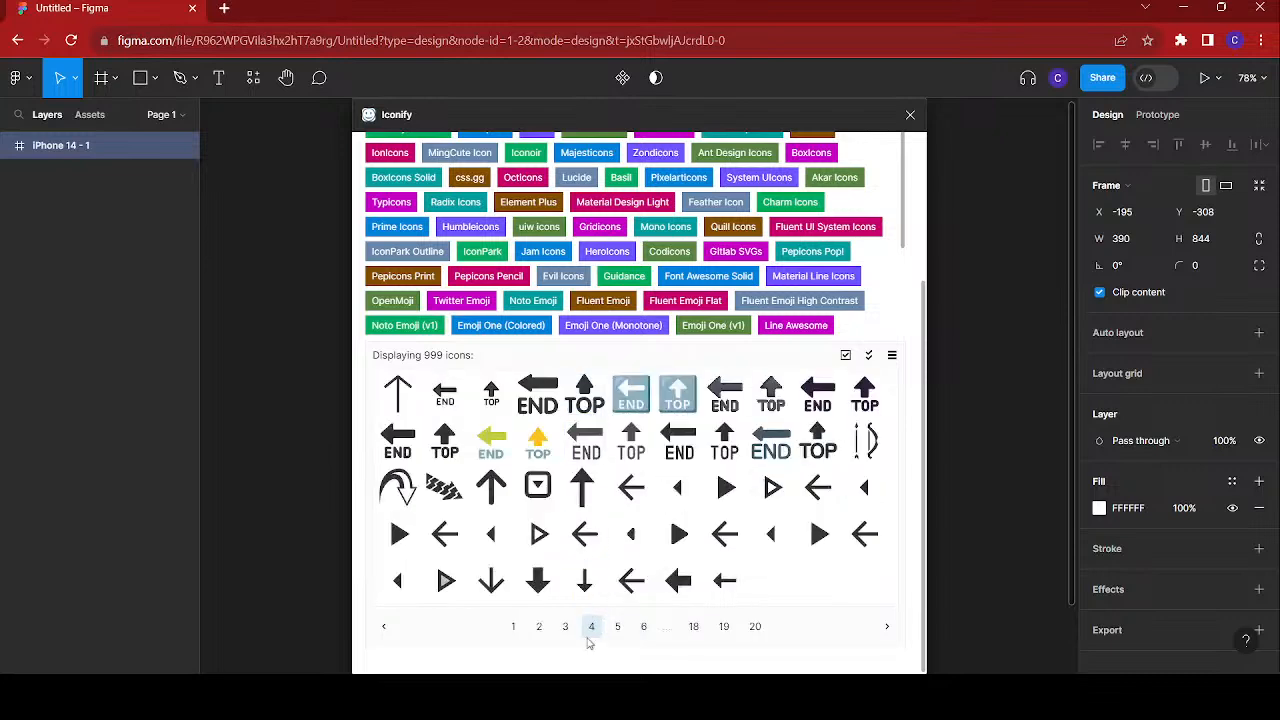
pyautogui.click(617, 626)
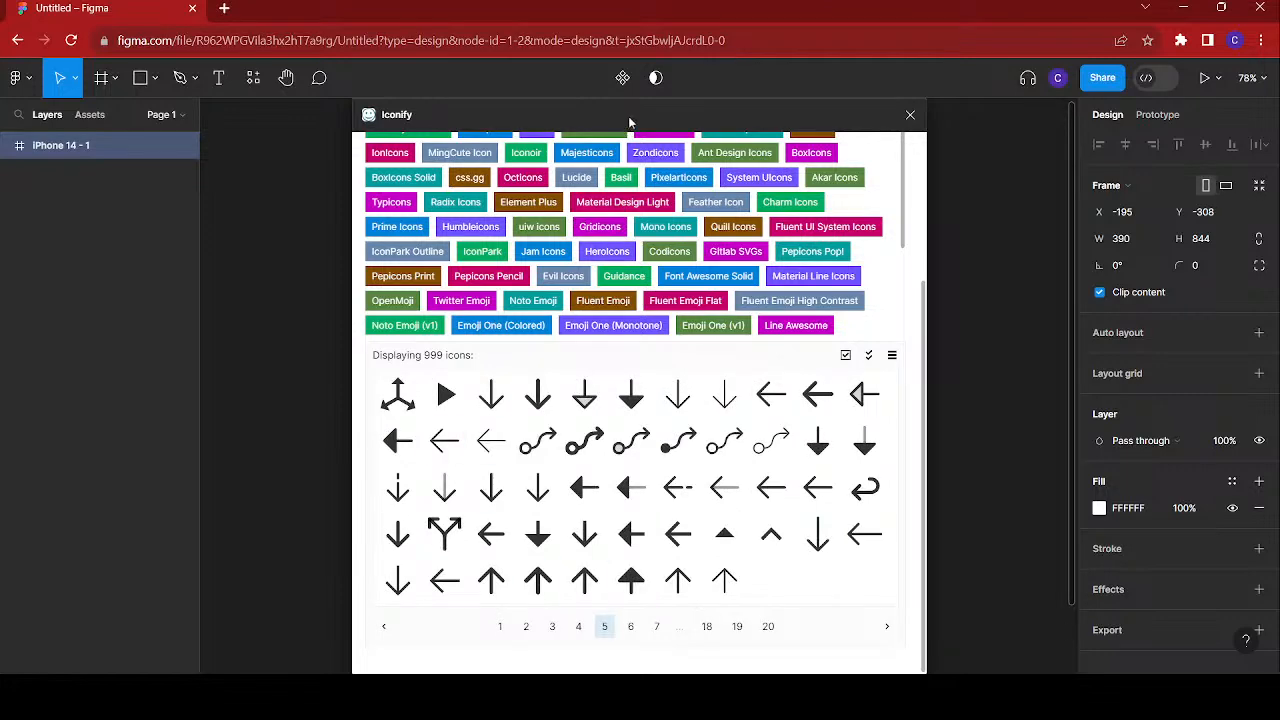
pyautogui.moveTo(629, 121); pyautogui.dragTo(872, 151)
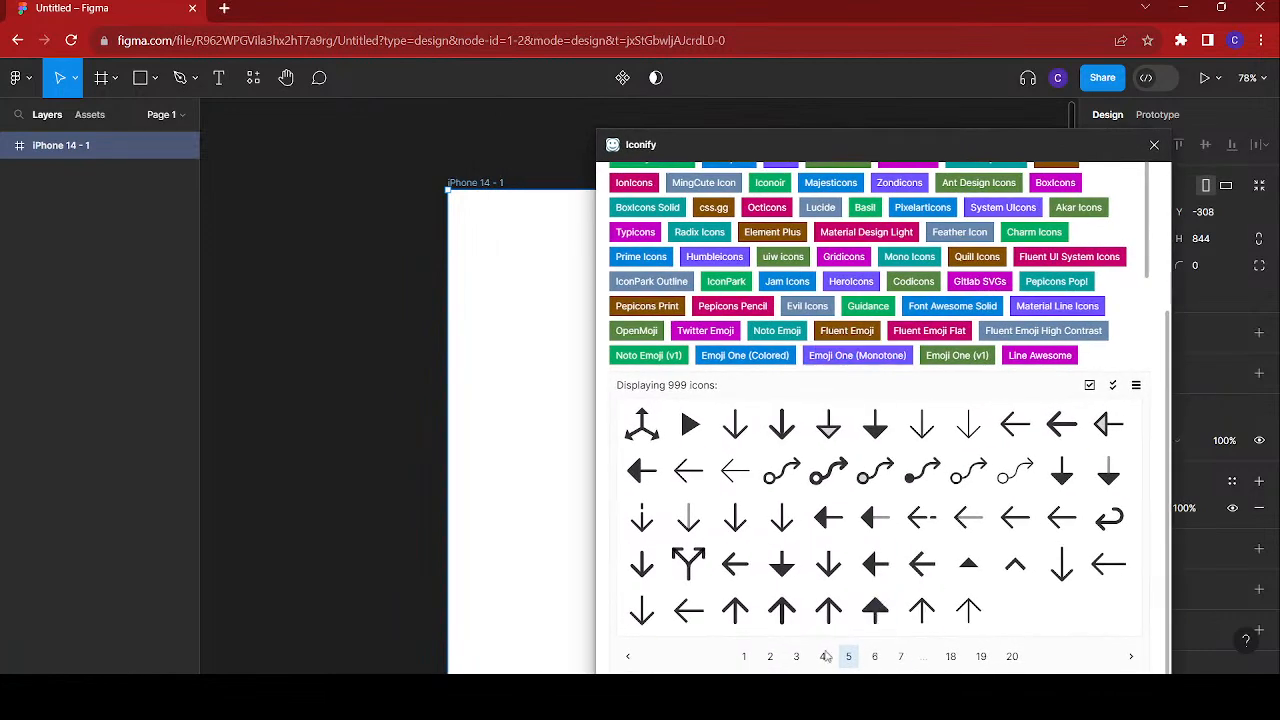
pyautogui.click(877, 656)
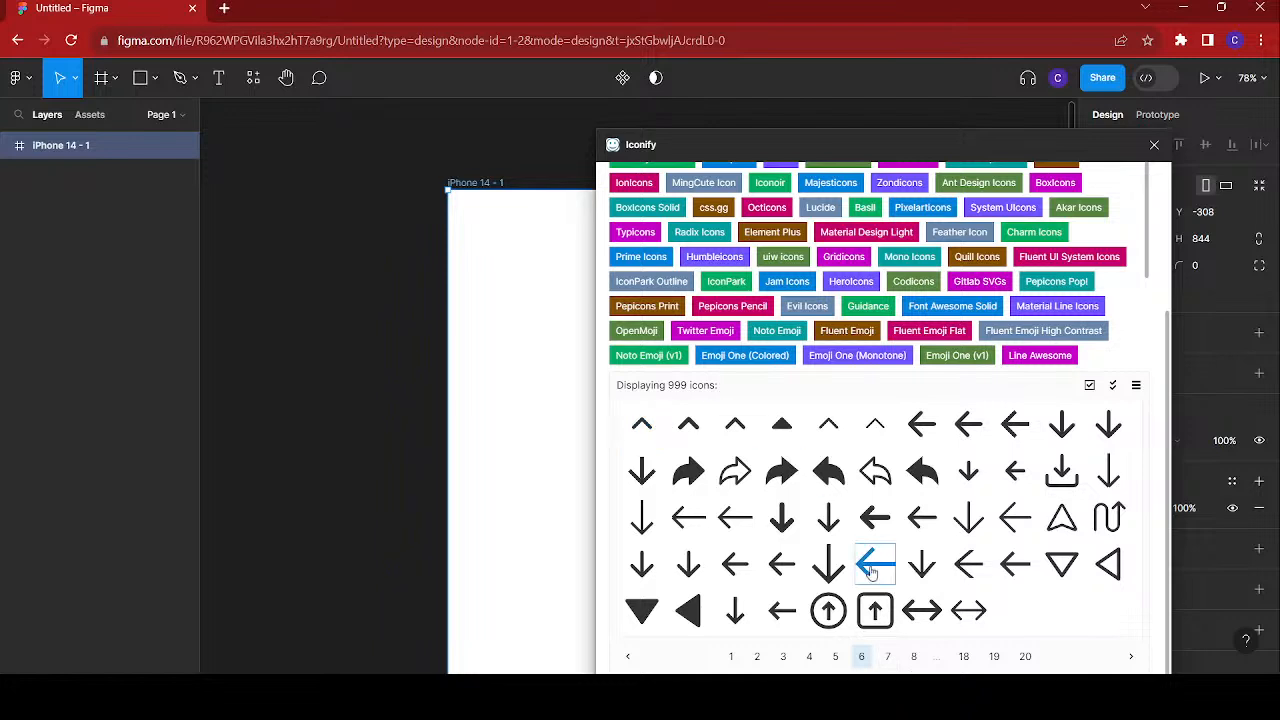
pyautogui.click(889, 658)
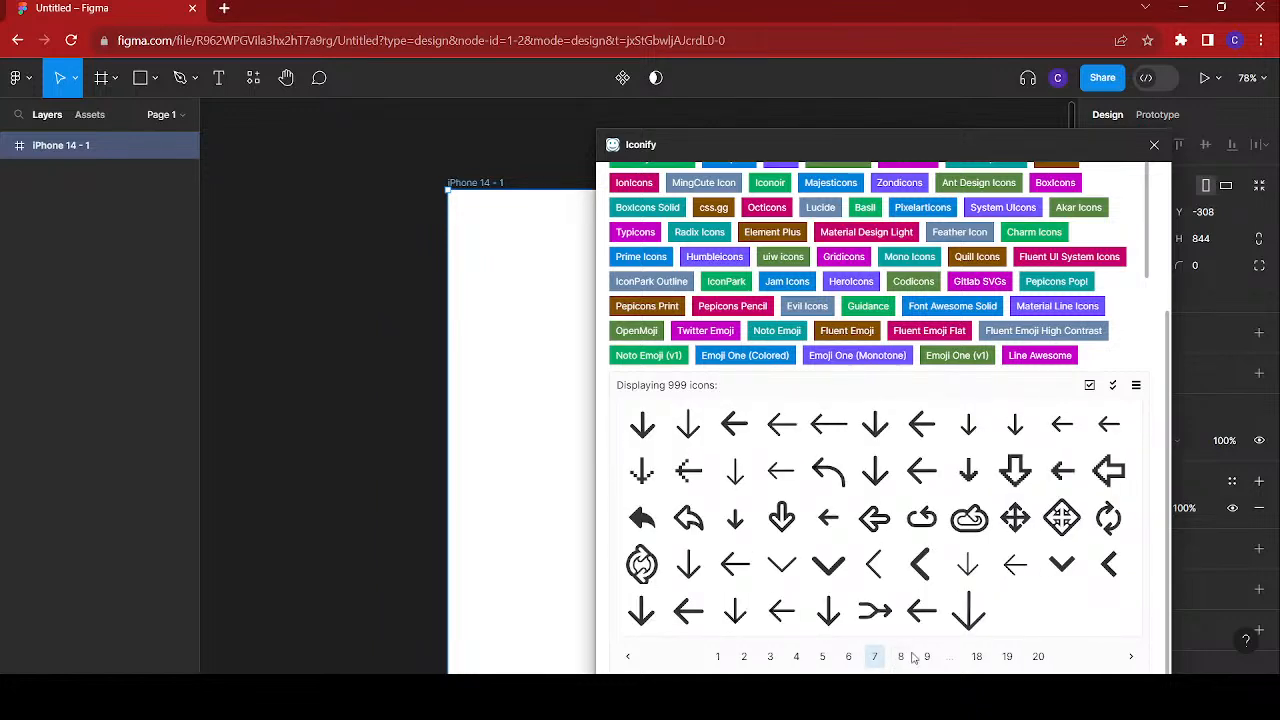
pyautogui.click(900, 657)
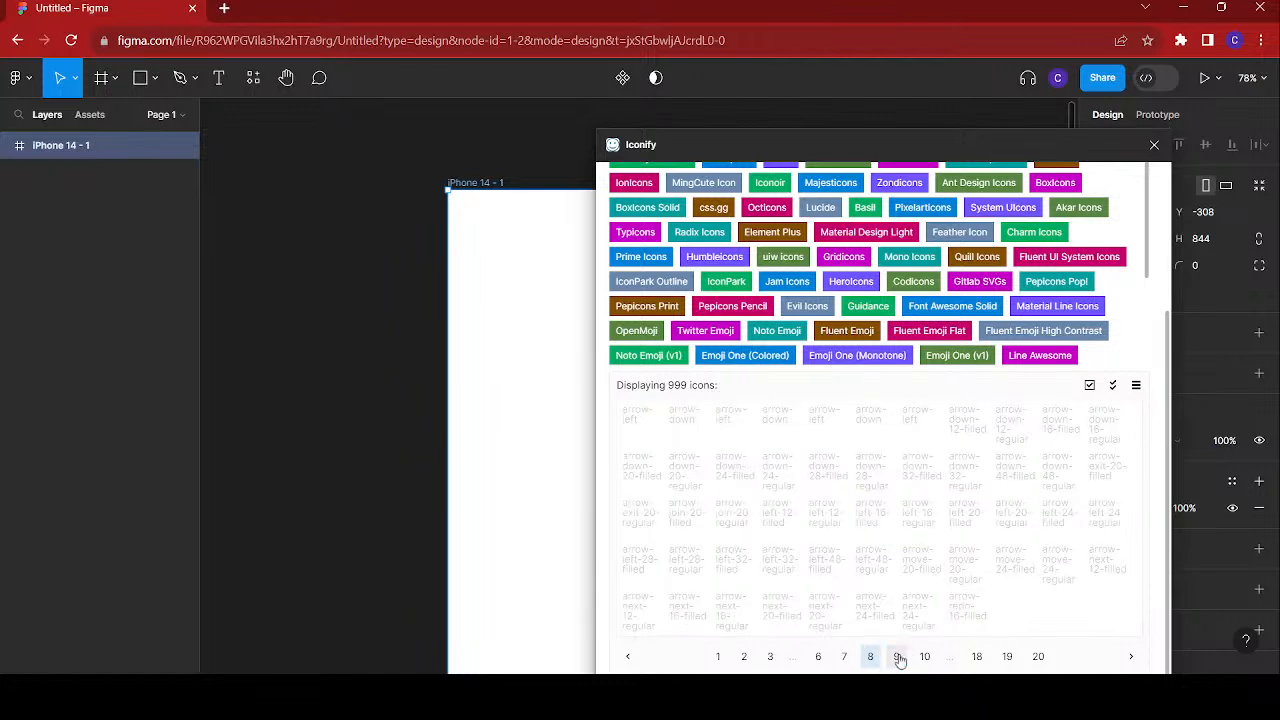
pyautogui.click(818, 656)
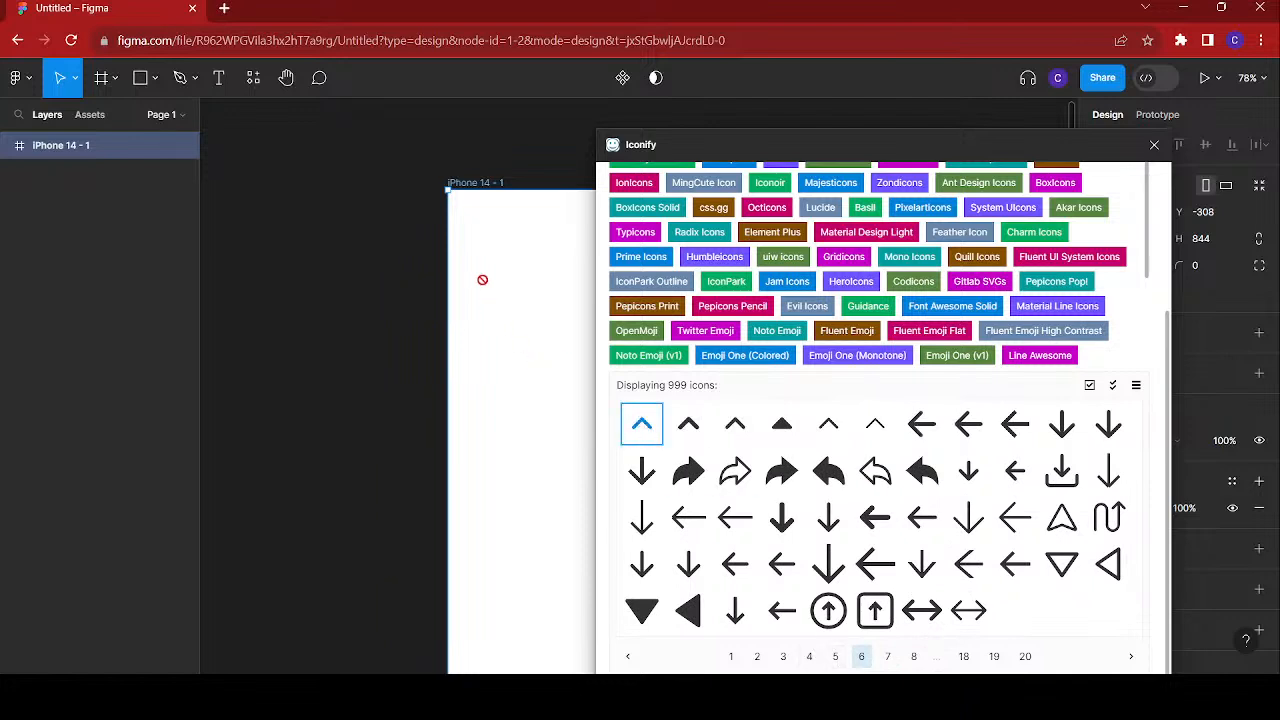
pyautogui.moveTo(520, 261); pyautogui.dragTo(520, 261)
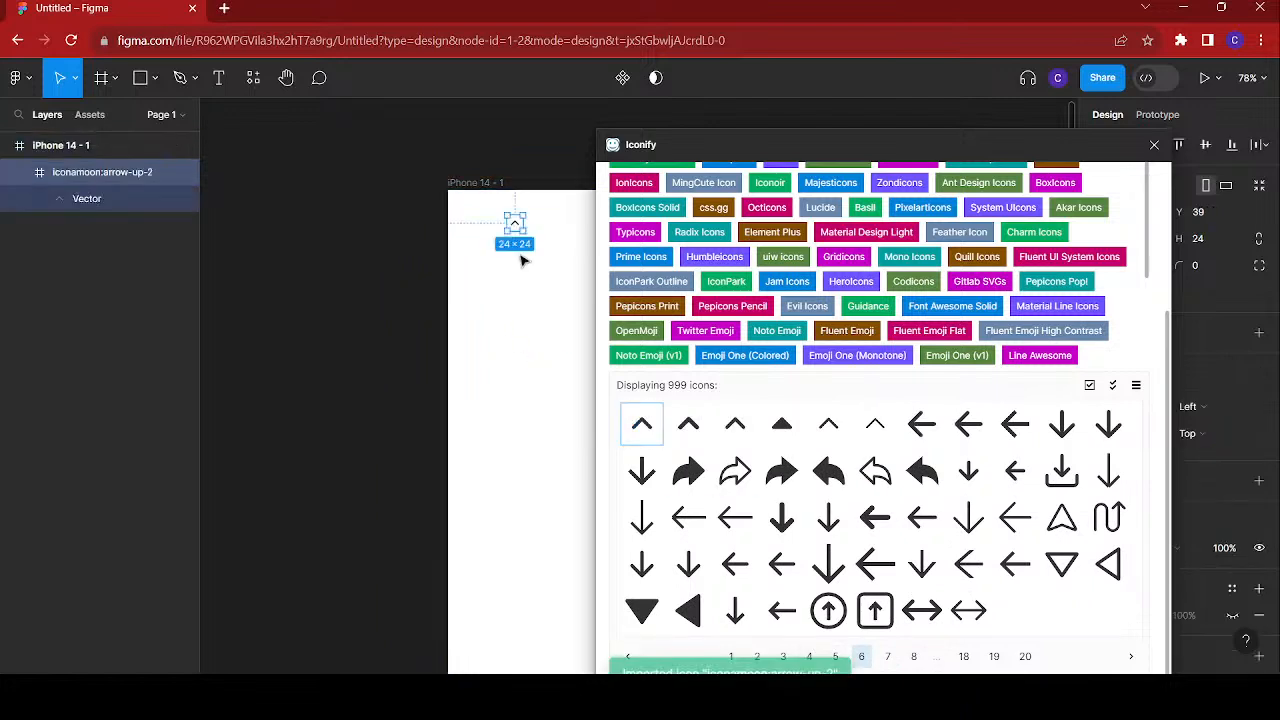
# - Search Iconify for "close" and place the ic:baseline-close icon below the arrow in the iPhone 14 frame
pyautogui.scroll(2, 820, 345)
pyautogui.click(670, 262)
pyautogui.hotkey('ctrl', 'a')
pyautogui.write('close')
pyautogui.press('Return')
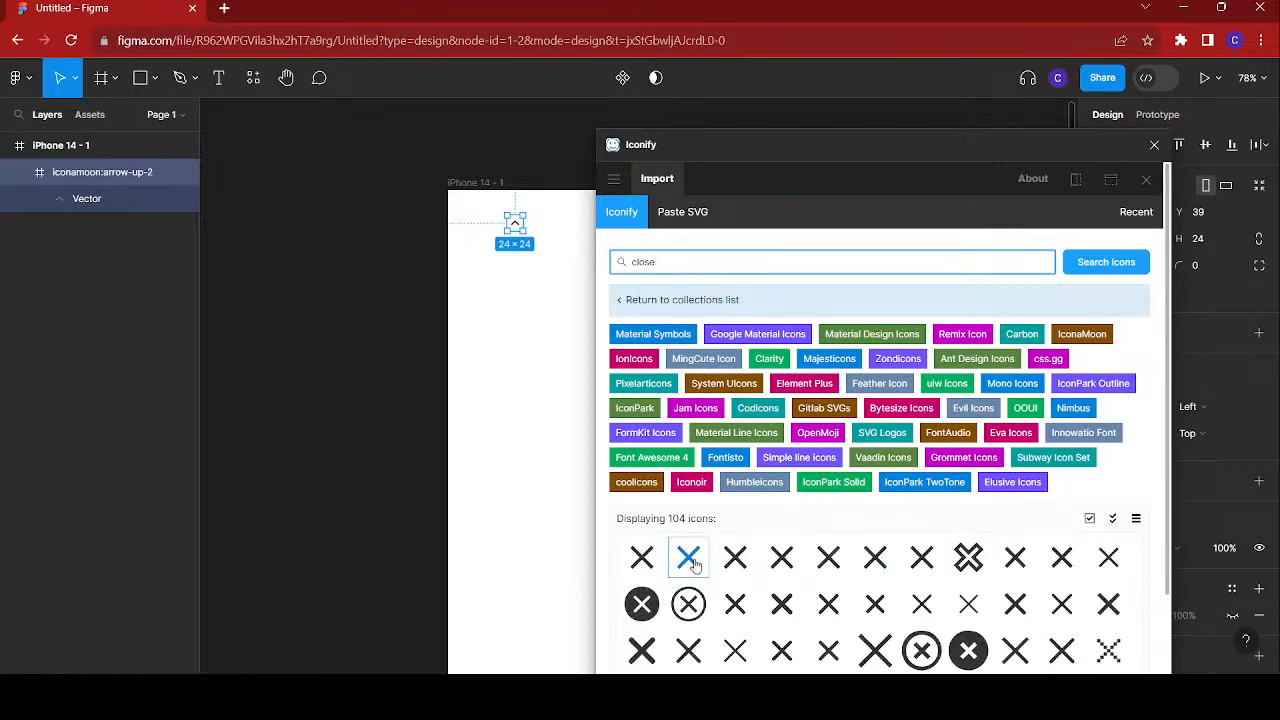
pyautogui.click(690, 560)
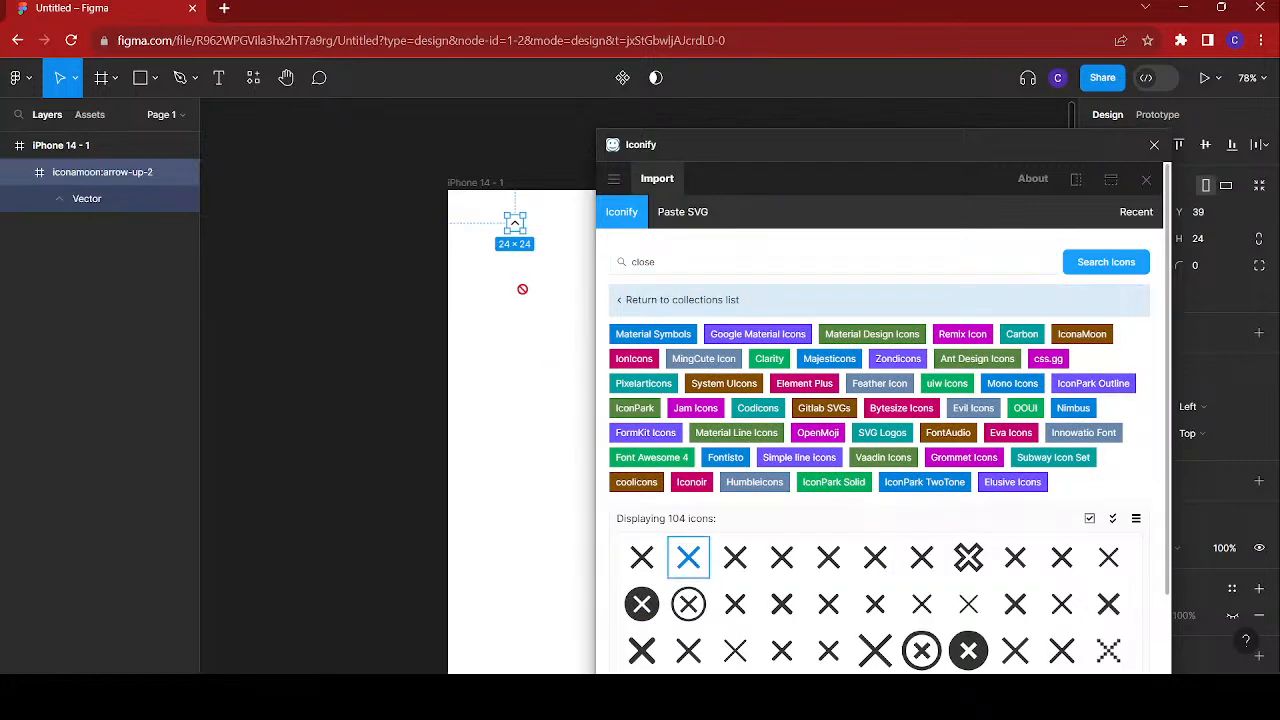
# - Search Iconify for "radio" and place the filled formkit:radio and empty akar-icons:radio icons below the close icon
pyautogui.click(738, 265)
pyautogui.hotkey('ctrl', 'a')
pyautogui.write('check')
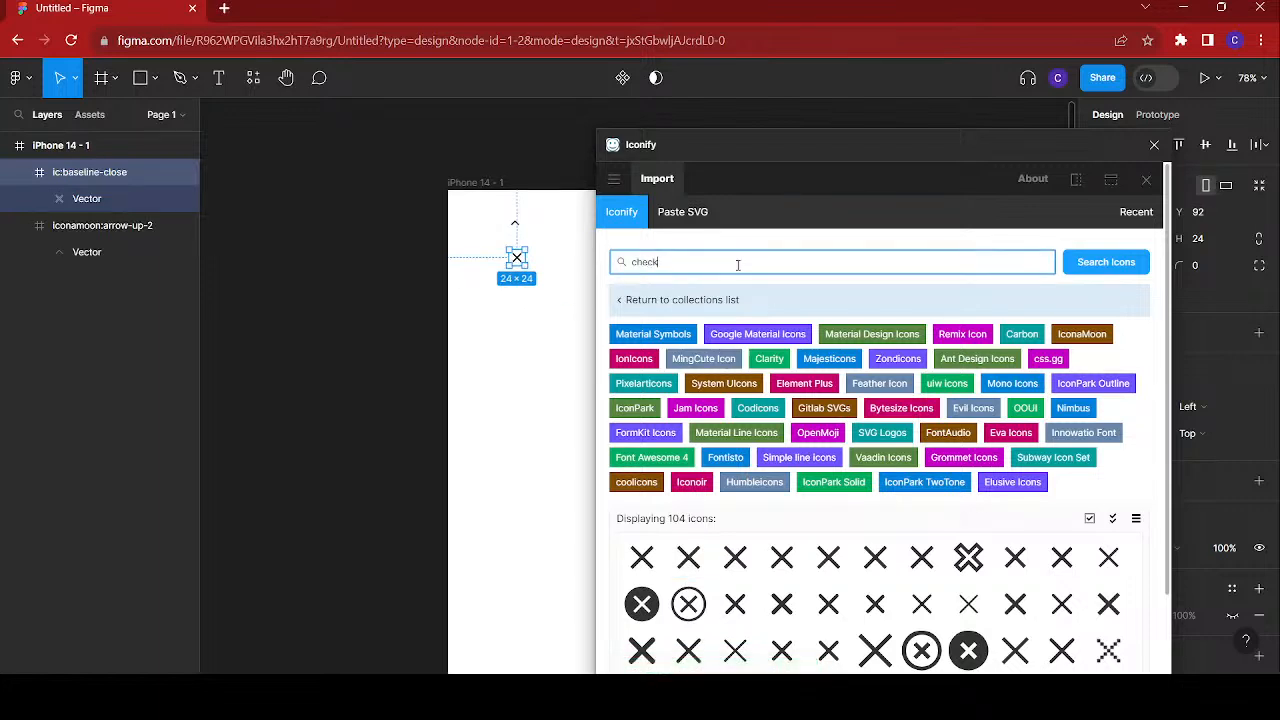
pyautogui.hotkey('ctrl', 'a')
pyautogui.write('radio')
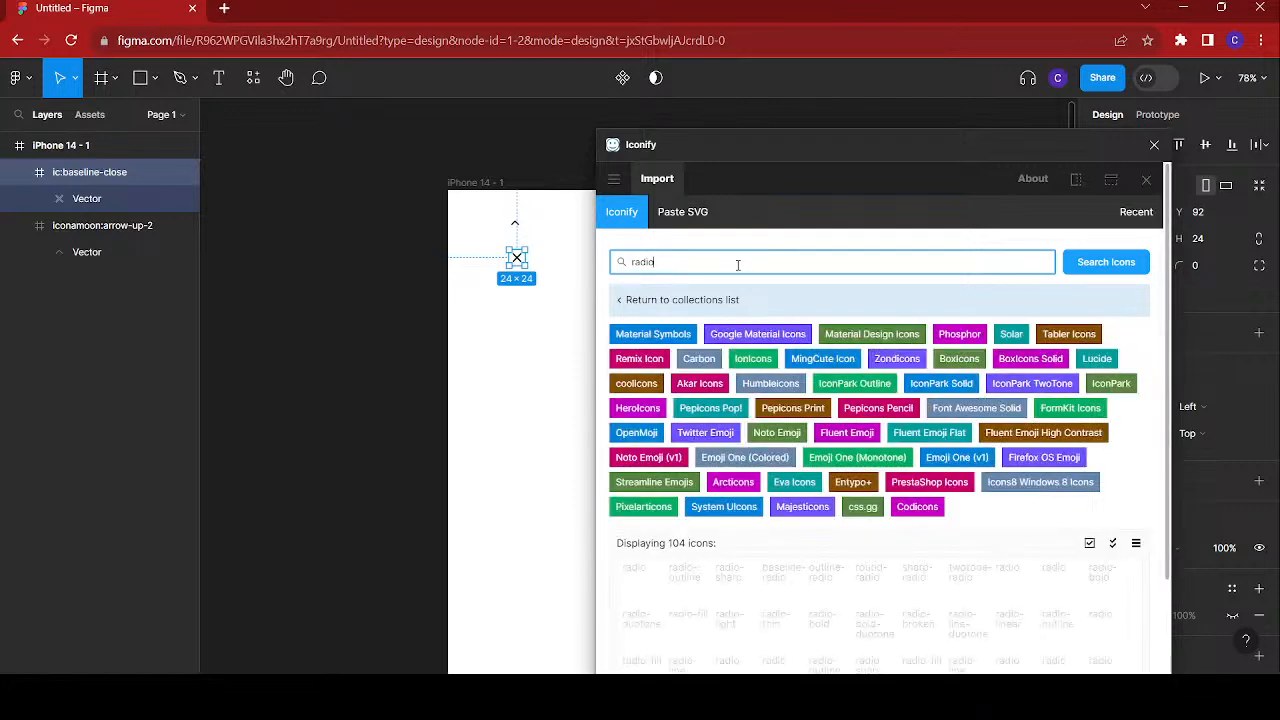
pyautogui.scroll(-2, 853, 522)
pyautogui.scroll(-1, 853, 522)
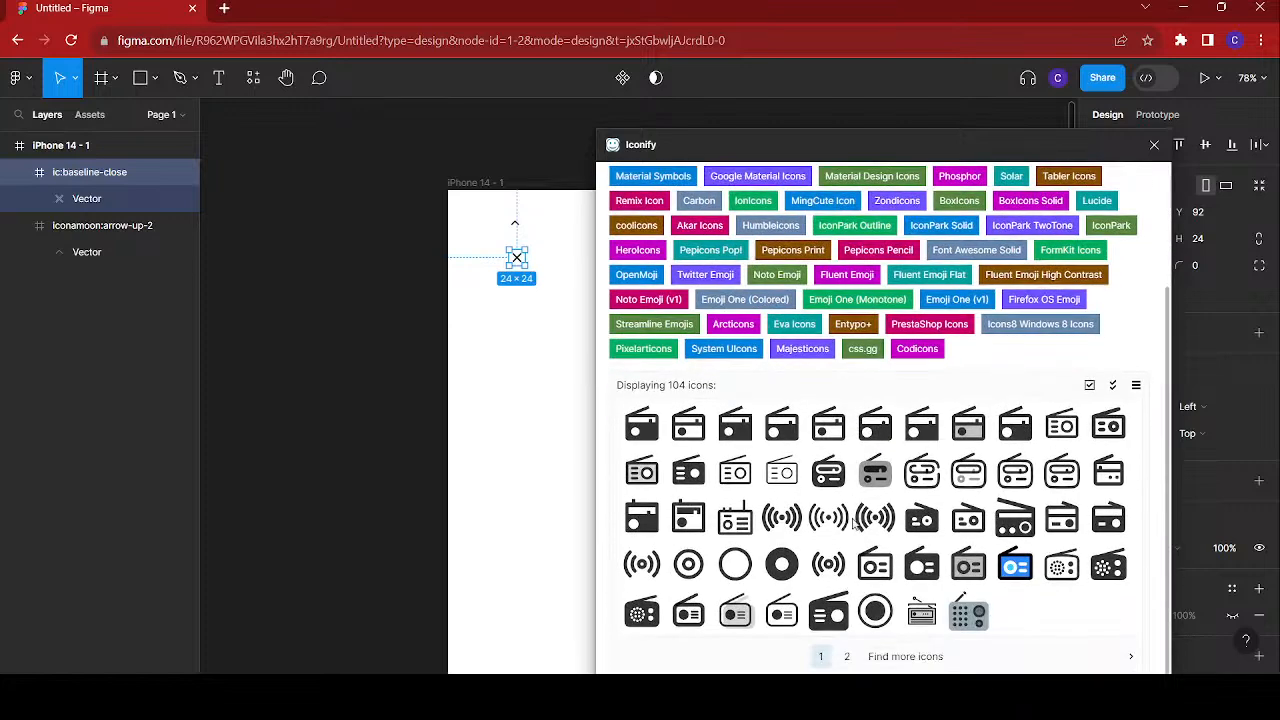
pyautogui.moveTo(876, 620); pyautogui.dragTo(543, 347)
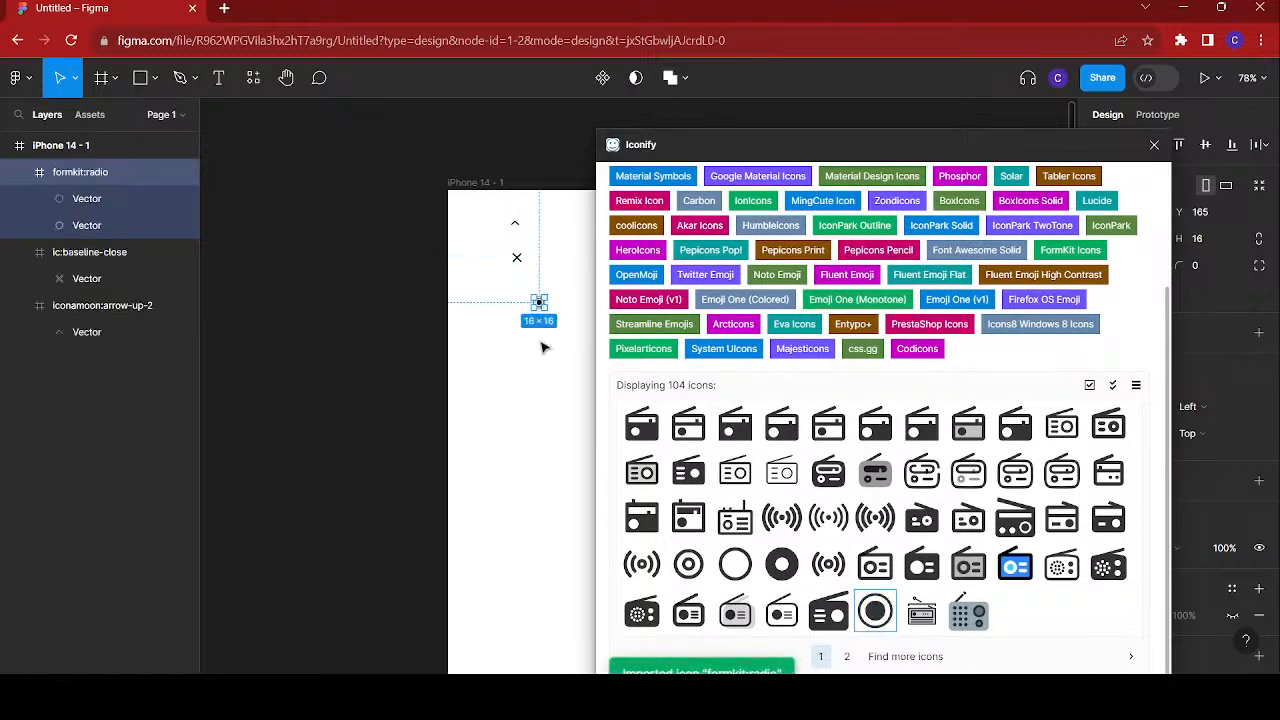
pyautogui.moveTo(737, 572); pyautogui.dragTo(503, 324)
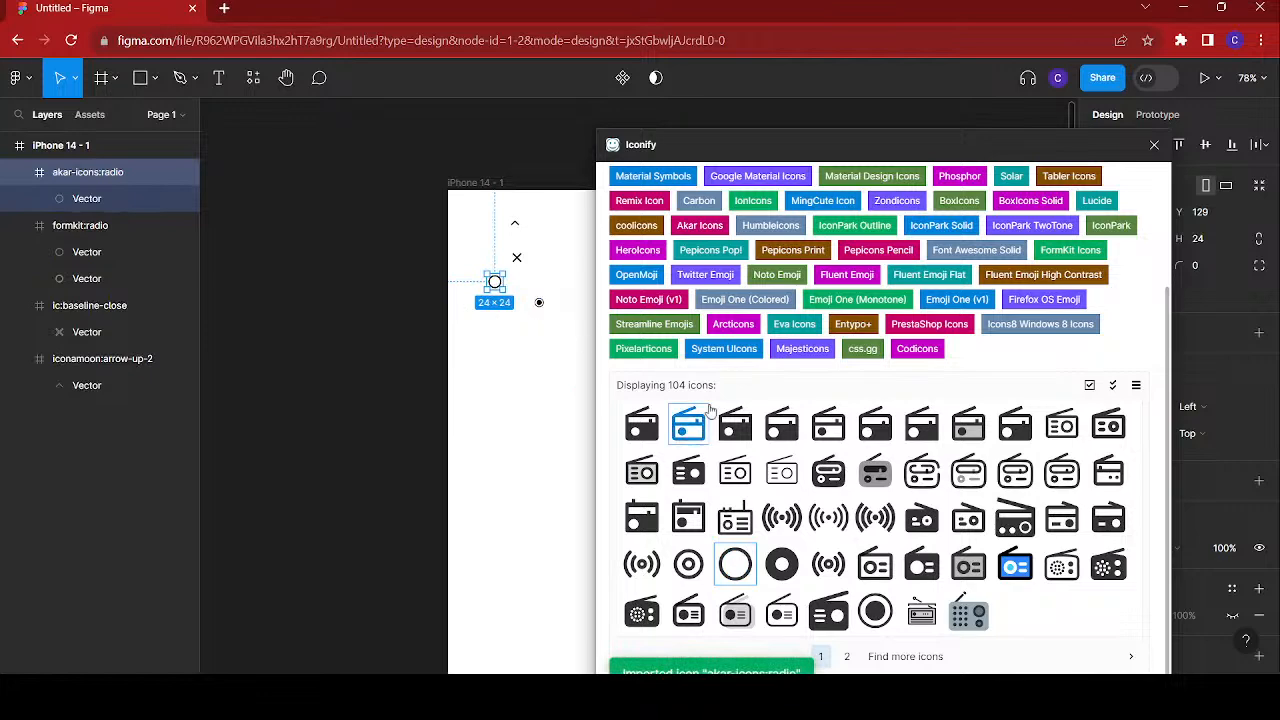
# - Search Iconify for "check" and place the icon-park-solid:check-one icon from results page 3 below the empty radio icon
pyautogui.scroll(2, 771, 387)
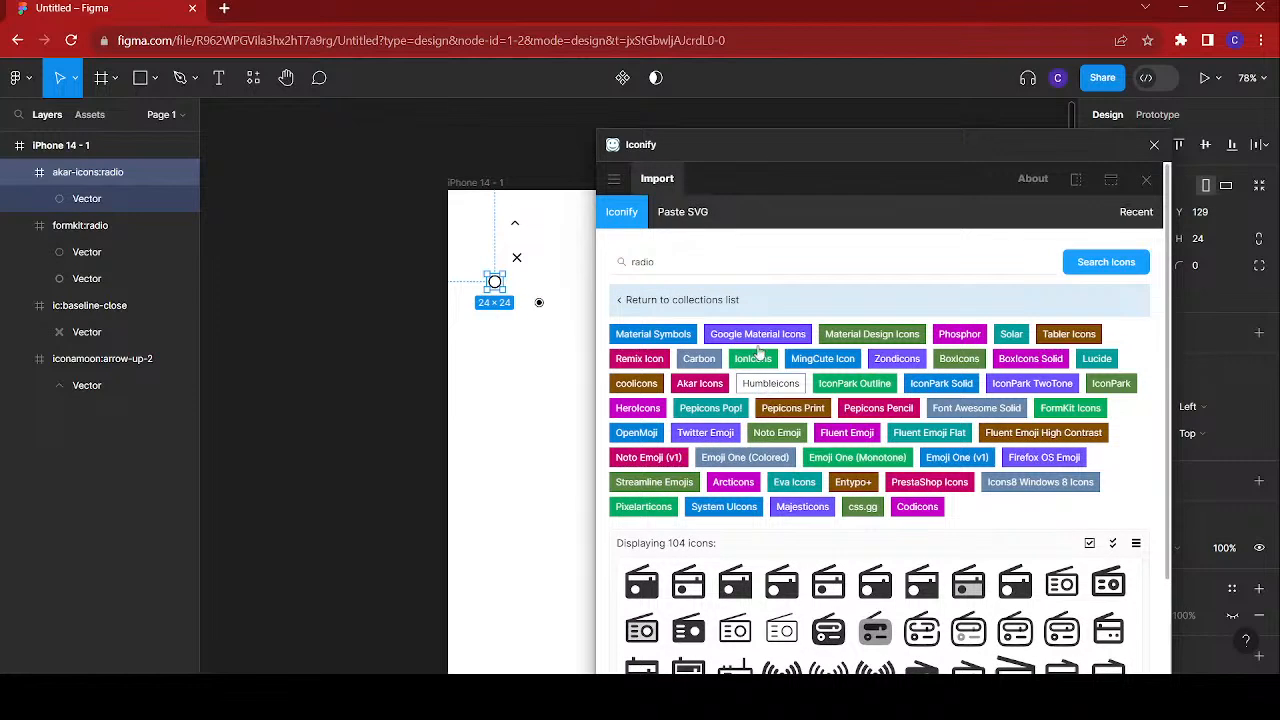
pyautogui.doubleClick(654, 260)
pyautogui.write('check')
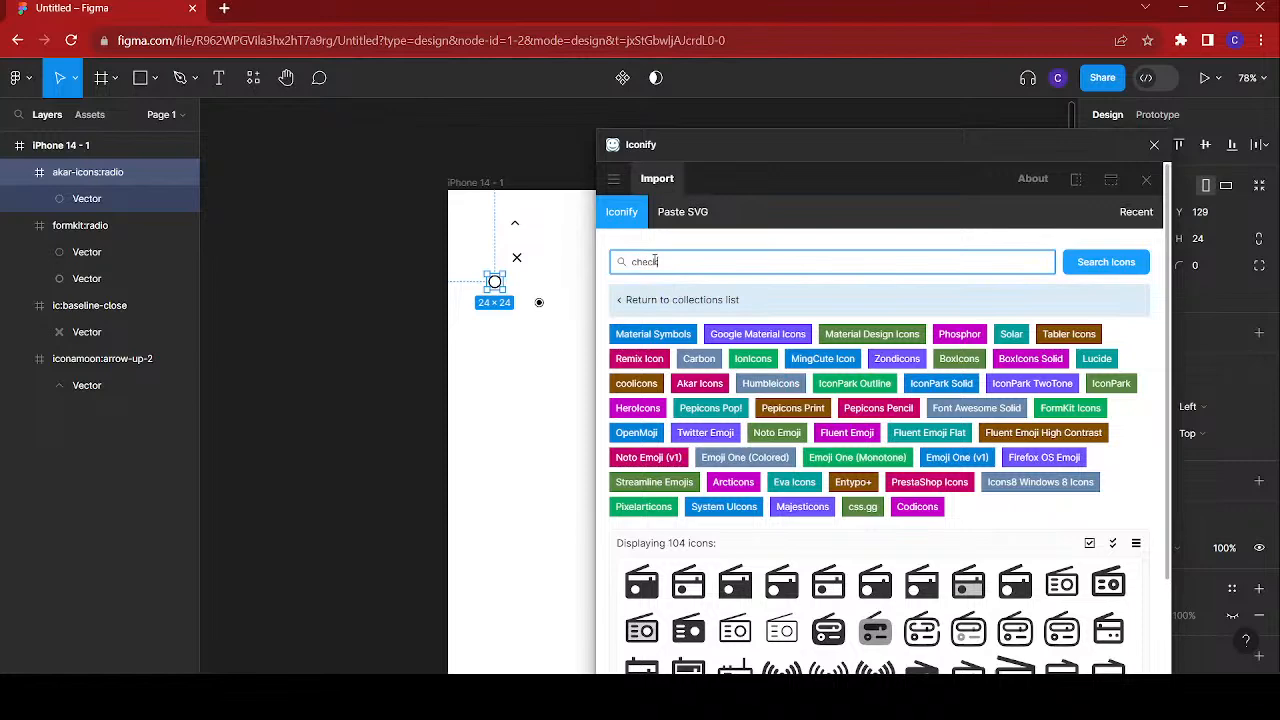
pyautogui.press('Return')
pyautogui.scroll(-1, 862, 422)
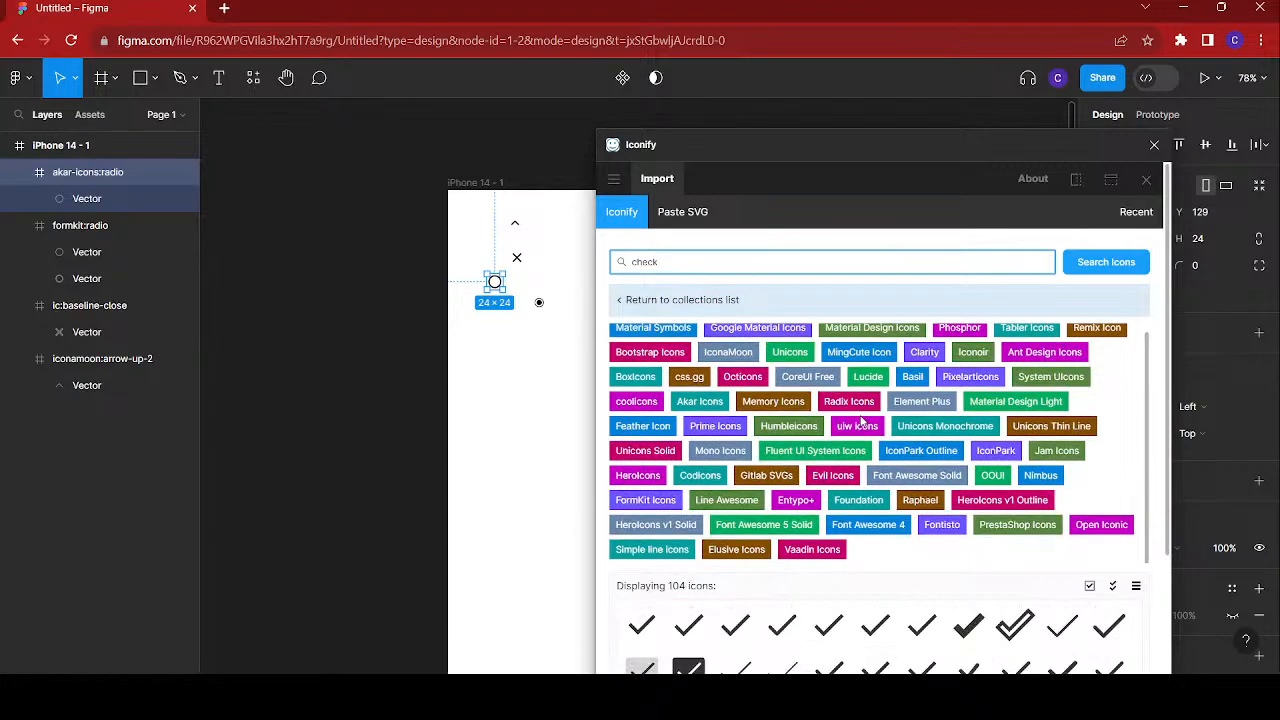
pyautogui.scroll(-2, 957, 624)
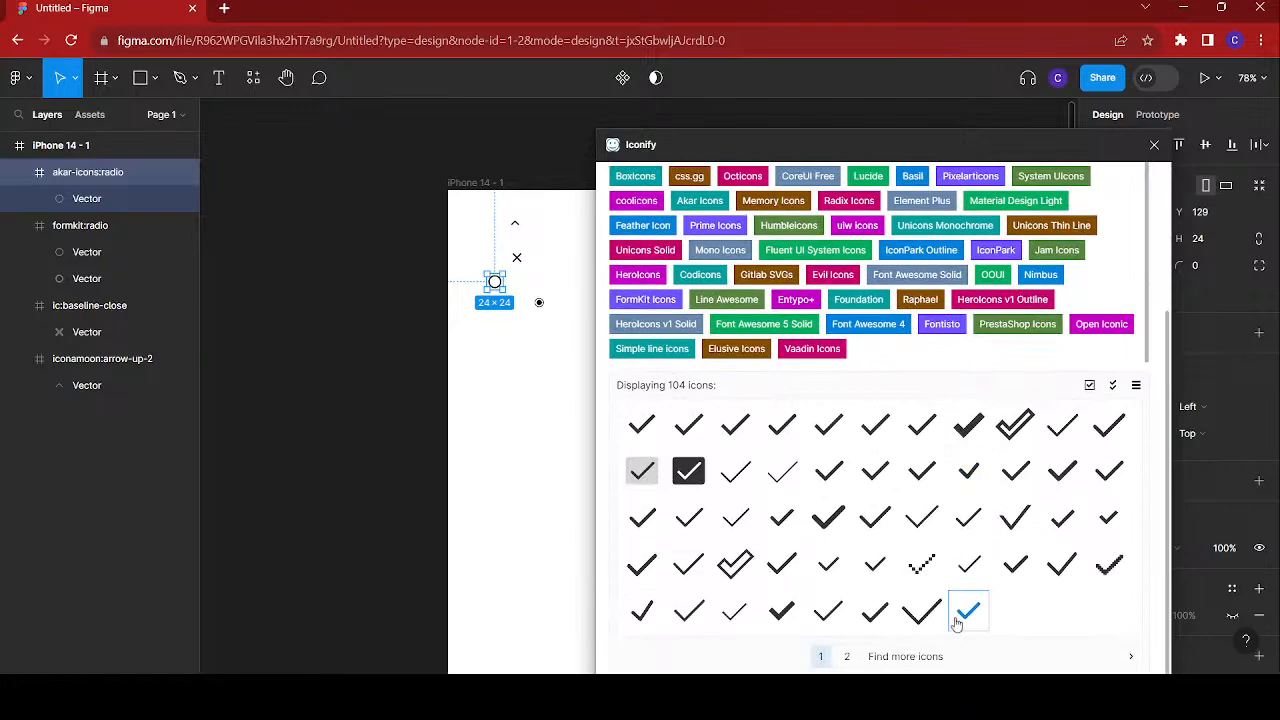
pyautogui.click(845, 660)
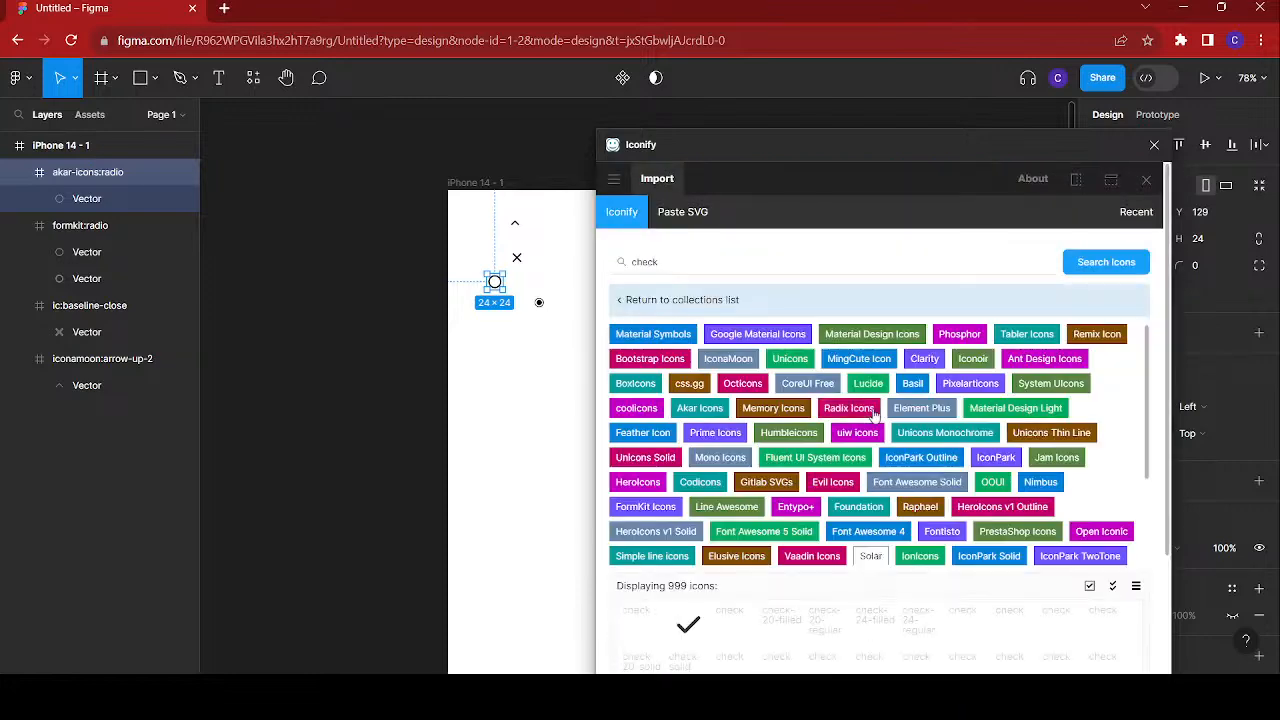
pyautogui.scroll(-3, 880, 480)
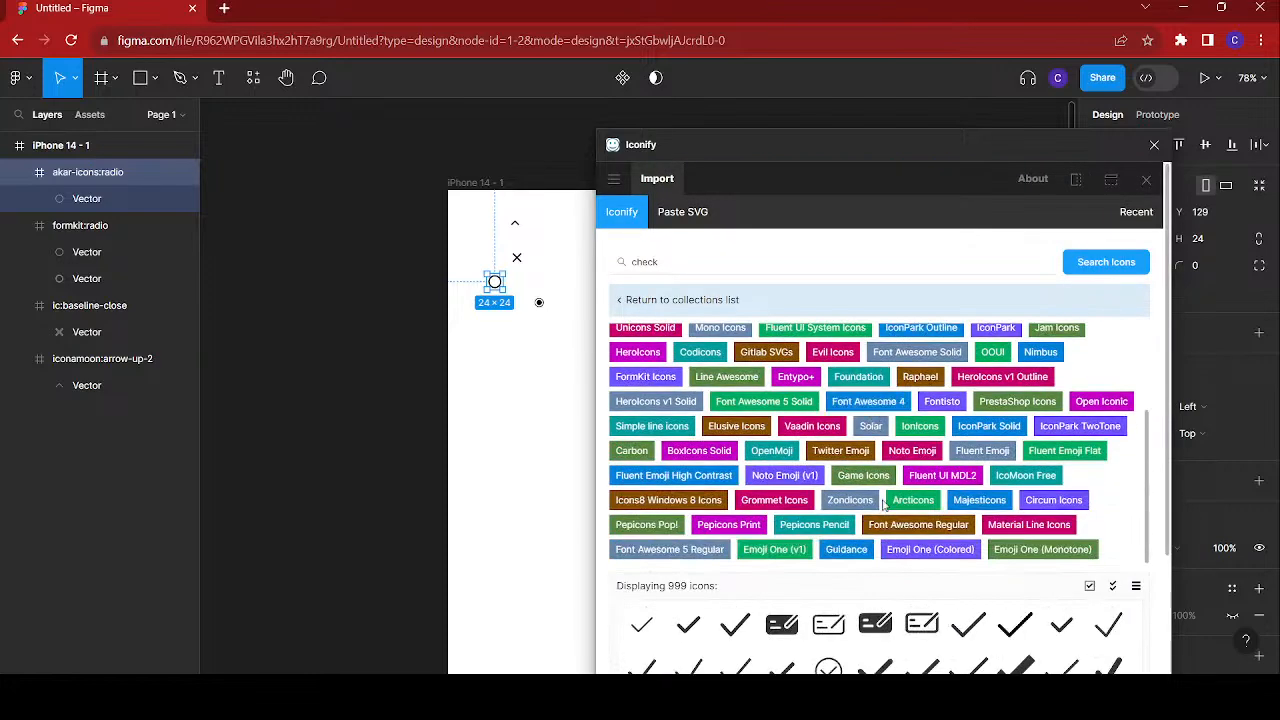
pyautogui.scroll(-2, 875, 618)
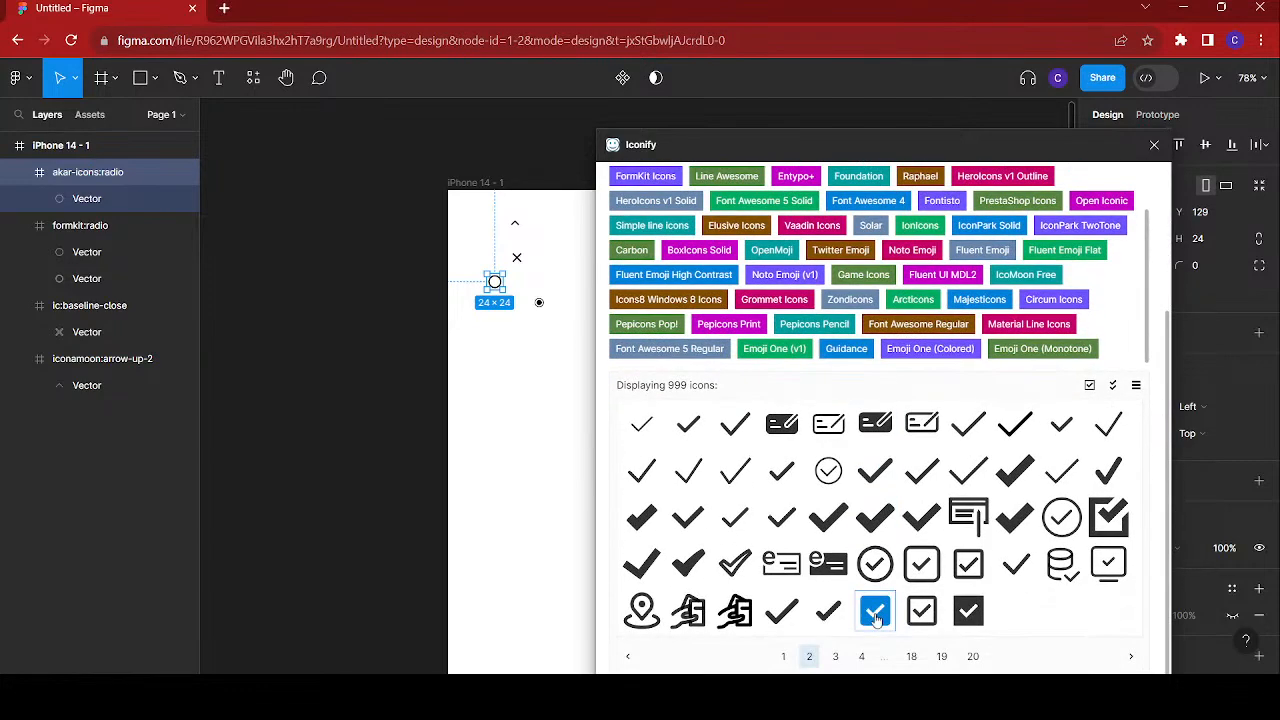
pyautogui.moveTo(875, 564)
pyautogui.mouseDown()
pyautogui.moveTo(575, 420)
pyautogui.moveTo(501, 360)
pyautogui.moveTo(756, 568)
pyautogui.moveTo(872, 564)
pyautogui.mouseUp()
pyautogui.click(835, 656)
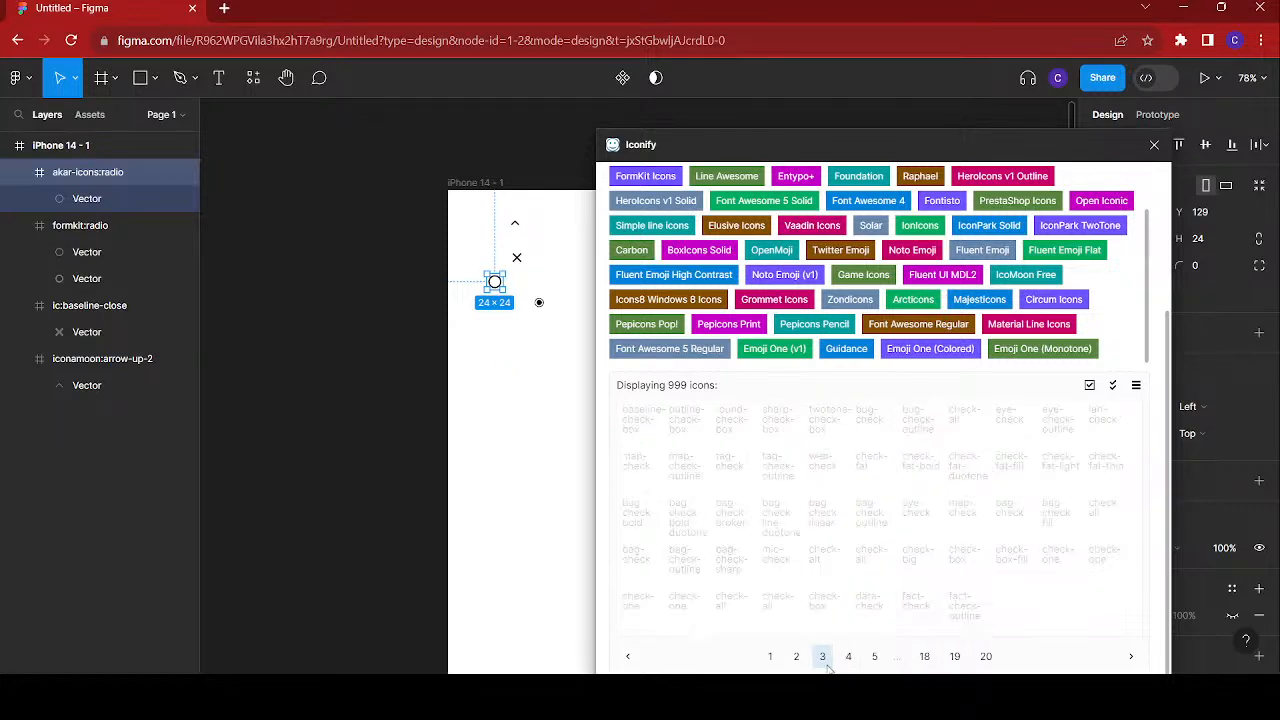
pyautogui.moveTo(1108, 565); pyautogui.dragTo(495, 319)
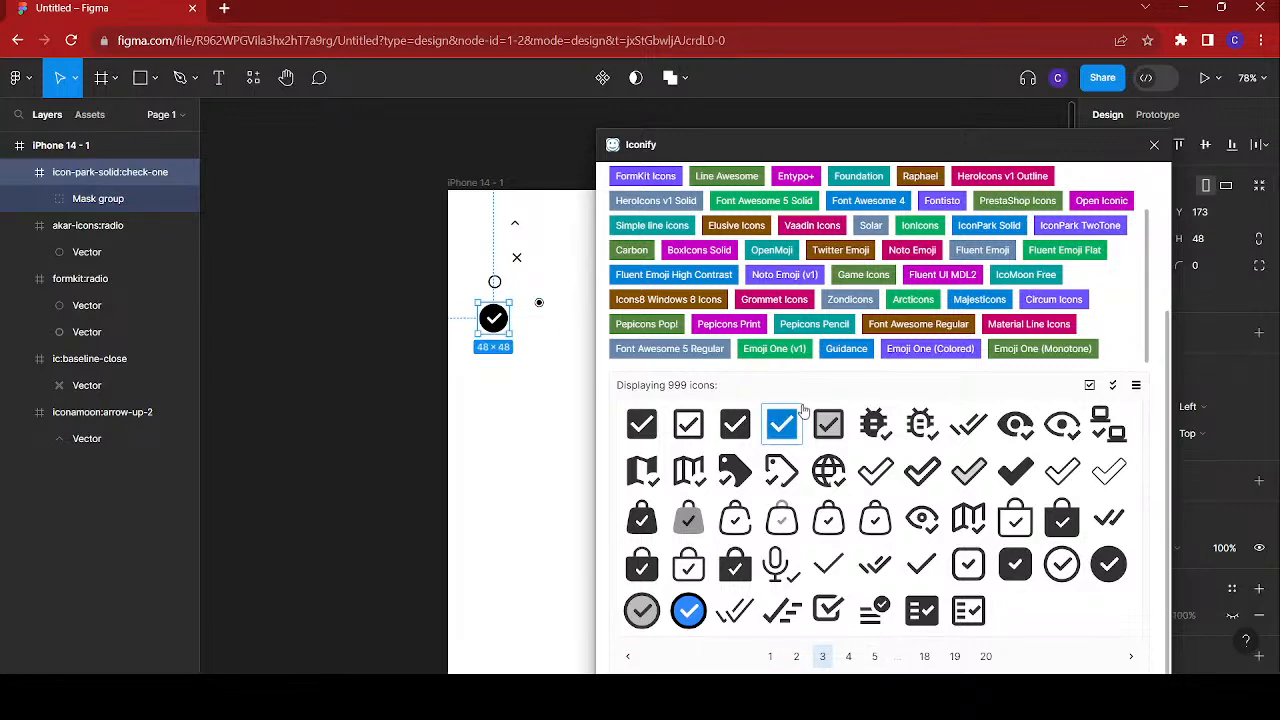
# - Search Iconify for "card" and bring the card icon results into view
pyautogui.scroll(3, 781, 423)
pyautogui.doubleClick(672, 261)
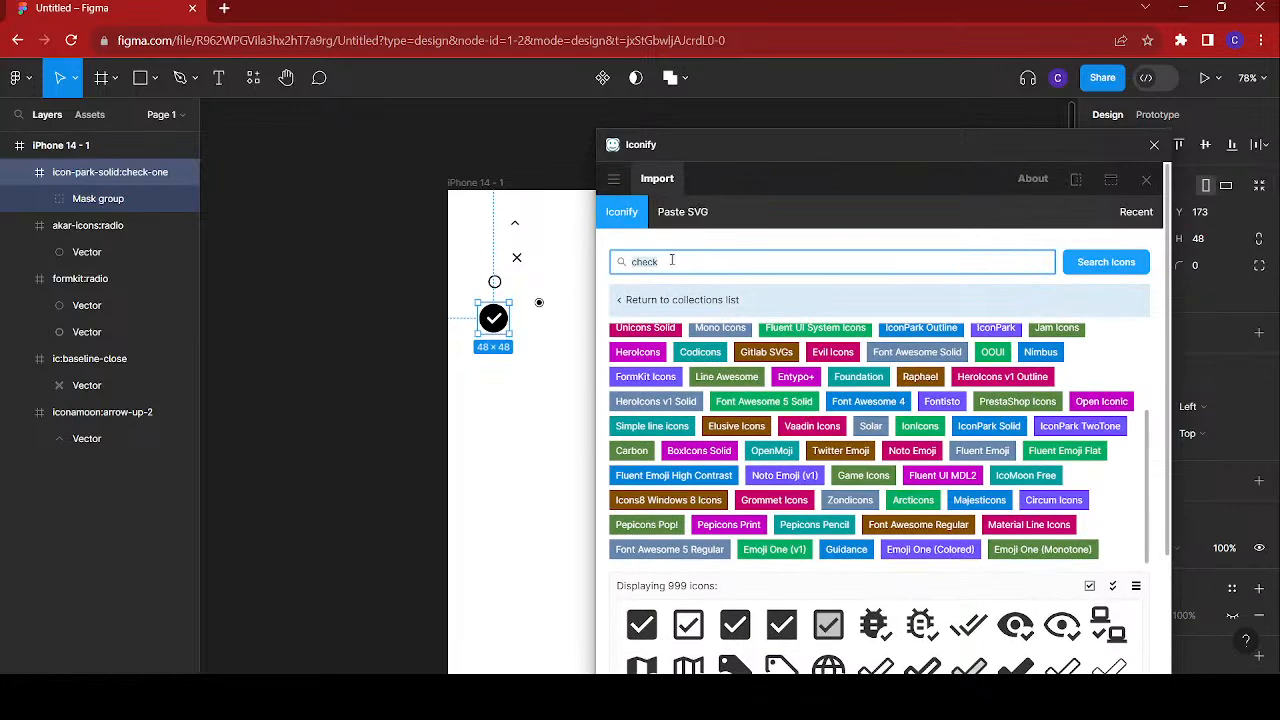
pyautogui.write('card')
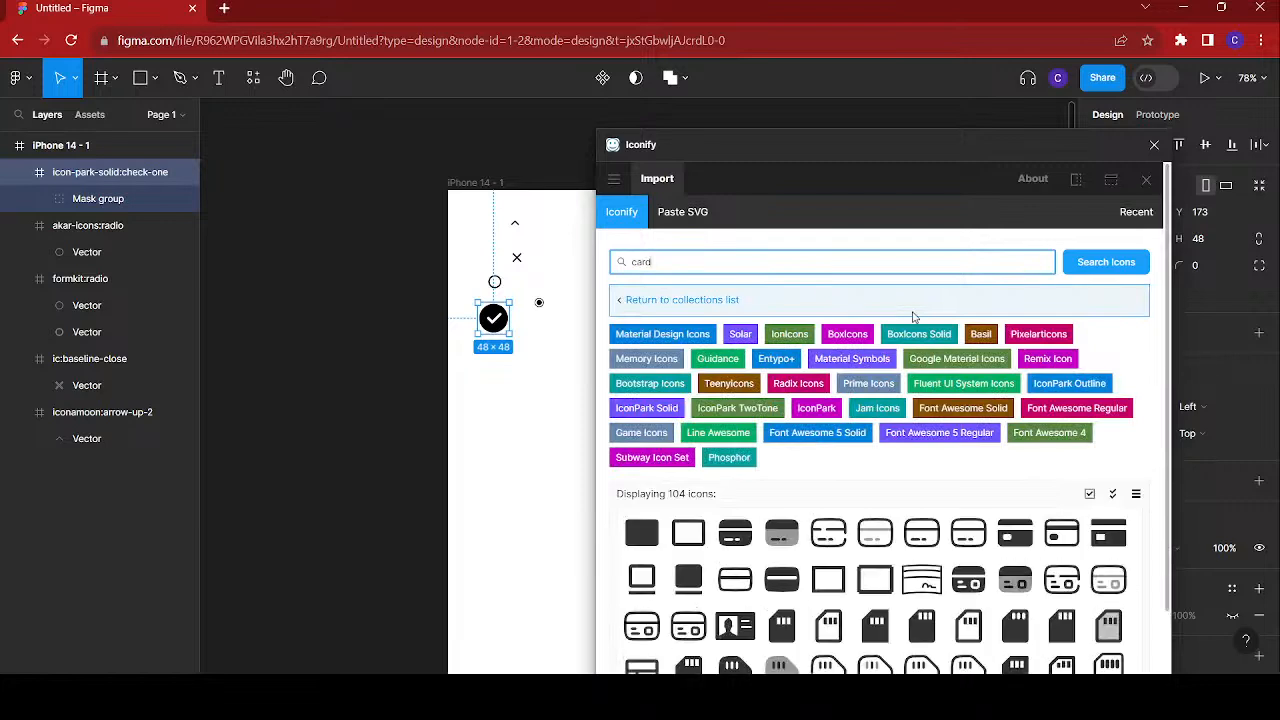
pyautogui.scroll(-2, 885, 436)
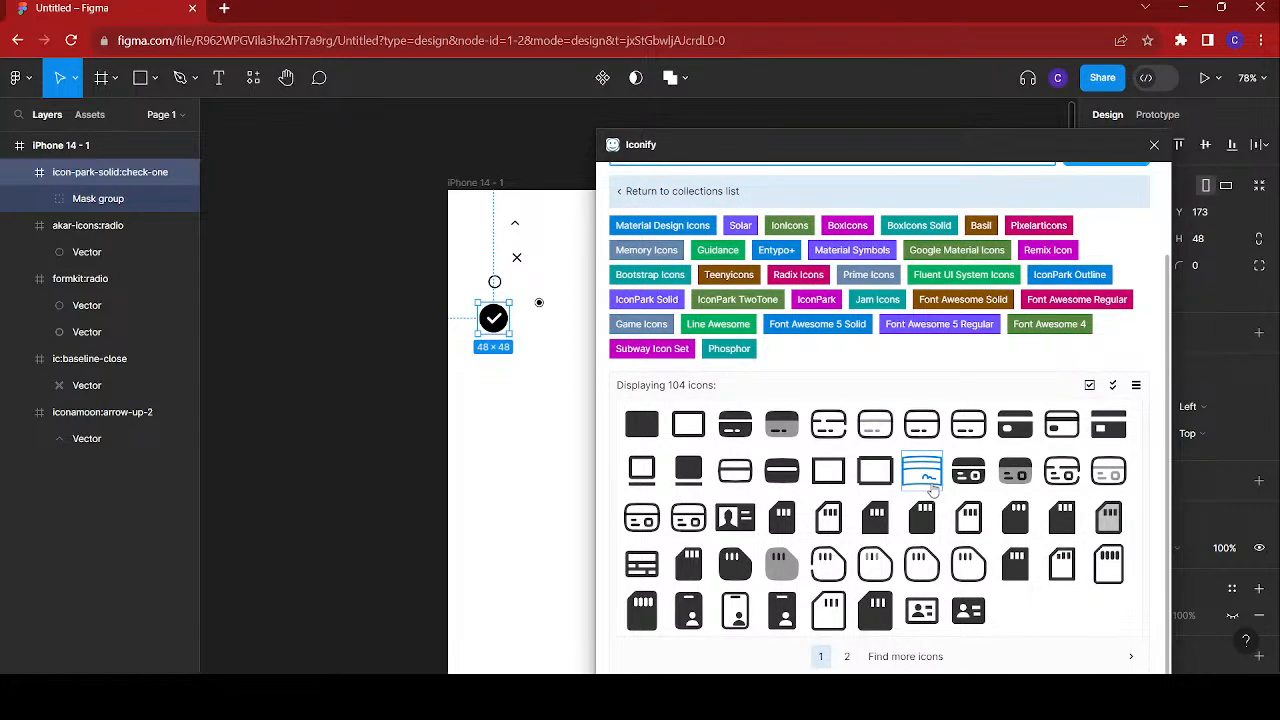
pyautogui.moveTo(1061, 424); pyautogui.dragTo(486, 387)
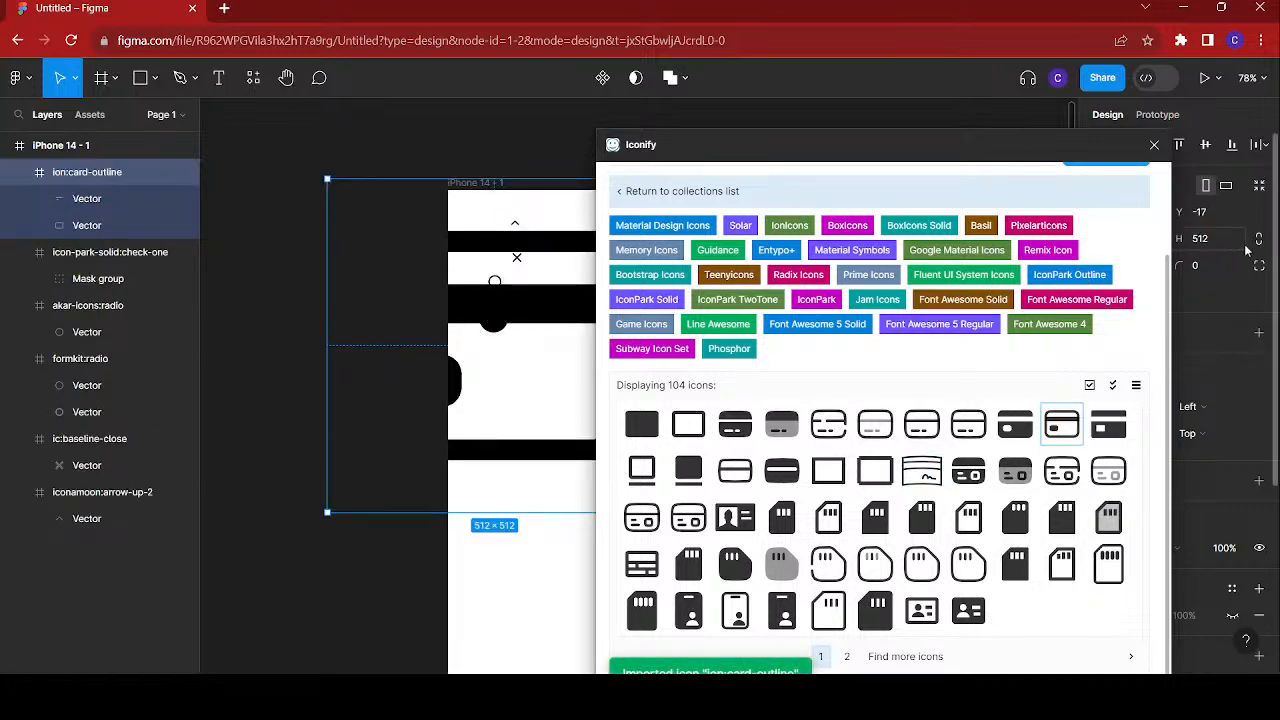
pyautogui.moveTo(873, 157); pyautogui.dragTo(850, 383)
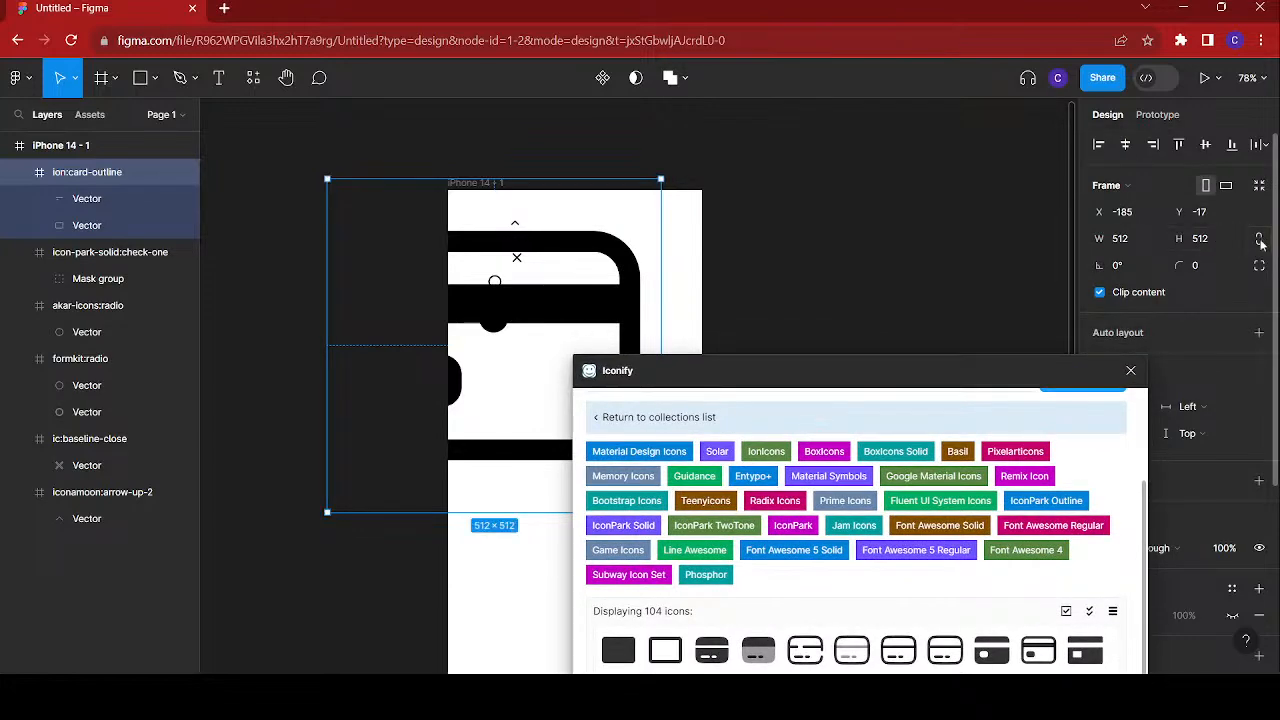
pyautogui.click(1149, 240)
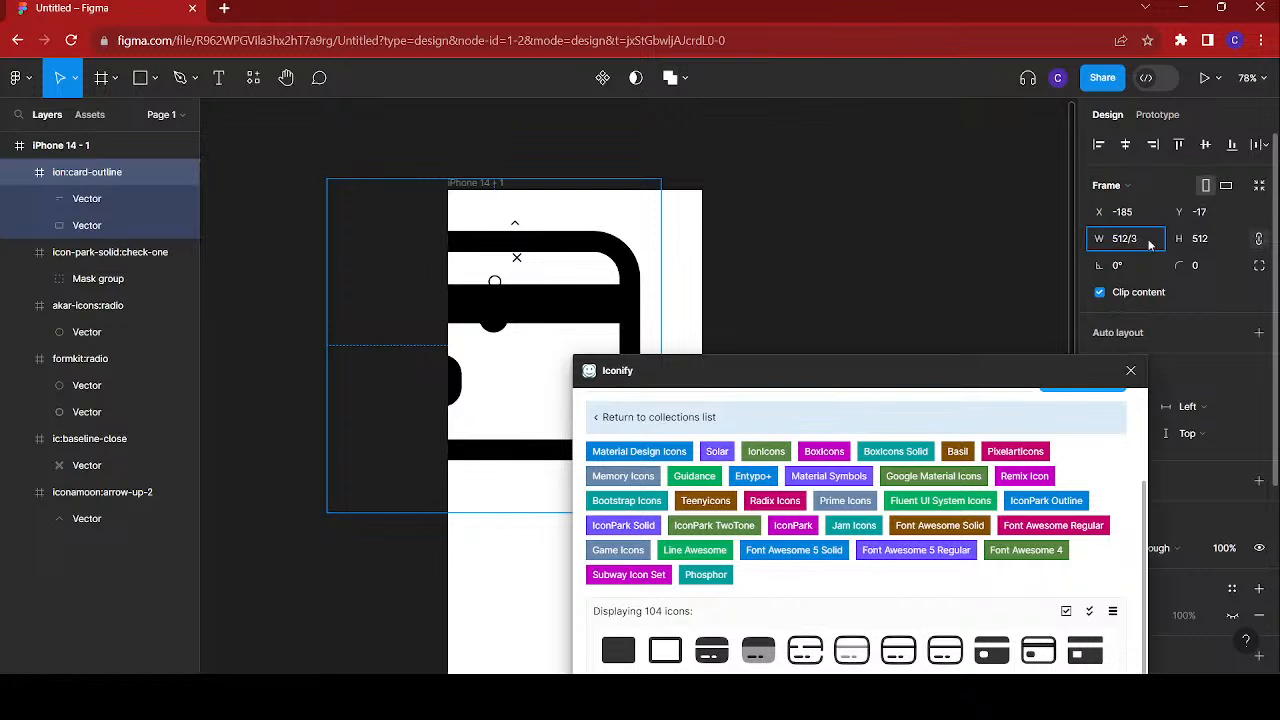
pyautogui.write('/3')
pyautogui.press('Return')
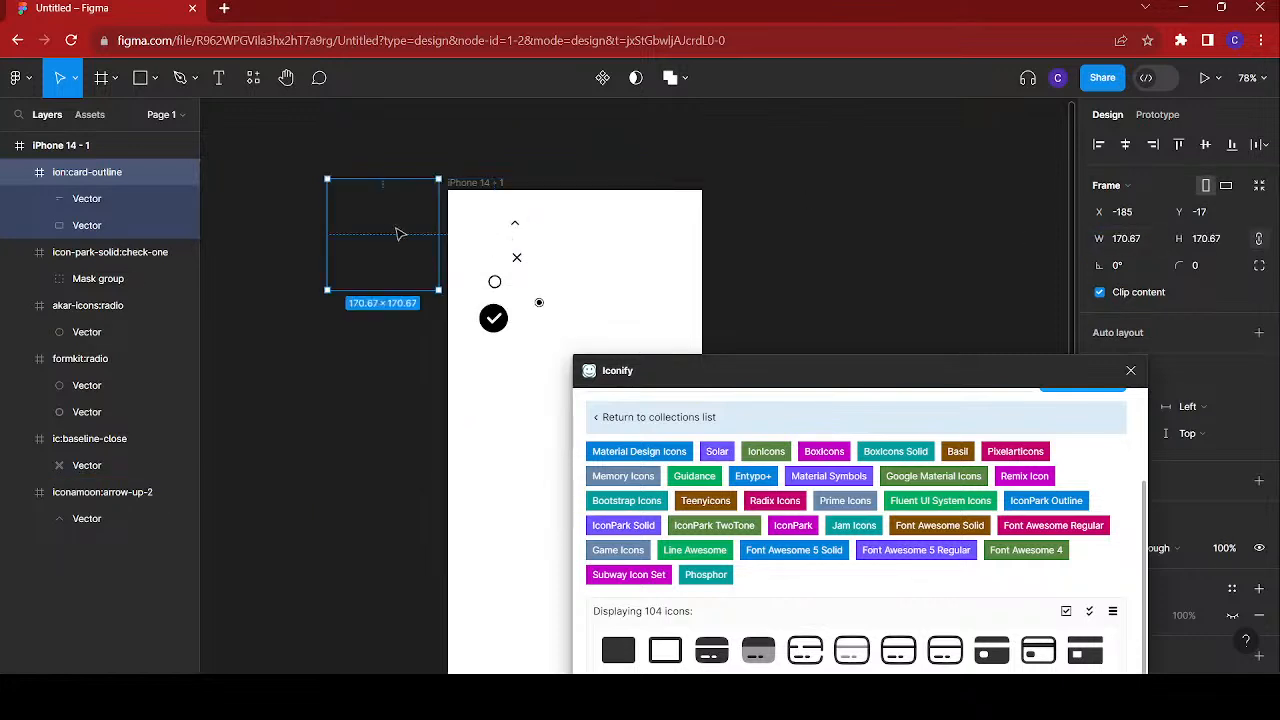
pyautogui.moveTo(380, 231); pyautogui.dragTo(633, 242)
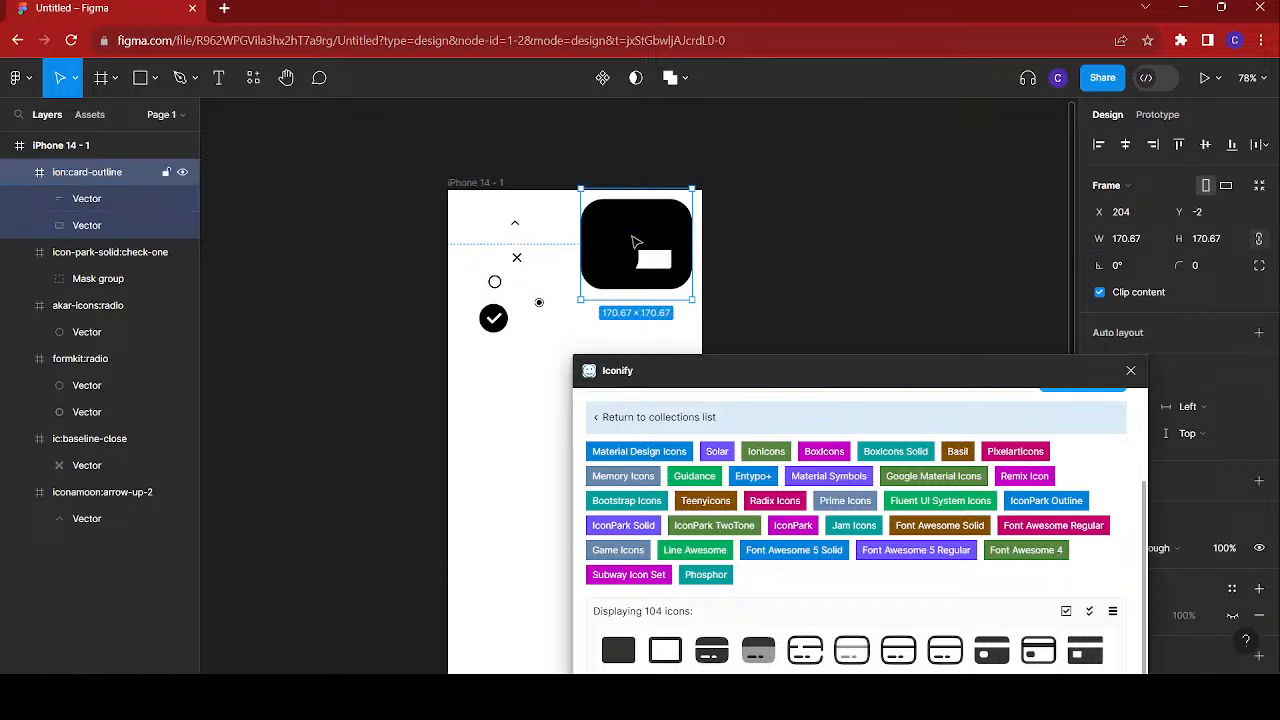
pyautogui.press('Delete')
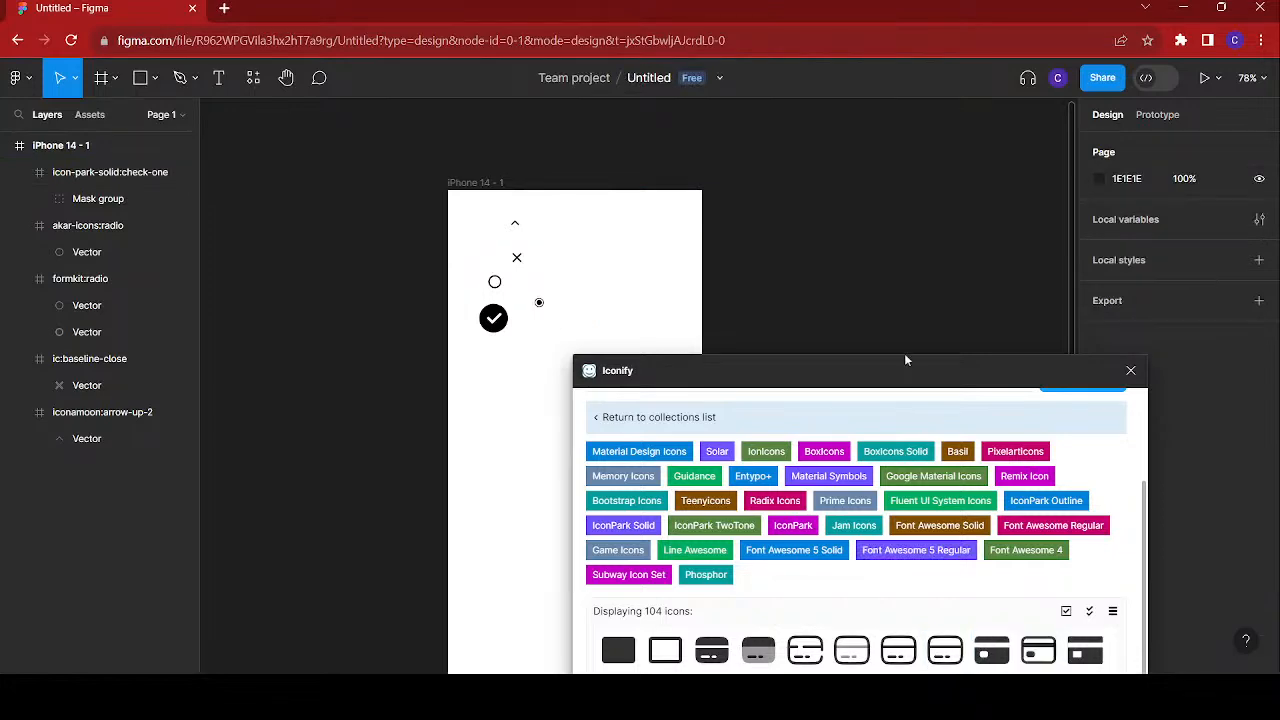
# - Place the filled ion:card icon in the iPhone 14 frame, scaled to about 67 × 67 and positioned beside the arrow and close icons
pyautogui.moveTo(907, 372); pyautogui.dragTo(973, 220)
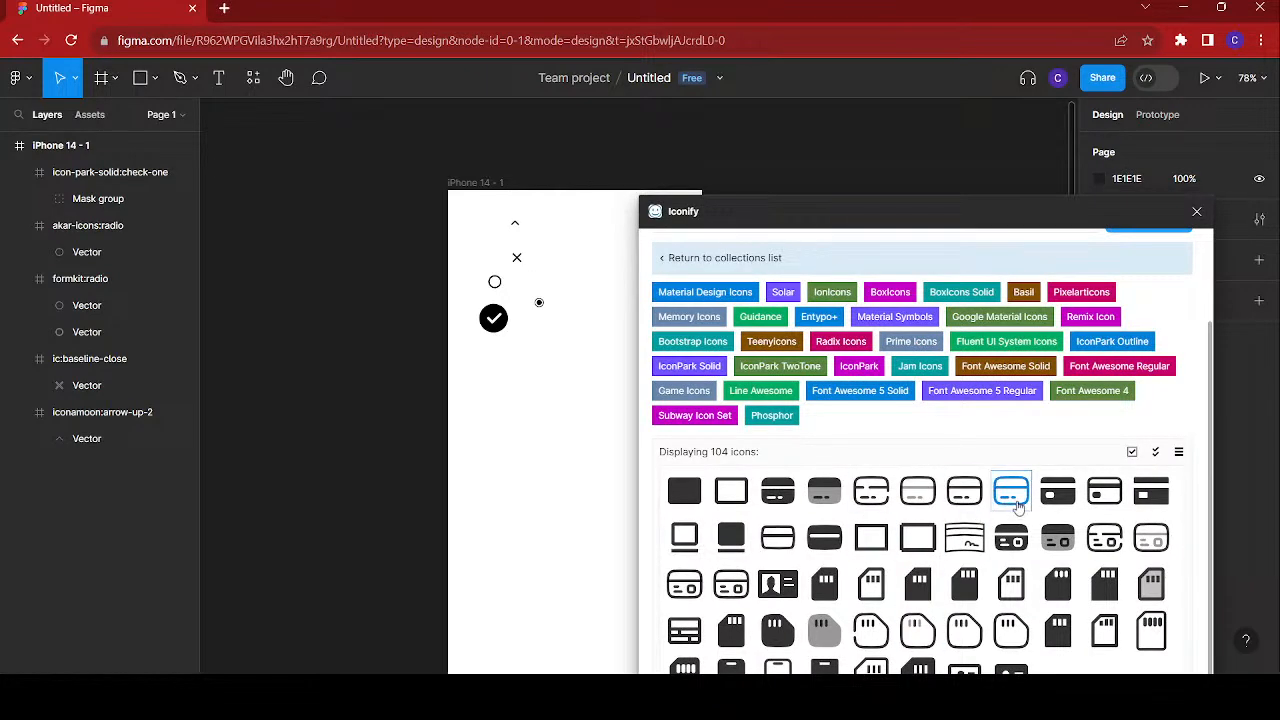
pyautogui.moveTo(1057, 492); pyautogui.dragTo(506, 372)
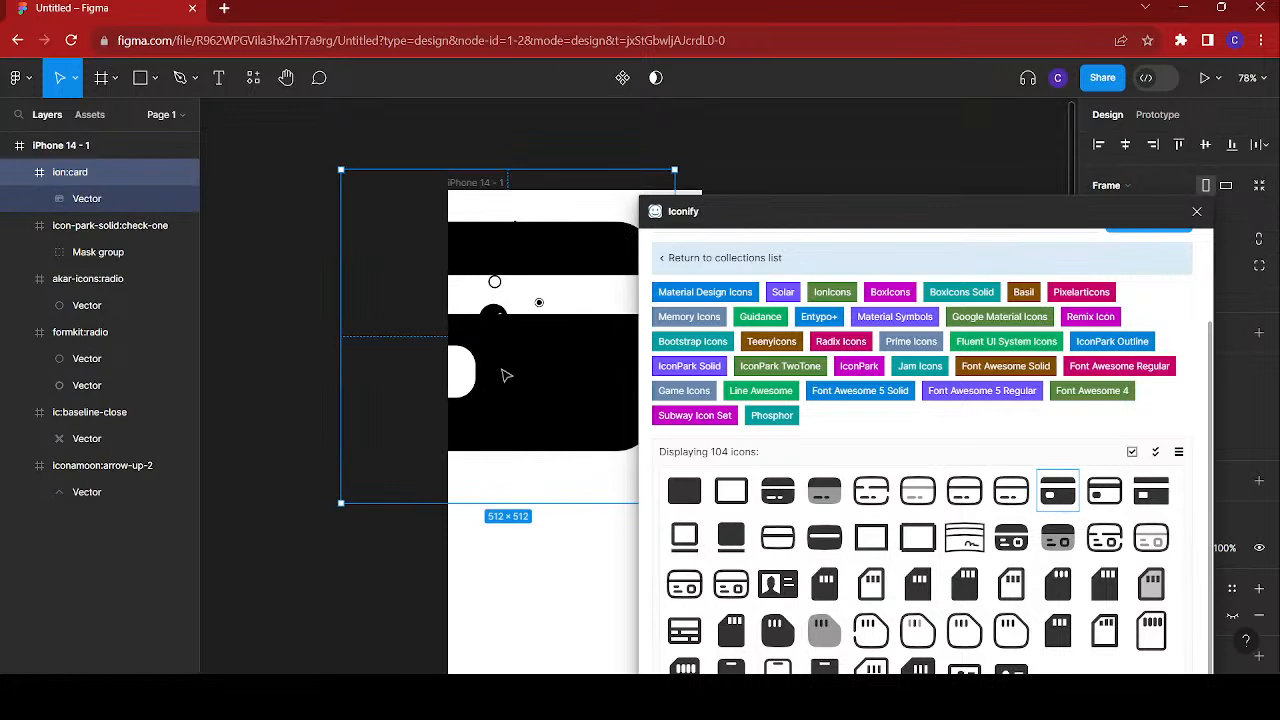
pyautogui.moveTo(676, 171); pyautogui.dragTo(560, 232)
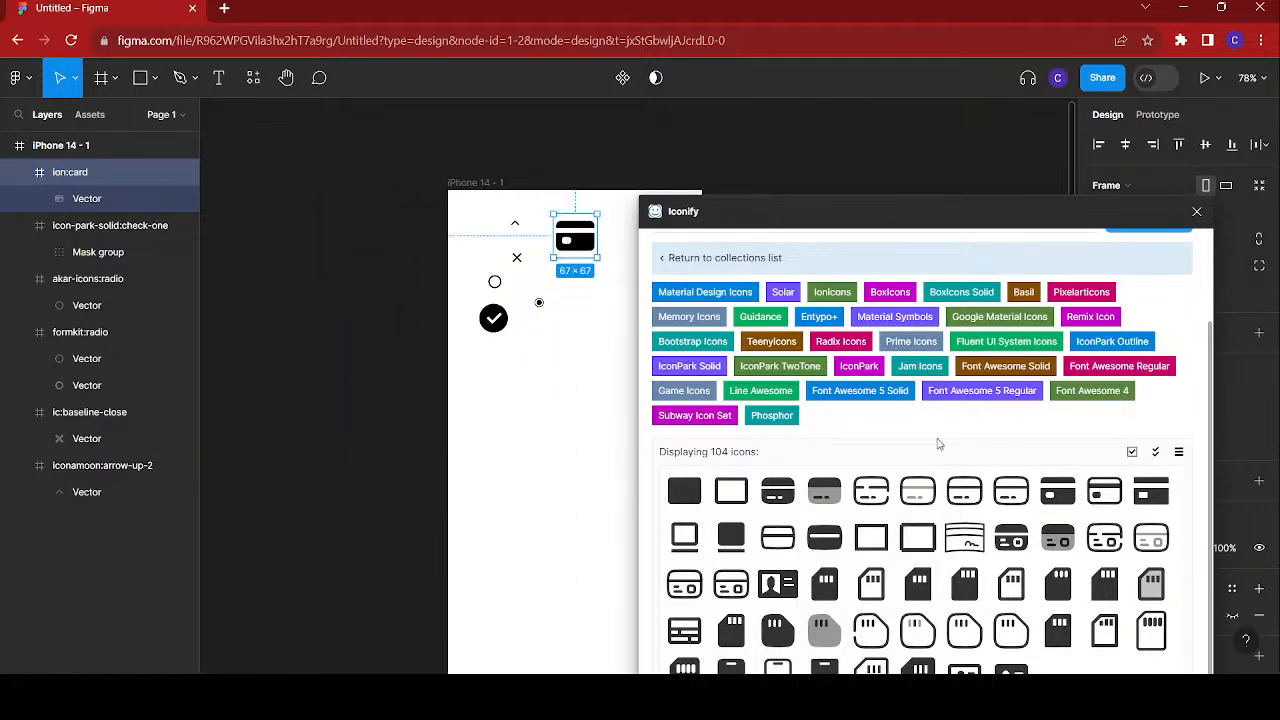
# - Search Iconify for Visa icons
pyautogui.scroll(2, 938, 438)
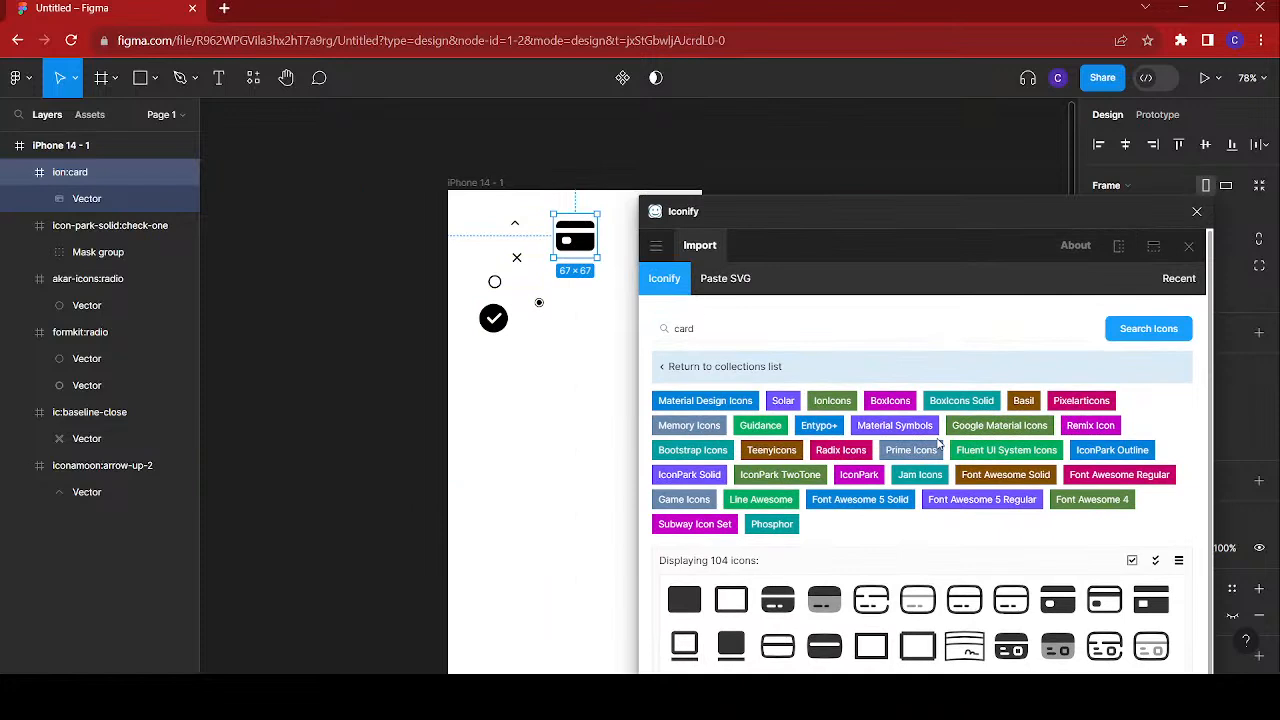
pyautogui.click(716, 328)
pyautogui.hotkey('ctrl', 'a')
pyautogui.write('vi')
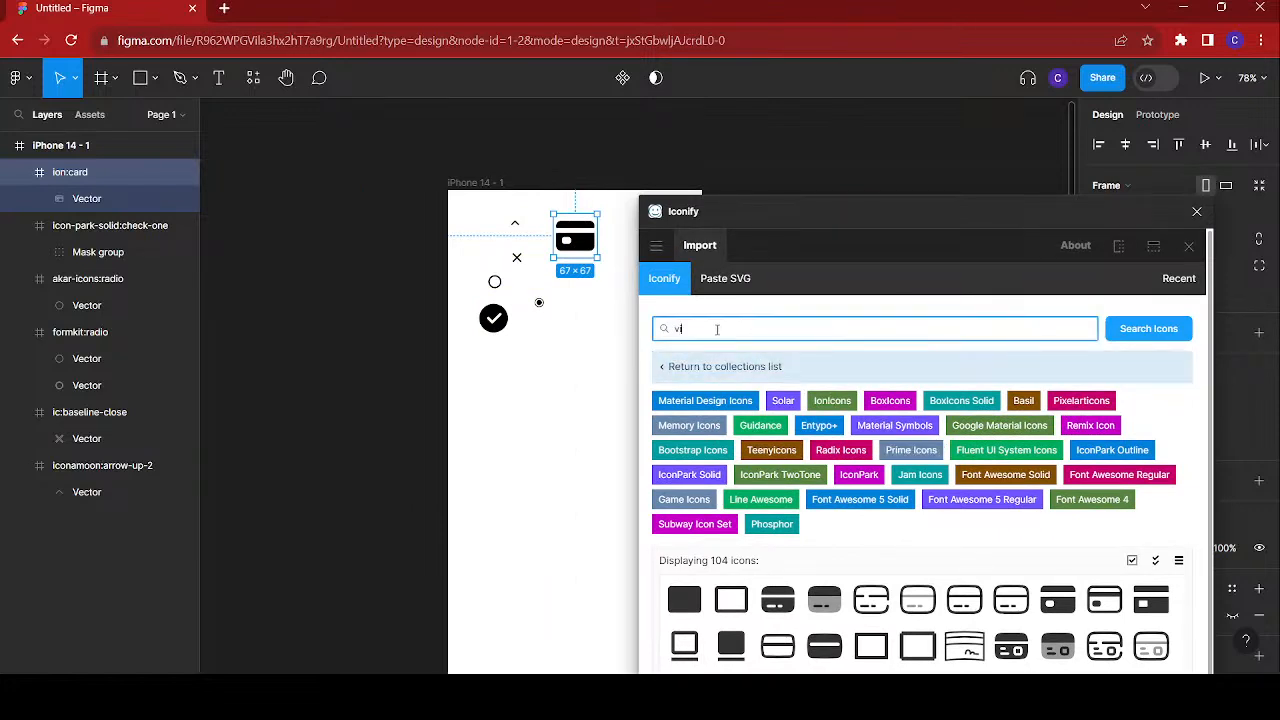
pyautogui.press('Return')
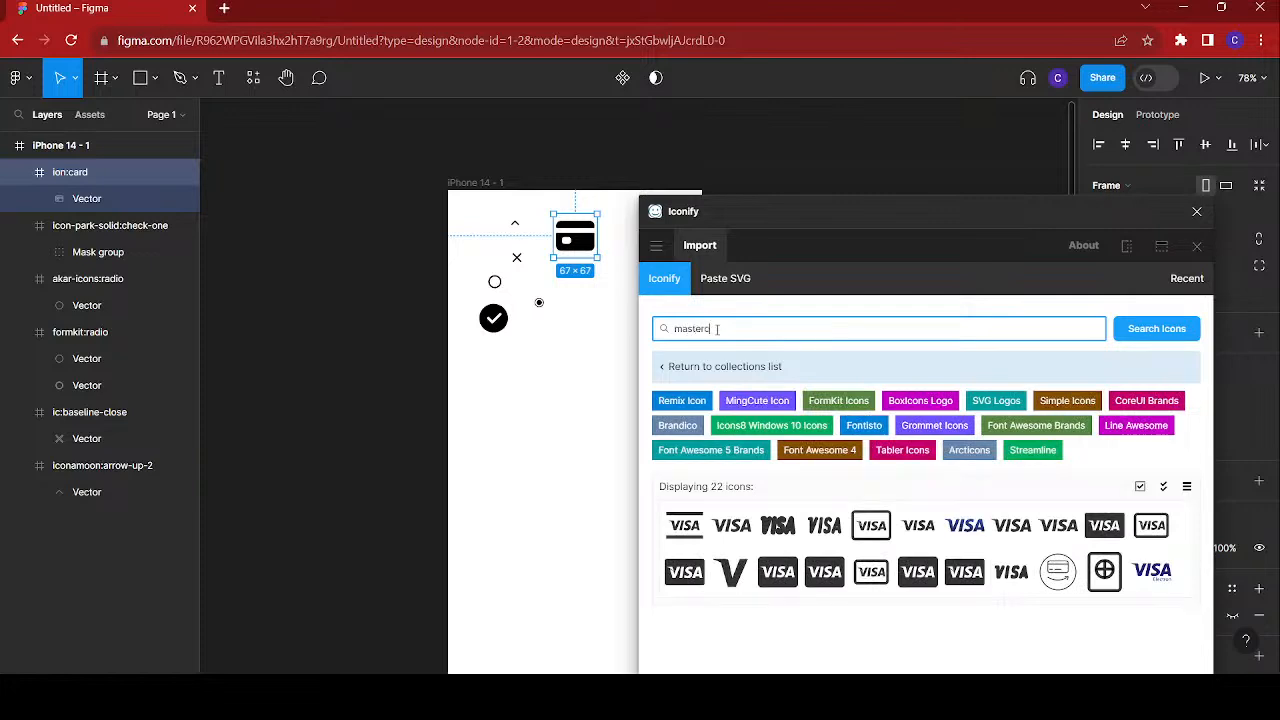
# - Search Iconify for "mastercard" and place the coloured logos:mastercard icon below the check icon, scaled to about 79 × 61
pyautogui.press('Return')
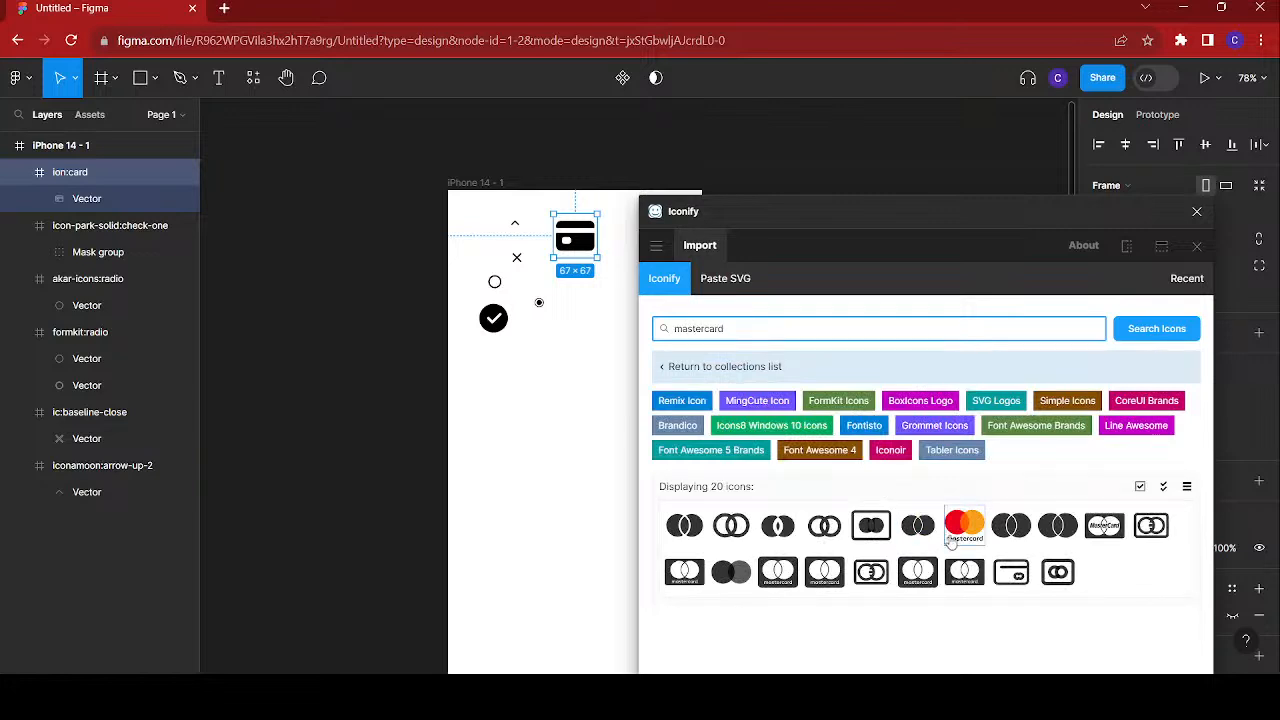
pyautogui.moveTo(952, 540); pyautogui.dragTo(554, 448)
pyautogui.moveTo(471, 335); pyautogui.dragTo(495, 378)
# - Search Iconify for "paypal" and place the coloured logos:paypal icon below the Mastercard logo, scaled to about 88 × 104
pyautogui.click(766, 325)
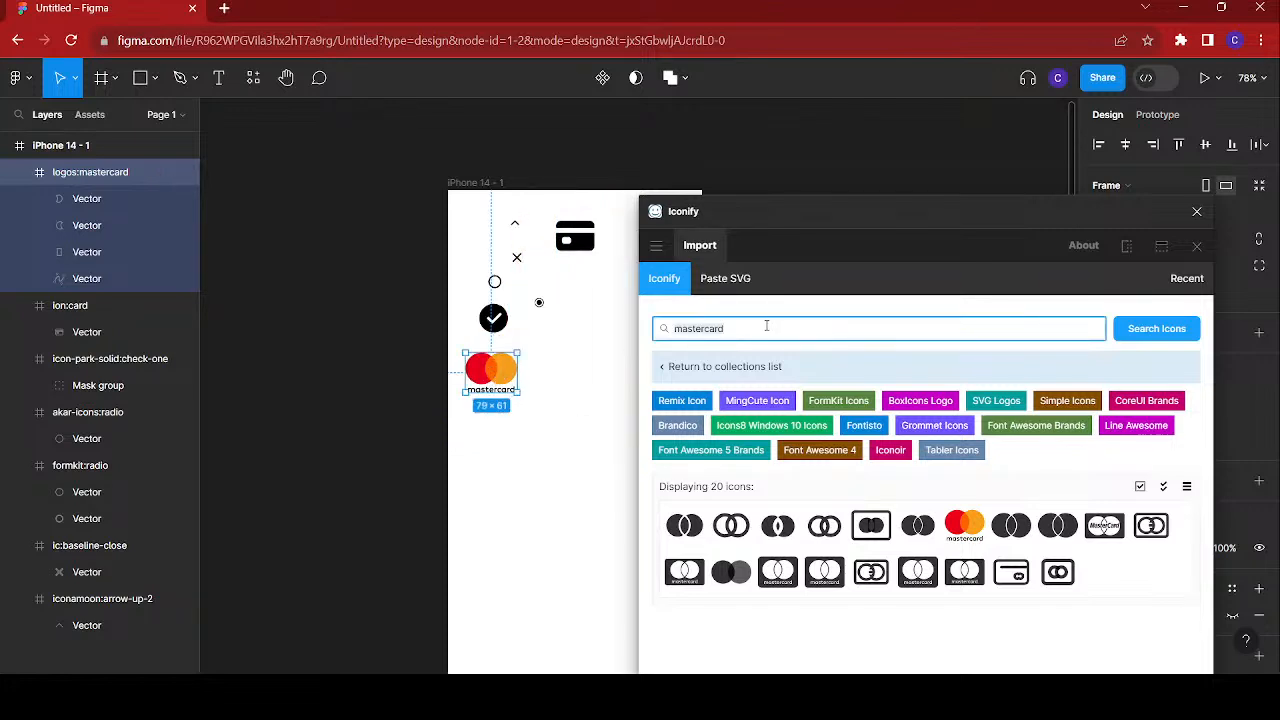
pyautogui.hotkey('ctrl', 'a')
pyautogui.write('pa')
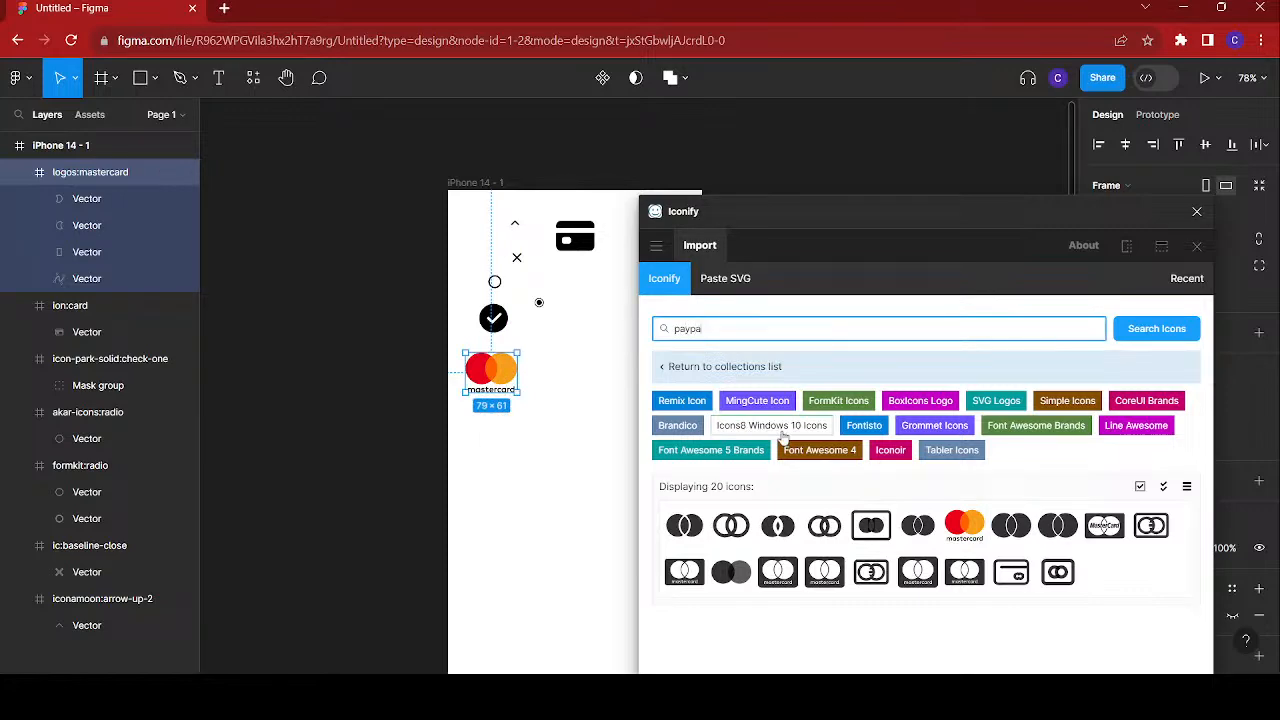
pyautogui.write('ypal')
pyautogui.press('Return')
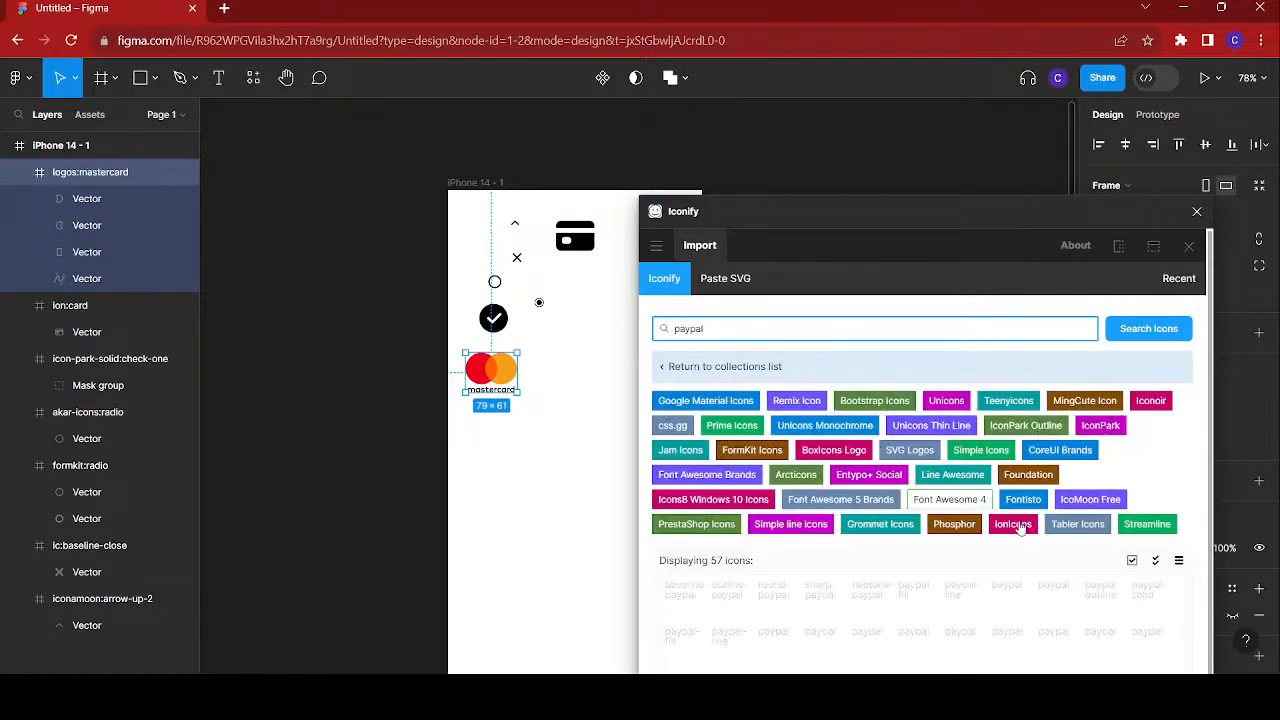
pyautogui.scroll(-1, 1020, 527)
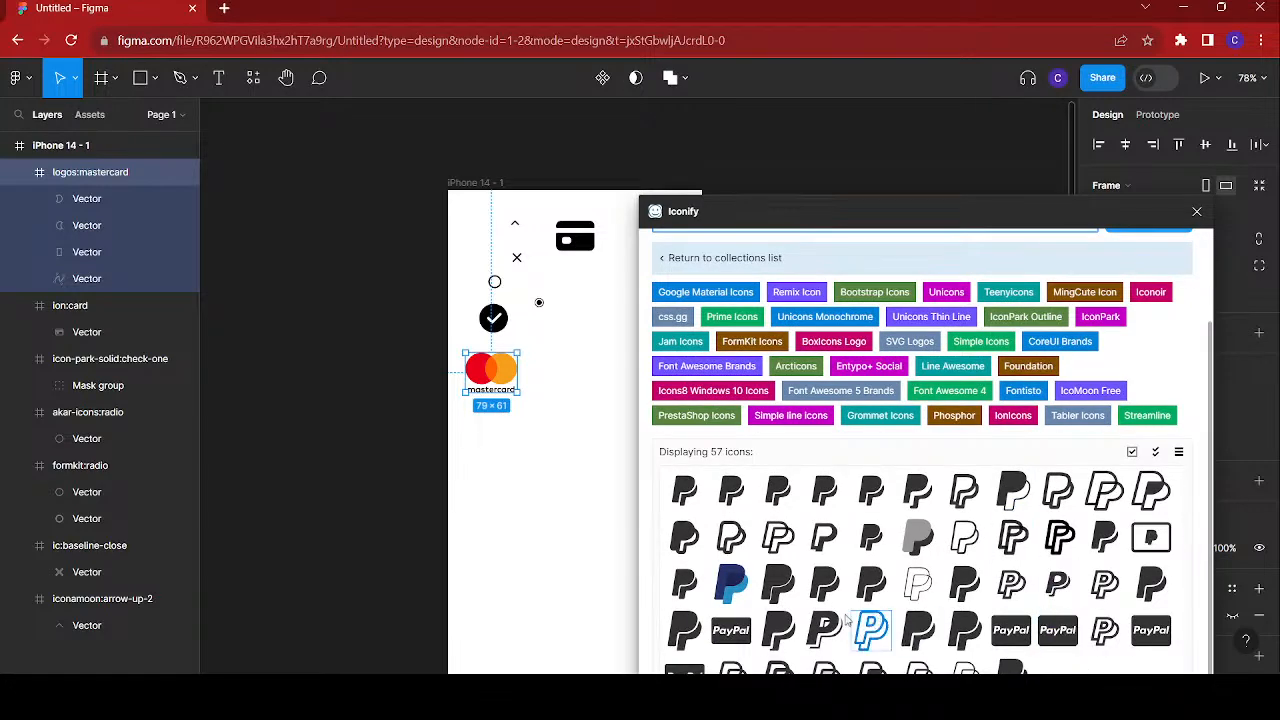
pyautogui.moveTo(731, 583); pyautogui.dragTo(507, 462)
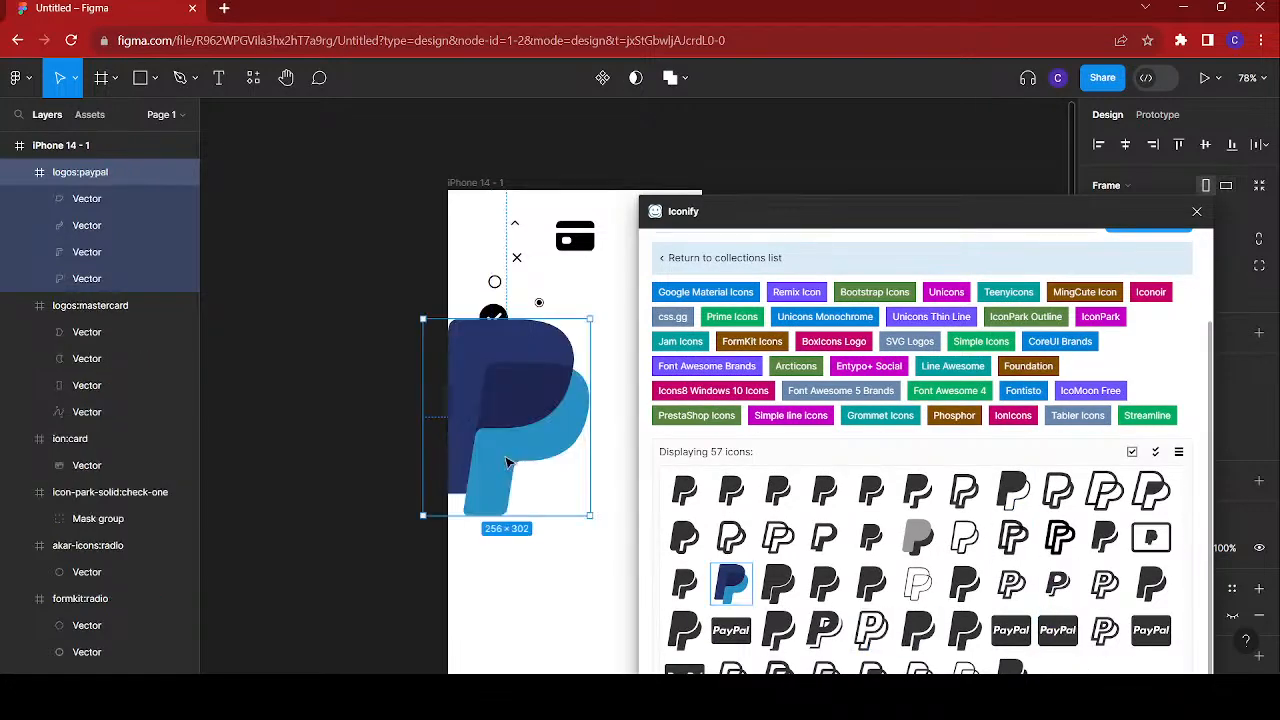
pyautogui.scroll(1, 820, 320)
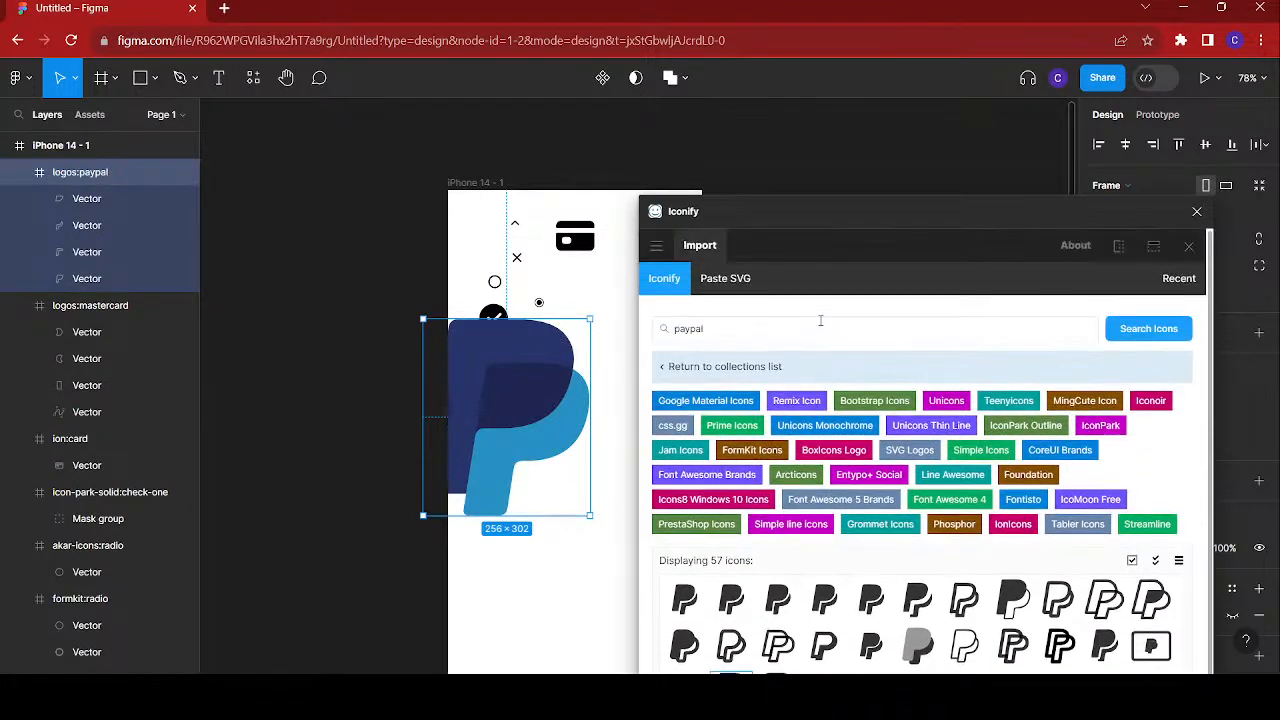
pyautogui.click(746, 336)
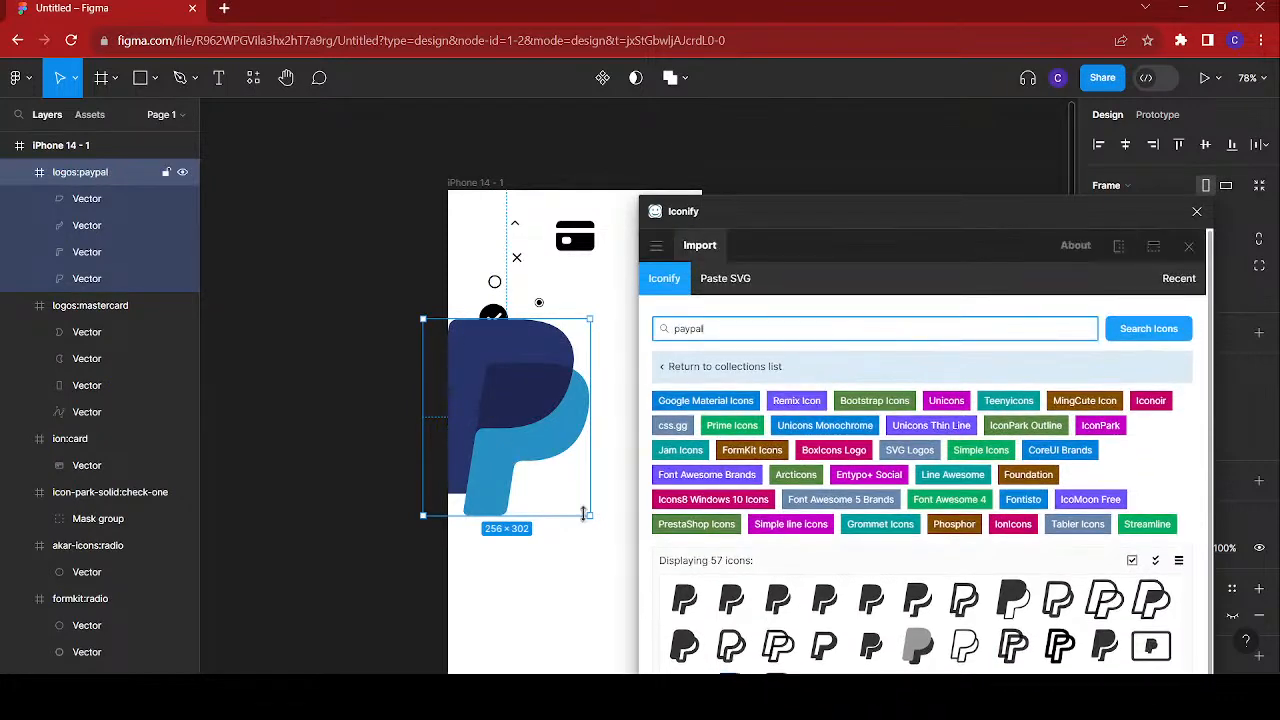
pyautogui.moveTo(591, 515); pyautogui.dragTo(497, 436)
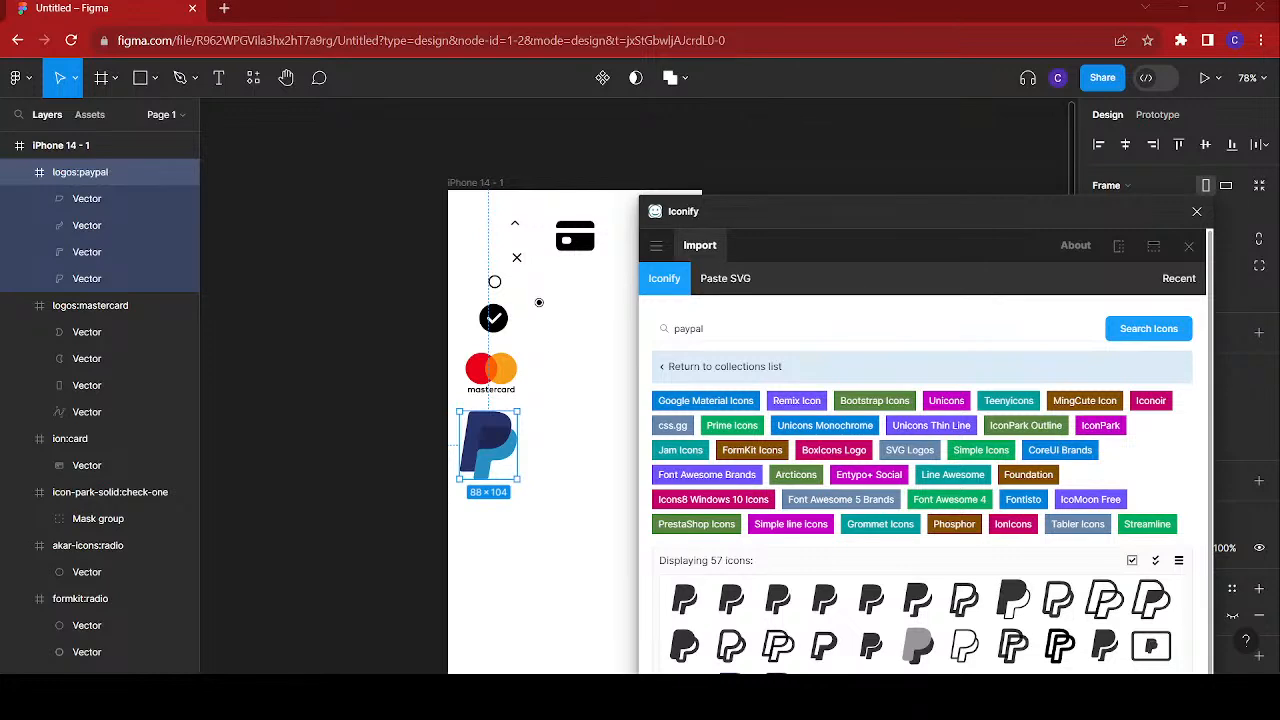
# - Search Iconify for "bank" and look through the first two pages of results for a bank transfer icon
pyautogui.click(695, 327)
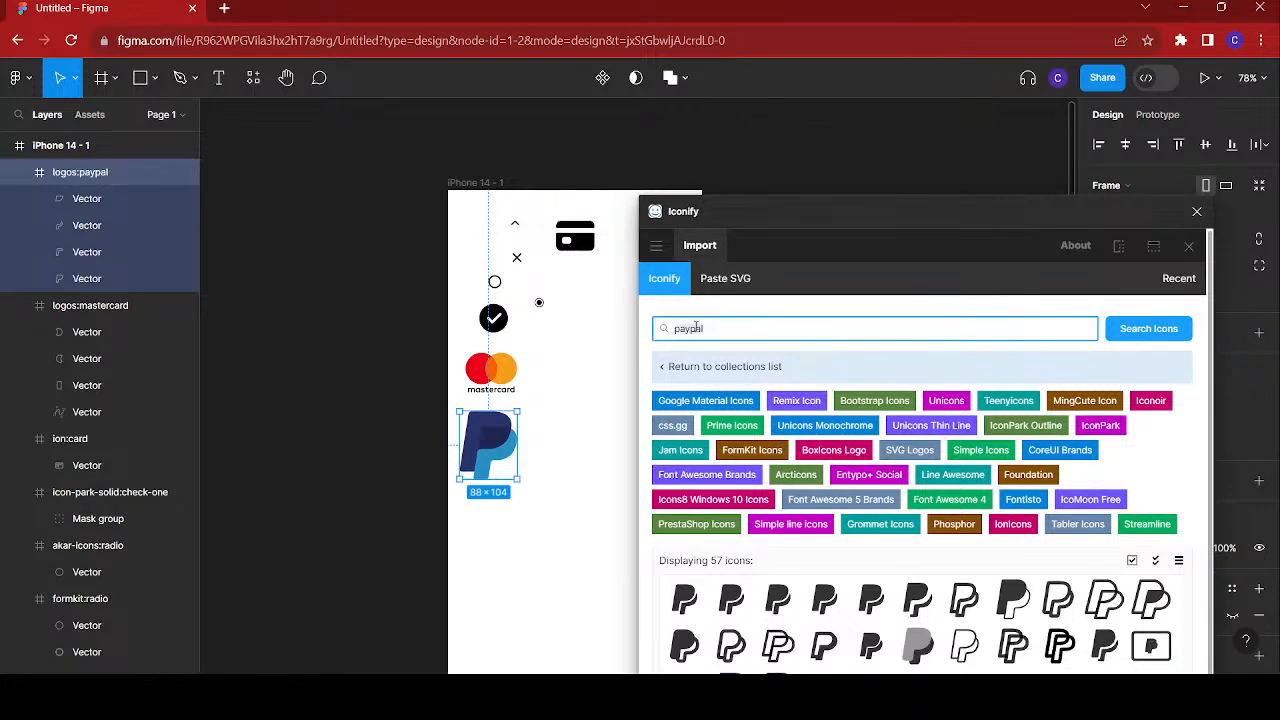
pyautogui.write('bank')
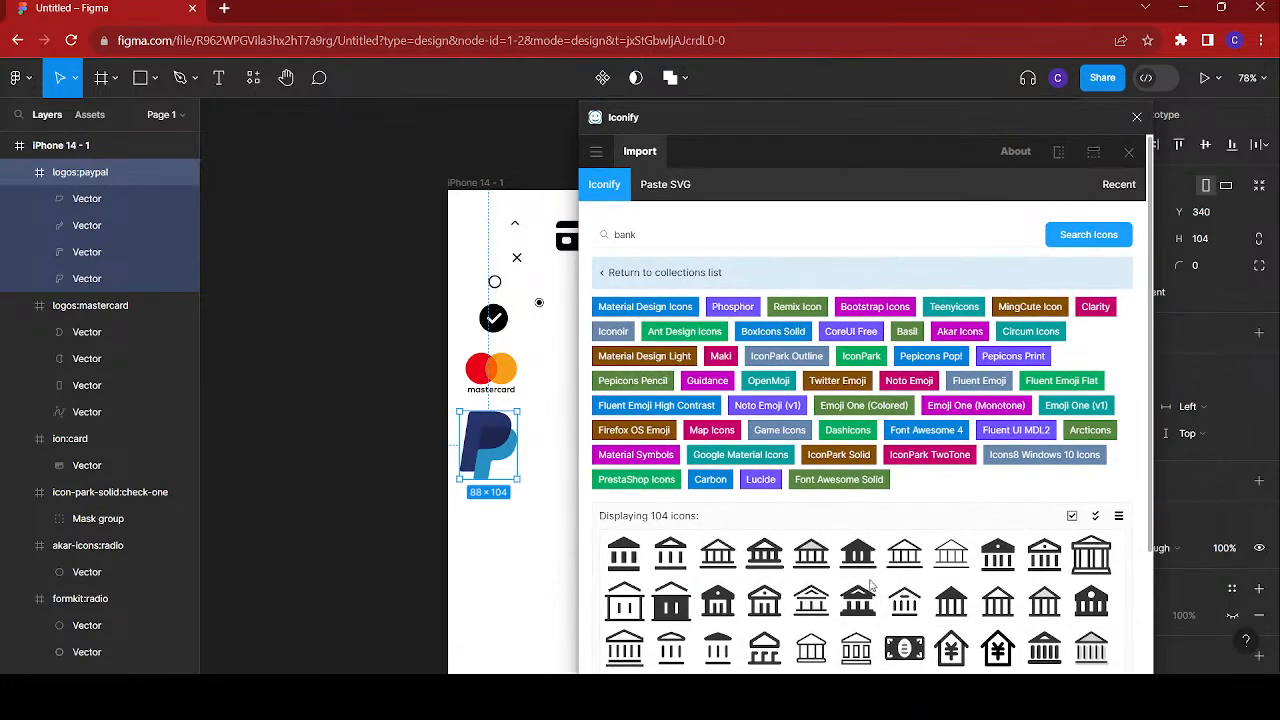
pyautogui.scroll(-1, 872, 587)
pyautogui.scroll(-2, 872, 587)
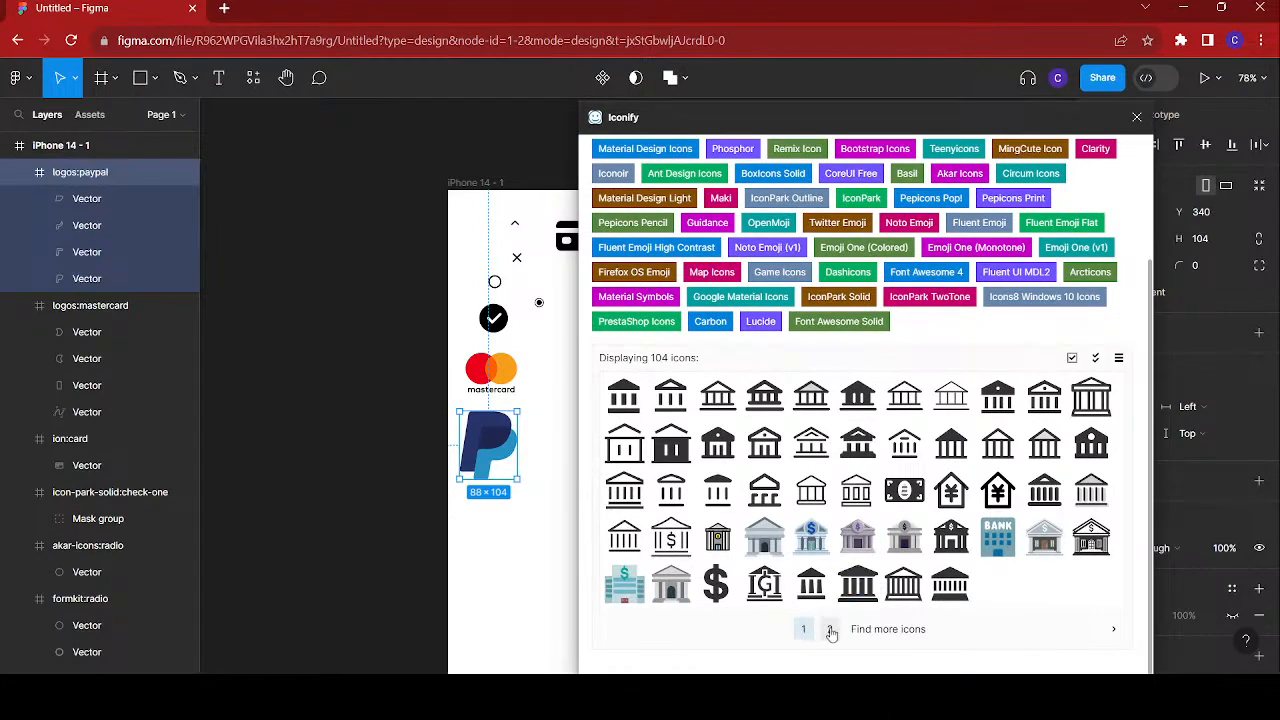
pyautogui.click(829, 632)
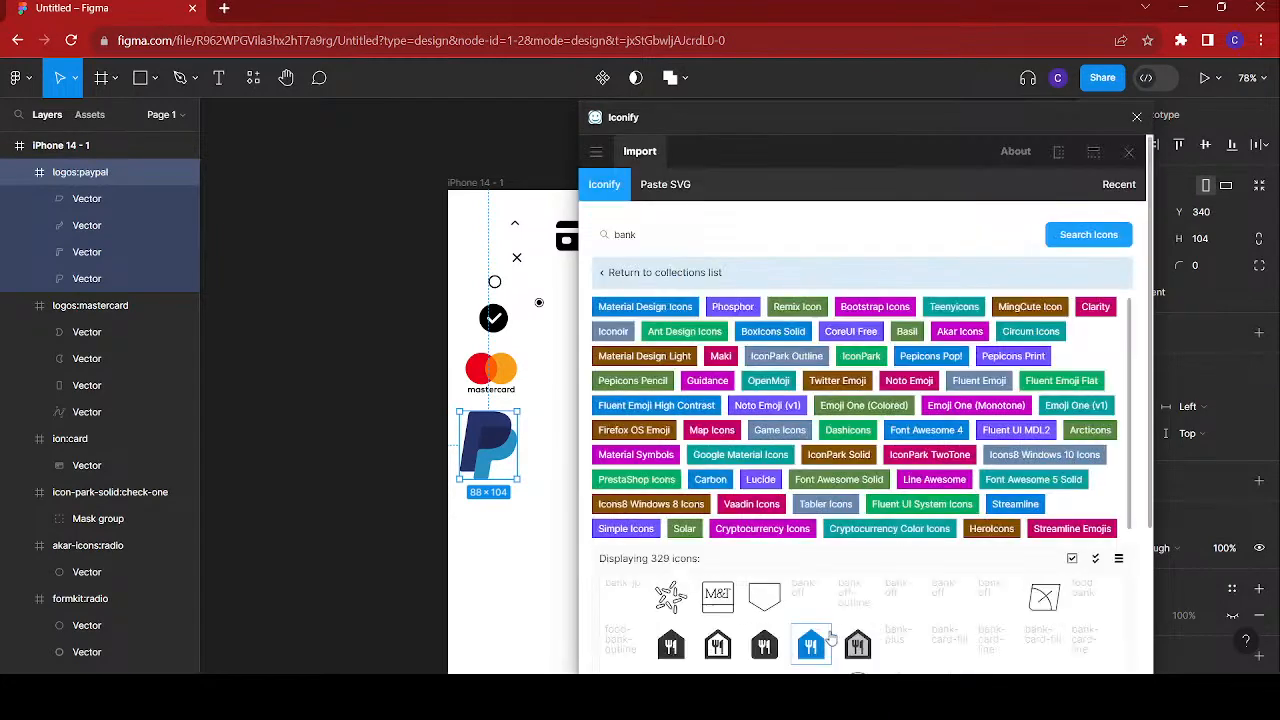
pyautogui.scroll(-2, 828, 562)
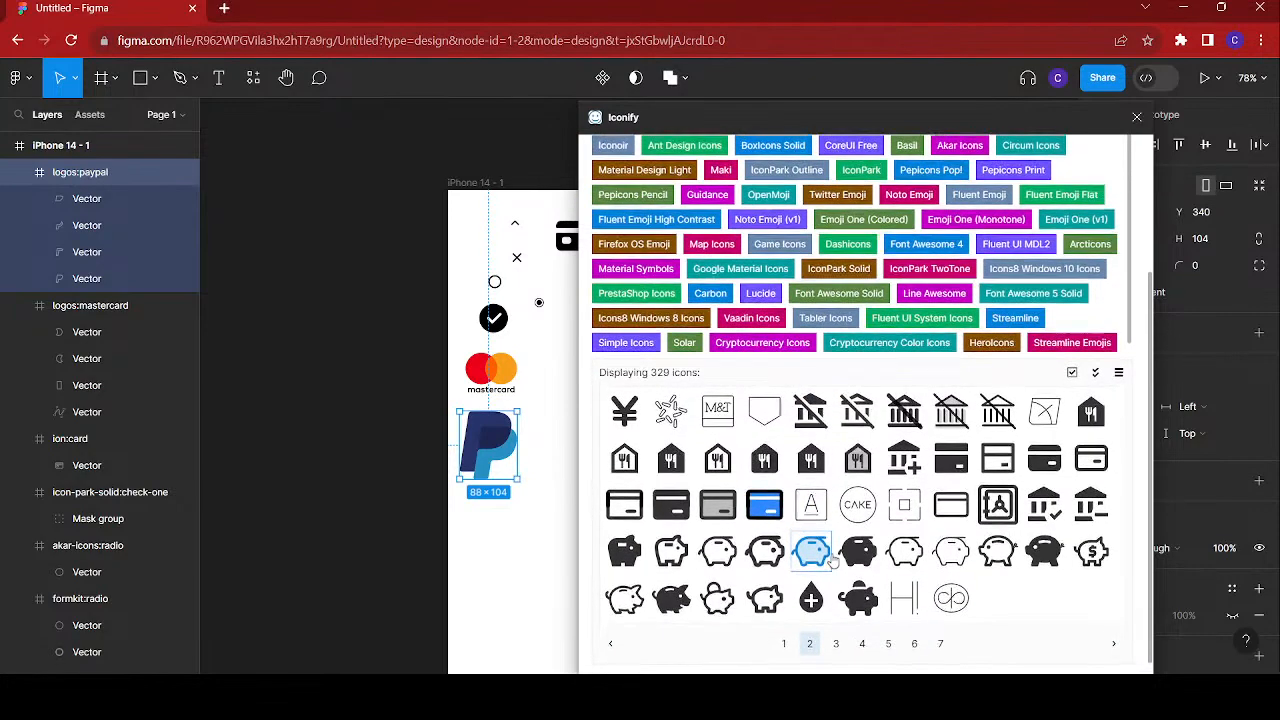
pyautogui.click(784, 638)
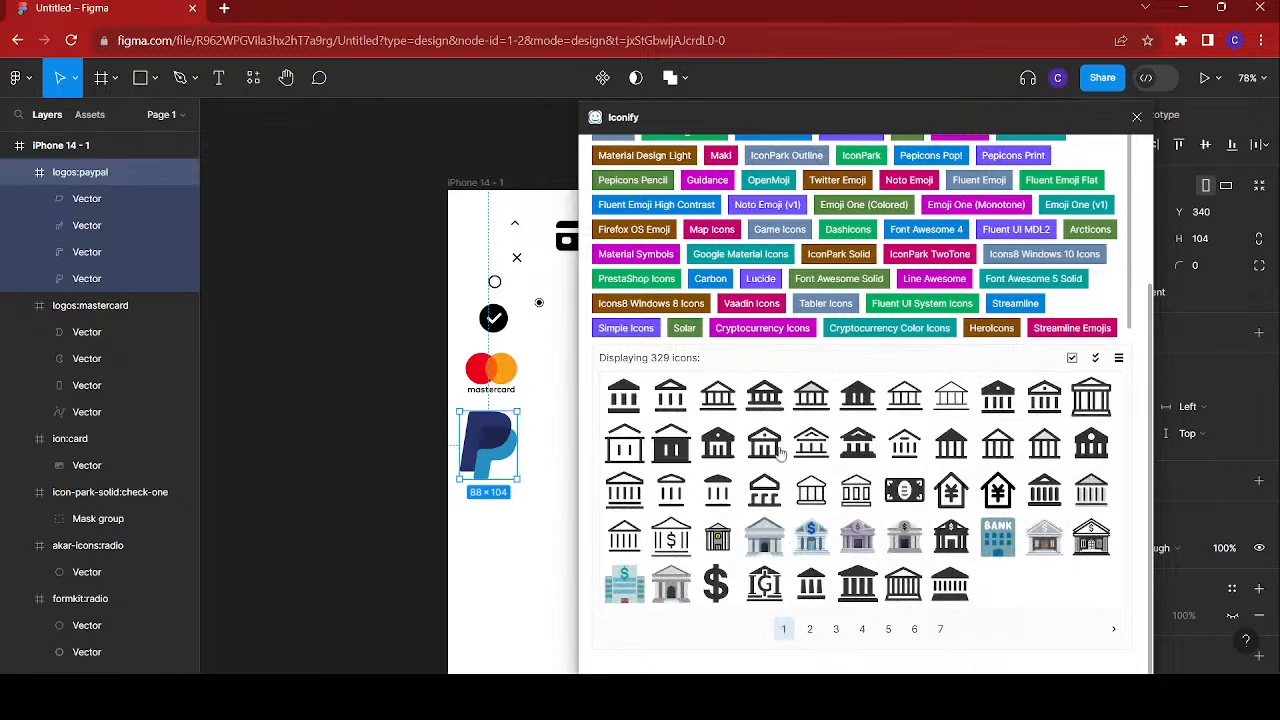
pyautogui.scroll(3, 790, 548)
# - Search Iconify for "transfer", place the tabler:transfer icon at 24 × 24 below the PayPal logo, and close the plugin
pyautogui.click(690, 234)
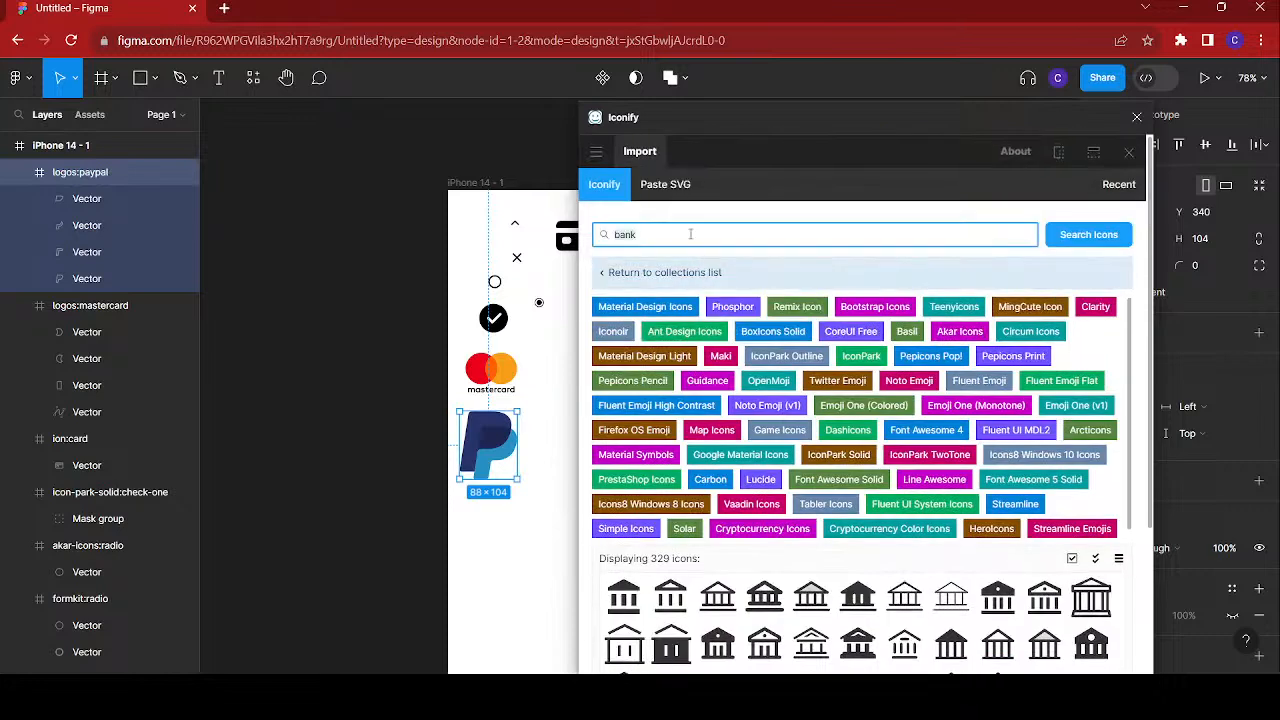
pyautogui.hotkey('ctrl', 'a')
pyautogui.write('transf')
pyautogui.press('Return')
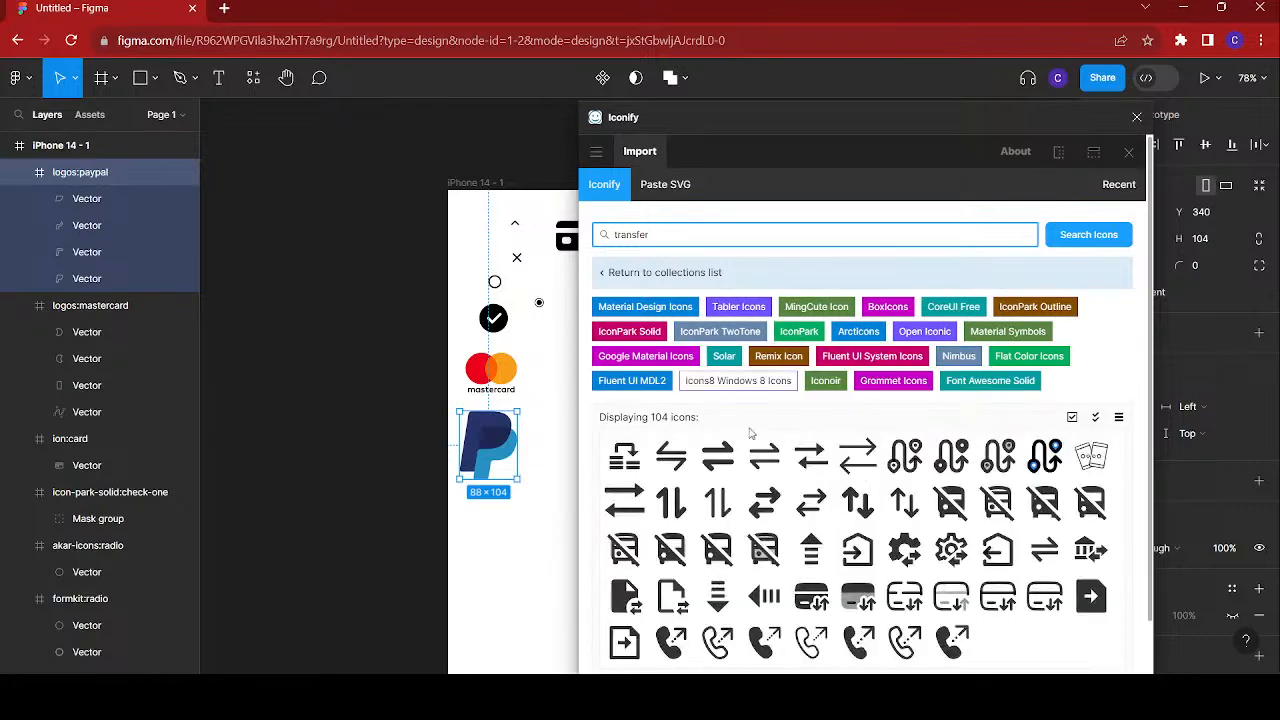
pyautogui.scroll(-2, 797, 514)
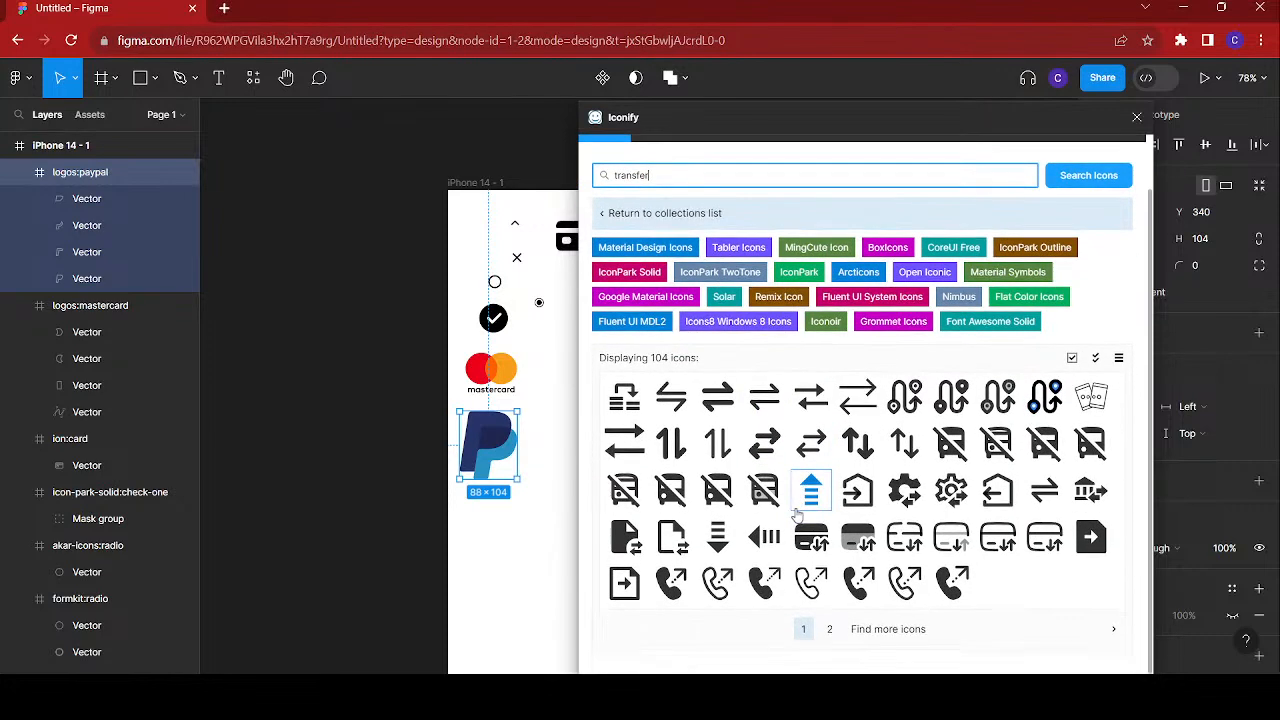
pyautogui.moveTo(671, 405); pyautogui.dragTo(483, 502)
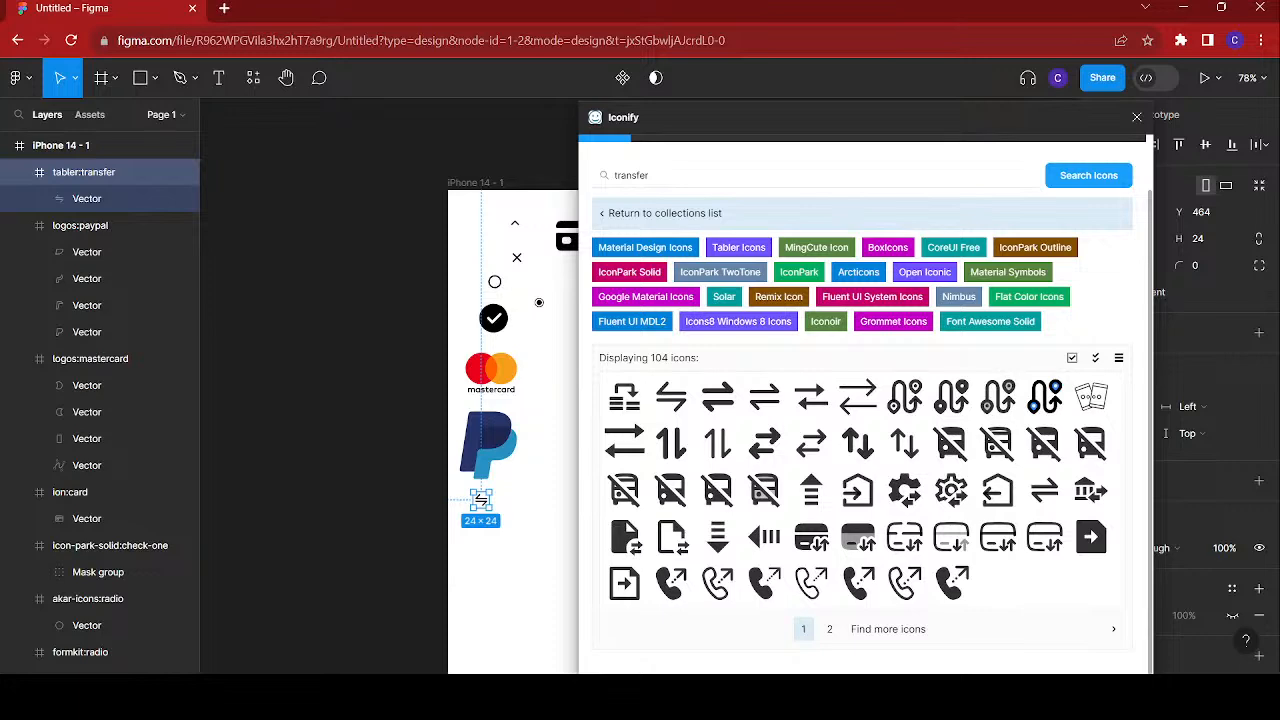
pyautogui.scroll(2, 935, 361)
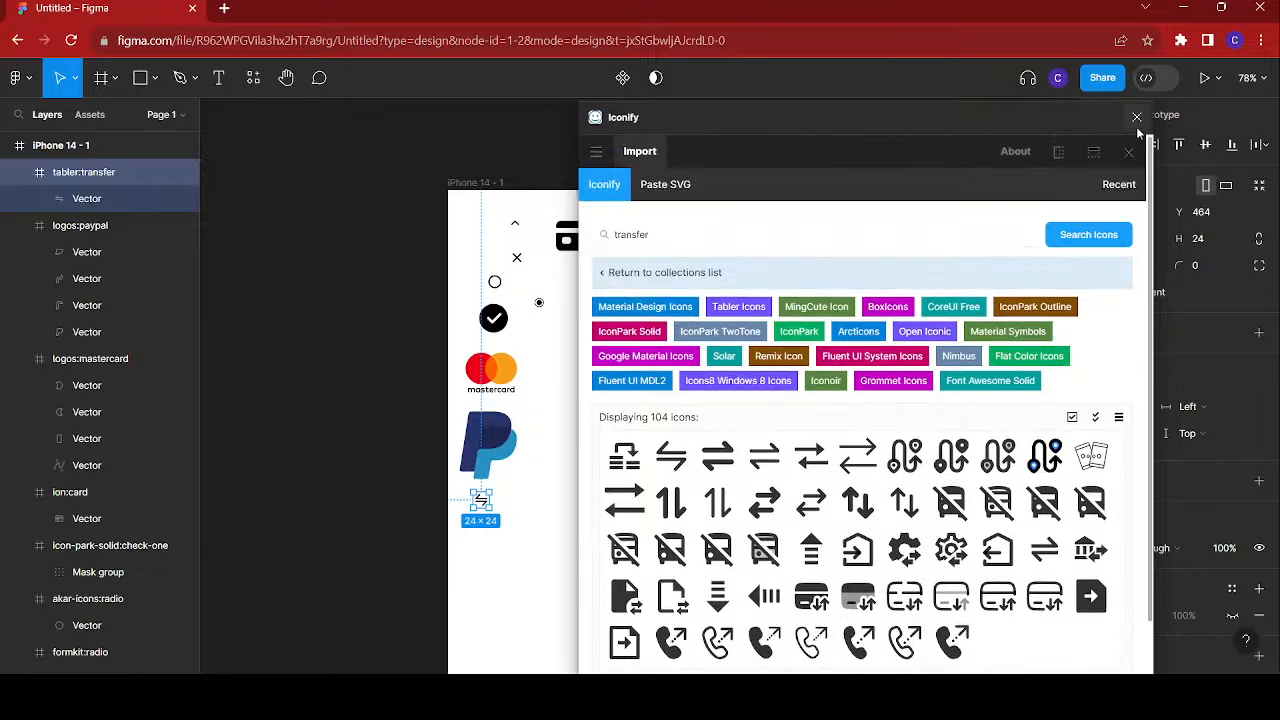
pyautogui.click(1136, 119)
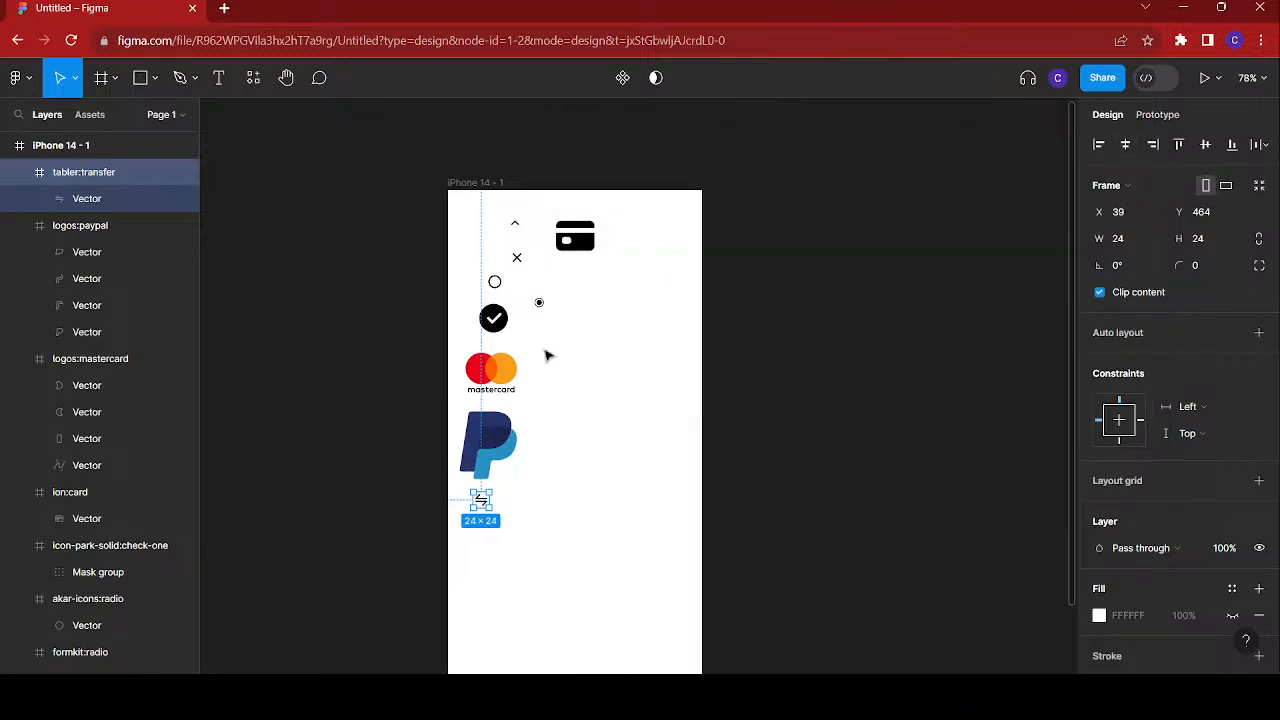
# - Draw a tall narrow frame about 113 × 519 on the empty canvas beside the iPhone 14 frame
pyautogui.scroll(1, 550, 355)
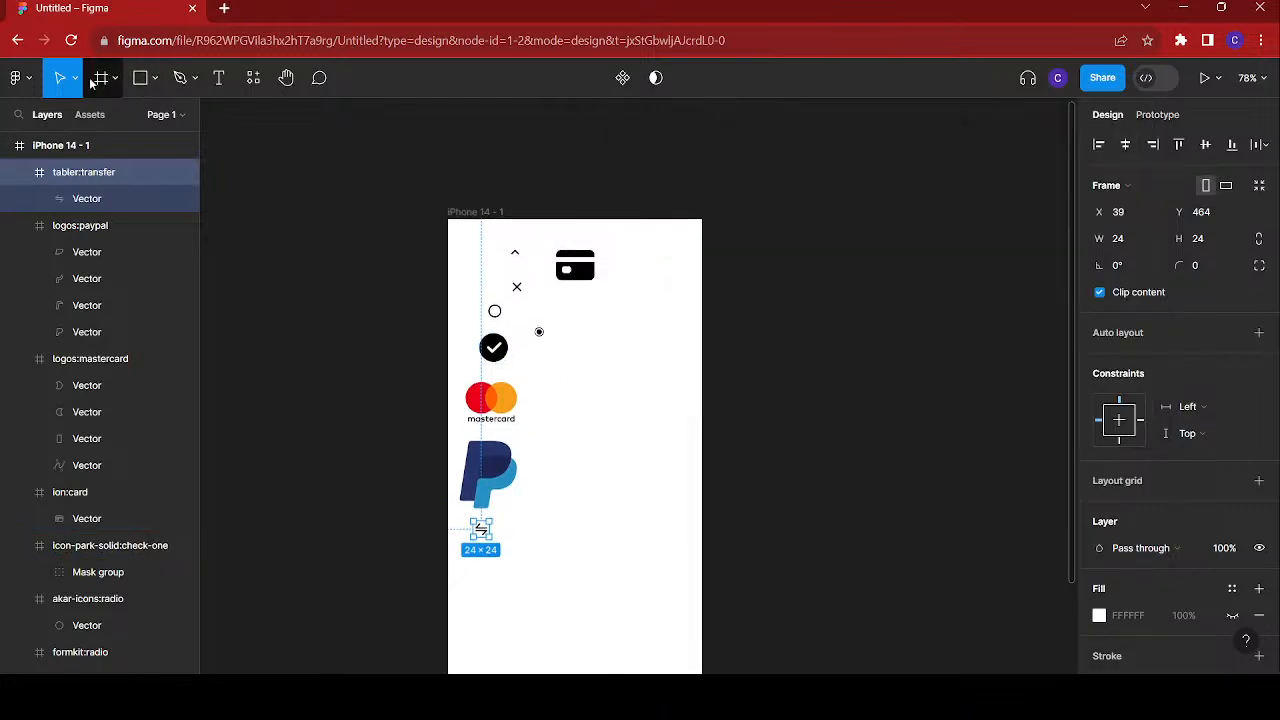
pyautogui.click(101, 78)
pyautogui.moveTo(282, 167); pyautogui.dragTo(357, 504)
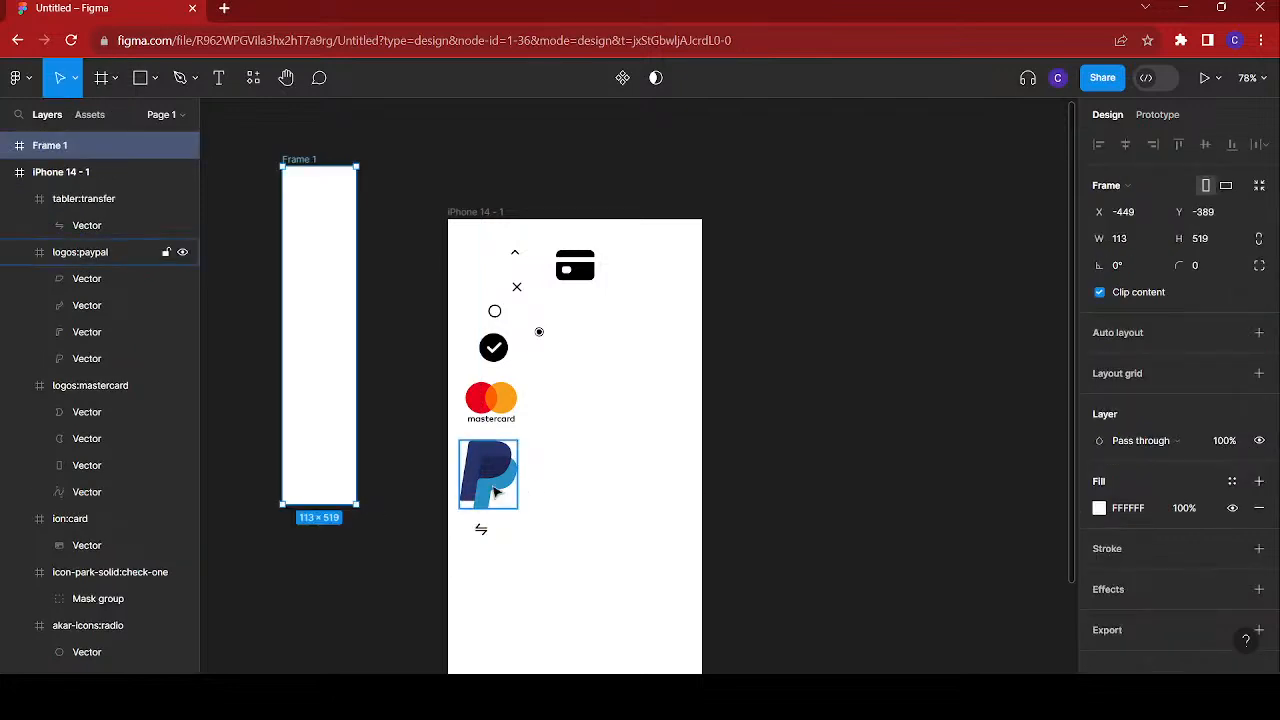
# - Move the PayPal logo to the top of the narrow frame, scale it down, and place the check icon beneath it
pyautogui.moveTo(493, 491); pyautogui.dragTo(318, 232)
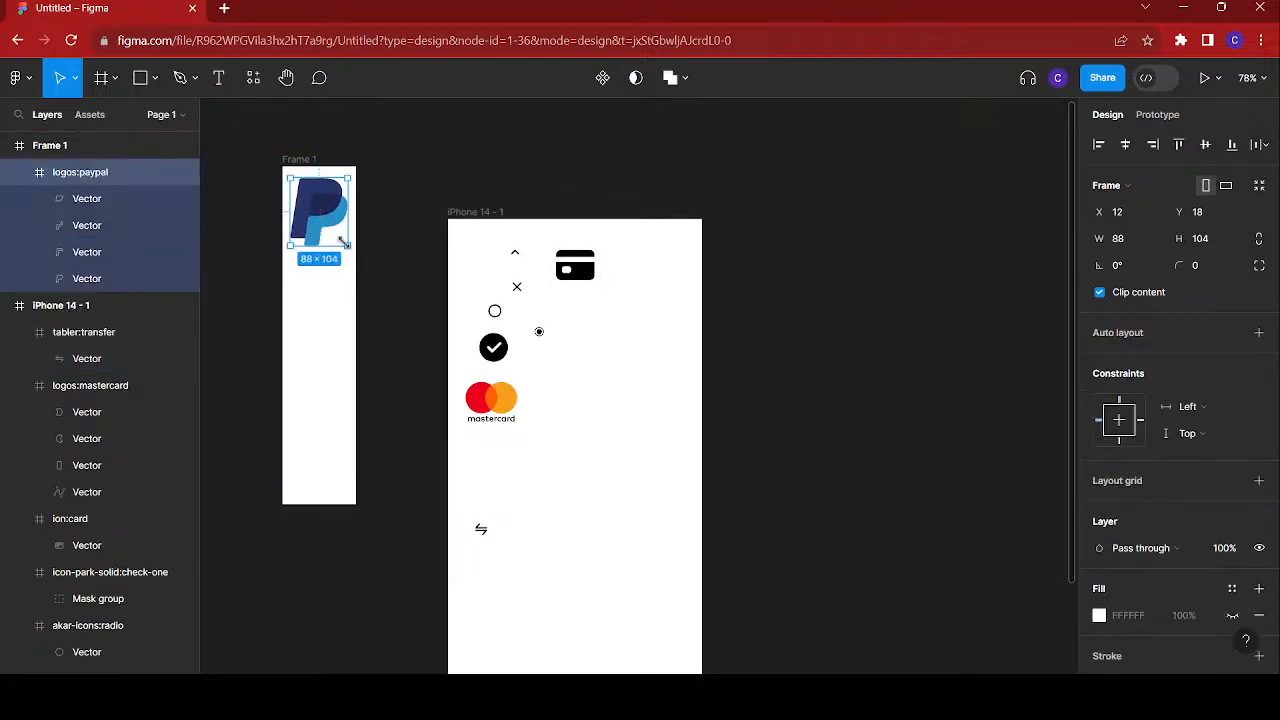
pyautogui.moveTo(345, 245); pyautogui.dragTo(327, 217)
pyautogui.moveTo(493, 347); pyautogui.dragTo(311, 261)
# - Align the arrow, close and two radio icons on their horizontal centers, and move them and the Mastercard logo into the narrow frame below the check
pyautogui.click(494, 311)
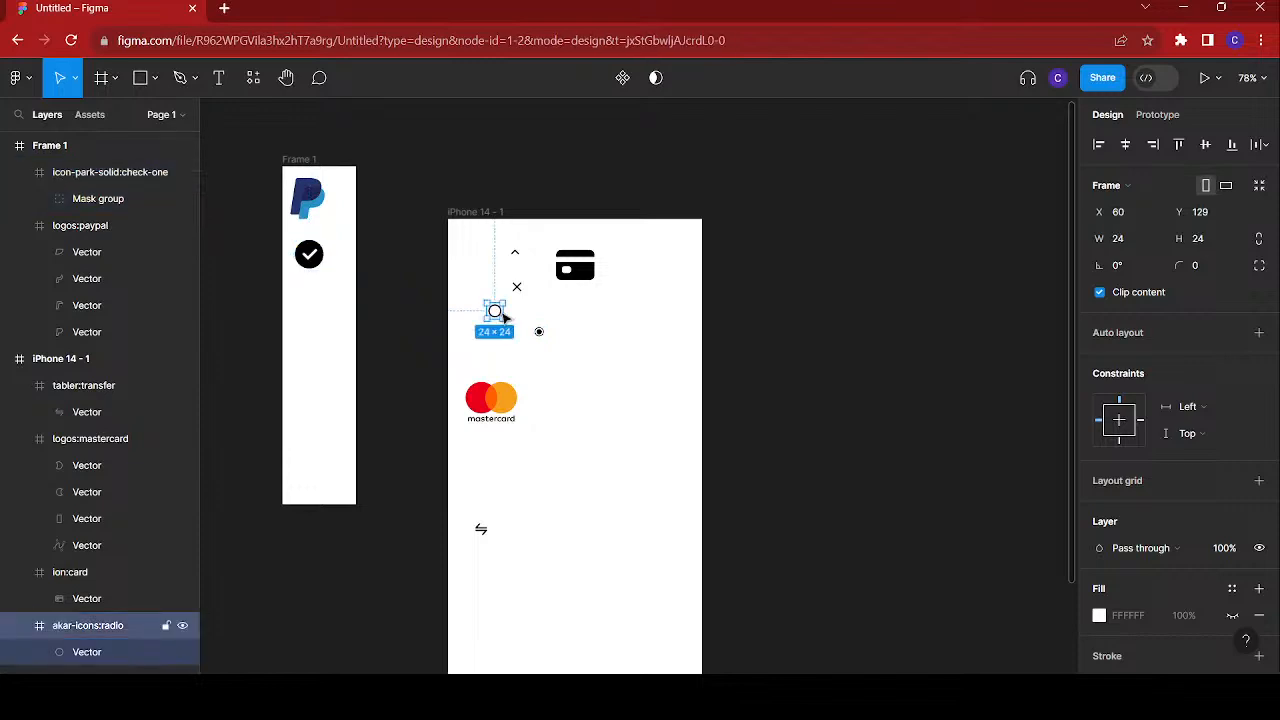
pyautogui.keyDown('shift'); pyautogui.click(540, 331); pyautogui.keyUp('shift')
pyautogui.keyDown('shift'); pyautogui.click(517, 287); pyautogui.keyUp('shift')
pyautogui.keyDown('shift'); pyautogui.click(515, 252); pyautogui.keyUp('shift')
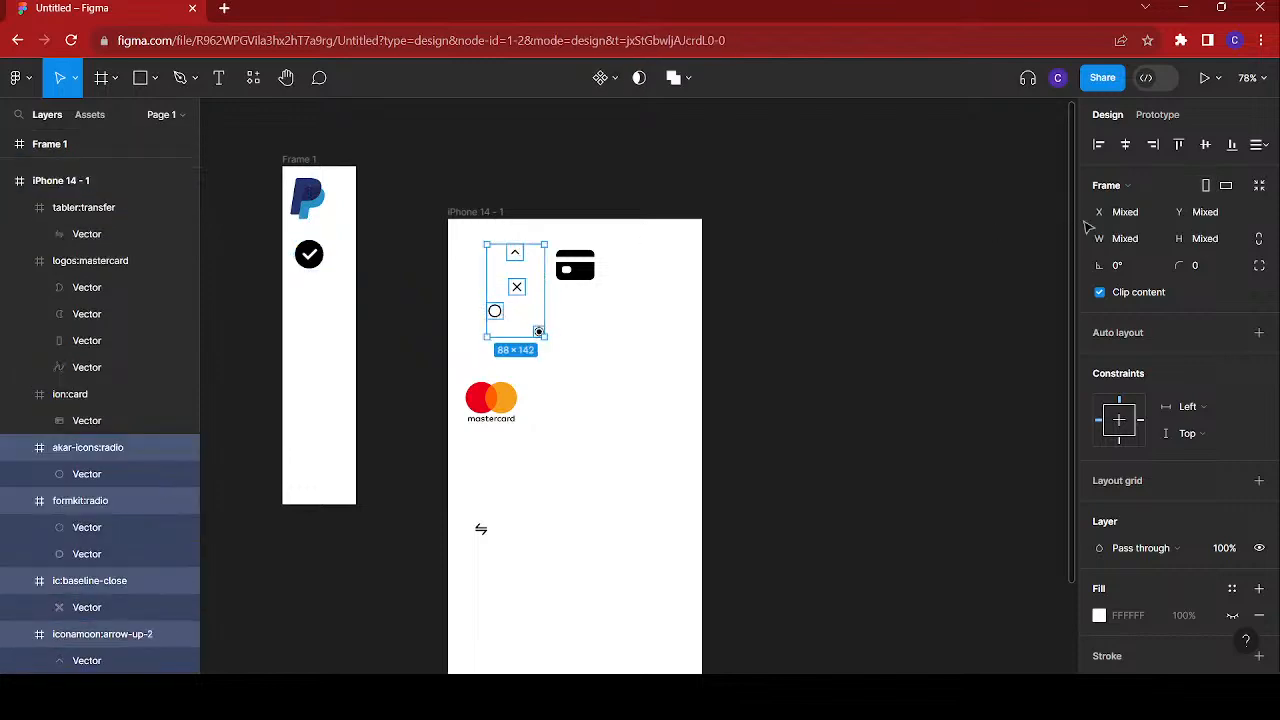
pyautogui.click(1125, 144)
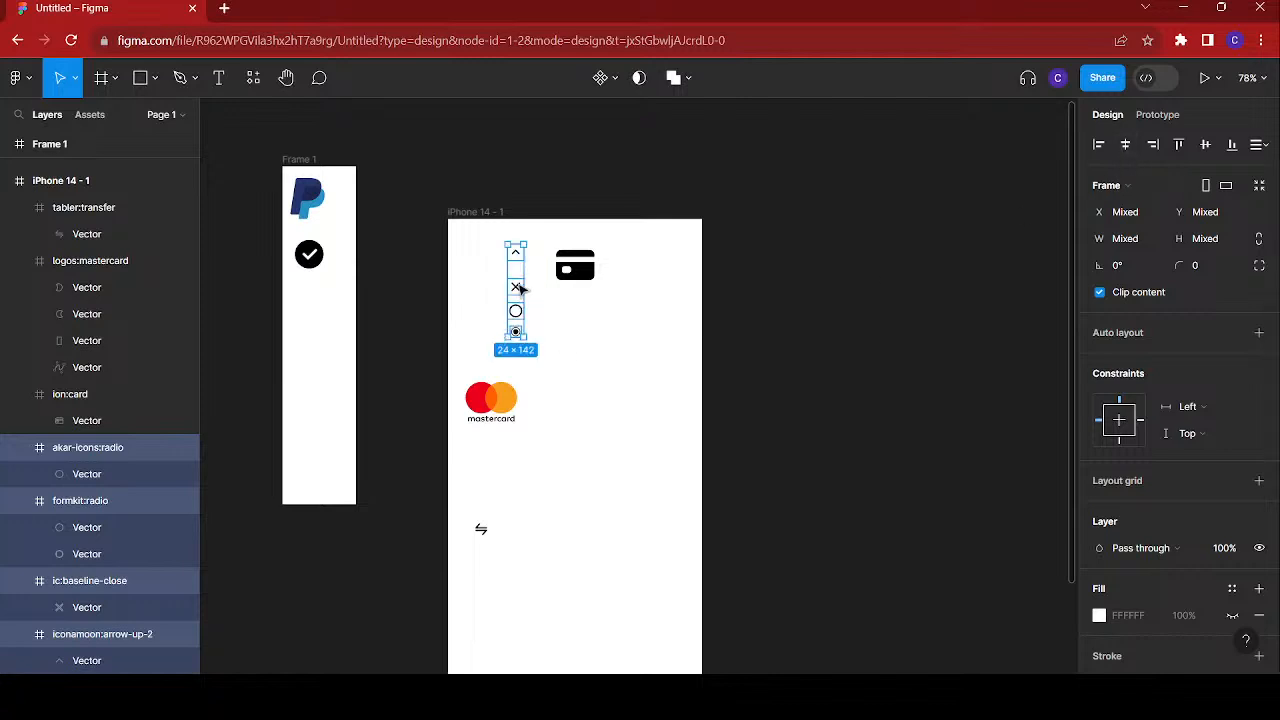
pyautogui.moveTo(522, 292); pyautogui.dragTo(315, 327)
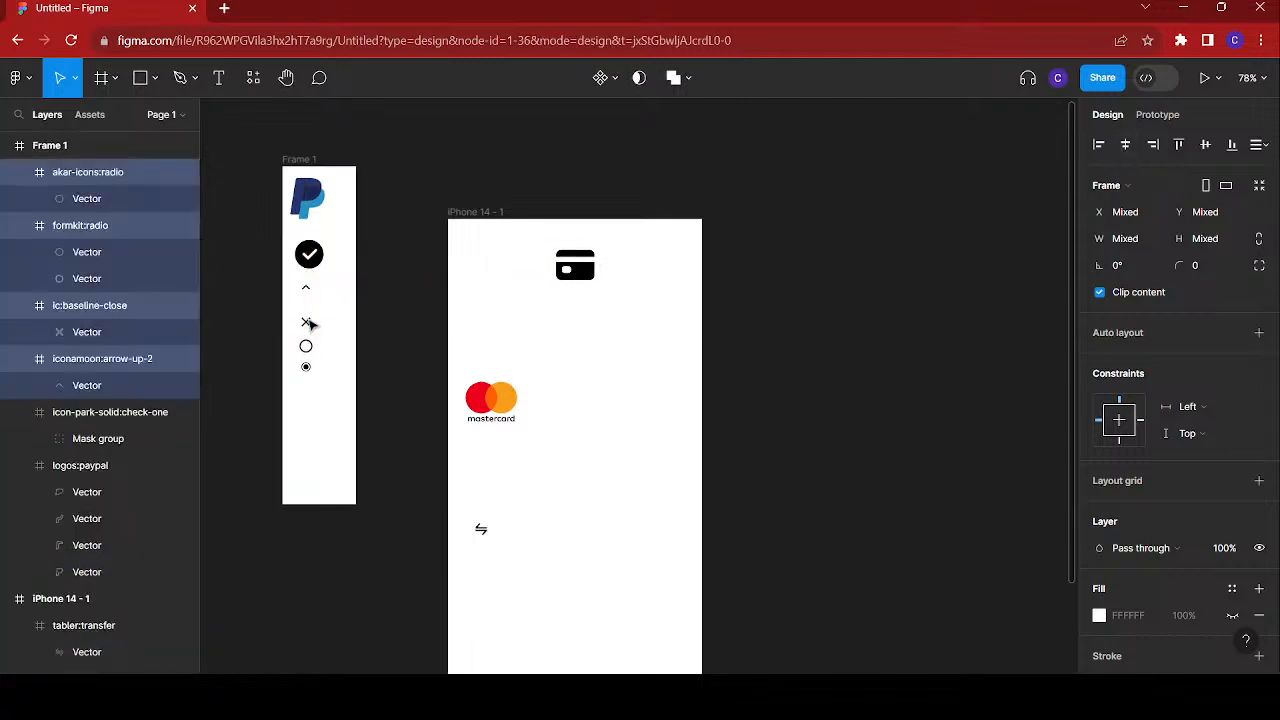
pyautogui.click(503, 410)
pyautogui.moveTo(503, 410); pyautogui.dragTo(319, 411)
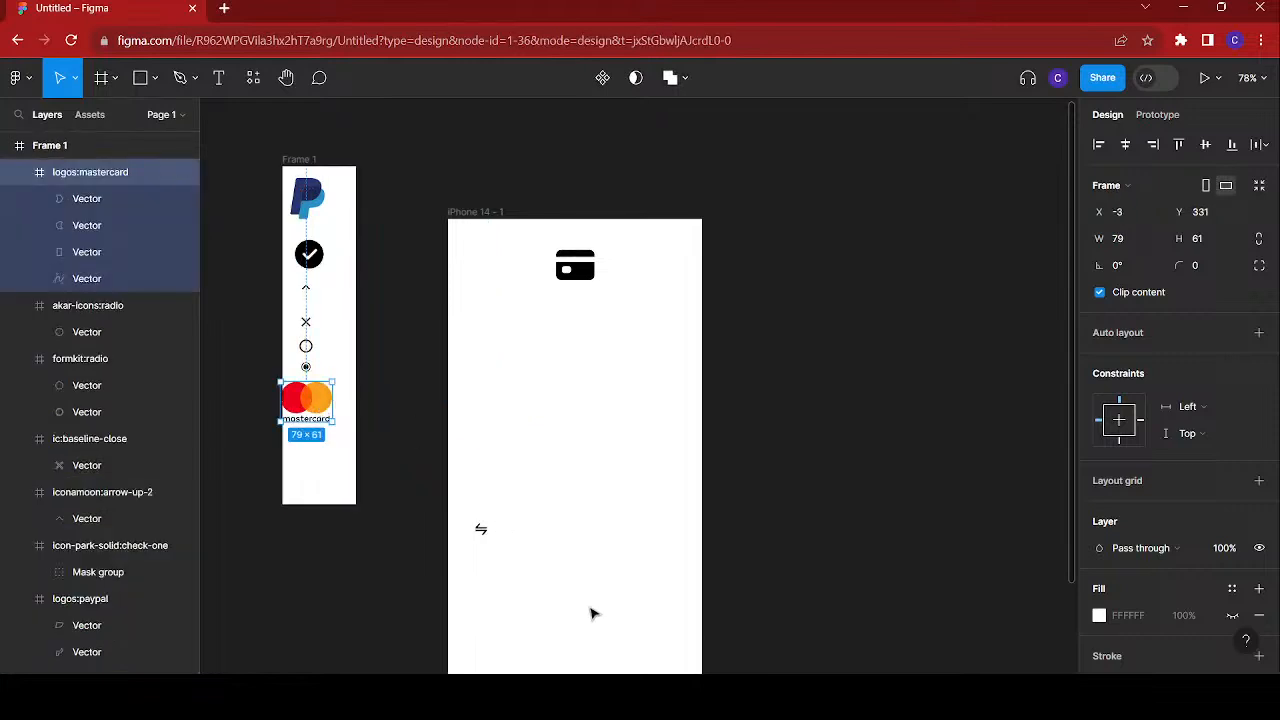
# - Align the card and transfer icons on their horizontal centers and set the spacing between them to 88
pyautogui.click(481, 529)
pyautogui.keyDown('shift'); pyautogui.click(577, 262); pyautogui.keyUp('shift')
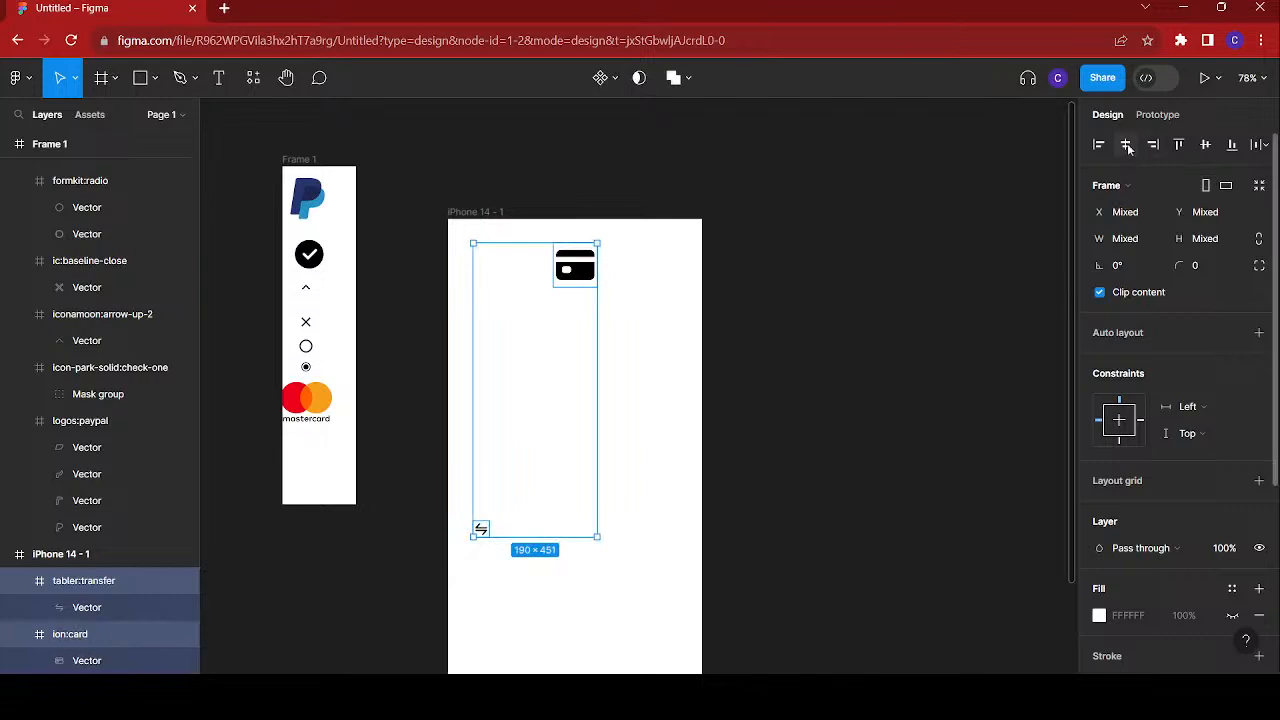
pyautogui.click(1126, 145)
pyautogui.moveTo(1099, 318); pyautogui.dragTo(636, 232)
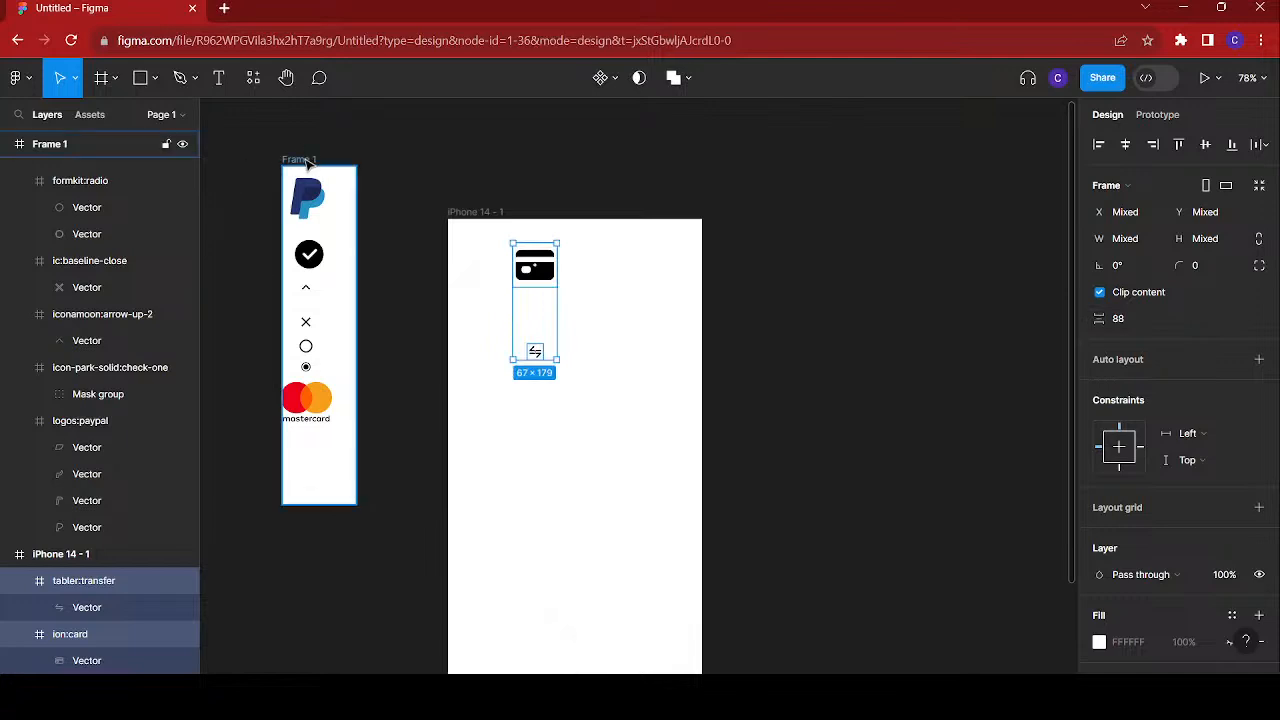
# - Extend the narrow icon frame's height to about 720 and move the card and transfer icons into it below the Mastercard logo
pyautogui.click(300, 159)
pyautogui.moveTo(305, 505); pyautogui.dragTo(305, 636)
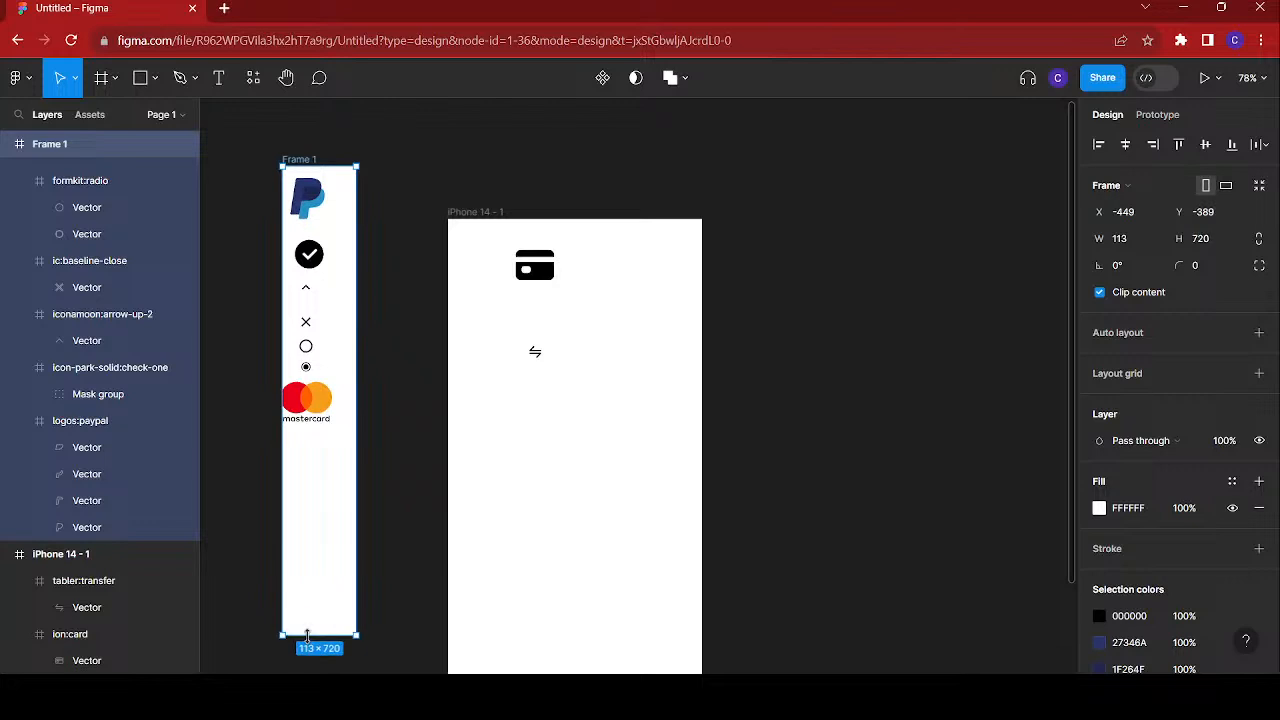
pyautogui.scroll(-3, 366, 560)
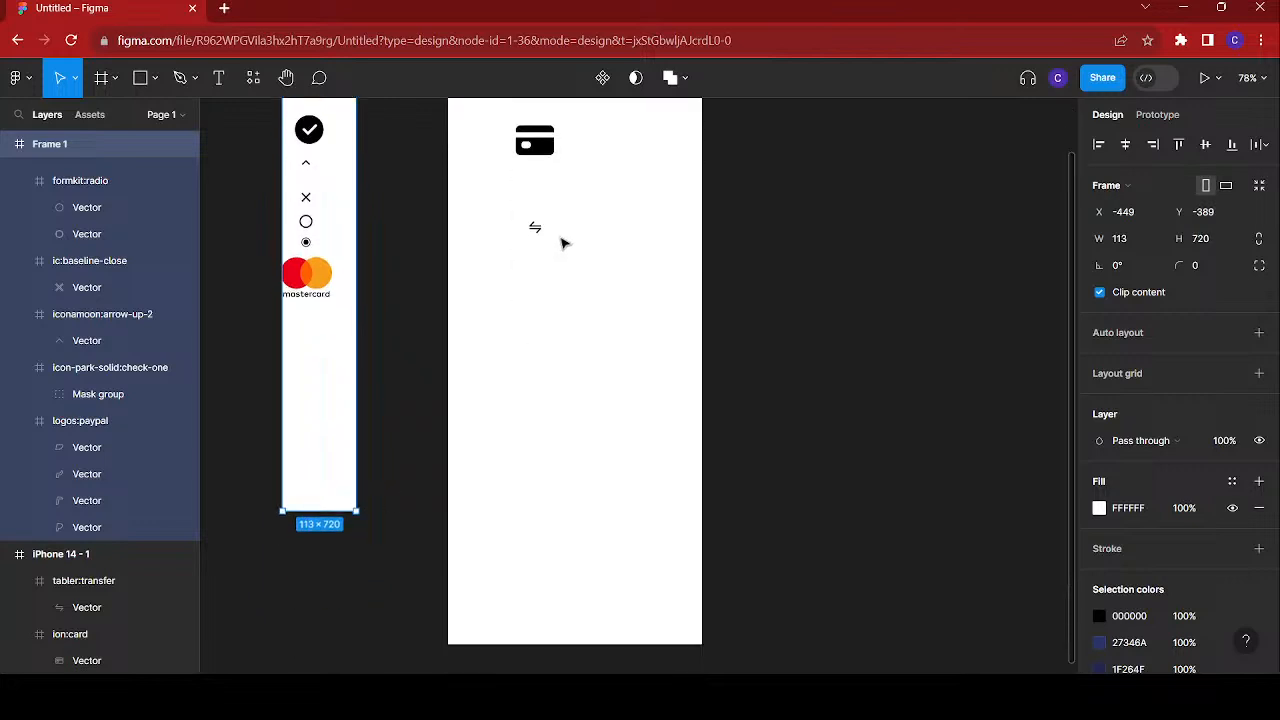
pyautogui.moveTo(561, 239); pyautogui.dragTo(314, 354)
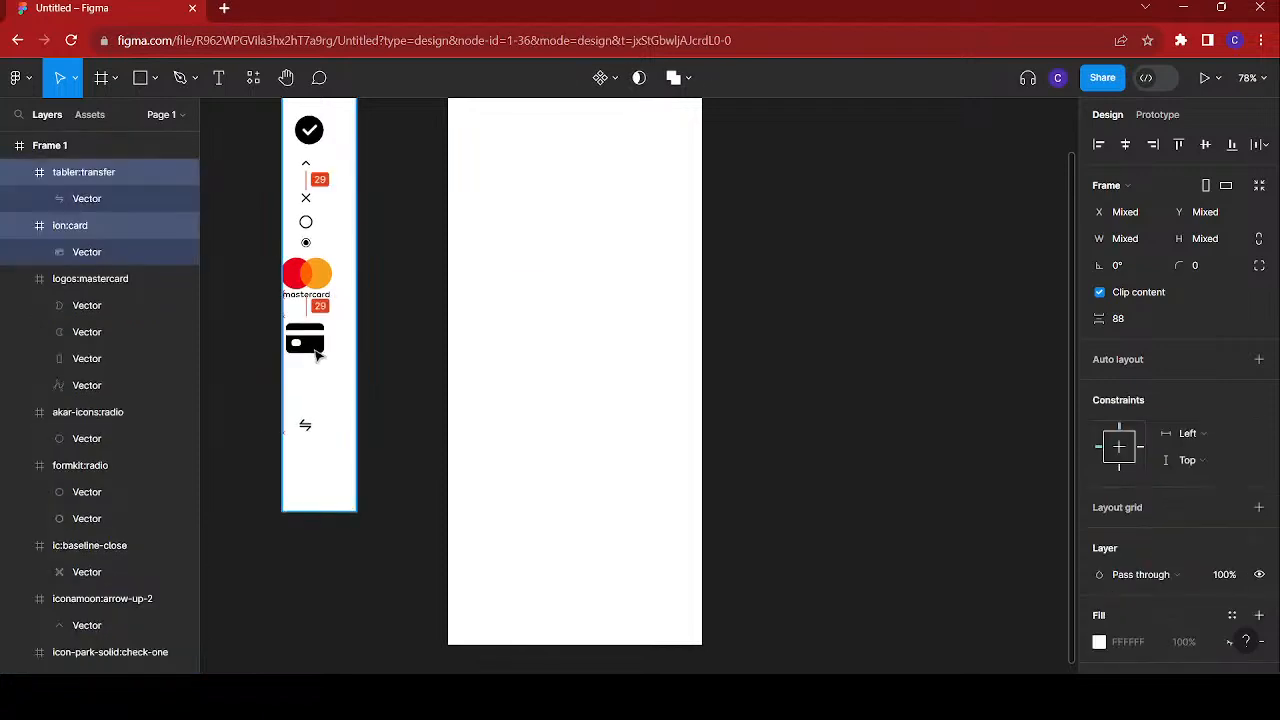
# - Move the iPhone 14 frame level with the top of the icon frame and rename it "Payment"
pyautogui.scroll(3, 600, 280)
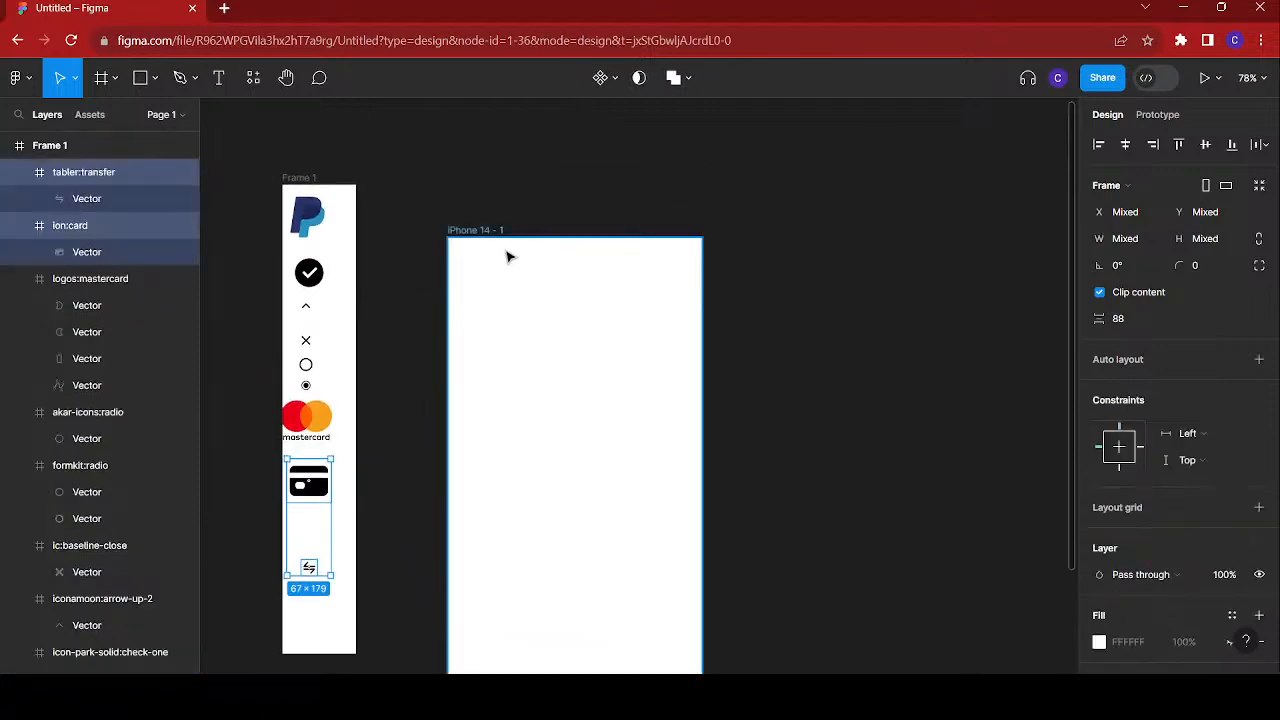
pyautogui.click(487, 230)
pyautogui.moveTo(487, 230); pyautogui.dragTo(486, 177)
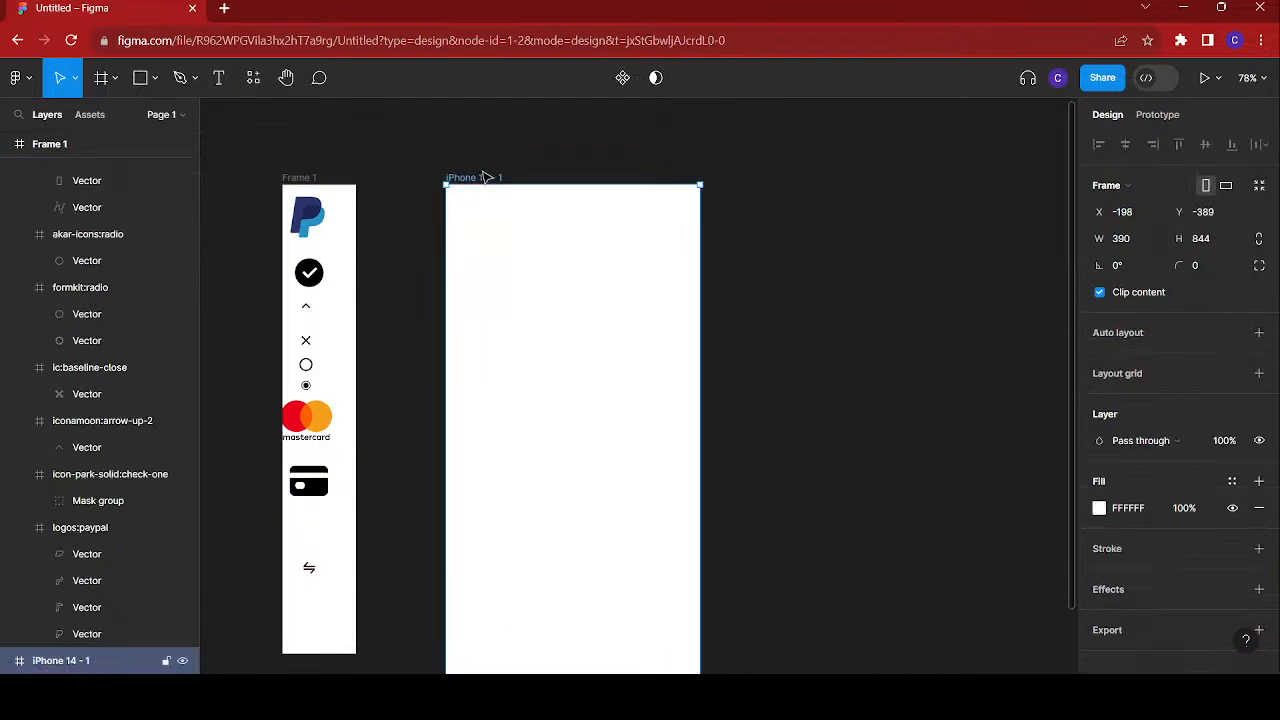
pyautogui.doubleClick(484, 175)
pyautogui.write('Payment')
pyautogui.press('Return')
pyautogui.scroll(-1, 557, 244)
pyautogui.scroll(1, 555, 250)
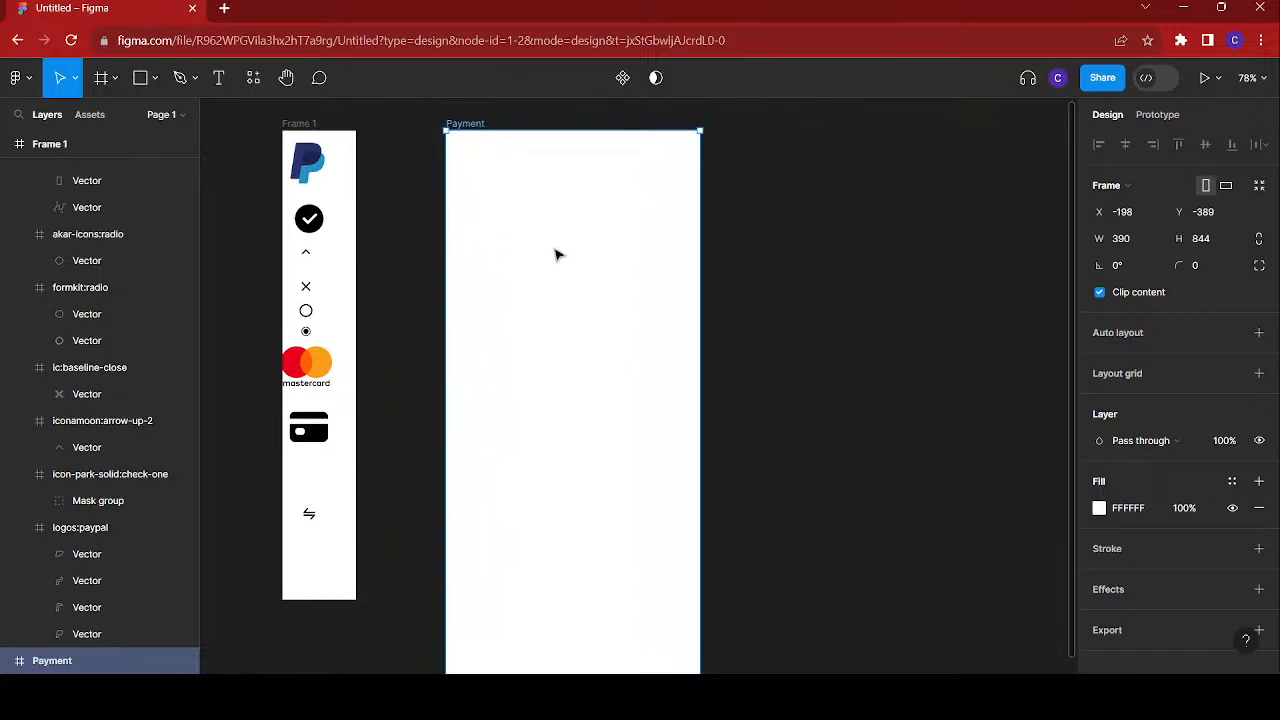
# - Add the text "Payment" near the top of the Payment frame and set its font size to 36
pyautogui.scroll(1, 555, 252)
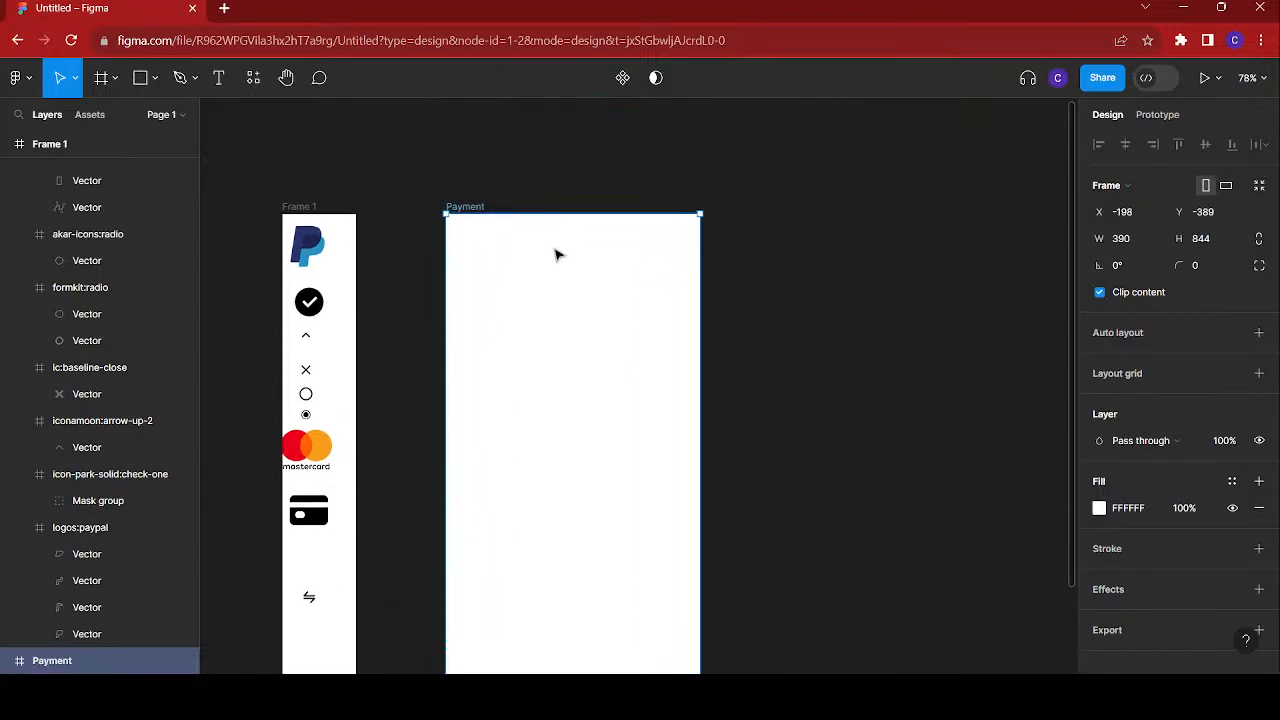
pyautogui.hscroll(1, 695, 228)
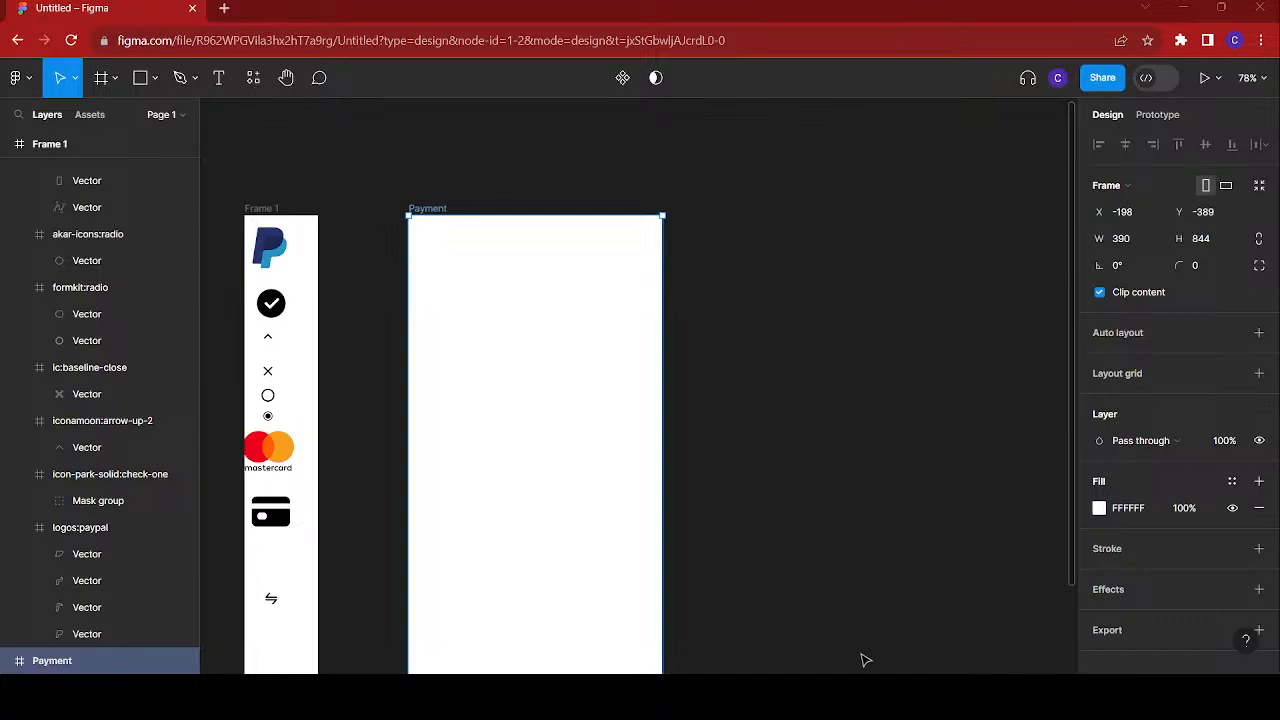
pyautogui.click(216, 79)
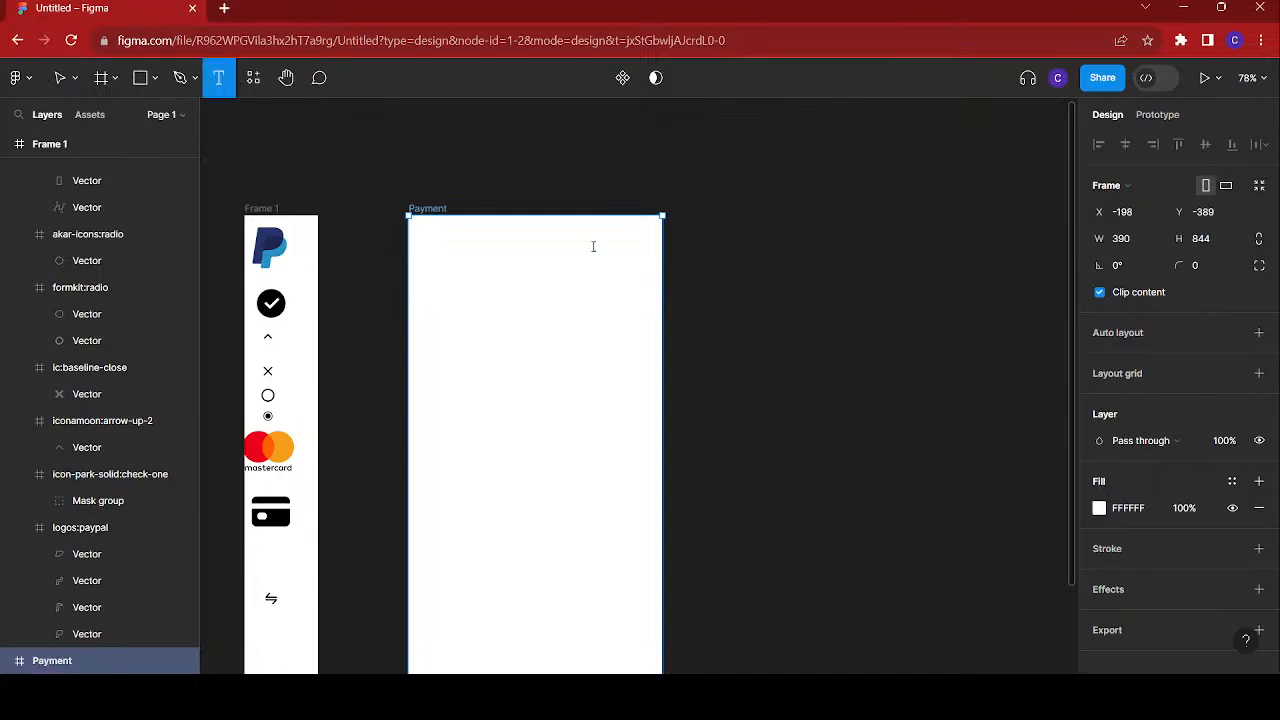
pyautogui.write('P')
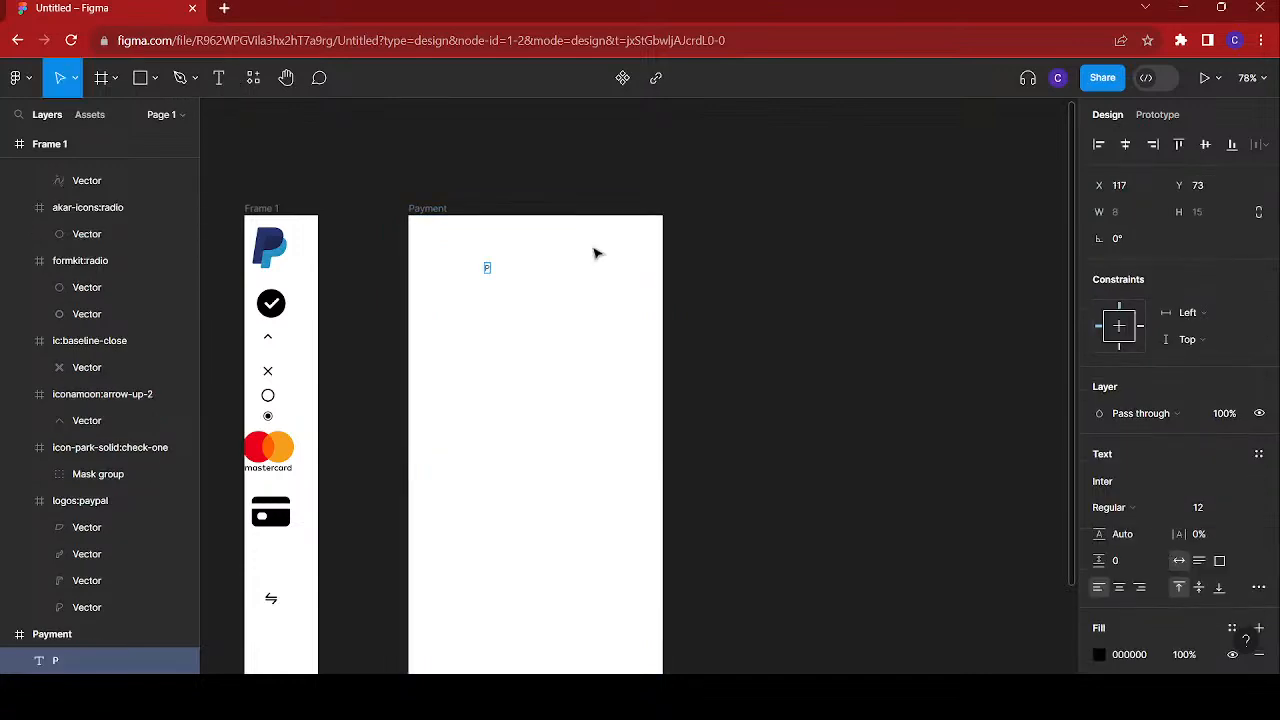
pyautogui.write('ayment')
pyautogui.click(1196, 512)
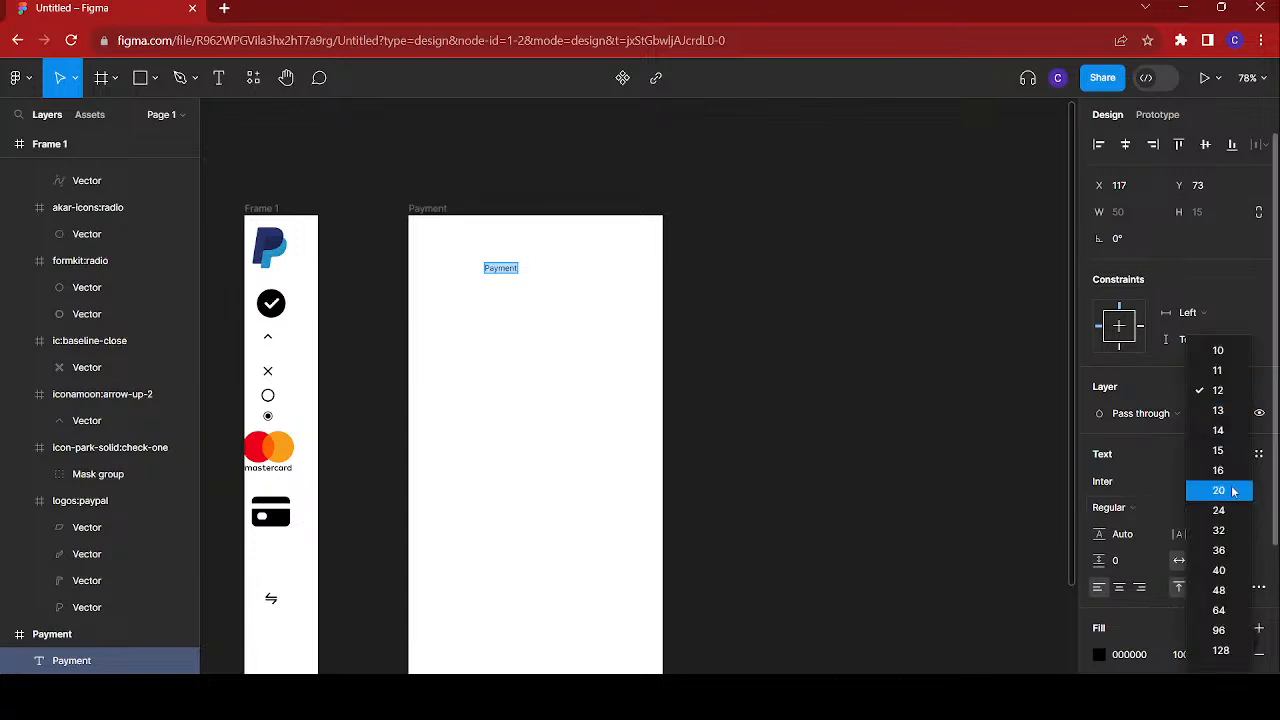
pyautogui.click(1233, 491)
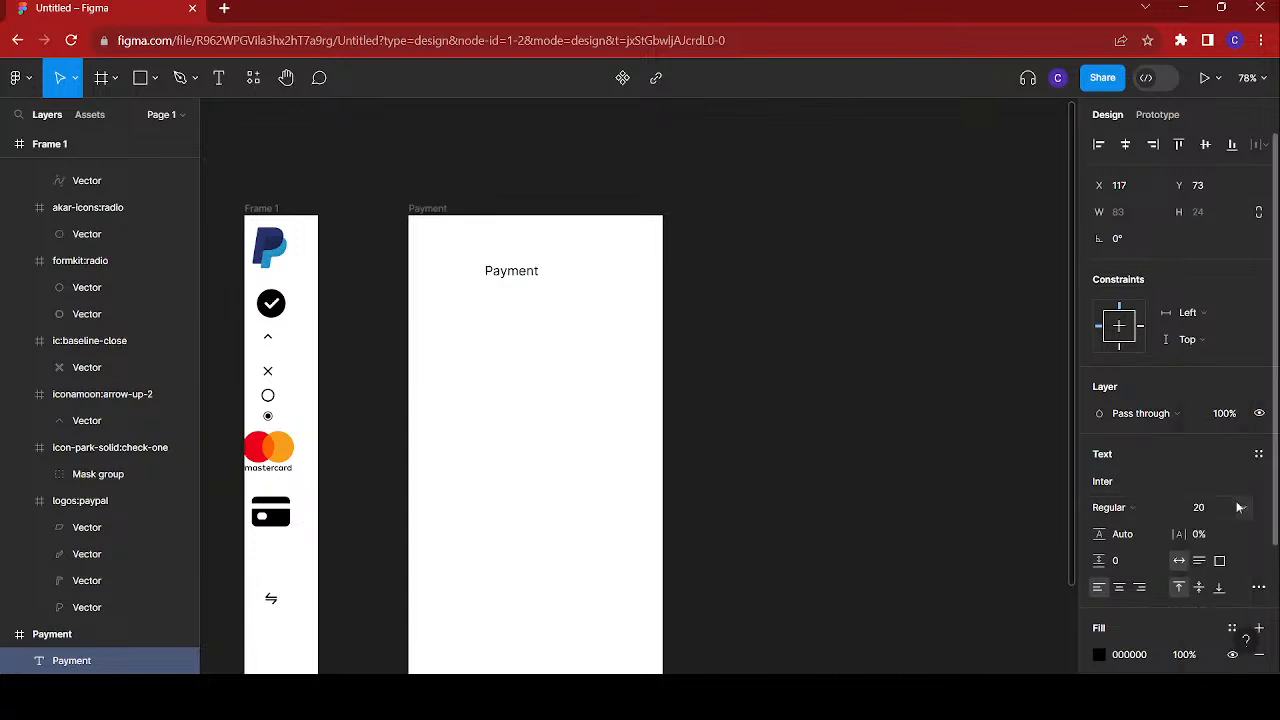
pyautogui.click(1238, 508)
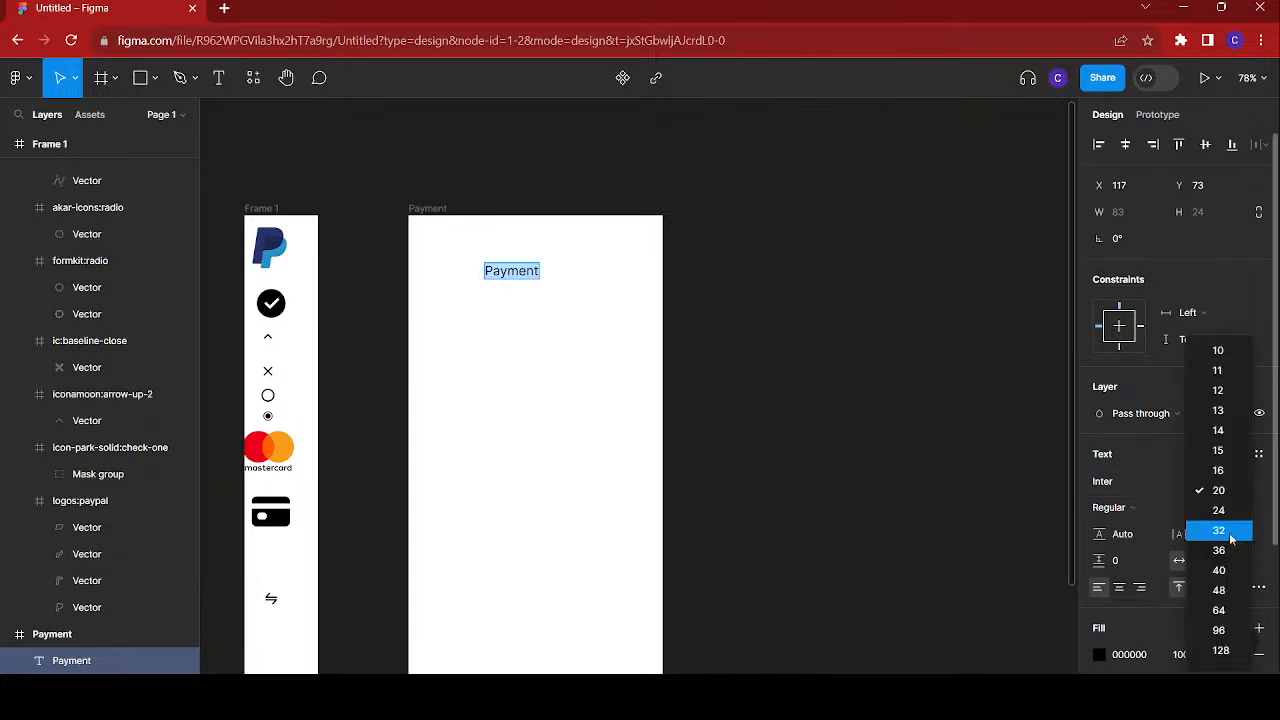
pyautogui.click(1228, 550)
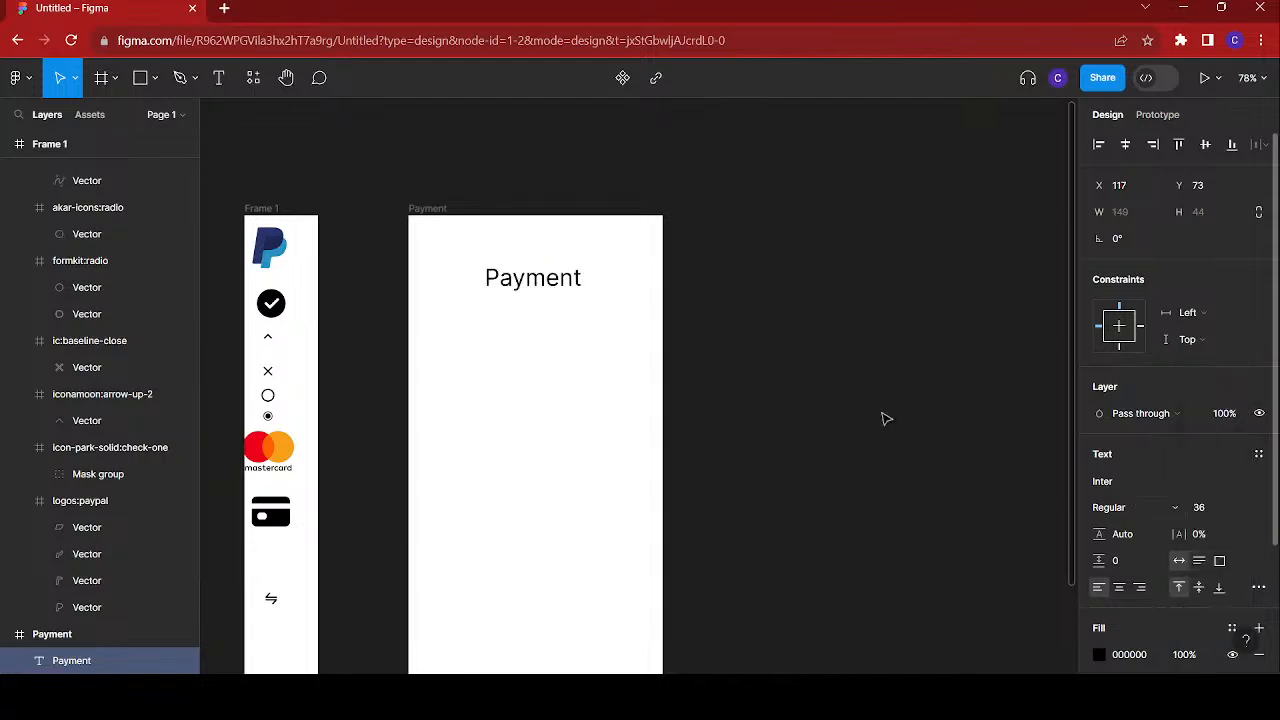
# - Move the Payment heading up to about X 121, Y 41 and set its weight to Bold
pyautogui.doubleClick(517, 287)
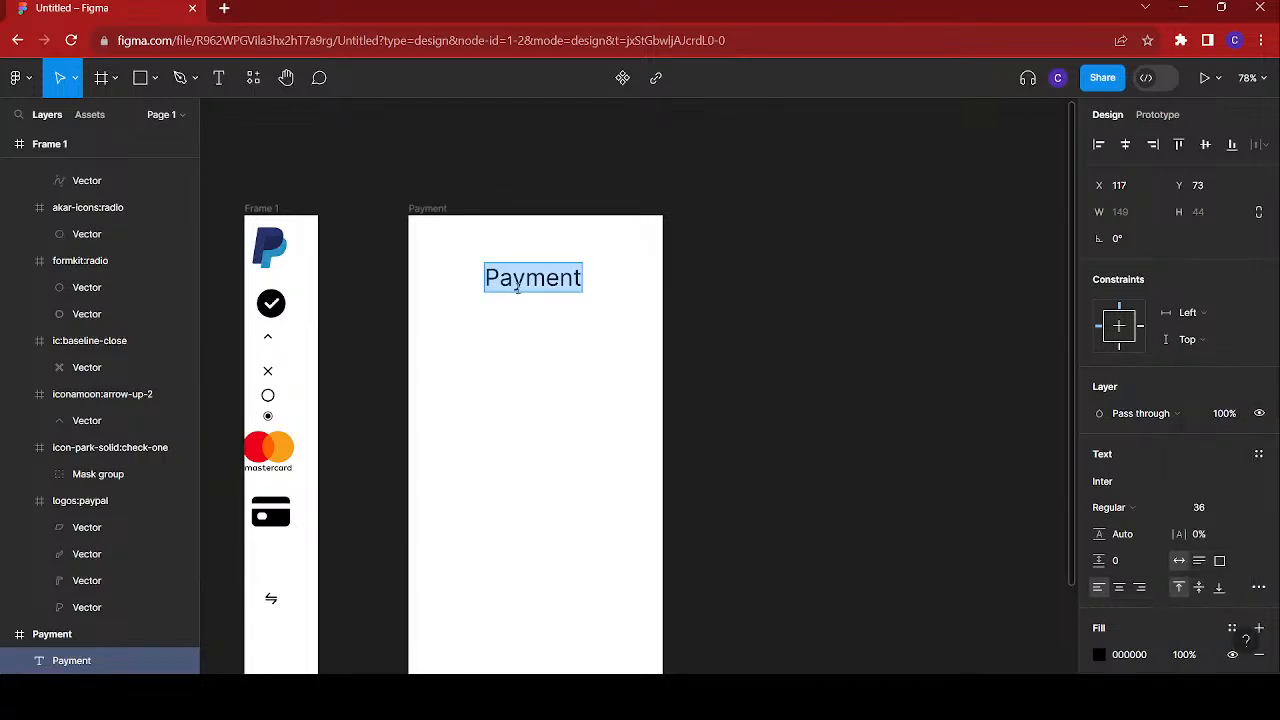
pyautogui.press('Escape')
pyautogui.moveTo(517, 287); pyautogui.dragTo(544, 269)
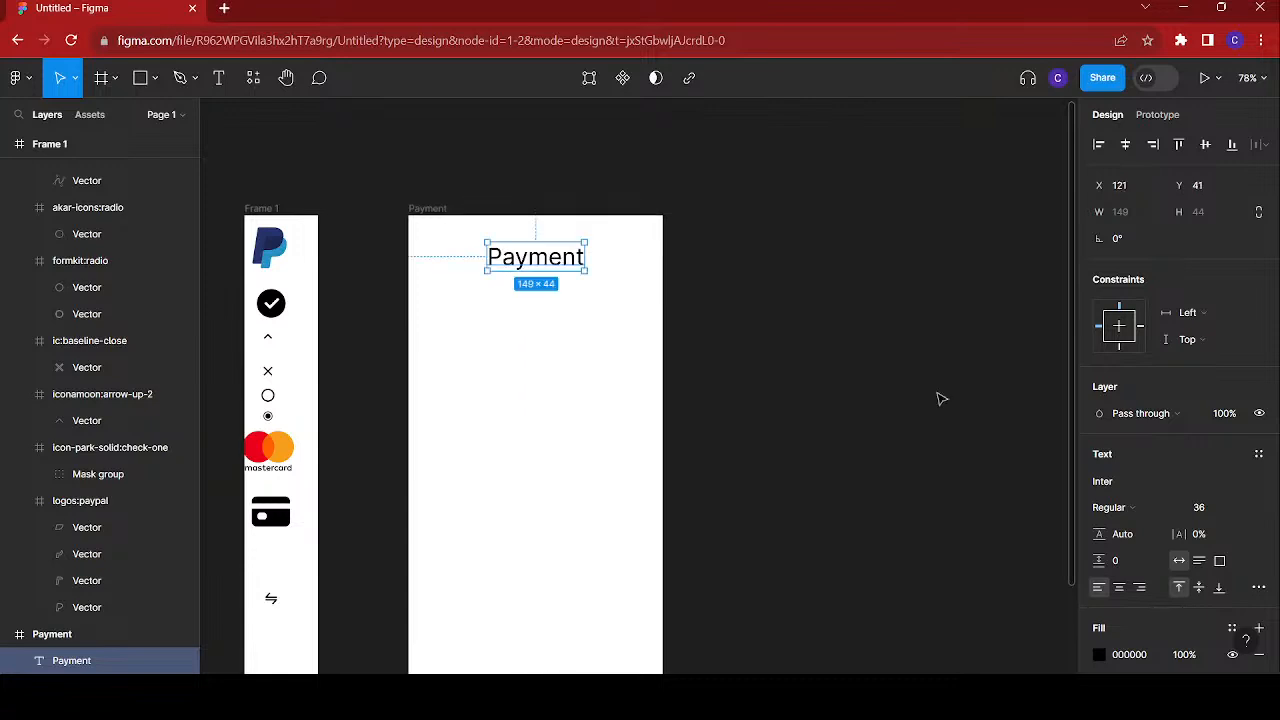
pyautogui.click(1131, 507)
pyautogui.click(1125, 397)
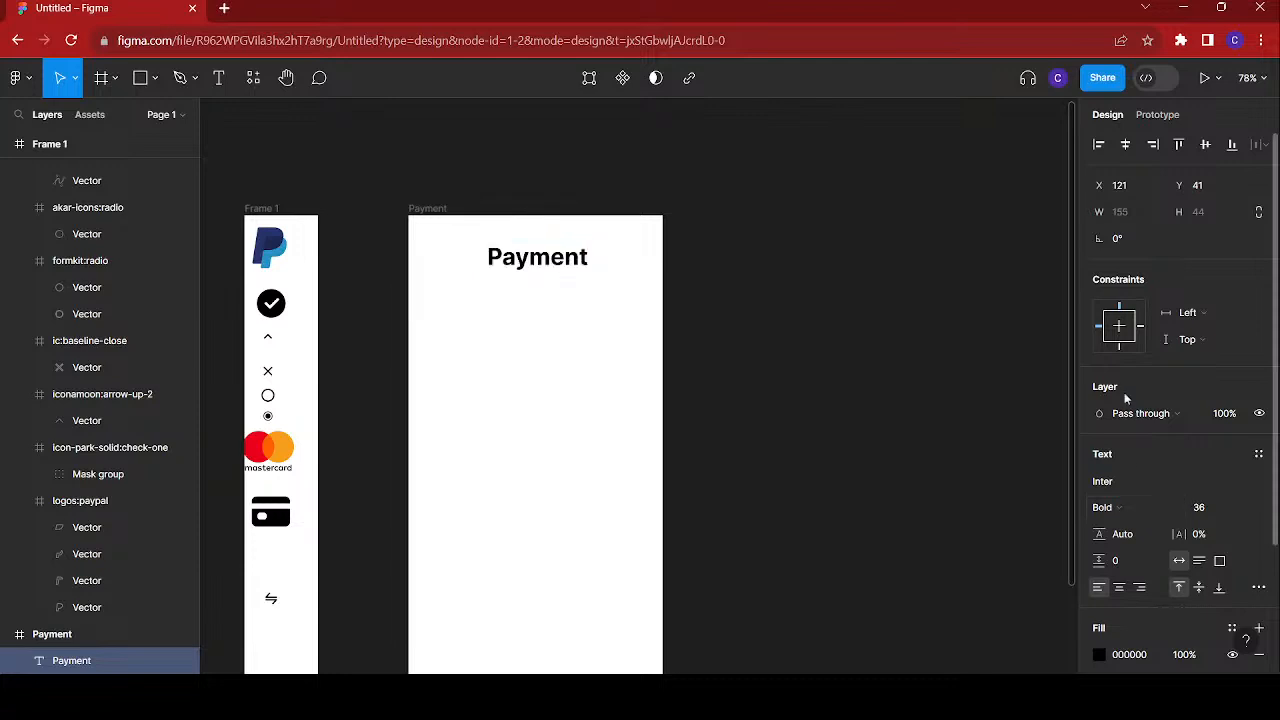
# - Change the Payment heading's font to Jockey One
pyautogui.click(1120, 484)
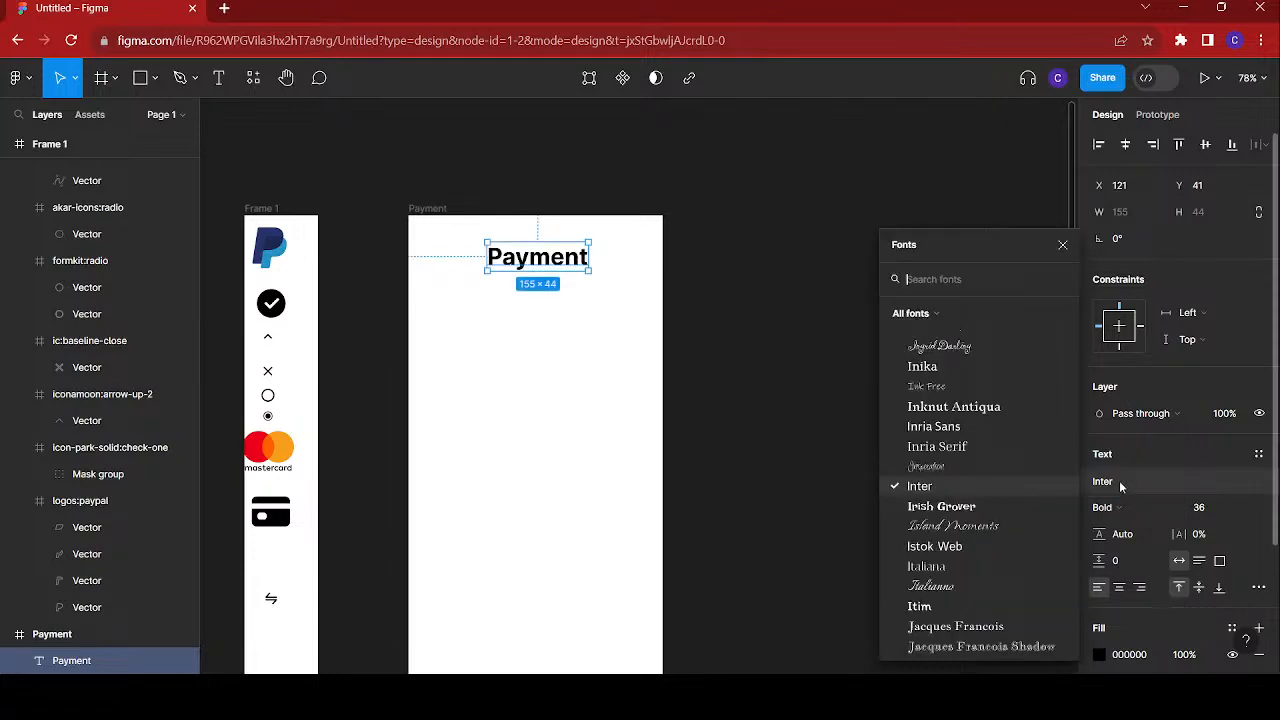
pyautogui.scroll(-3, 964, 490)
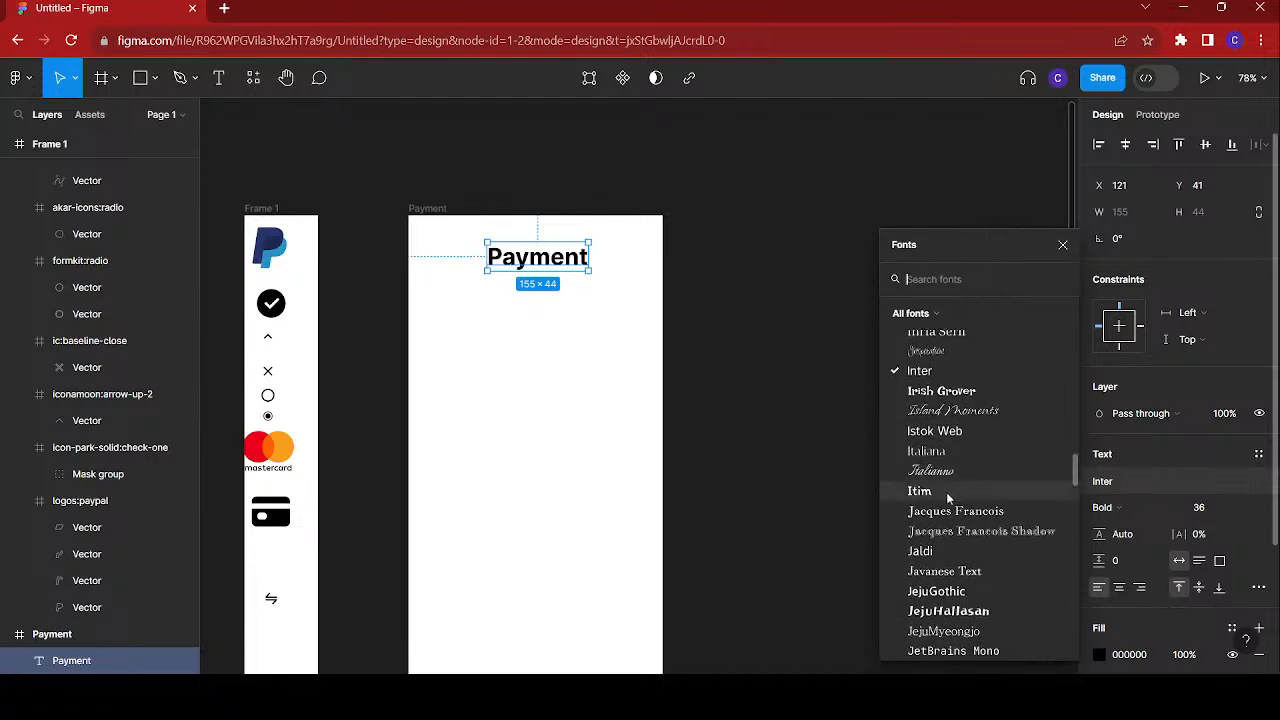
pyautogui.scroll(-3, 946, 492)
pyautogui.scroll(-3, 948, 496)
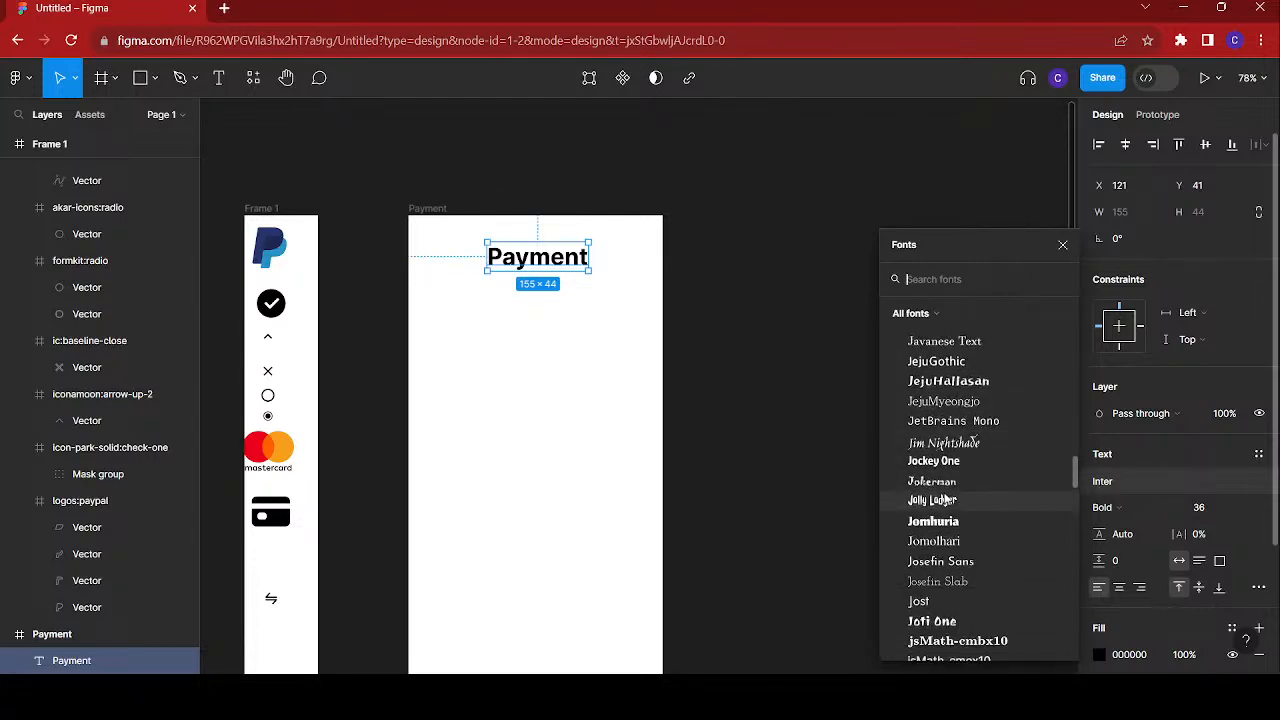
pyautogui.click(947, 461)
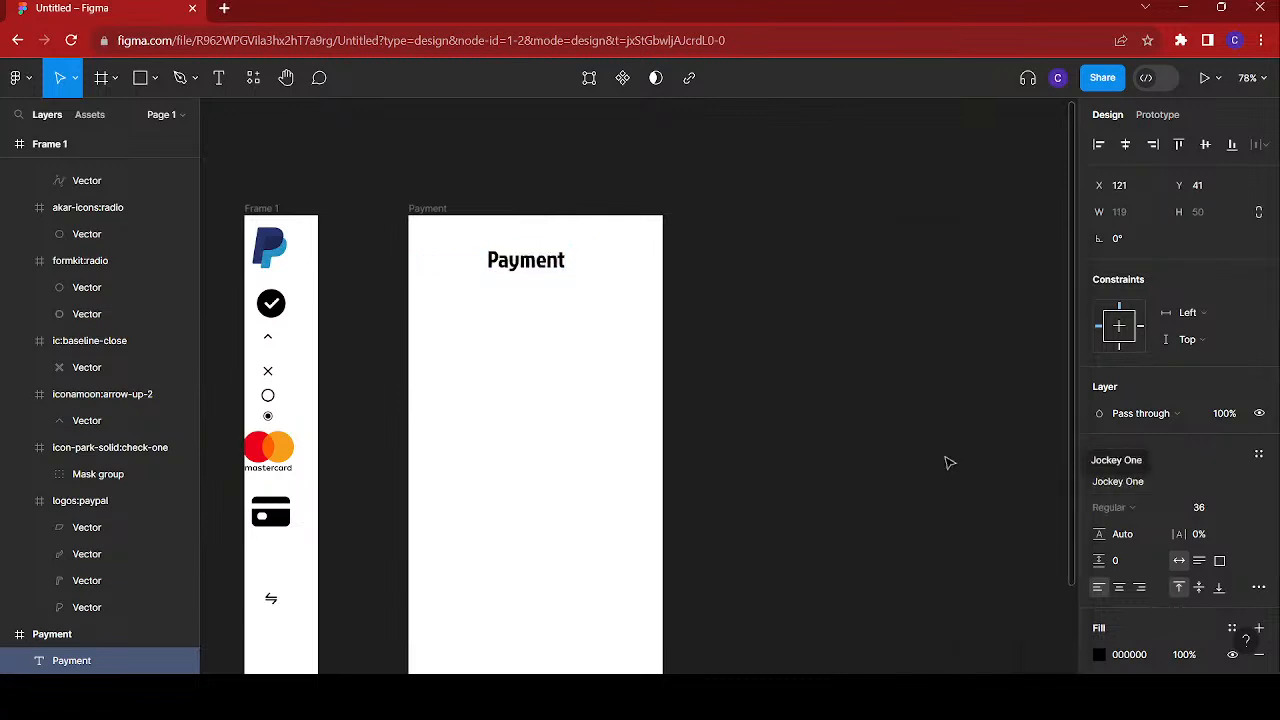
# - Center the Payment heading horizontally within the Payment frame
pyautogui.click(570, 342)
pyautogui.hscroll(-3, 570, 342)
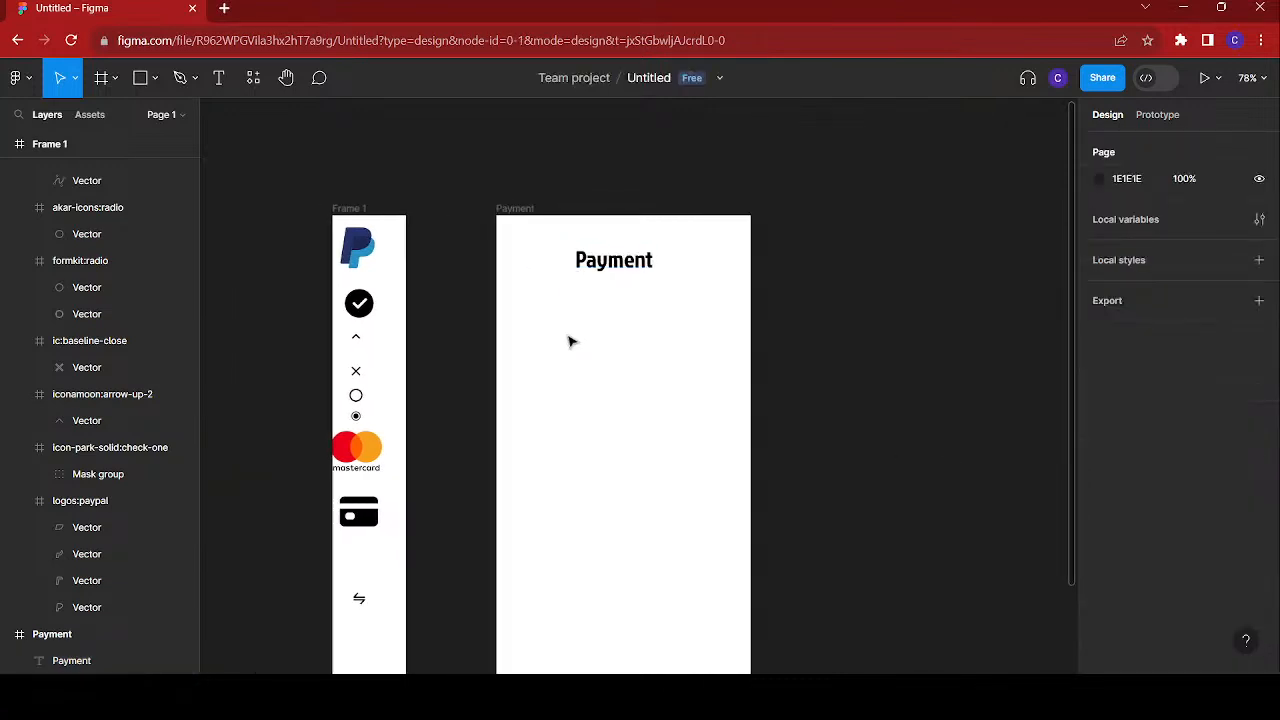
pyautogui.click(638, 263)
pyautogui.click(1125, 145)
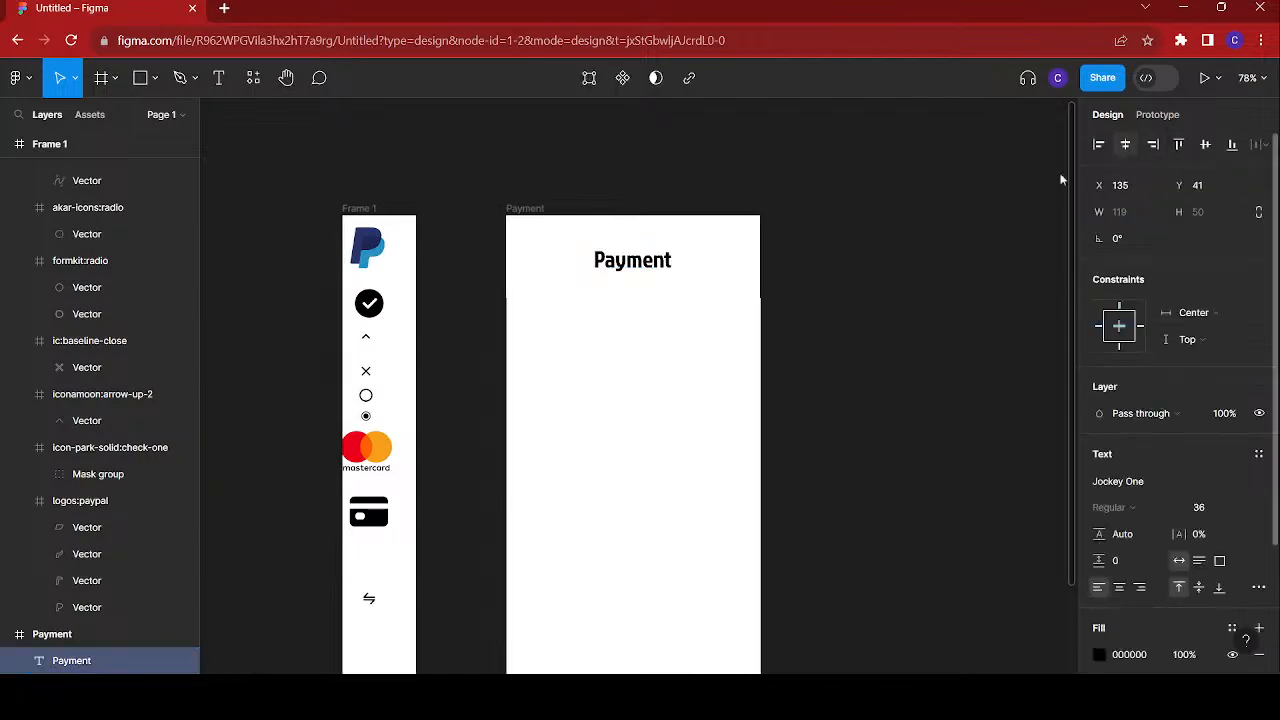
# - Shift the Mastercard logo inward within the icon frame to about X 9, Y 331
pyautogui.scroll(1, 535, 418)
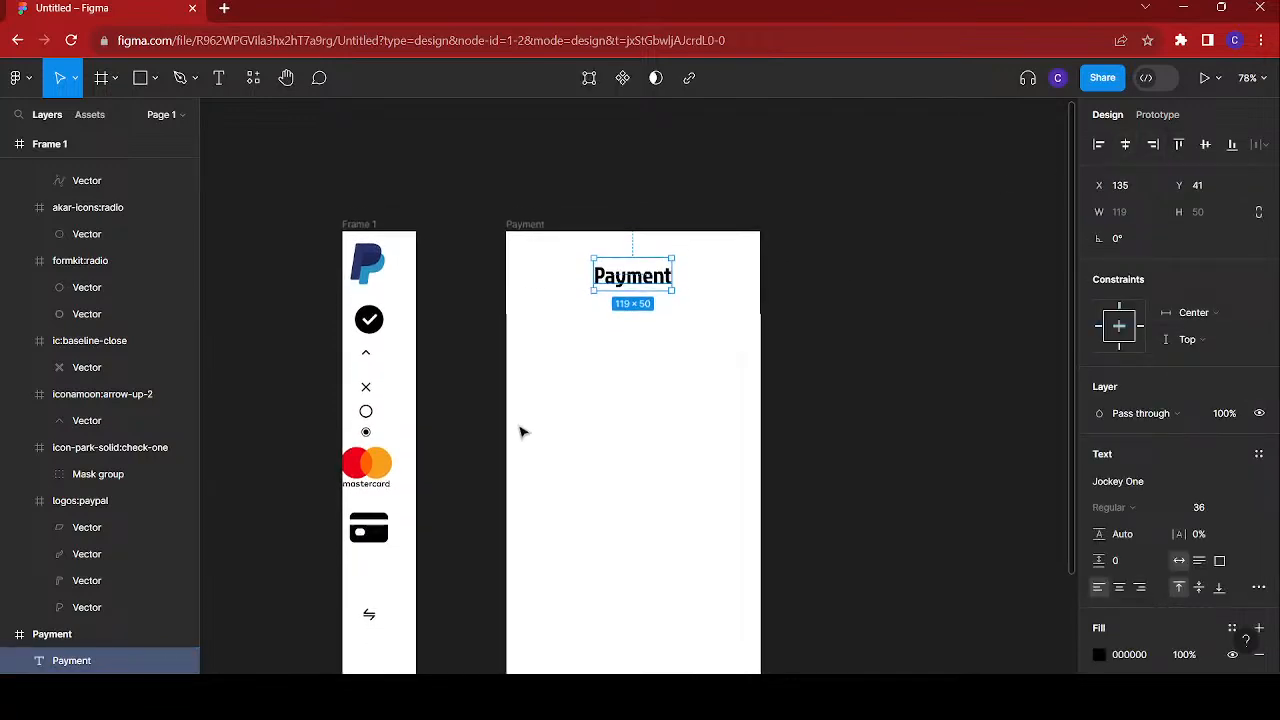
pyautogui.scroll(-1, 523, 432)
pyautogui.scroll(1, 507, 296)
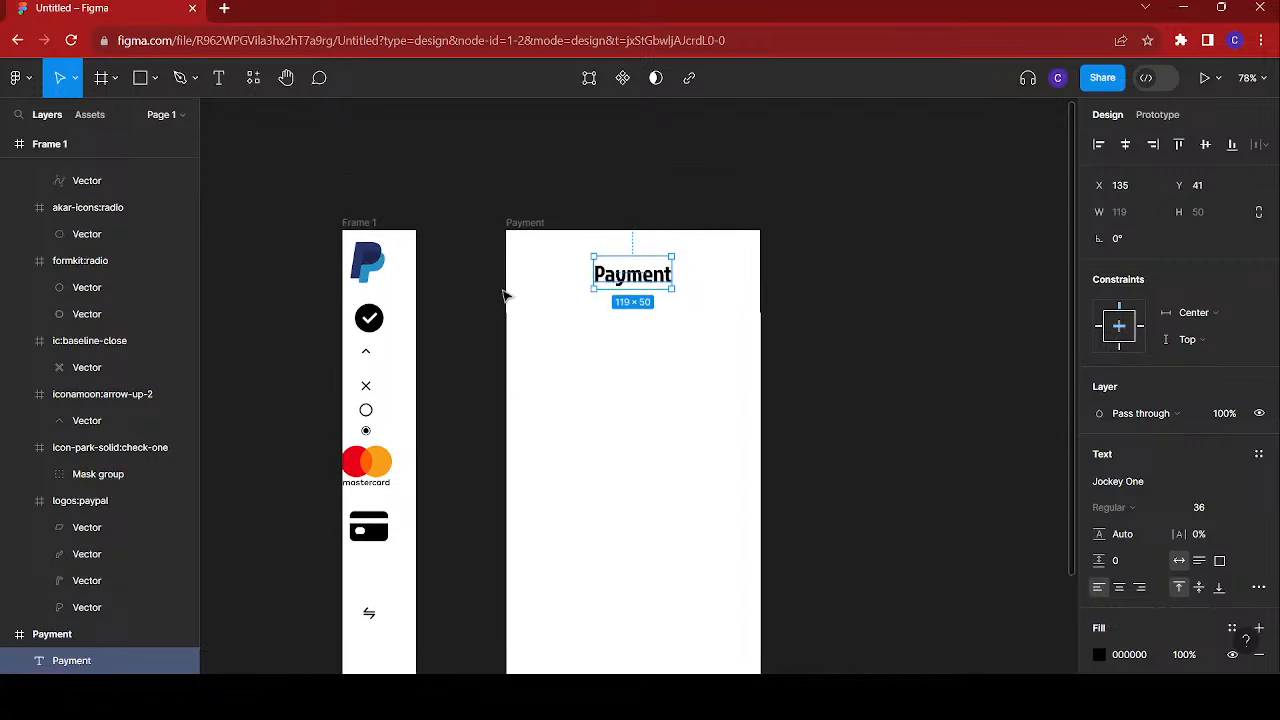
pyautogui.scroll(-3, 437, 364)
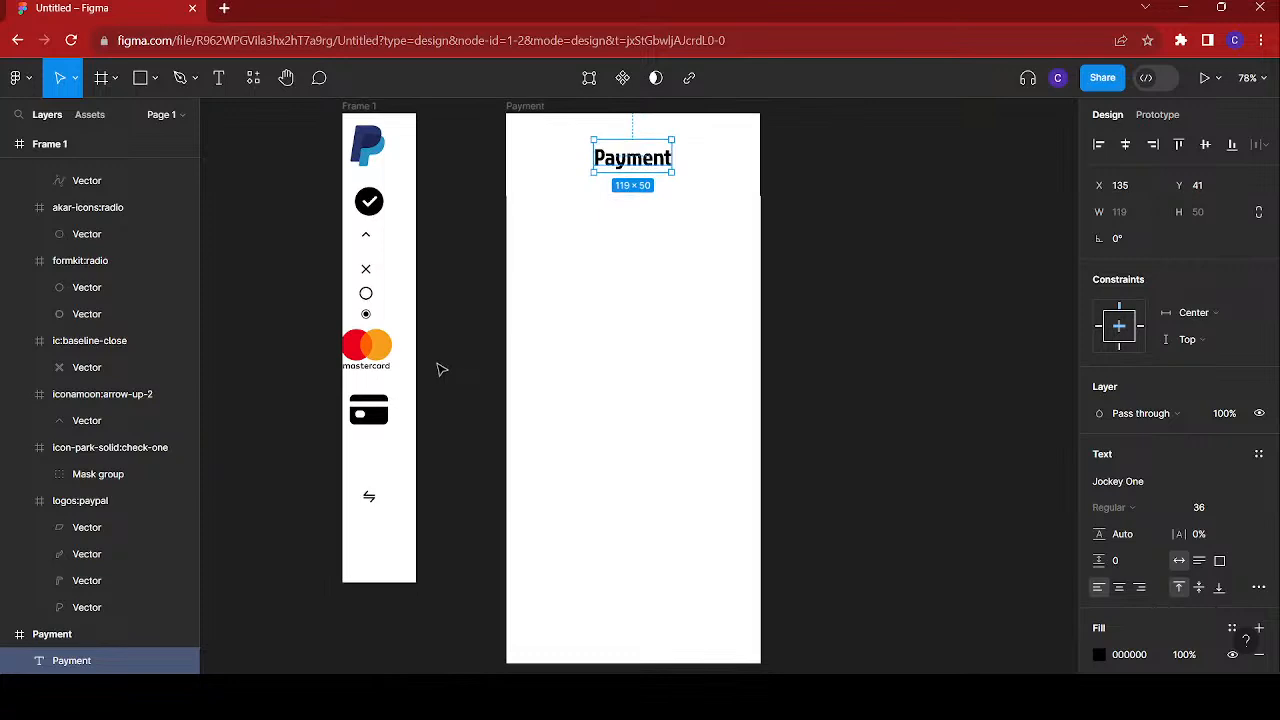
pyautogui.scroll(2, 441, 369)
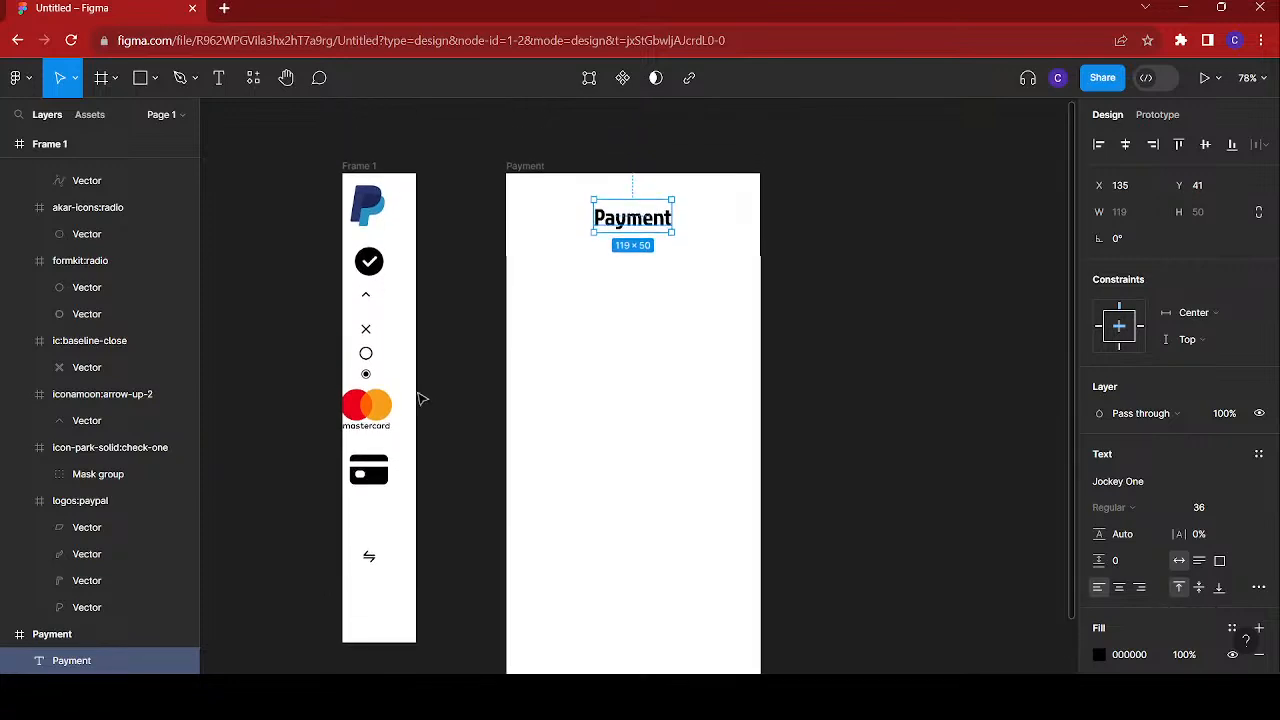
pyautogui.moveTo(357, 407); pyautogui.dragTo(367, 413)
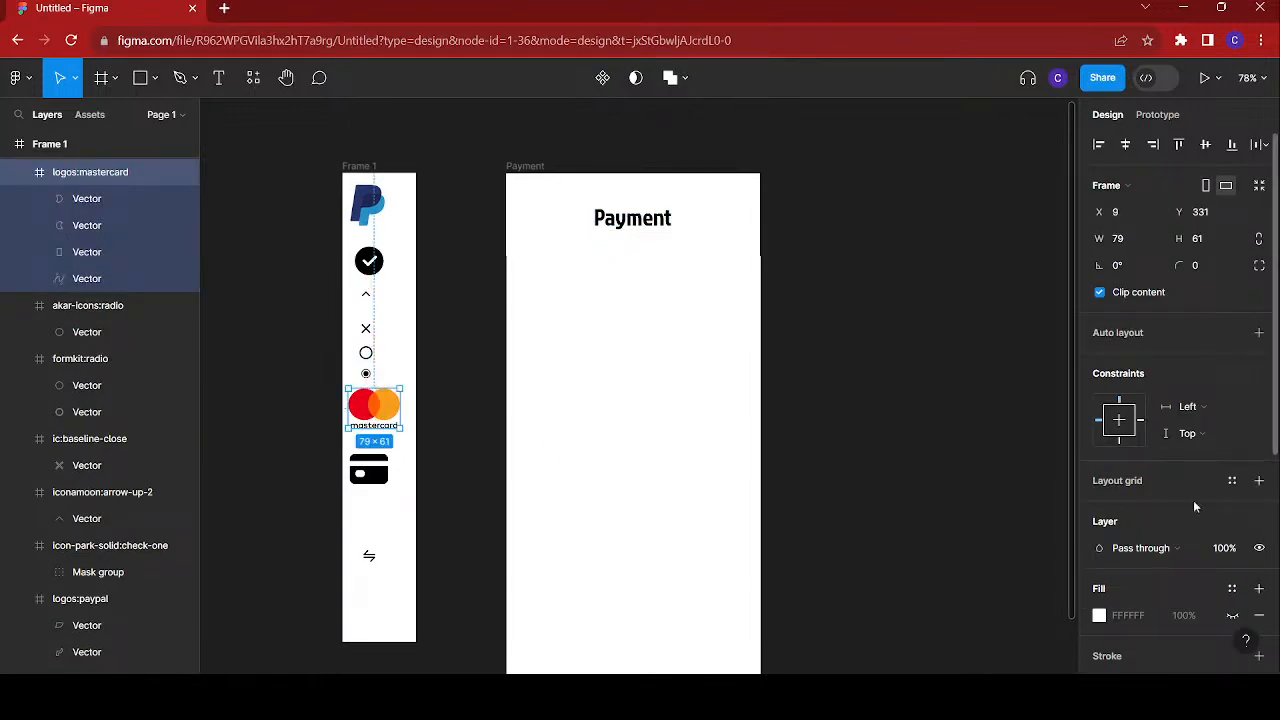
# - Copy the red color code EB001B from the Mastercard logo's selection colors
pyautogui.scroll(-1, 1178, 545)
pyautogui.scroll(-3, 1176, 541)
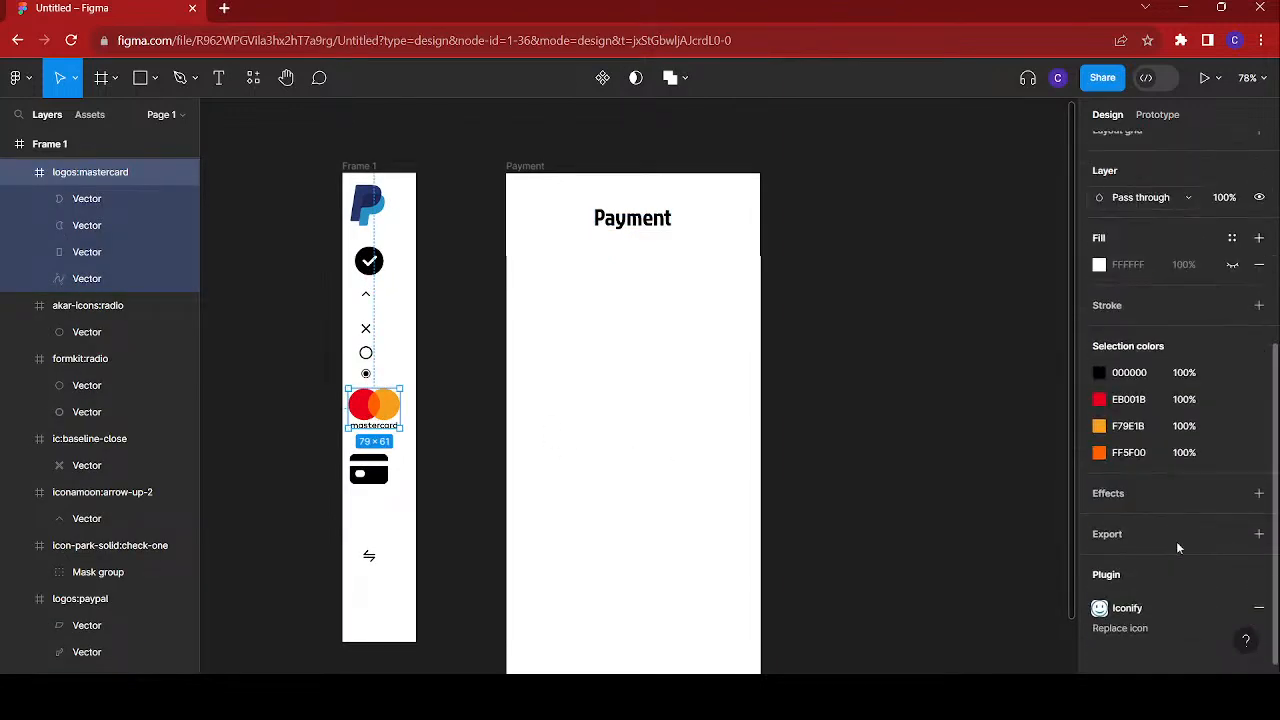
pyautogui.click(1143, 400)
pyautogui.hotkey('ctrl', 'c')
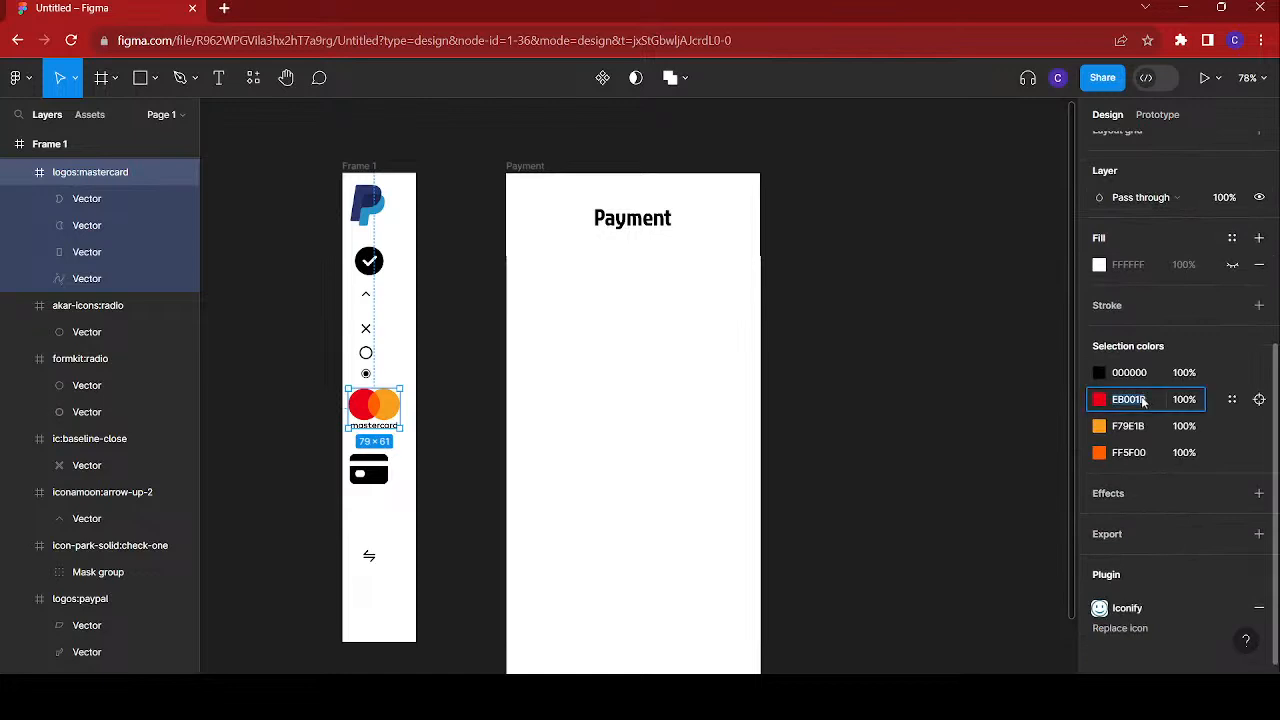
# - Draw a rectangle of about 34 × 33 on the empty canvas above the icon frame and fill it with EB001B
pyautogui.scroll(2, 922, 296)
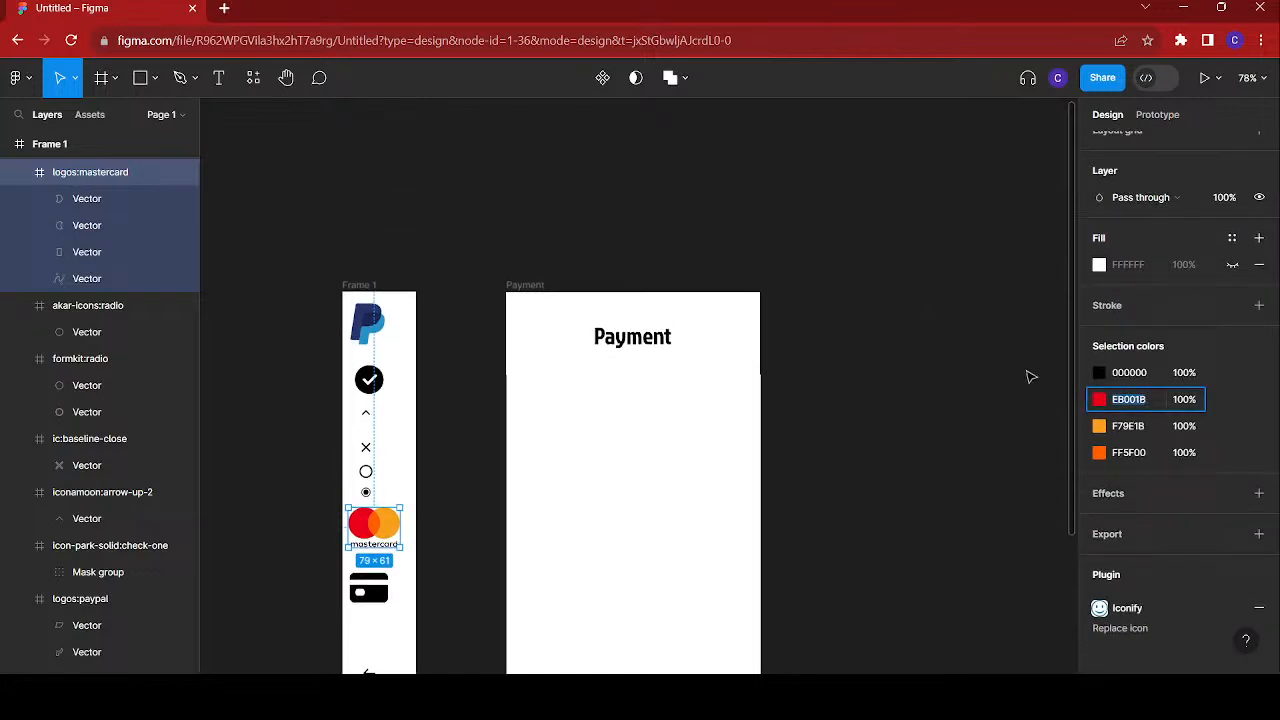
pyautogui.click(753, 241)
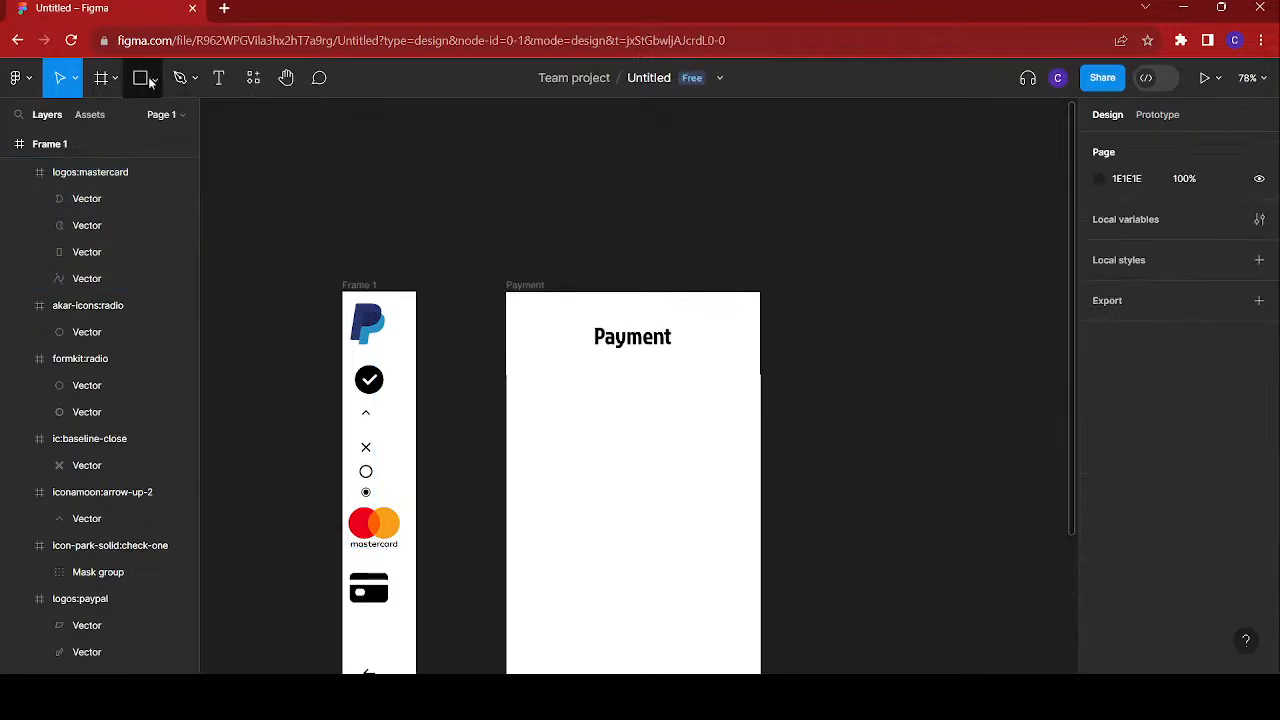
pyautogui.click(146, 80)
pyautogui.click(150, 118)
pyautogui.moveTo(411, 147); pyautogui.dragTo(441, 176)
pyautogui.click(1150, 375)
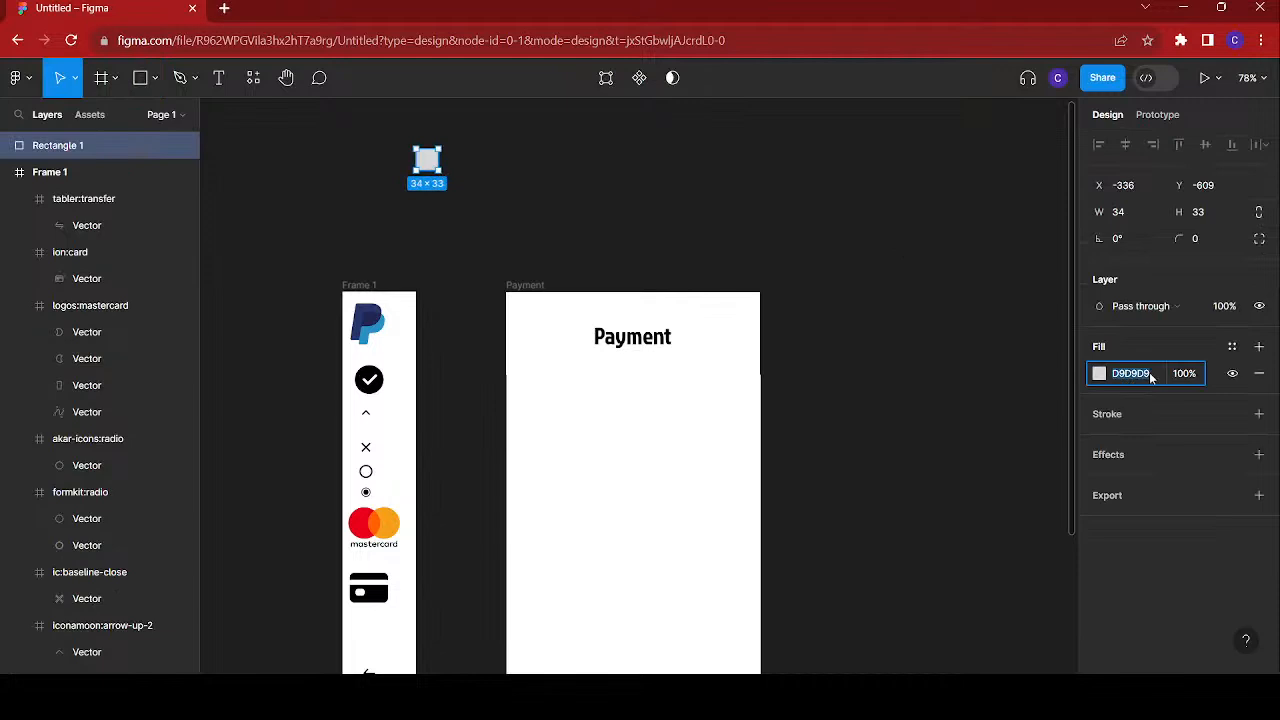
pyautogui.hotkey('ctrl', 'v')
pyautogui.press('Return')
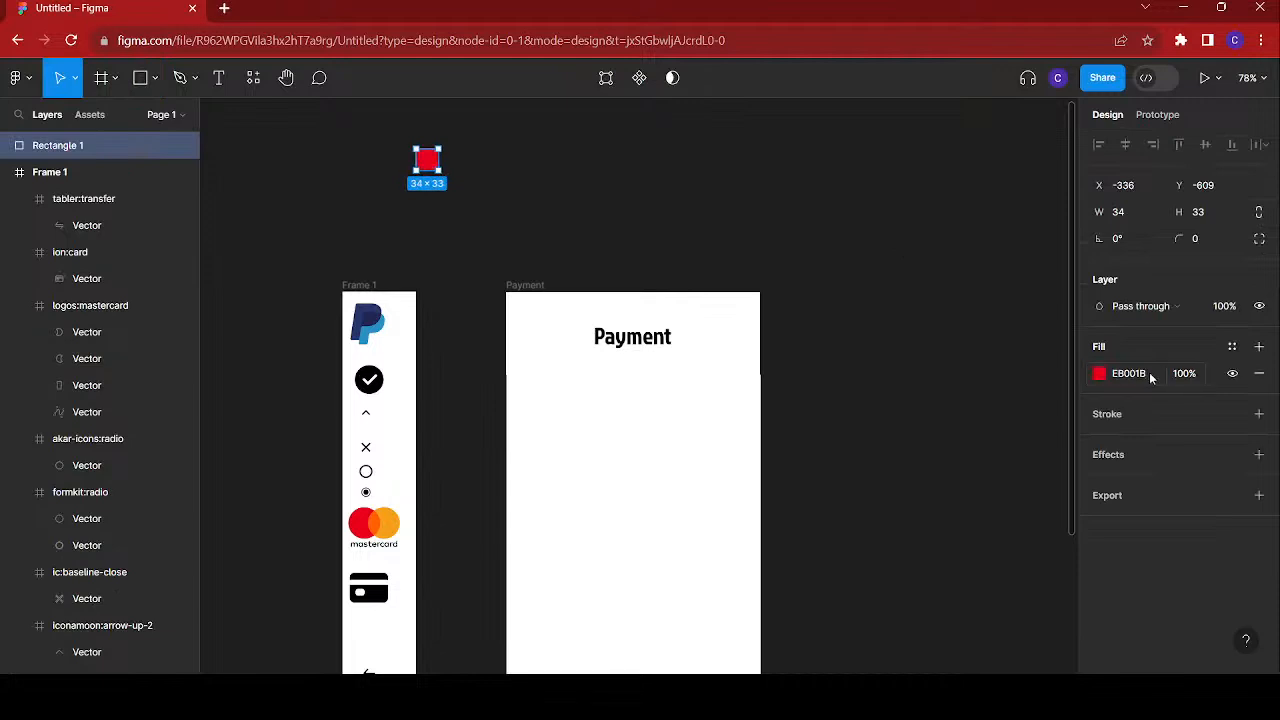
# - Copy the yellow-orange color code F79E1B from the Mastercard logo's selection colors
pyautogui.click(392, 521)
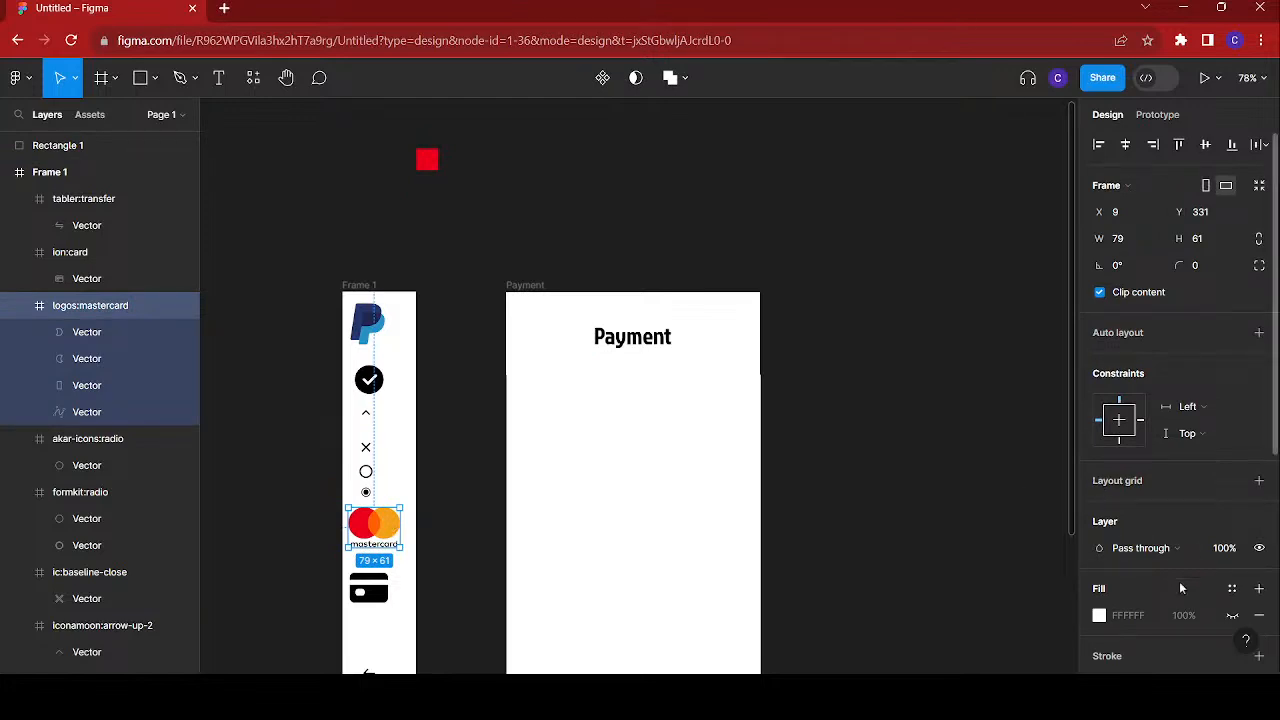
pyautogui.scroll(-4, 1179, 581)
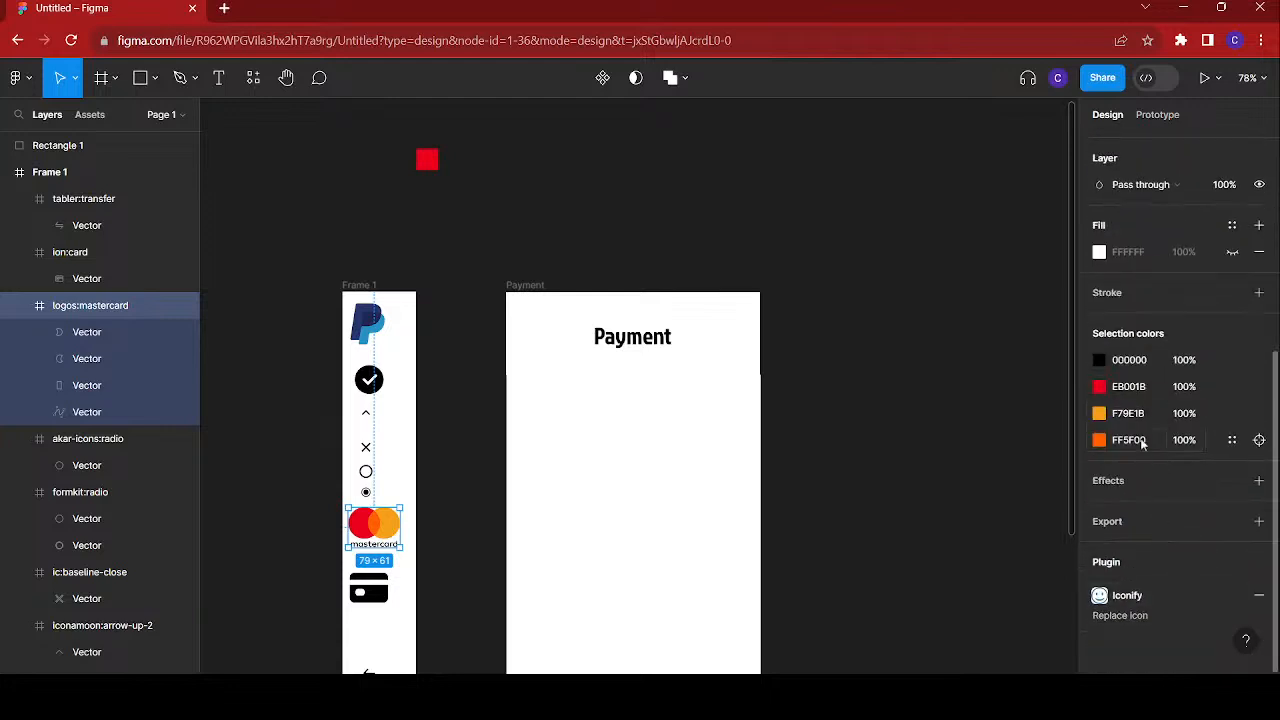
pyautogui.click(1143, 444)
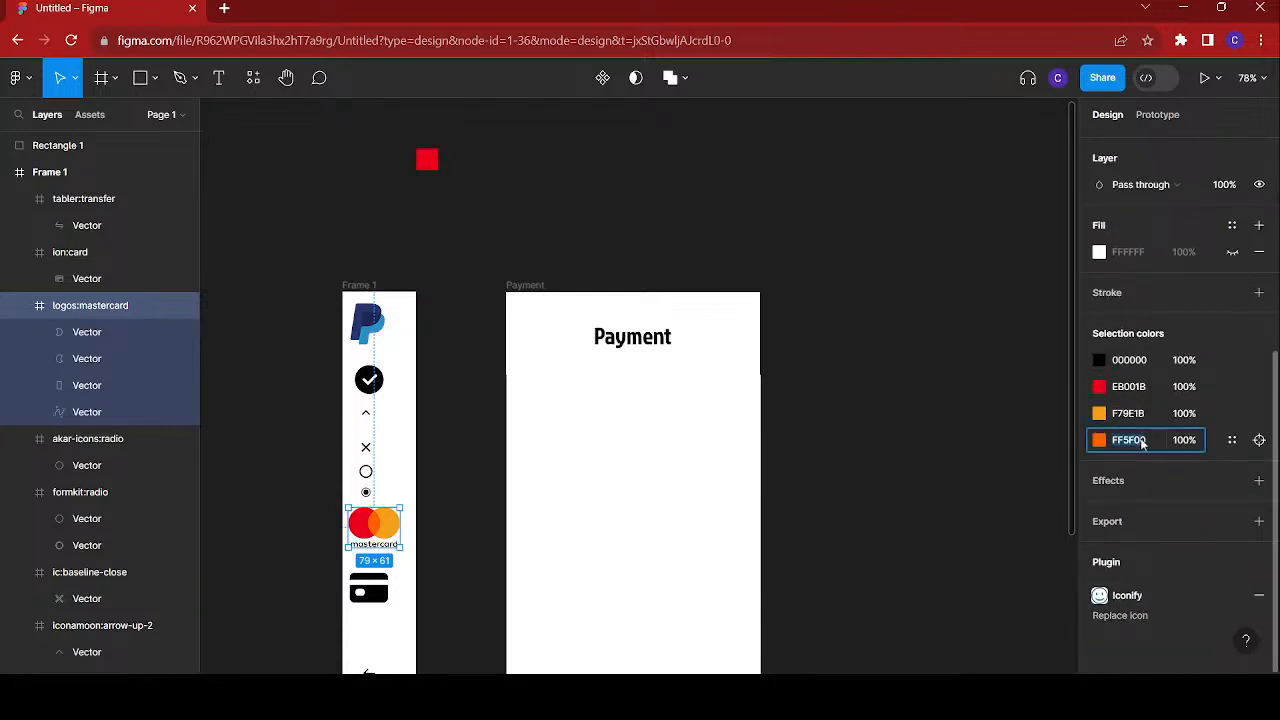
pyautogui.click(1142, 415)
pyautogui.hotkey('ctrl', 'c')
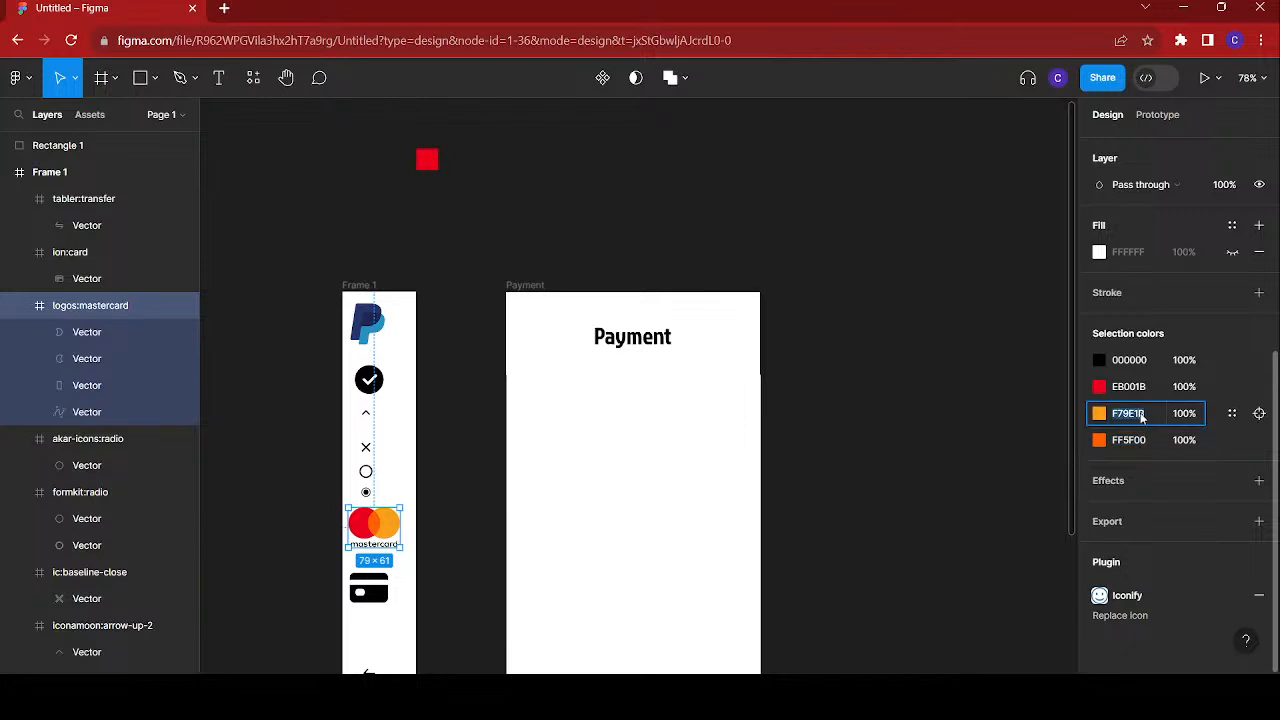
# - Duplicate the red square and place the copy just right of the original, at about X -284, Y -609
pyautogui.click(430, 161)
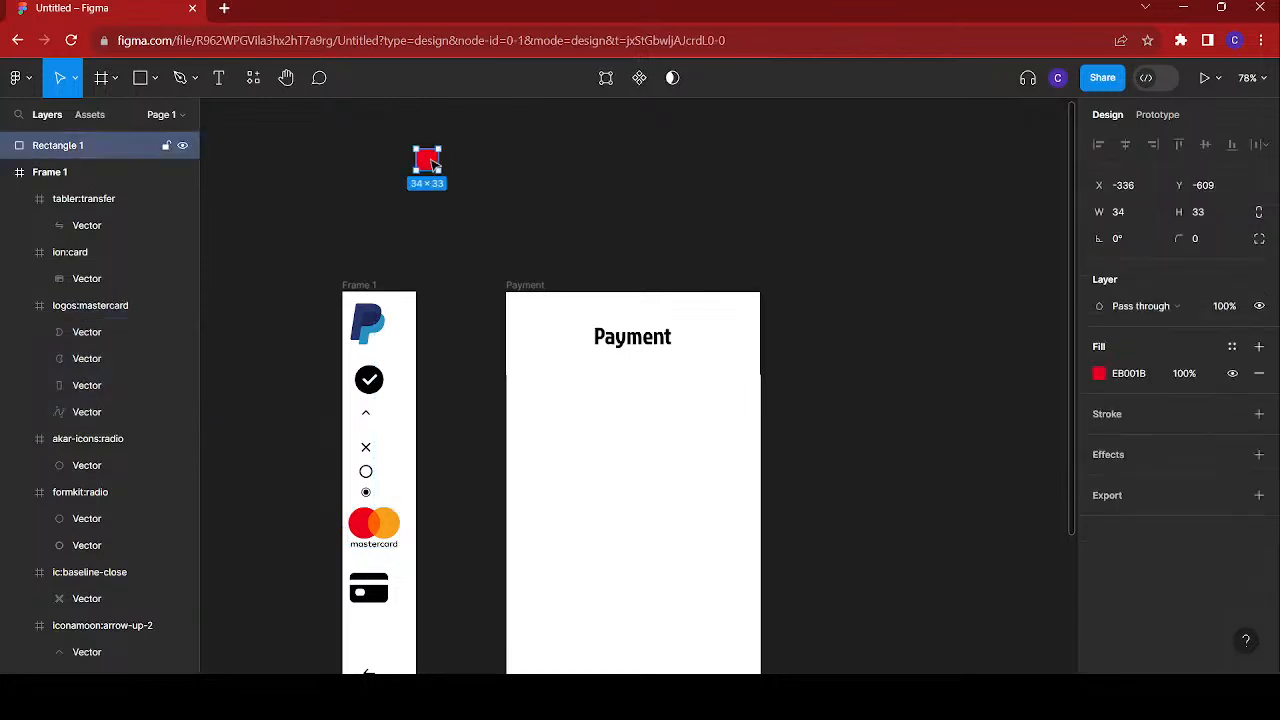
pyautogui.hotkey('ctrl', 'd')
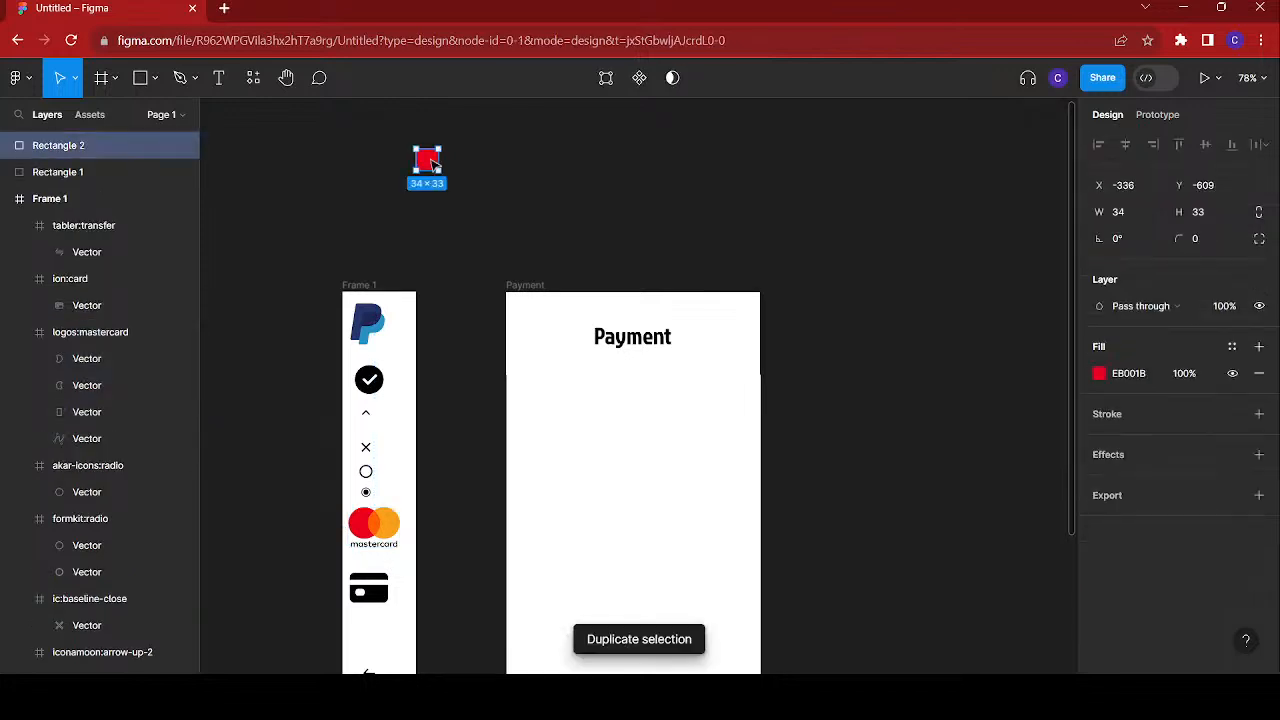
pyautogui.moveTo(433, 163); pyautogui.dragTo(466, 163)
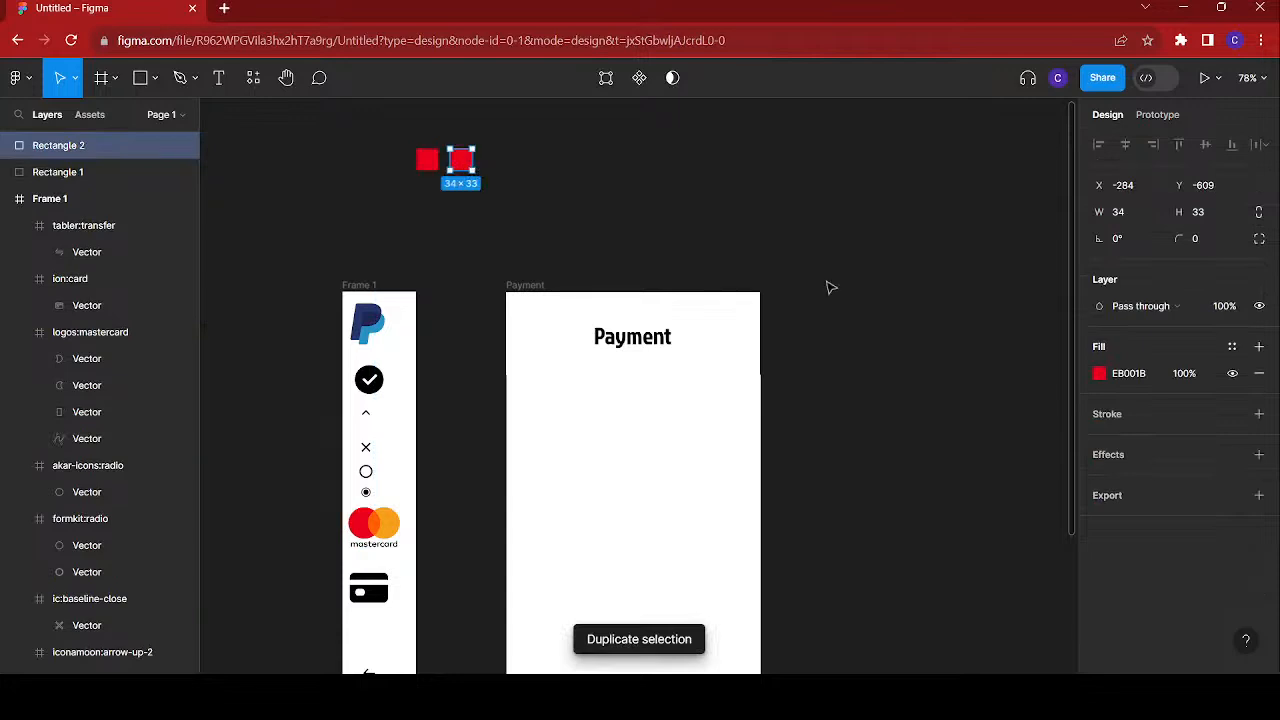
# - Set the second square's fill to the copied color F79E1B
pyautogui.click(1151, 376)
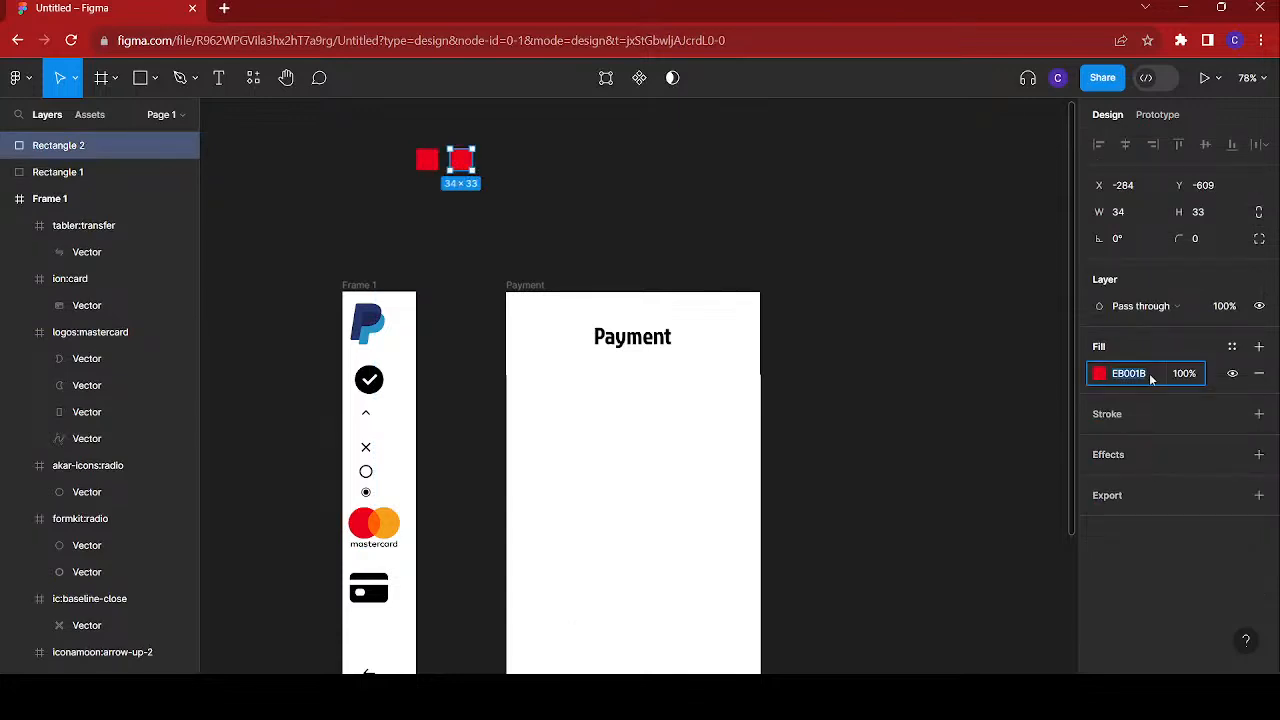
pyautogui.hotkey('ctrl', 'v')
pyautogui.press('Return')
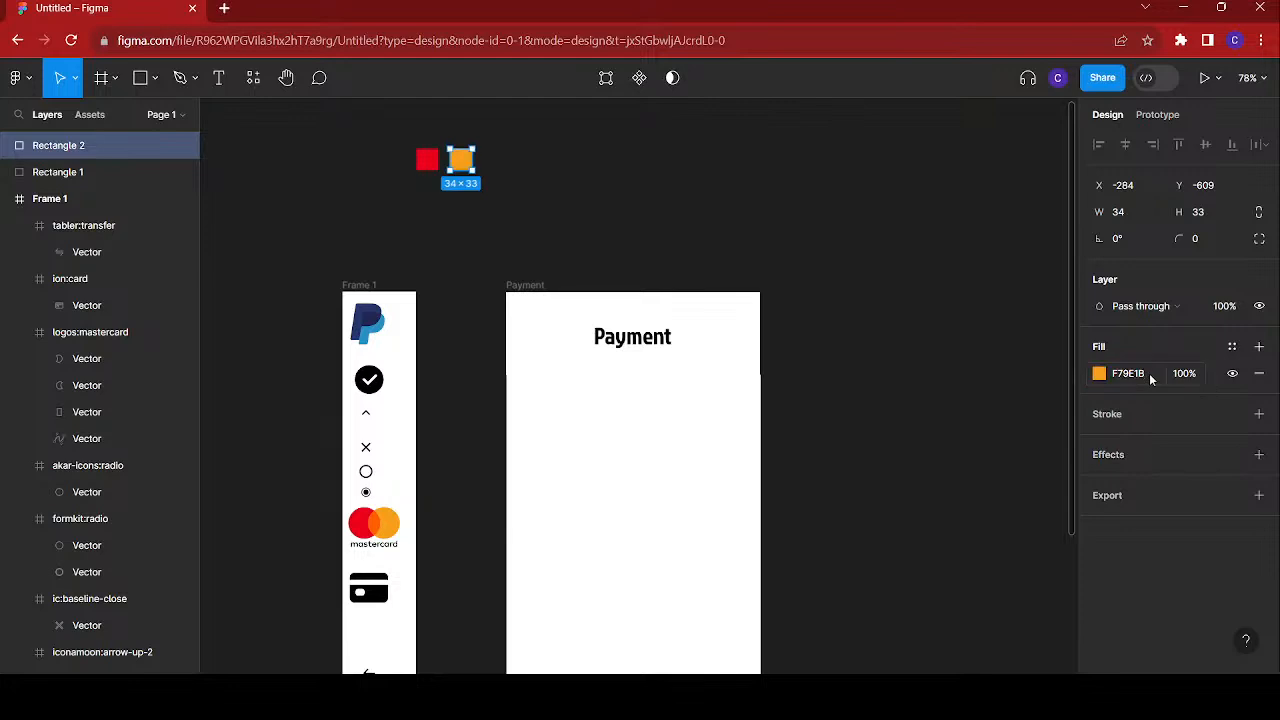
# - Lighten the second square's orange fill to the pale tan EAC794
pyautogui.click(1184, 373)
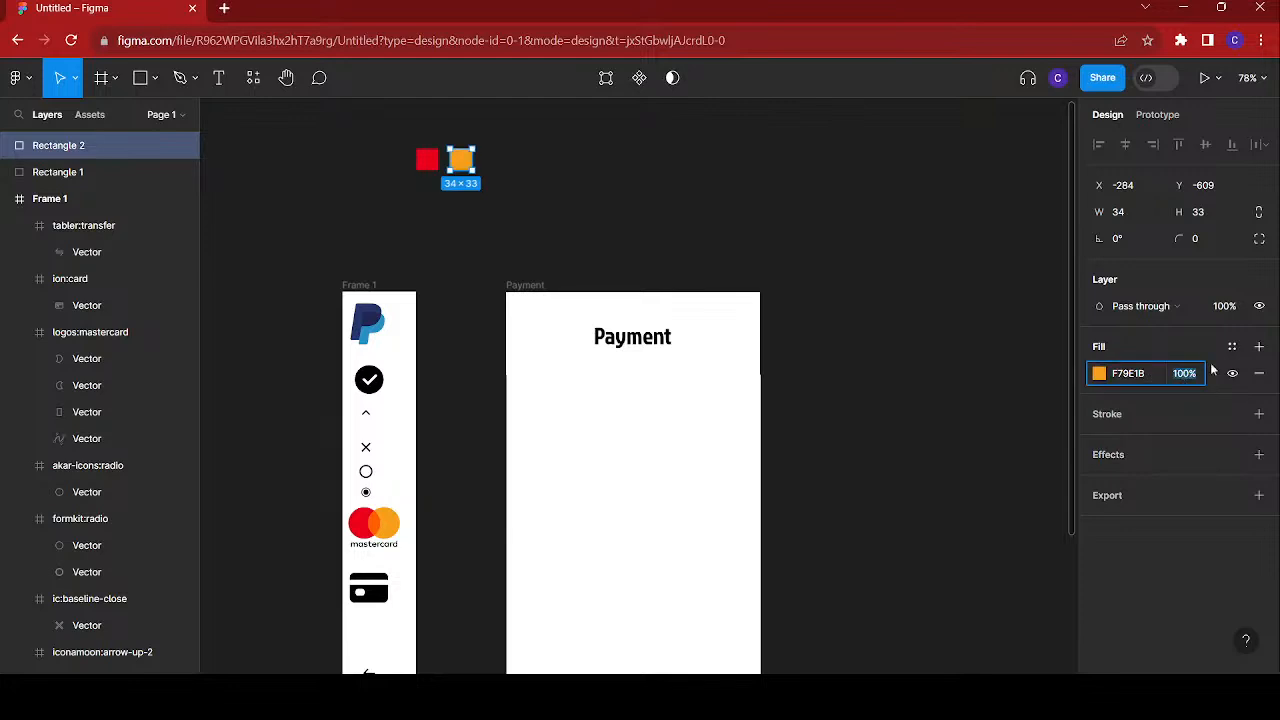
pyautogui.click(1101, 374)
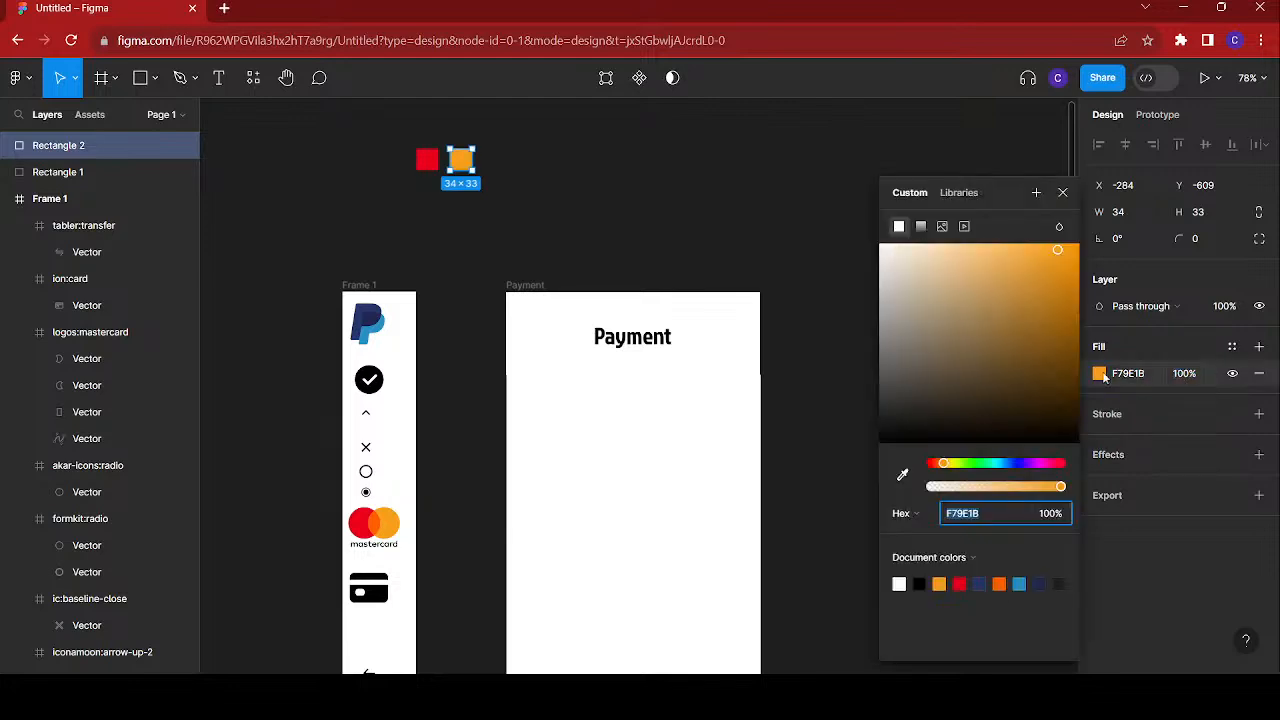
pyautogui.moveTo(1057, 249); pyautogui.dragTo(953, 262)
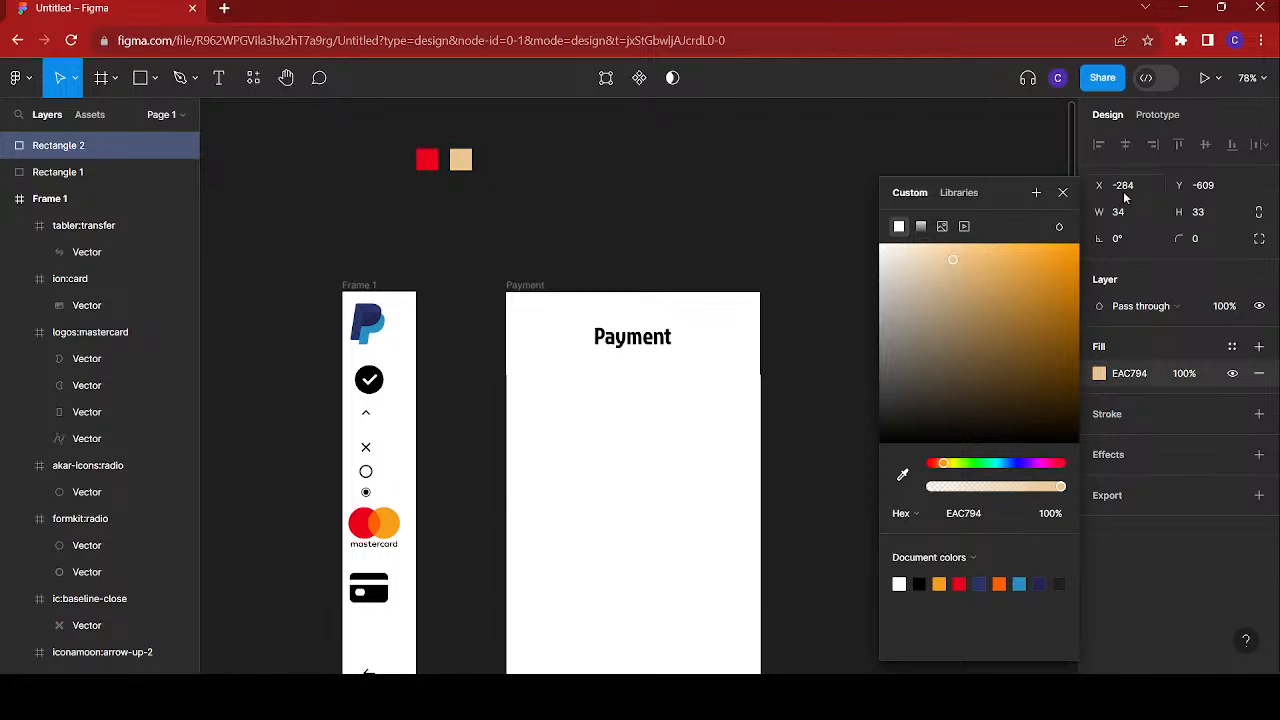
pyautogui.click(1063, 194)
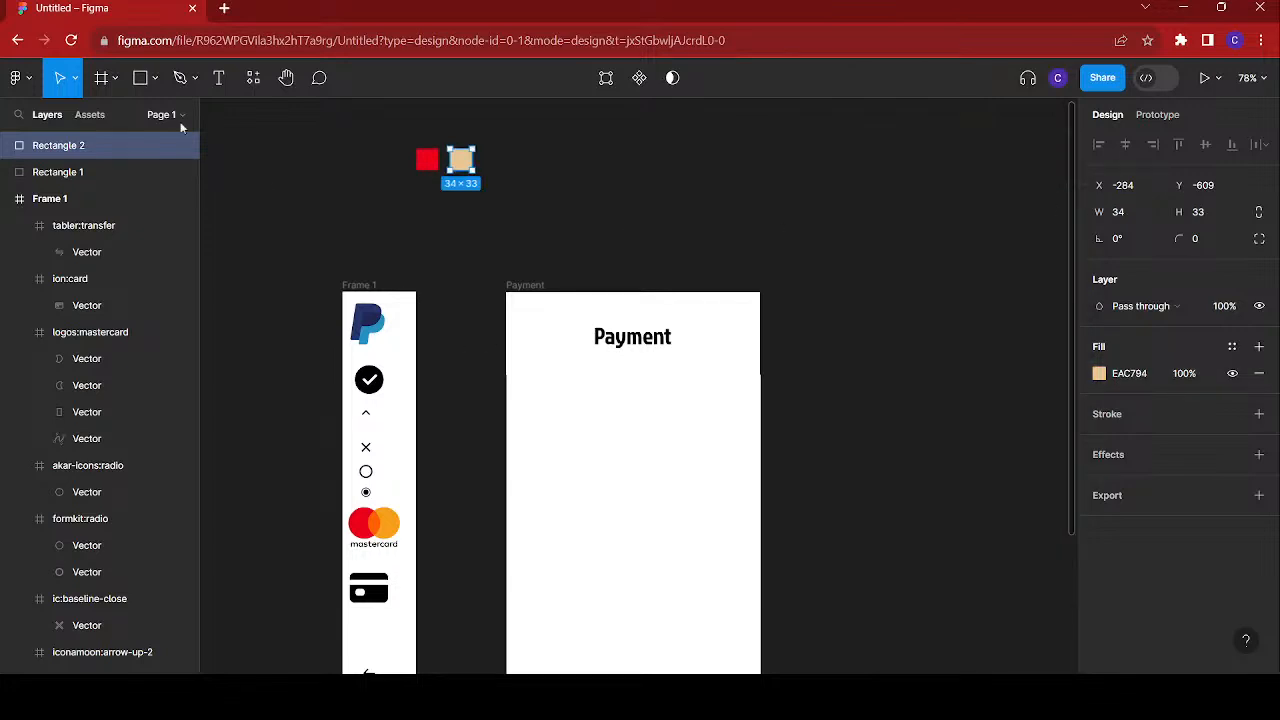
# - Move the up-arrow icon into the Payment frame, left of the heading, and enlarge it to 54 × 54
pyautogui.moveTo(362, 418); pyautogui.dragTo(532, 339)
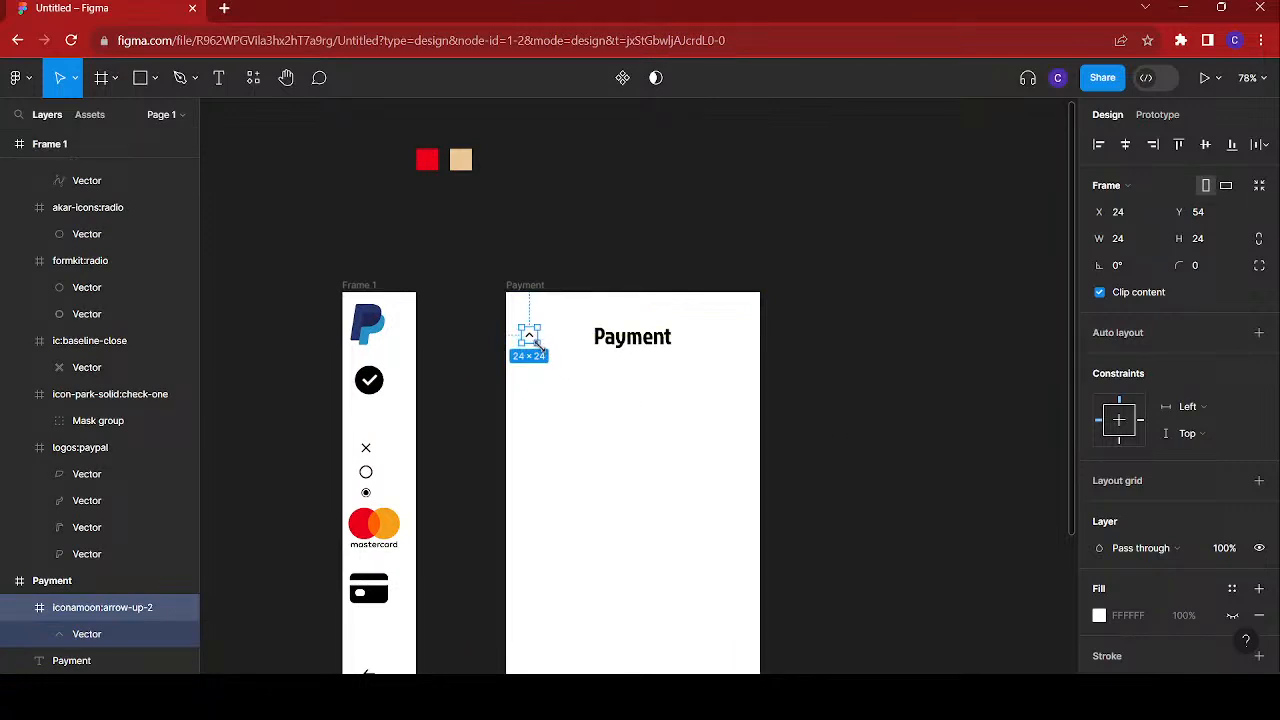
pyautogui.moveTo(537, 343); pyautogui.dragTo(557, 362)
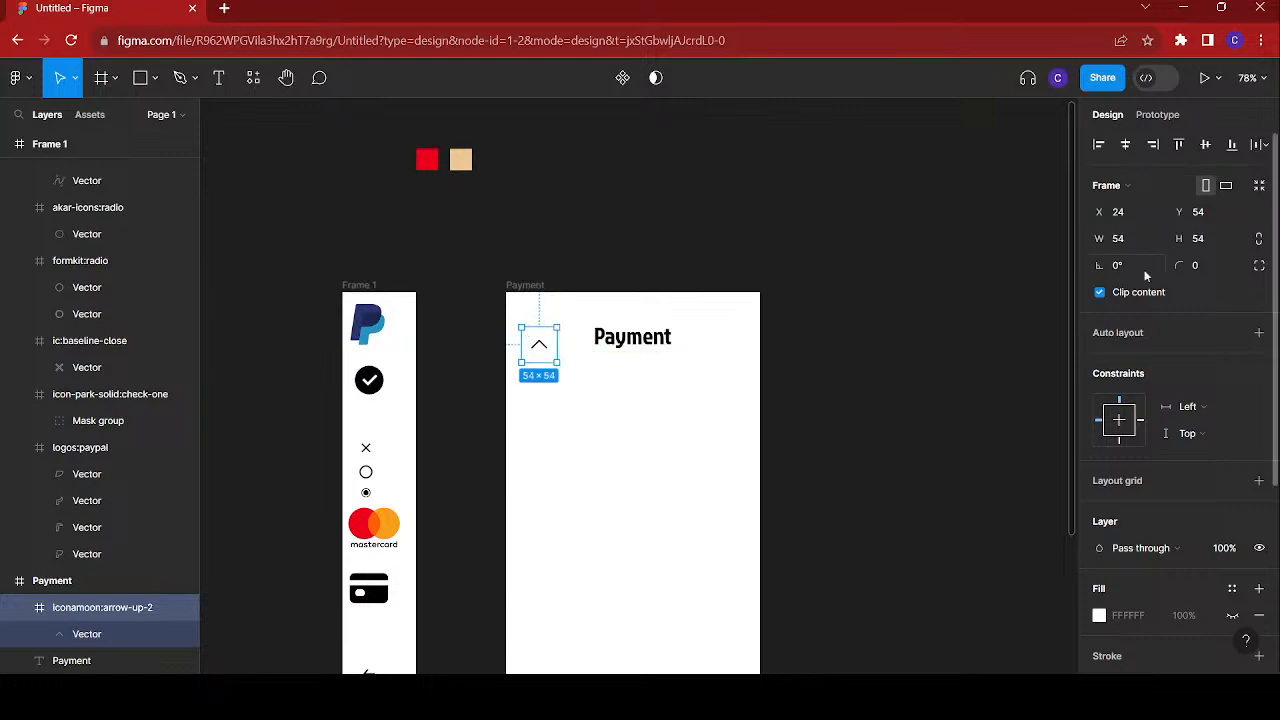
# - Rotate the arrow icon 90° and move it level with the Payment heading, at about X 21, Y 95
pyautogui.click(1209, 265)
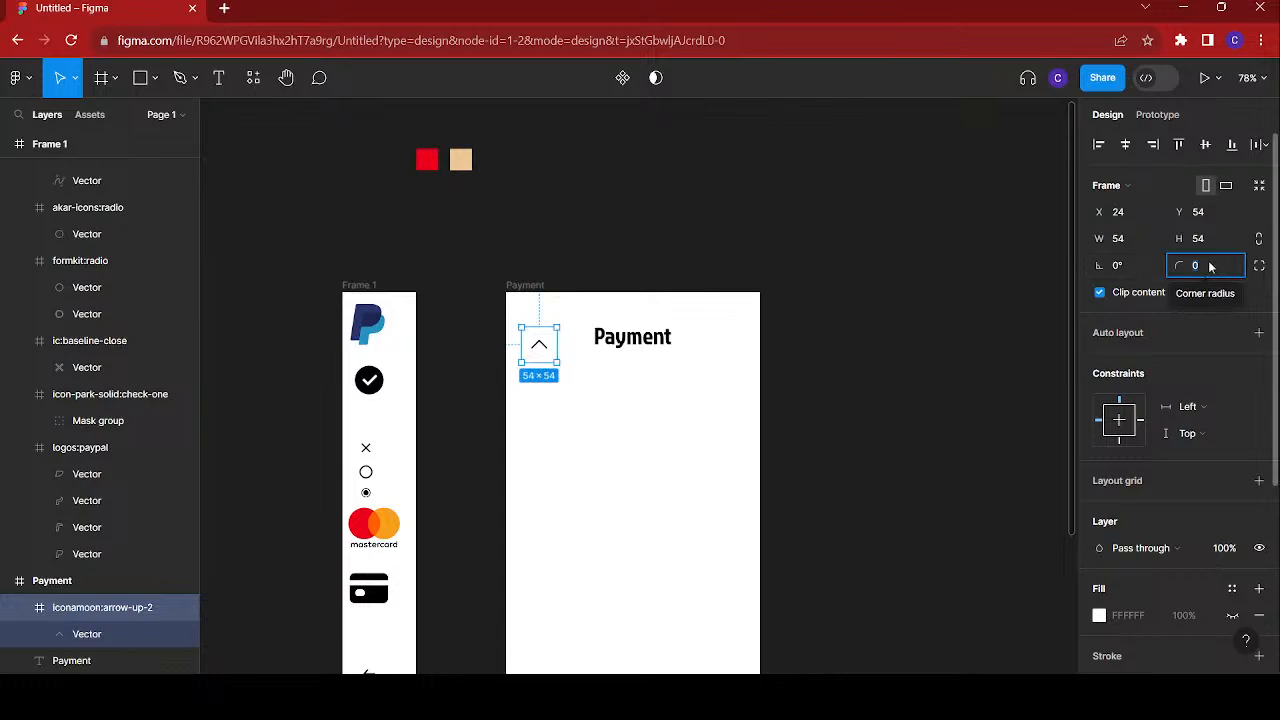
pyautogui.click(1116, 267)
pyautogui.write('90')
pyautogui.press('Return')
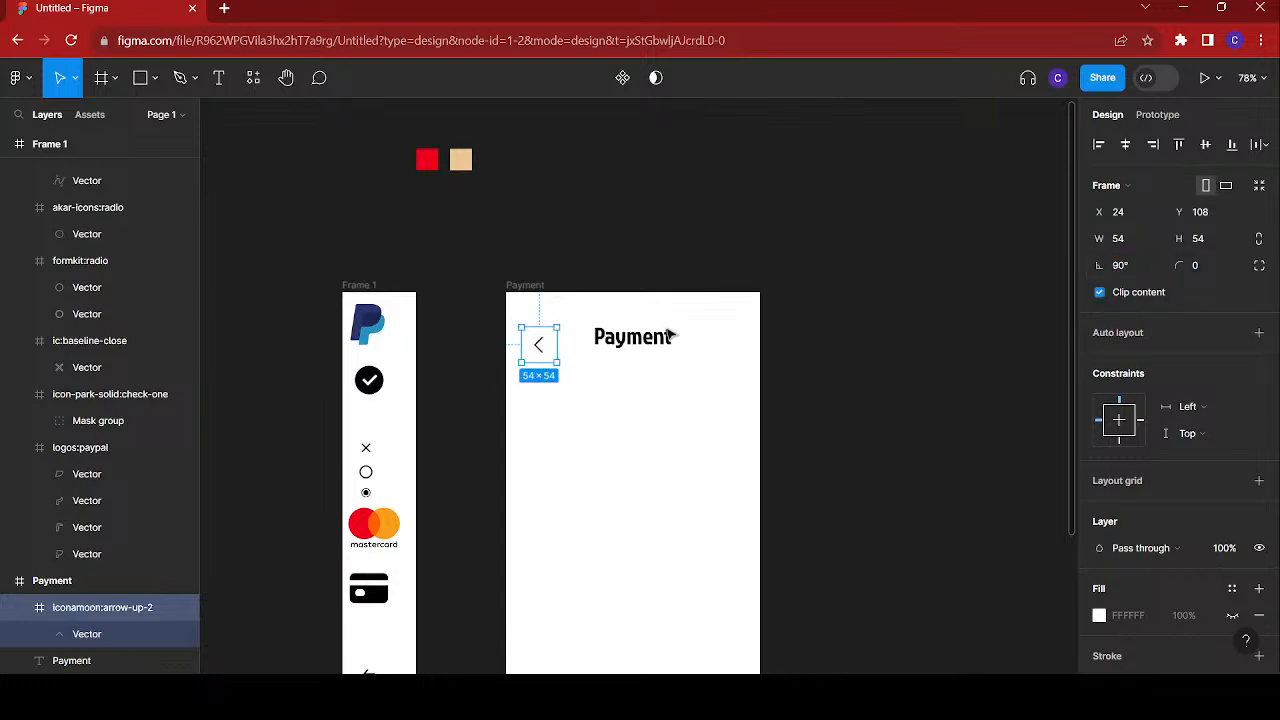
pyautogui.moveTo(540, 351); pyautogui.dragTo(538, 348)
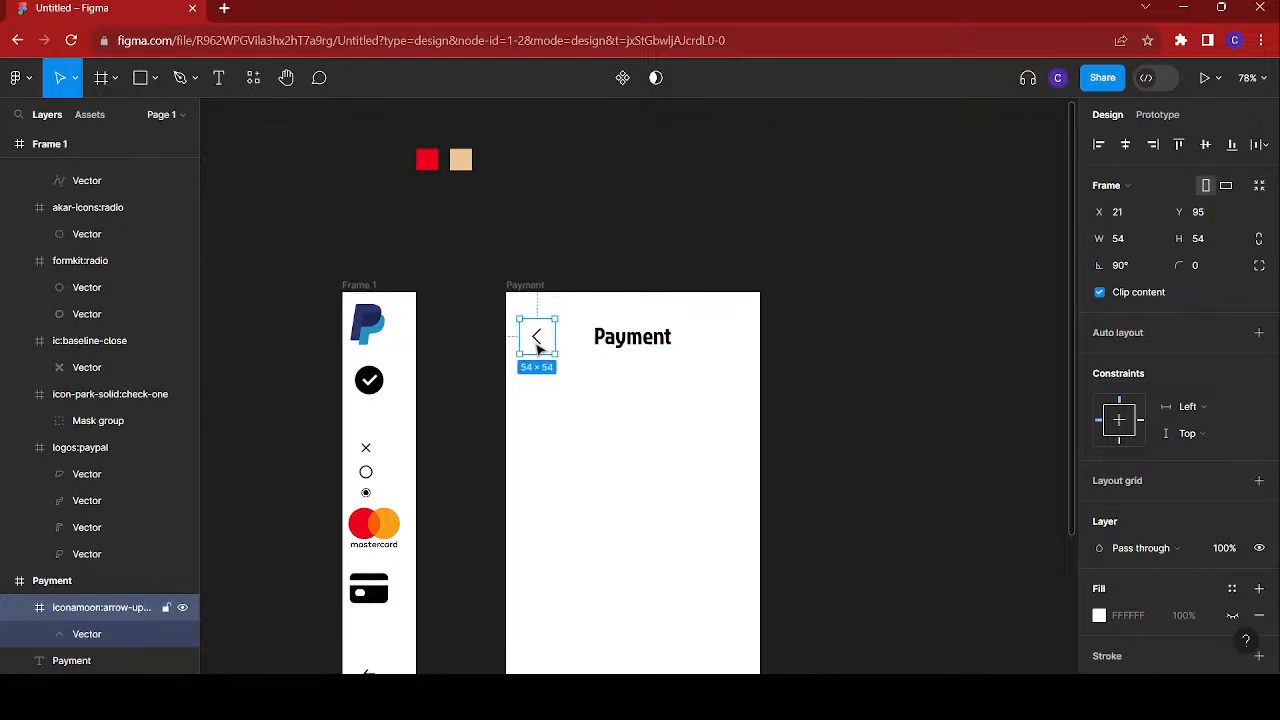
pyautogui.click(536, 301)
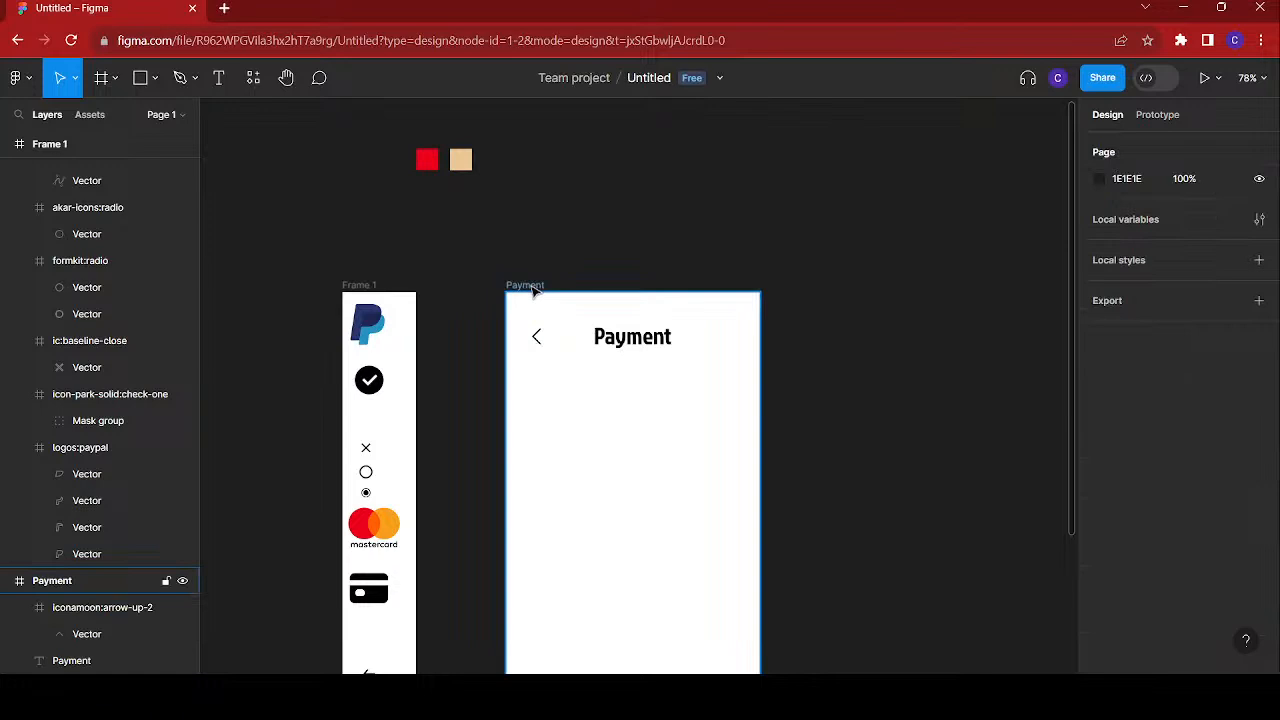
# - Add a layout grid to the Payment frame and change its type to Columns with a count of 5
pyautogui.click(534, 288)
pyautogui.scroll(-1, 707, 351)
pyautogui.scroll(-1, 707, 351)
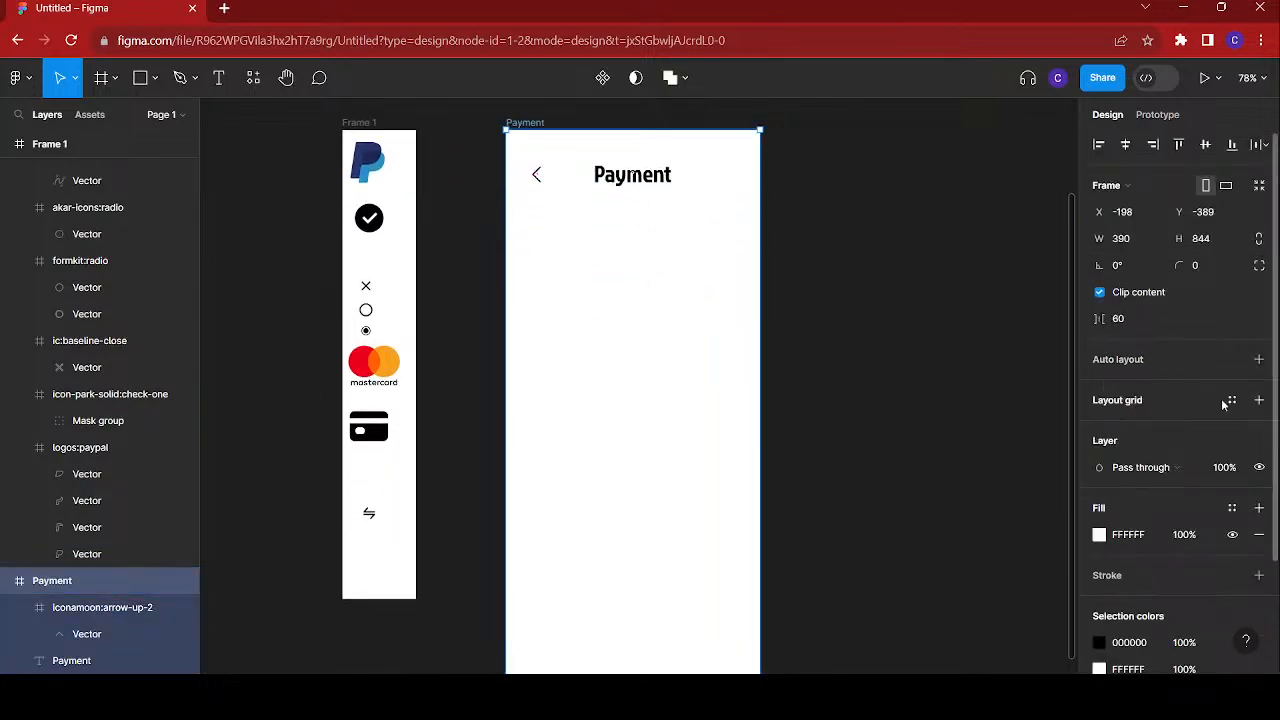
pyautogui.click(1259, 400)
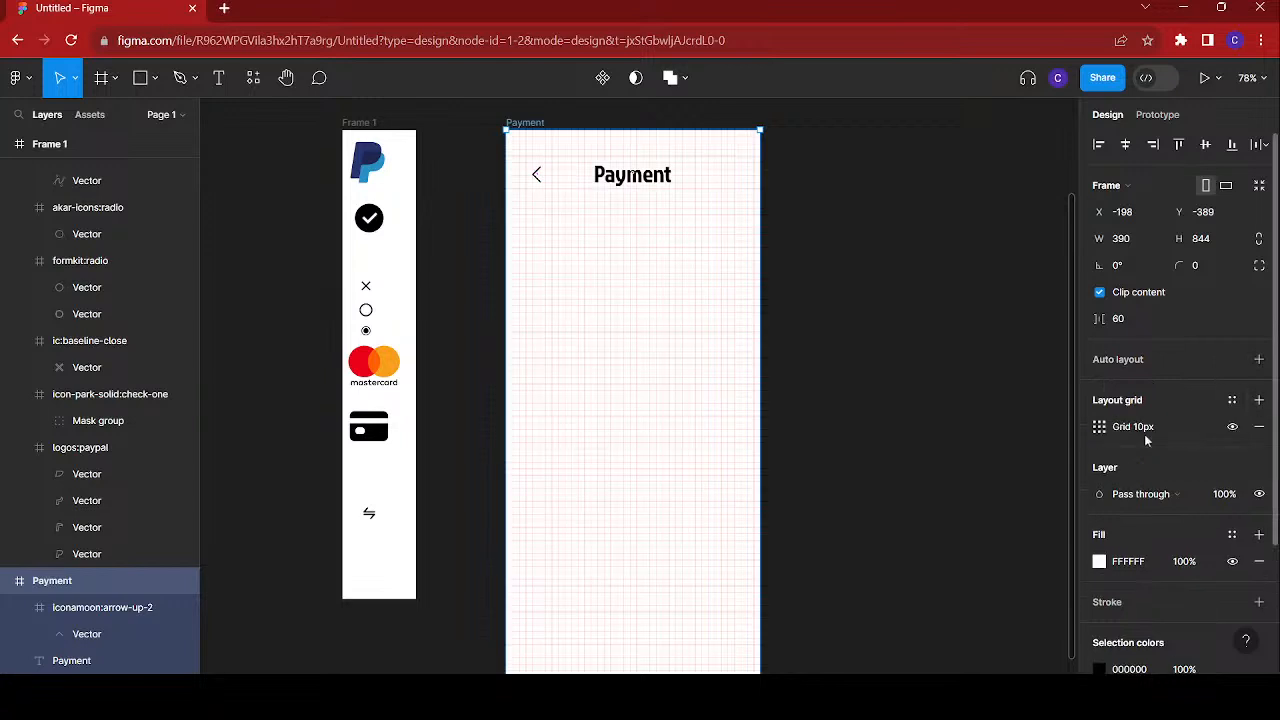
pyautogui.scroll(-1, 1155, 538)
pyautogui.click(1099, 406)
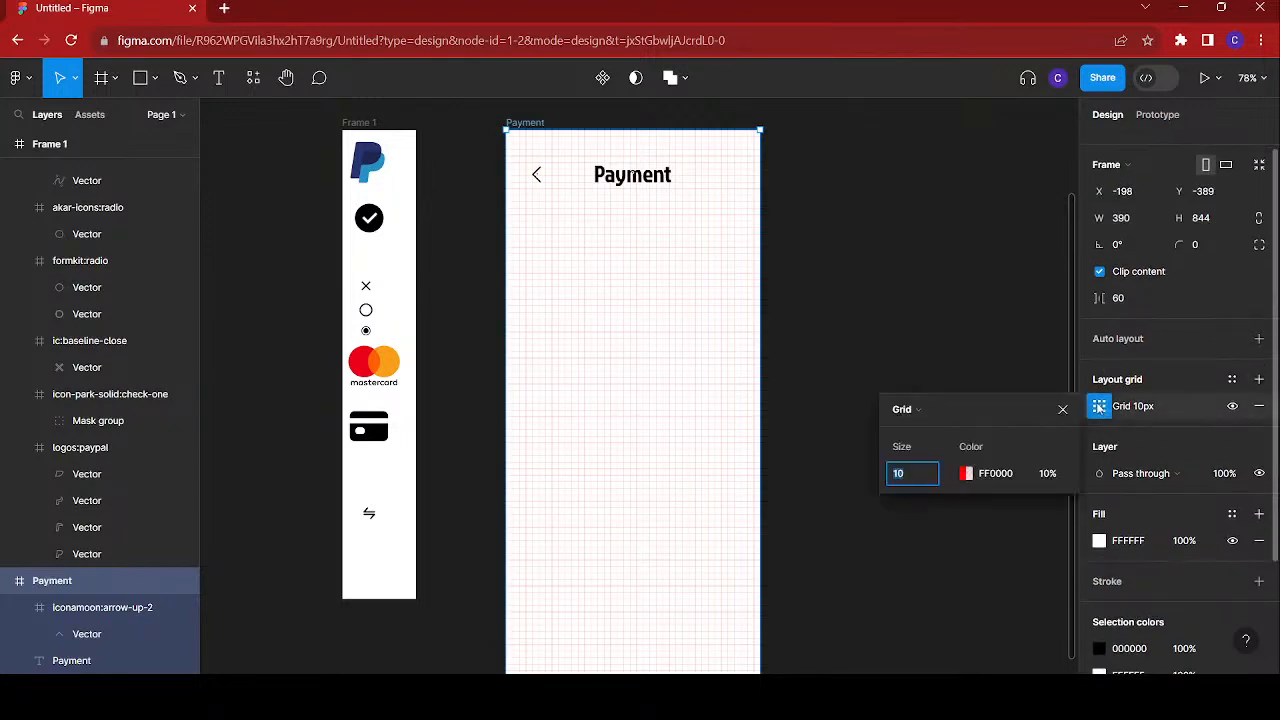
pyautogui.click(925, 418)
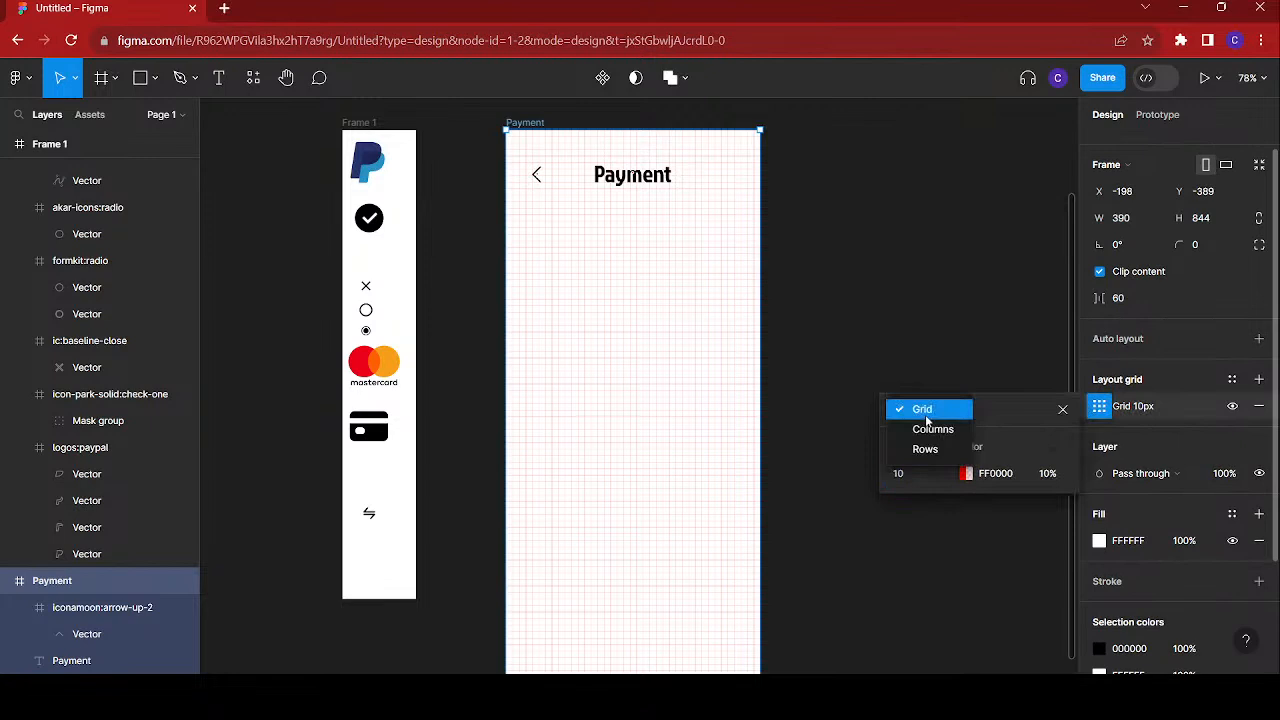
pyautogui.click(932, 427)
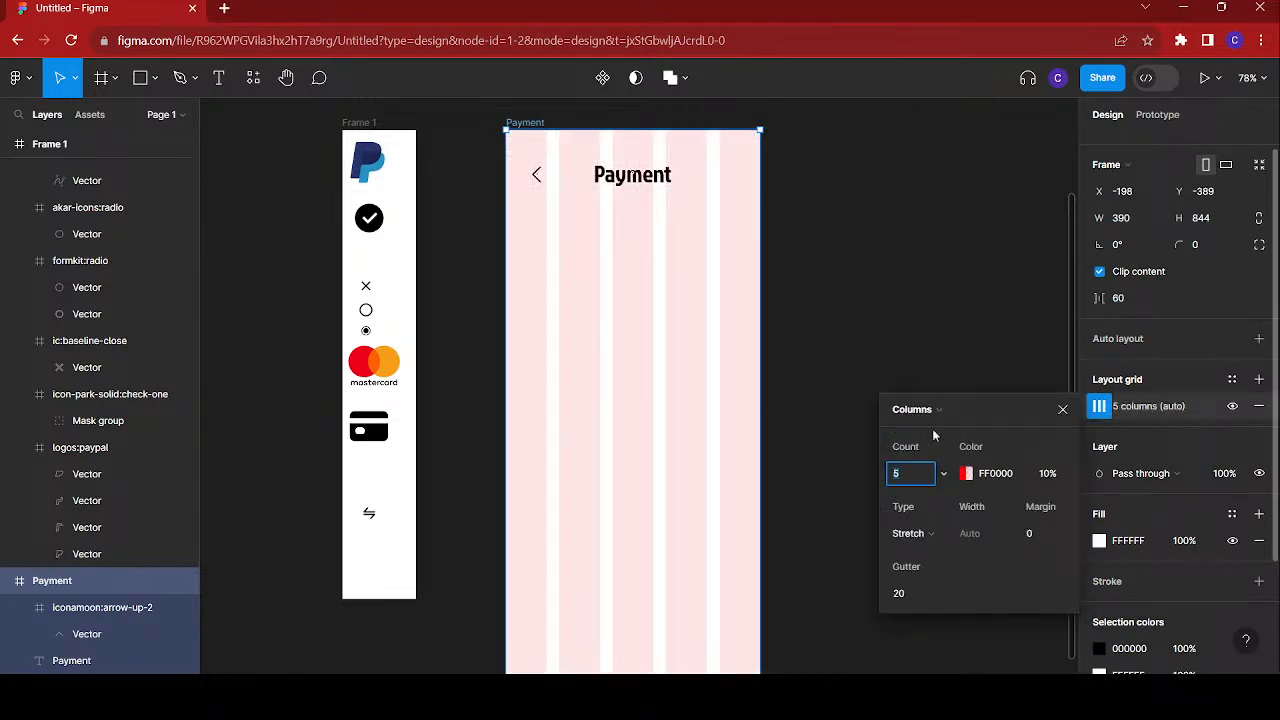
# - Set the column grid's margin to 20 on the Payment frame
pyautogui.click(1038, 535)
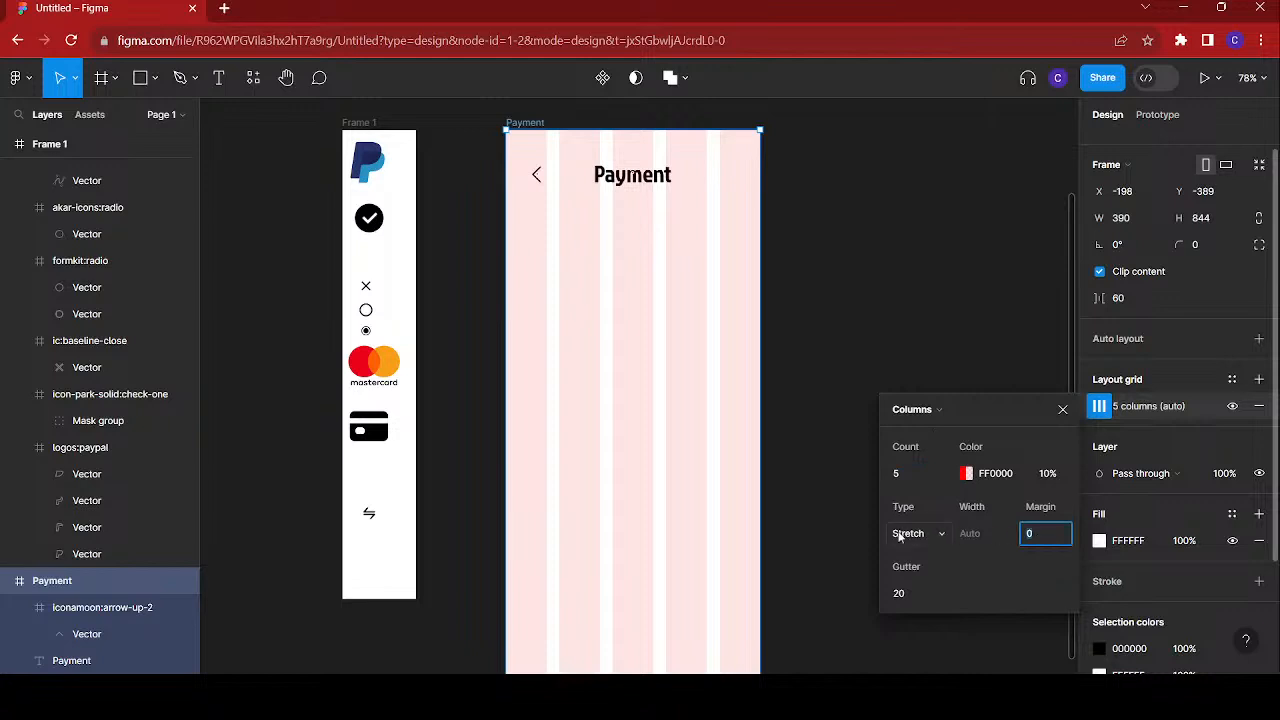
pyautogui.press('Return')
pyautogui.click(1050, 541)
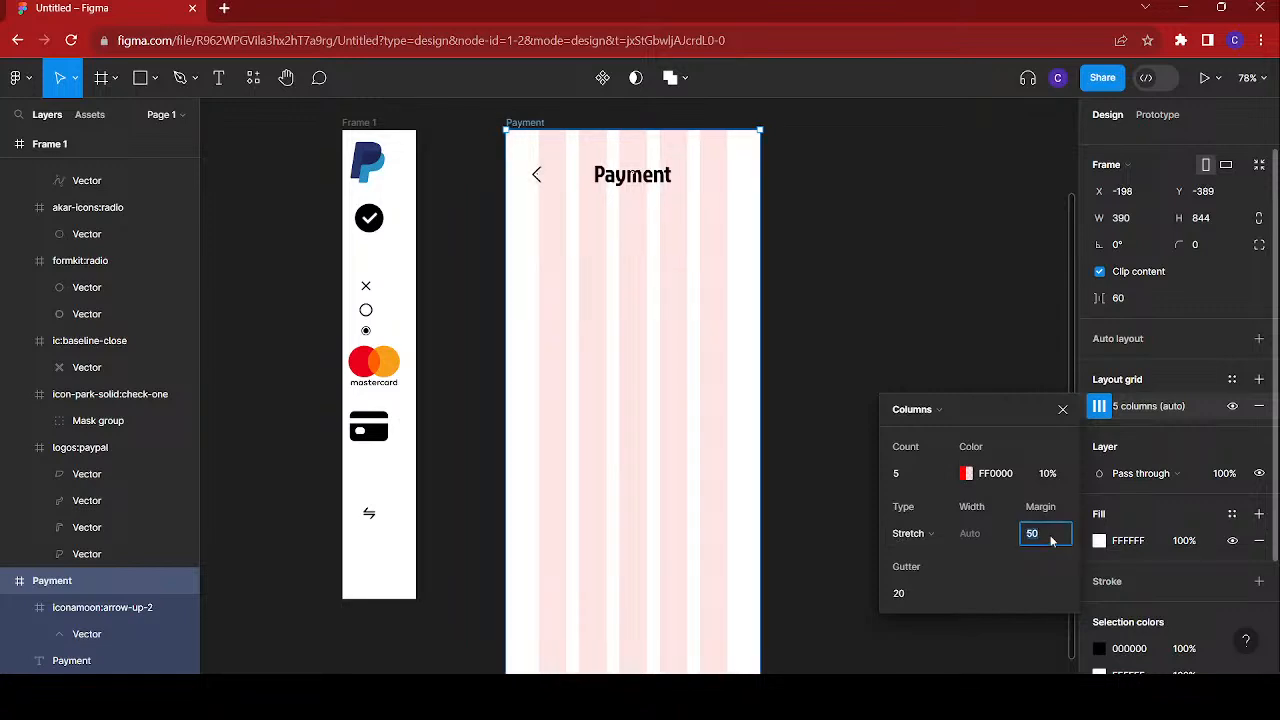
pyautogui.press('Return')
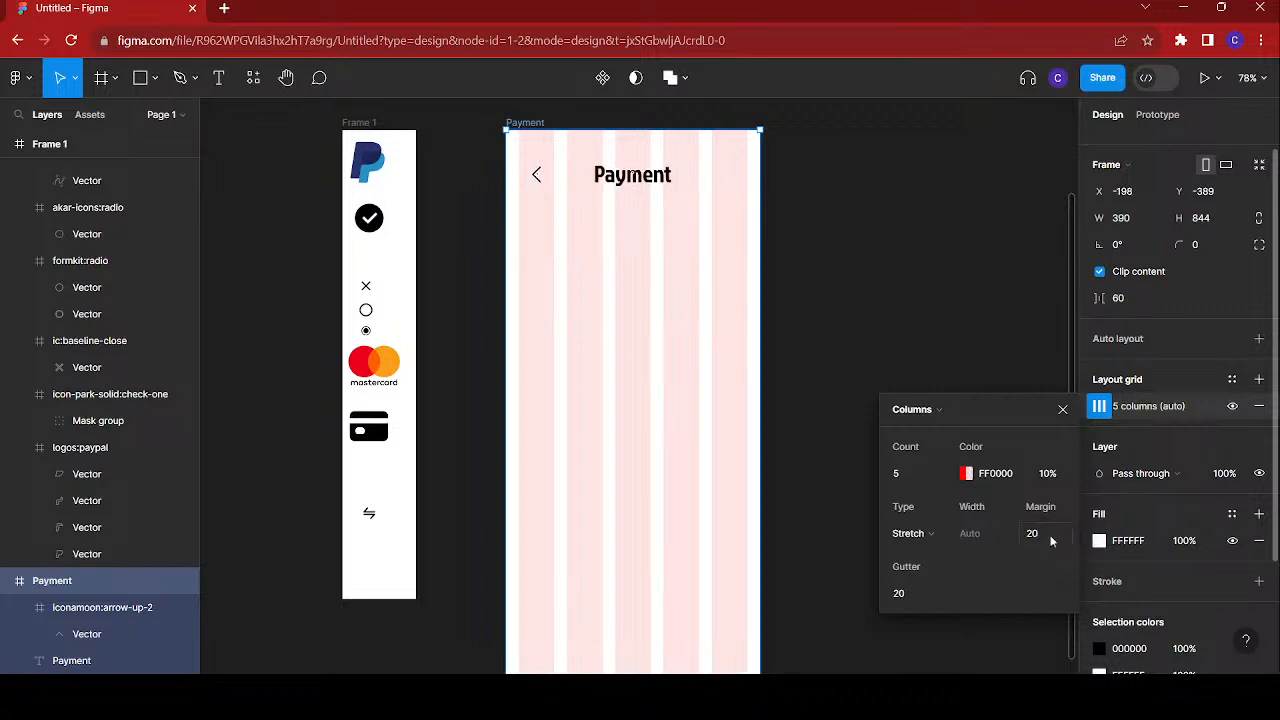
# - Nudge the back arrow to X 3, Y 94 so its tip lines up with the first column's outer edge
pyautogui.keyDown('ctrl'); pyautogui.scroll(3, 696, 275); pyautogui.keyUp('ctrl')
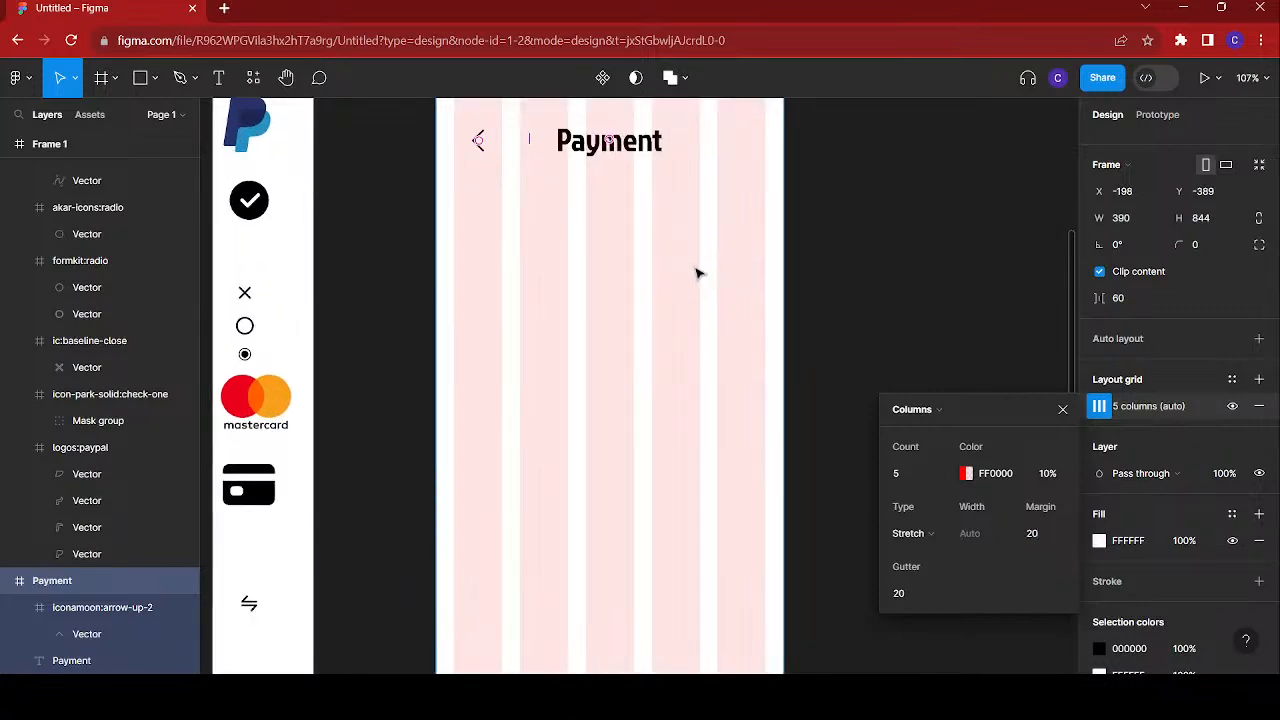
pyautogui.click(480, 302)
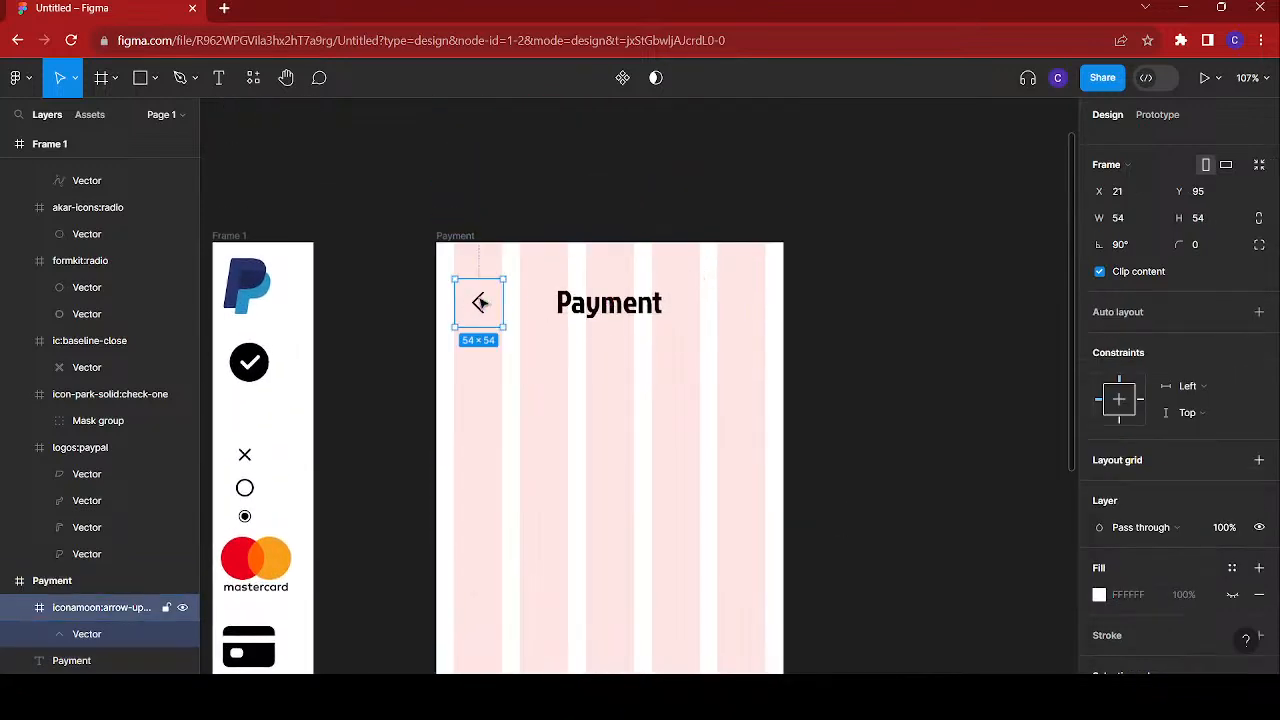
pyautogui.press('Left')
pyautogui.press('Left')
pyautogui.press('Left')
pyautogui.press('Left')
pyautogui.press('Left')
pyautogui.press('Left')
pyautogui.press('Left')
pyautogui.press('Left')
pyautogui.press('Left')
pyautogui.press('Left')
pyautogui.press('Left')
pyautogui.press('Left')
pyautogui.press('Left')
pyautogui.press('Left')
pyautogui.press('Left')
pyautogui.press('Left')
pyautogui.press('Left')
pyautogui.press('Left')
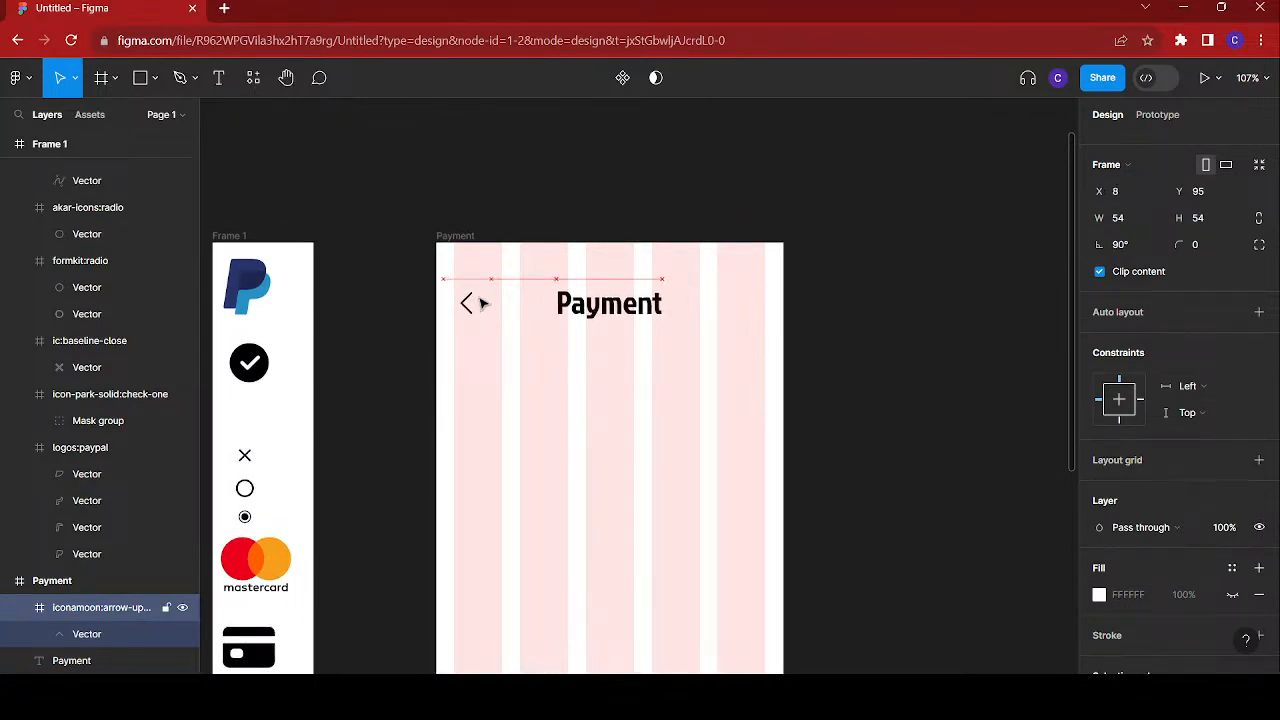
pyautogui.press('Up')
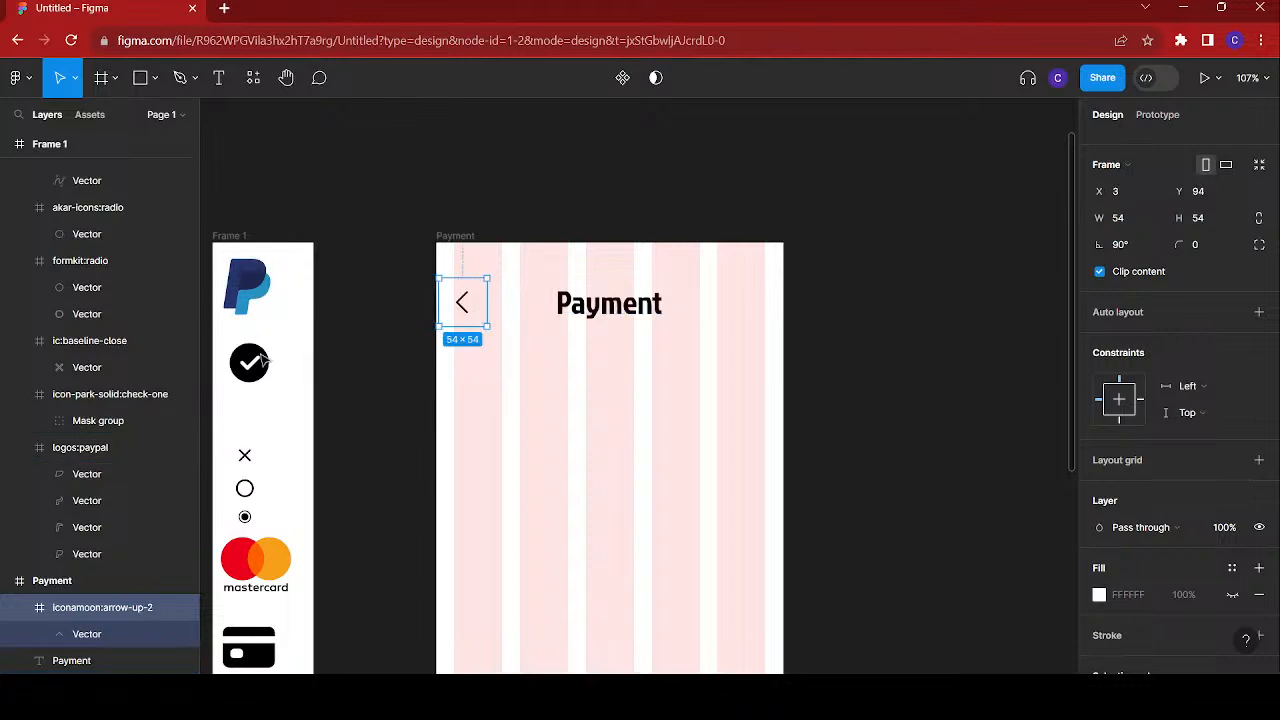
# - Move the close icon from the icon frame into the Payment frame, right of the heading at about X 346, Y 56
pyautogui.scroll(-2, 250, 363)
pyautogui.click(244, 399)
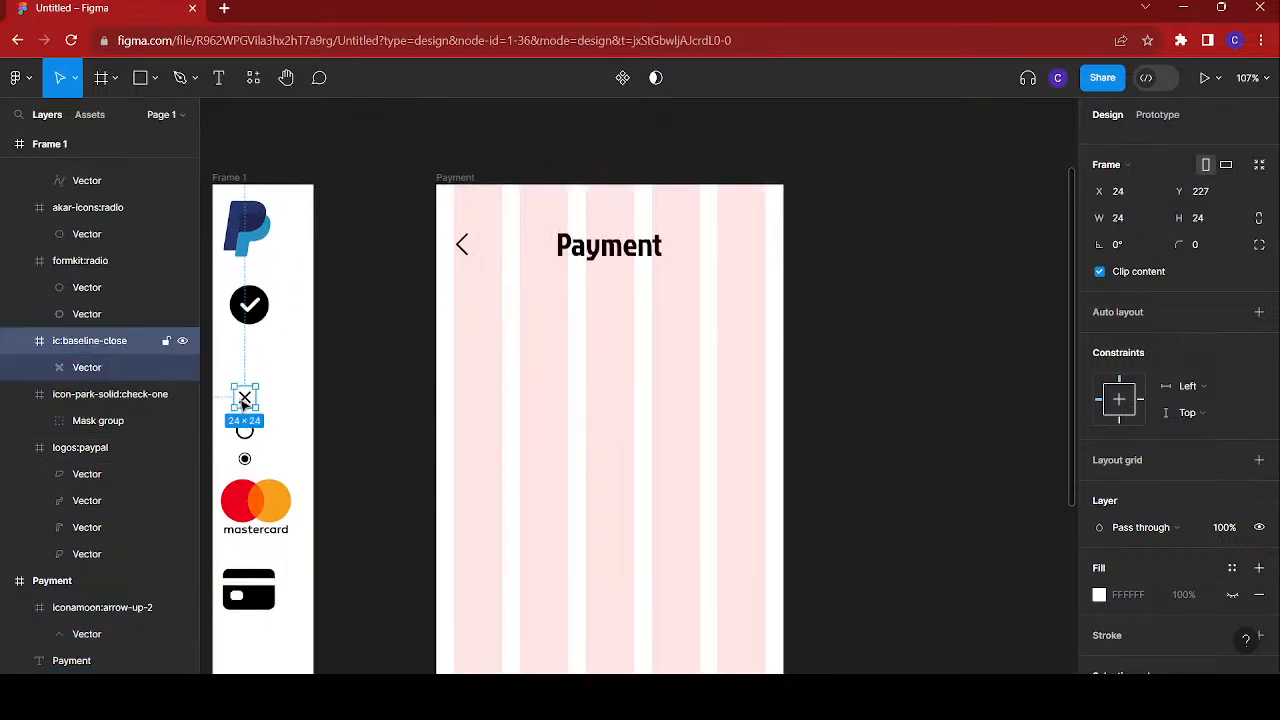
pyautogui.moveTo(244, 399); pyautogui.dragTo(755, 253)
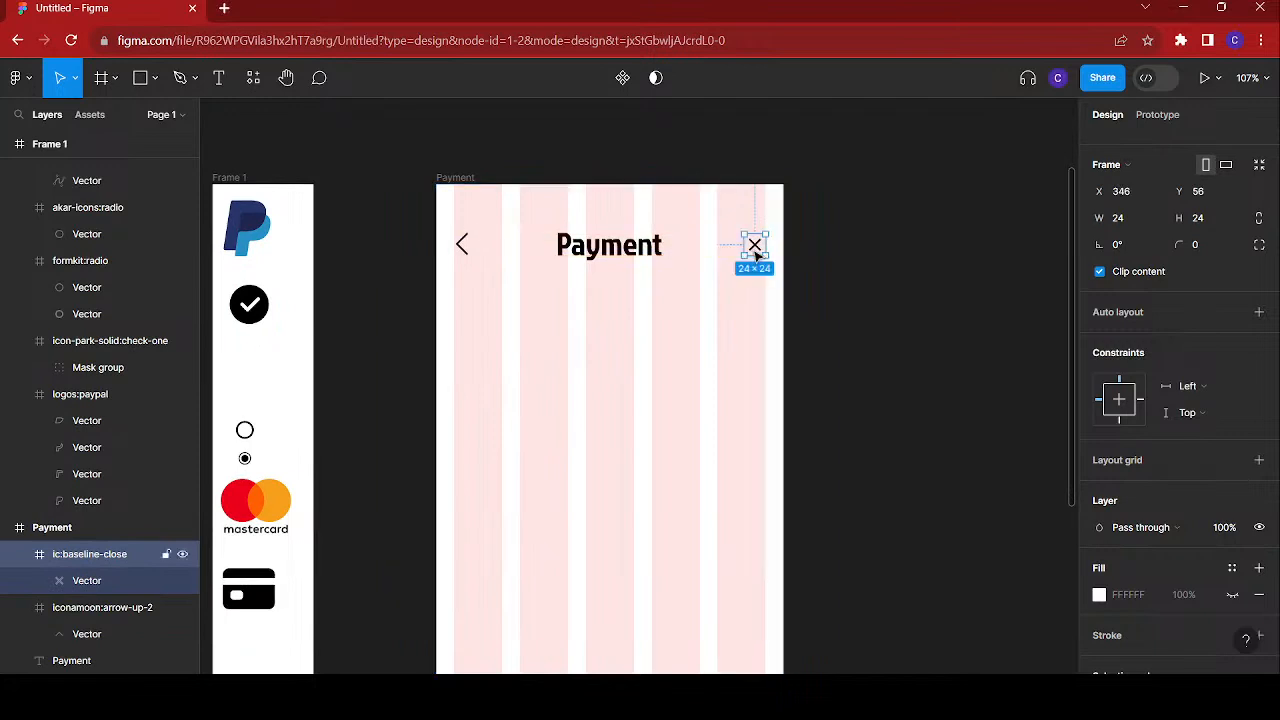
# - Compare the back arrow with the close icon and enlarge the close icon, keeping its outer edge on the last column's edge
pyautogui.click(471, 253)
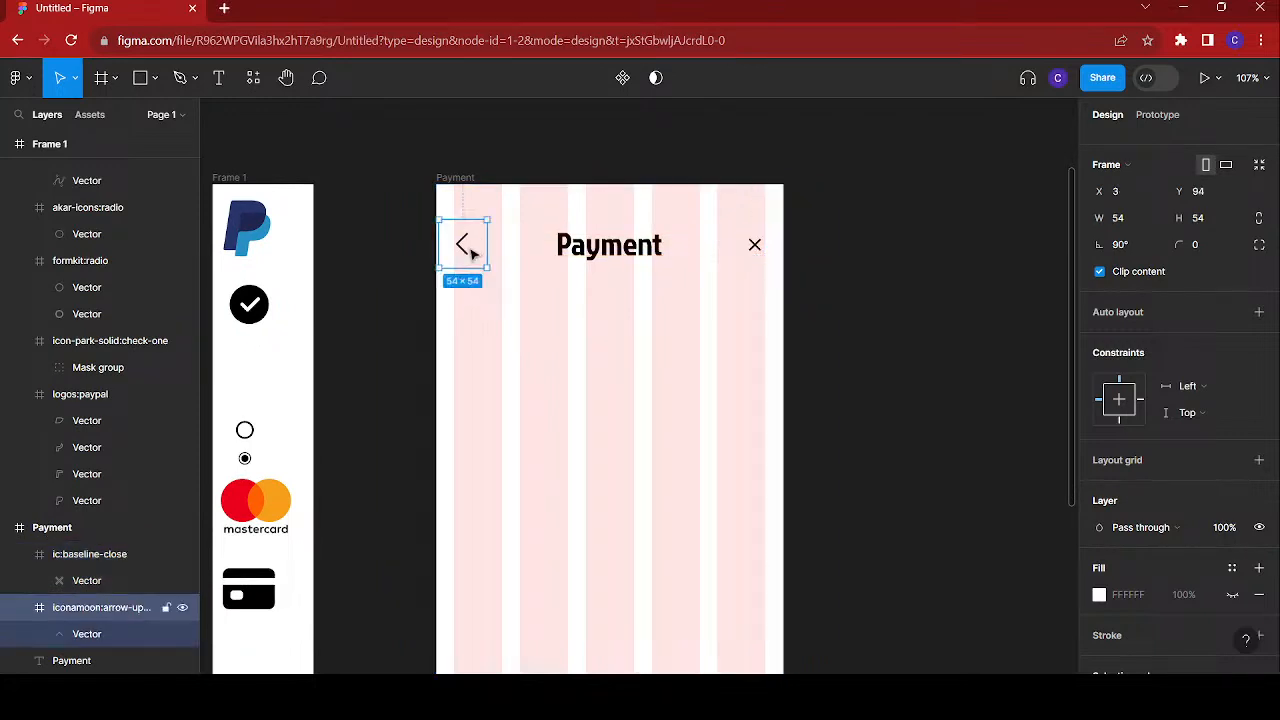
pyautogui.click(747, 244)
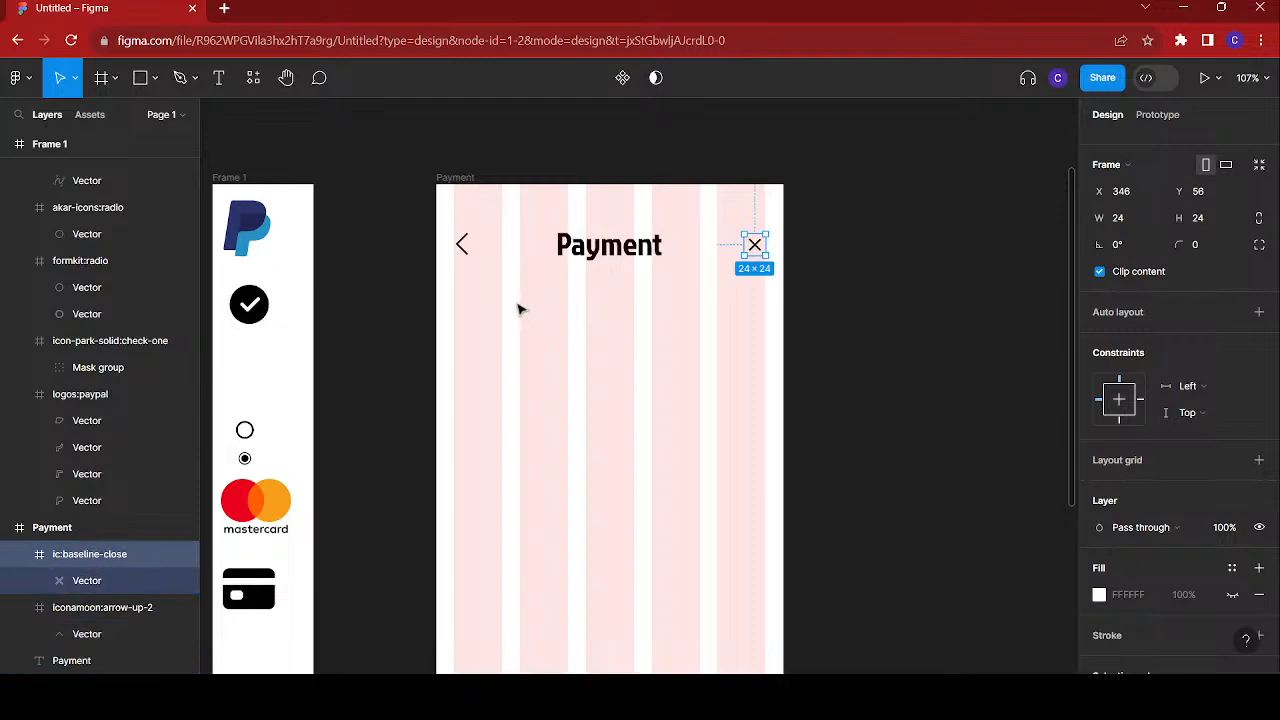
pyautogui.click(459, 248)
pyautogui.doubleClick(461, 248)
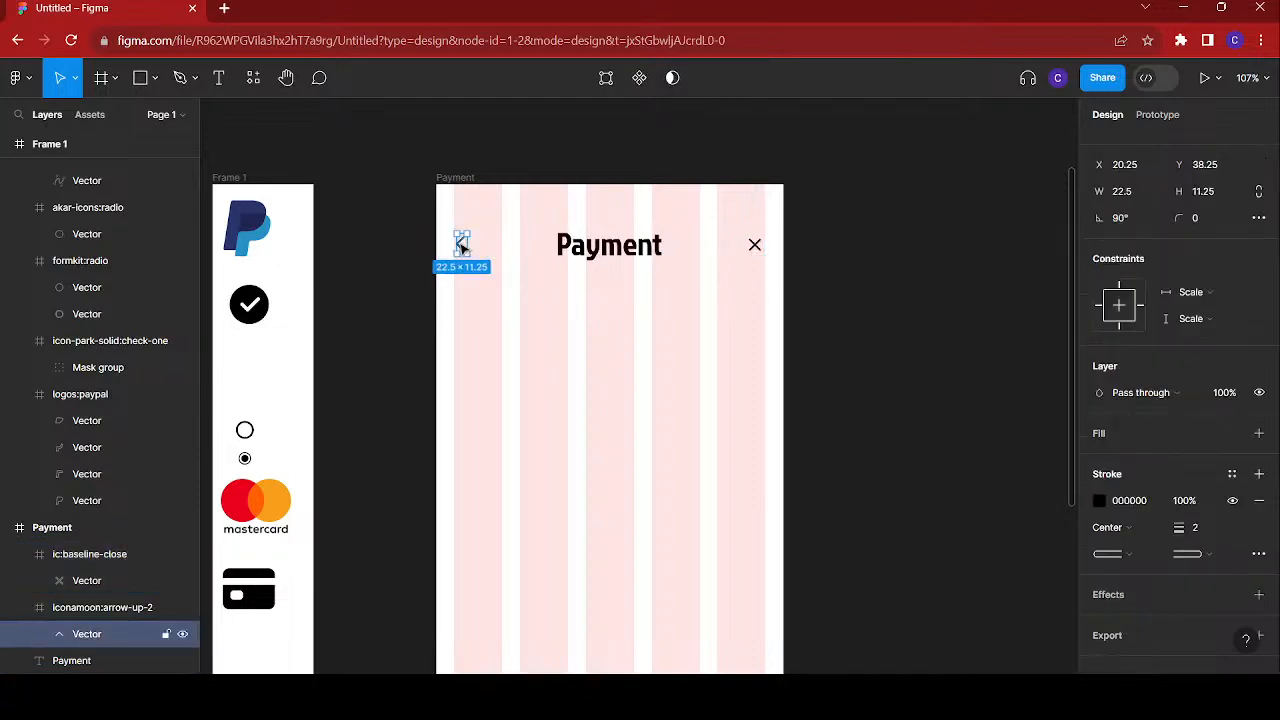
pyautogui.click(755, 248)
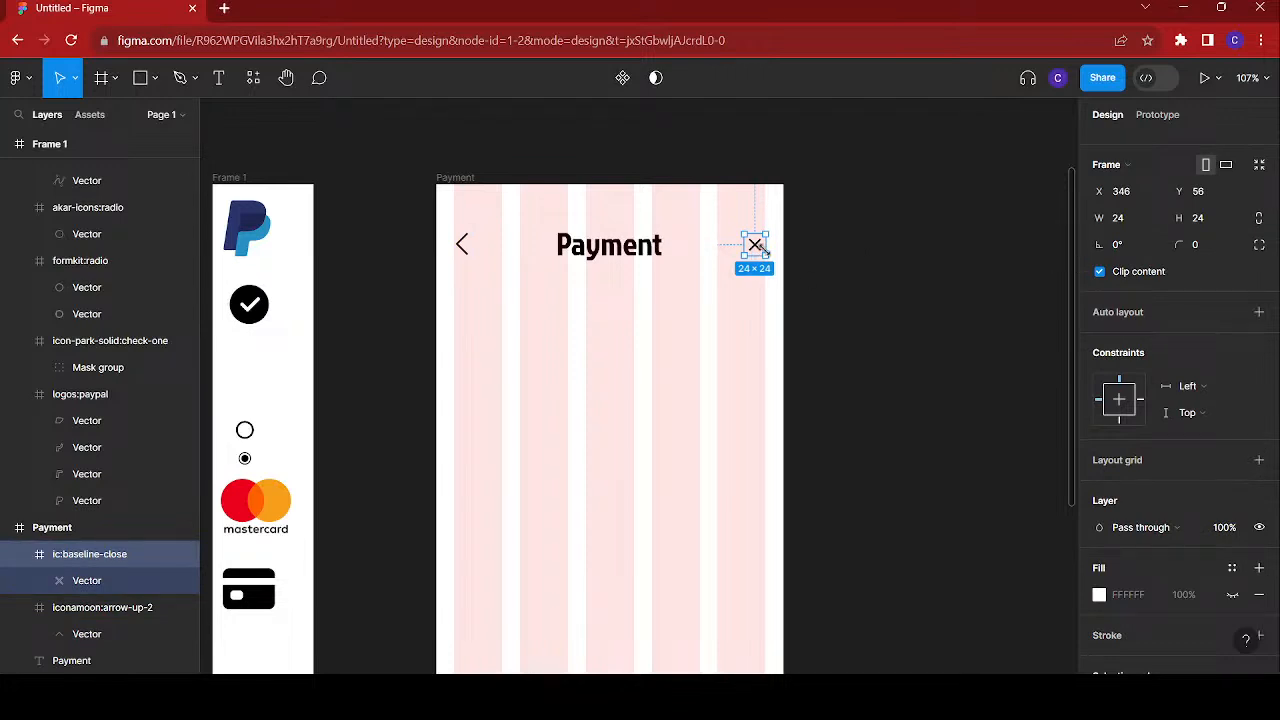
pyautogui.moveTo(741, 233); pyautogui.dragTo(731, 224)
# - Align the back arrow, Payment heading and close icon on their vertical centers
pyautogui.keyDown('shift'); pyautogui.click(609, 250); pyautogui.keyUp('shift')
pyautogui.keyDown('shift'); pyautogui.click(463, 245); pyautogui.keyUp('shift')
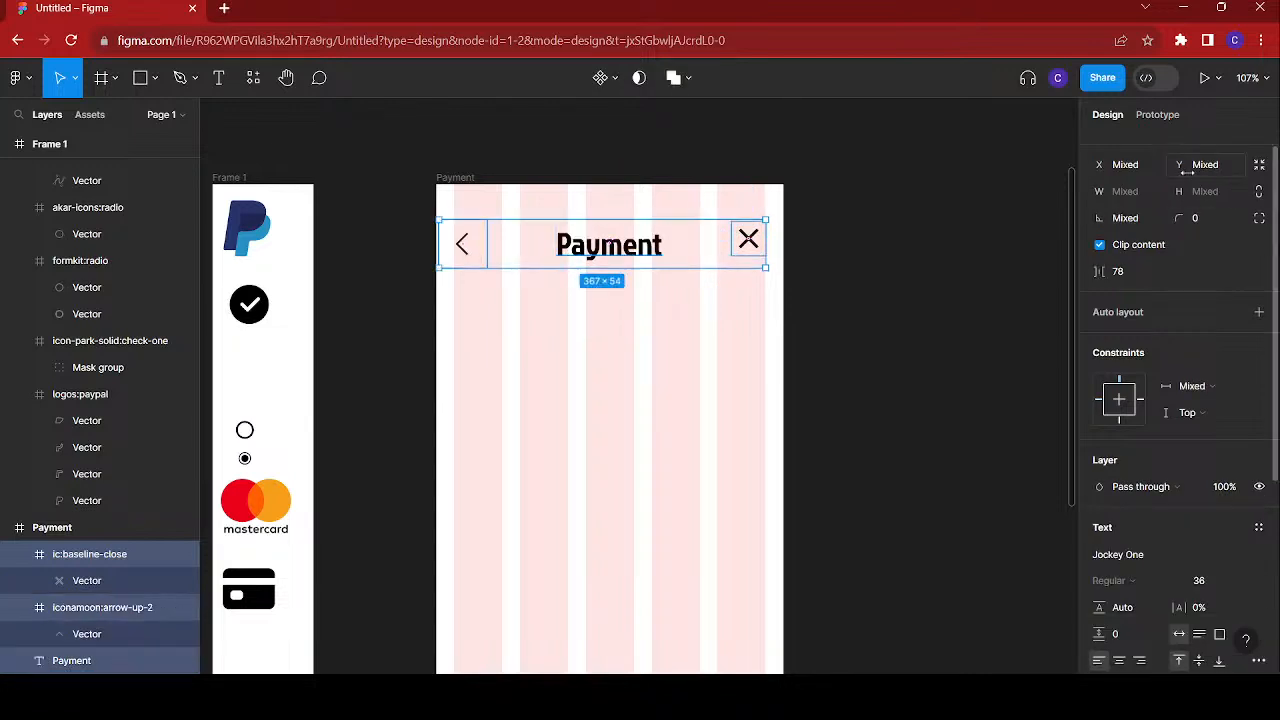
pyautogui.scroll(1, 1203, 191)
pyautogui.click(1205, 145)
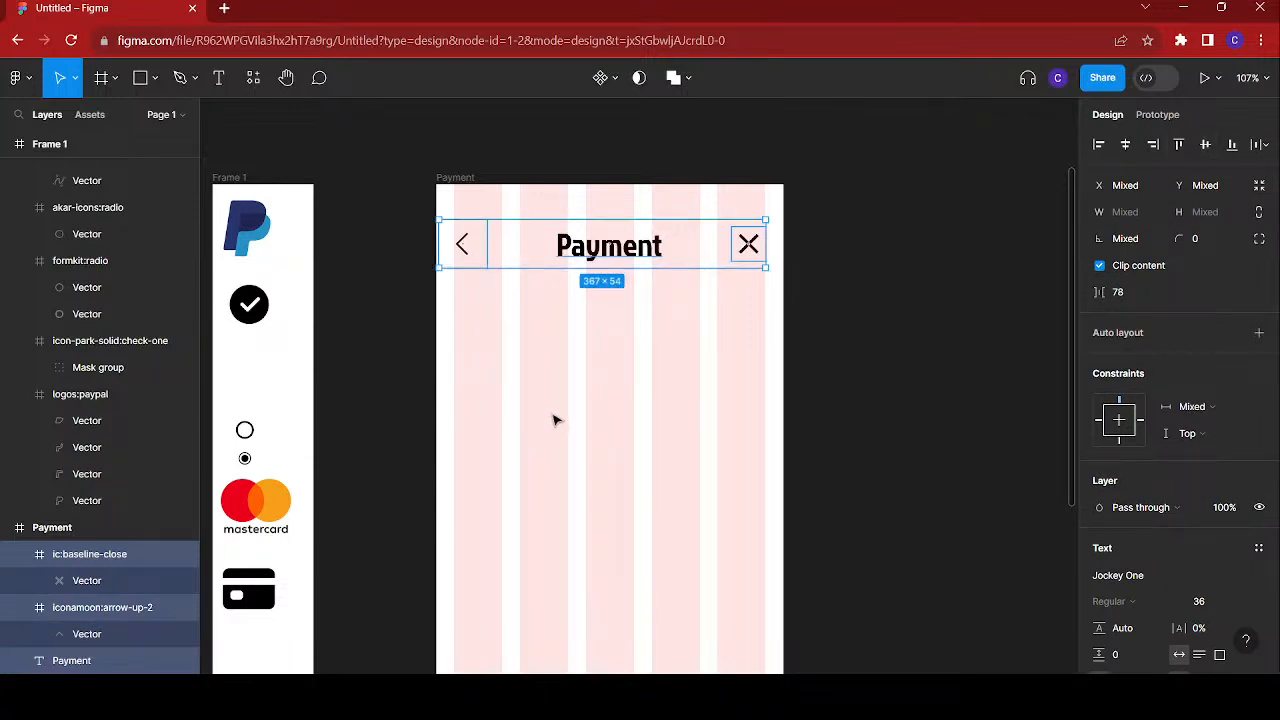
# - Change the font of the Payment heading to Inder
pyautogui.doubleClick(632, 252)
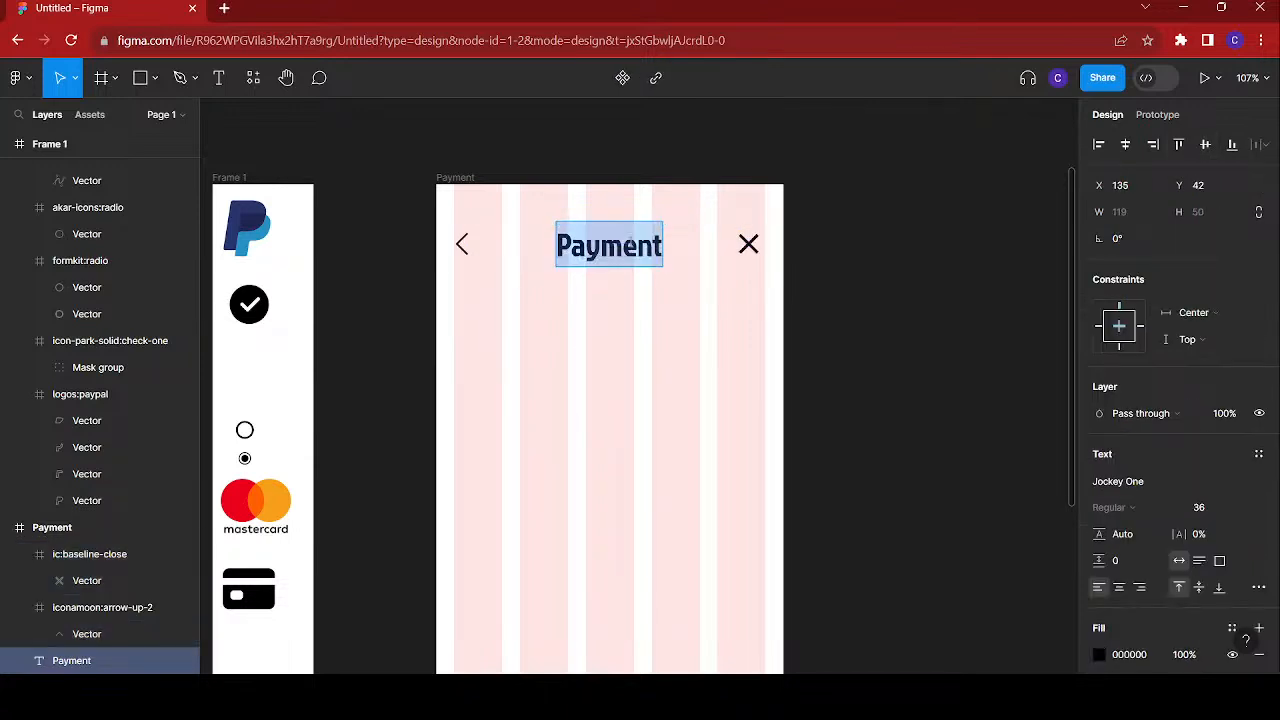
pyautogui.scroll(-3, 1180, 510)
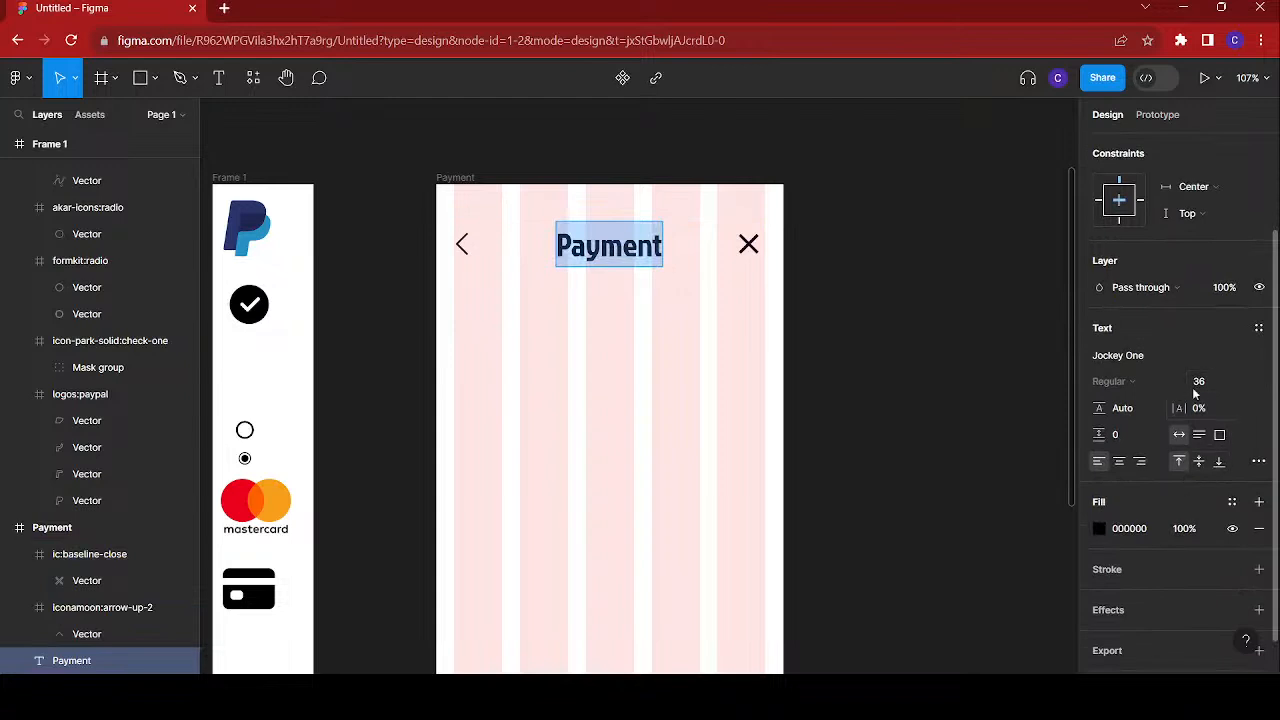
pyautogui.click(1149, 357)
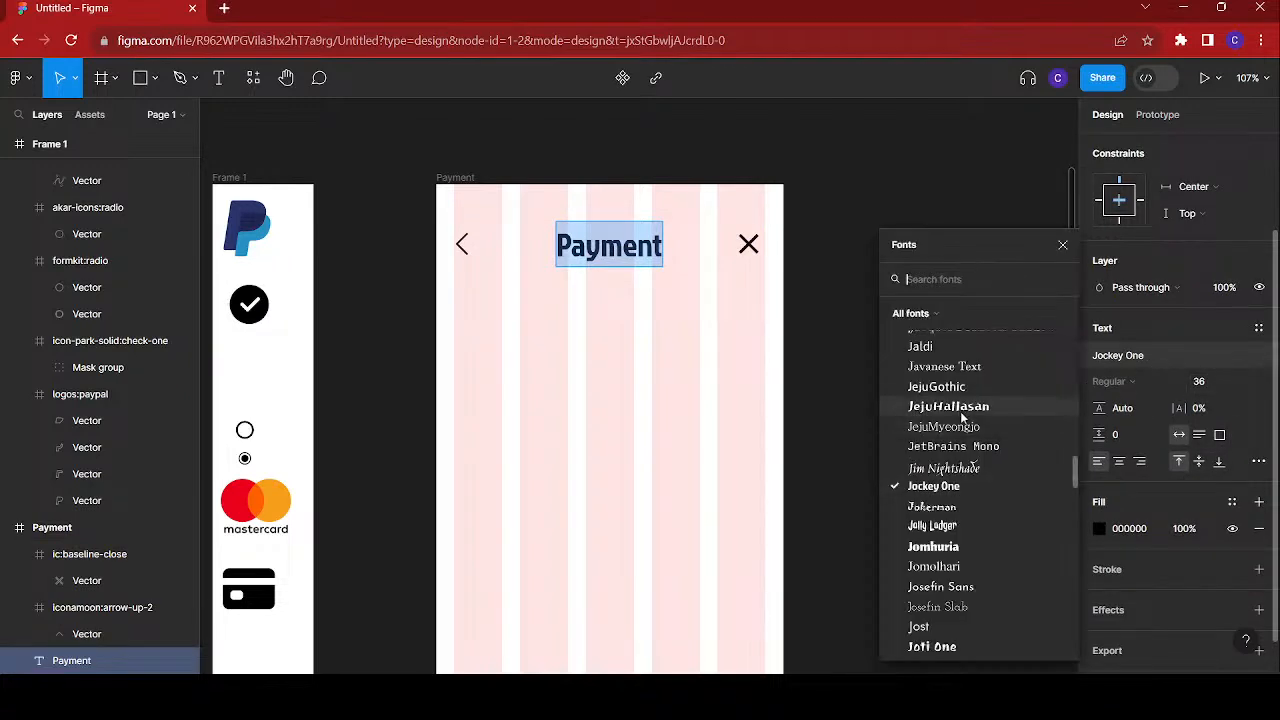
pyautogui.scroll(-2, 955, 560)
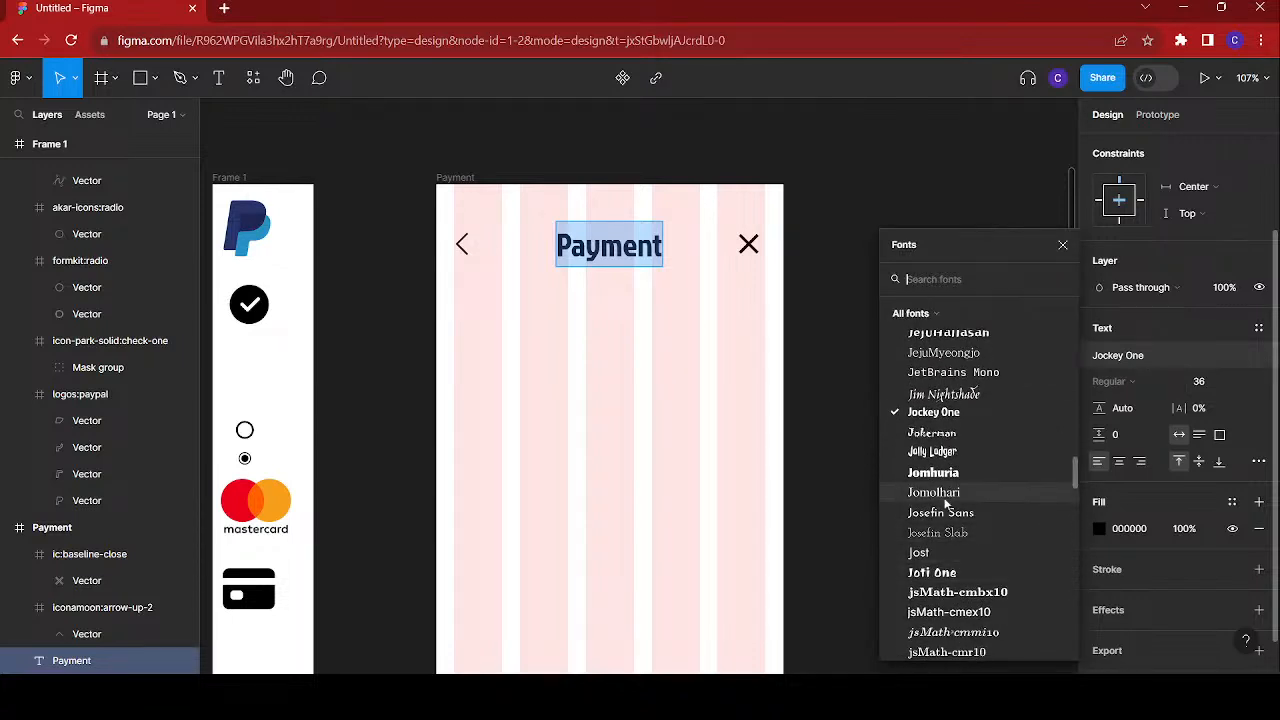
pyautogui.scroll(-4, 950, 500)
pyautogui.scroll(17, 943, 447)
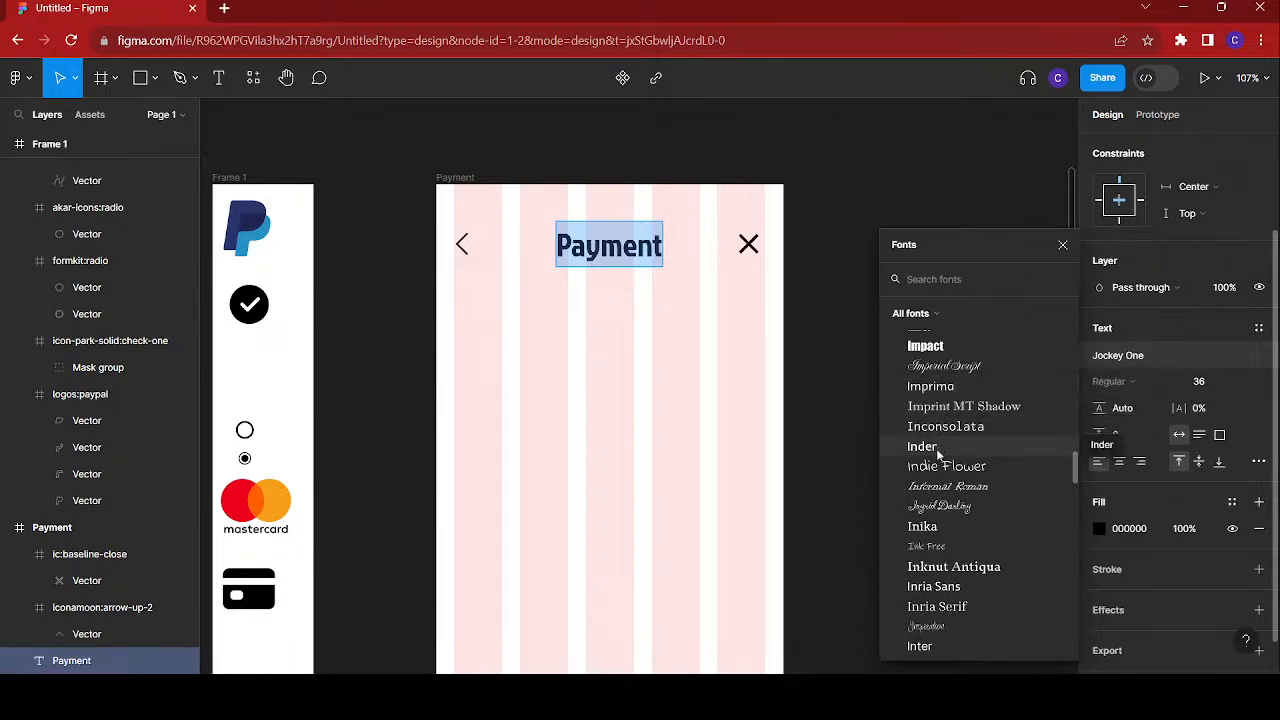
pyautogui.click(938, 450)
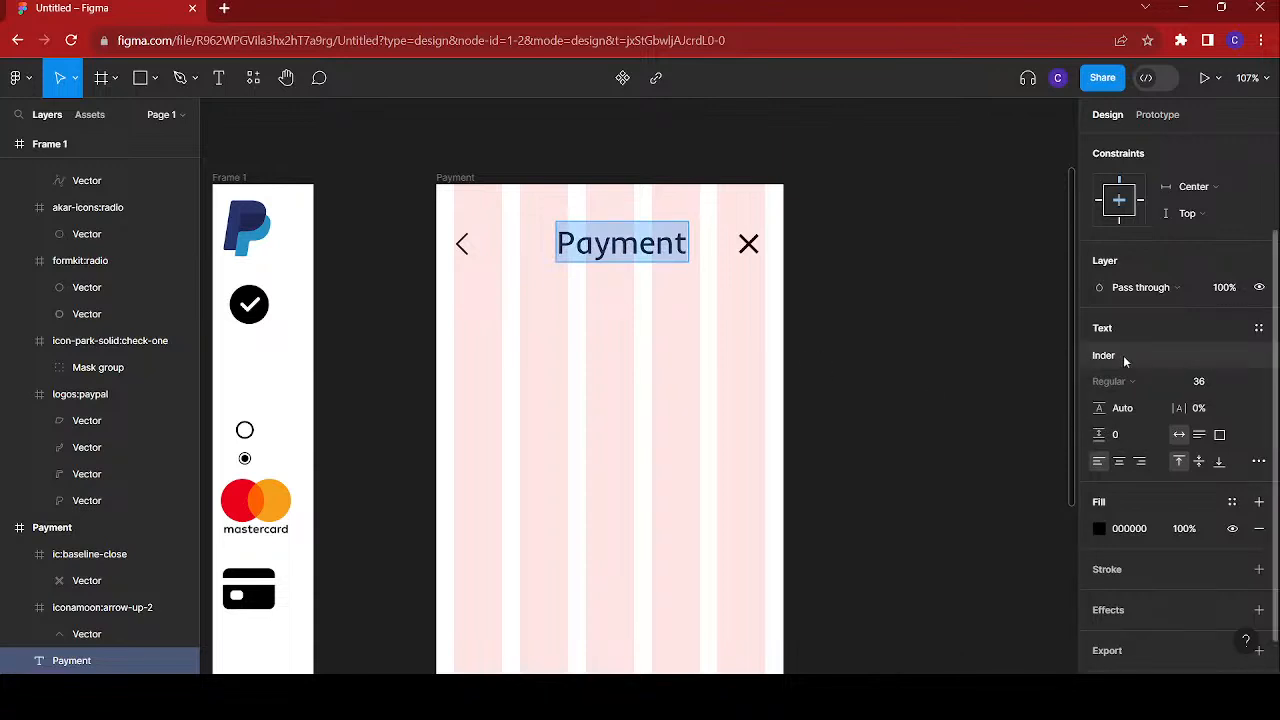
# - Set the Payment heading's font to Roboto with the SemiBold weight
pyautogui.click(1124, 358)
pyautogui.click(1125, 330)
pyautogui.click(1121, 354)
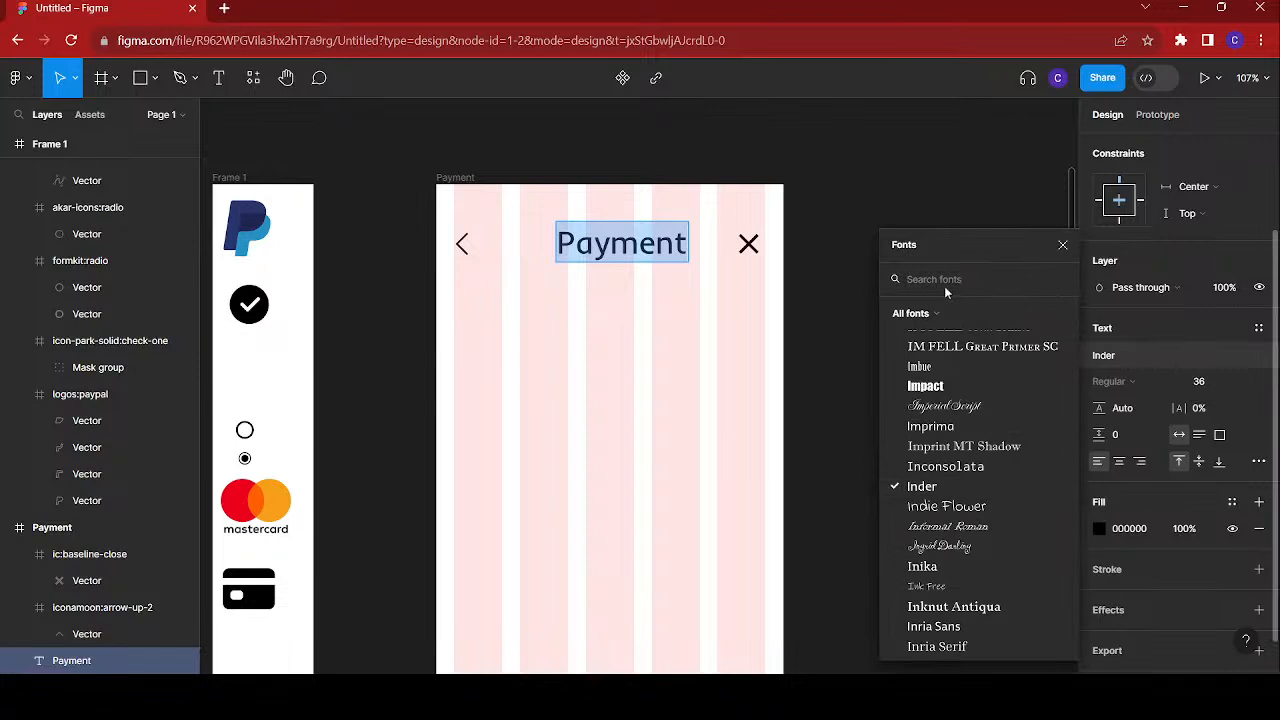
pyautogui.write('roboto')
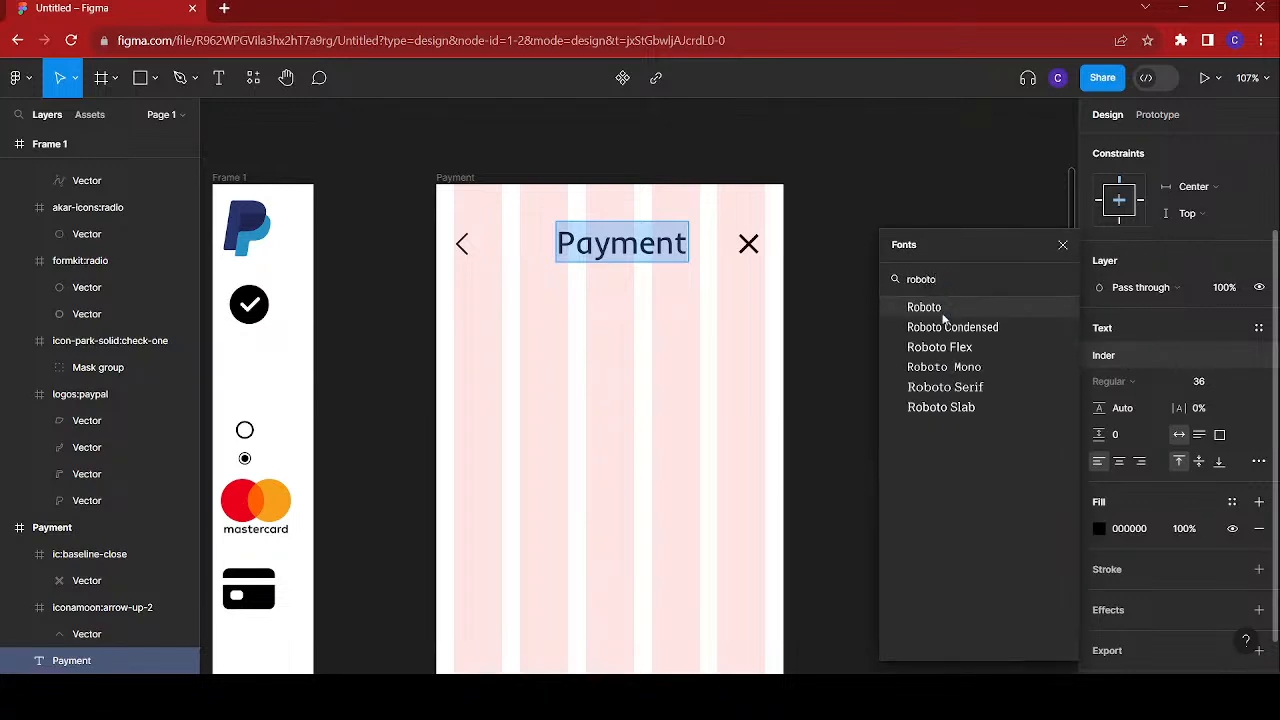
pyautogui.click(941, 314)
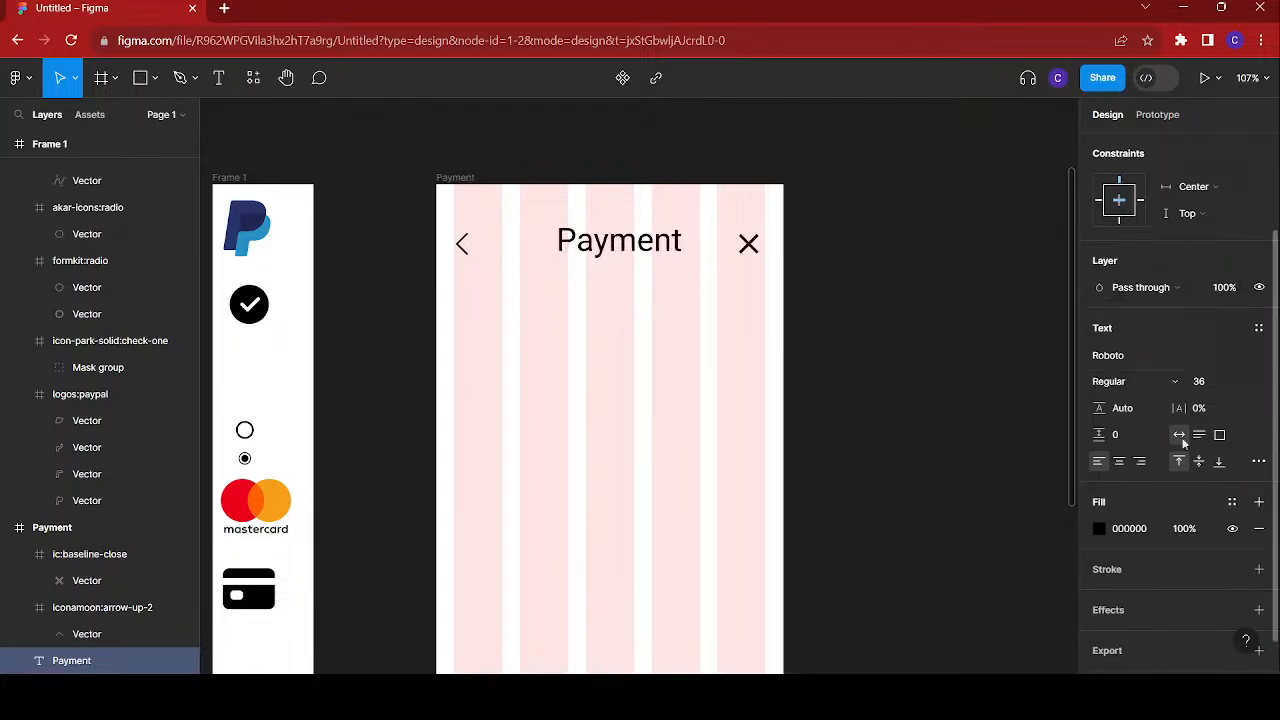
pyautogui.click(1147, 385)
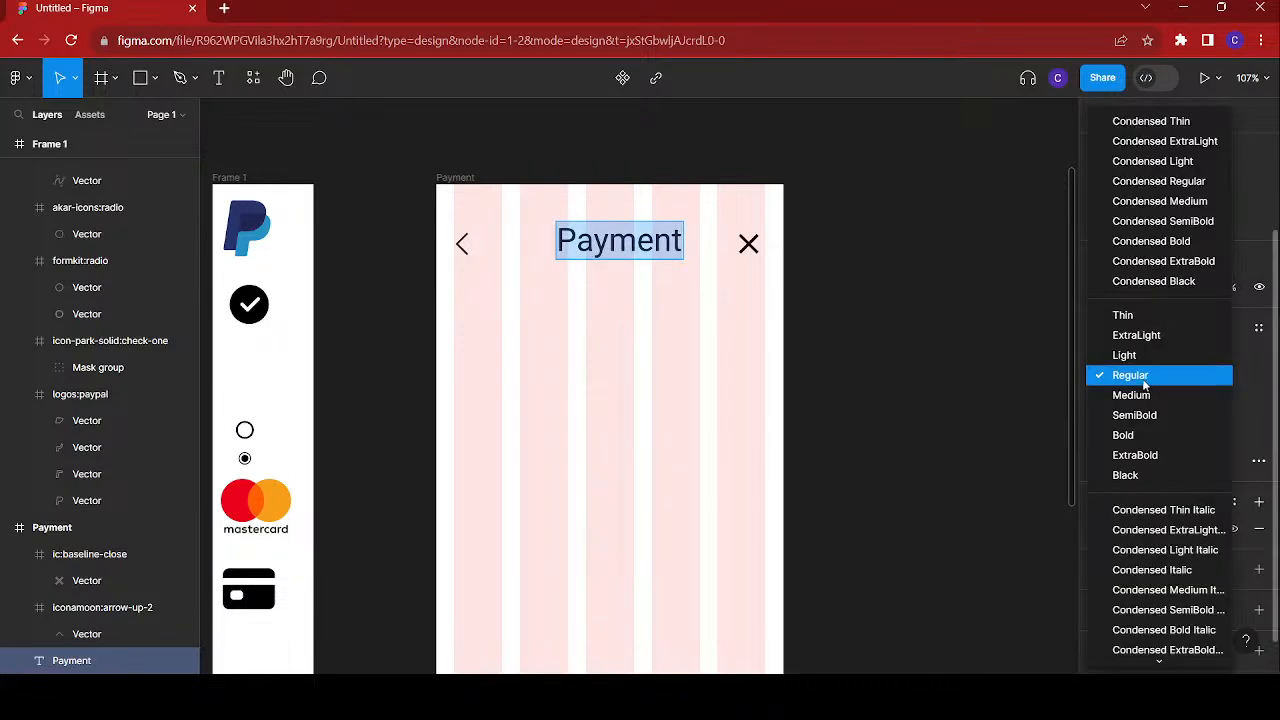
pyautogui.click(1133, 424)
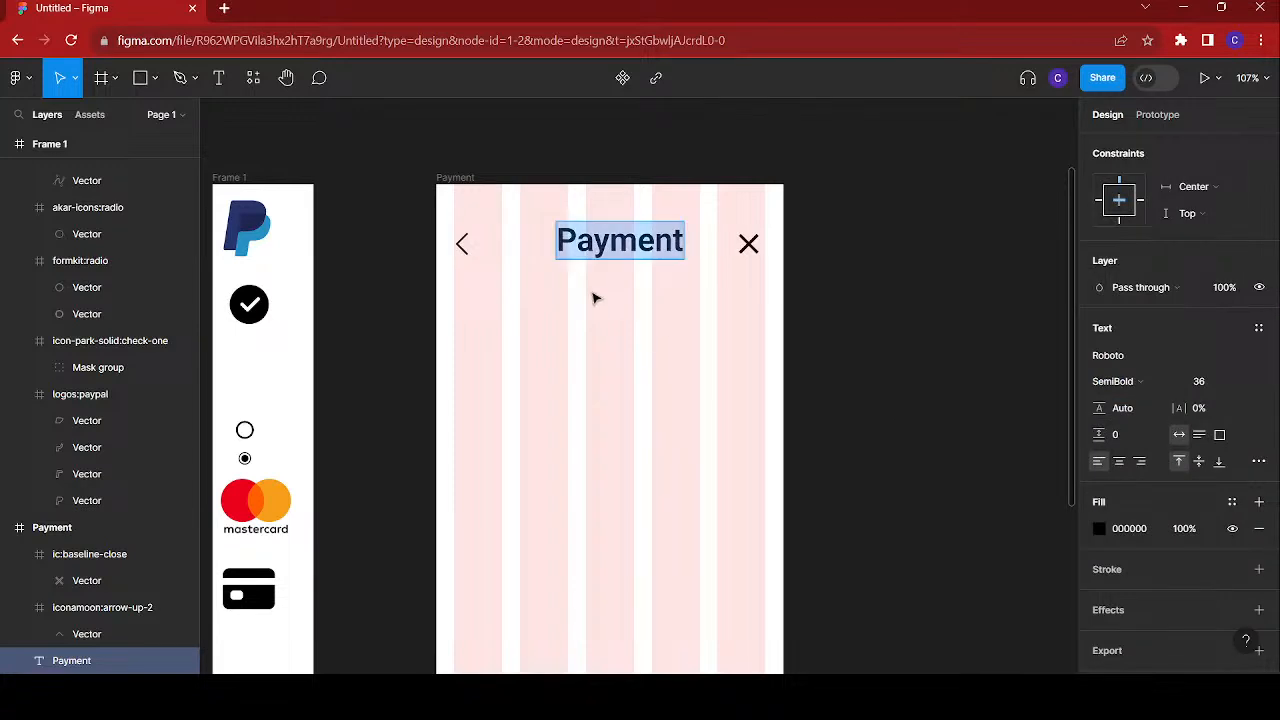
pyautogui.press('Escape')
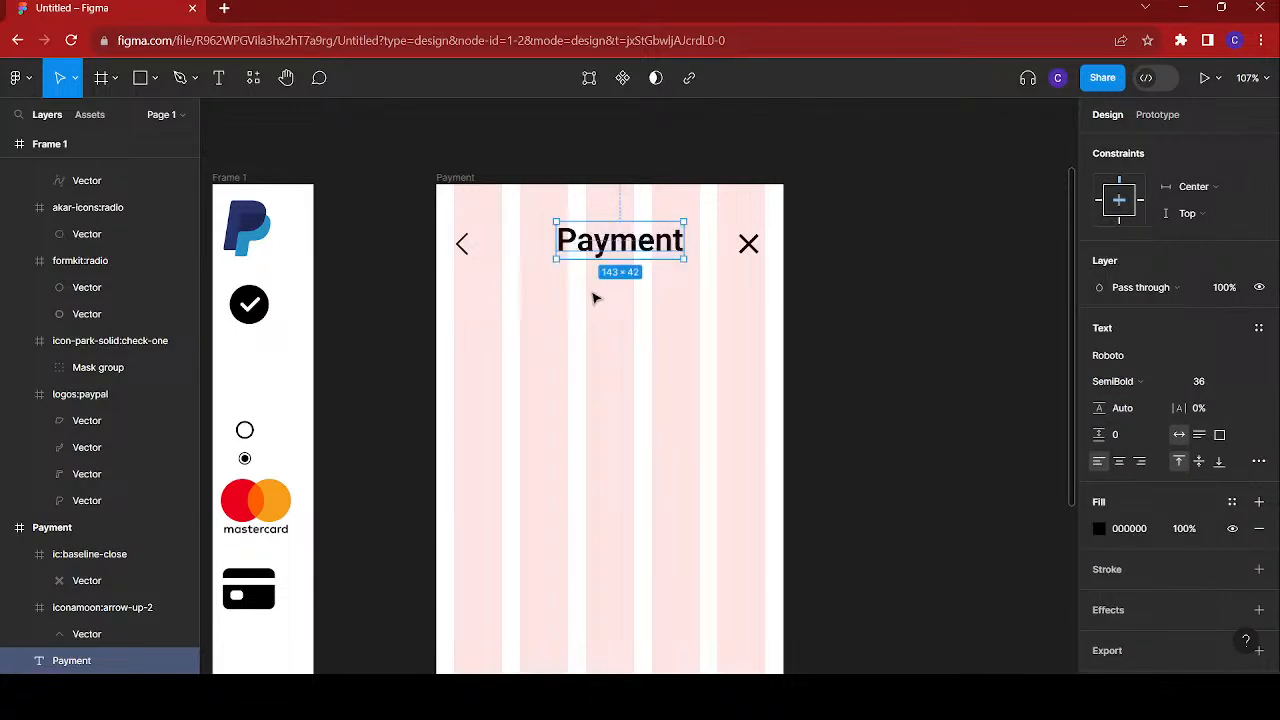
# - Align the back arrow, Payment heading and close icon on their vertical centers and distribute them with equal horizontal spacing
pyautogui.keyDown('shift'); pyautogui.click(466, 246); pyautogui.keyUp('shift')
pyautogui.keyDown('shift'); pyautogui.click(749, 245); pyautogui.keyUp('shift')
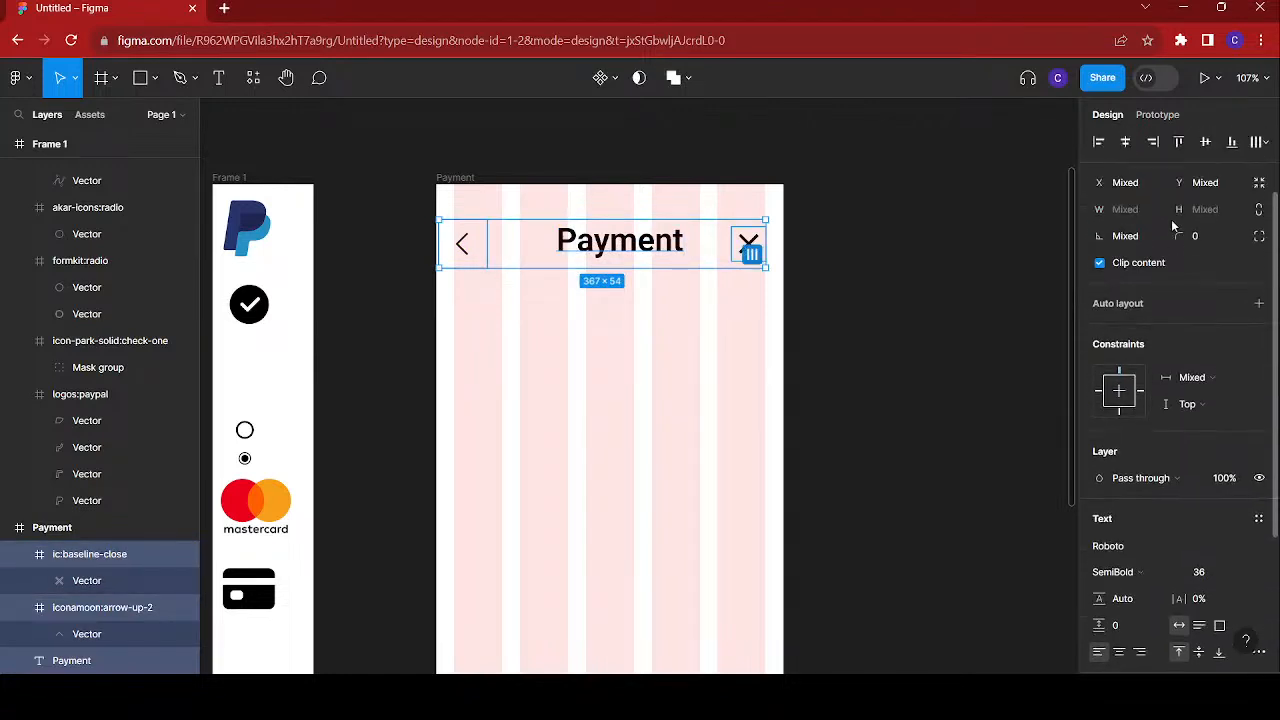
pyautogui.click(1205, 144)
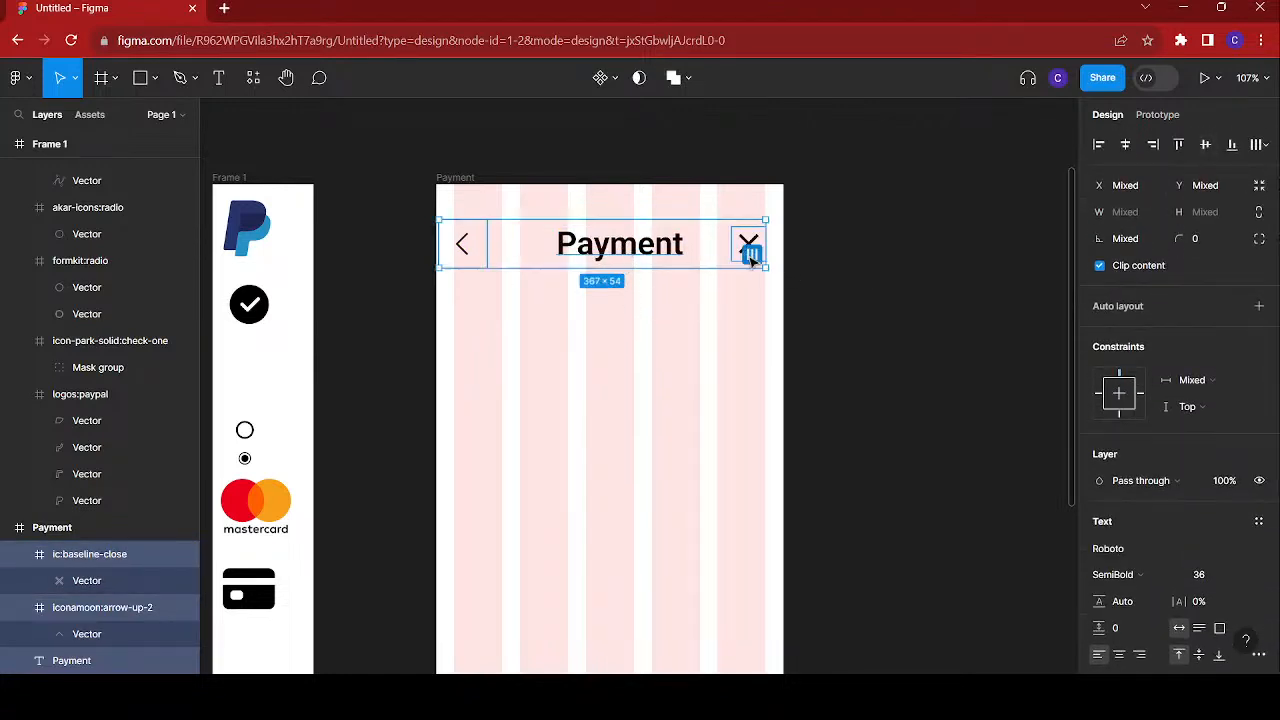
pyautogui.click(751, 254)
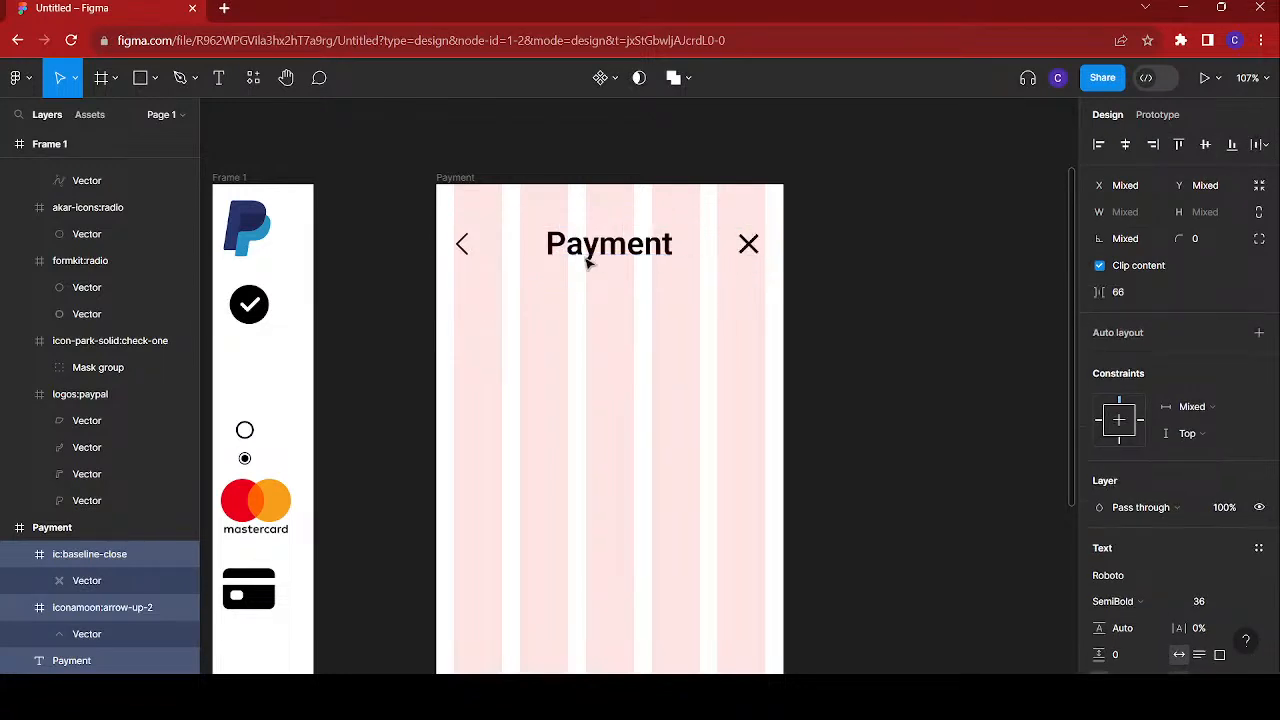
pyautogui.click(655, 250)
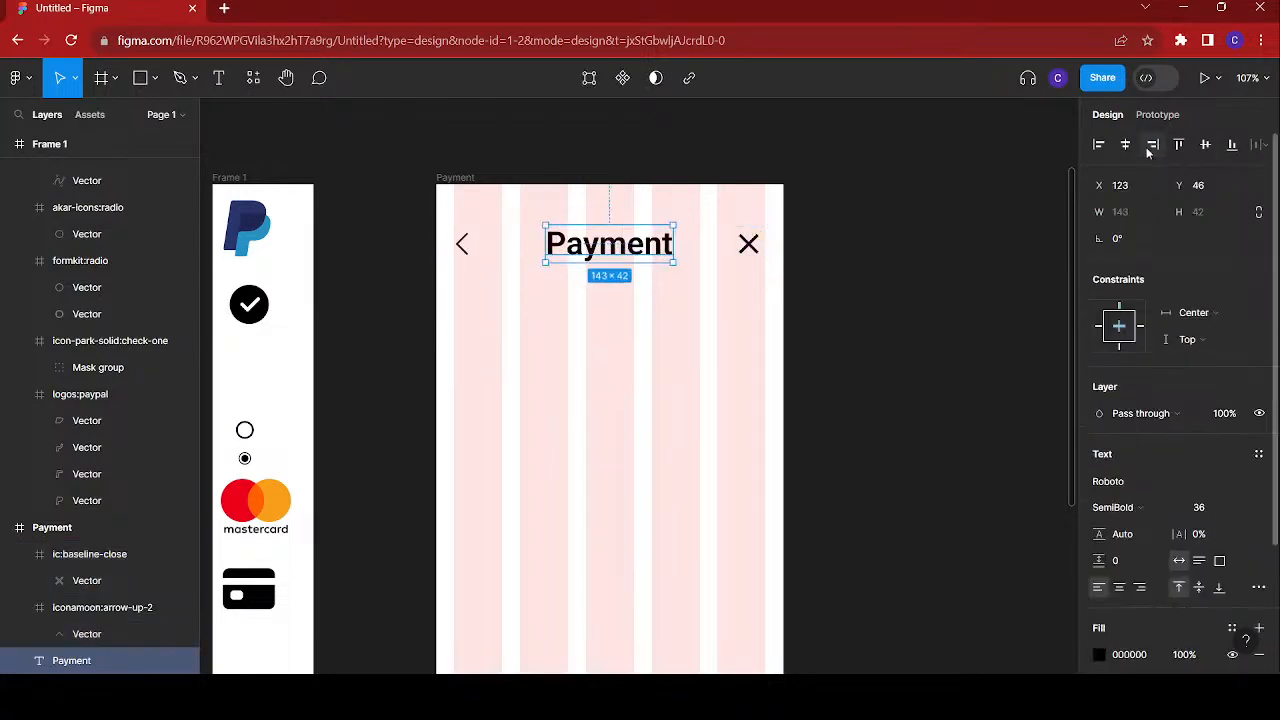
# - Draw a 350 × 95 frame below the header at X 20, Y 148, spanning the full width of the column grid
pyautogui.scroll(-2, 632, 311)
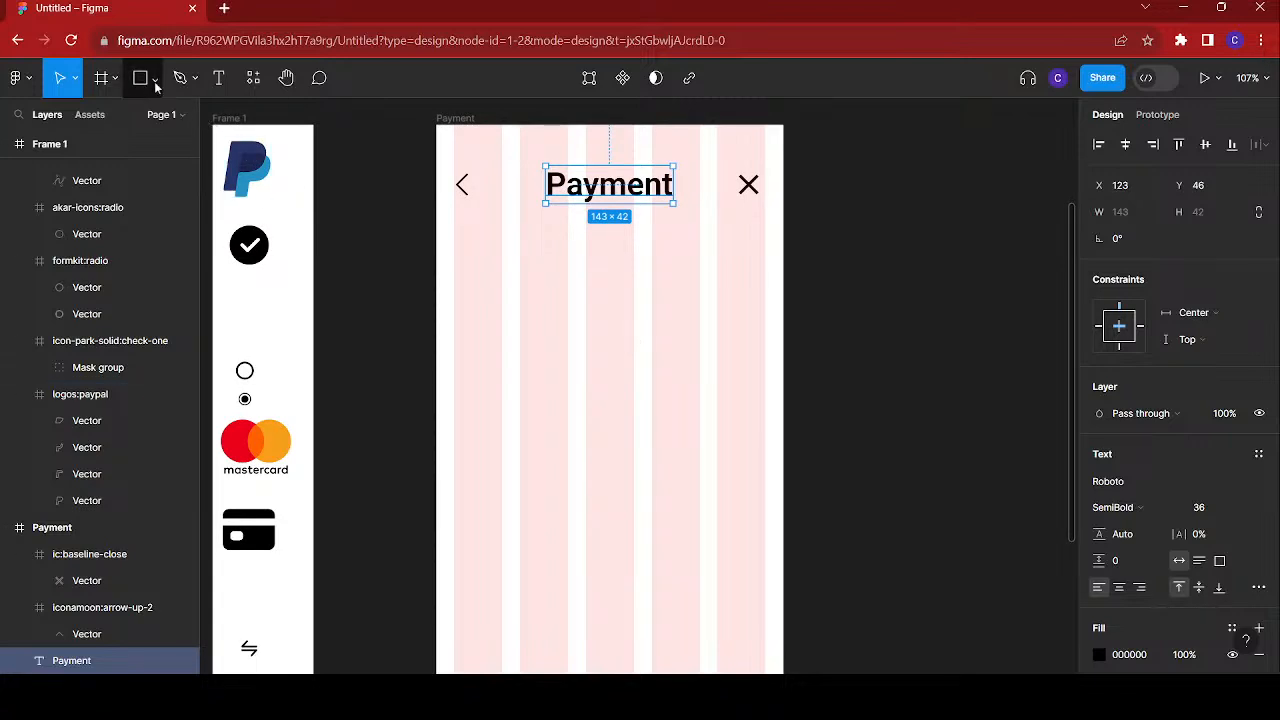
pyautogui.click(103, 79)
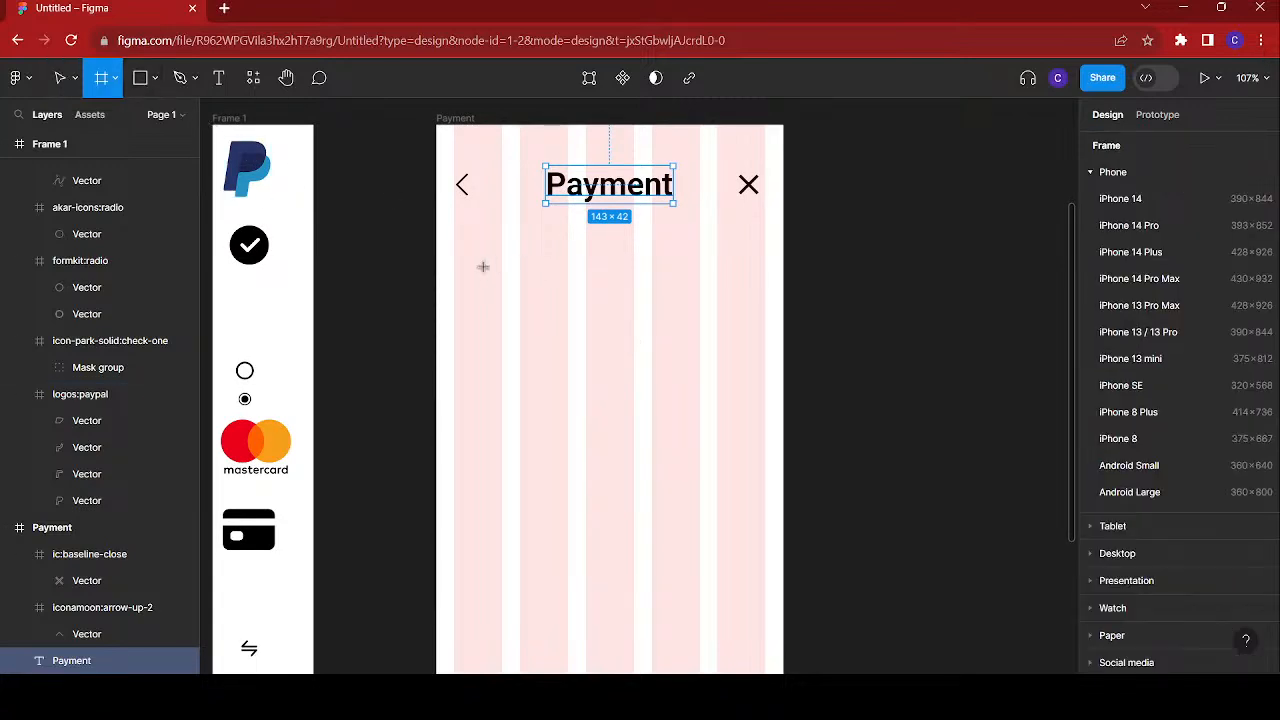
pyautogui.moveTo(461, 258); pyautogui.dragTo(765, 330)
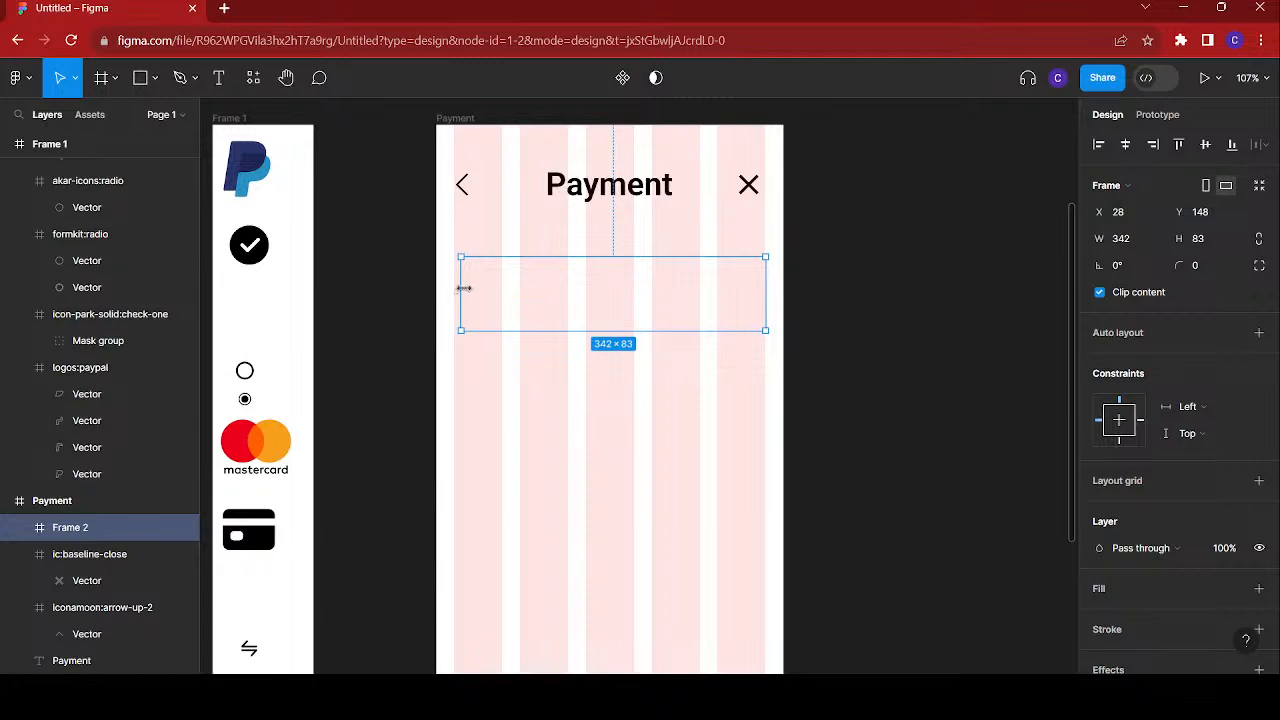
pyautogui.moveTo(462, 288); pyautogui.dragTo(453, 288)
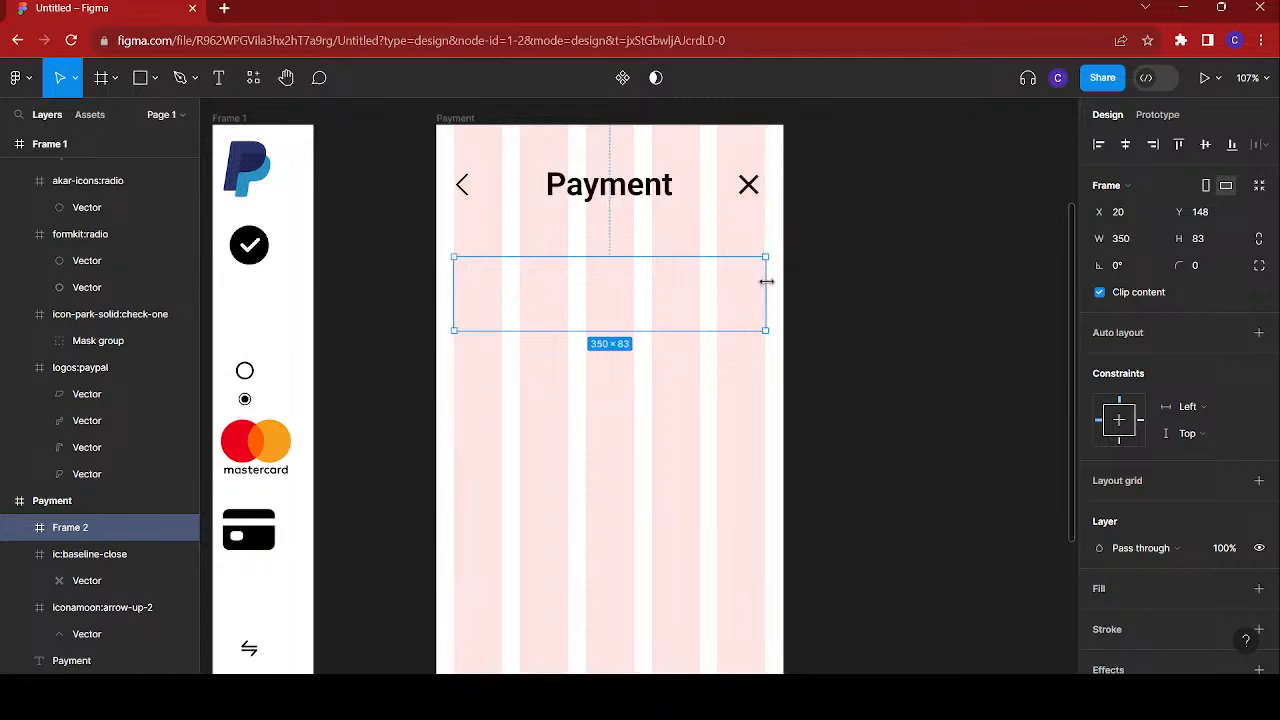
pyautogui.moveTo(661, 334); pyautogui.dragTo(663, 352)
pyautogui.scroll(-5, 666, 357)
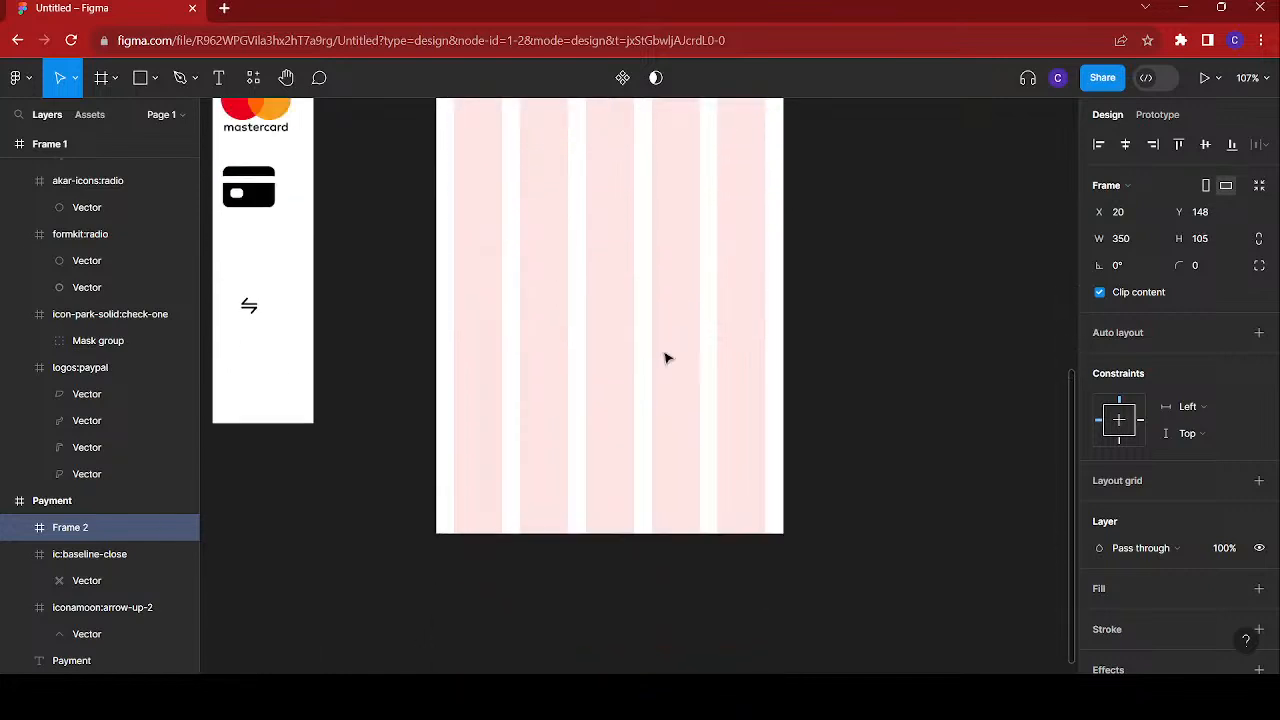
pyautogui.scroll(5, 666, 357)
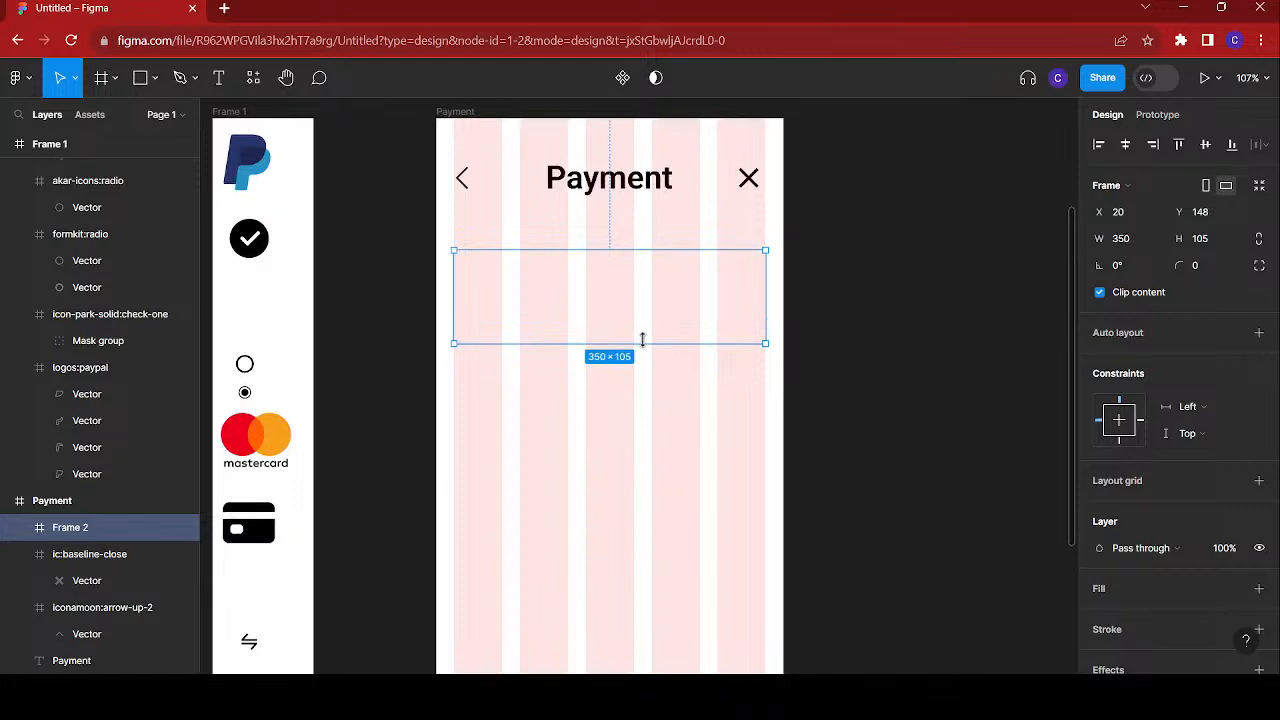
pyautogui.moveTo(642, 343); pyautogui.dragTo(642, 334)
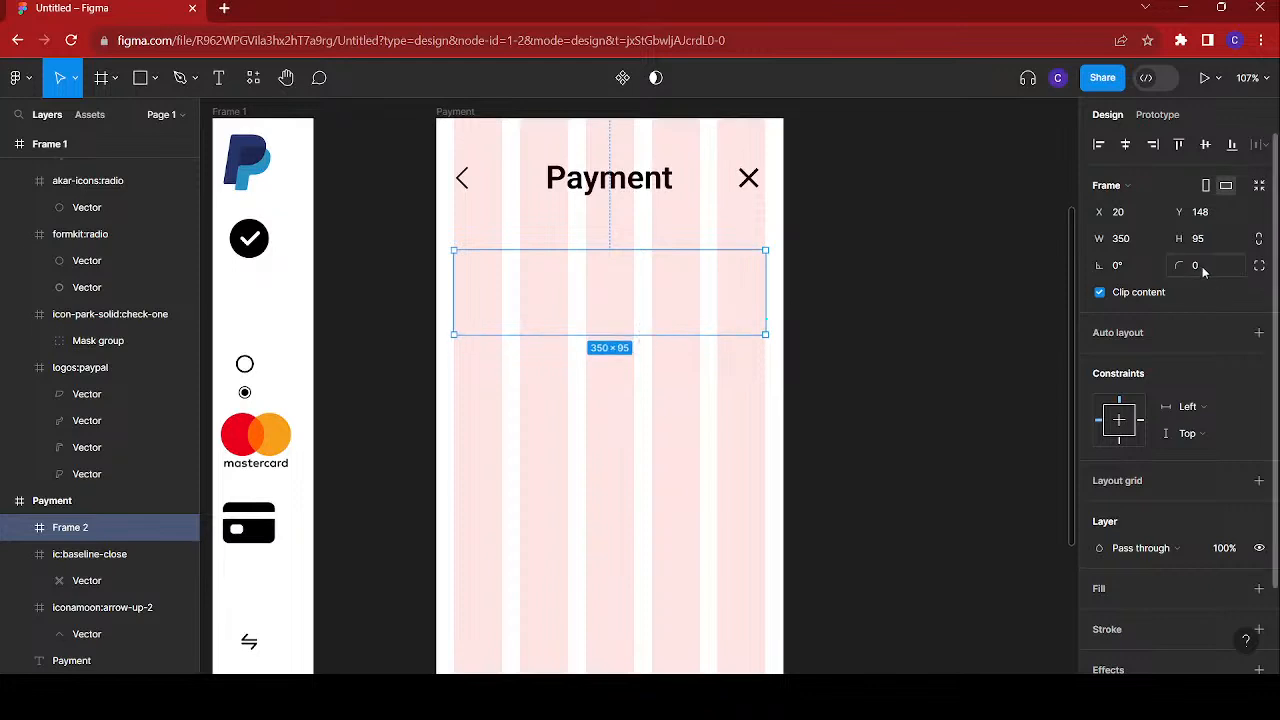
# - Add a black inside stroke with a thickness of 2 to the new frame below the header
pyautogui.scroll(-3, 1144, 488)
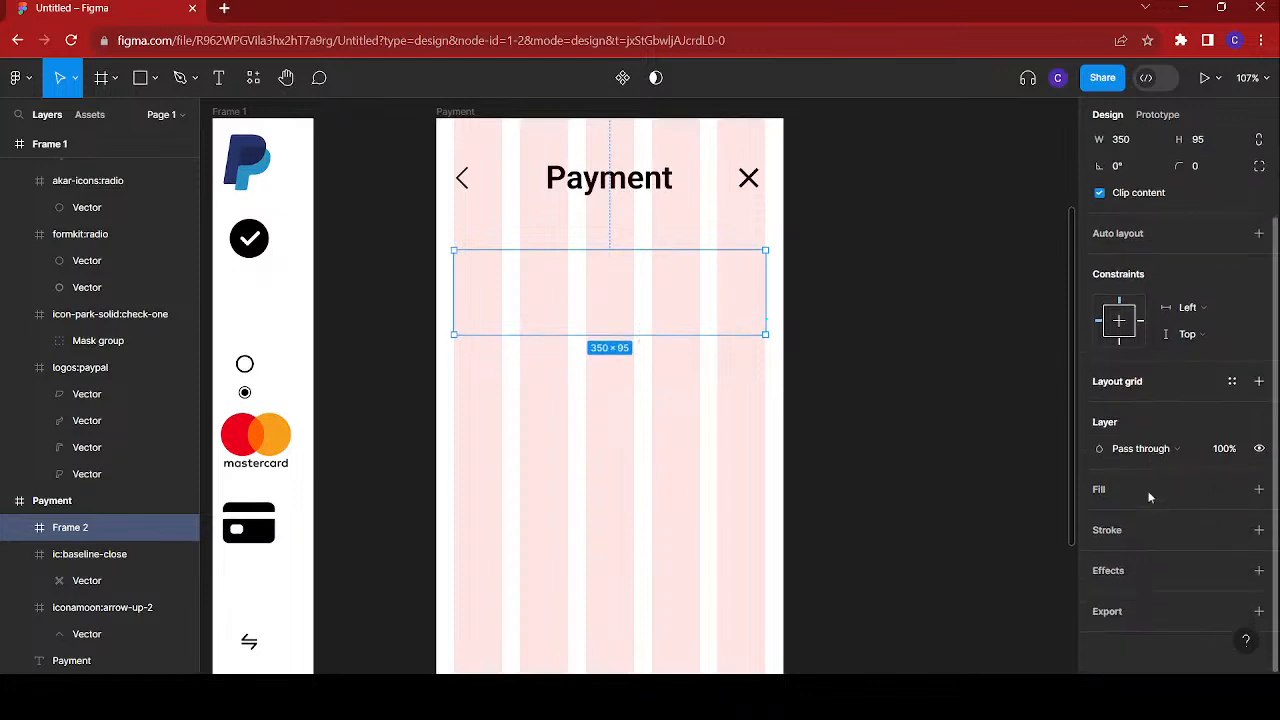
pyautogui.click(1259, 530)
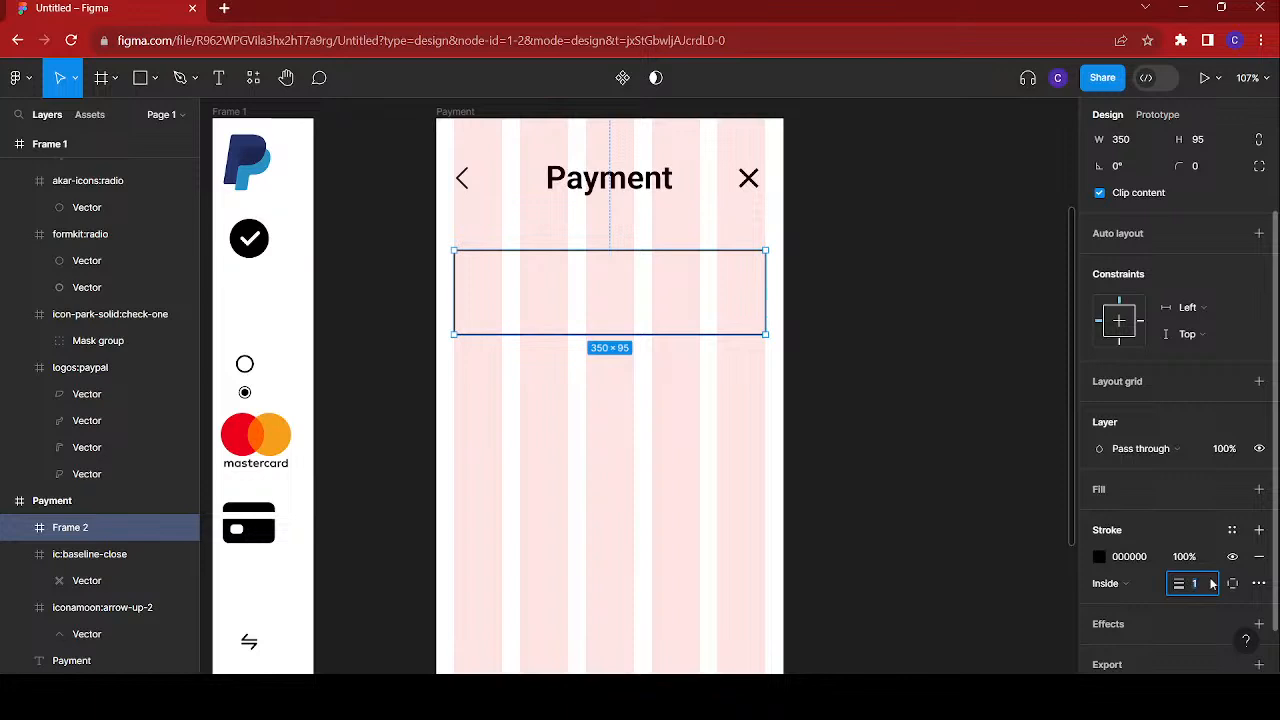
pyautogui.press('Return')
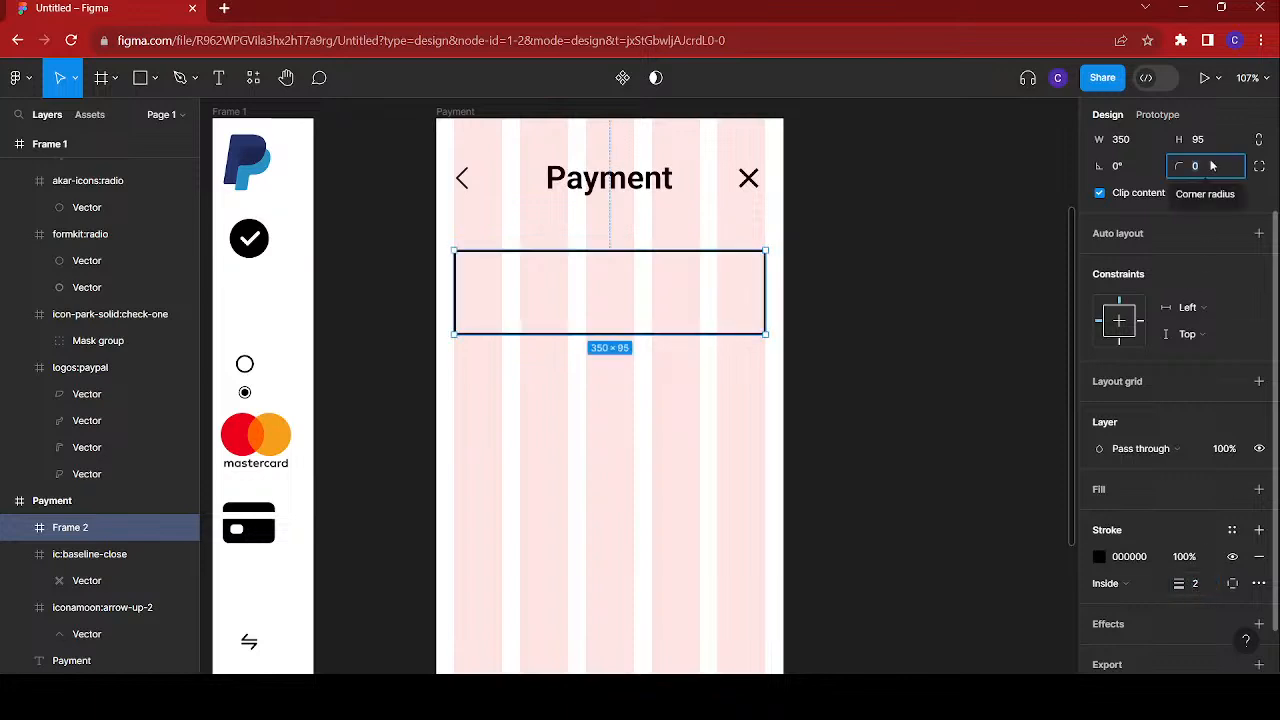
# - Round the outlined frame's corners, trying a radius of 30 and then settling on 25
pyautogui.write('30')
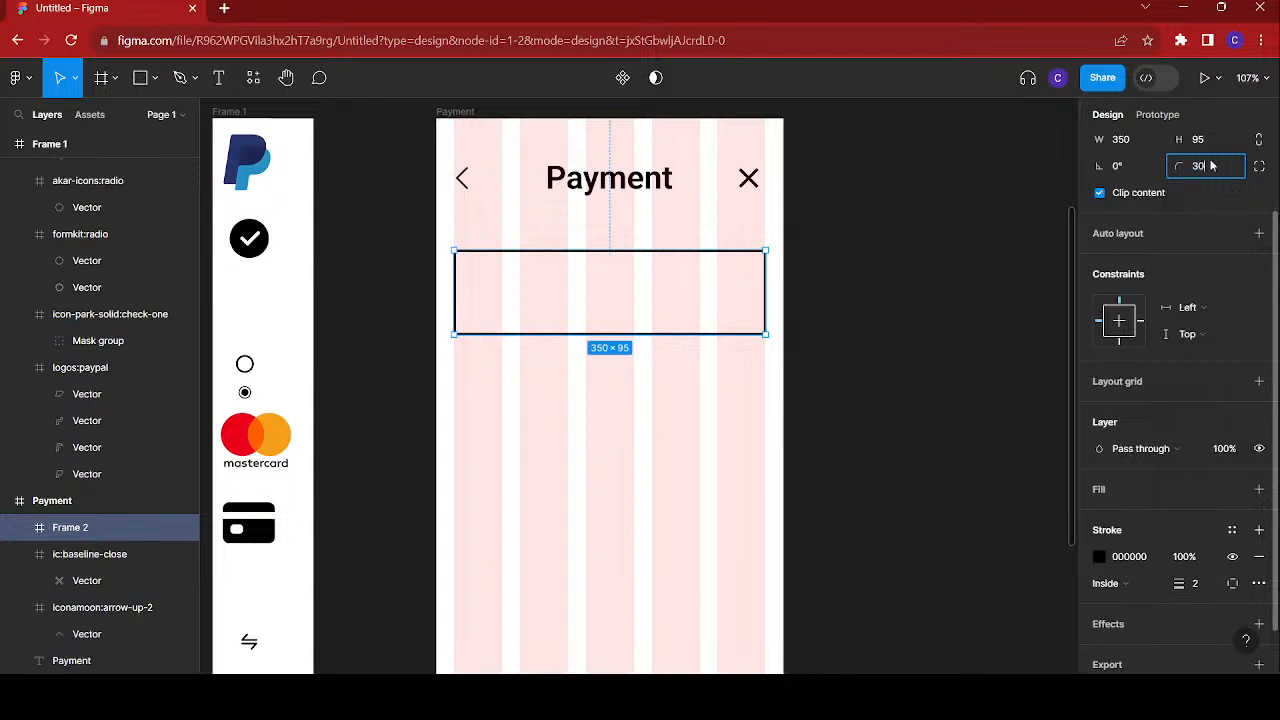
pyautogui.press('Return')
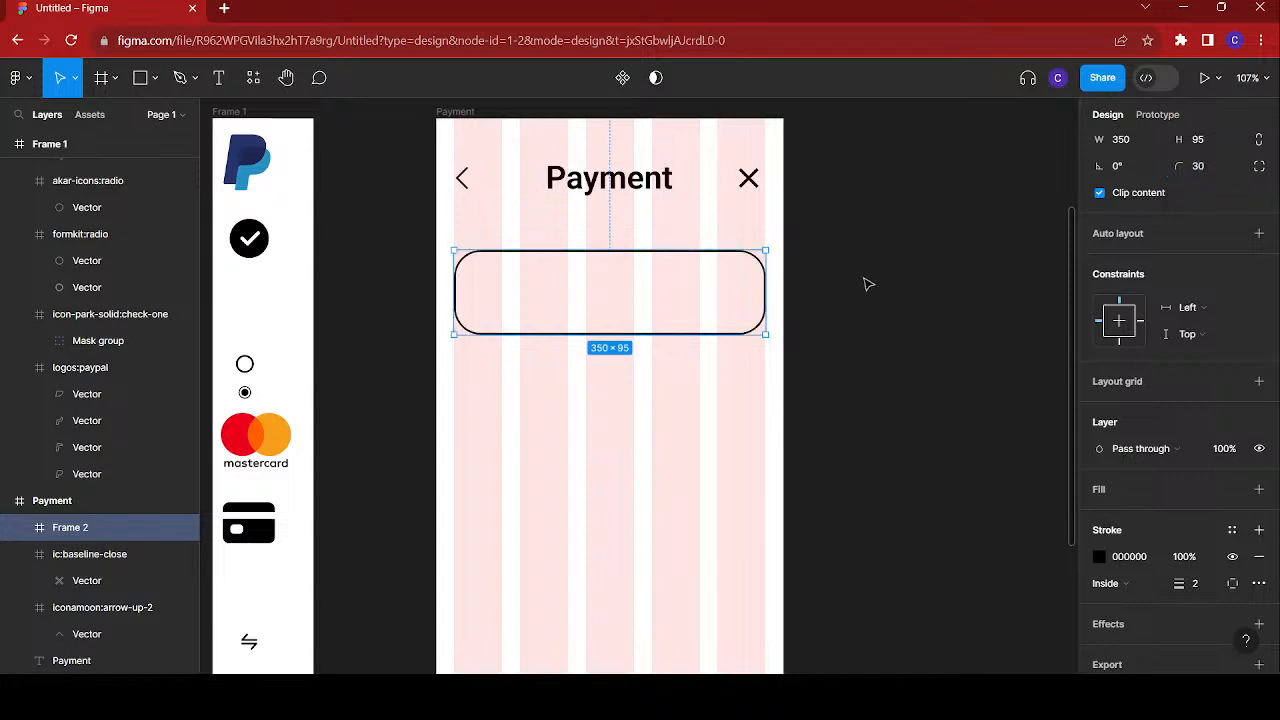
pyautogui.click(1205, 173)
pyautogui.write('25')
pyautogui.press('Return')
# - Reduce the Payment heading's font size to 30 and center the heading horizontally in the Payment frame
pyautogui.hscroll(-2, 489, 237)
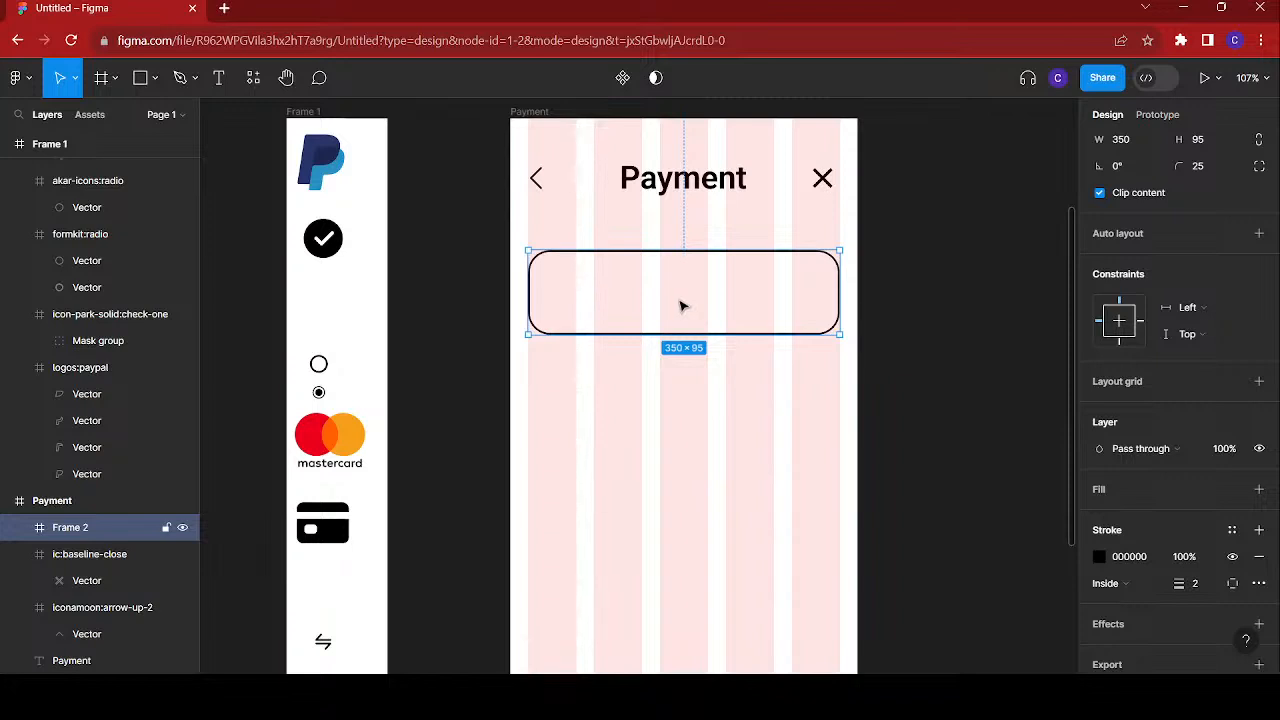
pyautogui.scroll(1, 720, 289)
pyautogui.hscroll(2, 720, 289)
pyautogui.scroll(2, 721, 289)
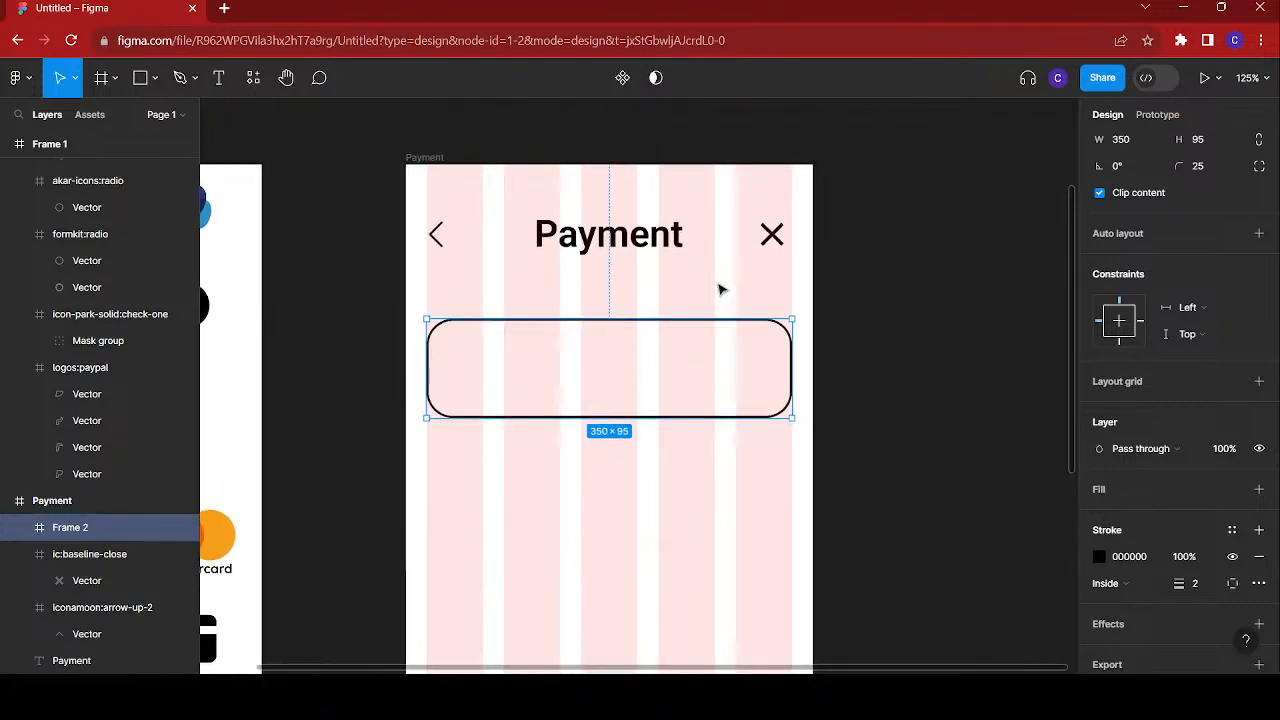
pyautogui.doubleClick(604, 236)
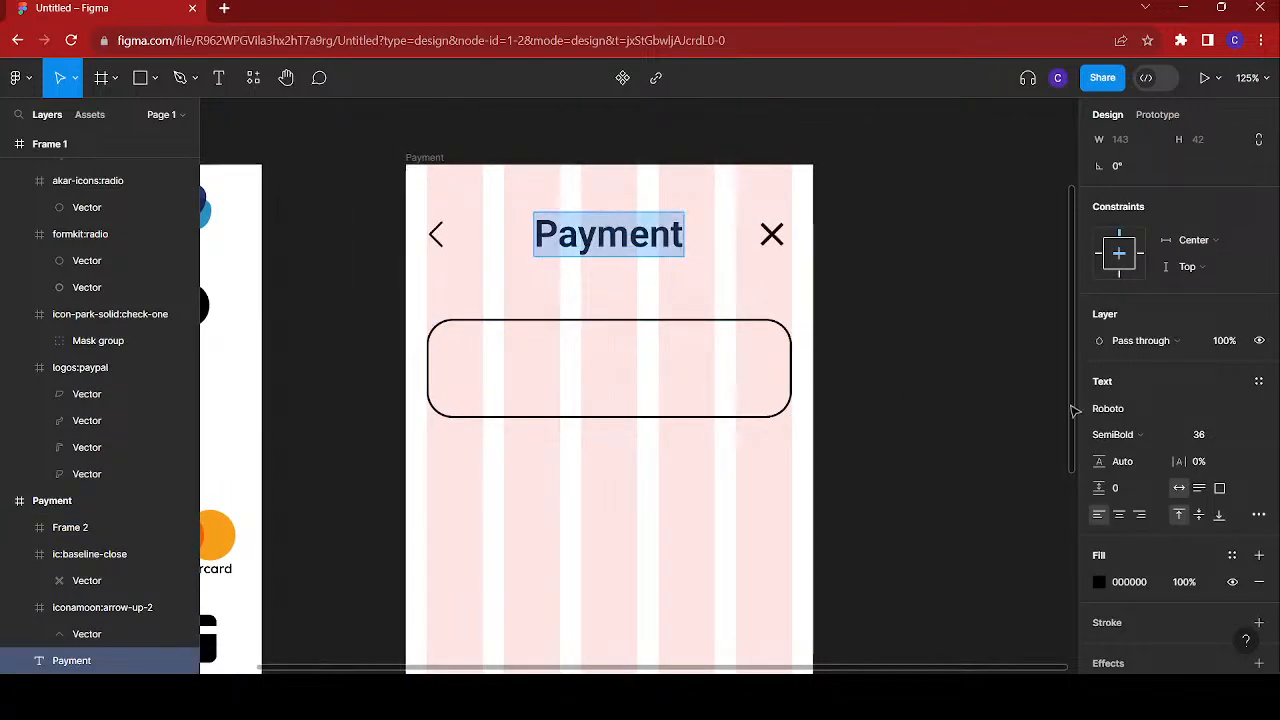
pyautogui.click(1208, 436)
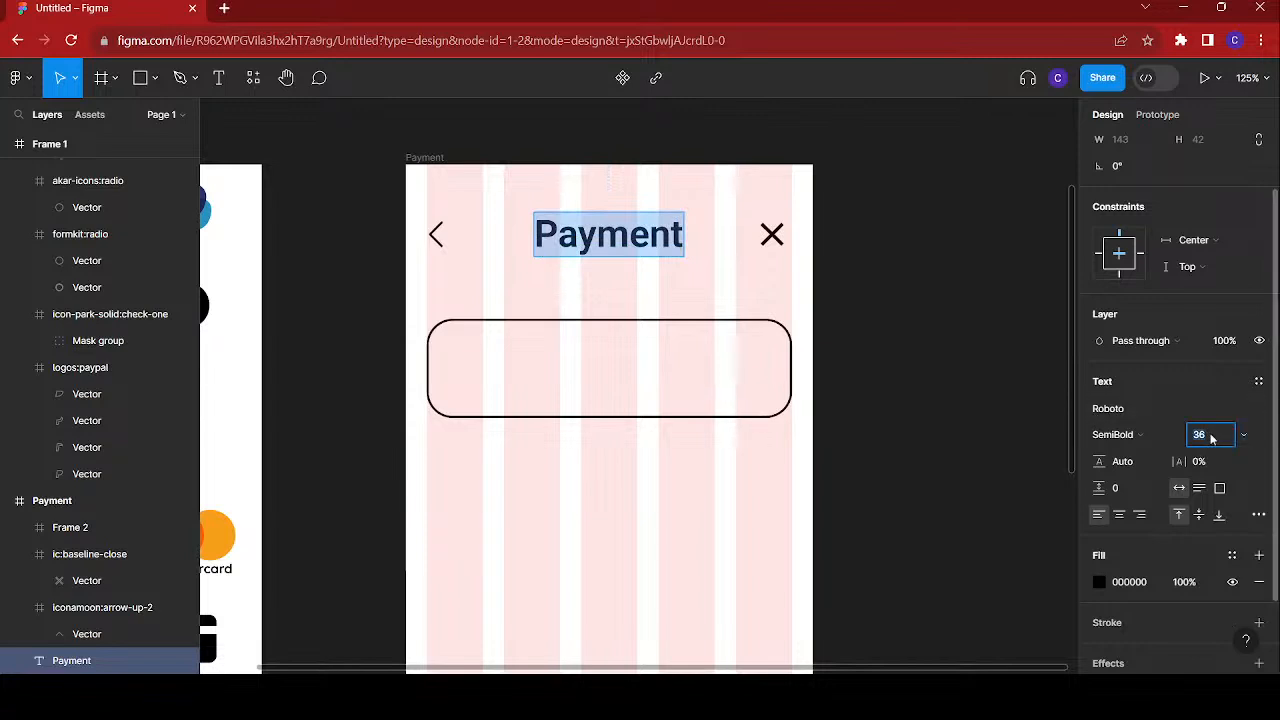
pyautogui.write('30')
pyautogui.press('Return')
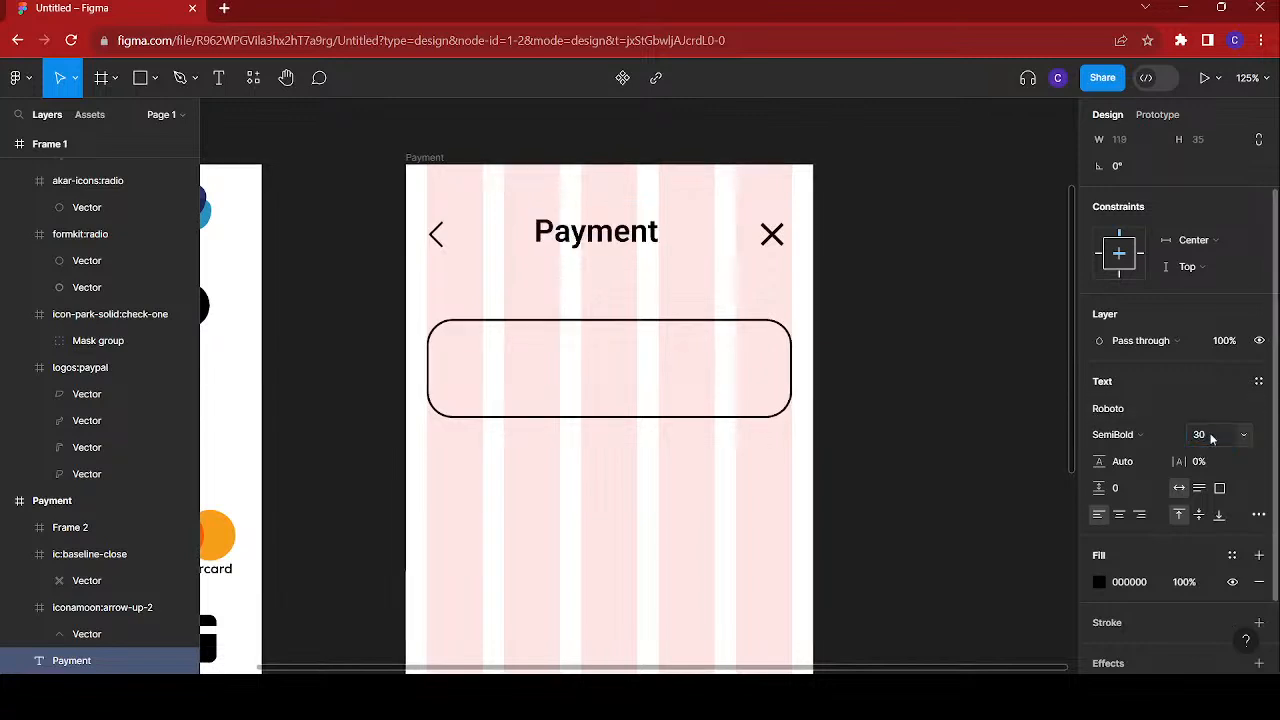
pyautogui.press('Escape')
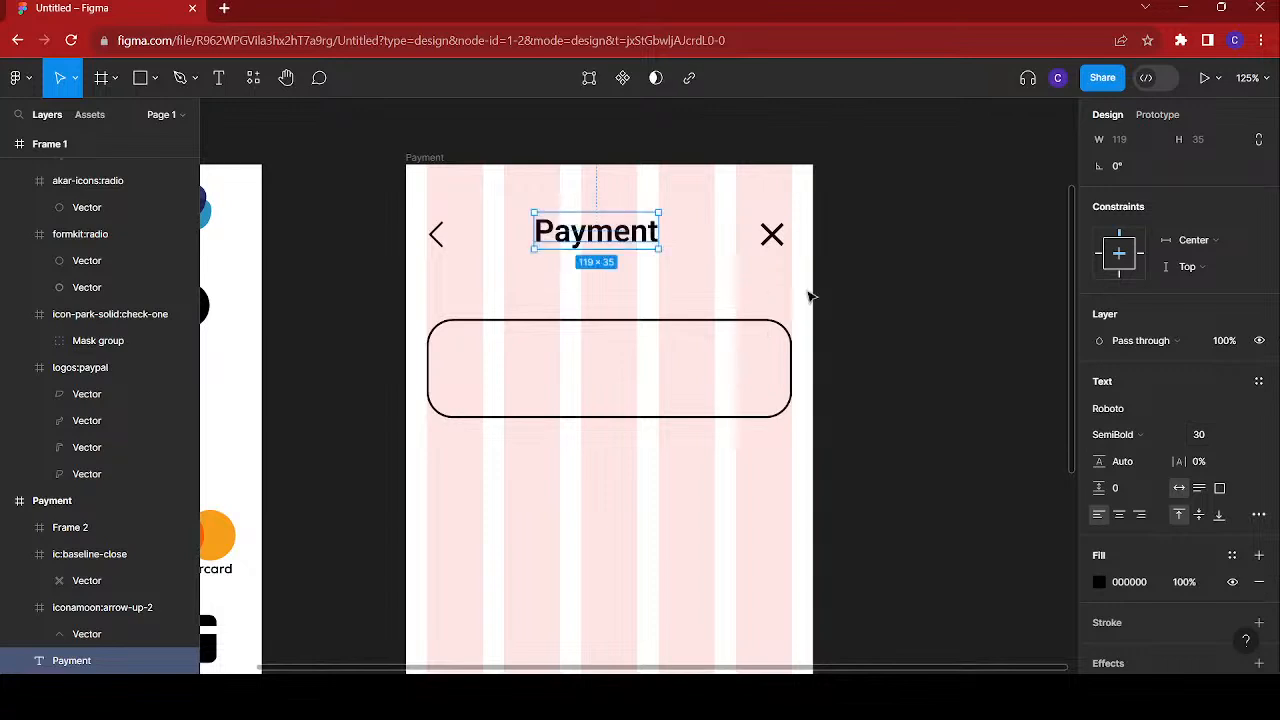
pyautogui.click(1126, 150)
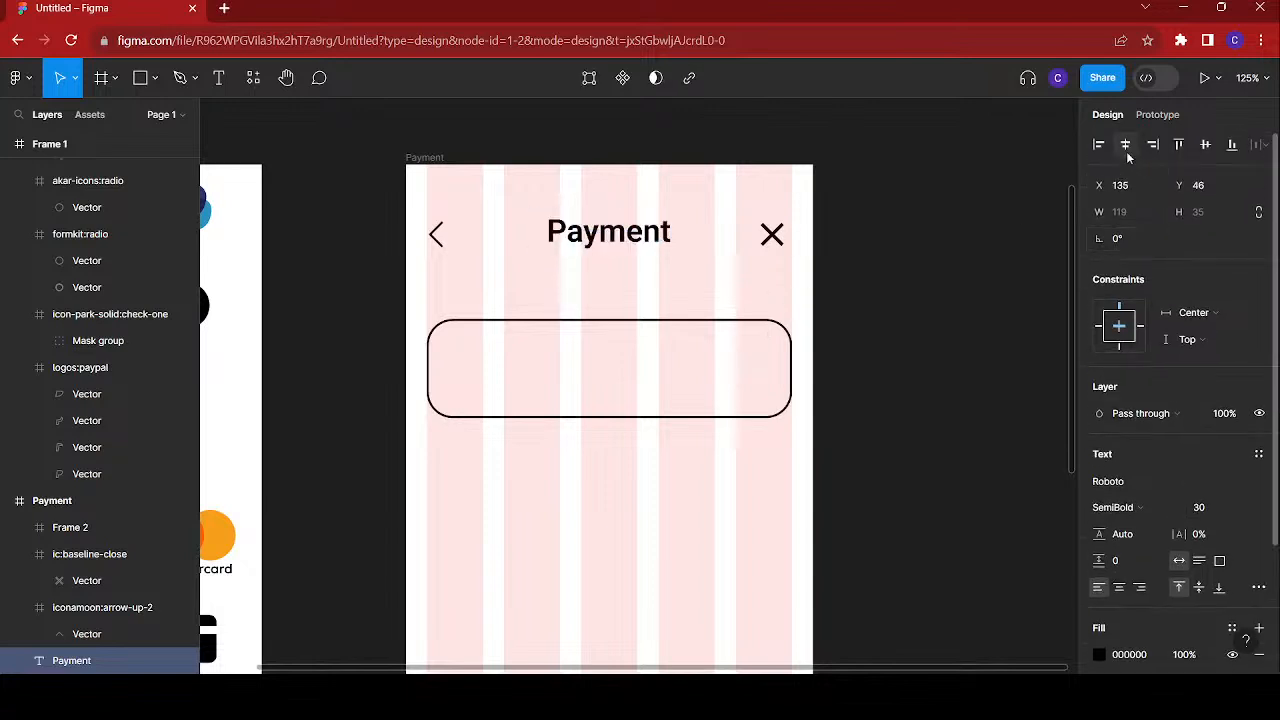
# - Nudge the Payment heading down to Y 47
pyautogui.press('Down')
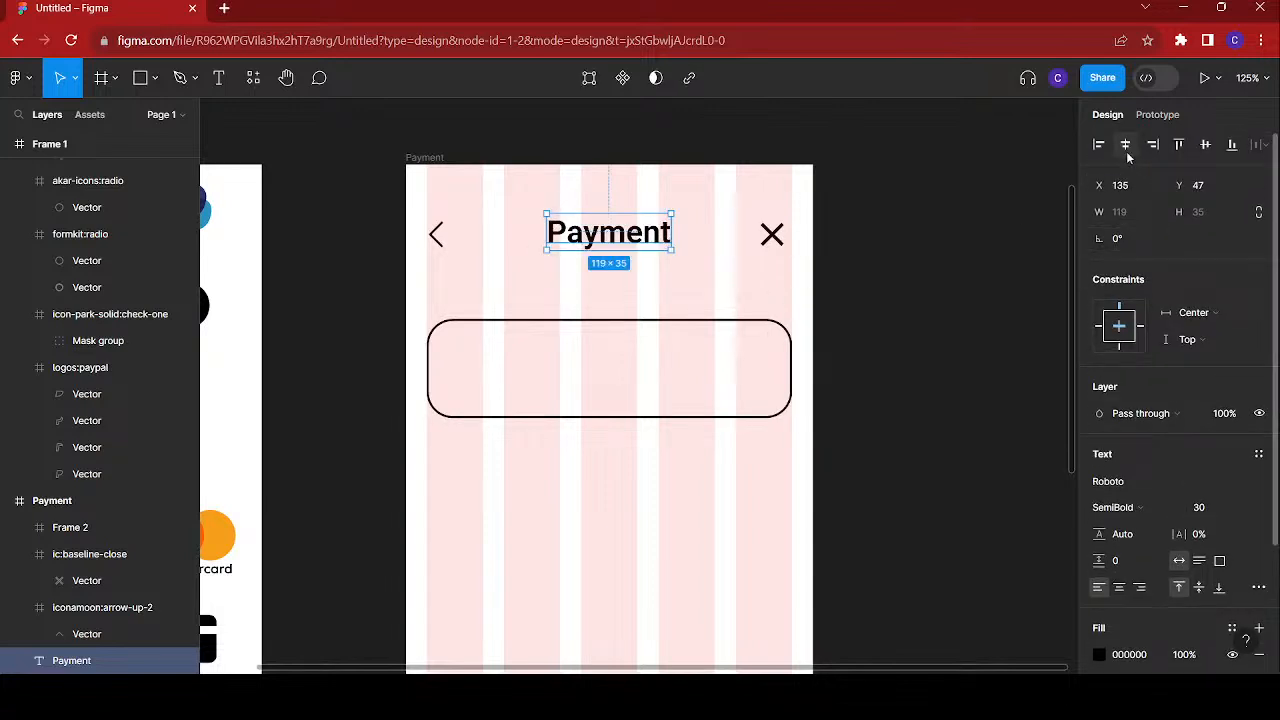
# - Move the card icon from Frame 1 into the start of the outlined frame and resize it proportionally to 30 × 30
pyautogui.click(657, 388)
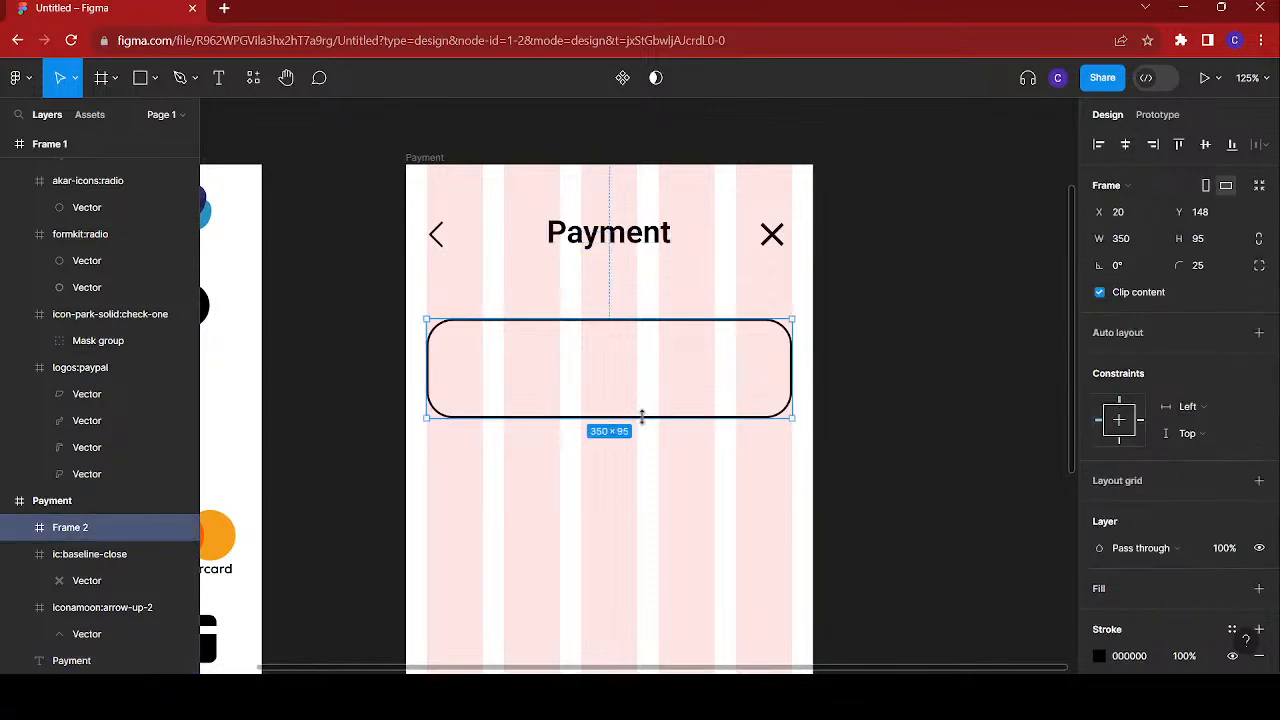
pyautogui.scroll(-5, 641, 418)
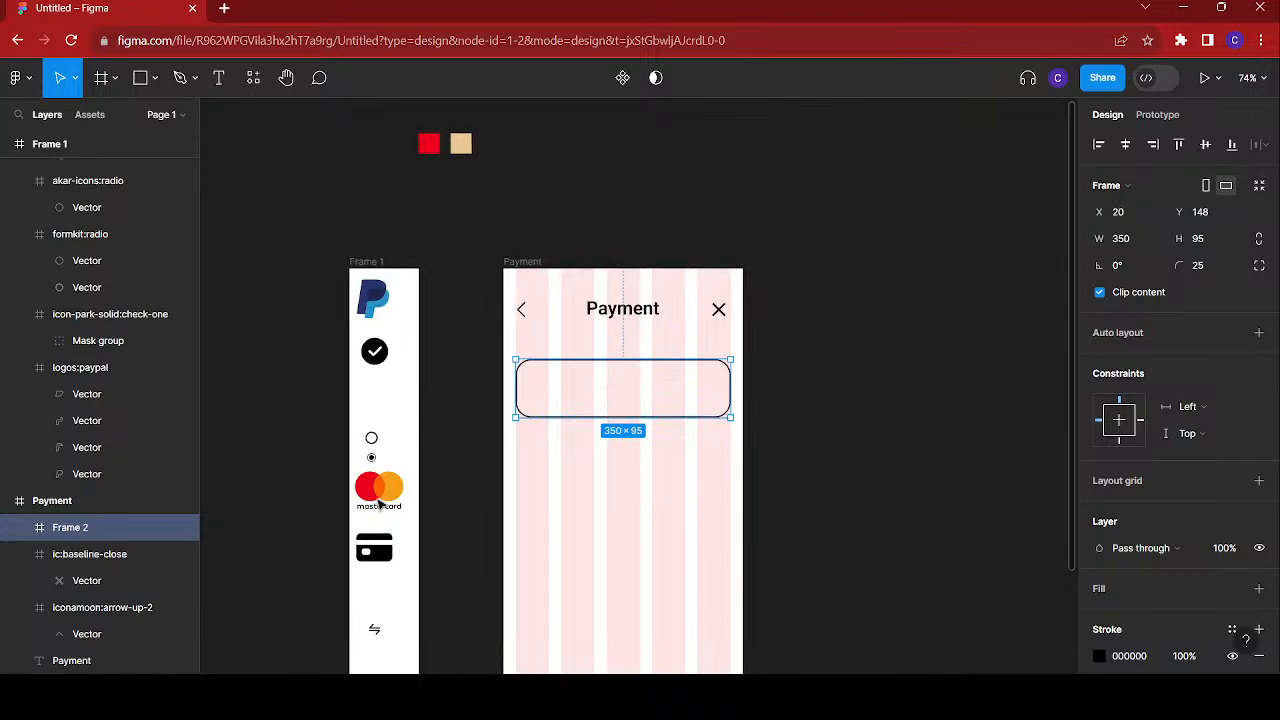
pyautogui.click(378, 550)
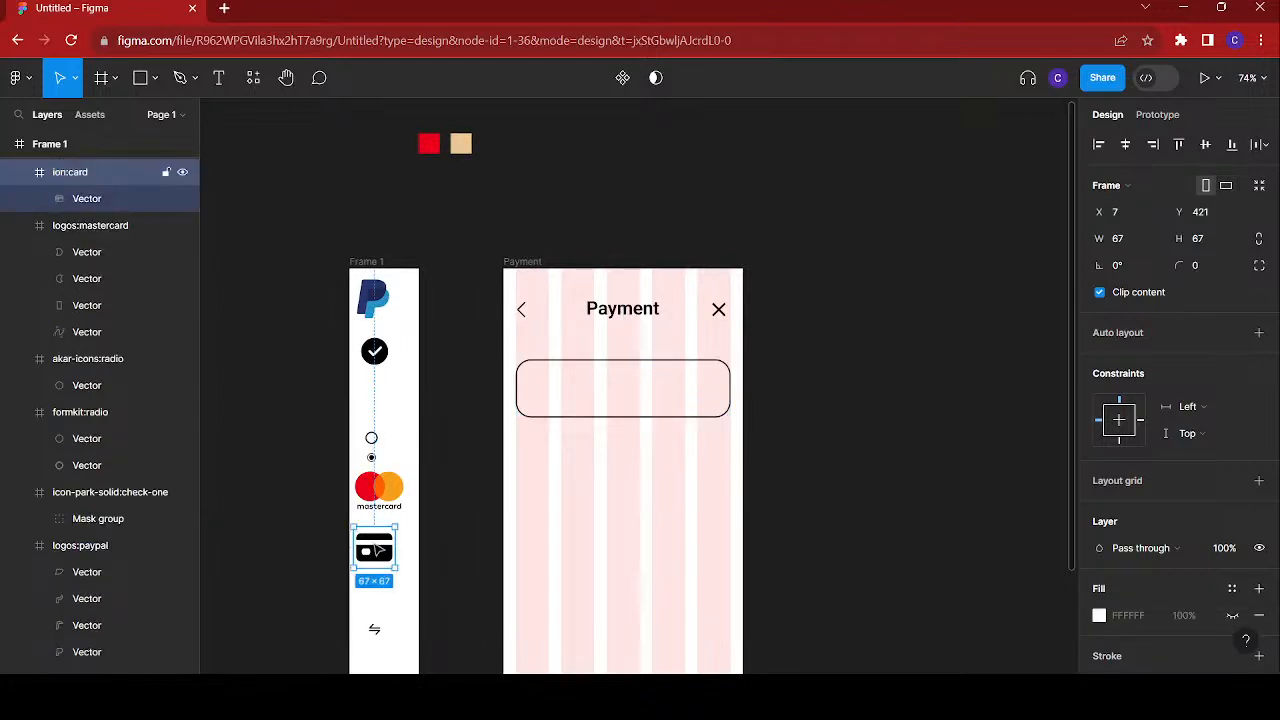
pyautogui.moveTo(378, 550); pyautogui.dragTo(549, 390)
pyautogui.click(1133, 245)
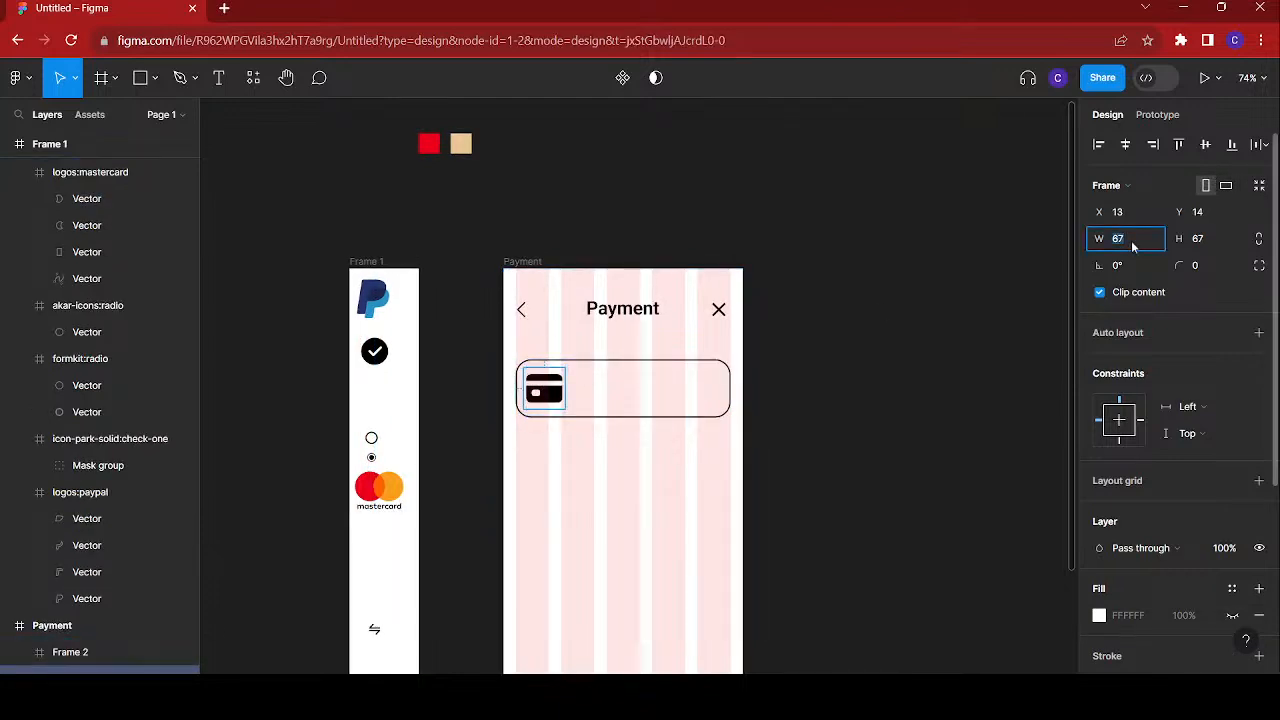
pyautogui.click(1258, 240)
pyautogui.click(1135, 245)
pyautogui.write('30')
pyautogui.press('Return')
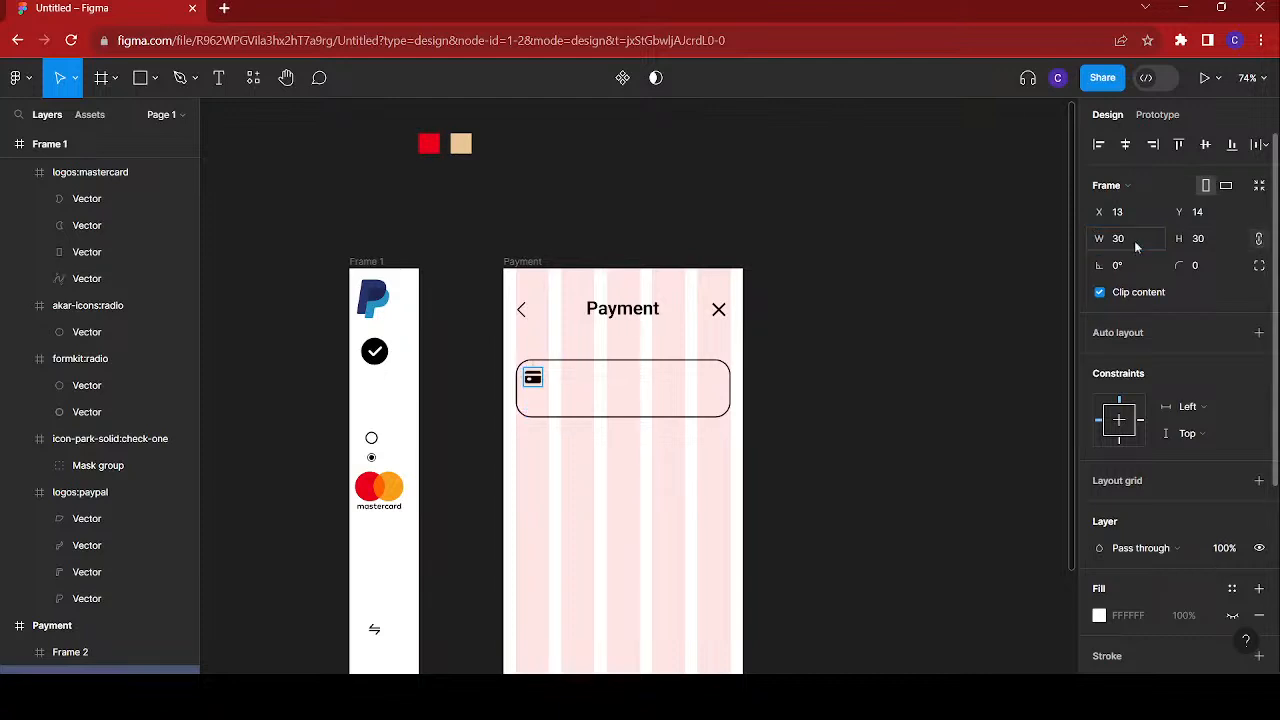
# - Center the card icon vertically in the outlined frame, then nudge it to X 24, Y 34
pyautogui.click(1205, 144)
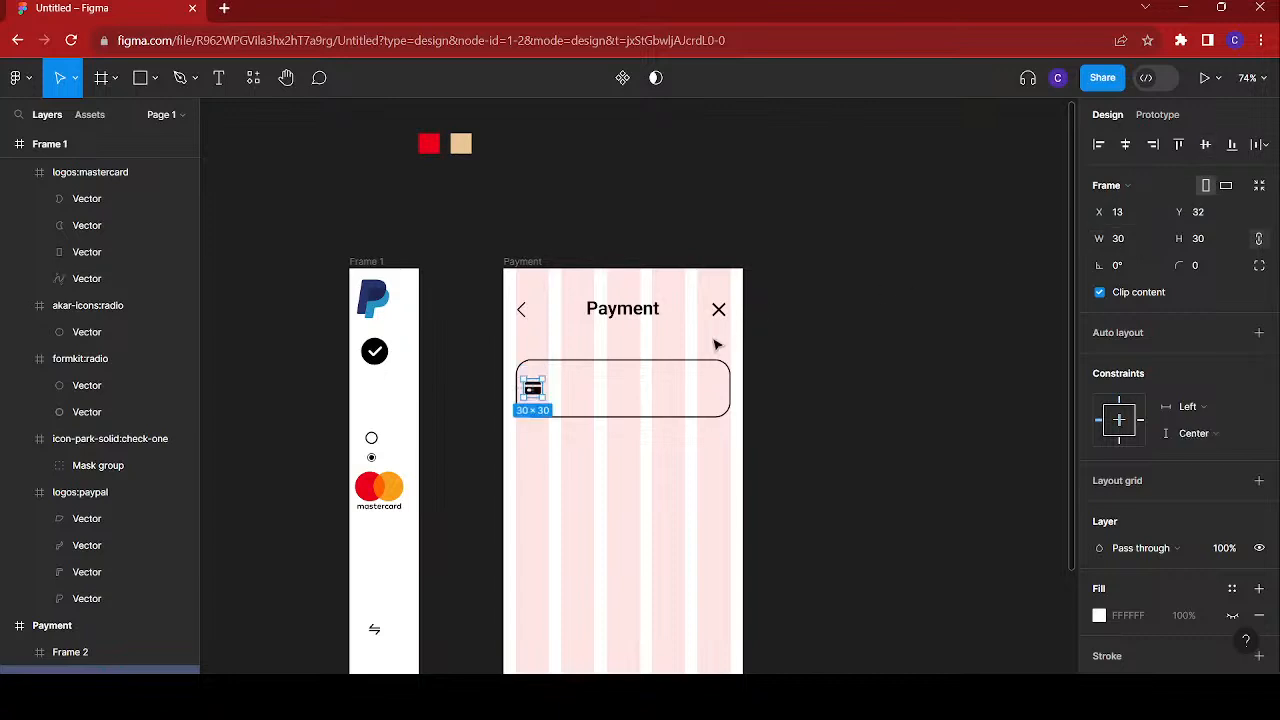
pyautogui.press('Right')
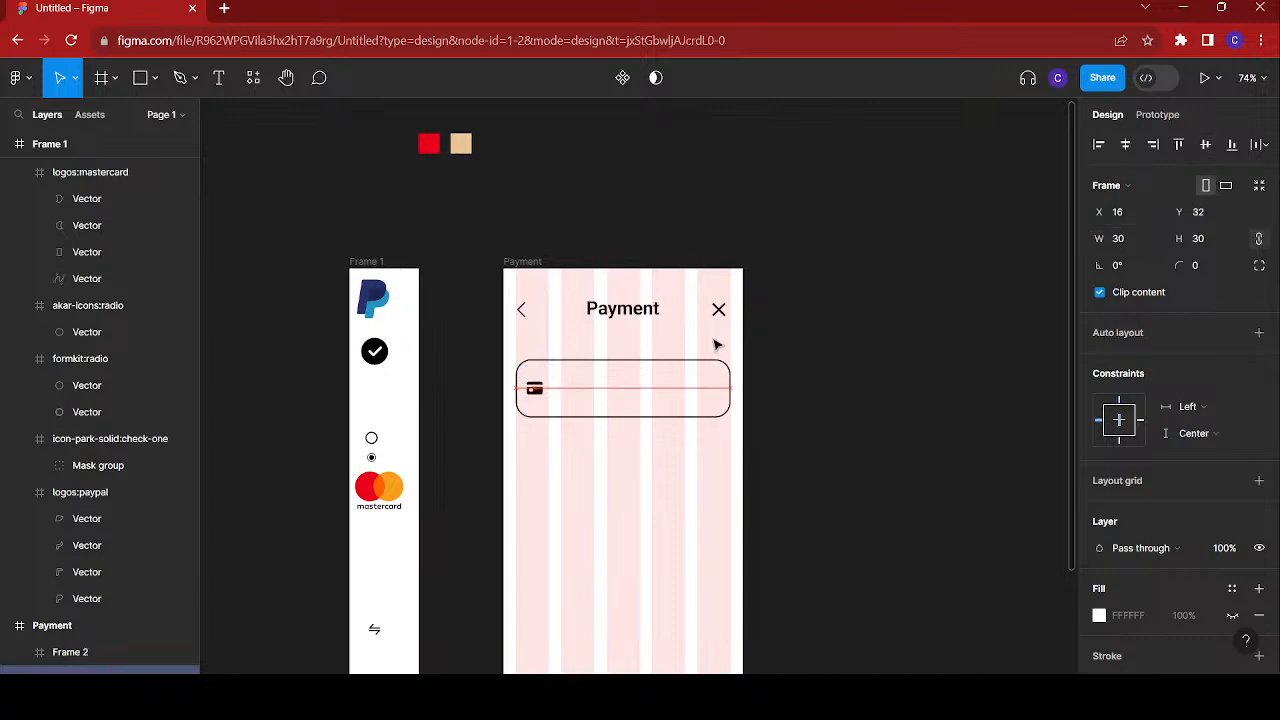
pyautogui.press('Right')
pyautogui.press('Right')
pyautogui.press('Right')
pyautogui.press('Right')
pyautogui.press('Right')
pyautogui.press('Right')
pyautogui.press('Right')
pyautogui.press('Down')
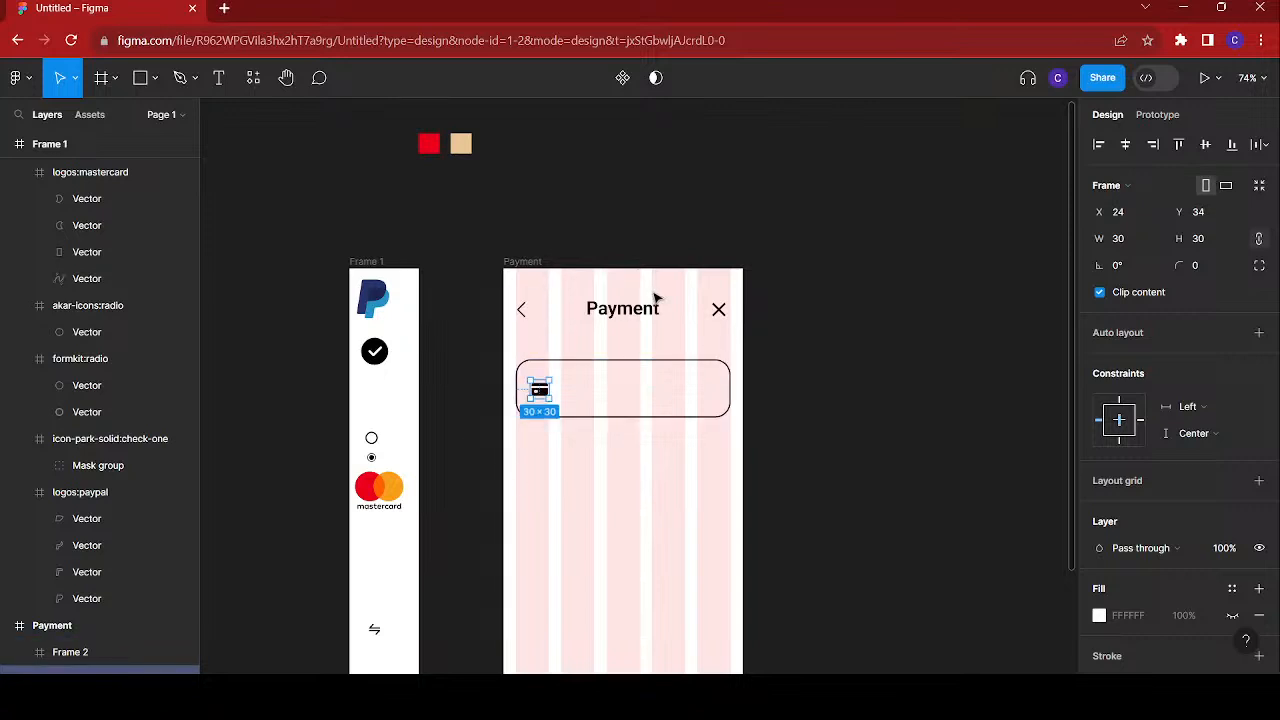
# - Move the empty radio icon from Frame 1 into the far end of the outlined frame and resize it proportionally to 30 × 30
pyautogui.scroll(2, 632, 391)
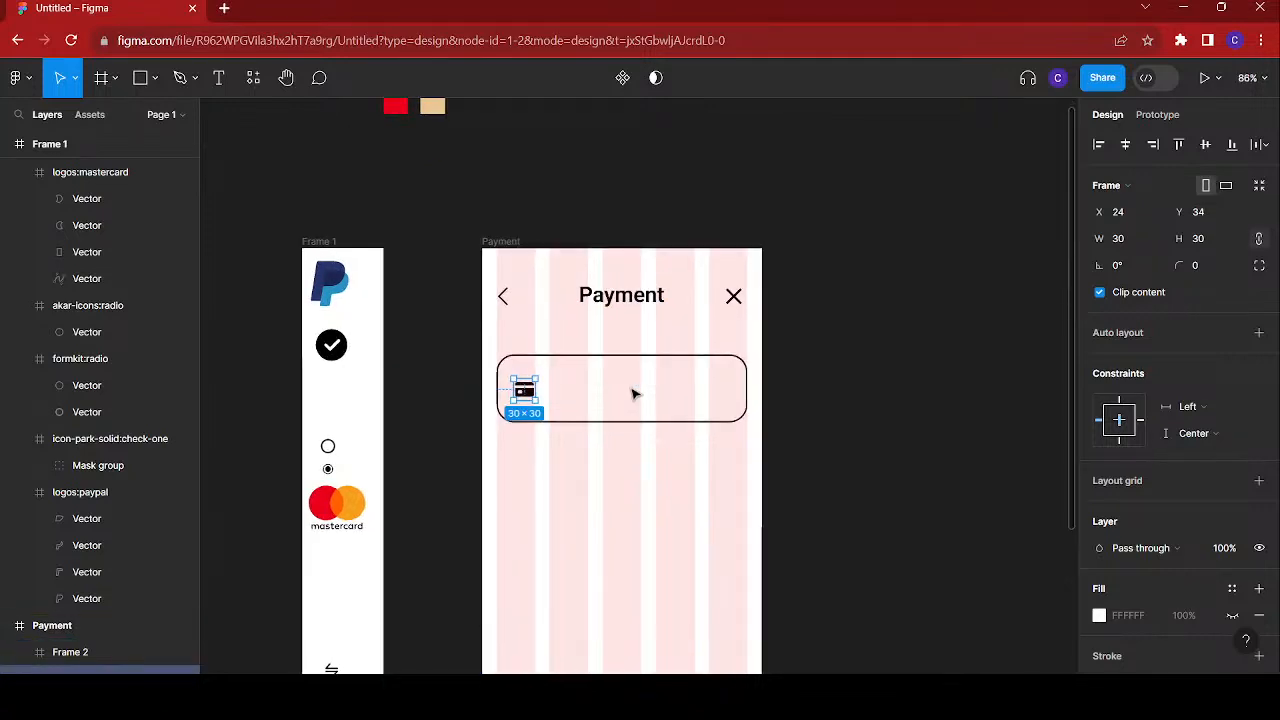
pyautogui.scroll(-3, 633, 394)
pyautogui.scroll(-2, 632, 394)
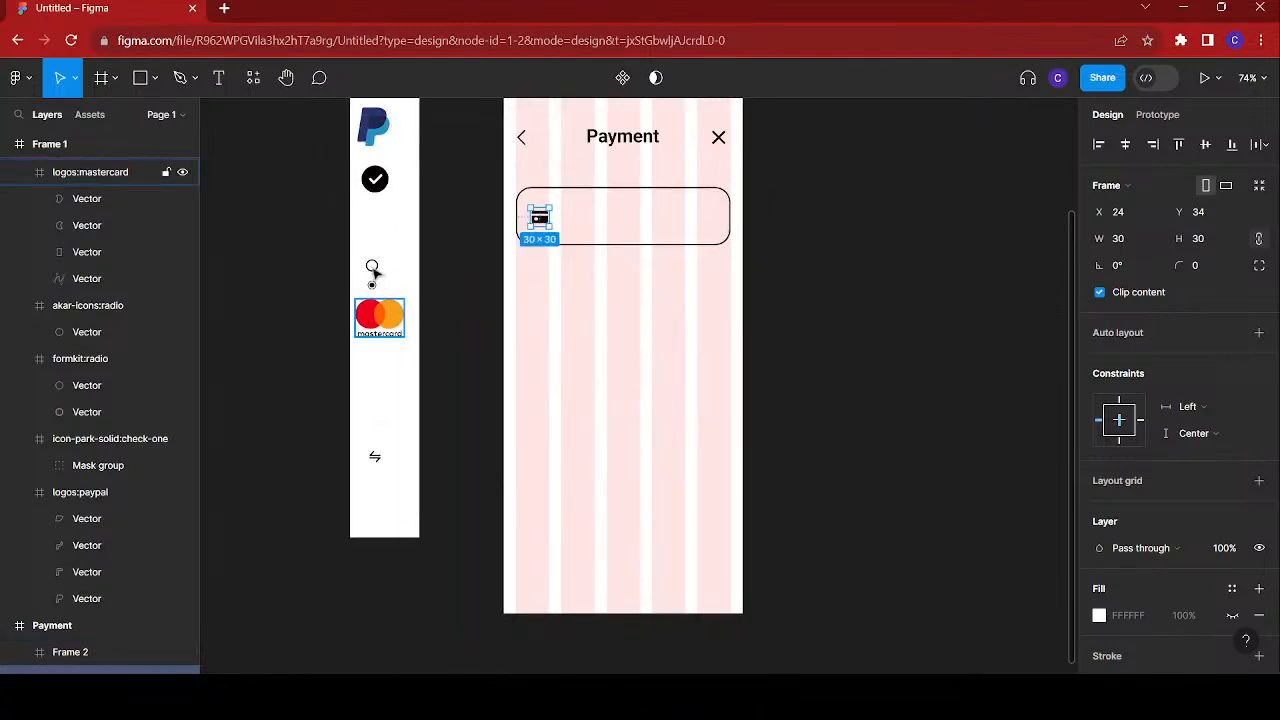
pyautogui.click(371, 265)
pyautogui.moveTo(371, 265); pyautogui.dragTo(703, 220)
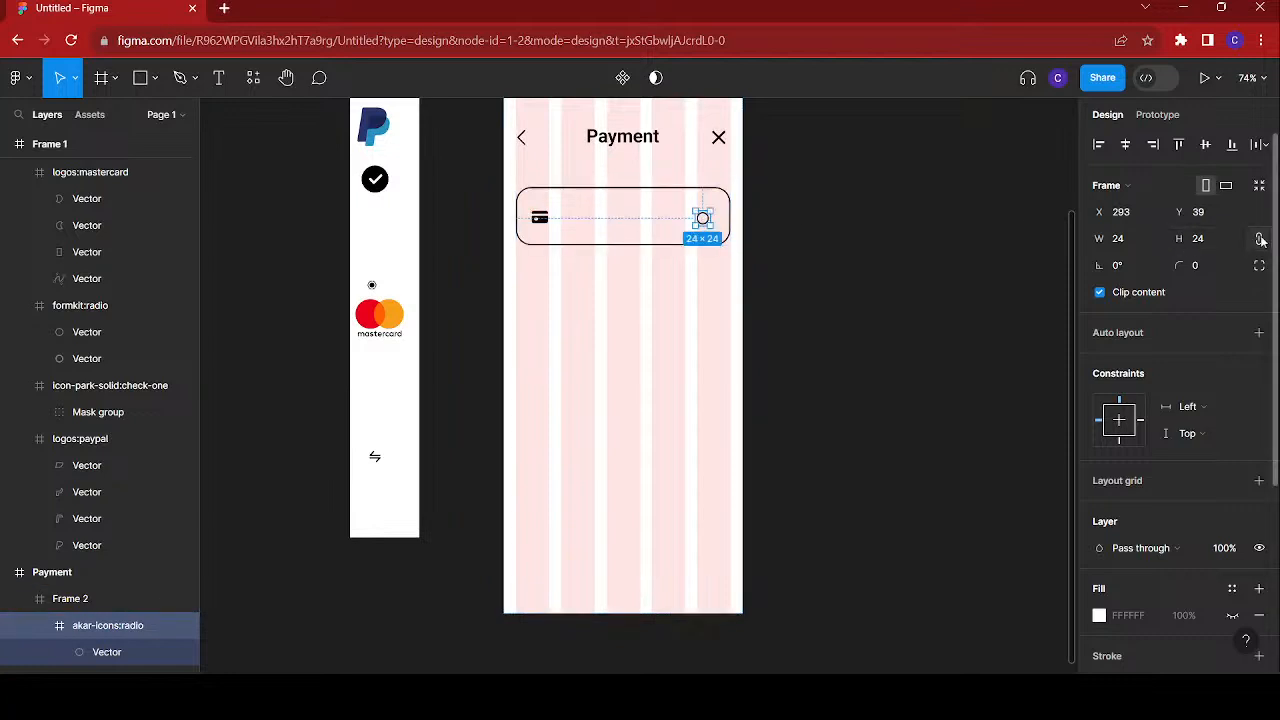
pyautogui.click(1133, 246)
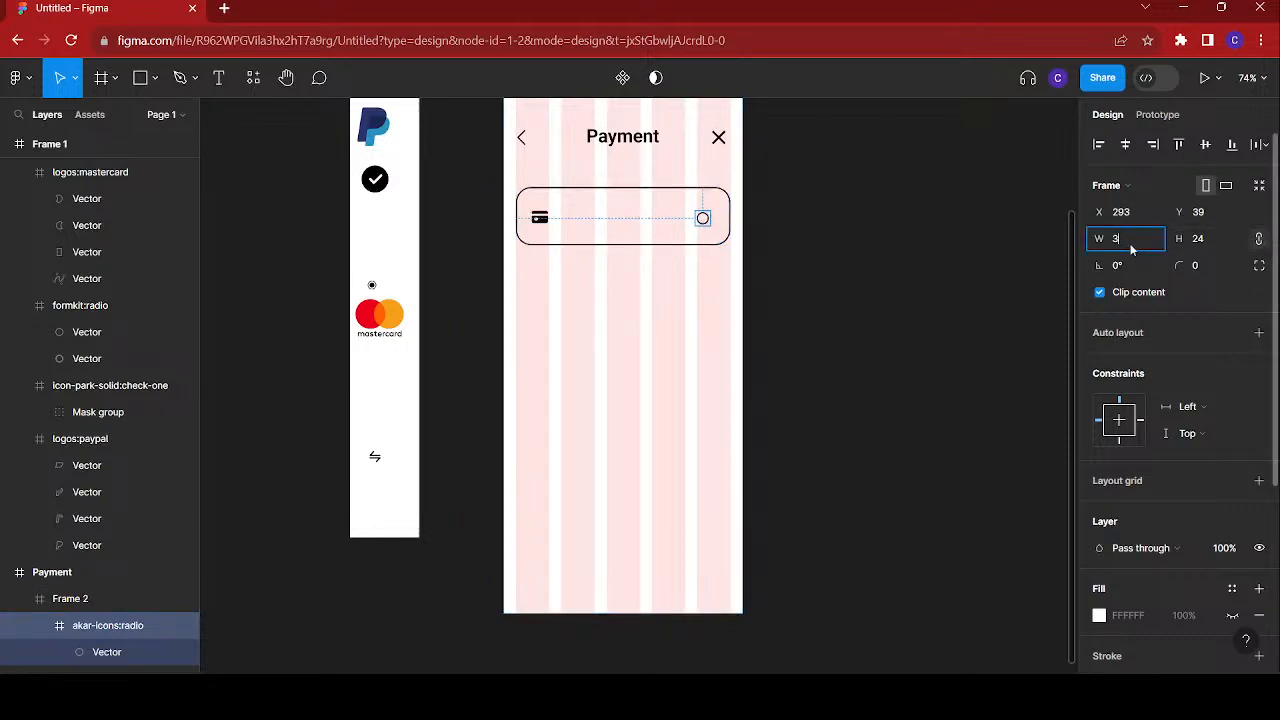
pyautogui.press('Return')
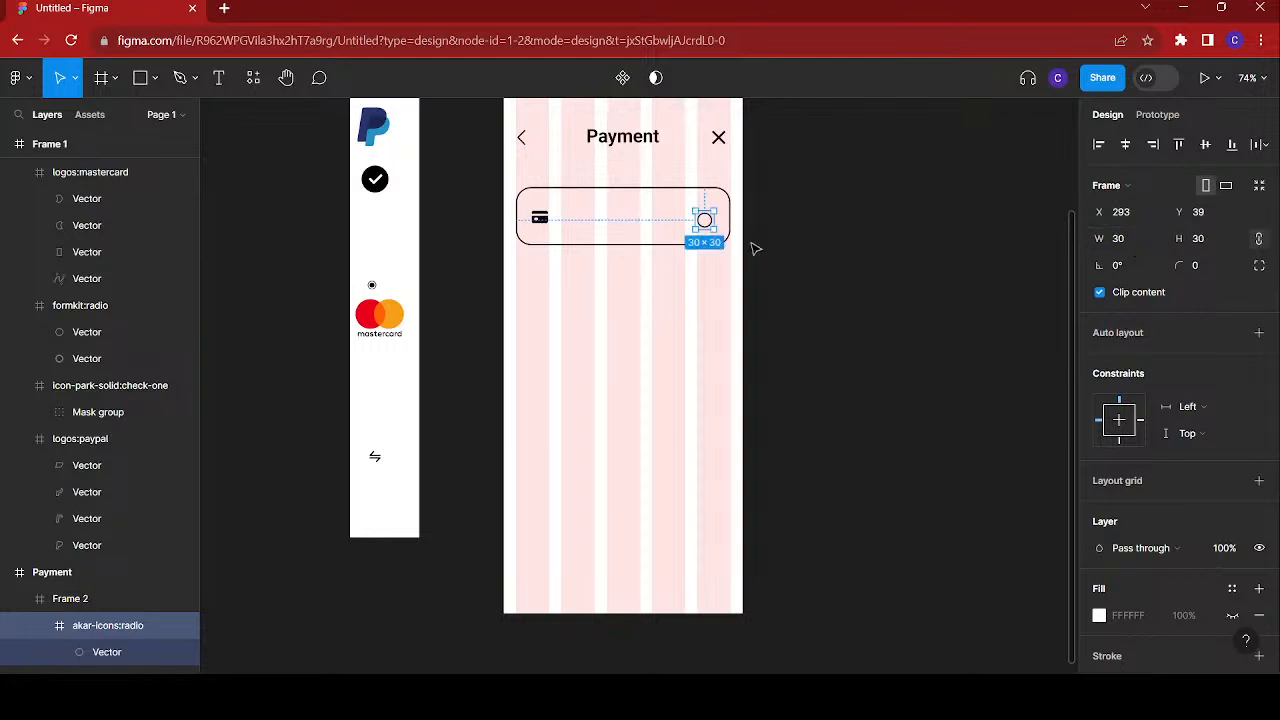
# - Align the radio icon level with the card icon at X 295, Y 34
pyautogui.scroll(5, 591, 220)
pyautogui.scroll(2, 591, 224)
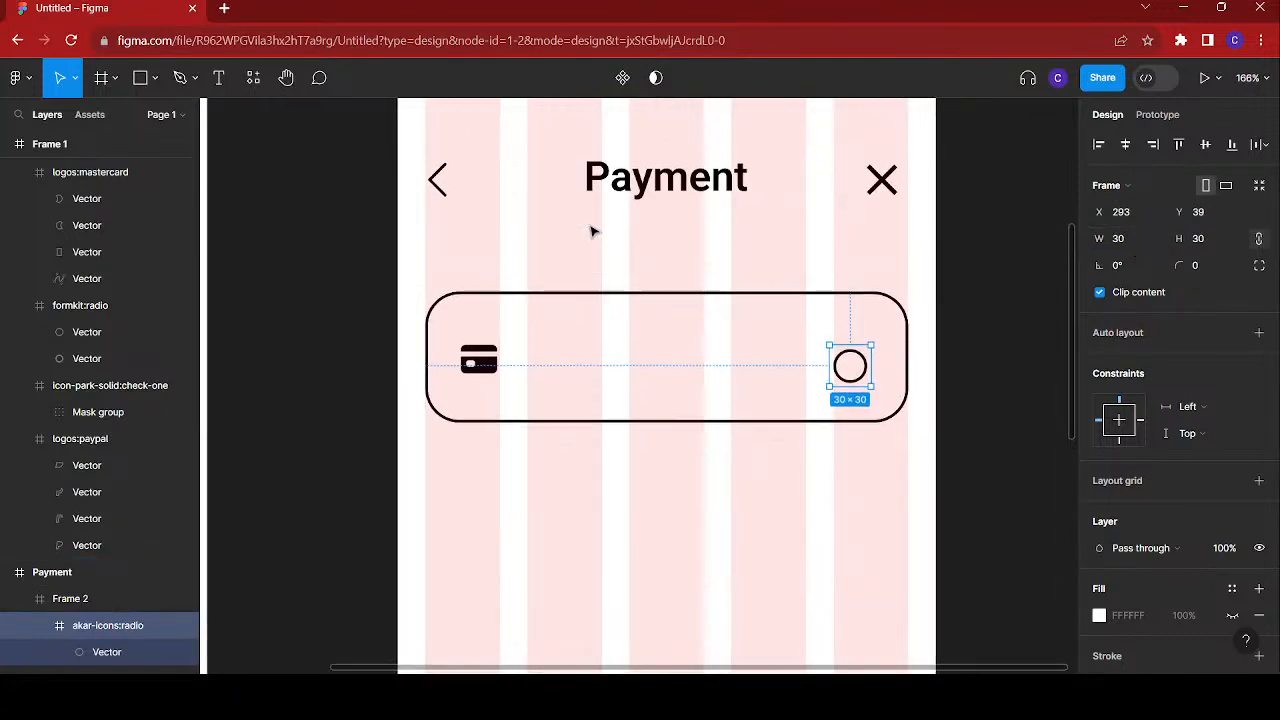
pyautogui.scroll(2, 866, 375)
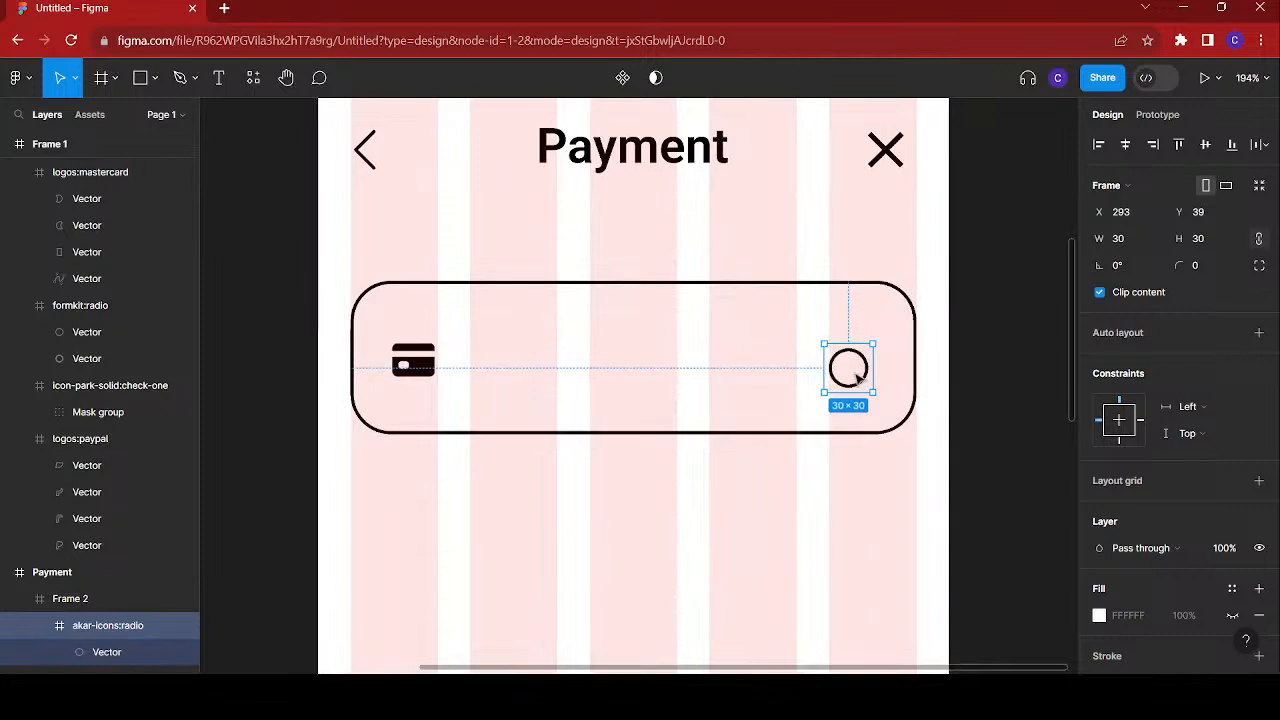
pyautogui.moveTo(854, 377); pyautogui.dragTo(857, 370)
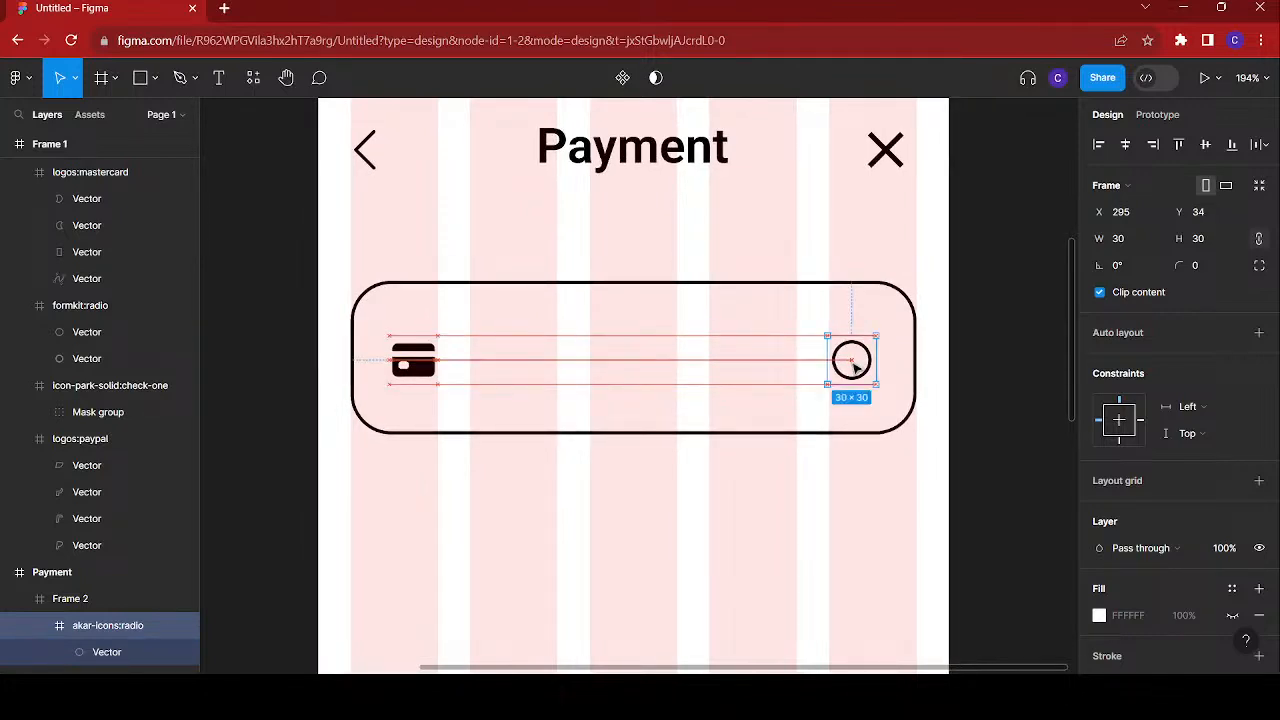
# - Duplicate the Payment heading, place the copy beside the card icon at X 74, Y 30, and change its text to "Debit card"
pyautogui.click(638, 160)
pyautogui.hotkey('ctrl', 'd')
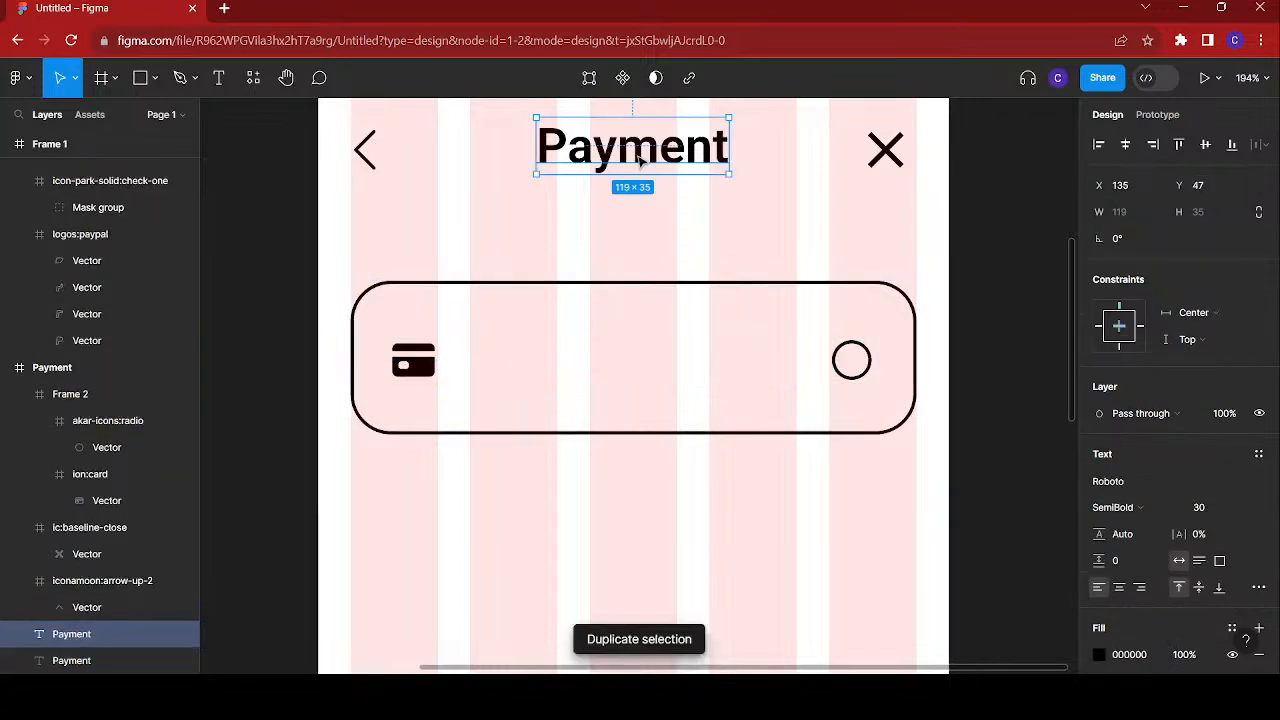
pyautogui.moveTo(641, 163); pyautogui.dragTo(571, 367)
pyautogui.doubleClick(571, 367)
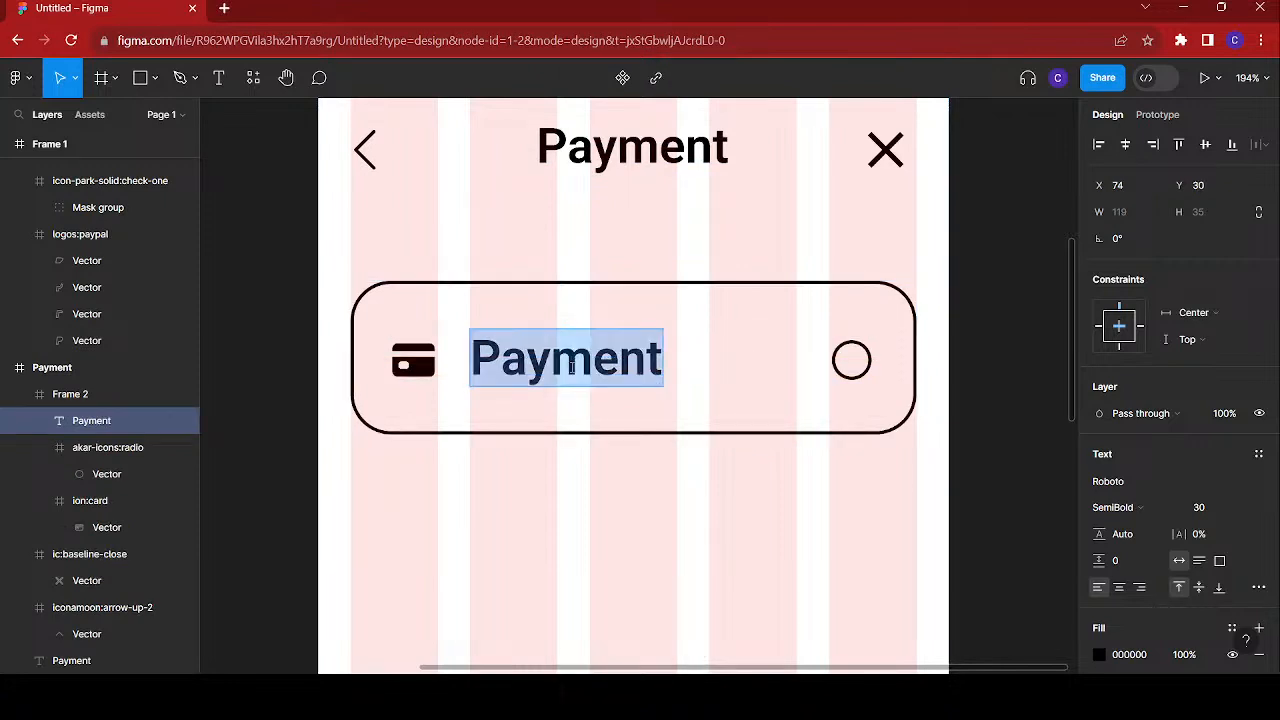
pyautogui.write('Deb')
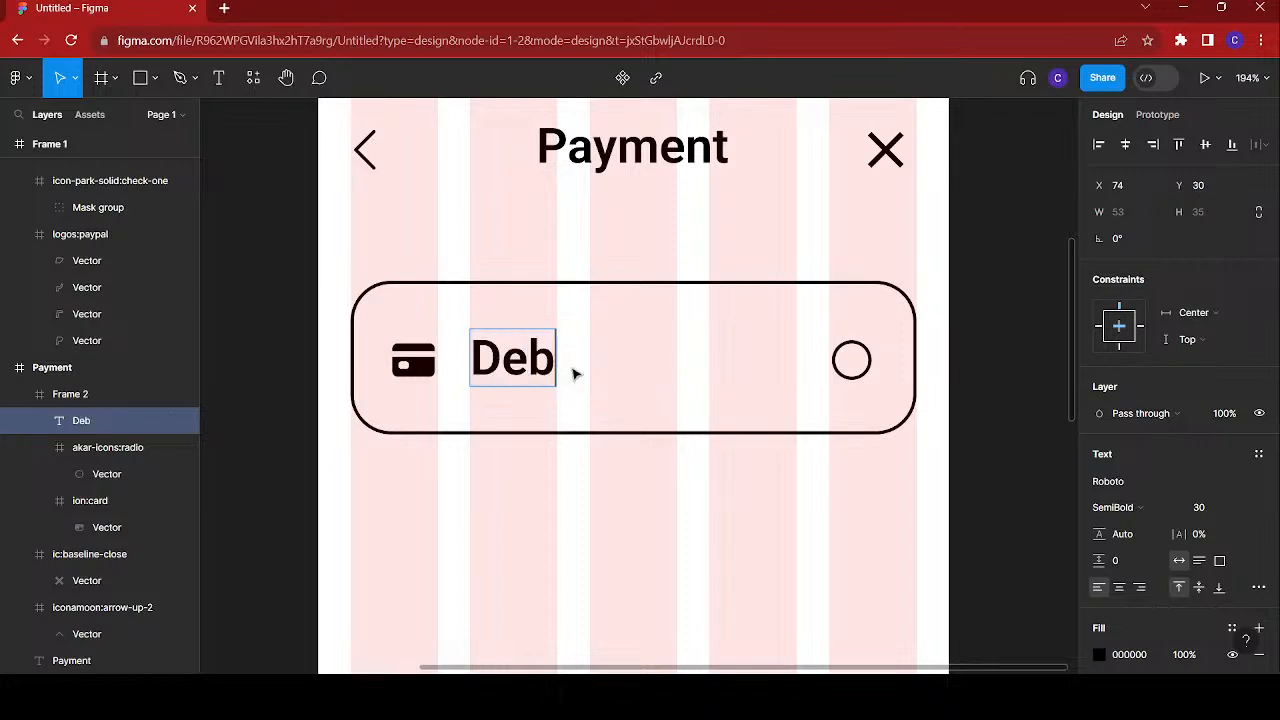
pyautogui.write('it')
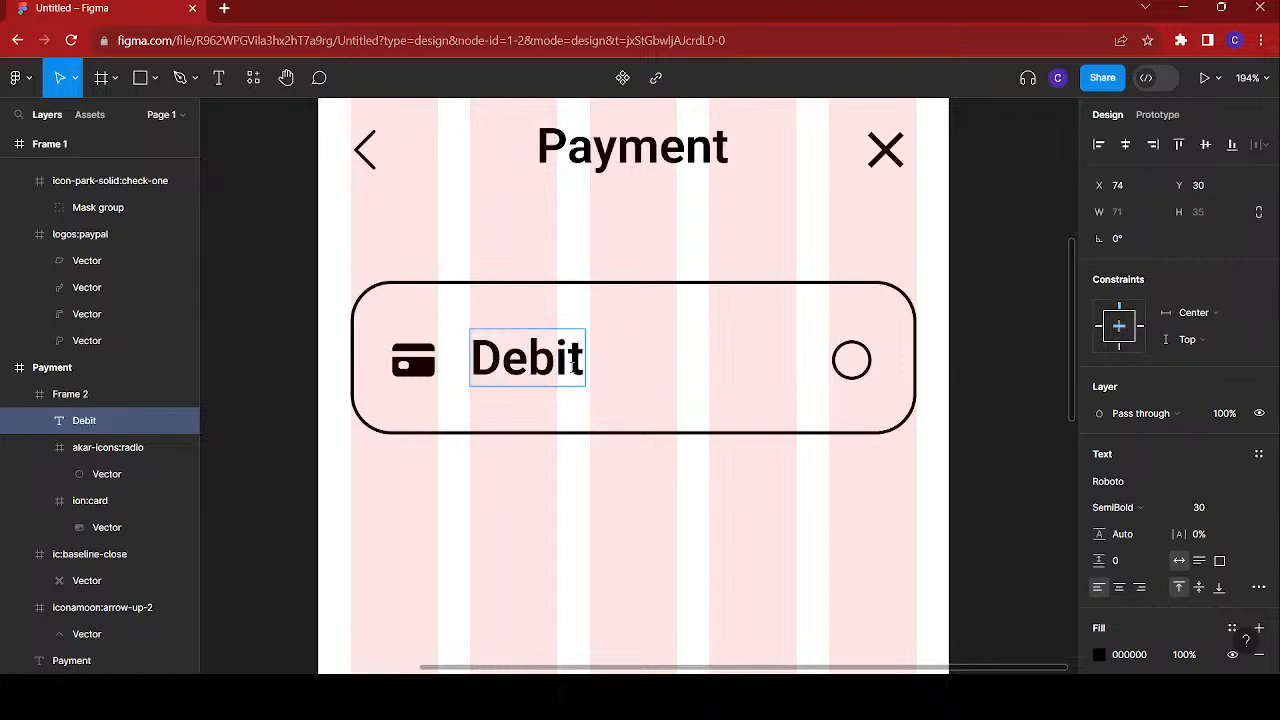
pyautogui.write(' card')
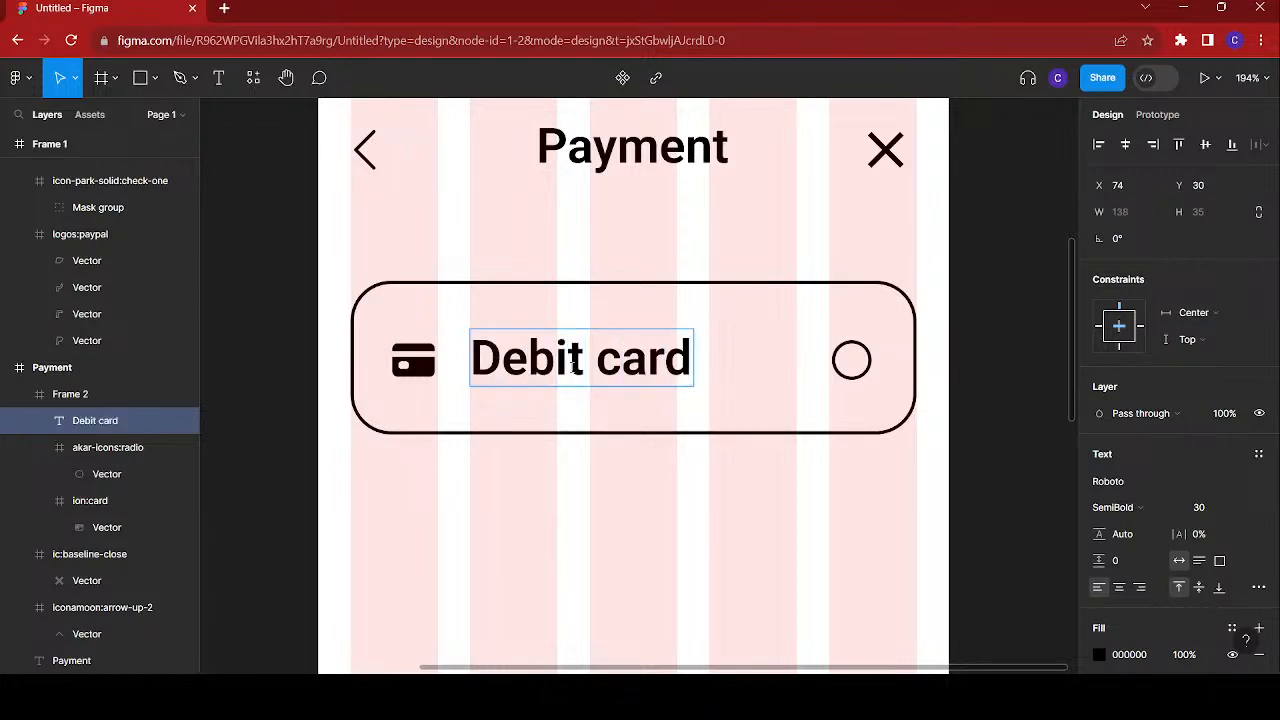
pyautogui.press('Escape')
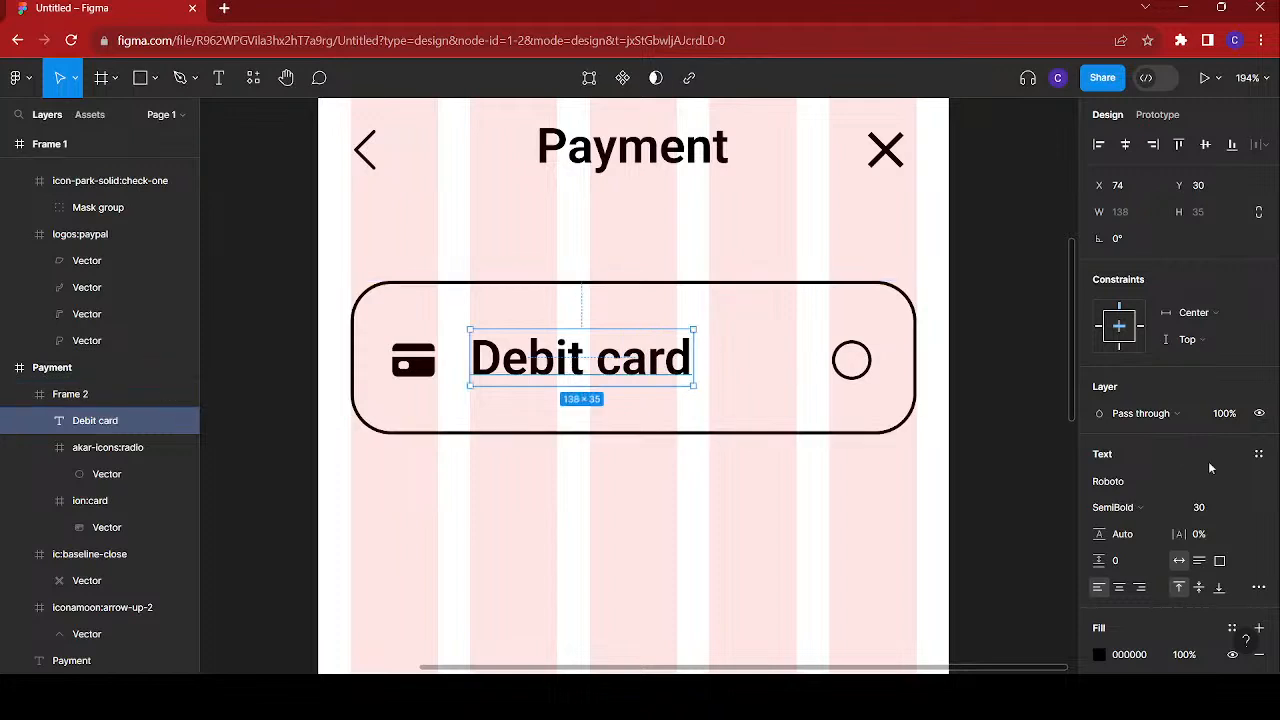
# - Set the Debit card label to Regular weight and font size 20, and center it vertically in the outlined frame
pyautogui.click(1149, 510)
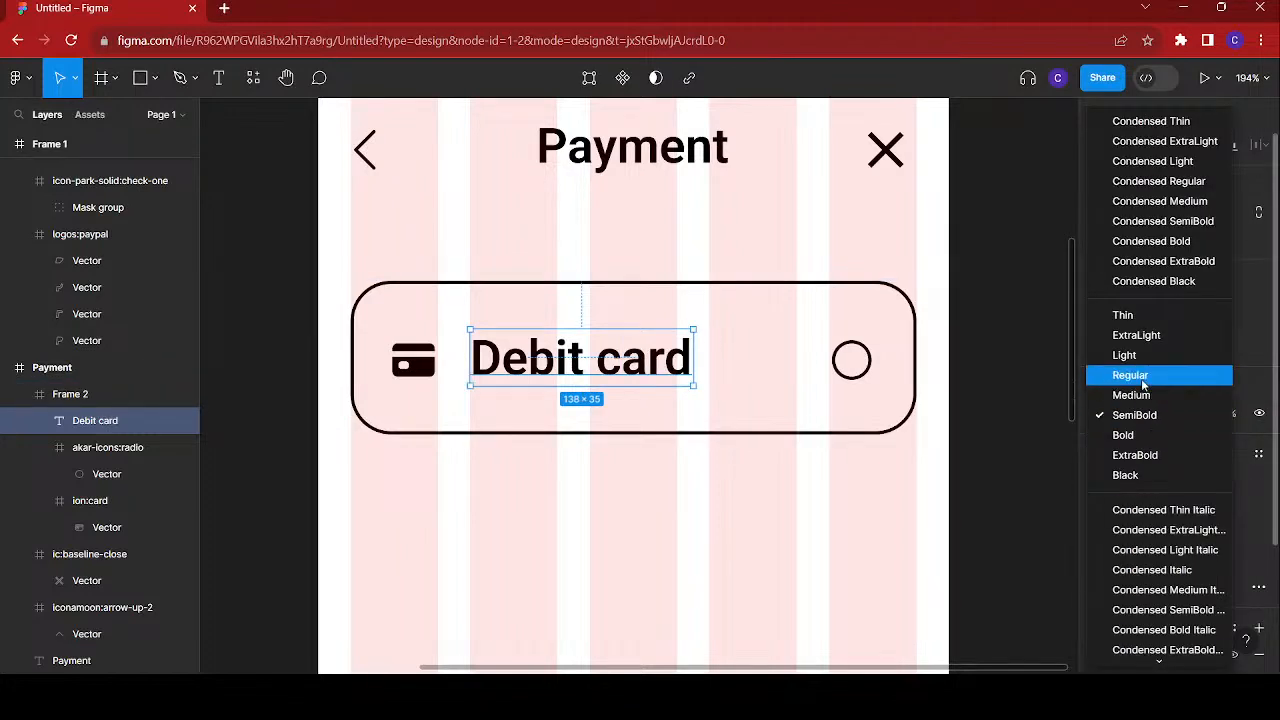
pyautogui.click(1141, 377)
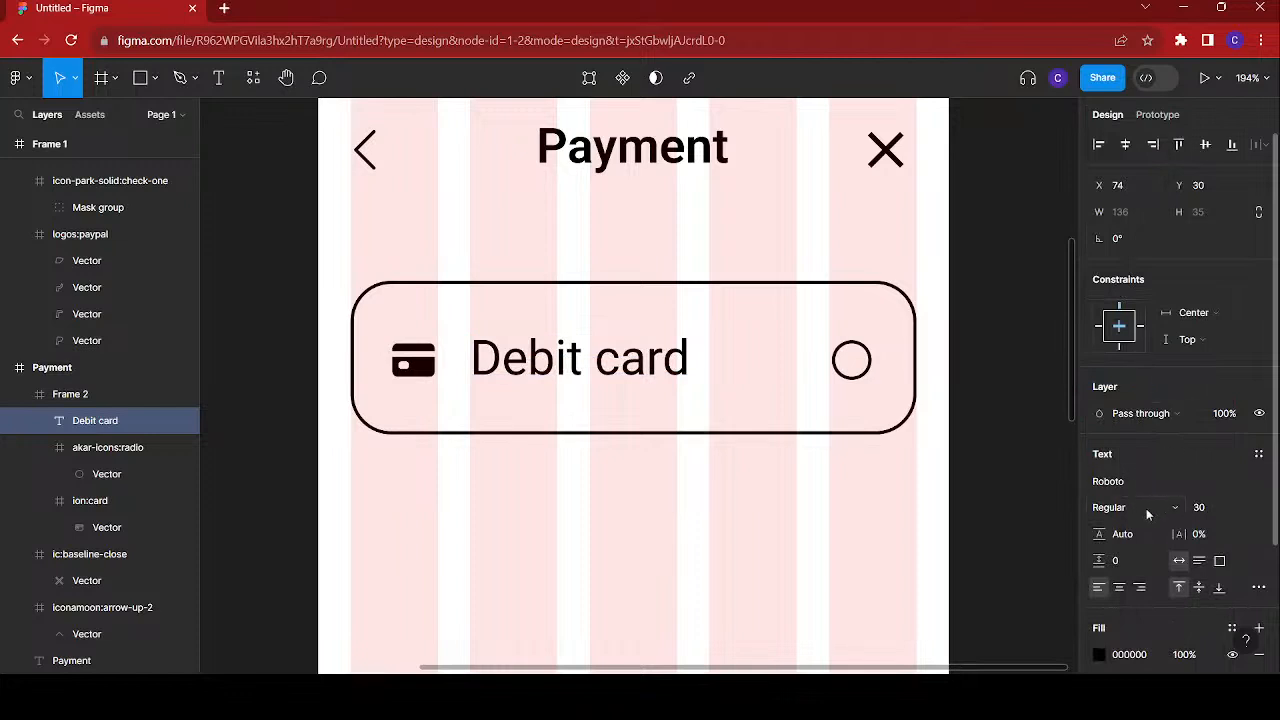
pyautogui.click(1213, 508)
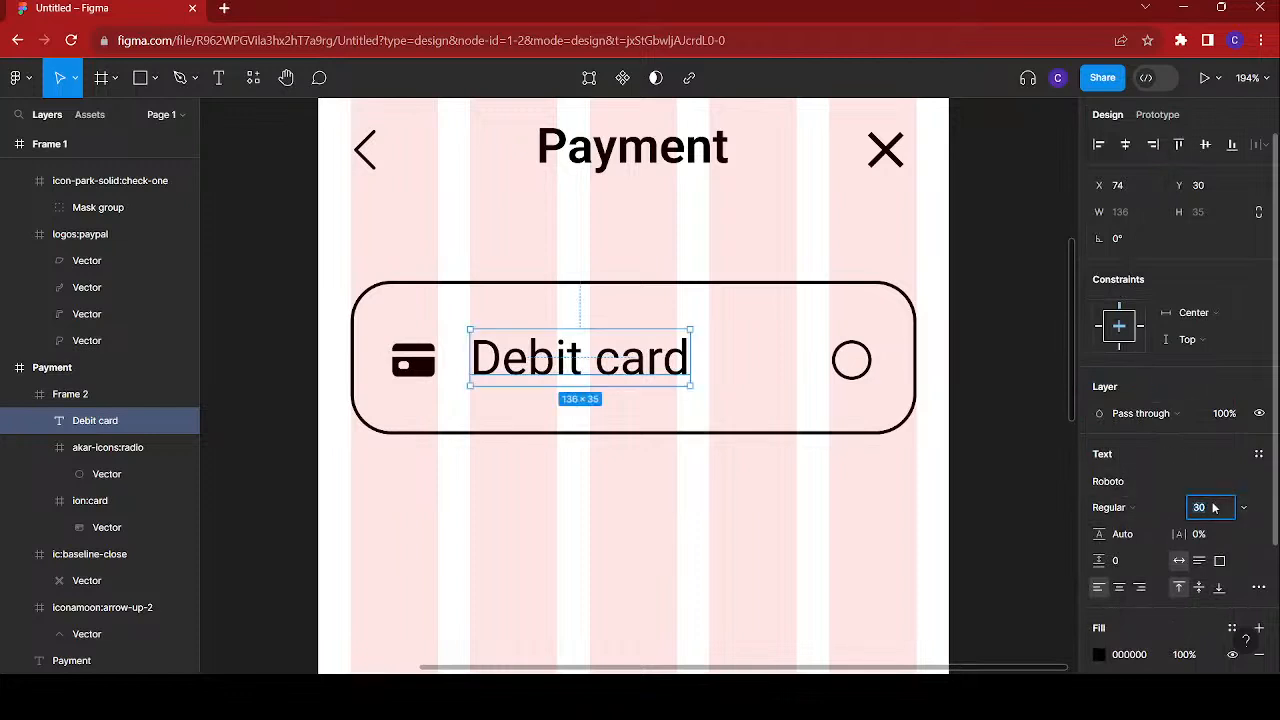
pyautogui.press('Return')
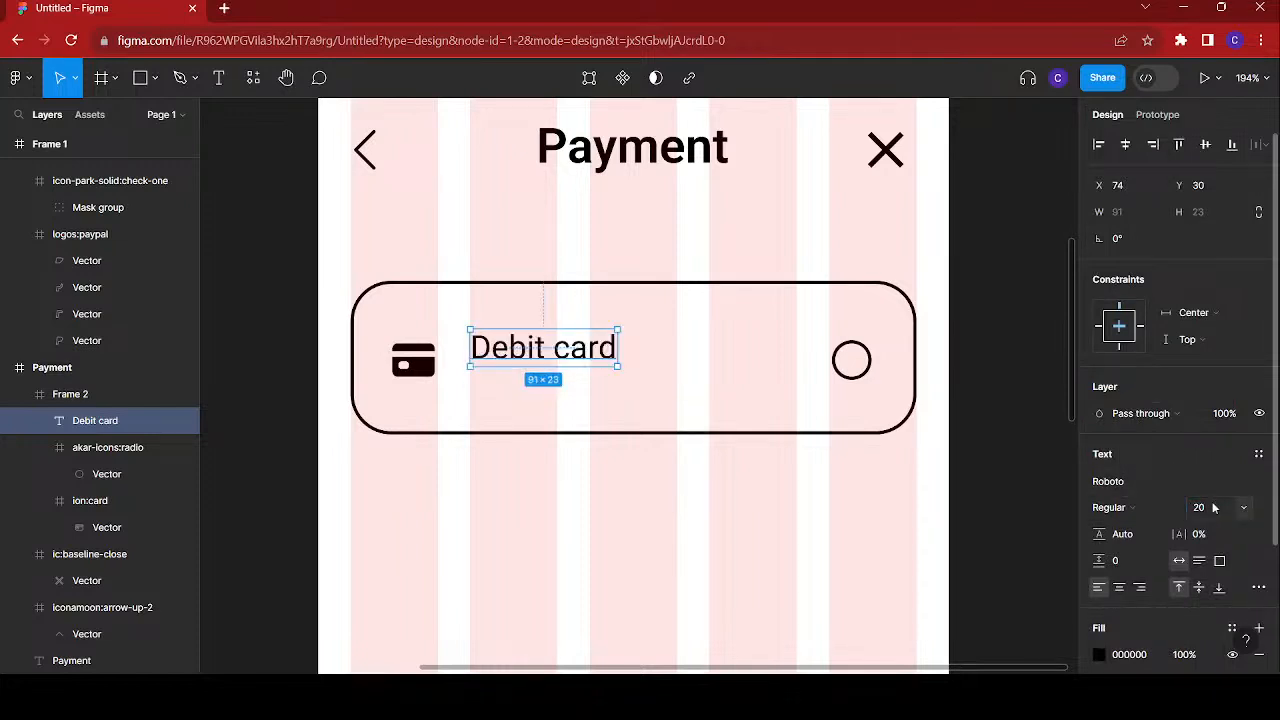
pyautogui.click(1205, 144)
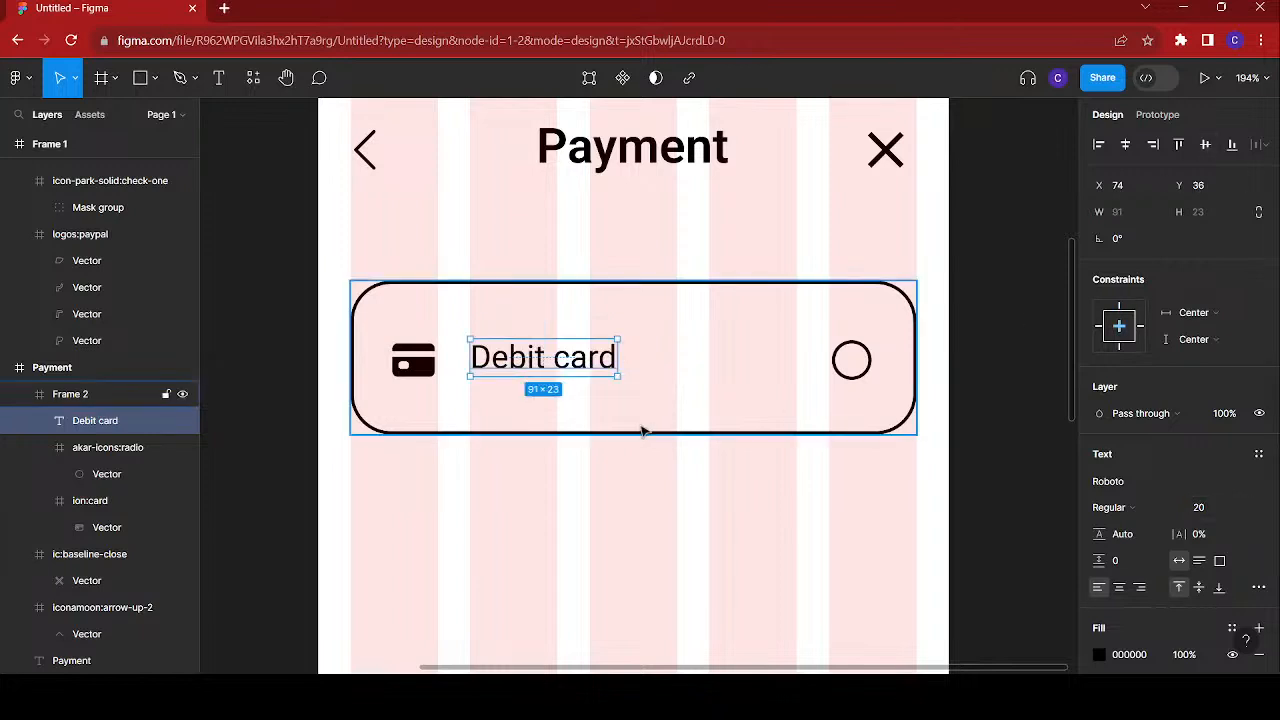
# - Rename the outlined frame containing the card icon, label and radio icon as "Debit card"
pyautogui.scroll(-3, 625, 428)
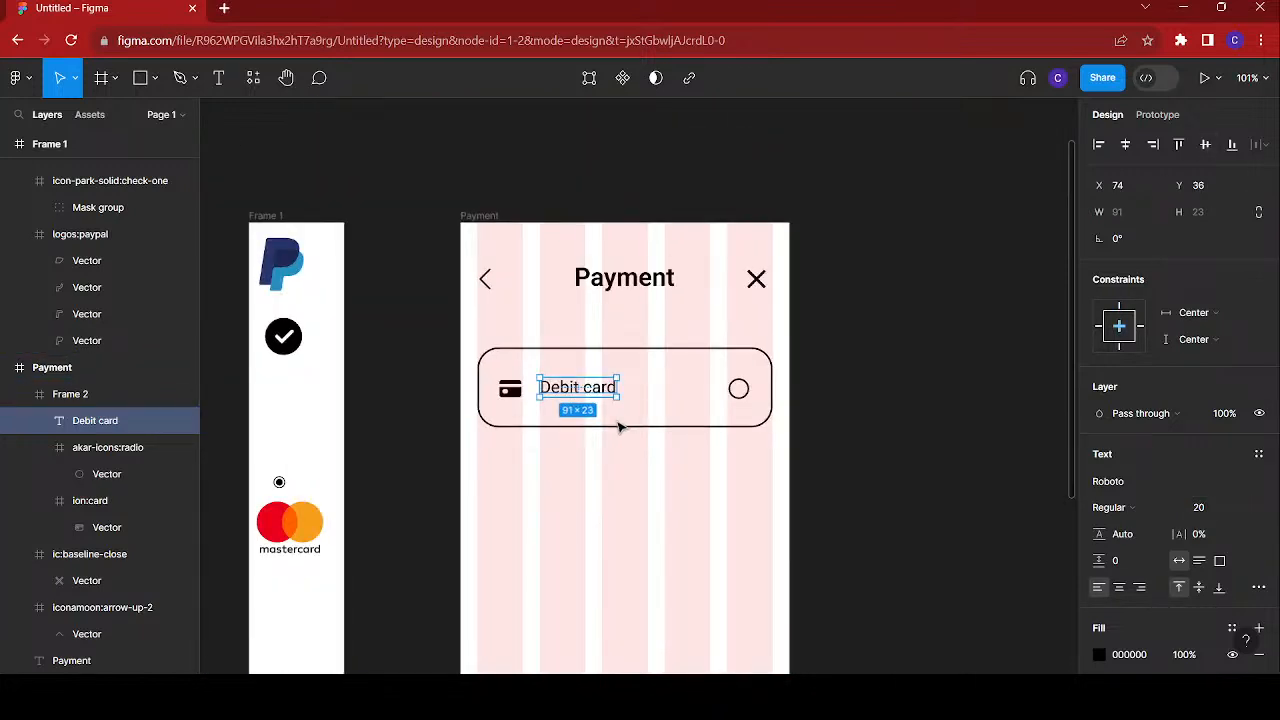
pyautogui.scroll(-3, 630, 450)
pyautogui.click(645, 485)
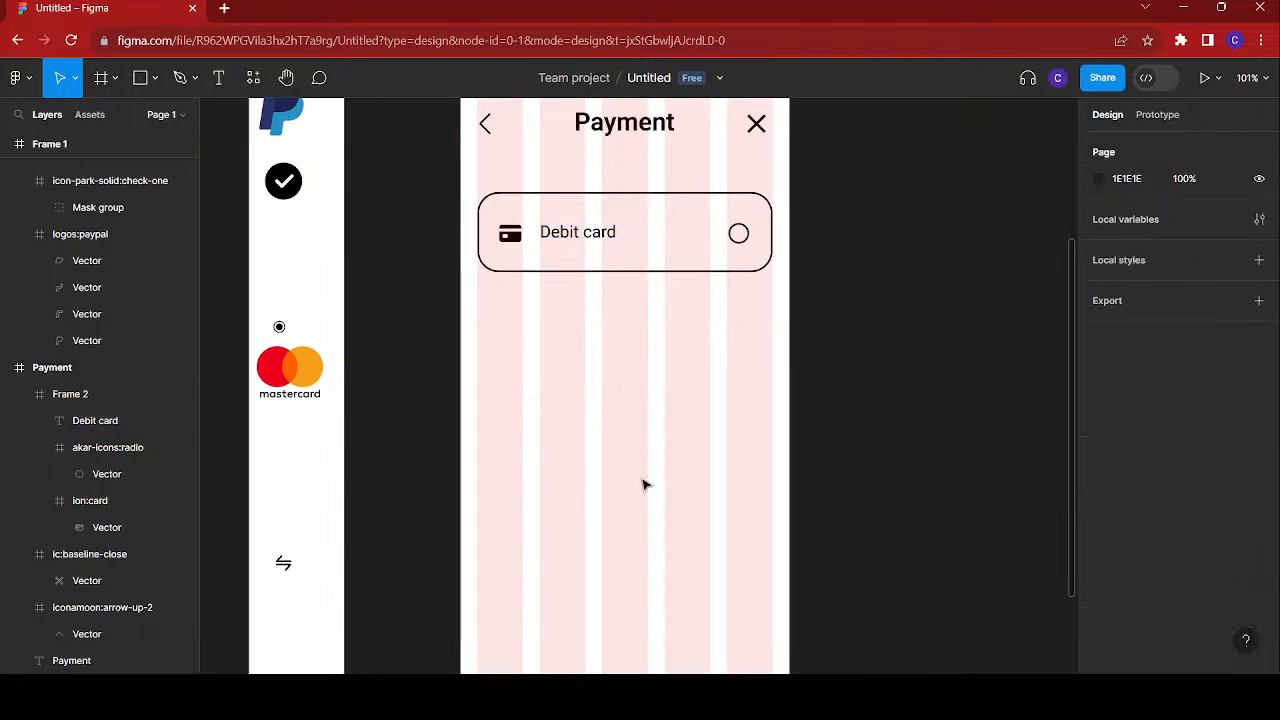
pyautogui.scroll(-3, 645, 485)
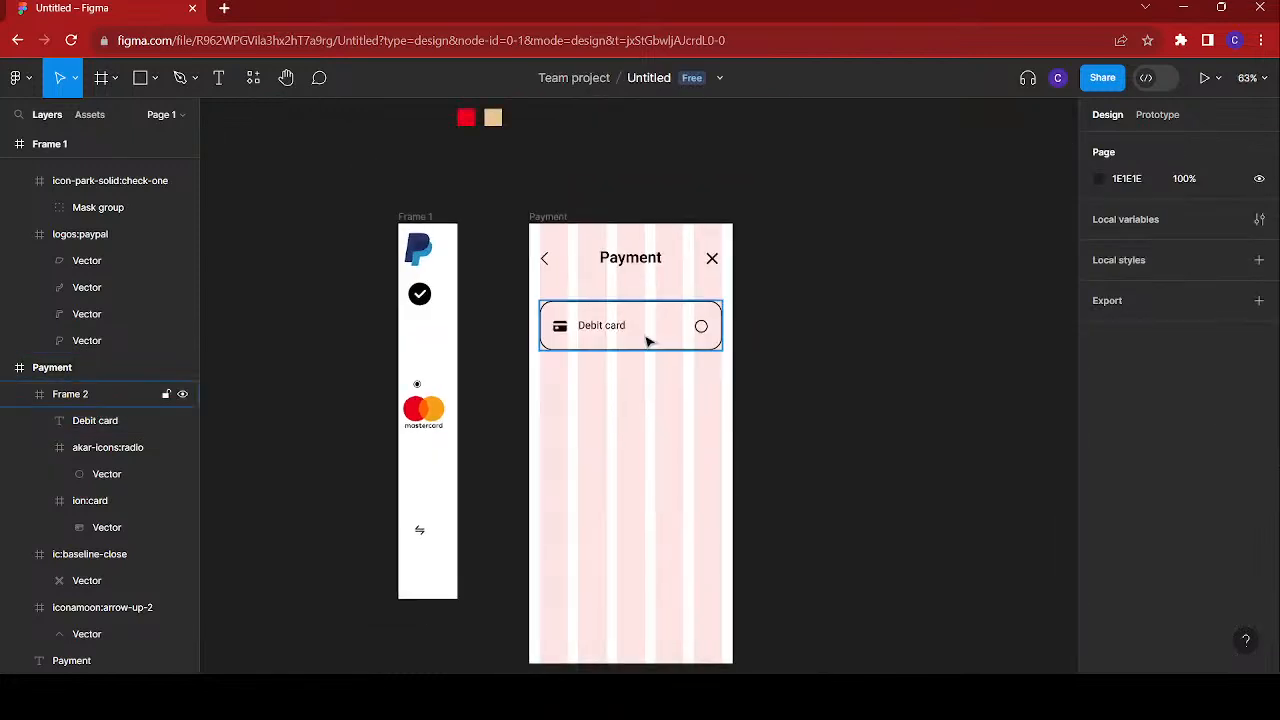
pyautogui.click(647, 342)
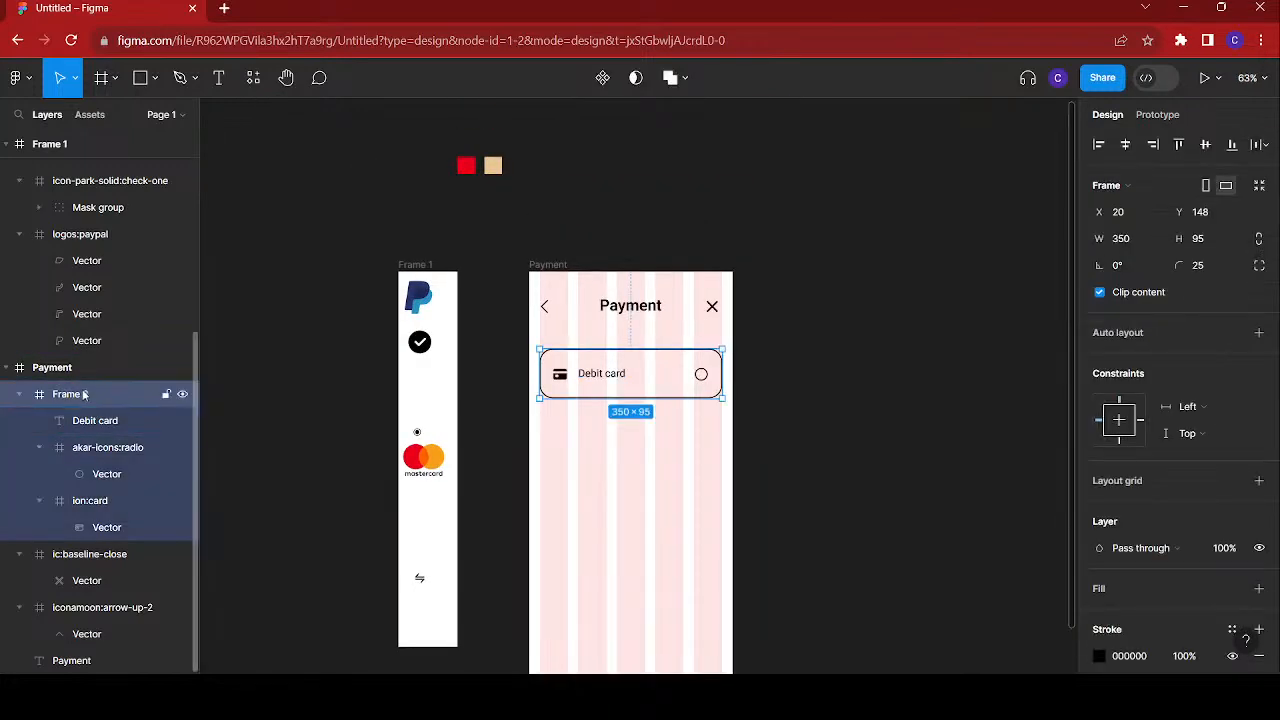
pyautogui.doubleClick(84, 395)
pyautogui.write('Debit card')
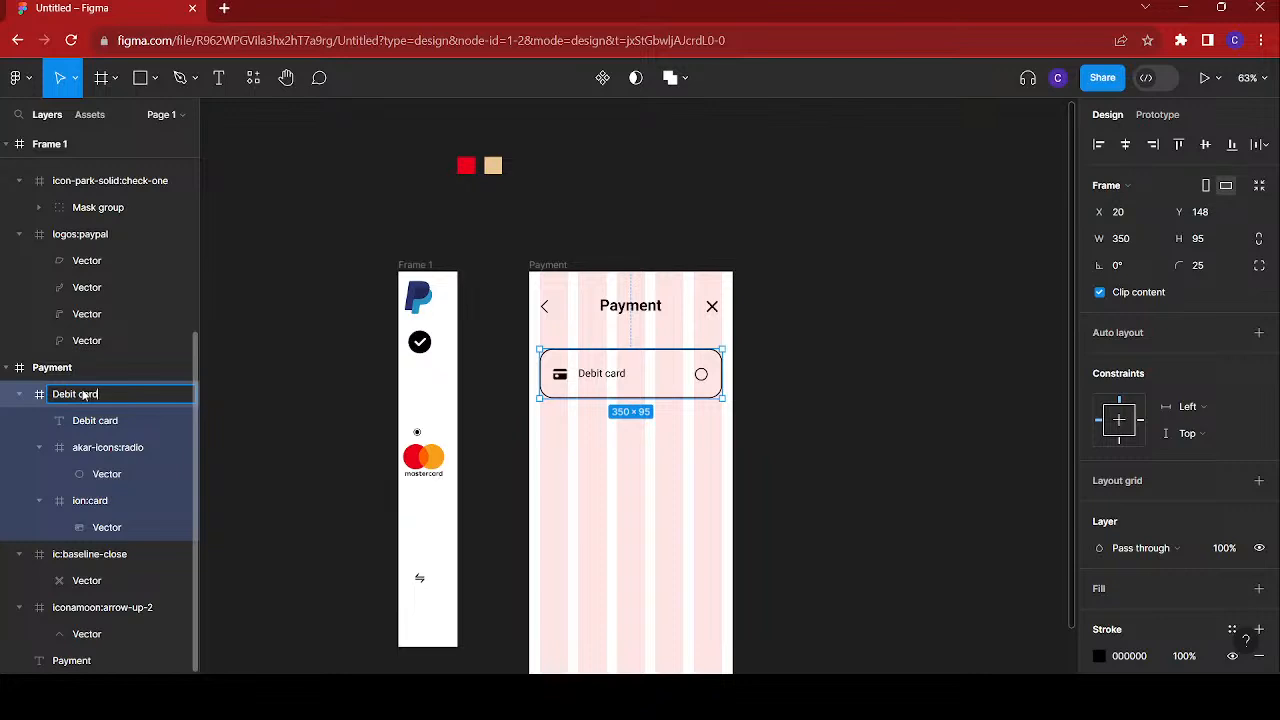
# - Duplicate the Debit card frame and place the copy below the original at X 20, Y 297, leaving a 54 gap
pyautogui.scroll(4, 594, 397)
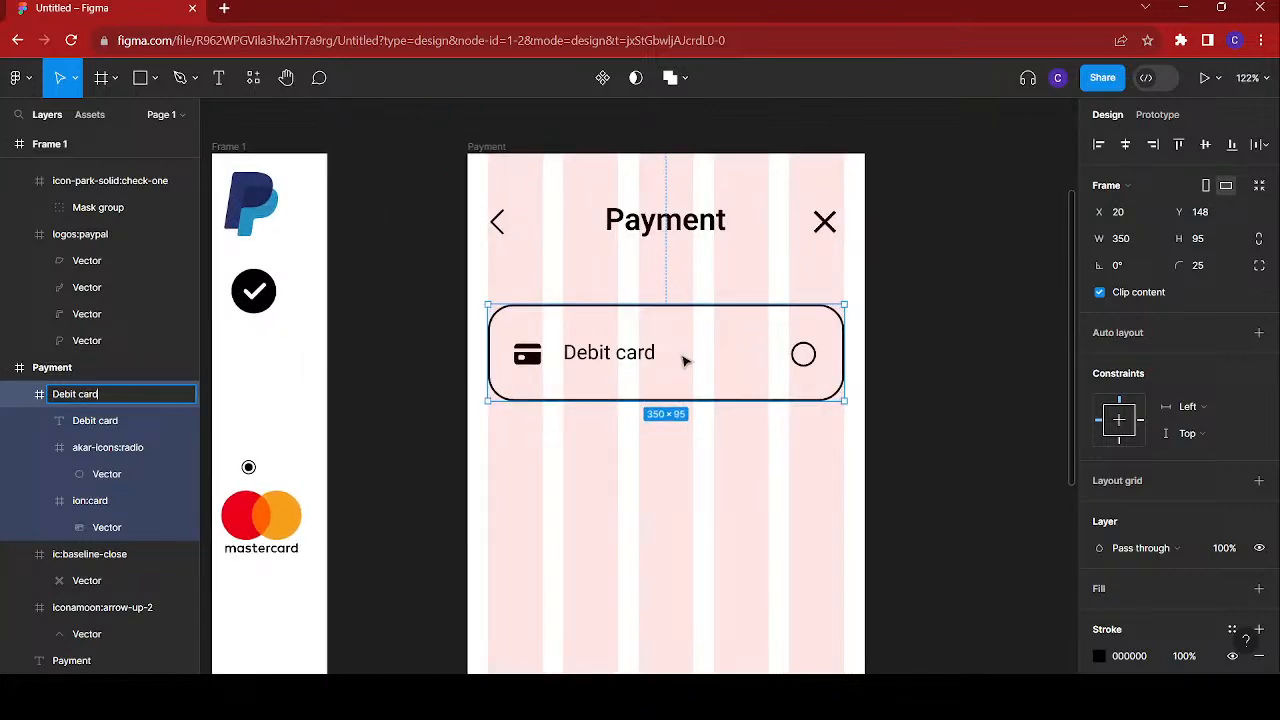
pyautogui.hotkey('ctrl', 'd')
pyautogui.moveTo(686, 362); pyautogui.dragTo(685, 511)
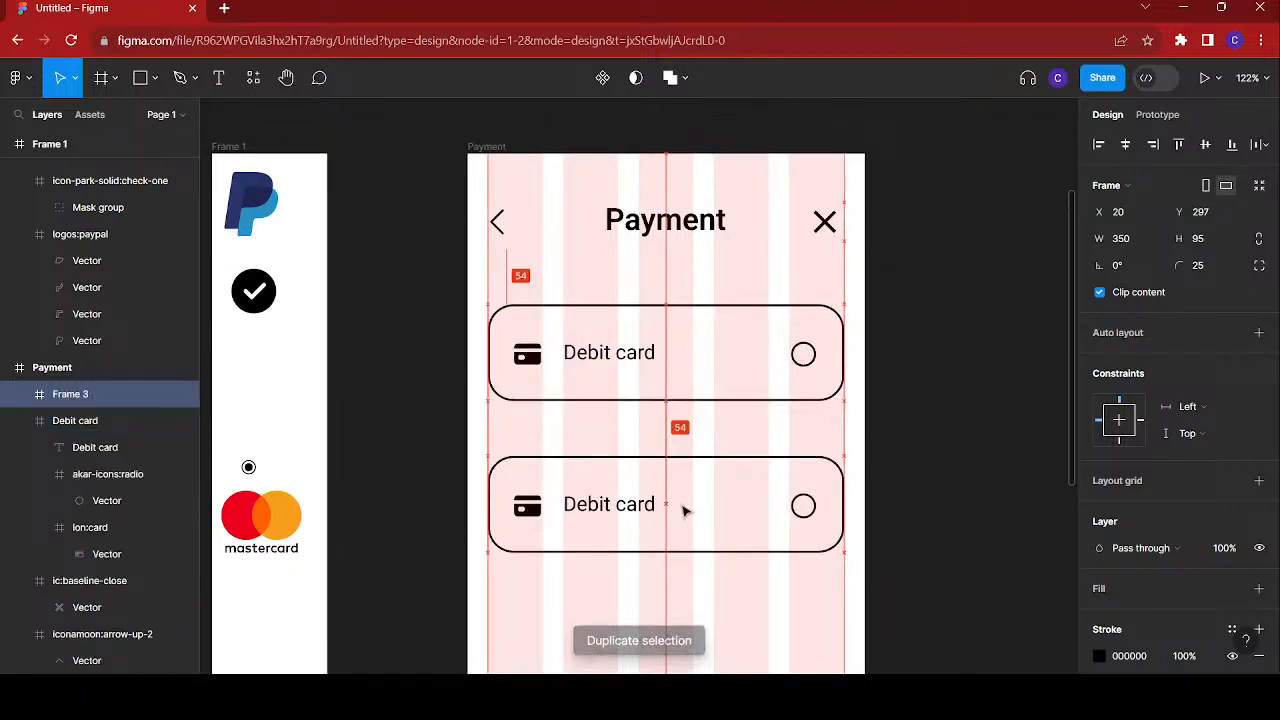
# - Duplicate the second Debit card box again to place a third one below it at X 20, Y 446
pyautogui.scroll(-5, 685, 511)
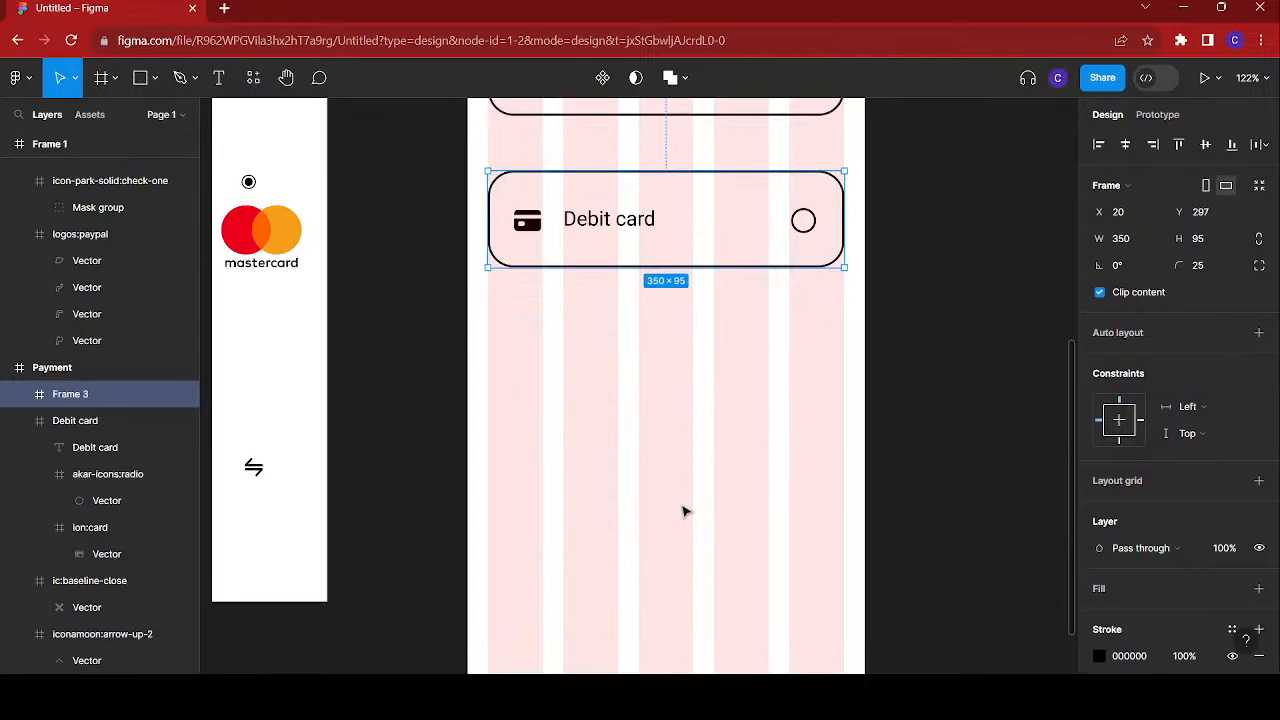
pyautogui.hotkey('ctrl', 'd')
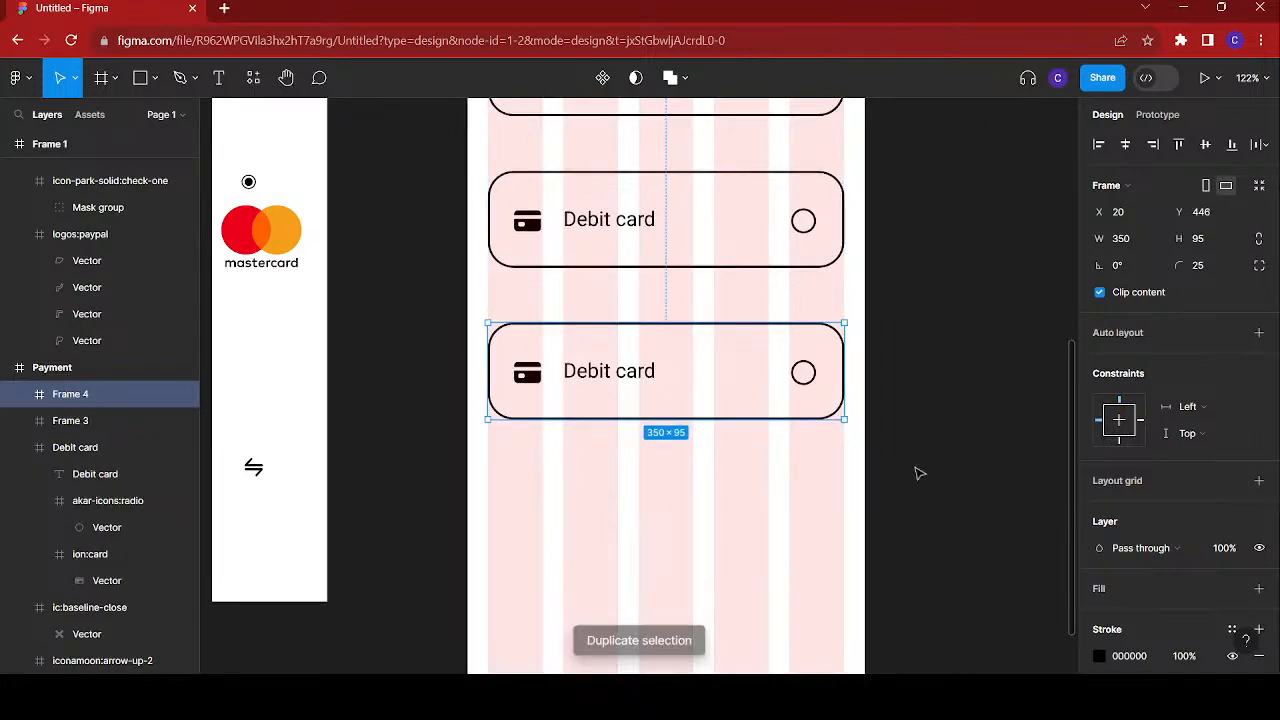
pyautogui.scroll(2, 511, 374)
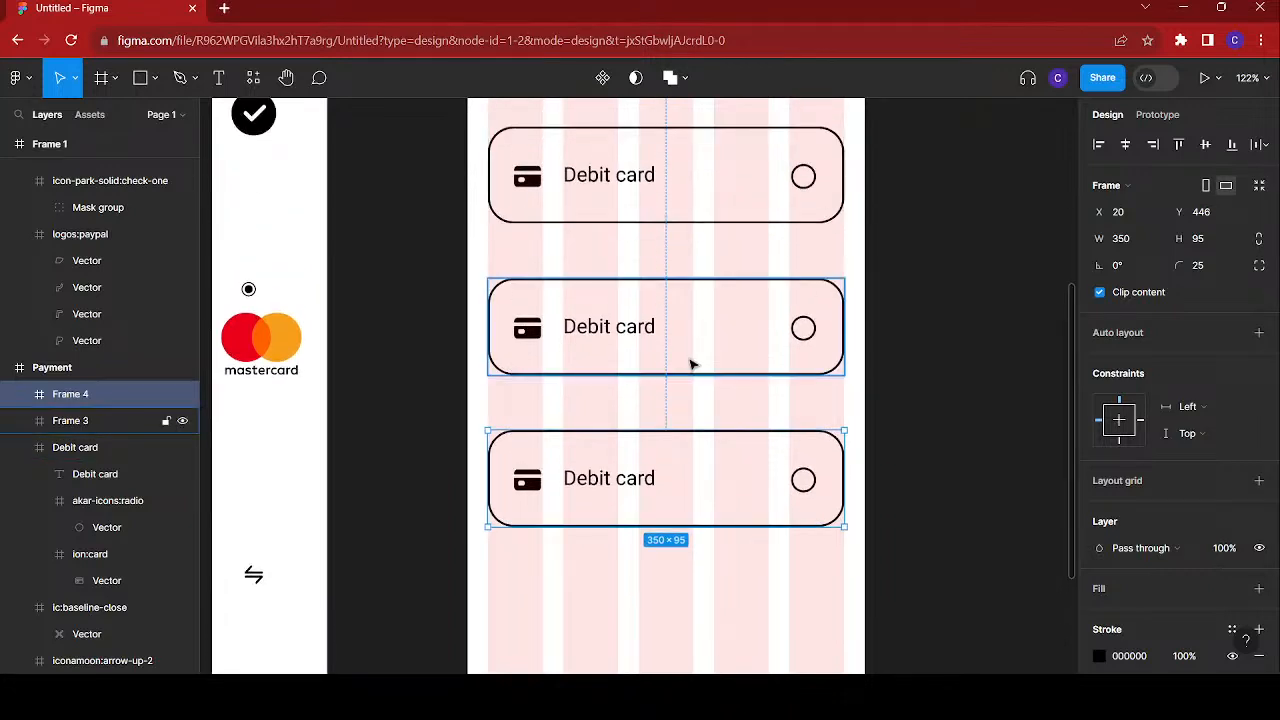
pyautogui.scroll(-4, 586, 345)
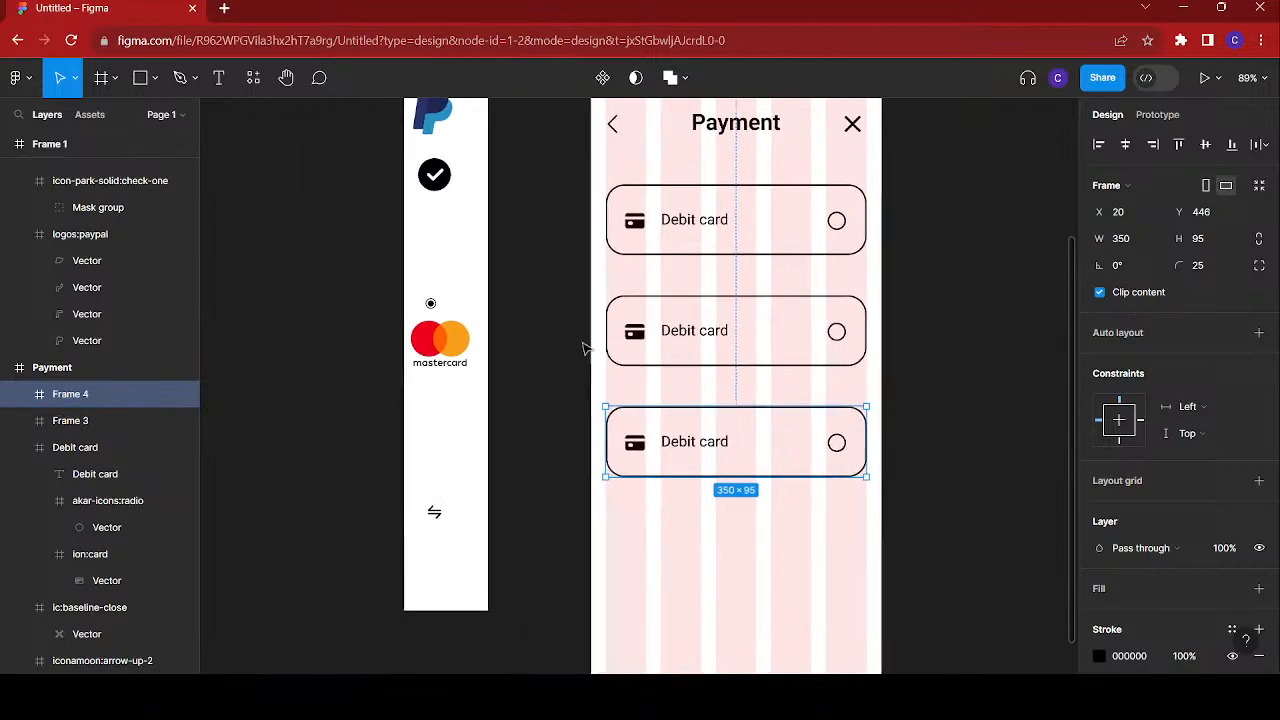
# - Move the PayPal logo from Frame 1 into the middle payment box and set its width to 30, keeping proportions
pyautogui.click(637, 340)
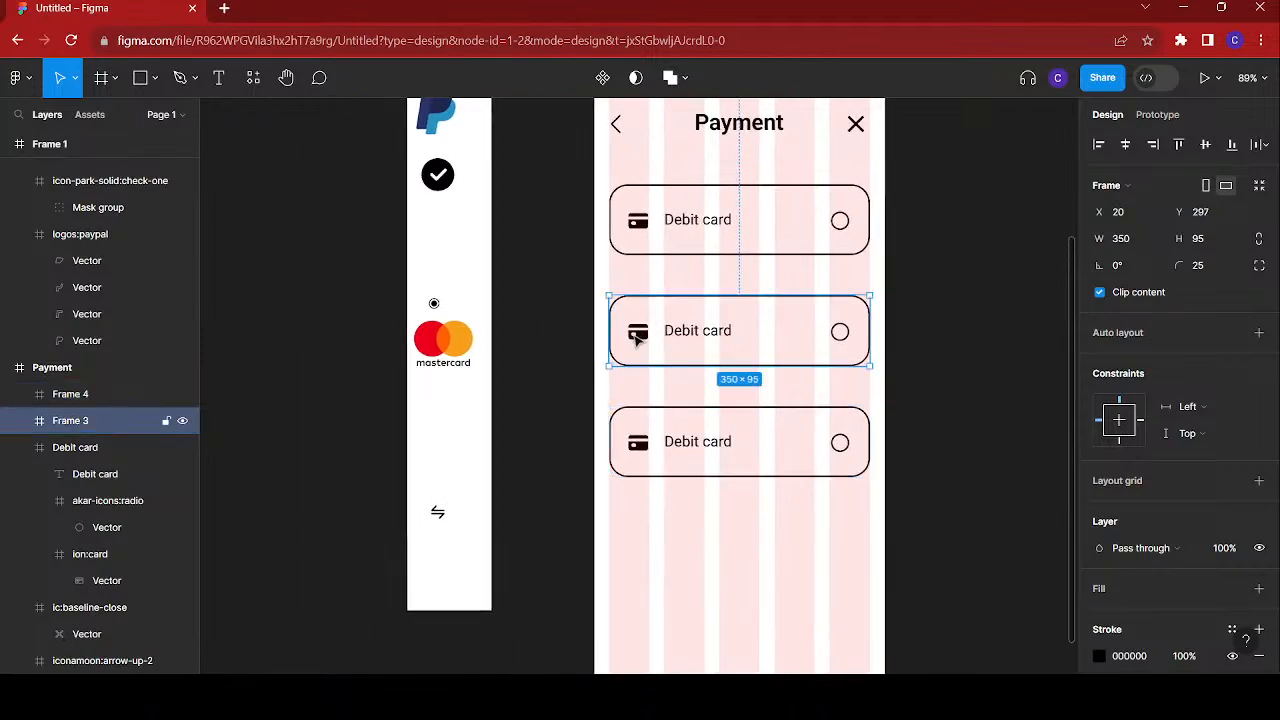
pyautogui.doubleClick(637, 340)
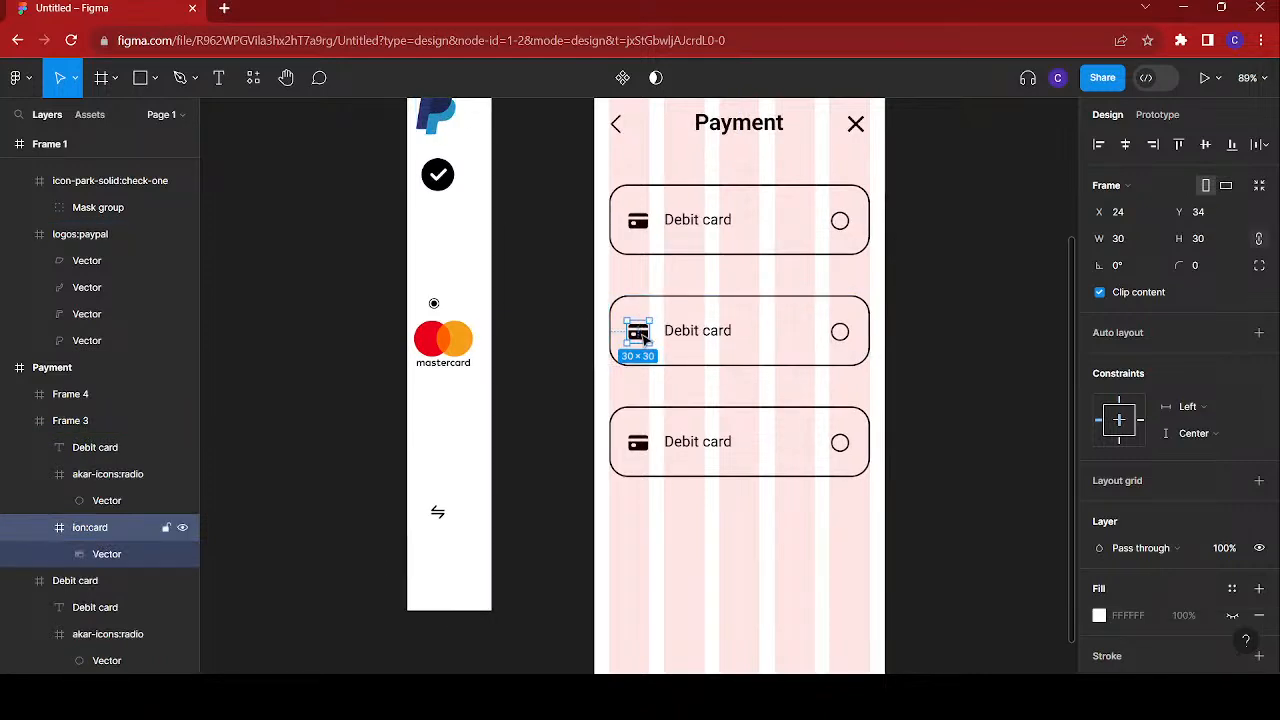
pyautogui.click(441, 116)
pyautogui.moveTo(441, 116); pyautogui.dragTo(648, 342)
pyautogui.scroll(5, 648, 342)
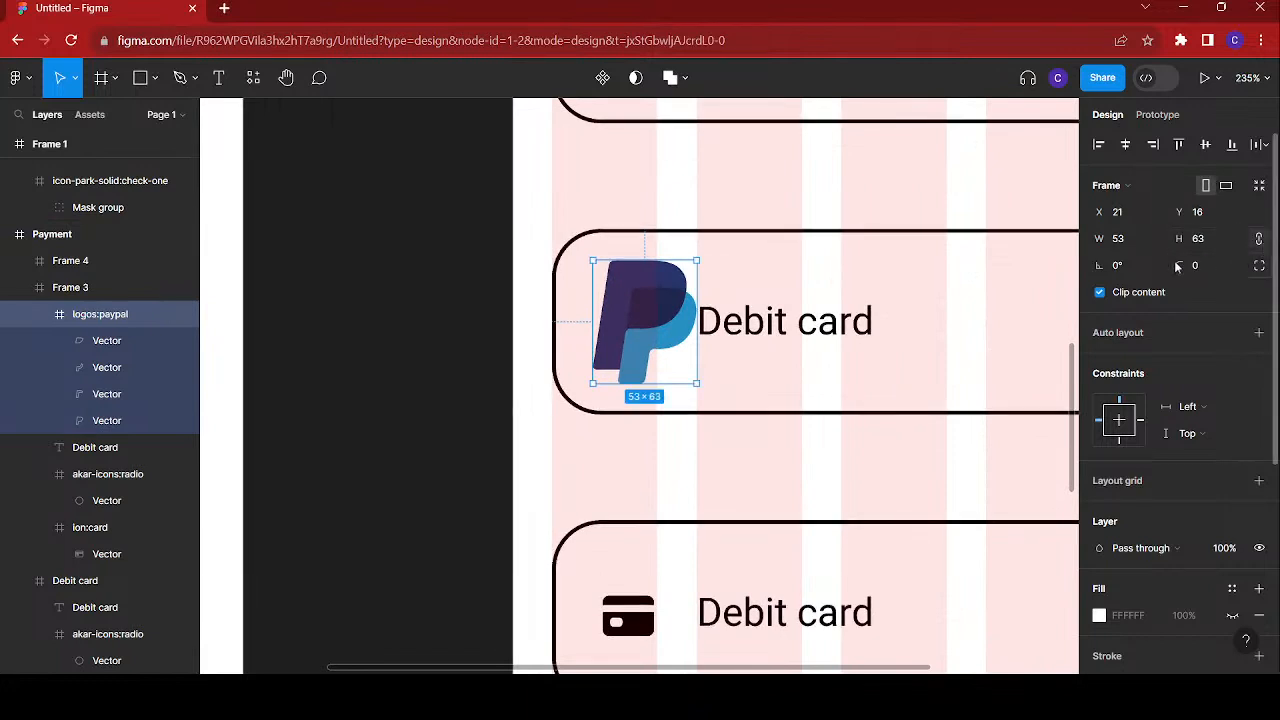
pyautogui.click(1128, 234)
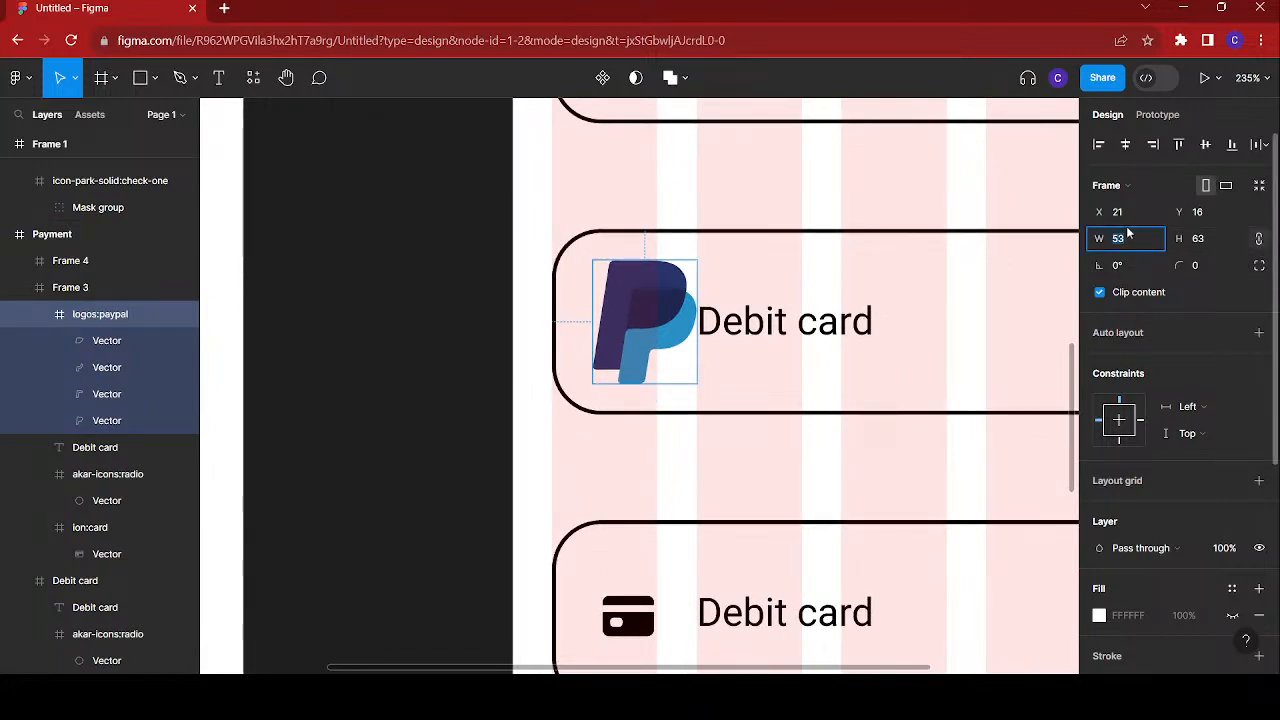
pyautogui.press('Return')
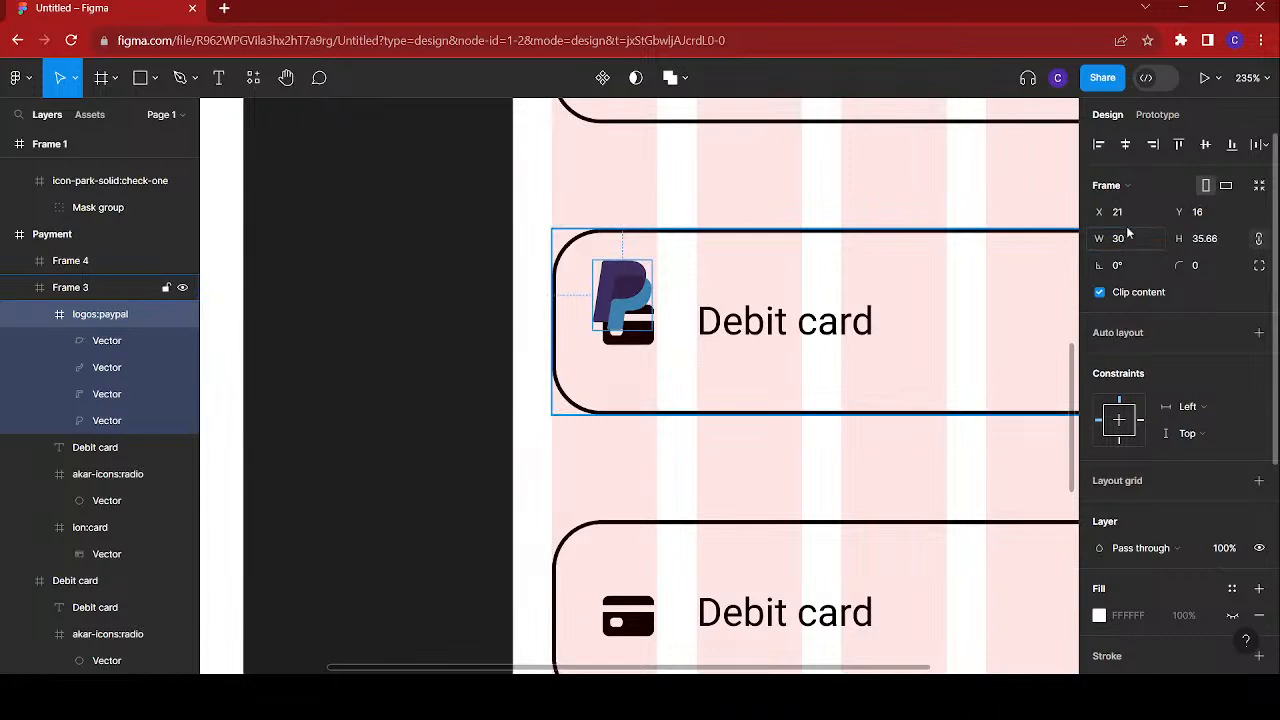
# - Delete the card icon behind the PayPal logo in the middle payment box
pyautogui.keyDown('ctrl'); pyautogui.scroll(3, 640, 350); pyautogui.keyUp('ctrl')
pyautogui.click(648, 336)
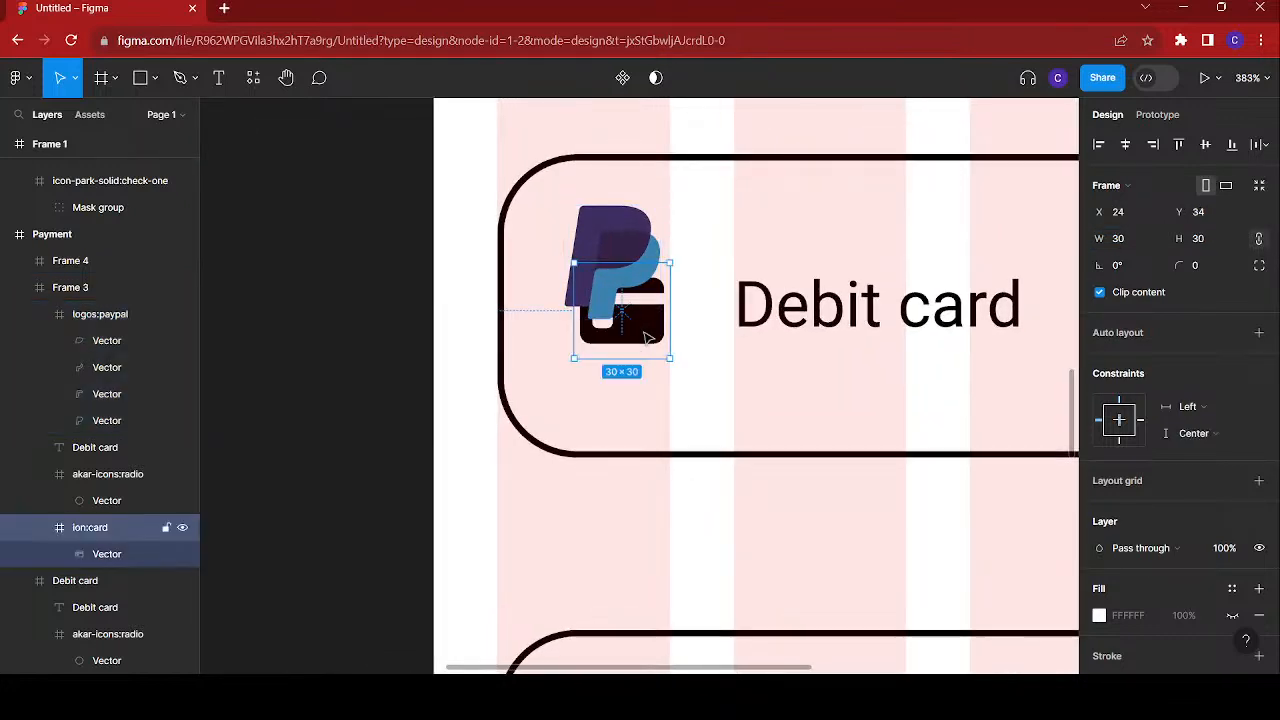
pyautogui.press('Delete')
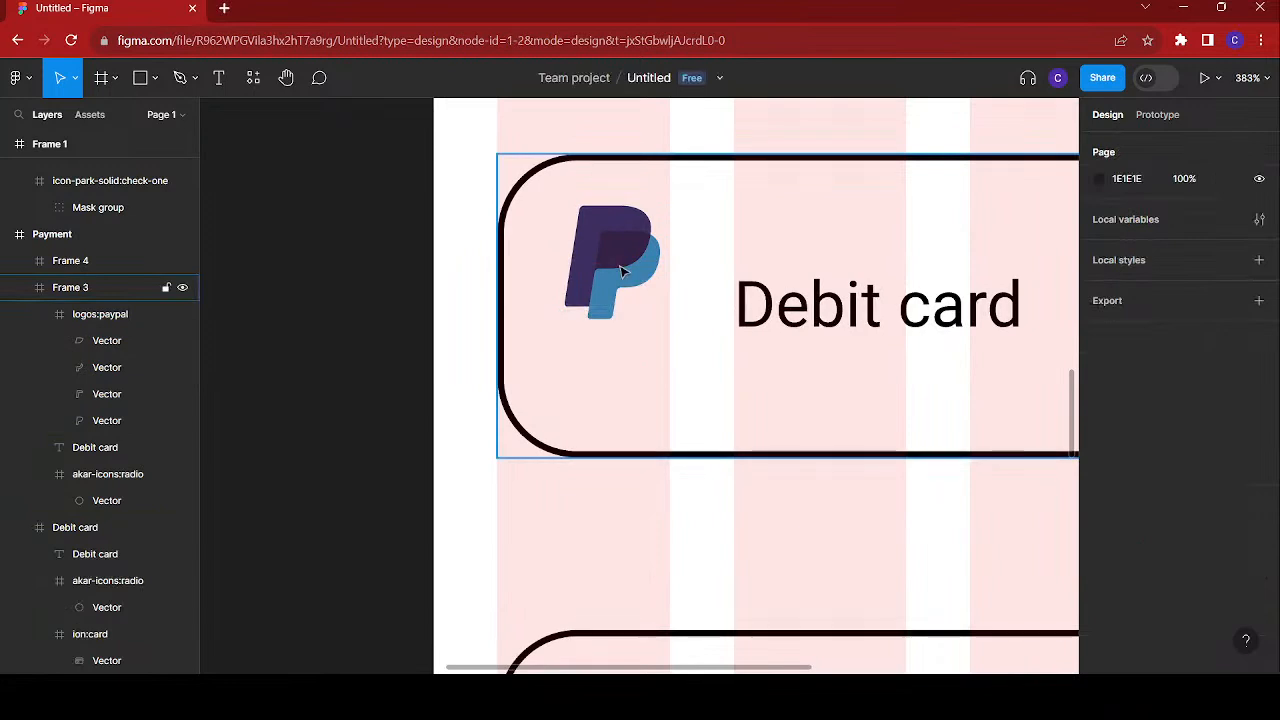
# - Center the PayPal logo vertically in its box and nudge it to X 24, Y 32
pyautogui.doubleClick(622, 270)
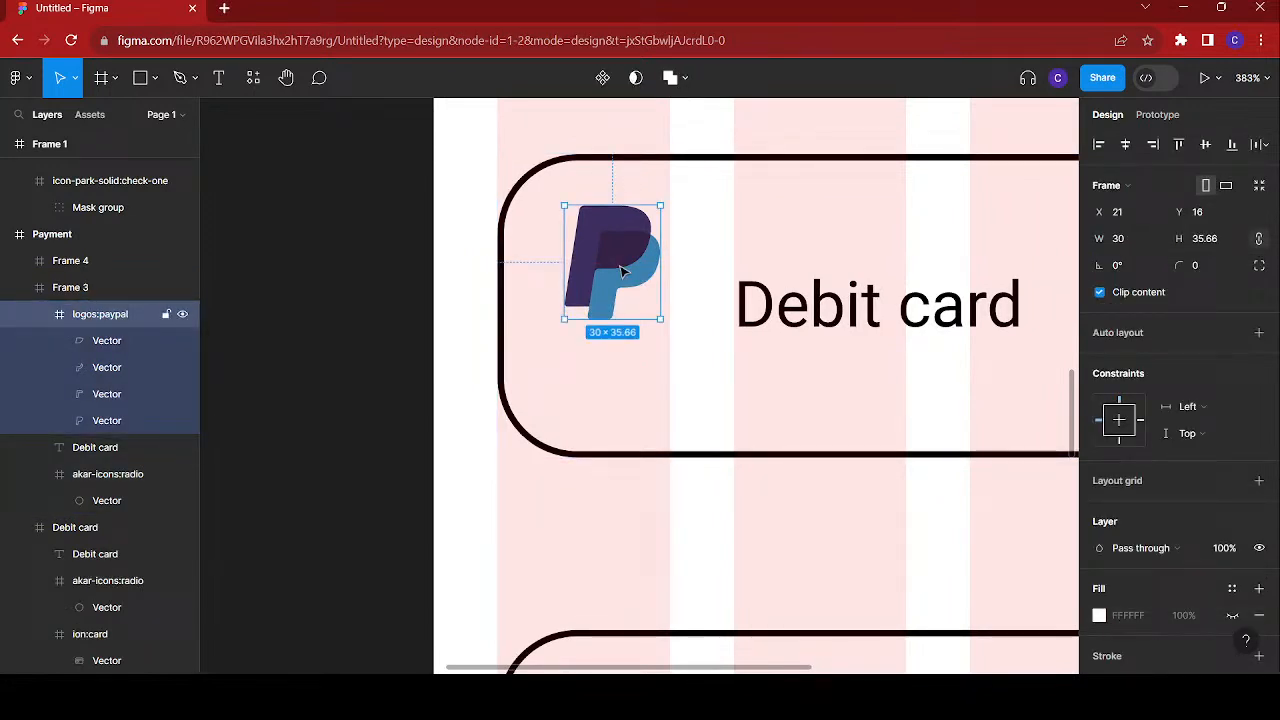
pyautogui.click(1206, 145)
pyautogui.press('Right')
pyautogui.press('Right')
pyautogui.press('Right')
pyautogui.press('Right')
pyautogui.press('Left')
pyautogui.press('Left')
pyautogui.press('Down')
pyautogui.press('Down')
pyautogui.press('Right')
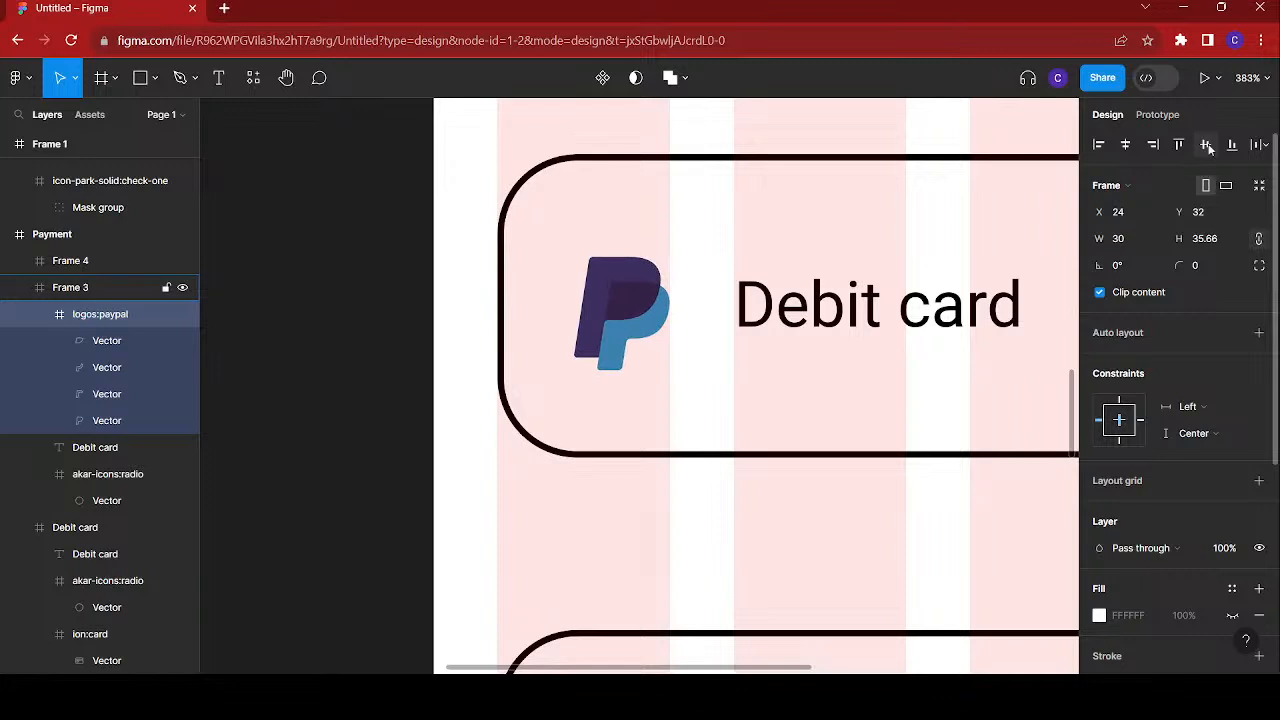
# - Move the transfer icon from Frame 1 into the third payment box, beside the Debit card label at X 26, Y 54
pyautogui.scroll(-5, 838, 318)
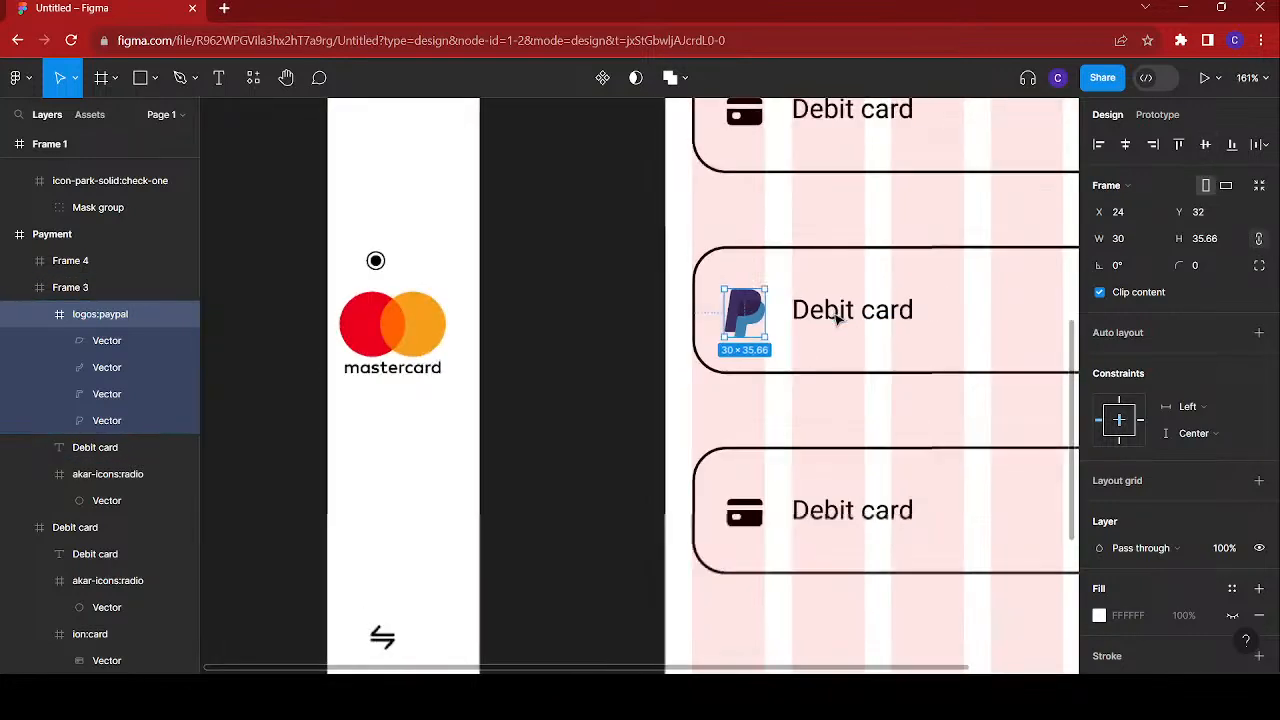
pyautogui.scroll(-2, 838, 318)
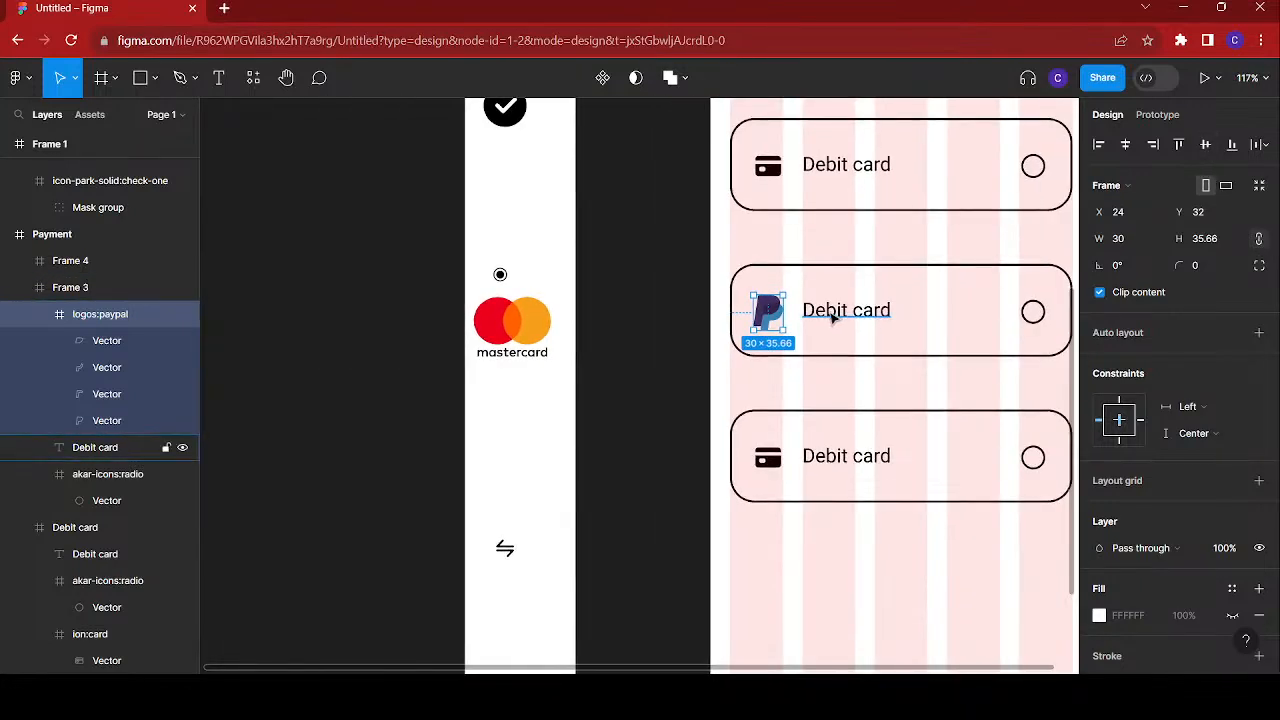
pyautogui.hscroll(-4, 832, 318)
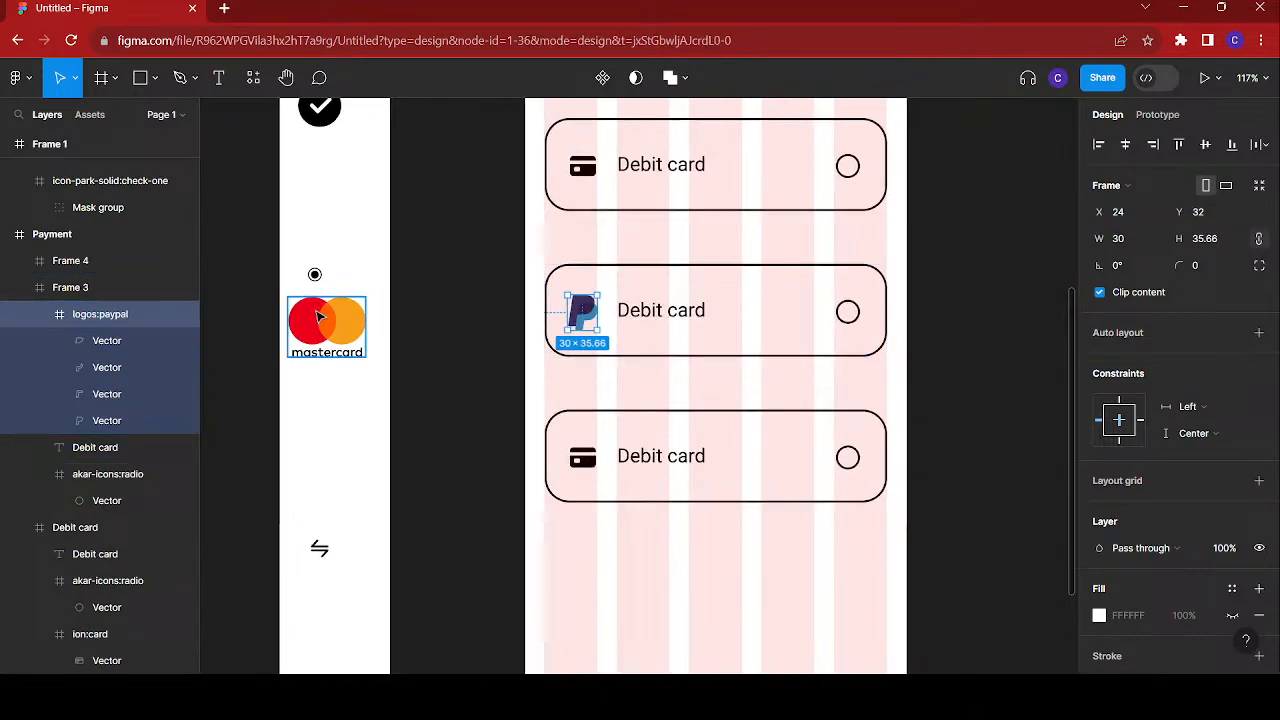
pyautogui.click(319, 316)
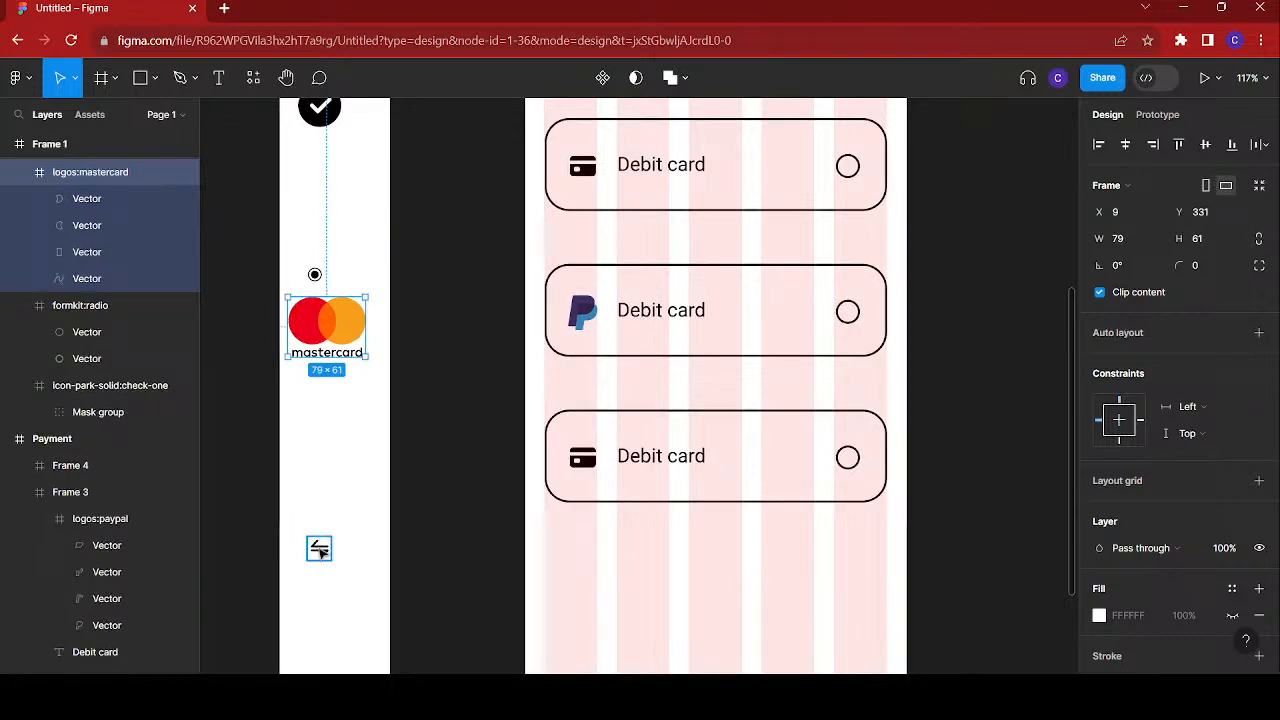
pyautogui.moveTo(319, 549); pyautogui.dragTo(582, 477)
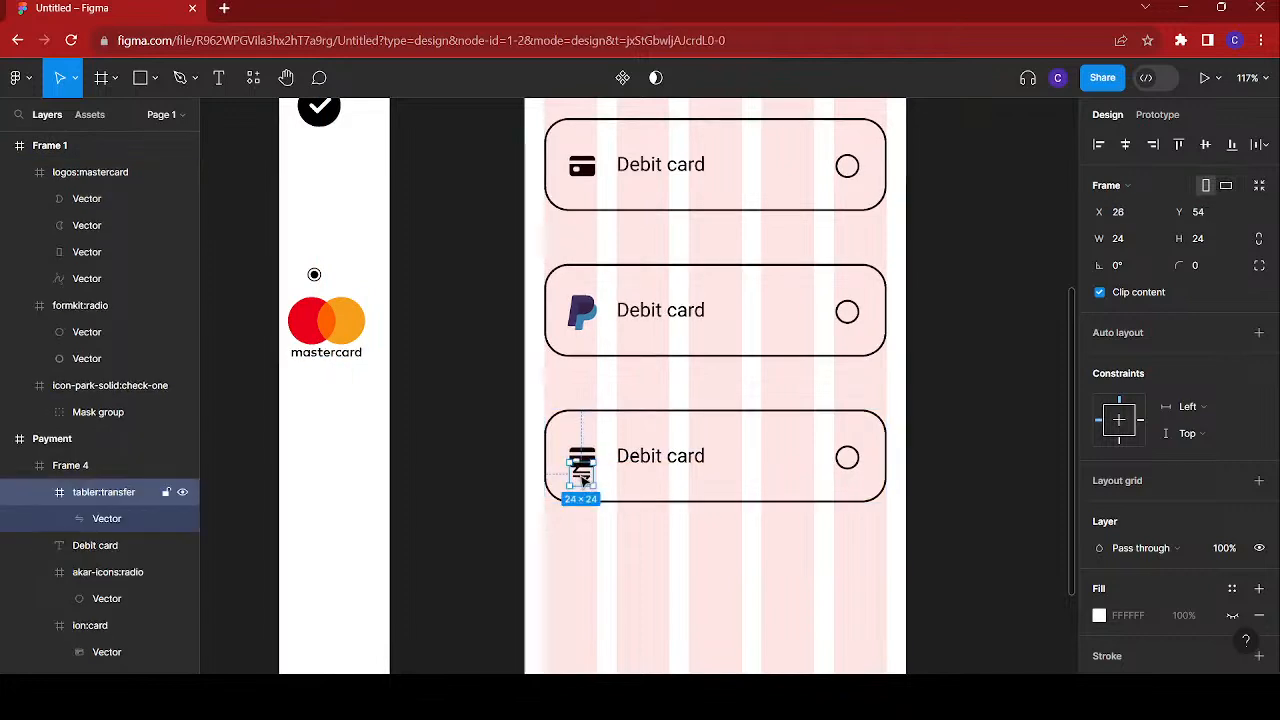
# - Delete the card icon overlapping the transfer icon in the third payment box
pyautogui.scroll(3, 582, 477)
pyautogui.scroll(2, 587, 481)
pyautogui.click(600, 418)
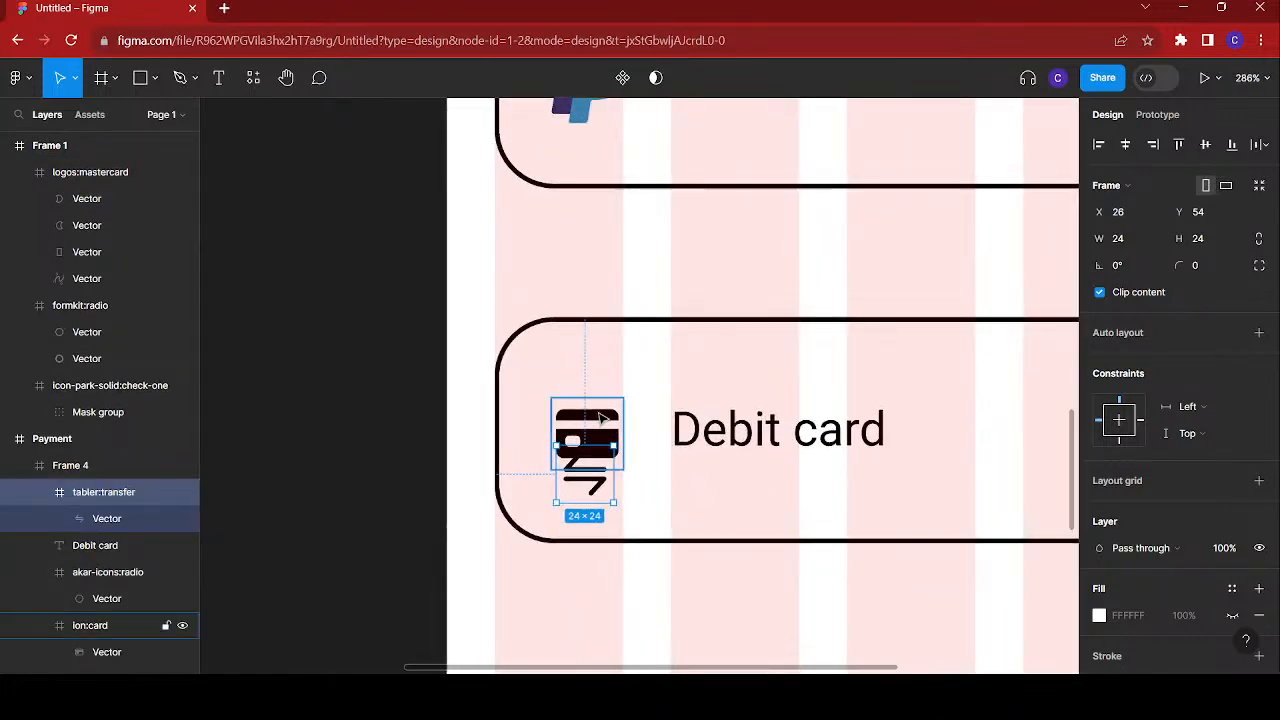
pyautogui.press('Delete')
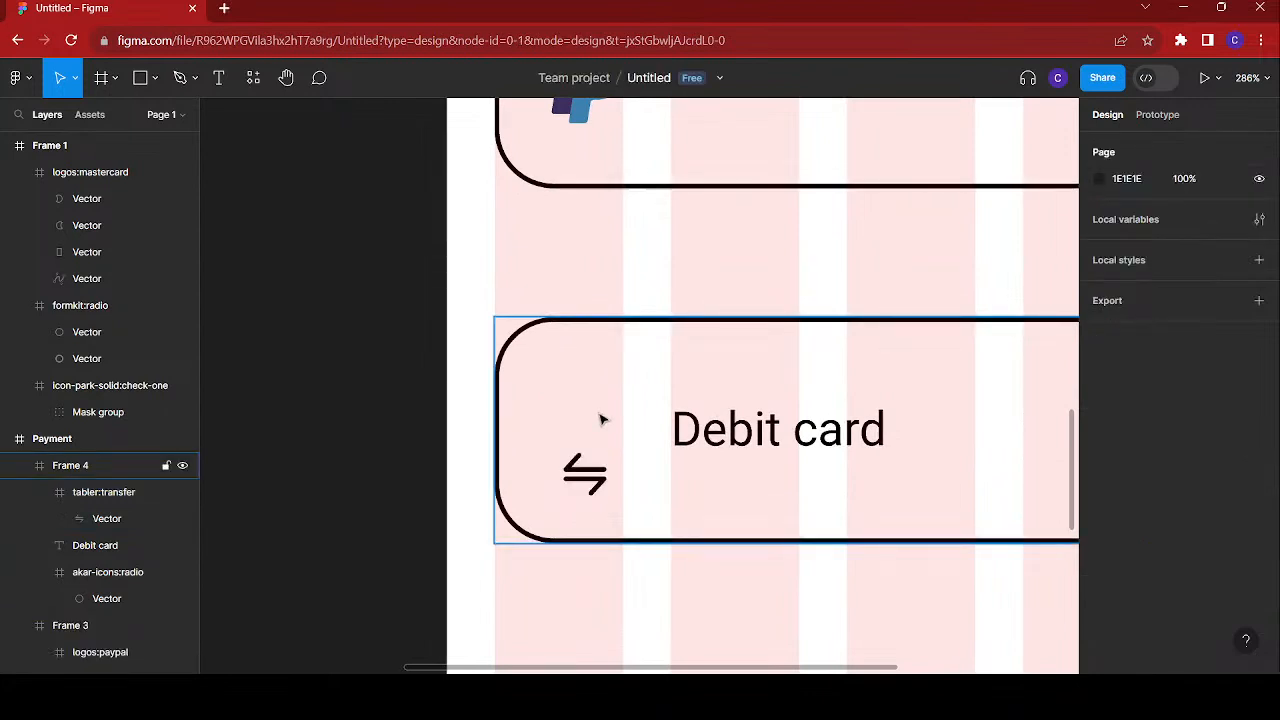
# - Resize the transfer icon to 30 × 30, center it vertically in its box, and nudge it to X 25, Y 34
pyautogui.click(591, 487)
pyautogui.click(588, 480)
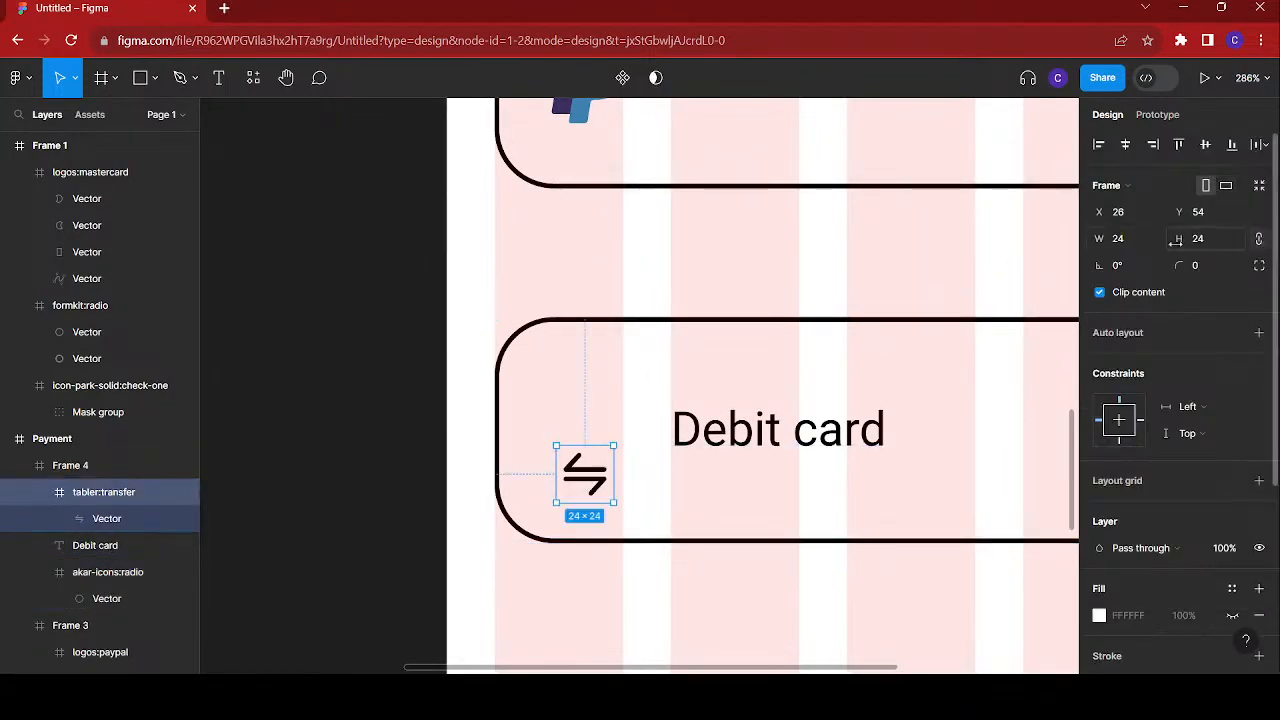
pyautogui.click(1123, 243)
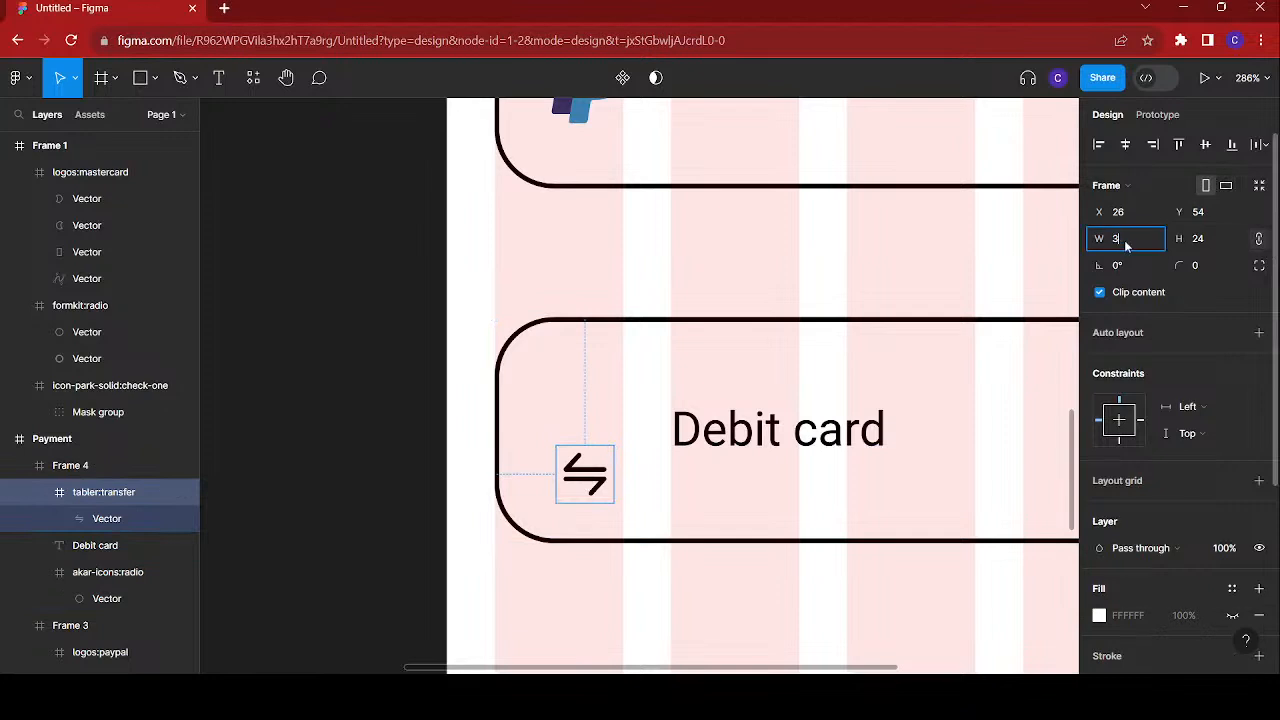
pyautogui.press('Return')
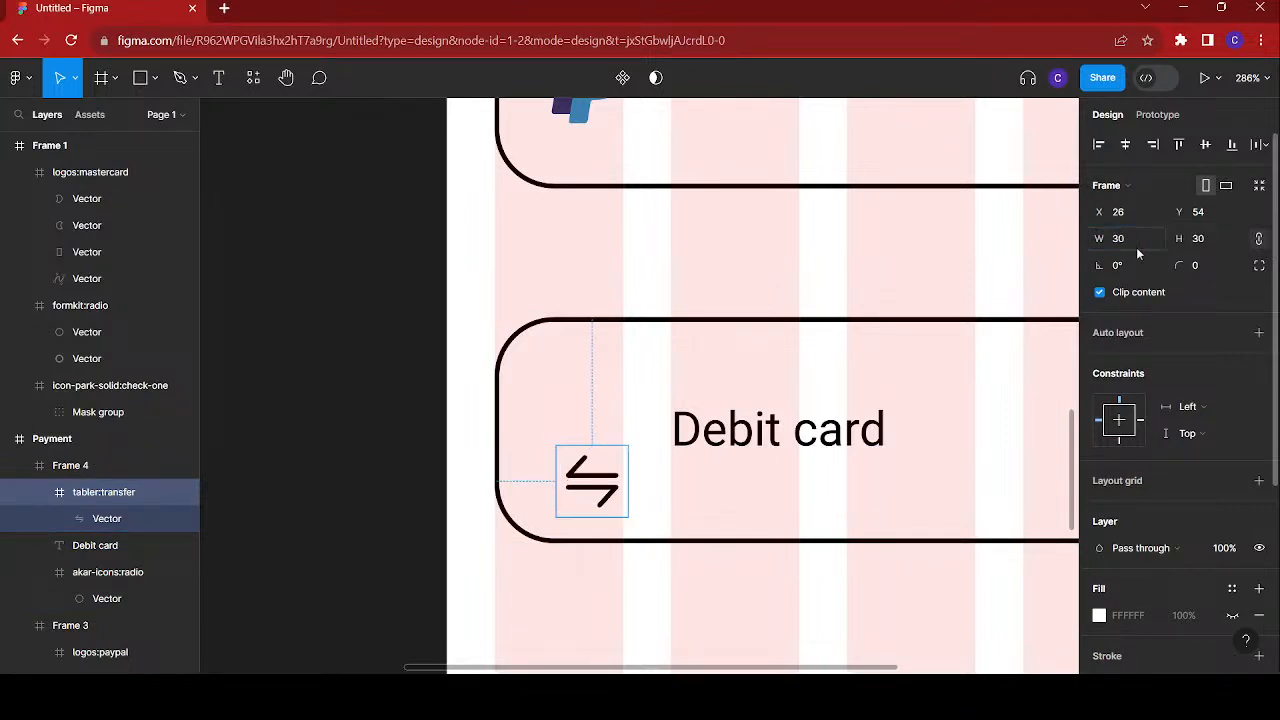
pyautogui.click(1205, 146)
pyautogui.press('Down')
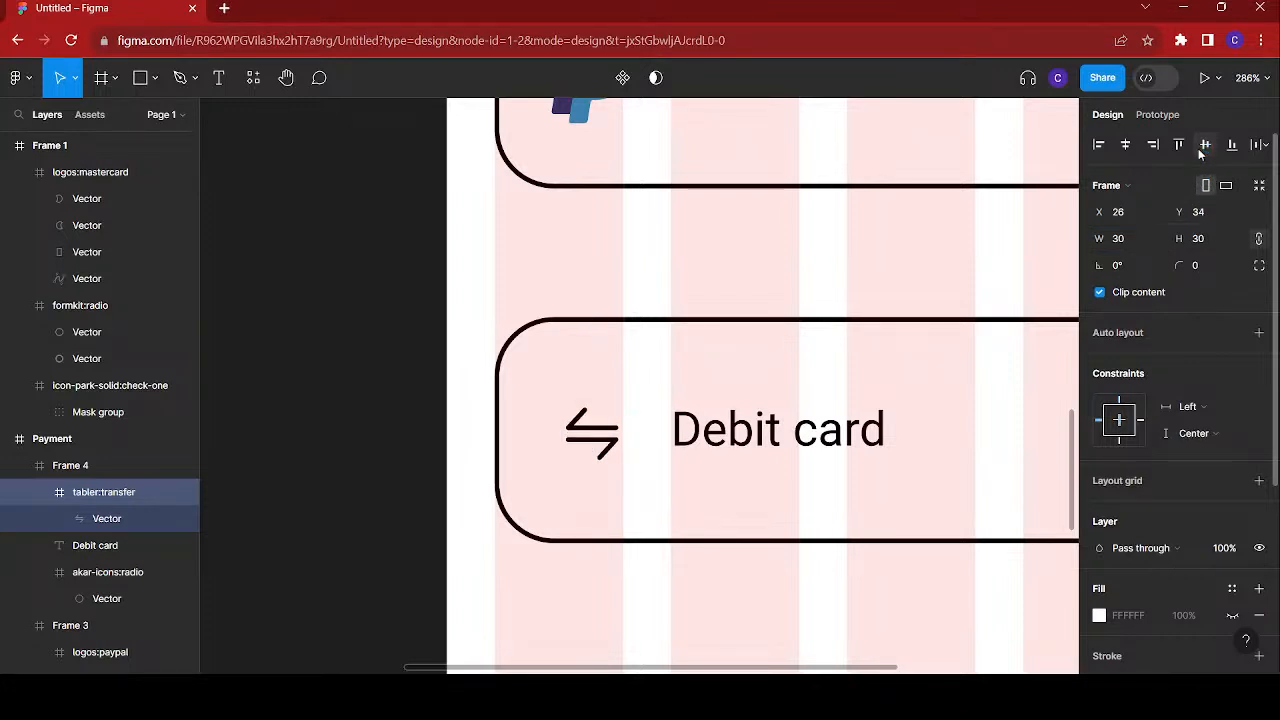
pyautogui.press('Left')
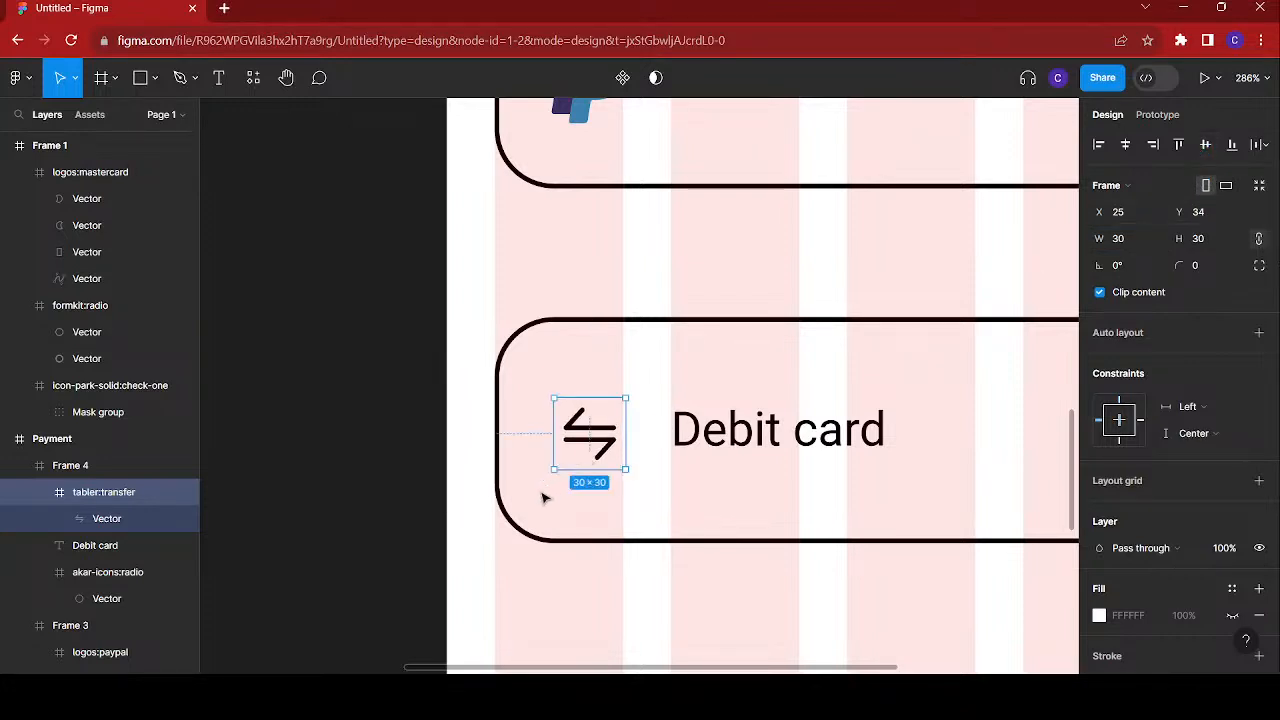
# - Select all three payment-option boxes on the Payment screen together
pyautogui.keyDown('ctrl'); pyautogui.scroll(-5, 543, 498); pyautogui.keyUp('ctrl')
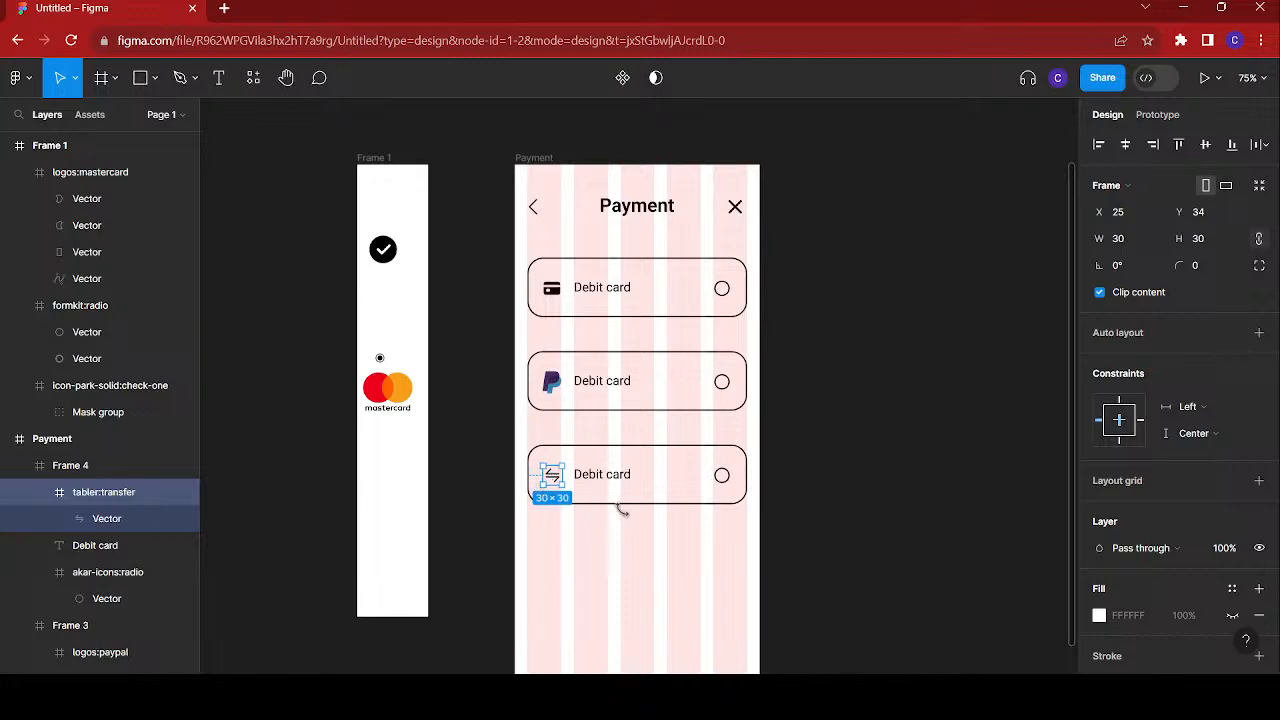
pyautogui.scroll(4, 686, 554)
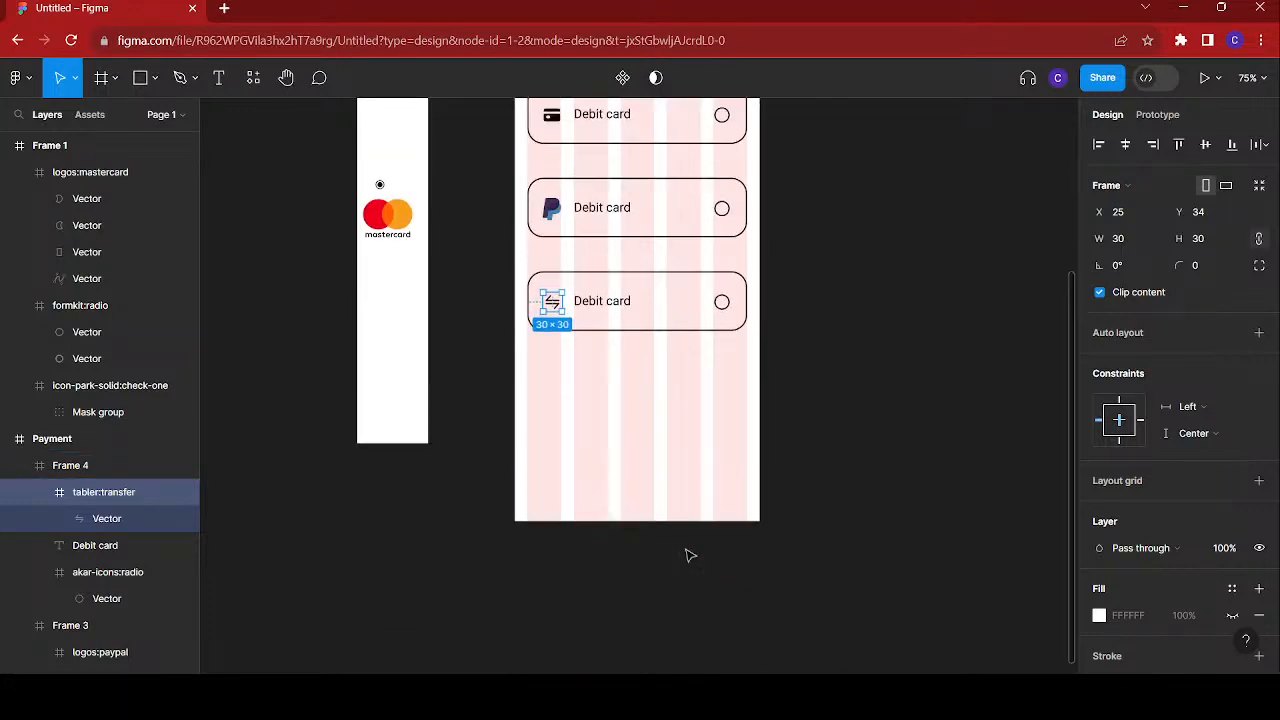
pyautogui.click(634, 438)
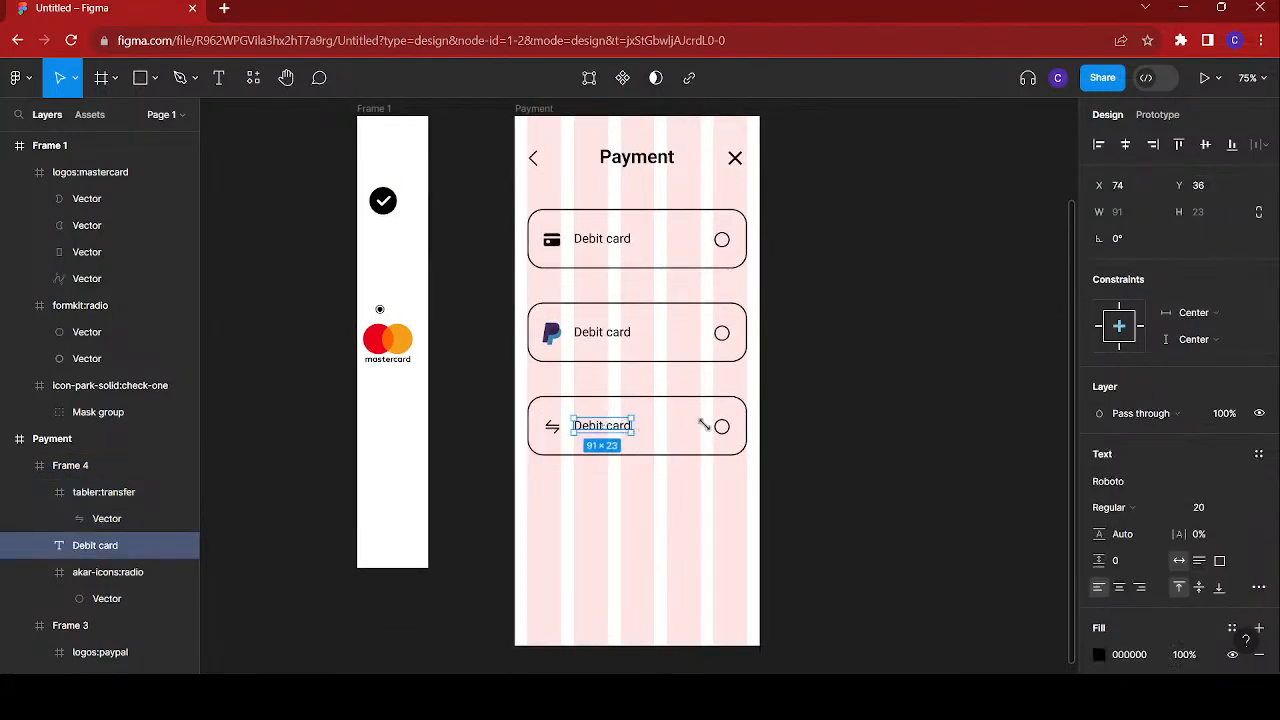
pyautogui.click(677, 431)
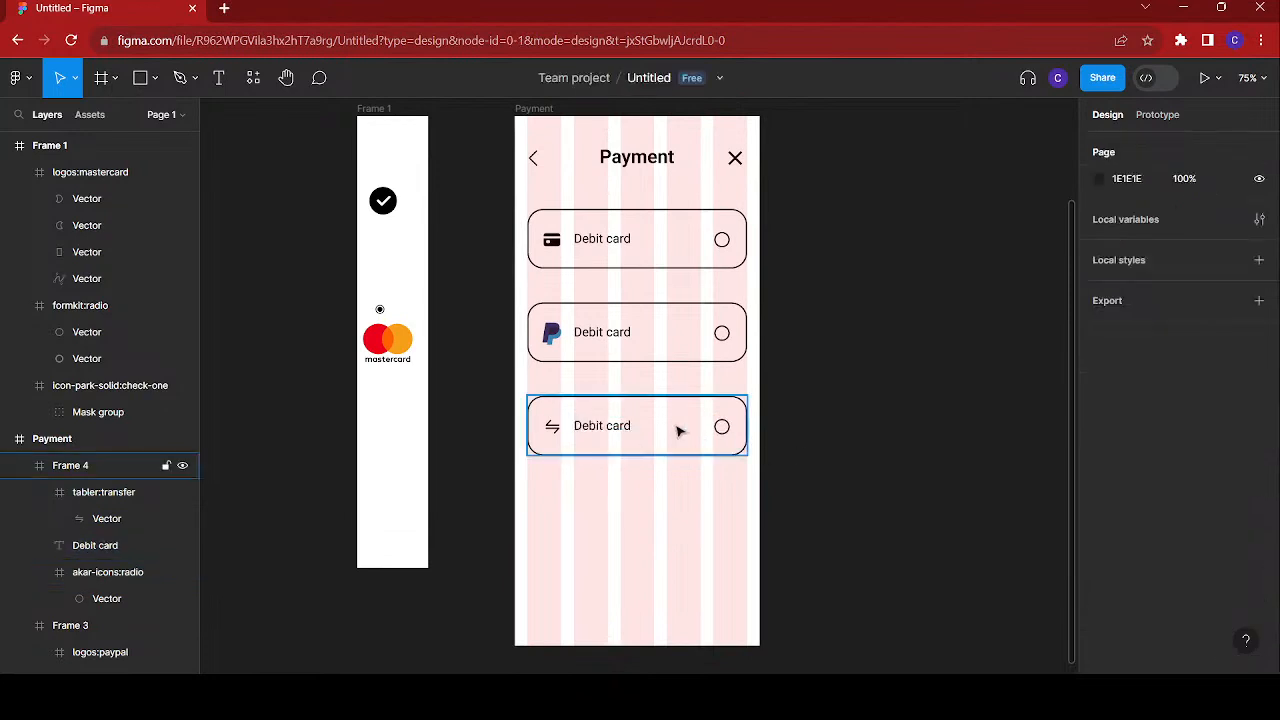
pyautogui.keyDown('shift'); pyautogui.click(700, 340); pyautogui.keyUp('shift')
pyautogui.keyDown('shift'); pyautogui.click(688, 262); pyautogui.keyUp('shift')
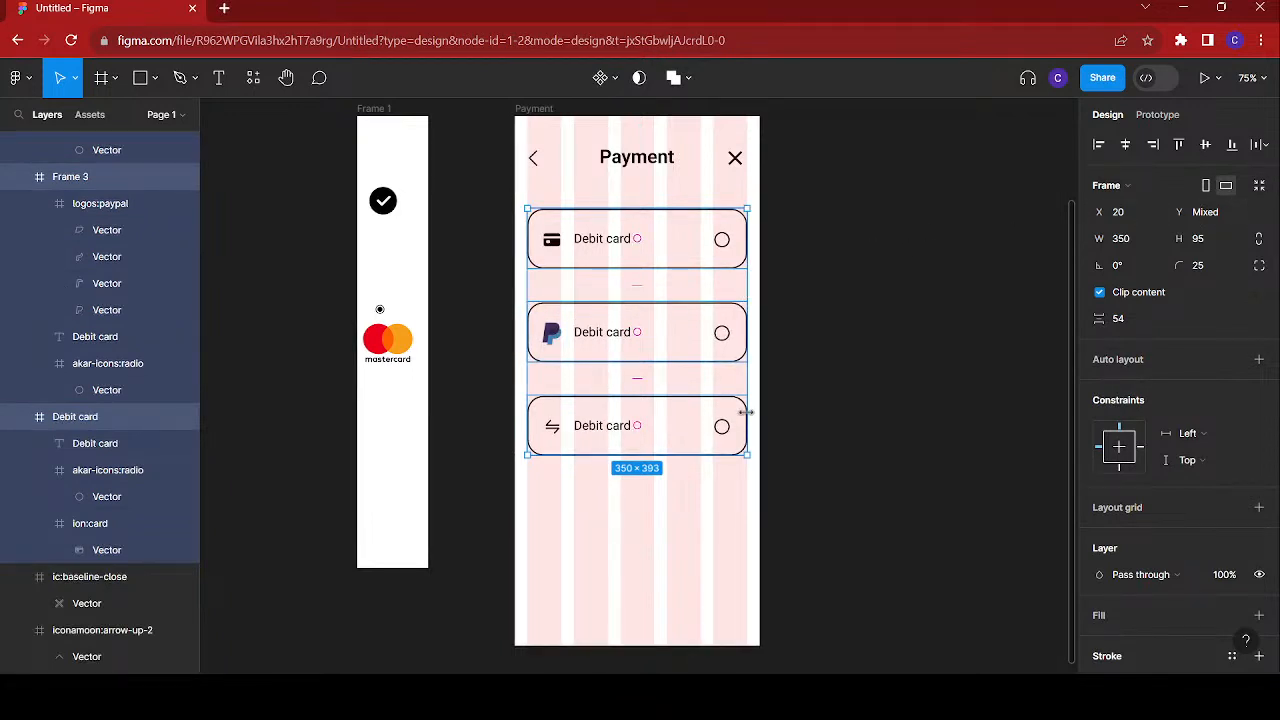
# - Collapse the layer trees of the three payment-option frames and select only Frame 4
pyautogui.scroll(-3, 746, 412)
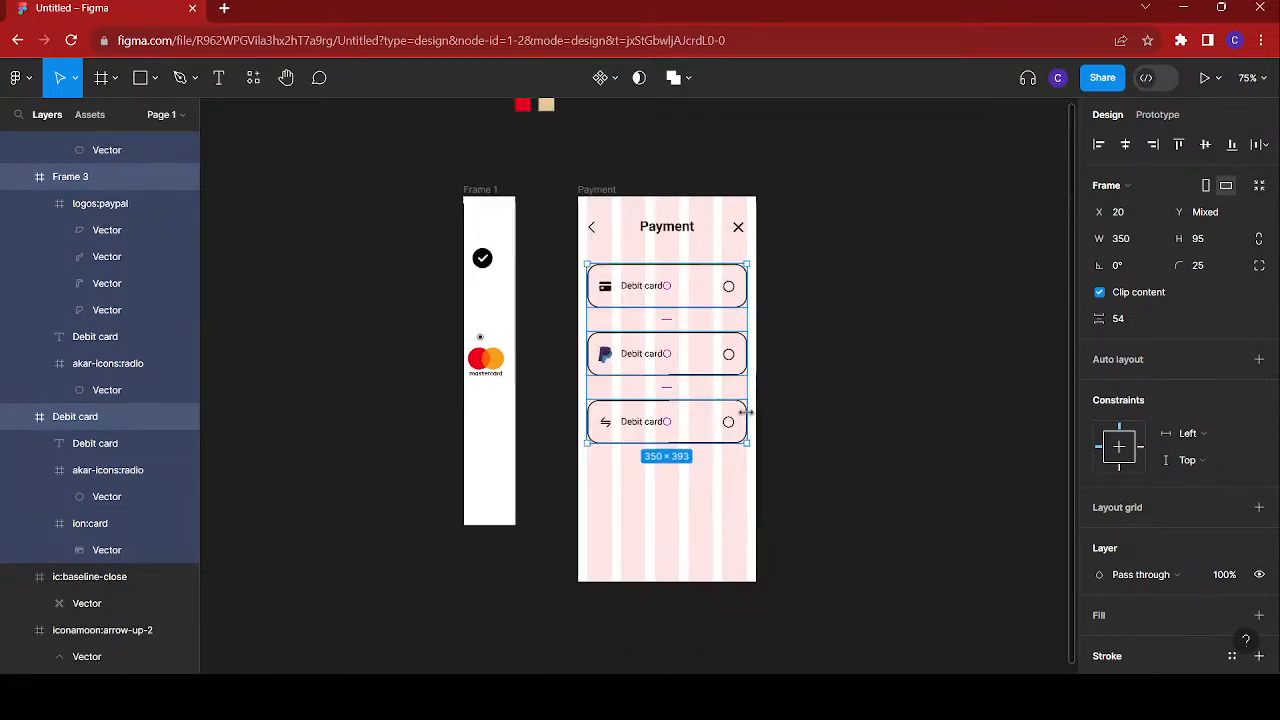
pyautogui.click(18, 416)
pyautogui.scroll(2, 30, 340)
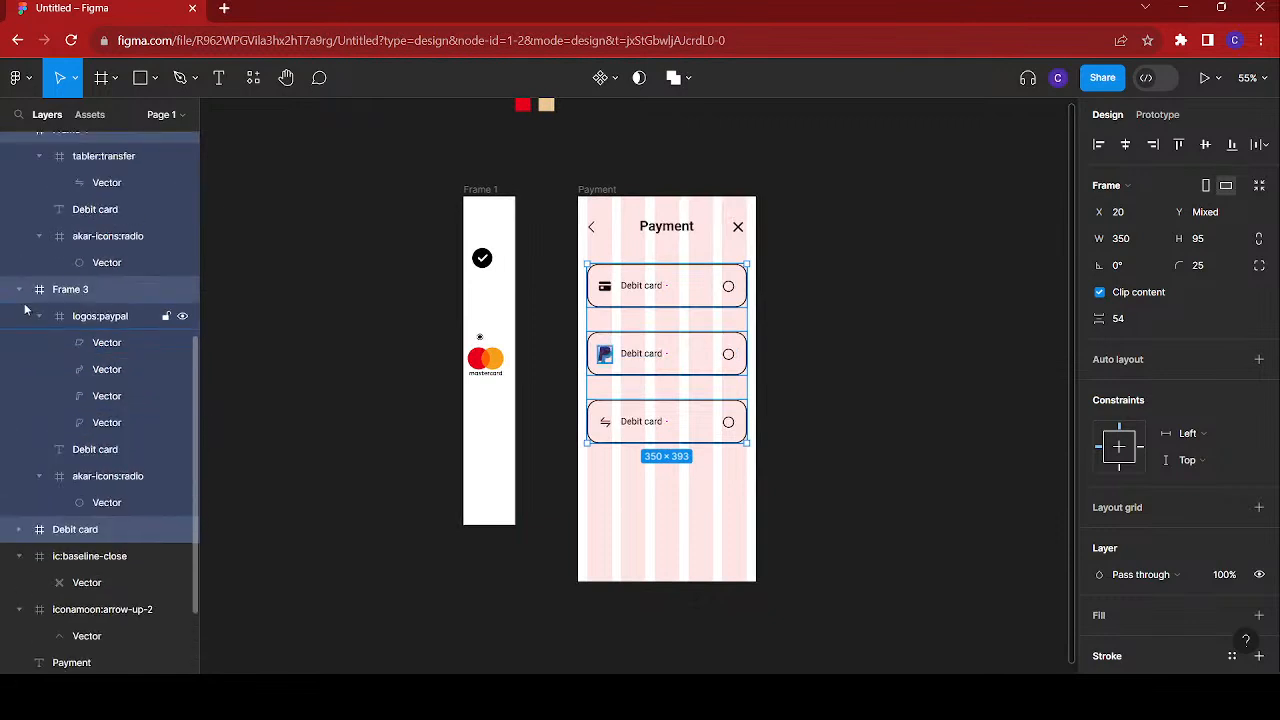
pyautogui.click(19, 290)
pyautogui.scroll(2, 18, 296)
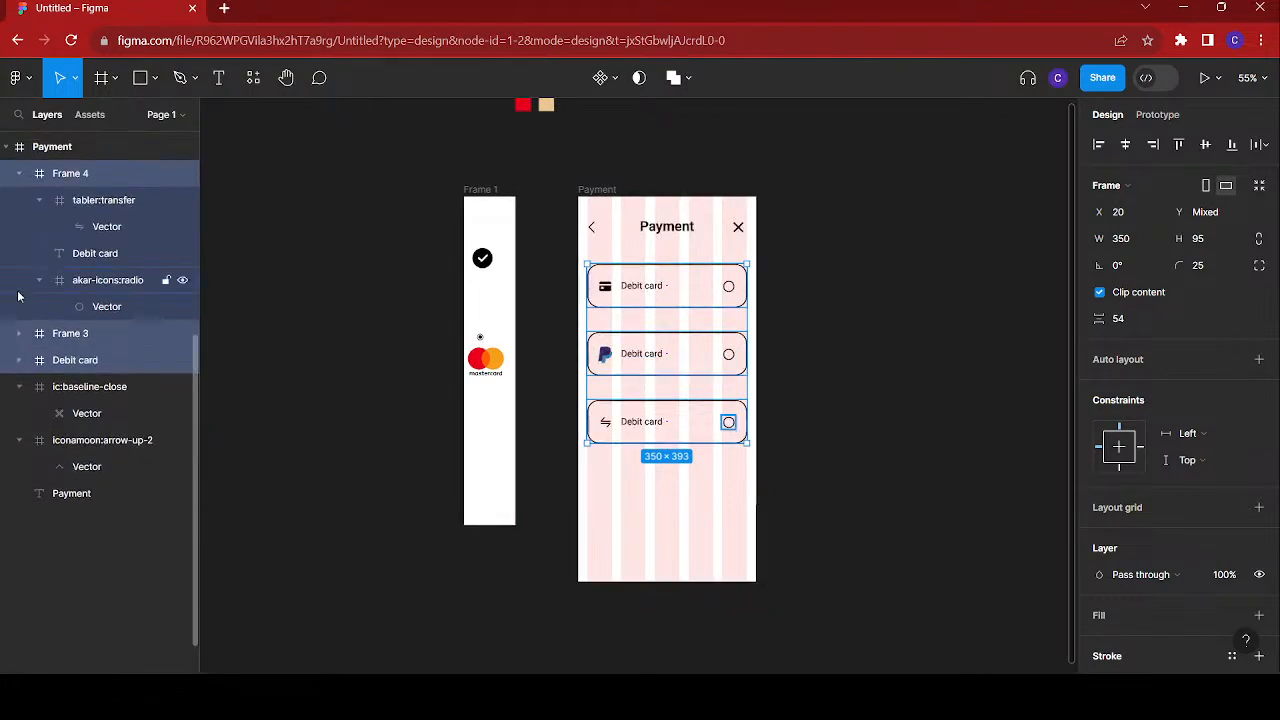
pyautogui.scroll(2, 18, 290)
pyautogui.click(18, 257)
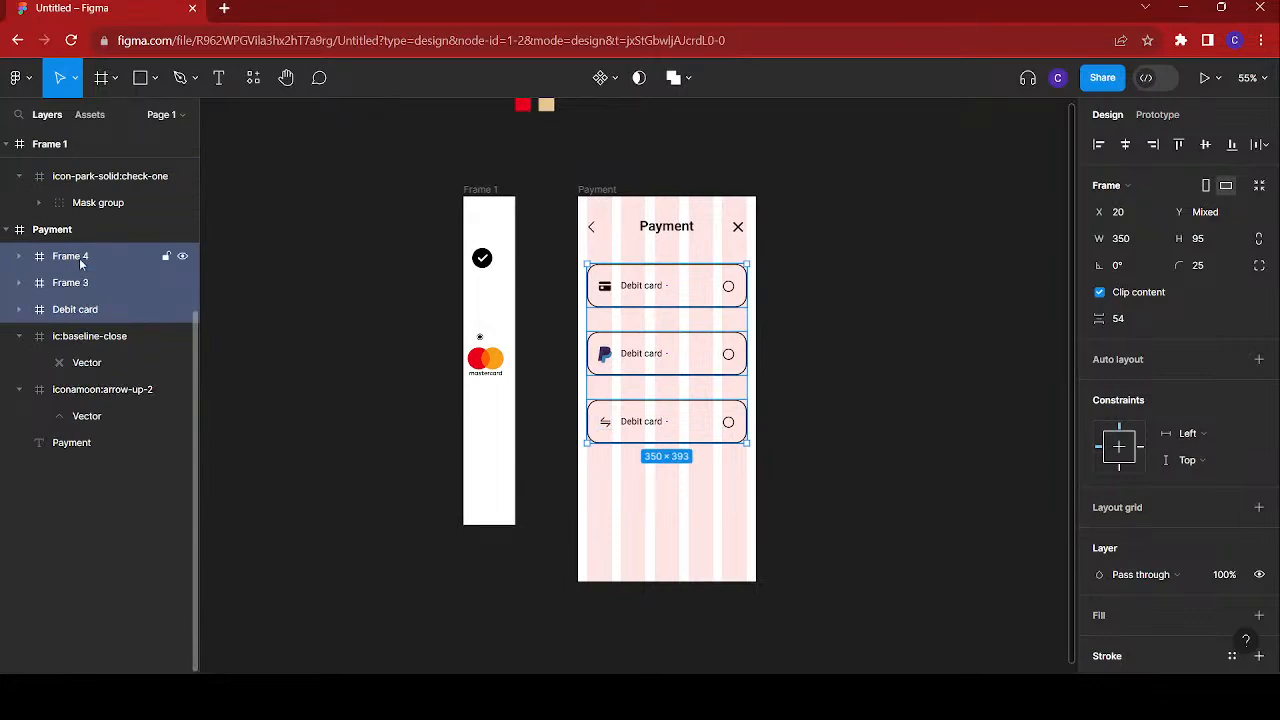
pyautogui.click(36, 259)
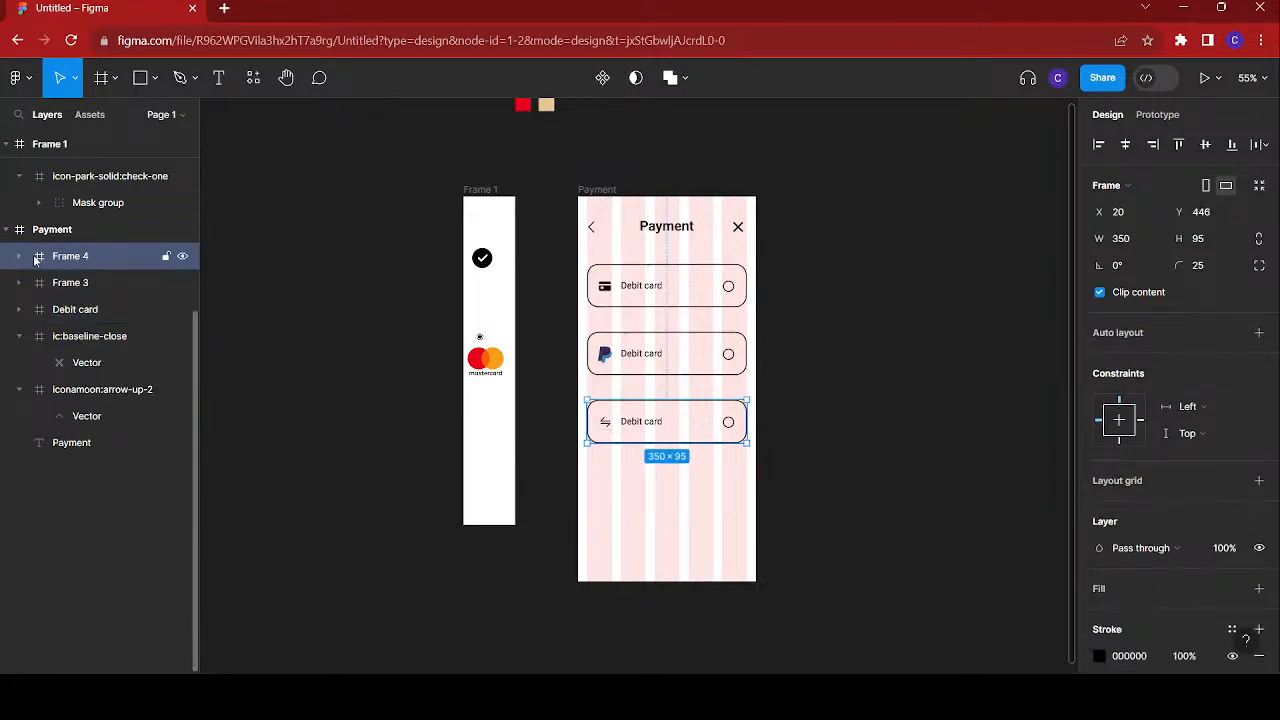
# - Rename the Frame 4 layer to "Bank transfer"
pyautogui.doubleClick(56, 260)
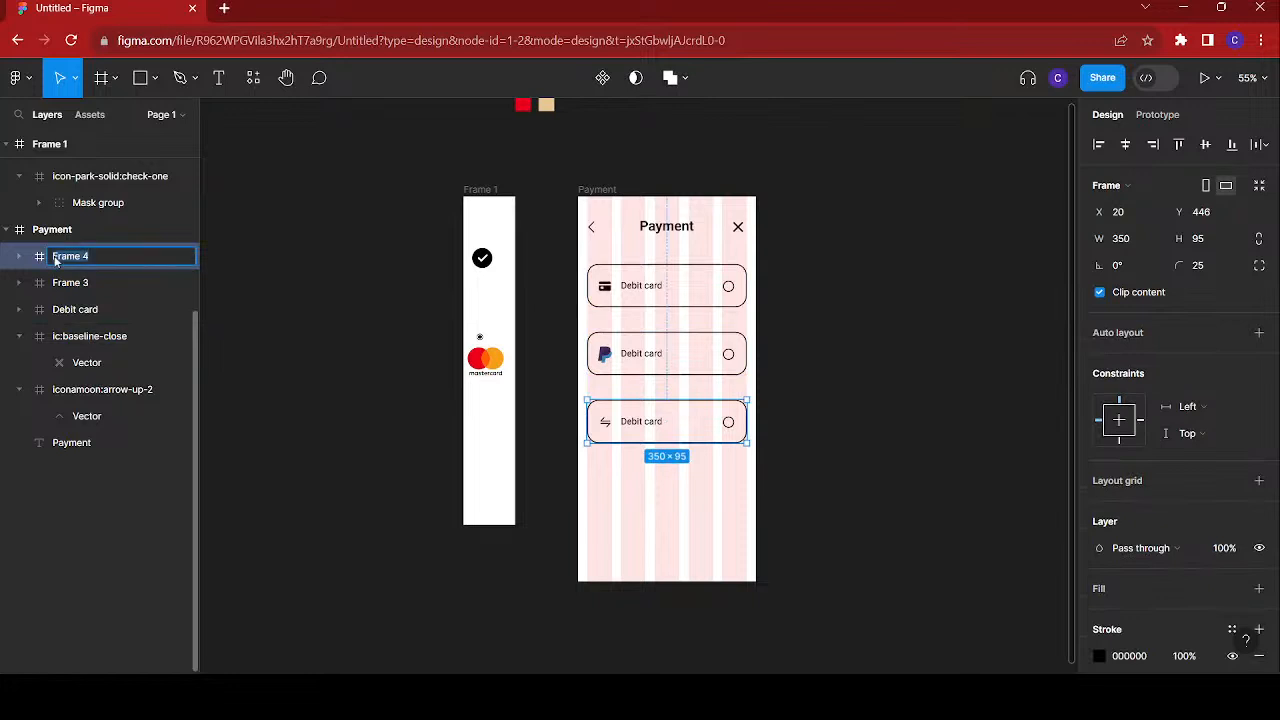
pyautogui.write('De')
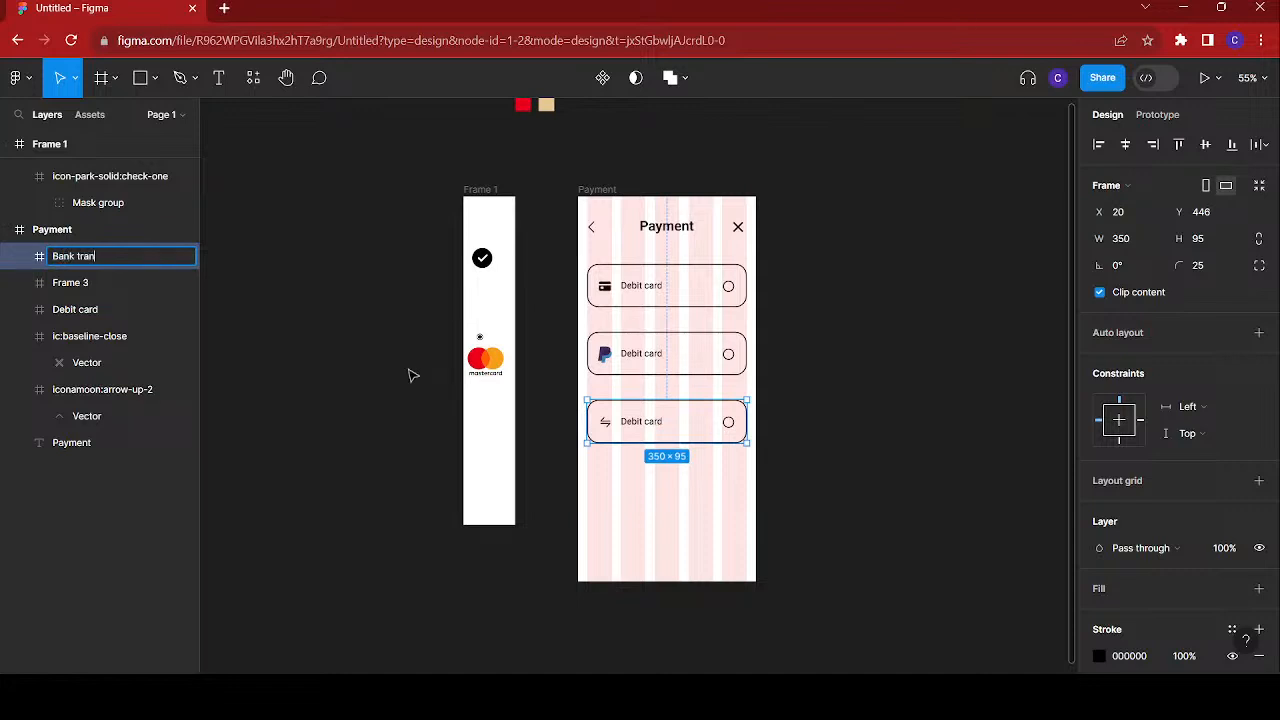
pyautogui.hotkey('ctrl', 'a')
pyautogui.press('Return')
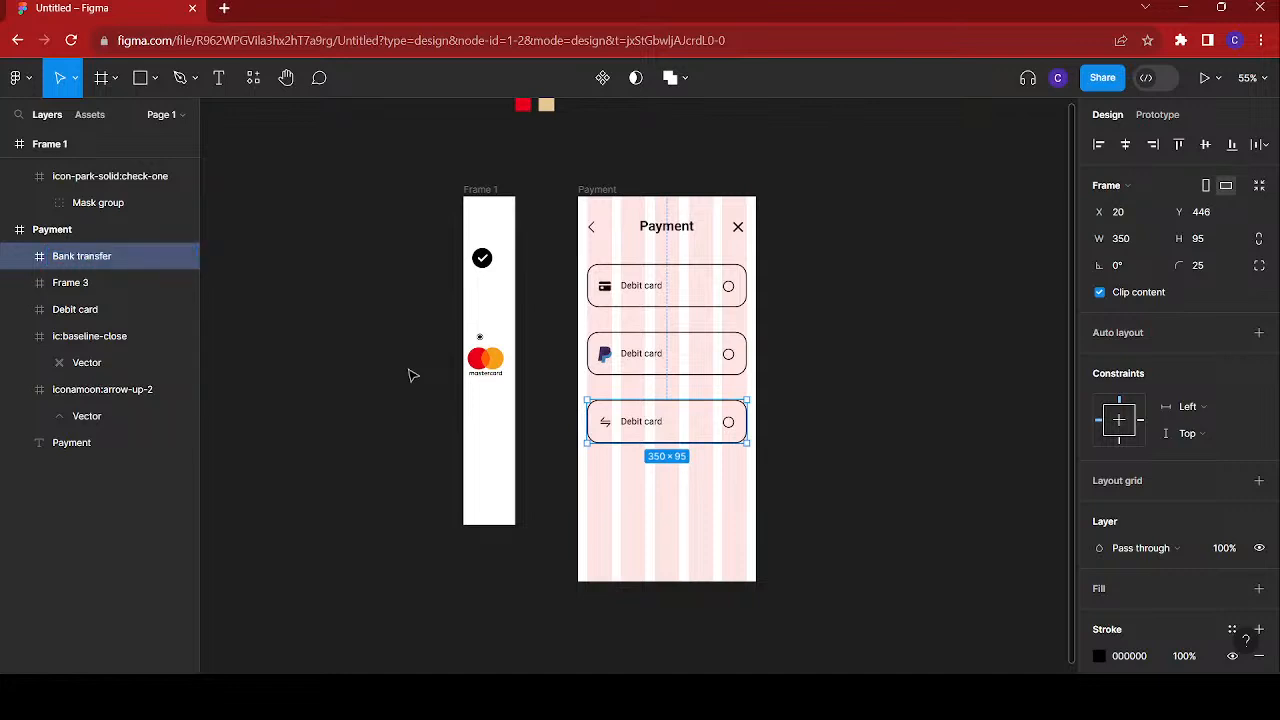
# - Change the third payment box's label to "Bank transfer" and the second box's label to "Paypal"
pyautogui.doubleClick(643, 426)
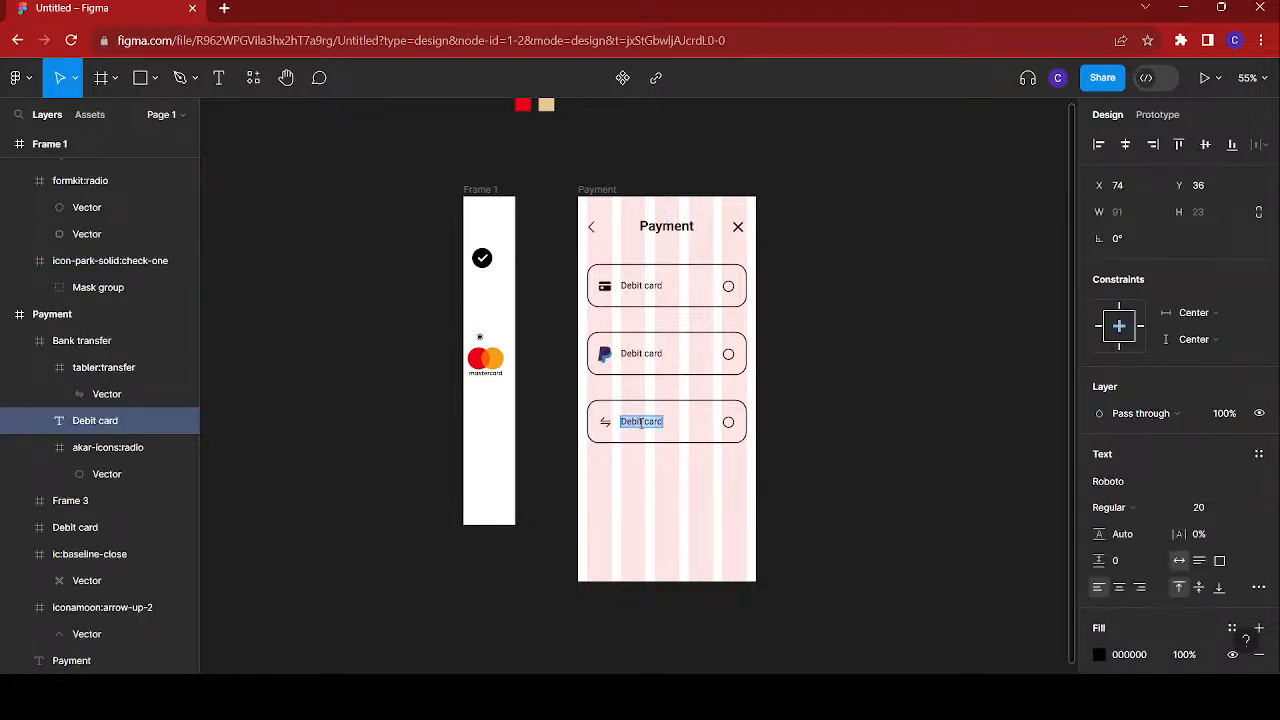
pyautogui.write('Bank transfer')
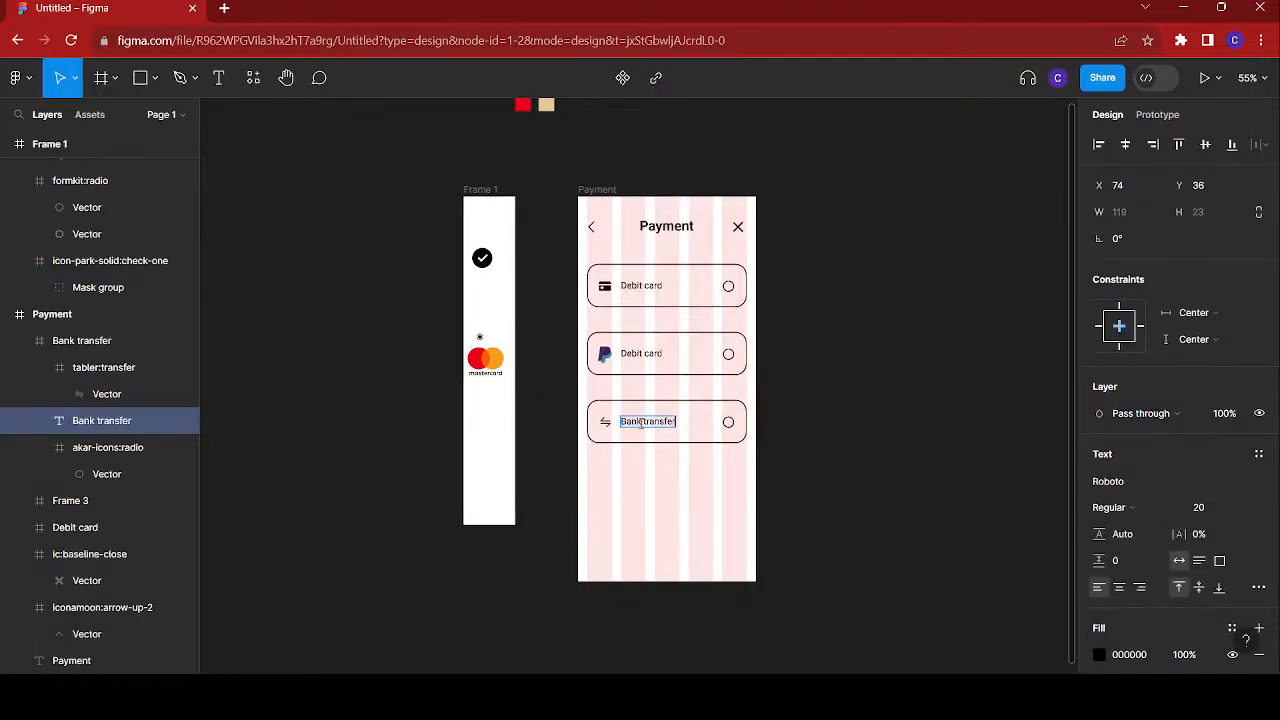
pyautogui.doubleClick(651, 354)
pyautogui.write('Paypal')
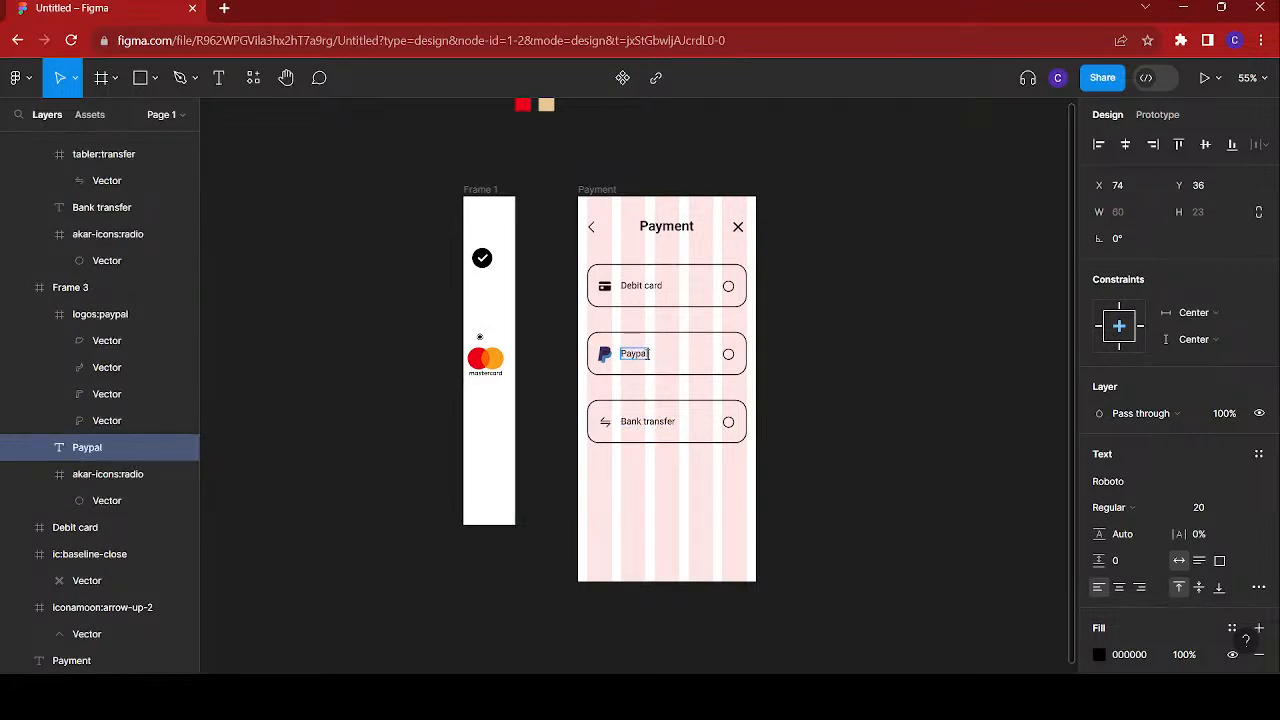
pyautogui.press('Escape')
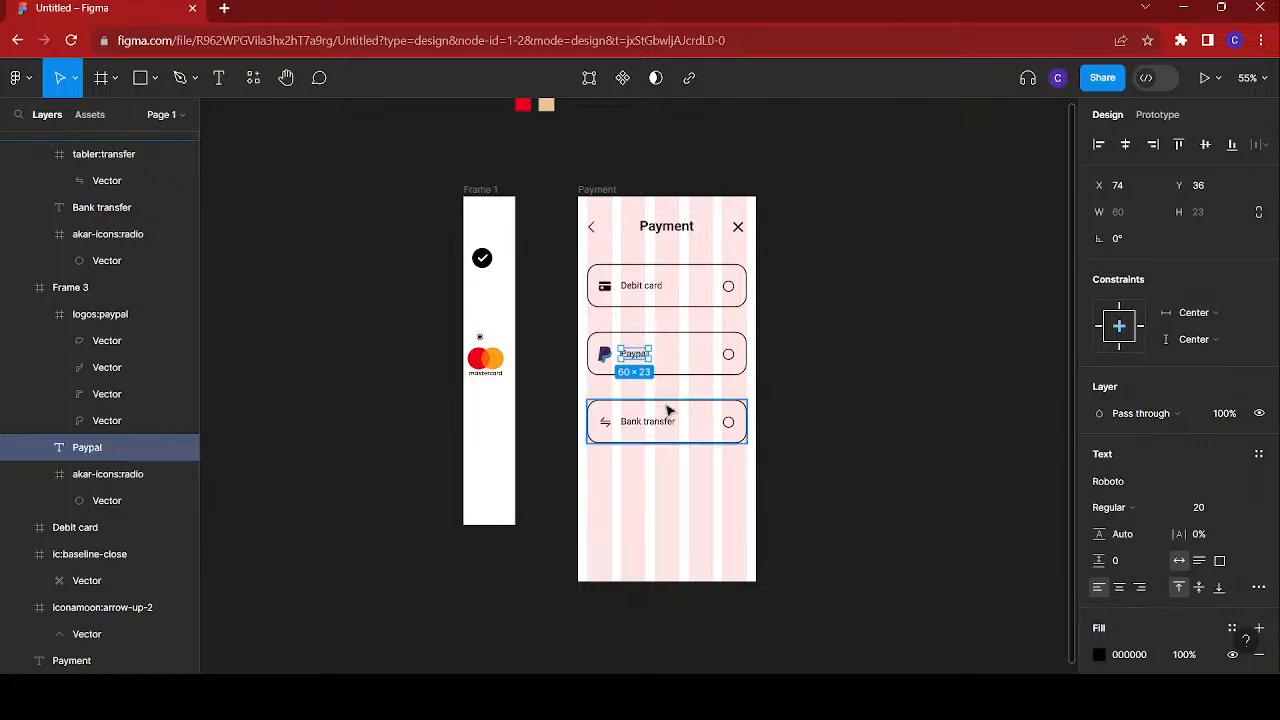
# - Move the Paypal and Bank transfer boxes down together toward the lower end of the Payment screen, opening a large gap below Debit card
pyautogui.scroll(-2, 669, 410)
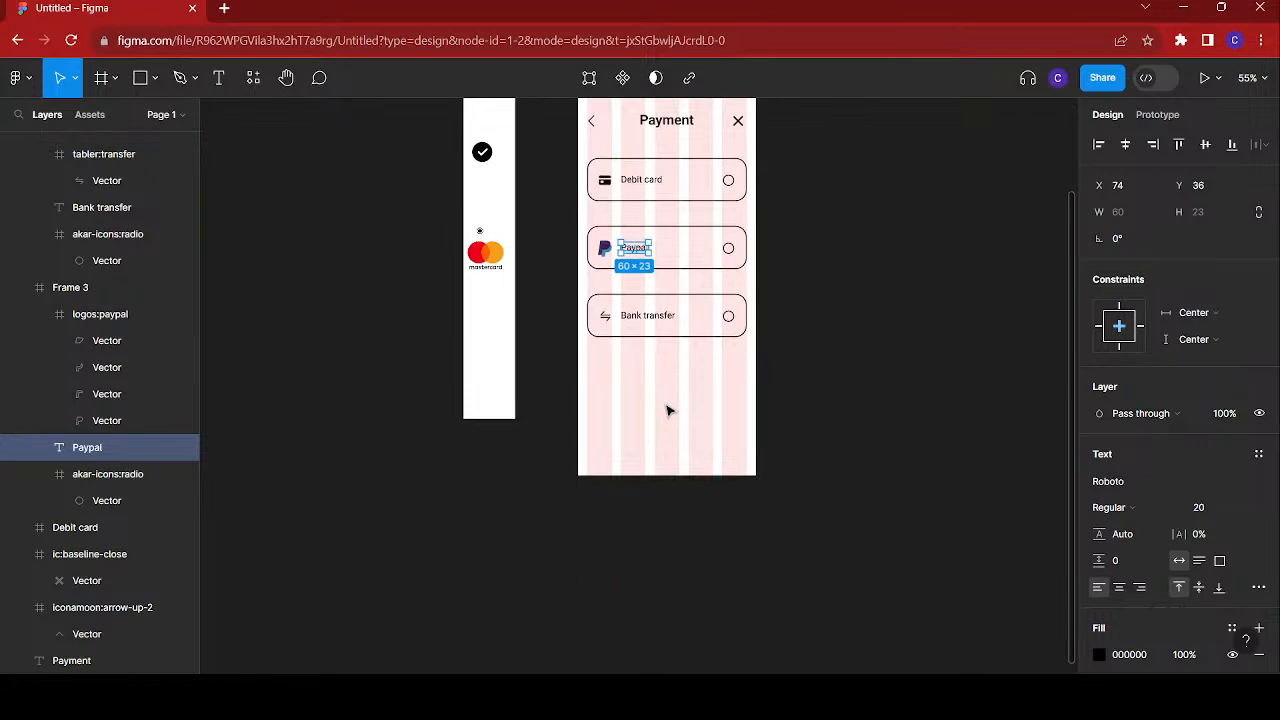
pyautogui.hscroll(1, 669, 410)
pyautogui.scroll(1, 667, 409)
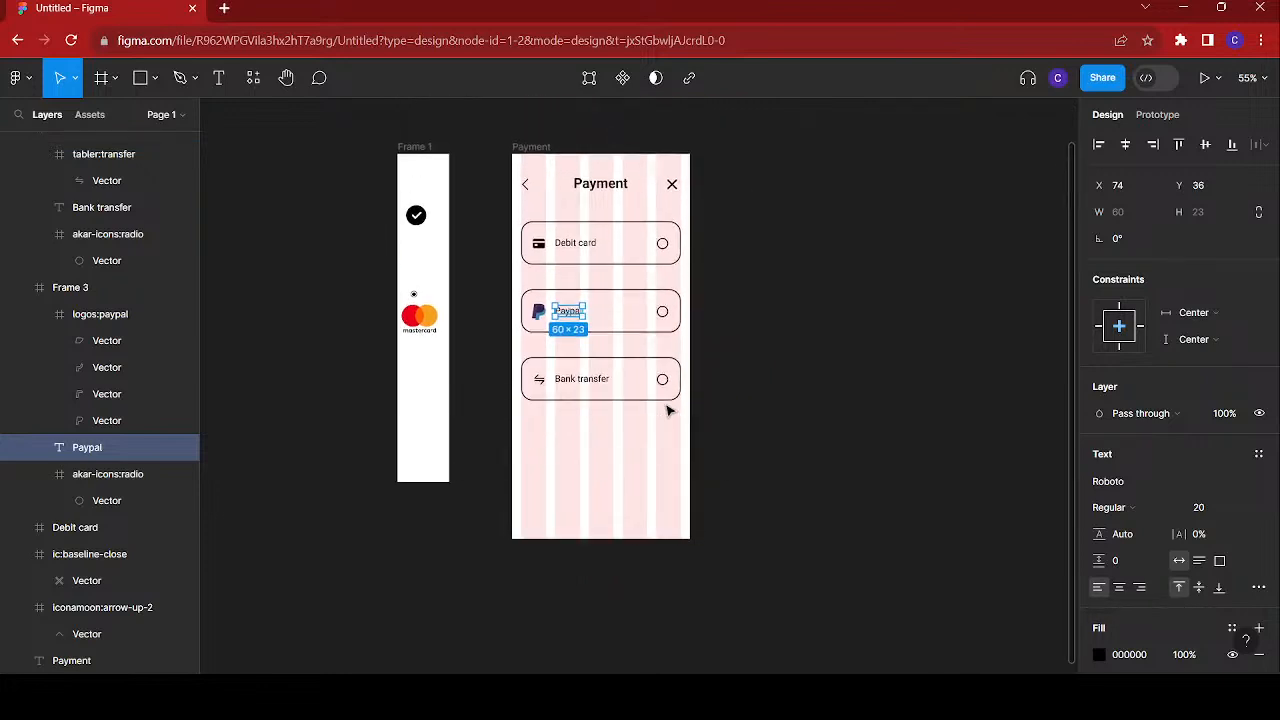
pyautogui.click(640, 398)
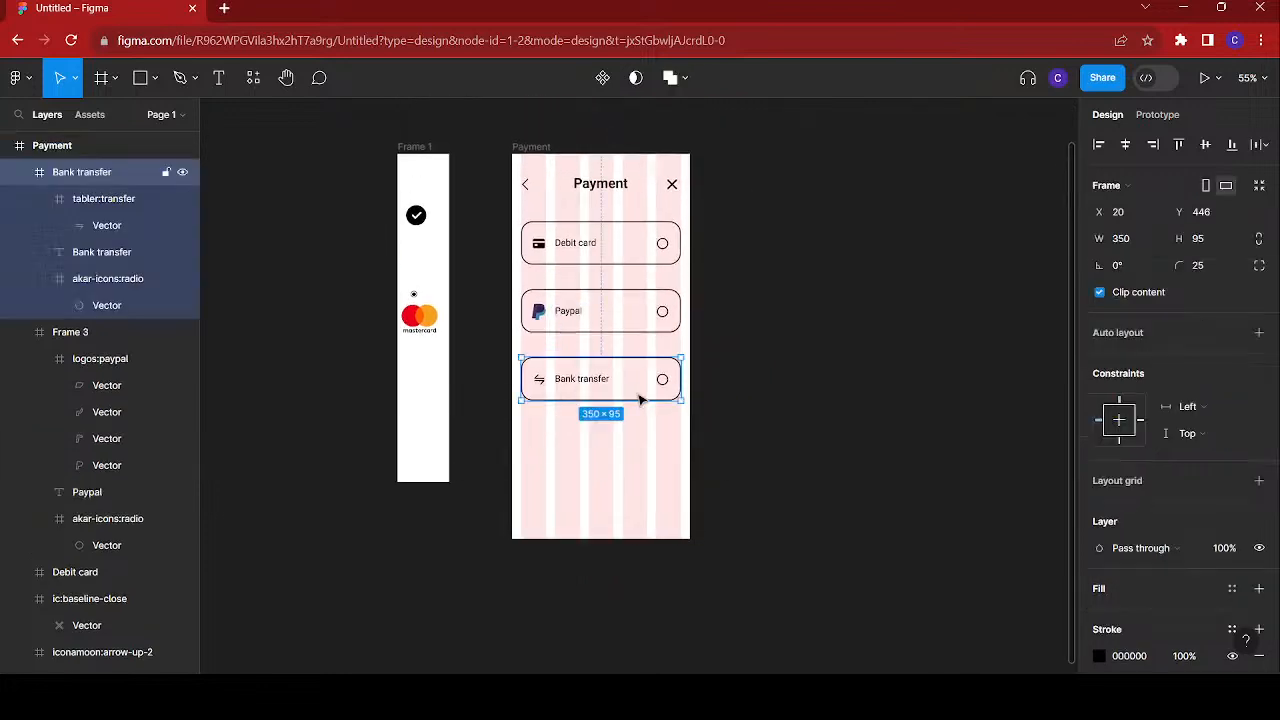
pyautogui.keyDown('shift'); pyautogui.click(628, 330); pyautogui.keyUp('shift')
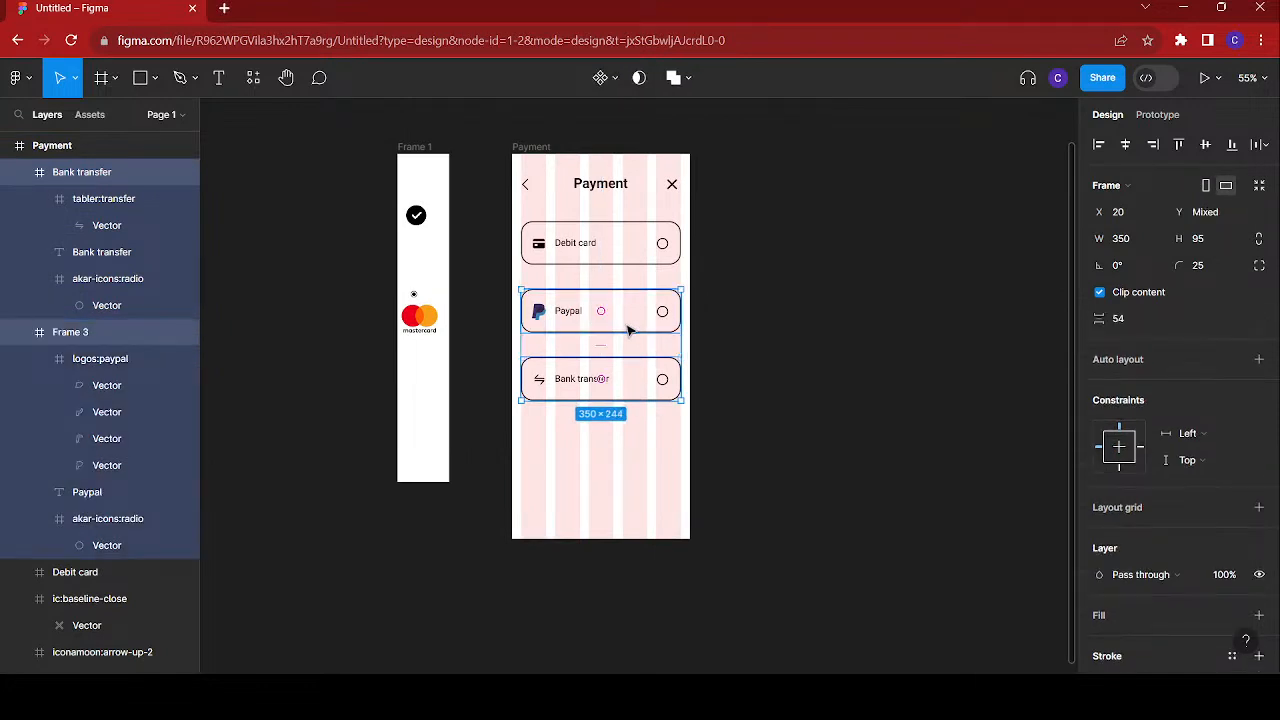
pyautogui.moveTo(628, 330); pyautogui.dragTo(629, 331)
pyautogui.hotkey('shift', 'Down')
pyautogui.hotkey('shift', 'Down')
pyautogui.hotkey('shift', 'Down')
pyautogui.hotkey('shift', 'Down')
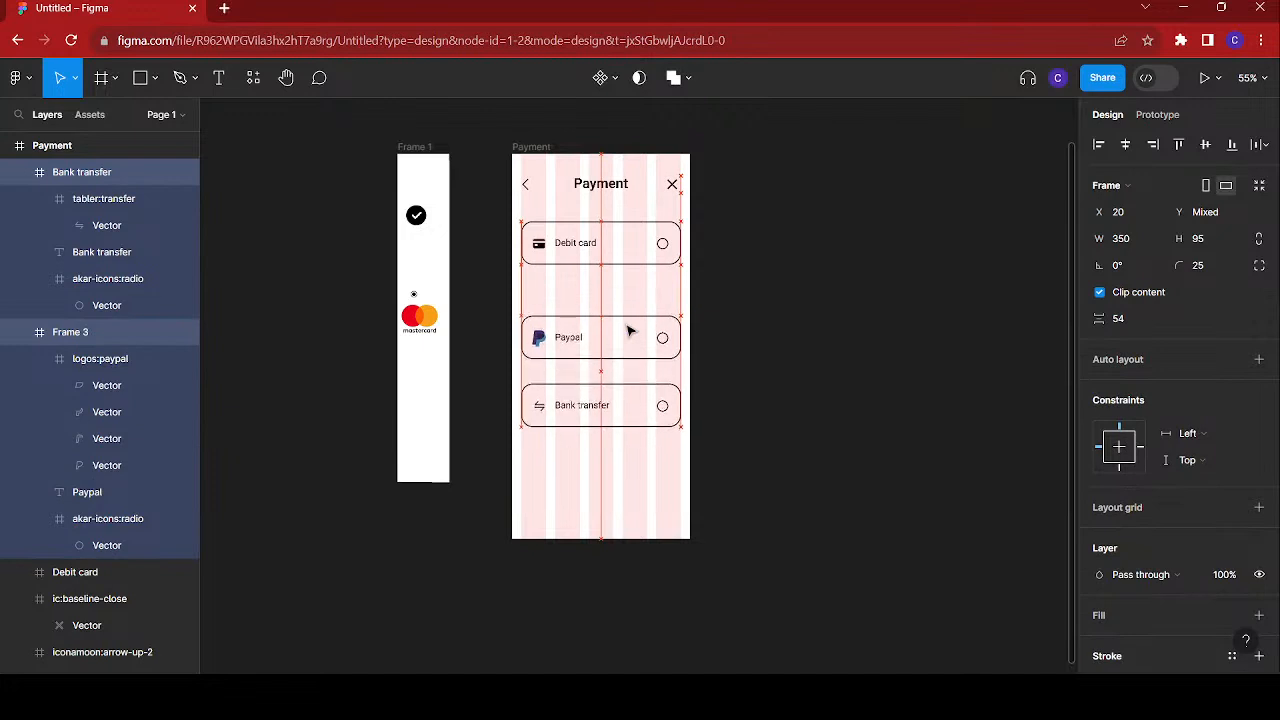
pyautogui.hotkey('shift', 'Down')
pyautogui.hotkey('shift', 'Down')
pyautogui.hotkey('shift', 'Down')
pyautogui.hotkey('shift', 'Down')
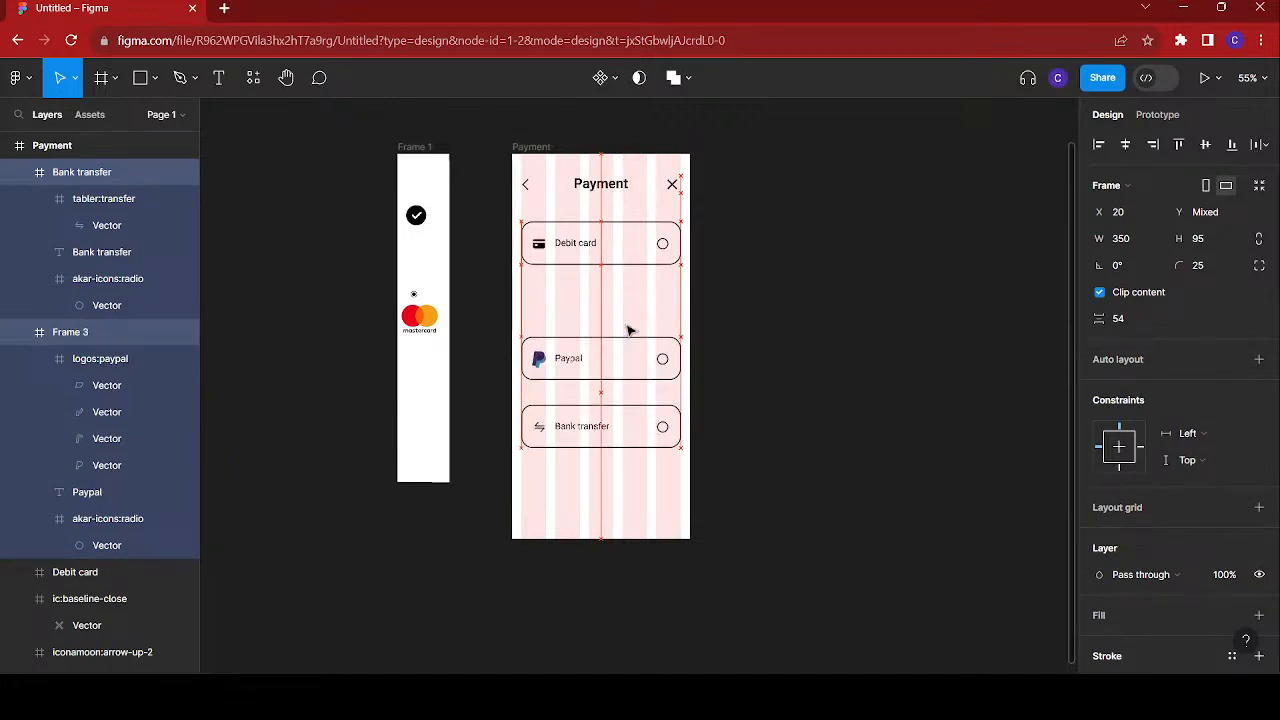
pyautogui.hotkey('shift', 'Down')
pyautogui.hotkey('shift', 'Down')
pyautogui.hotkey('shift', 'Down')
pyautogui.hotkey('shift', 'Down')
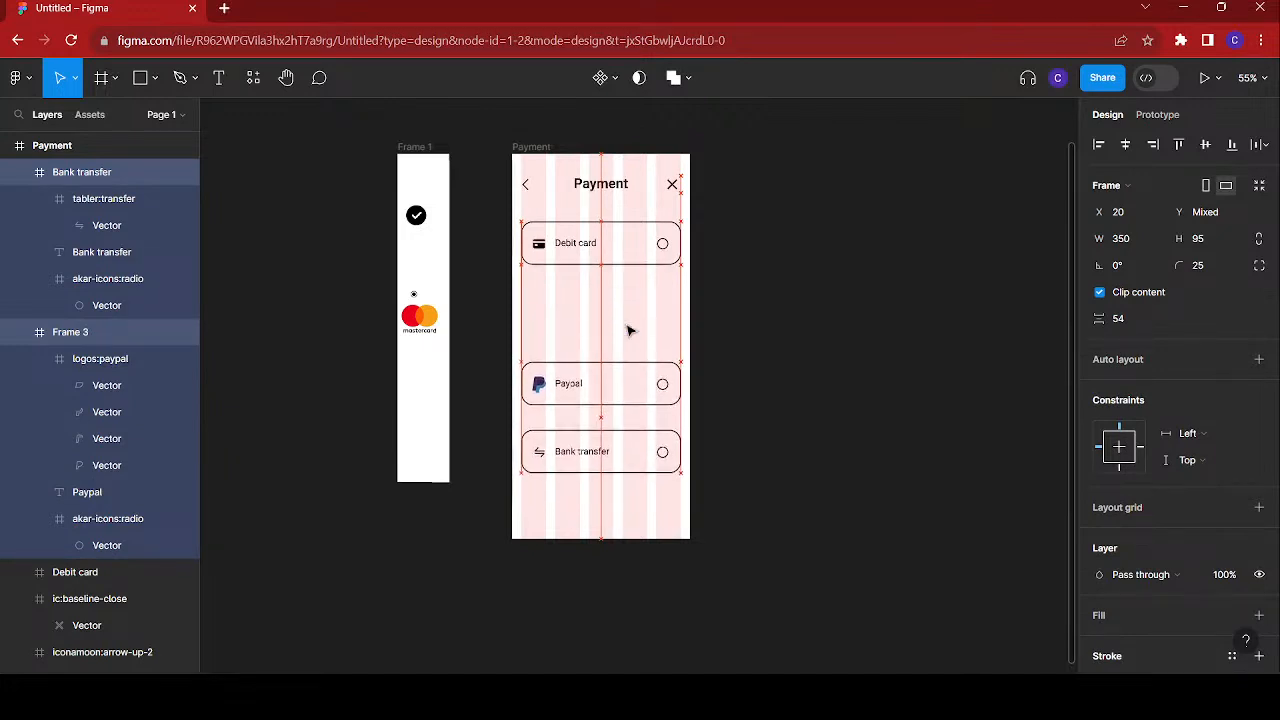
pyautogui.hotkey('shift', 'Down')
pyautogui.hotkey('shift', 'Down')
pyautogui.hotkey('shift', 'Down')
pyautogui.hotkey('shift', 'Down')
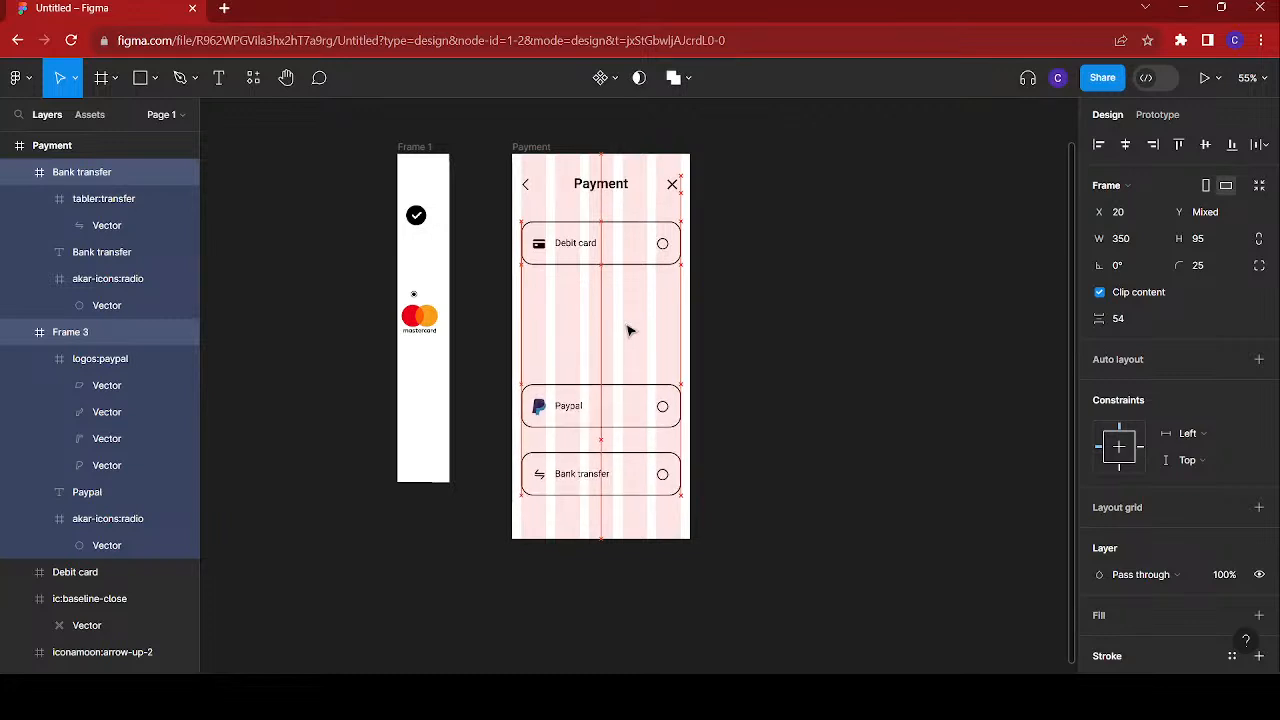
pyautogui.hotkey('shift', 'Down')
pyautogui.hotkey('shift', 'Down')
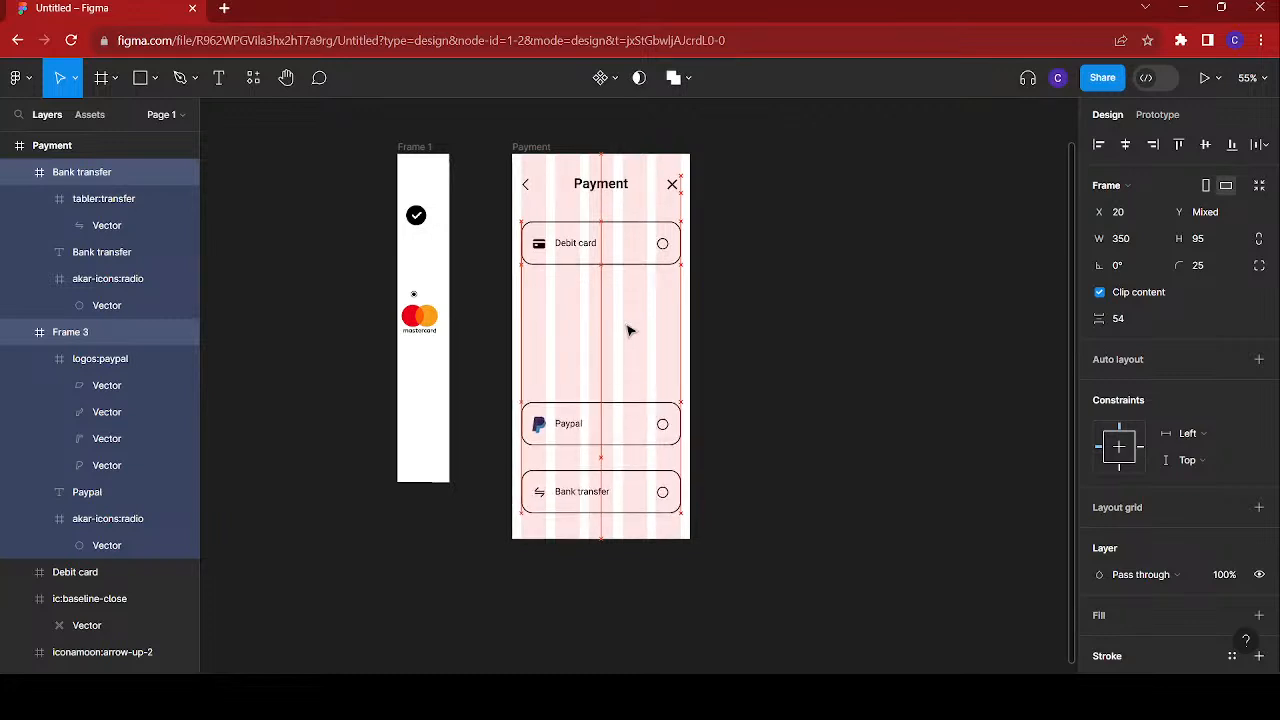
# - Duplicate the Debit card box and place the copy just below the original at about X 23, Y 266
pyautogui.keyDown('ctrl'); pyautogui.scroll(5, 637, 295); pyautogui.keyUp('ctrl')
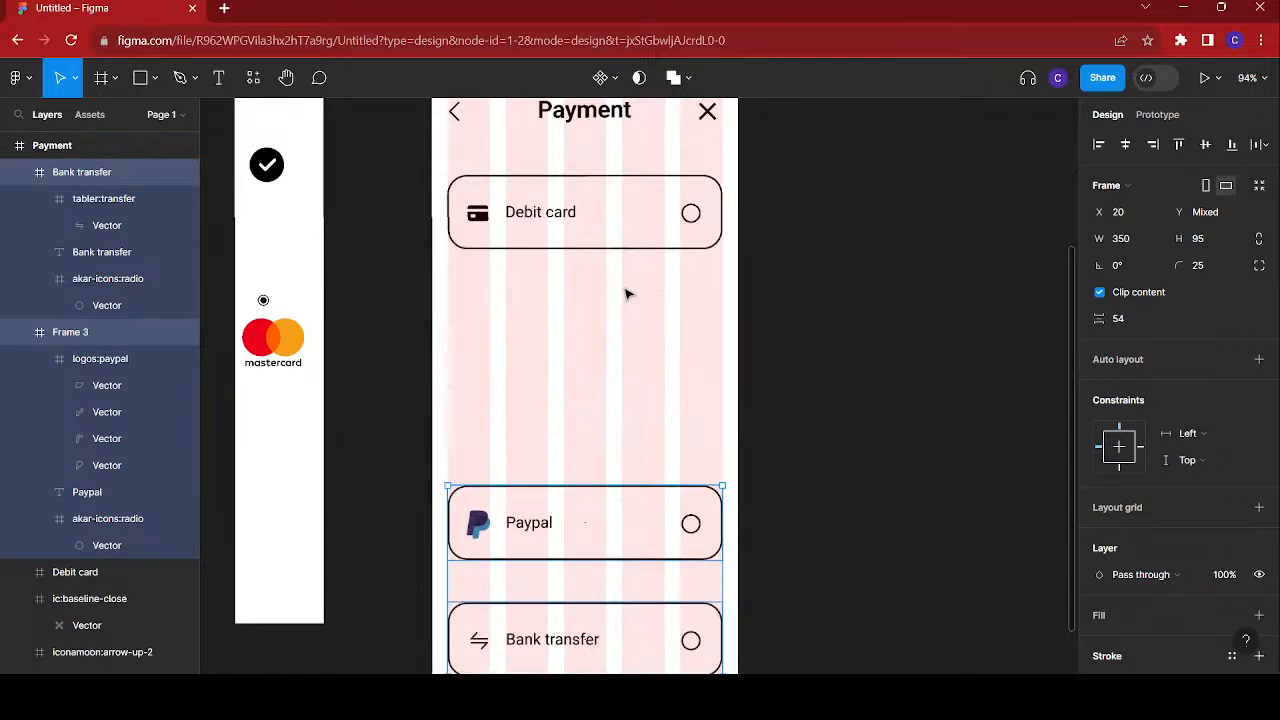
pyautogui.hscroll(3, 630, 294)
pyautogui.hscroll(-1, 628, 293)
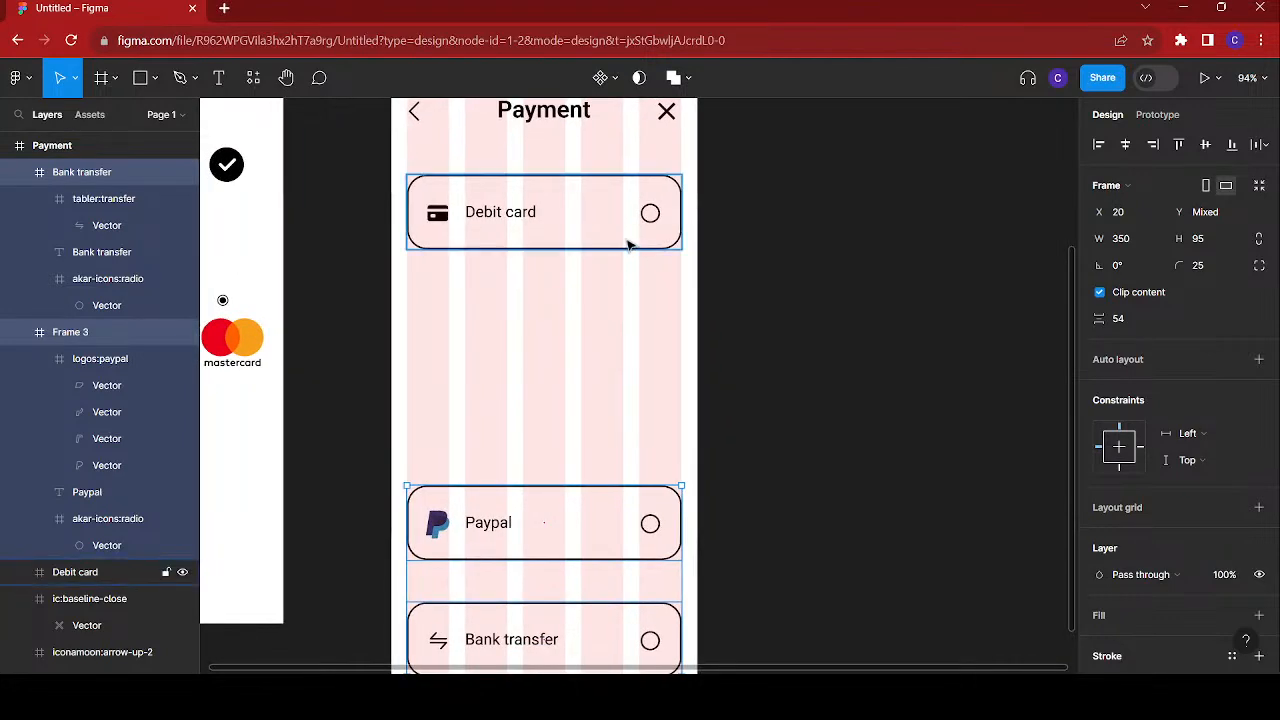
pyautogui.click(629, 245)
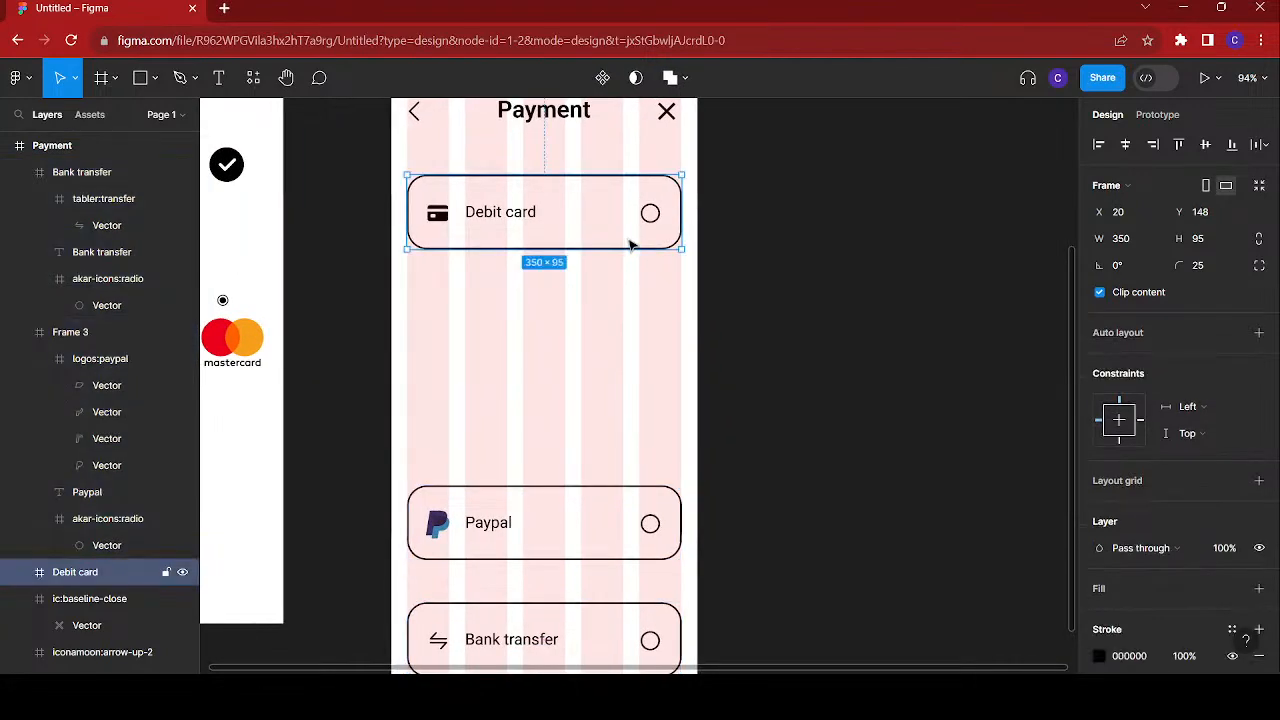
pyautogui.hotkey('ctrl', 'd')
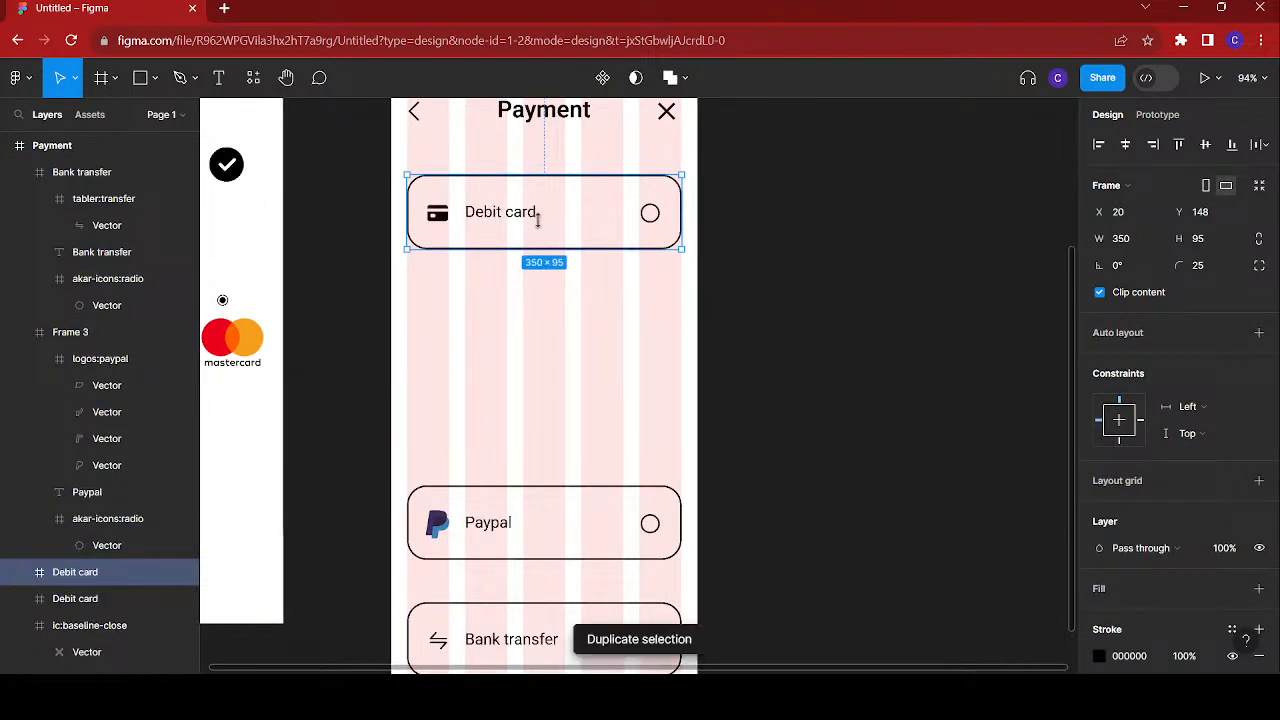
pyautogui.moveTo(545, 220); pyautogui.dragTo(547, 310)
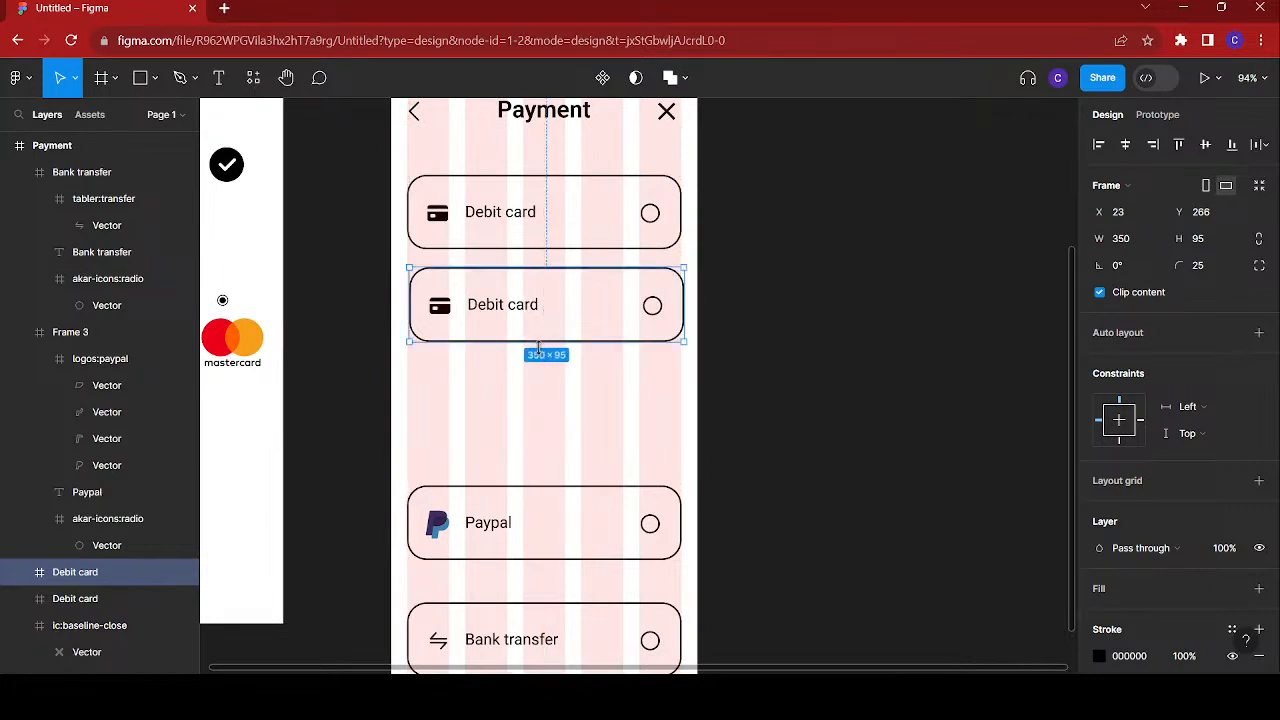
# - Stretch the copied Debit card box to a height of 244 and delete the card icon inside it
pyautogui.moveTo(538, 340); pyautogui.dragTo(534, 453)
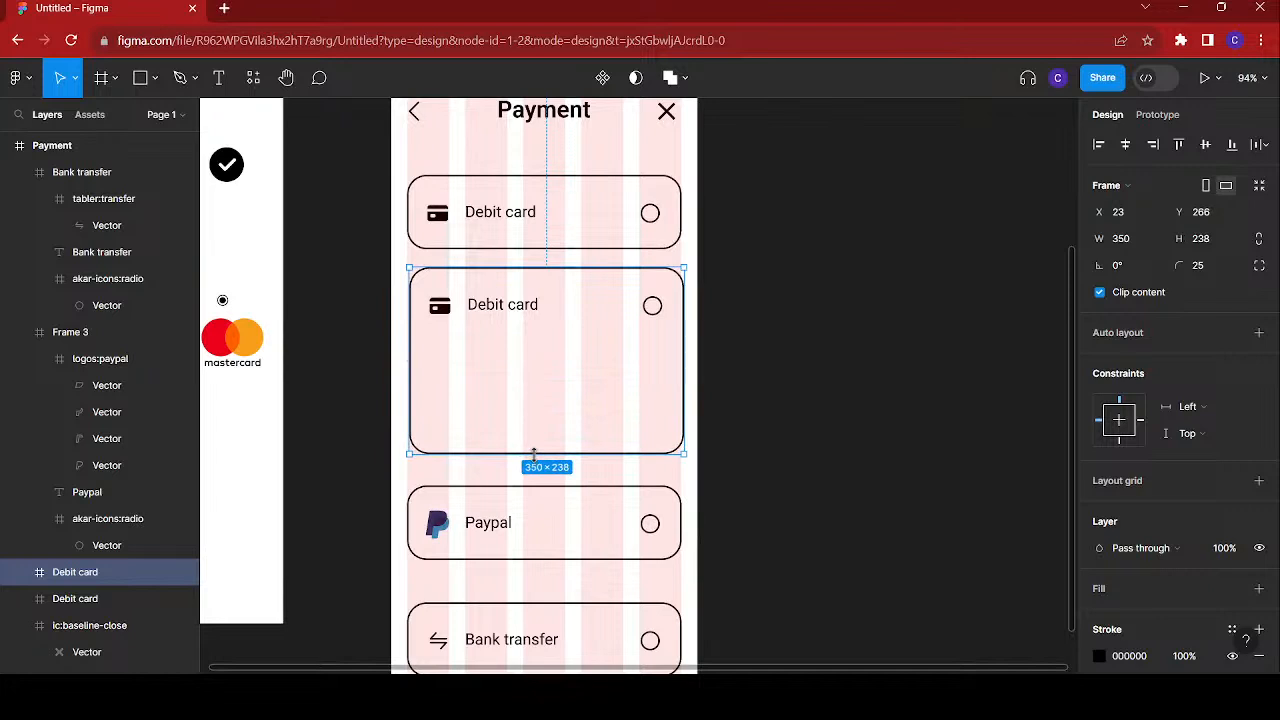
pyautogui.moveTo(534, 453); pyautogui.dragTo(534, 458)
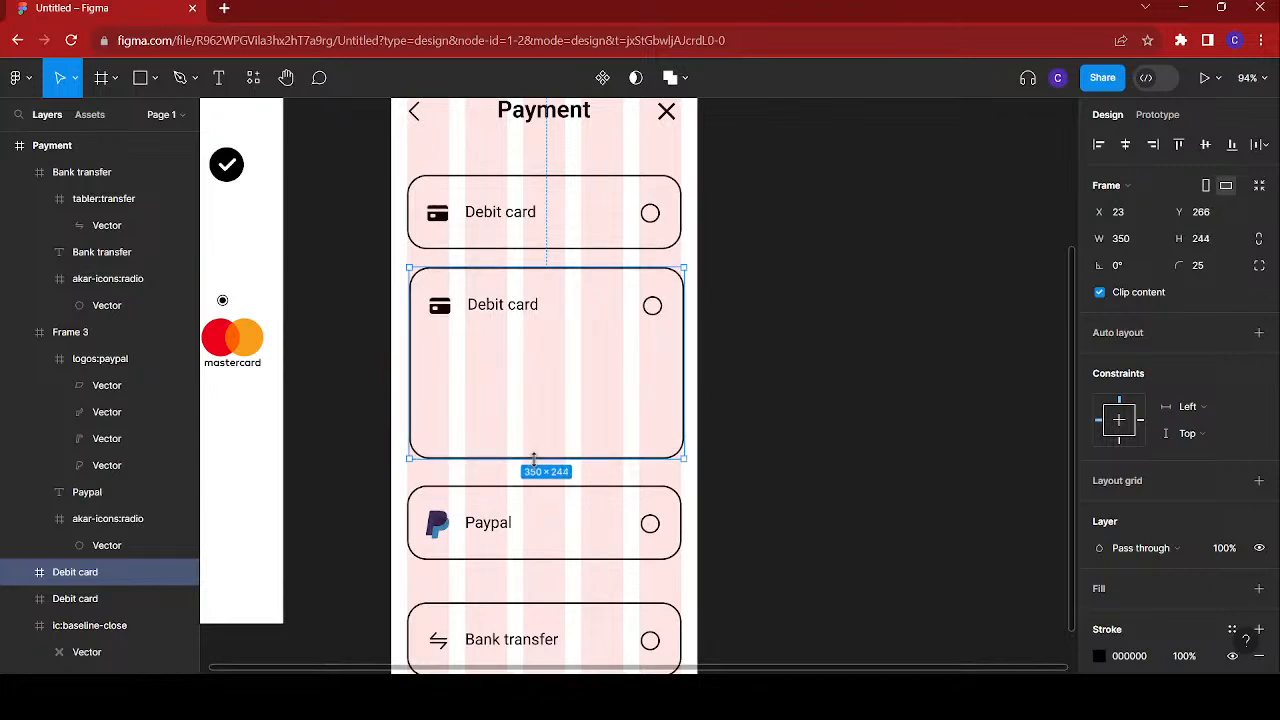
pyautogui.scroll(3, 509, 366)
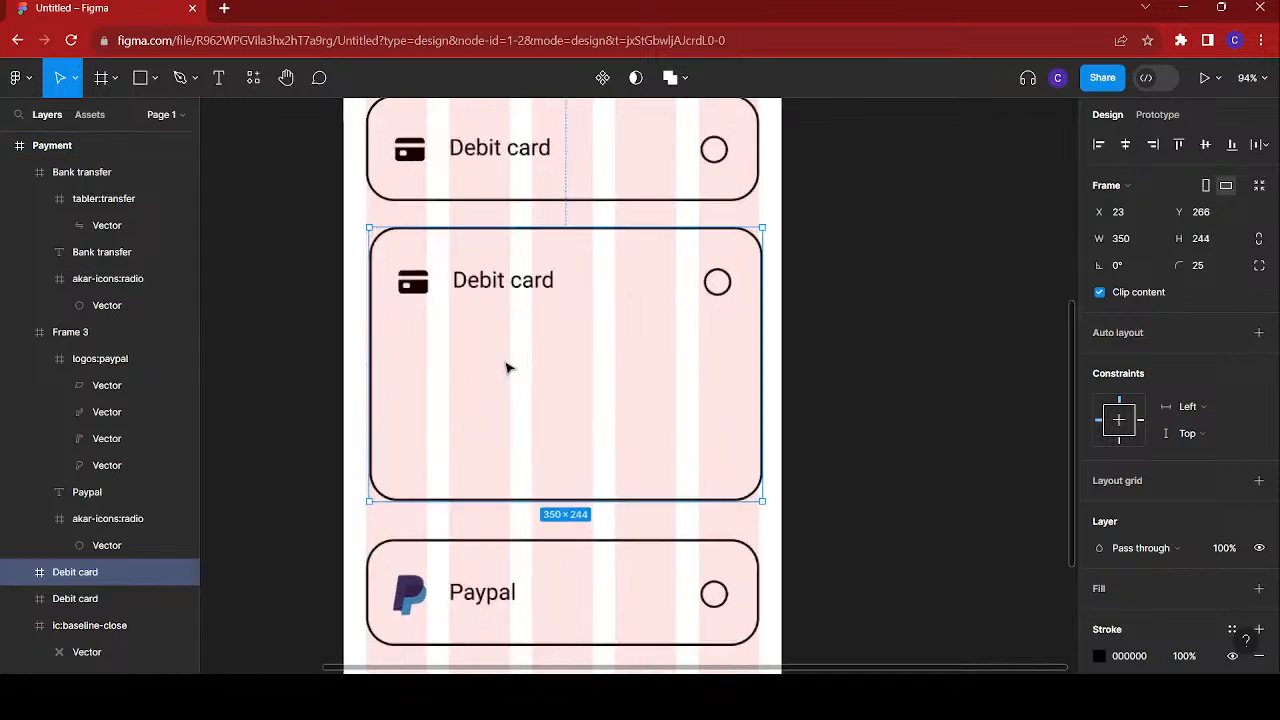
pyautogui.doubleClick(418, 285)
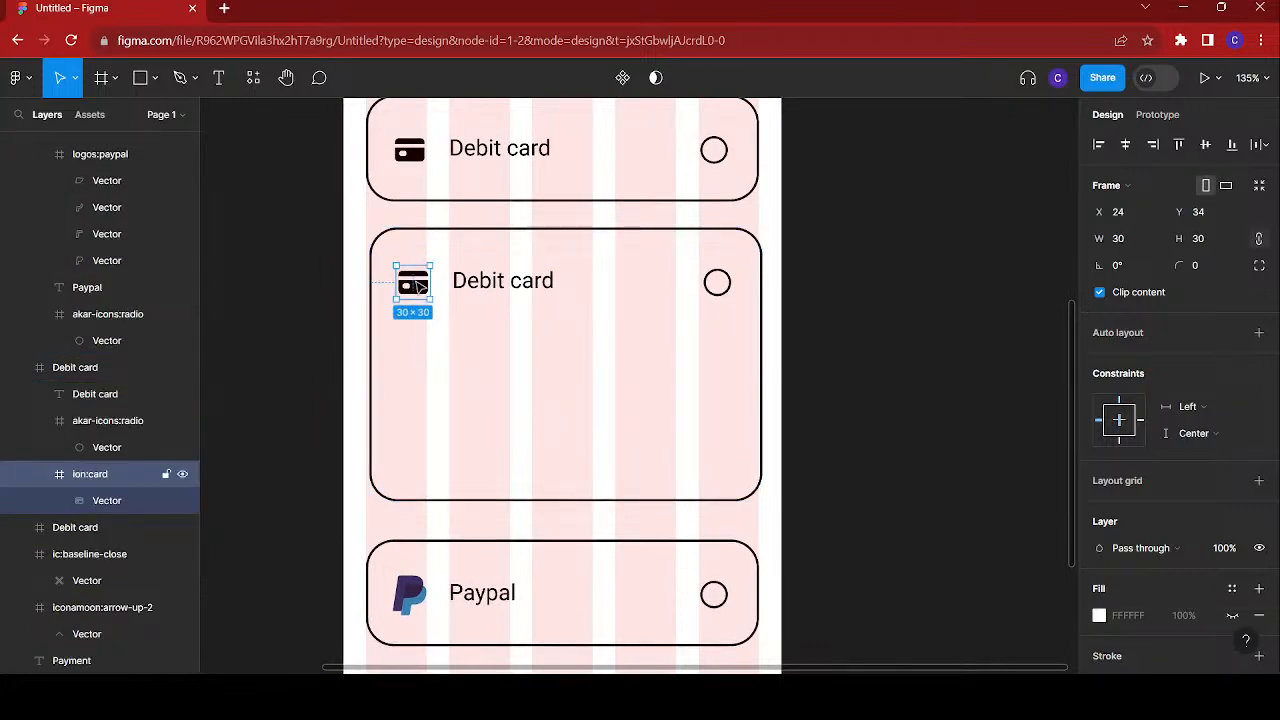
pyautogui.press('Delete')
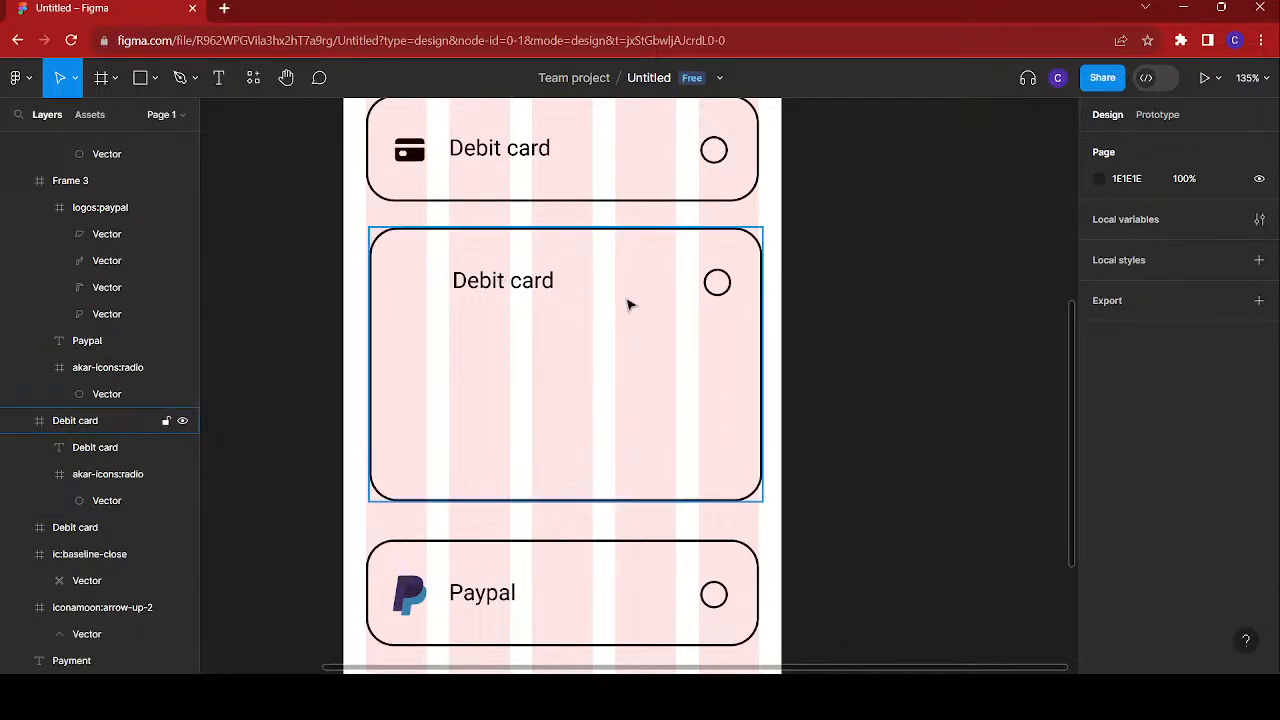
# - Remove the stroke from the enlarged Debit card copy and fill it with EAC794 sampled from the beige swatch above the frames
pyautogui.scroll(-6, 768, 310)
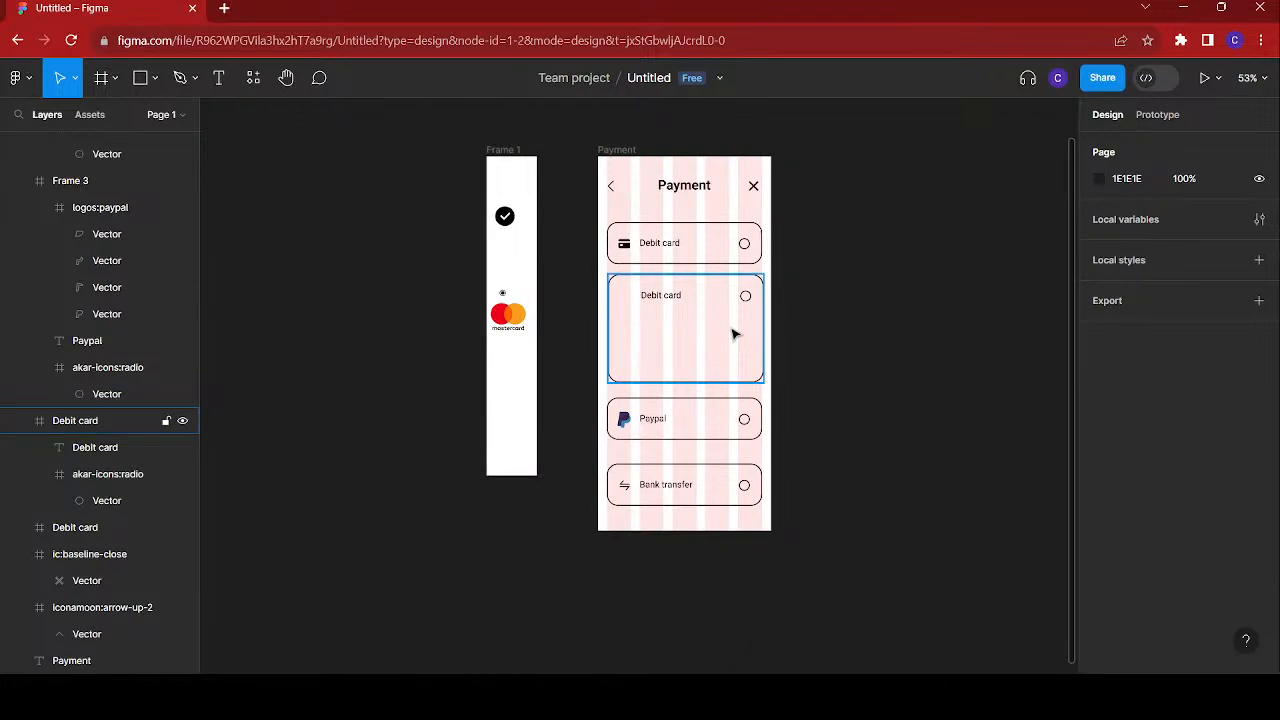
pyautogui.click(733, 335)
pyautogui.scroll(-3, 1212, 462)
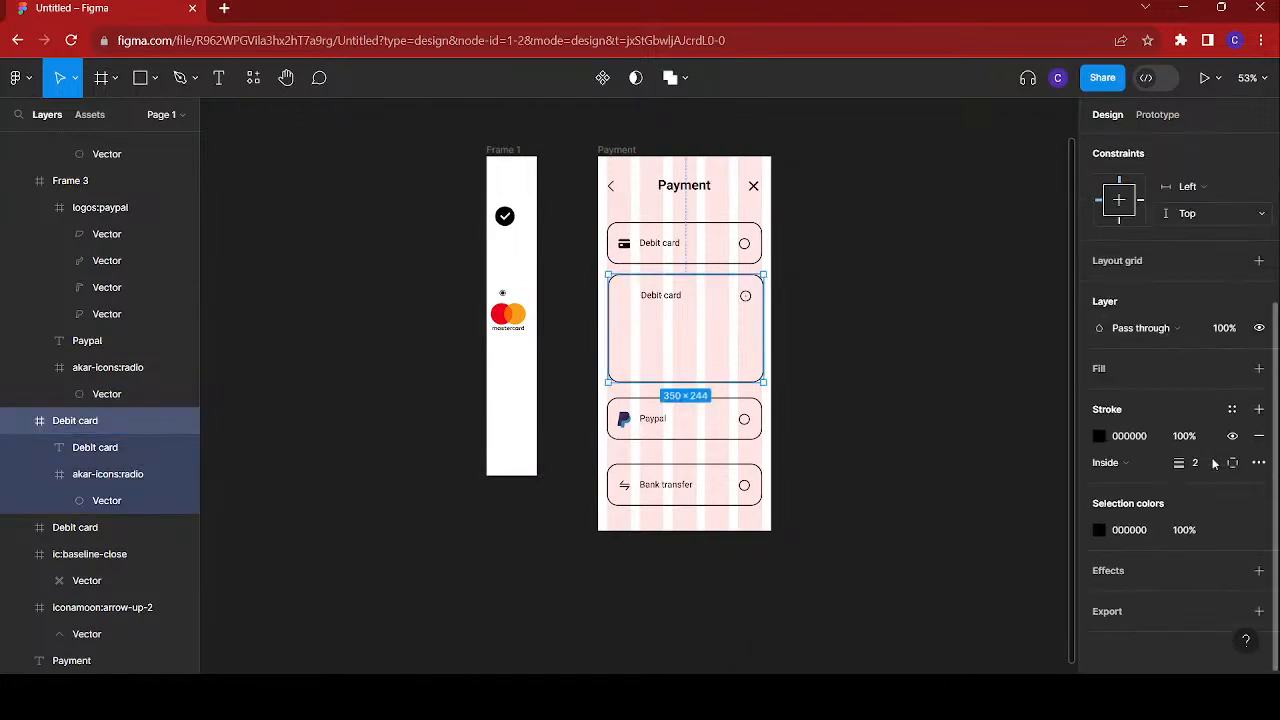
pyautogui.click(1261, 440)
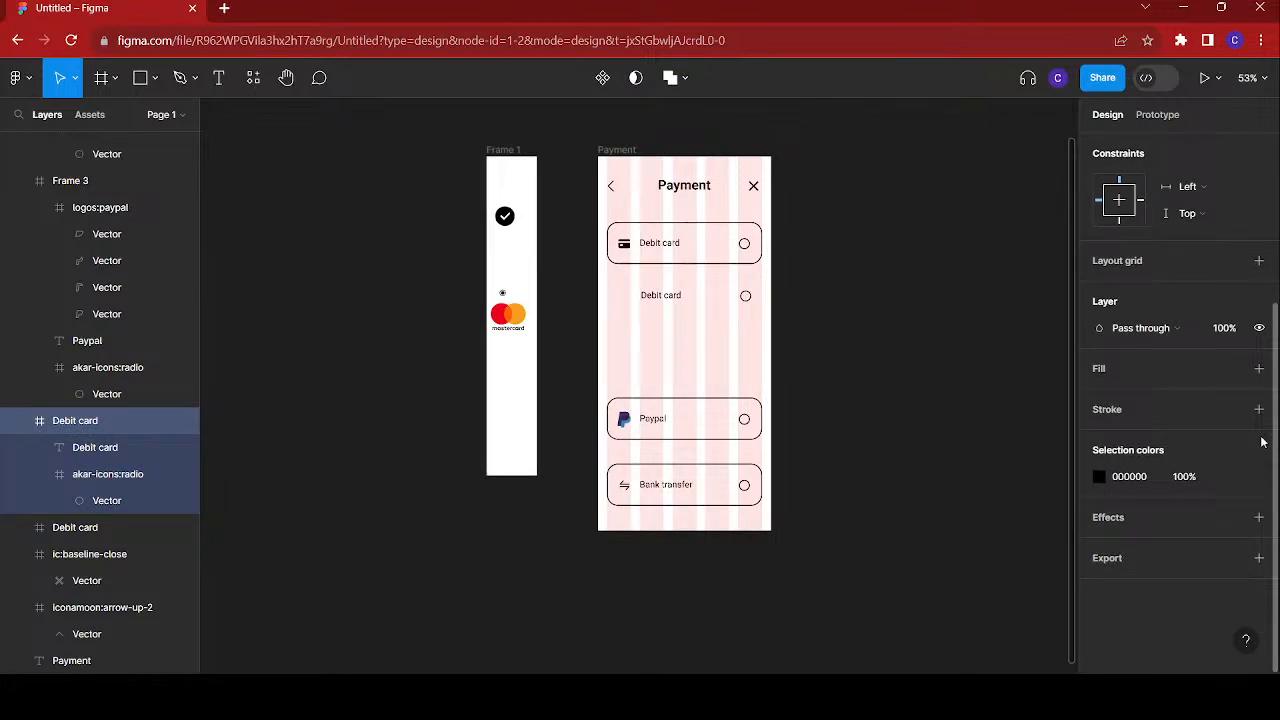
pyautogui.click(1258, 368)
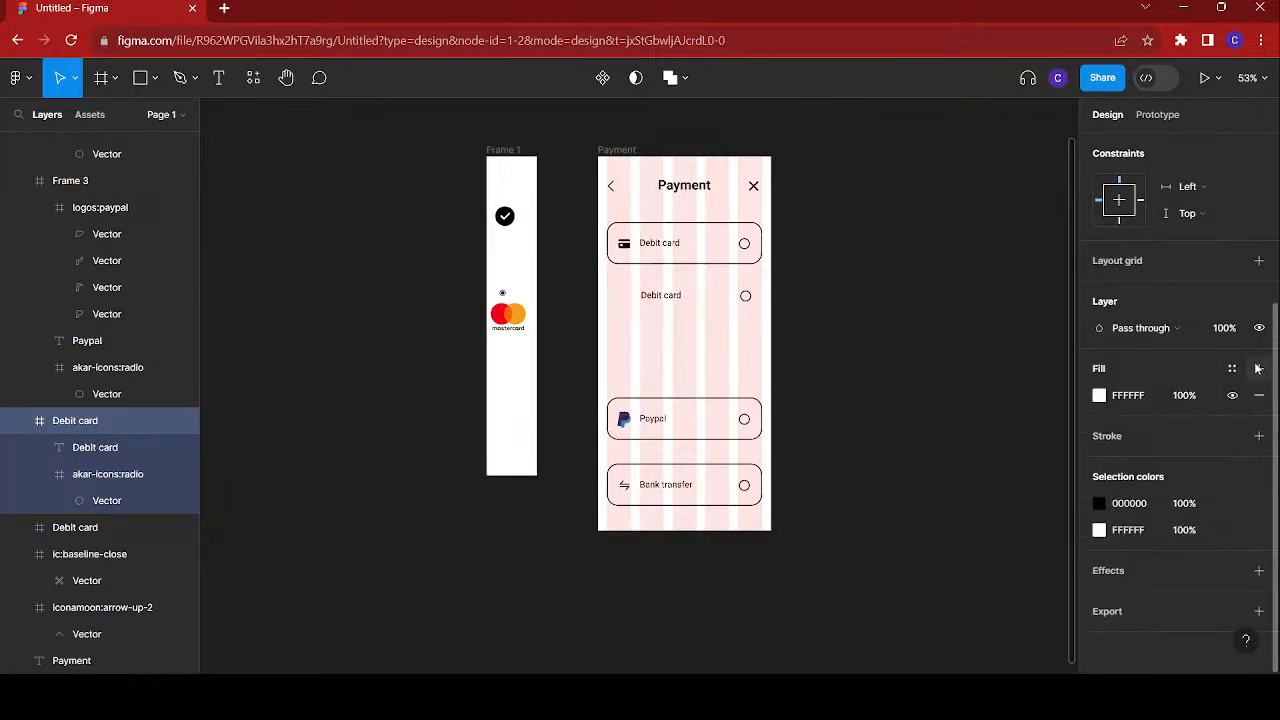
pyautogui.click(1099, 396)
pyautogui.scroll(4, 677, 320)
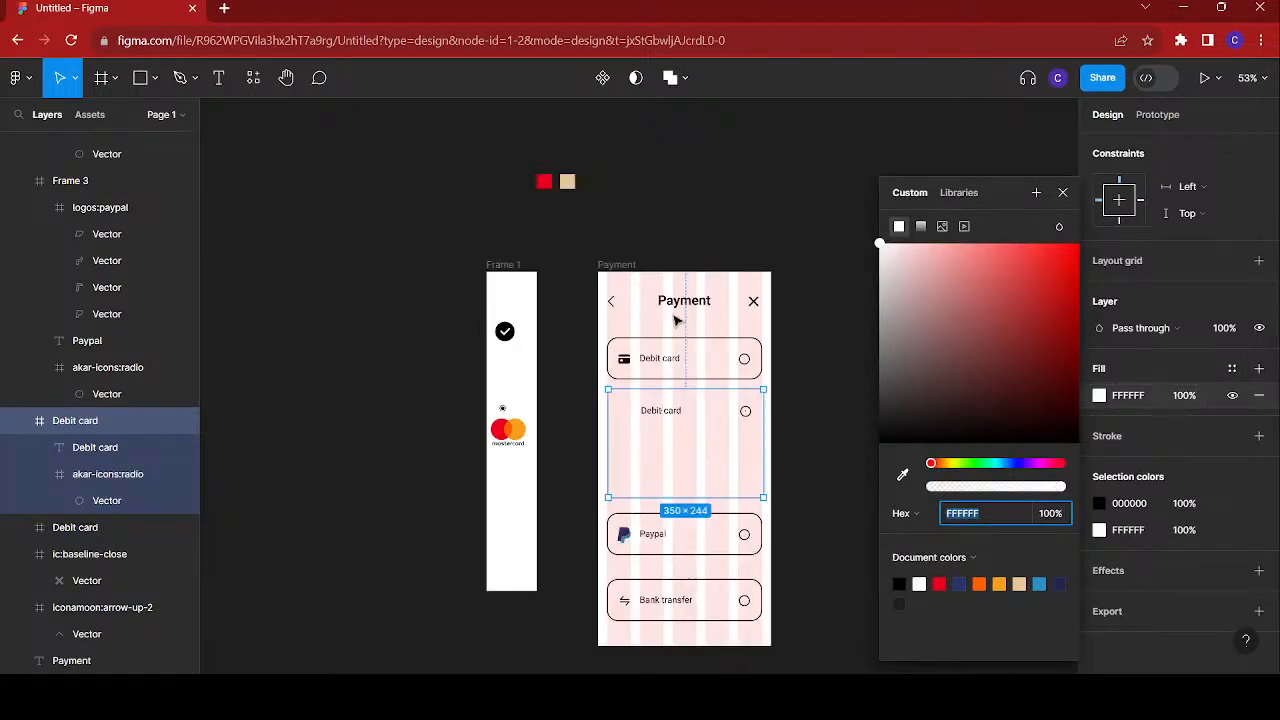
pyautogui.click(902, 474)
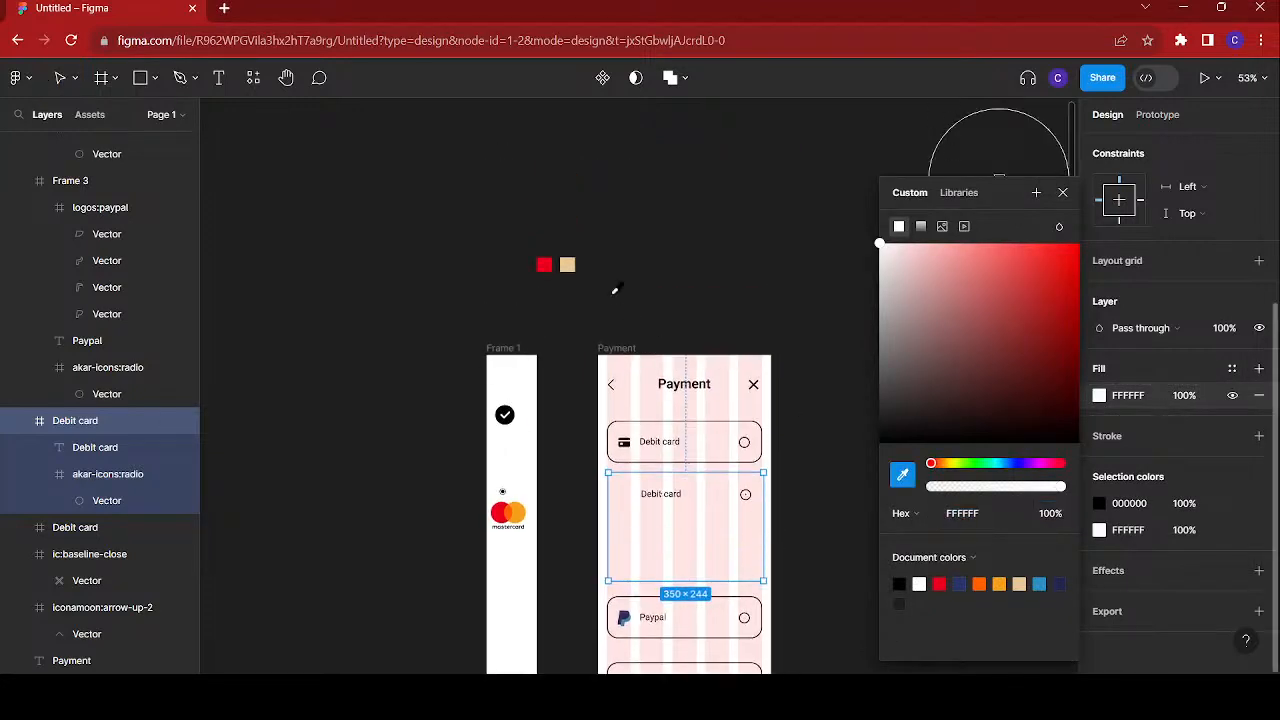
pyautogui.click(567, 265)
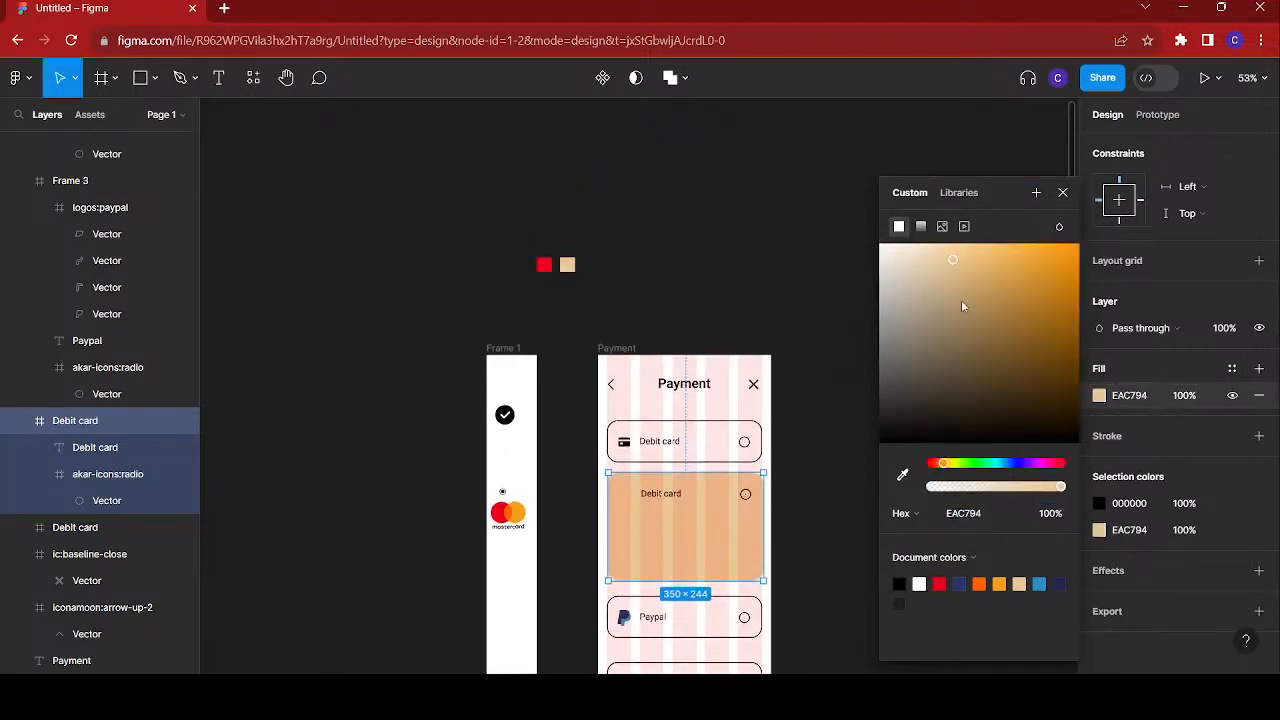
pyautogui.click(1063, 192)
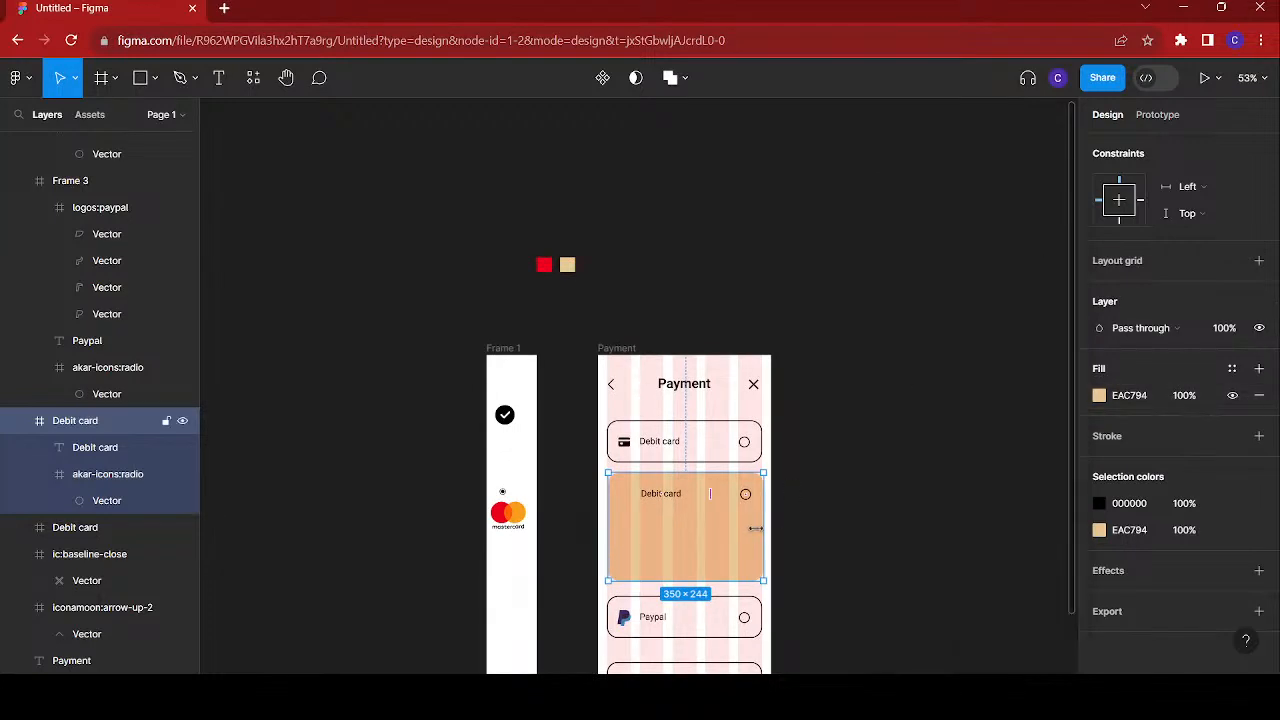
pyautogui.scroll(5, 743, 467)
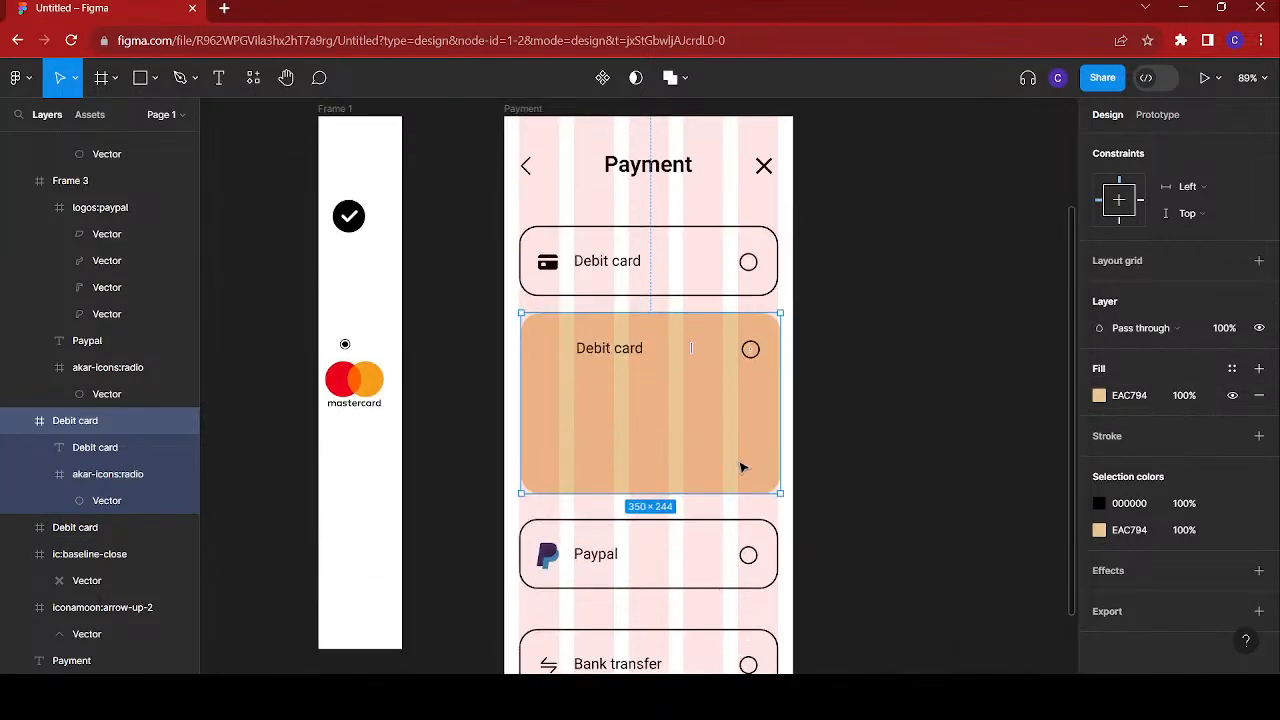
pyautogui.hscroll(3, 669, 463)
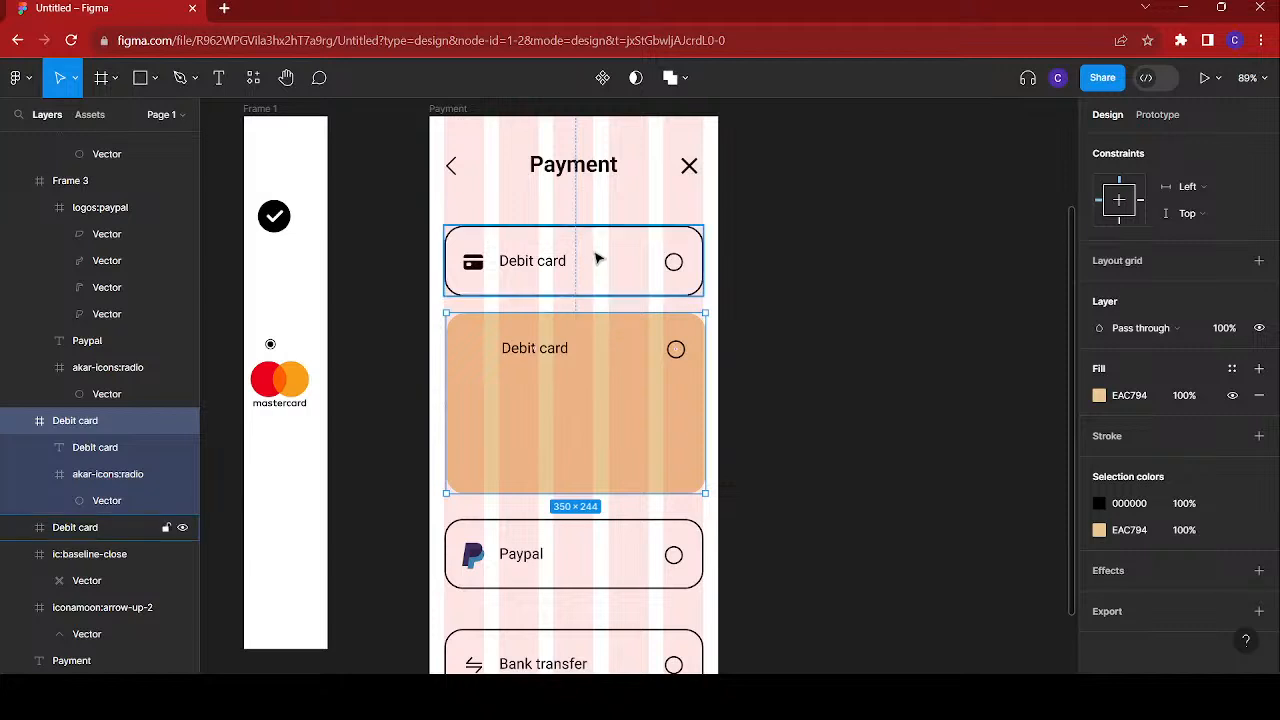
pyautogui.click(597, 259)
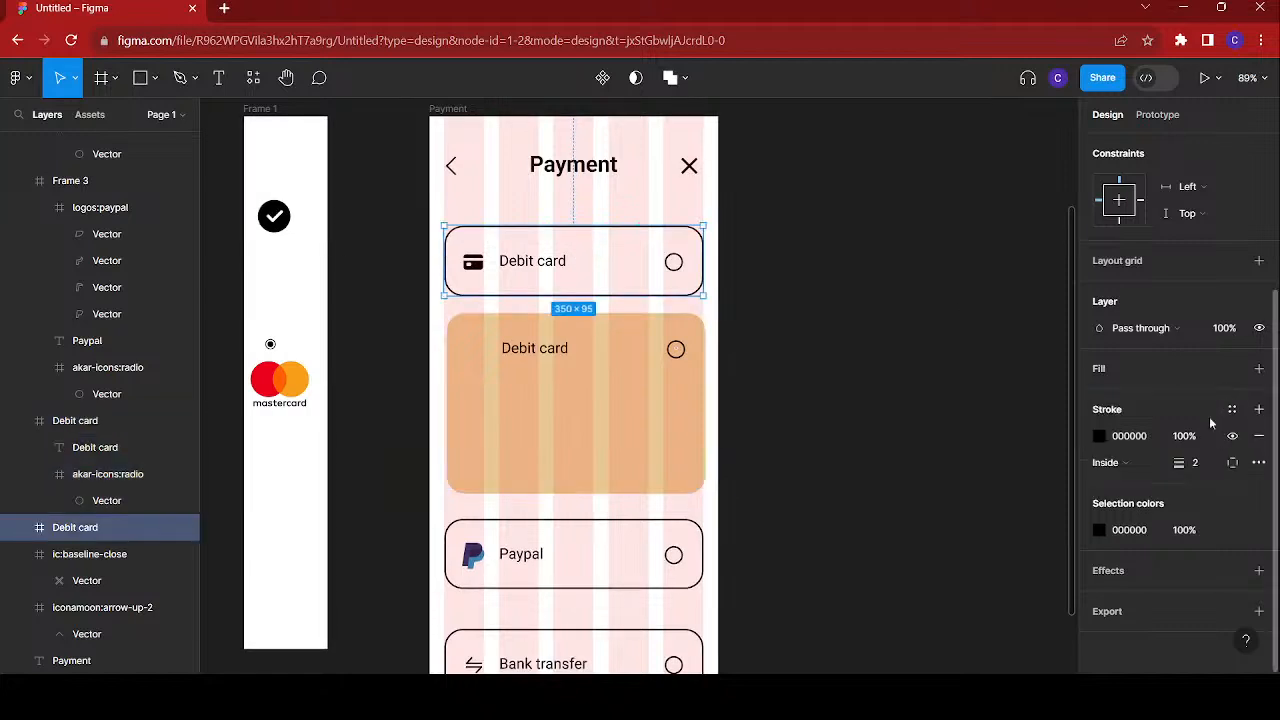
pyautogui.scroll(4, 1230, 368)
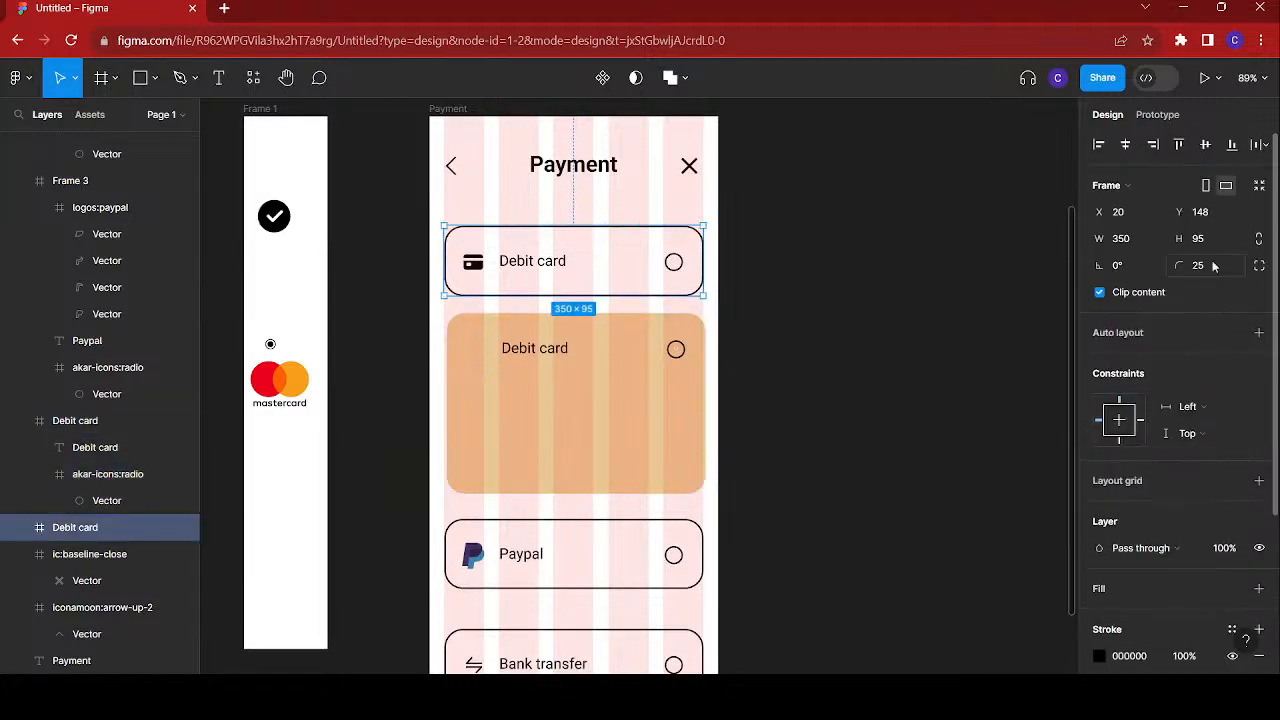
pyautogui.click(597, 439)
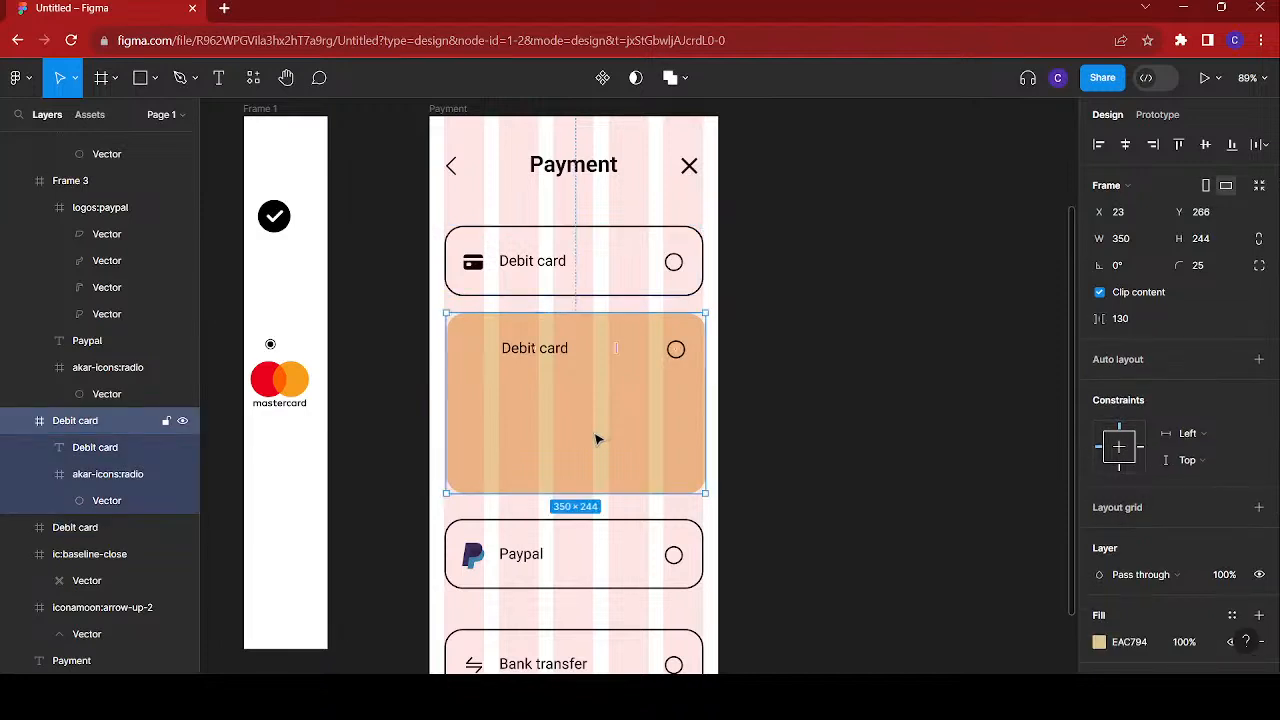
# - Replace the text inside the beige panel with "Debit card information"
pyautogui.scroll(2, 597, 439)
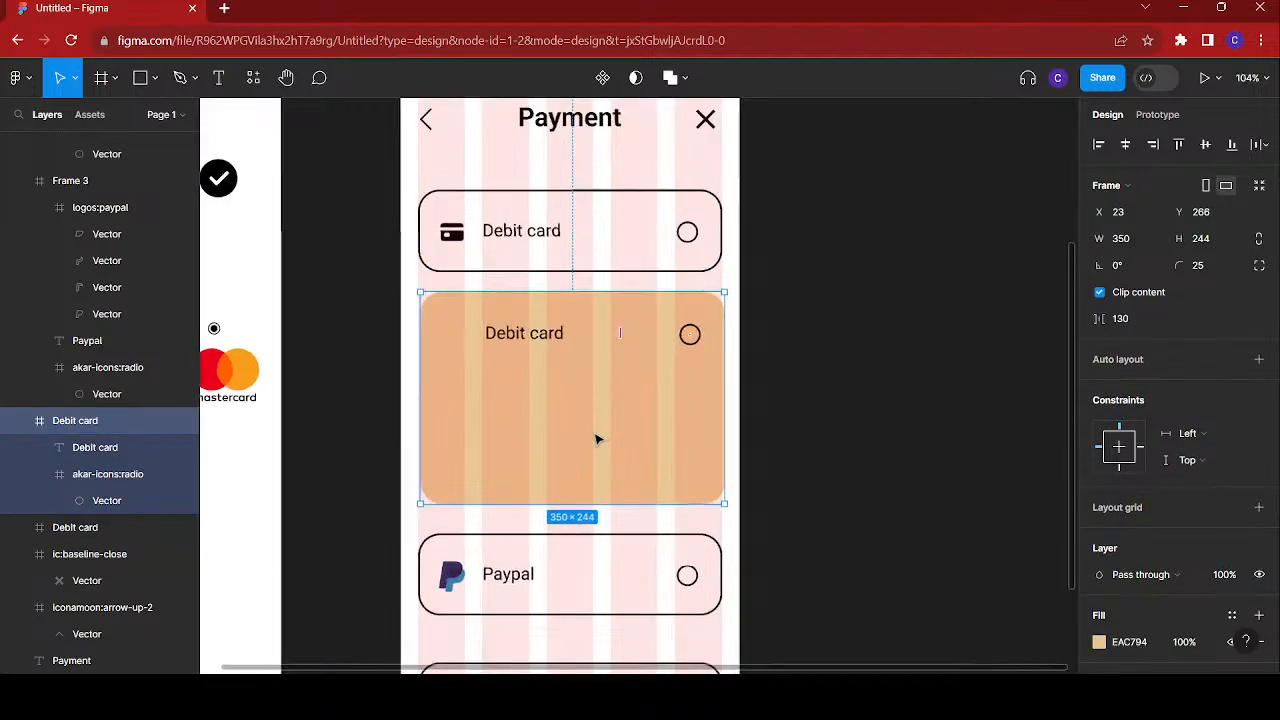
pyautogui.click(540, 339)
pyautogui.doubleClick(540, 339)
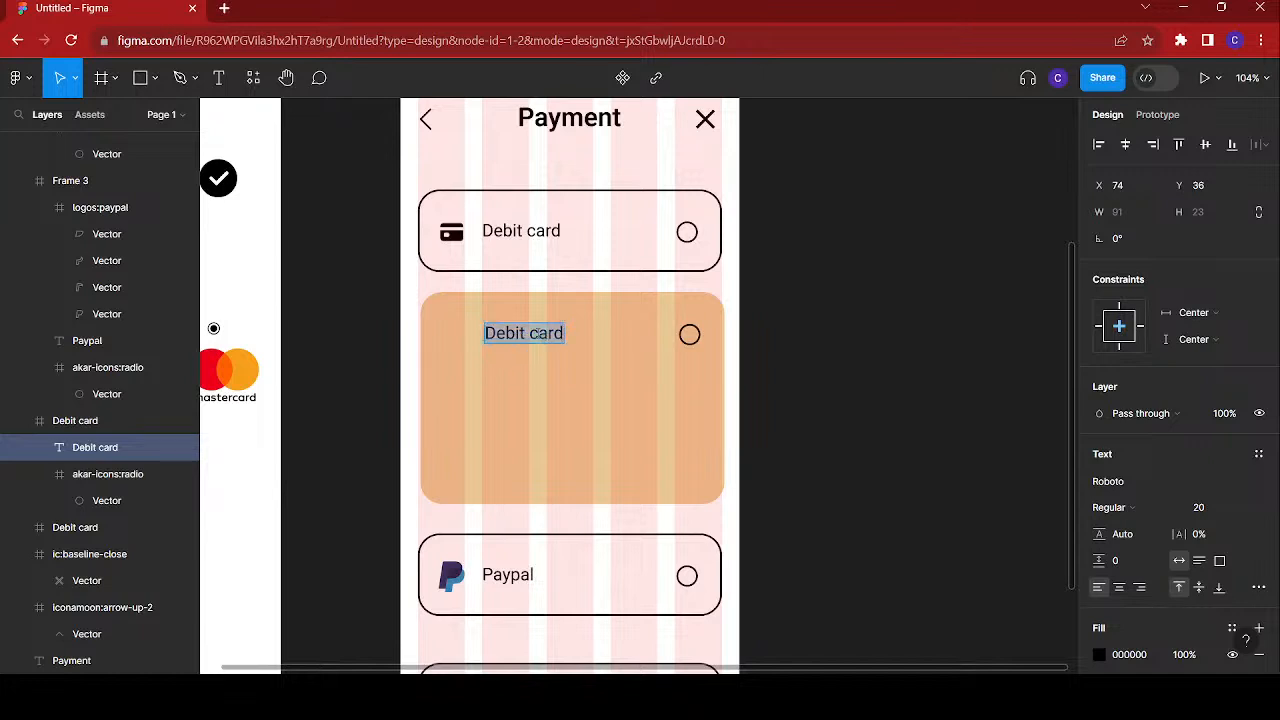
pyautogui.write('De')
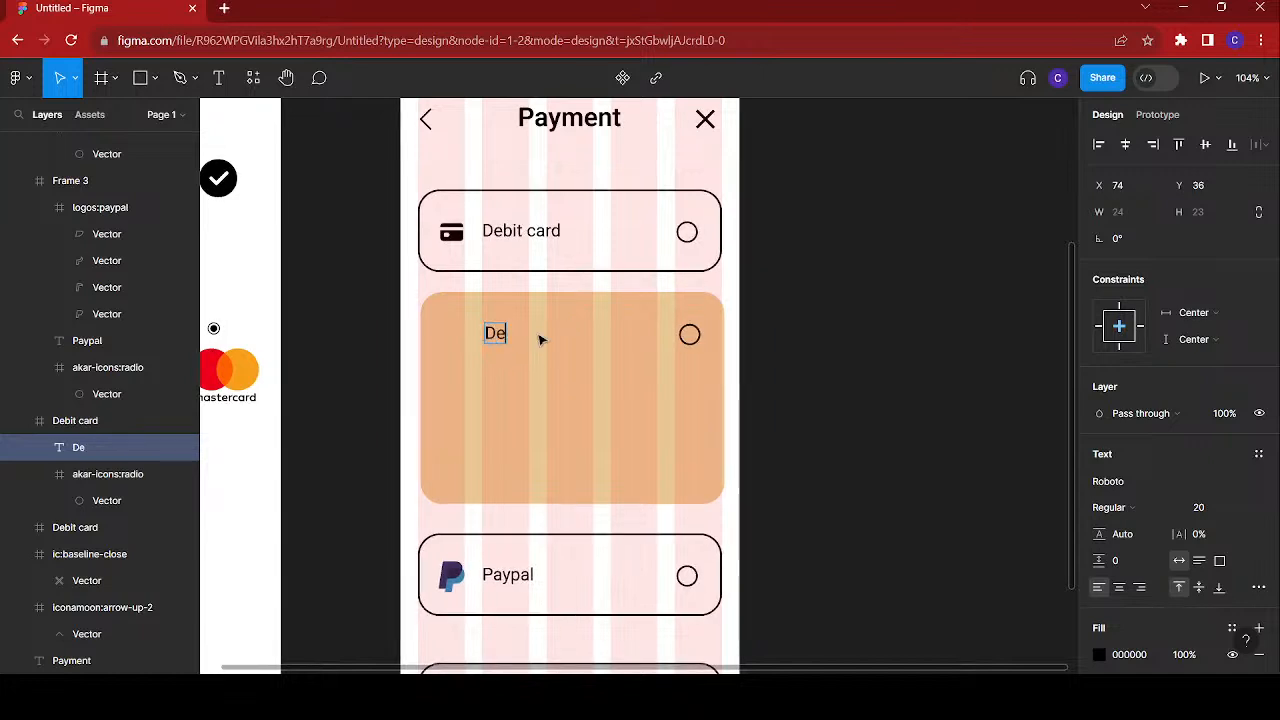
pyautogui.write('bit ca')
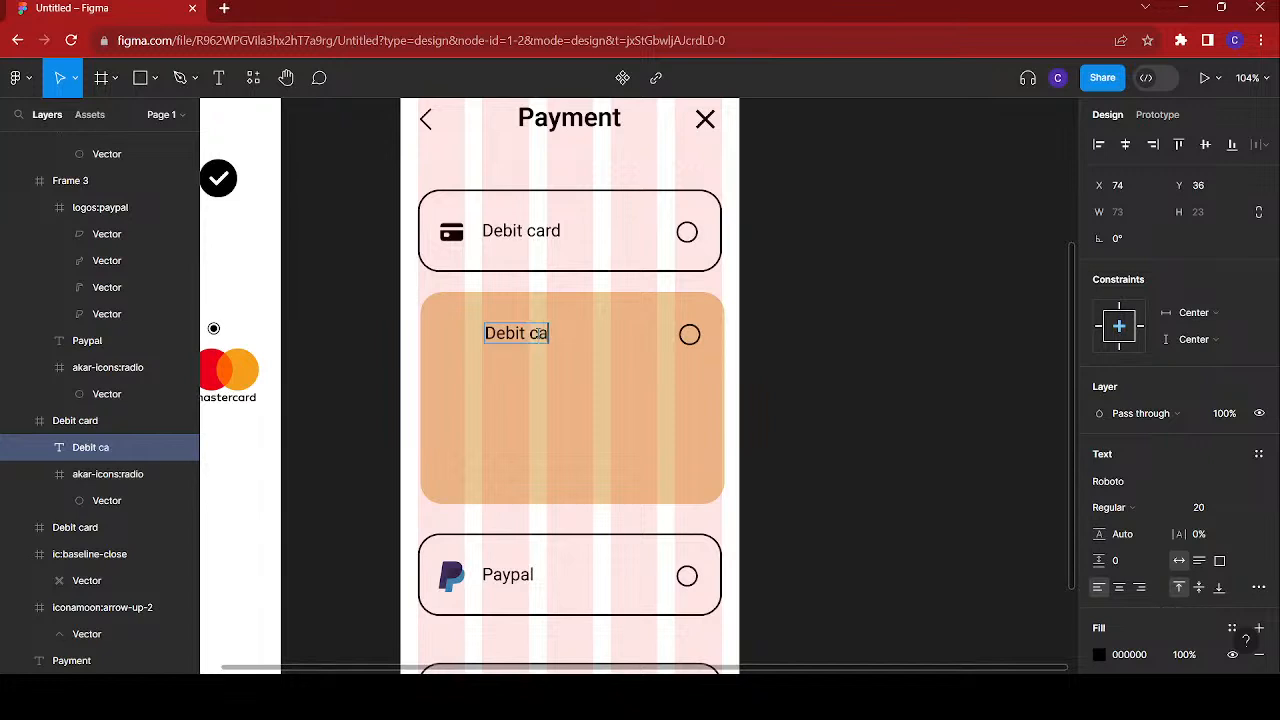
pyautogui.write('rd informatiom')
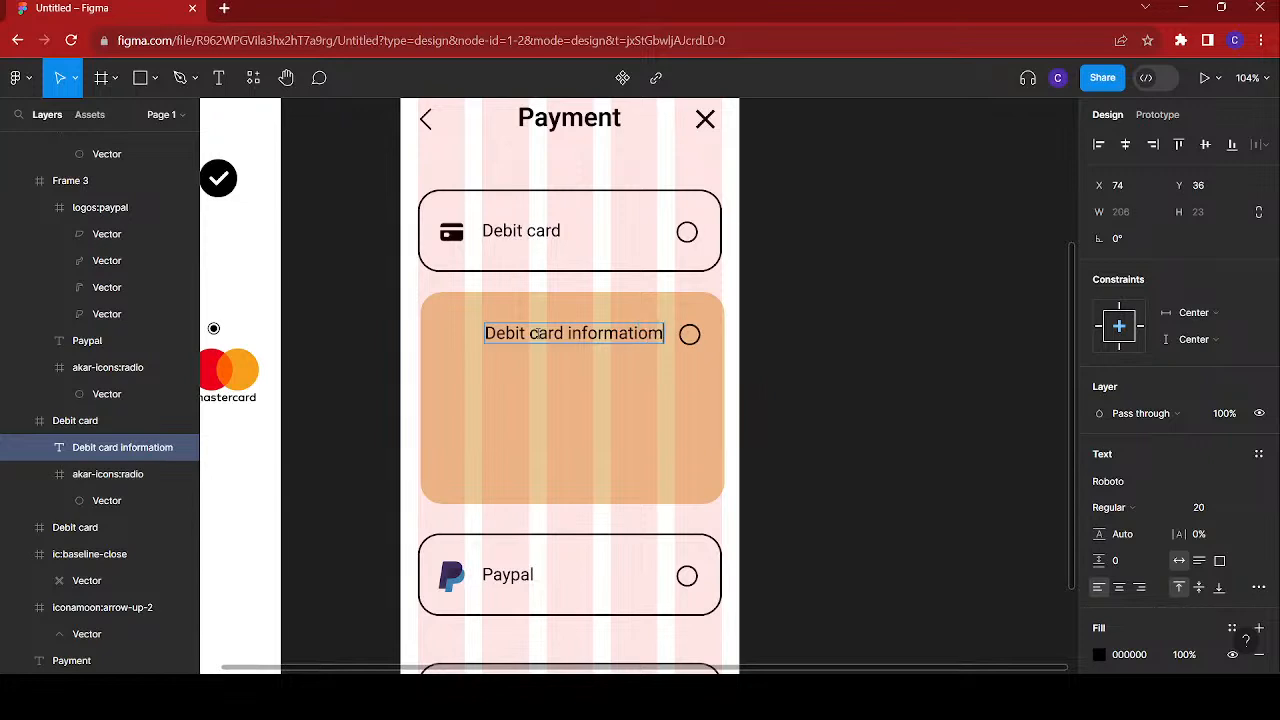
pyautogui.press('BackSpace')
pyautogui.write('n')
pyautogui.press('Escape')
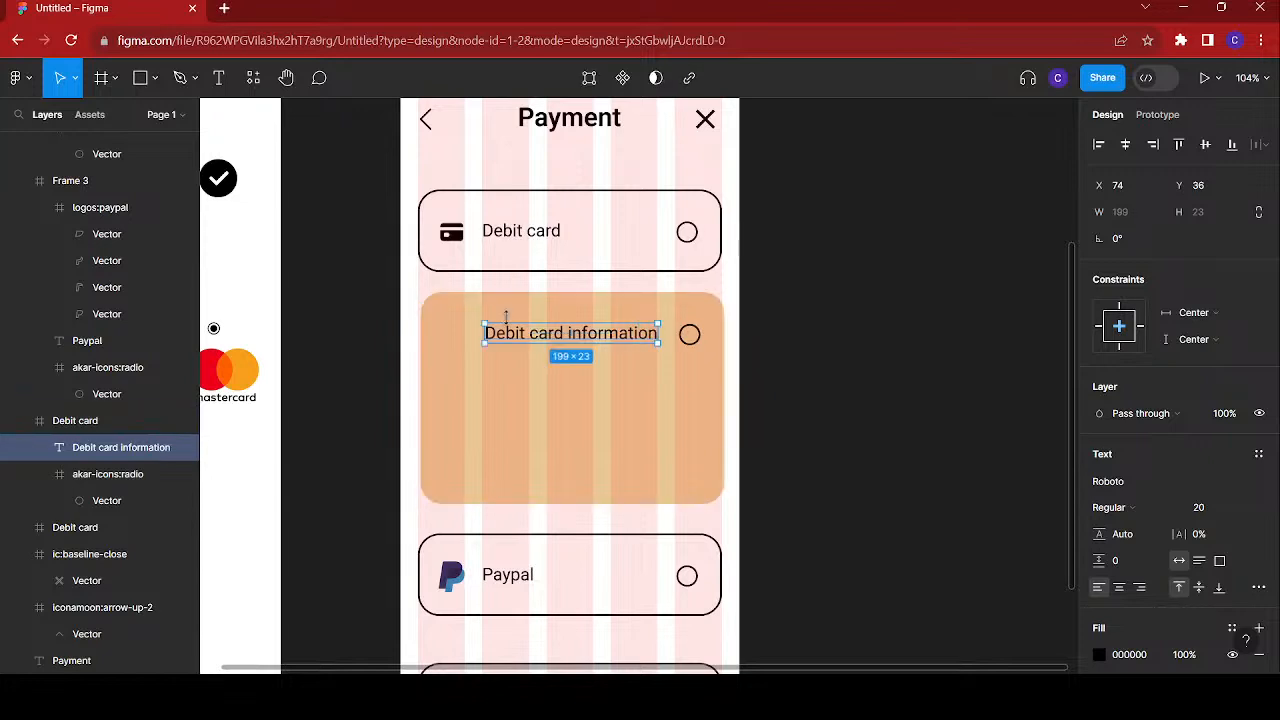
# - Align the left edge of the "Debit card information" text with the card icon in the Debit card box
pyautogui.keyDown('shift'); pyautogui.click(451, 234); pyautogui.keyUp('shift')
pyautogui.keyDown('shift'); pyautogui.doubleClick(451, 234); pyautogui.keyUp('shift')
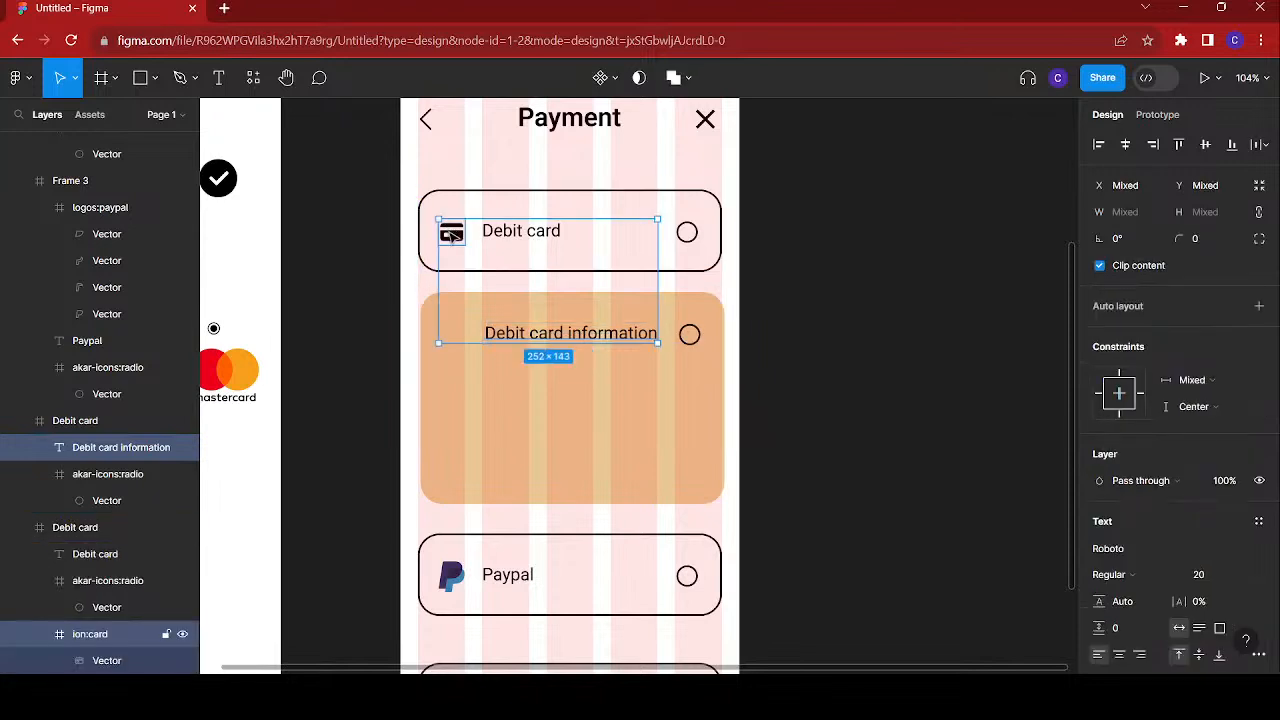
pyautogui.click(1099, 147)
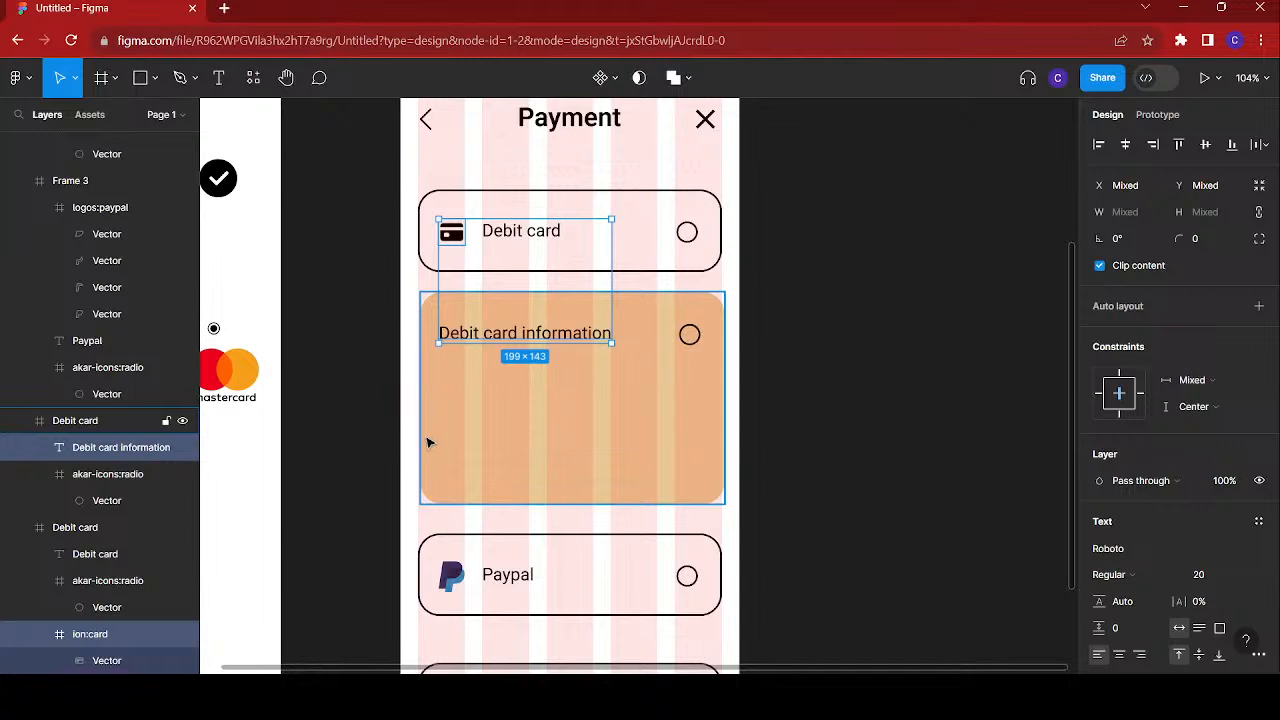
# - Nudge the "Debit card information" text up within the beige panel to Y 23
pyautogui.scroll(-1, 428, 442)
pyautogui.scroll(-1, 428, 442)
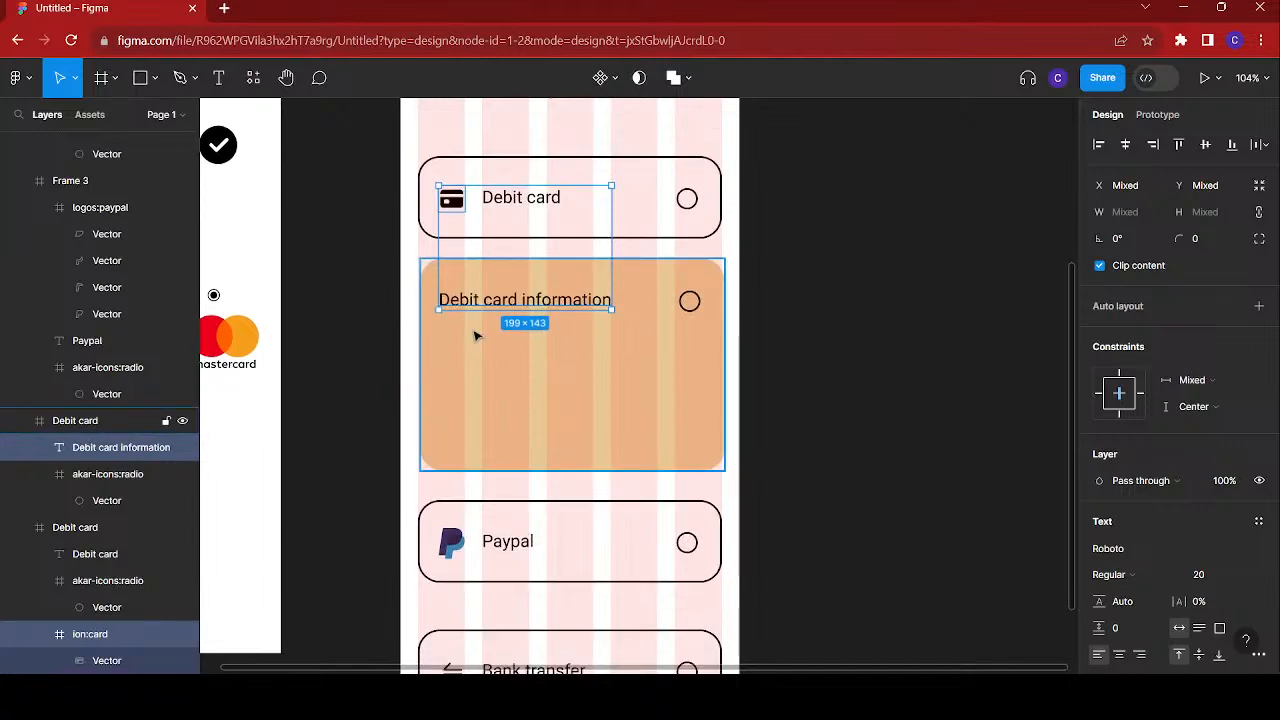
pyautogui.click(516, 300)
pyautogui.press('Up')
pyautogui.press('Up')
pyautogui.press('Up')
pyautogui.press('Up')
pyautogui.press('Up')
pyautogui.press('Up')
pyautogui.press('Up')
pyautogui.press('Up')
pyautogui.press('Up')
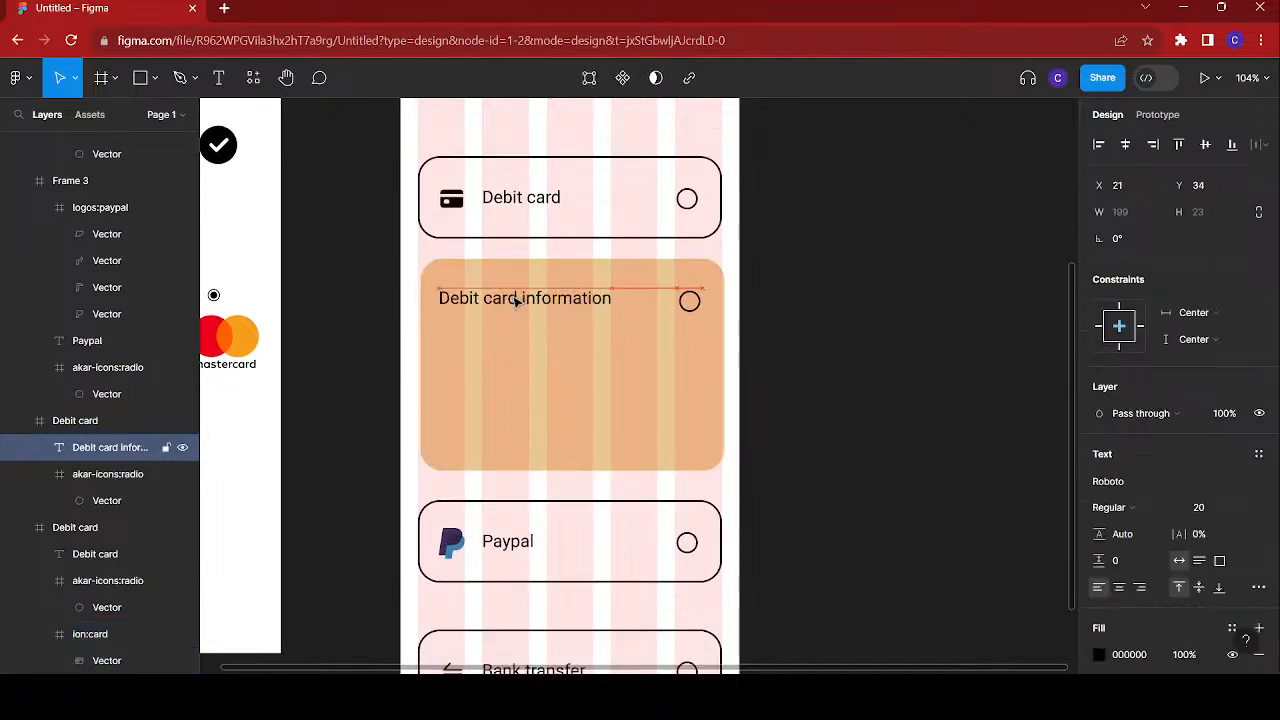
pyautogui.press('Up')
pyautogui.press('Up')
pyautogui.press('Up')
pyautogui.press('Up')
pyautogui.press('Up')
pyautogui.press('Up')
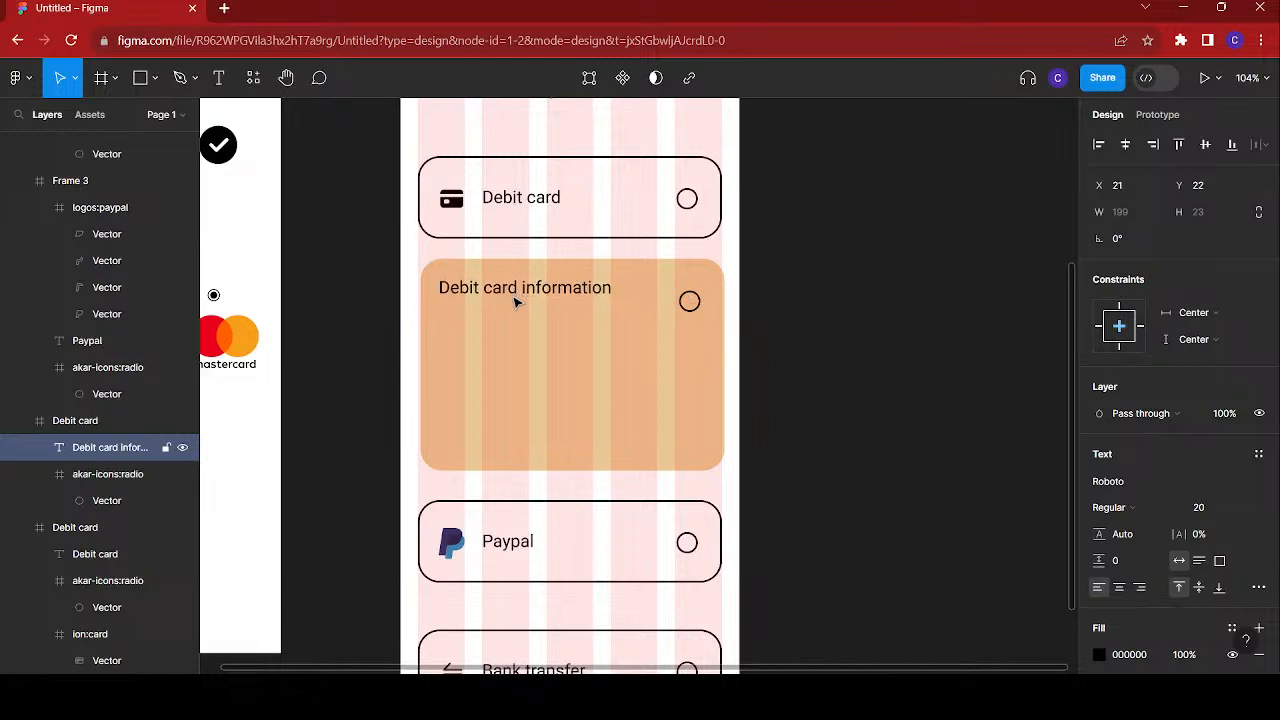
pyautogui.press('Down')
pyautogui.press('Down')
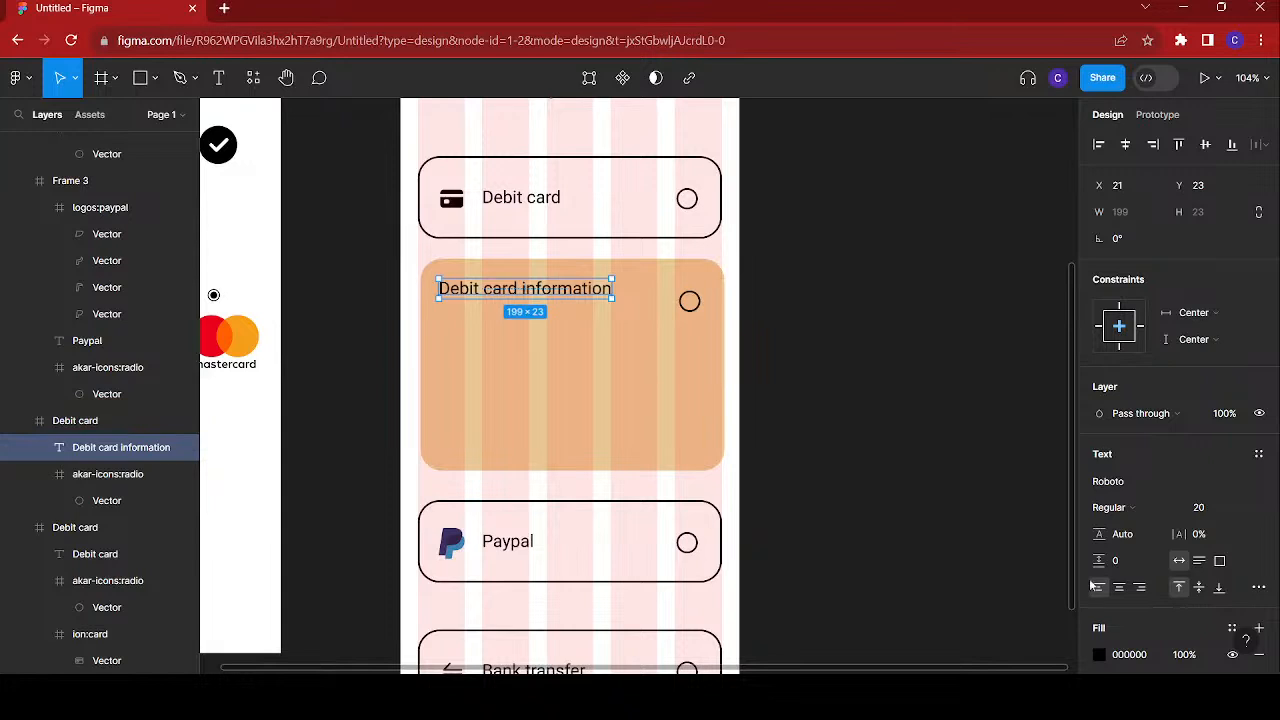
# - Set the "Debit card information" heading to Medium weight and delete the radio circle from the beige panel
pyautogui.click(1146, 508)
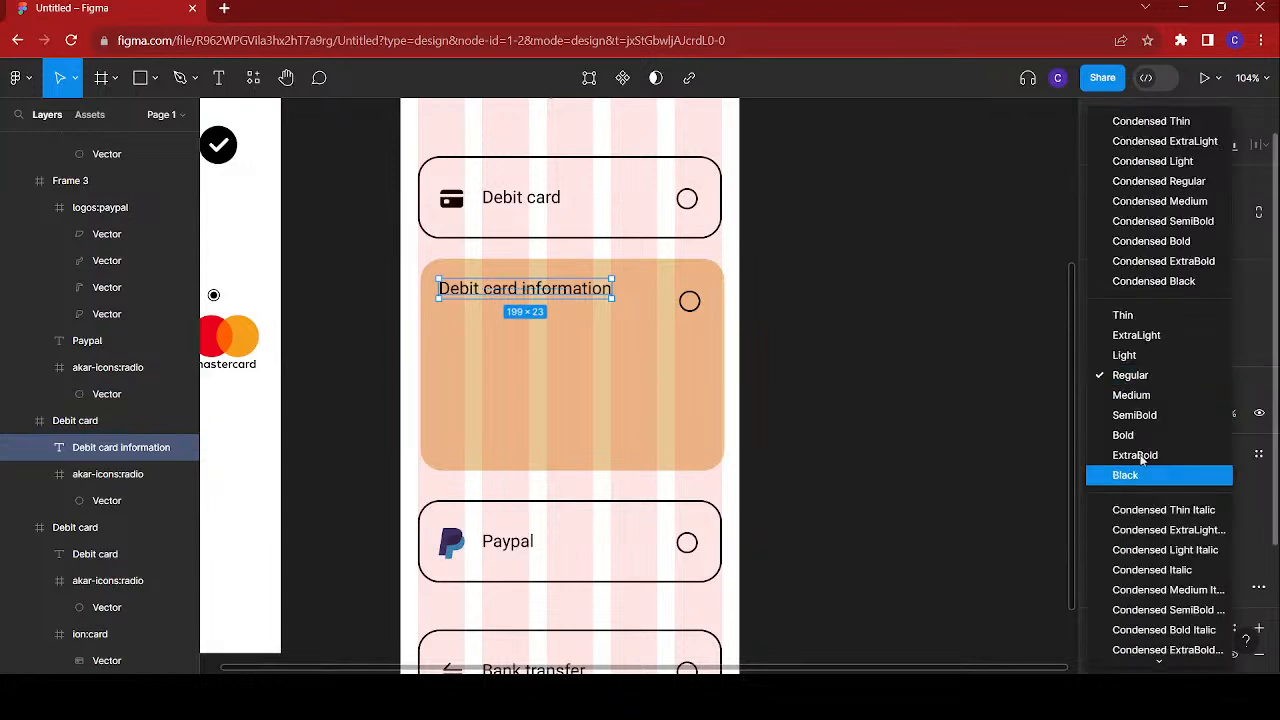
pyautogui.click(1136, 400)
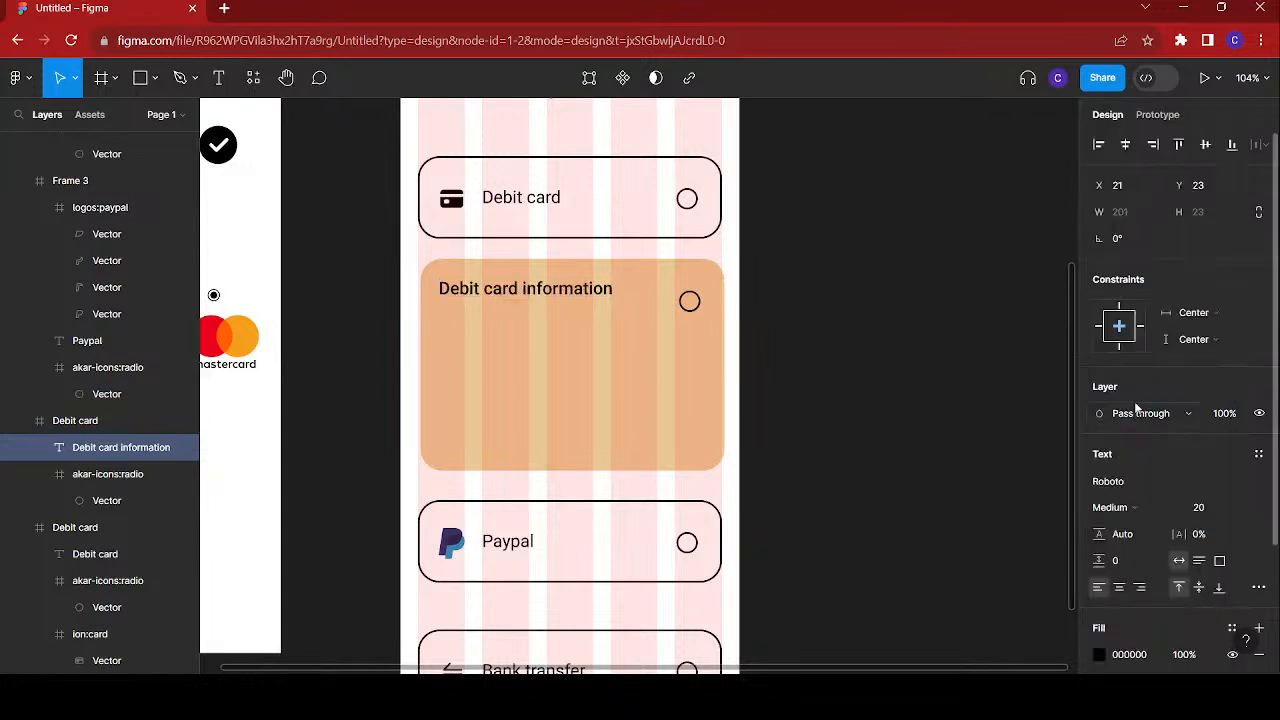
pyautogui.click(694, 311)
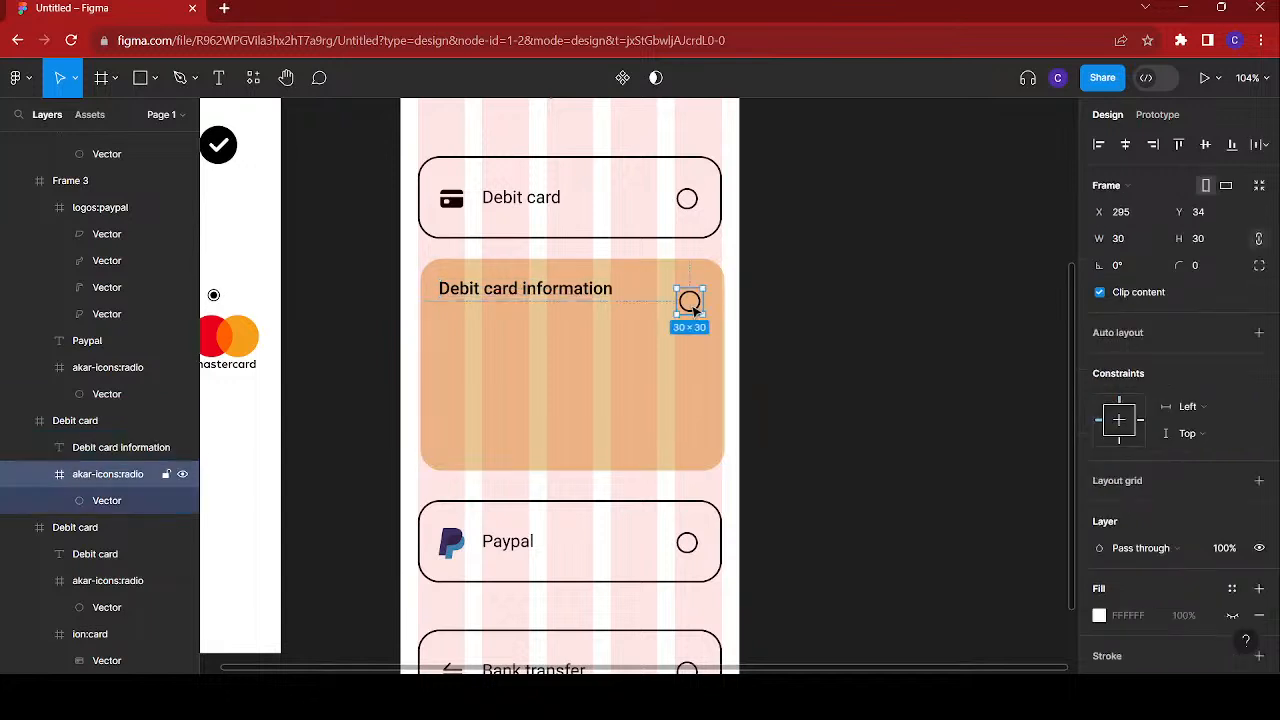
pyautogui.press('Delete')
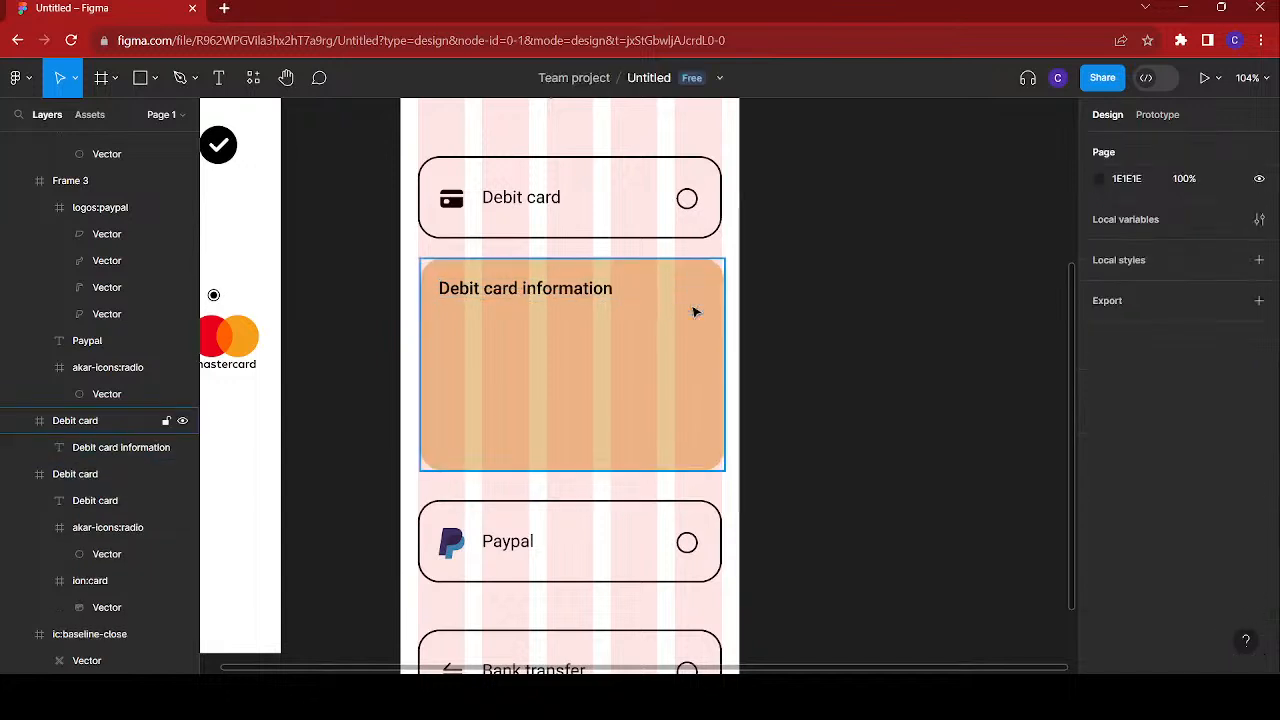
# - Draw a frame about 306 × 58 under the panel heading at Y 64, with its left edge at X 21 in line with the heading
pyautogui.scroll(-3, 614, 400)
pyautogui.scroll(-2, 614, 400)
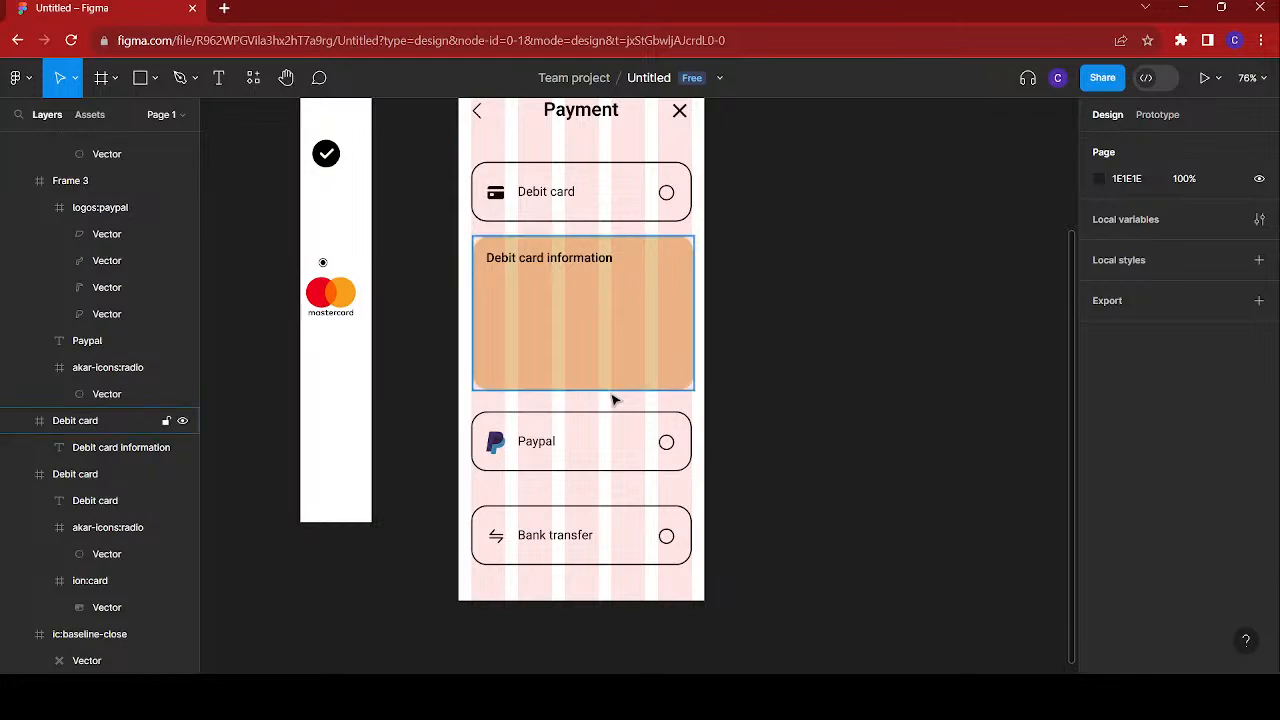
pyautogui.scroll(-2, 614, 400)
pyautogui.scroll(1, 543, 331)
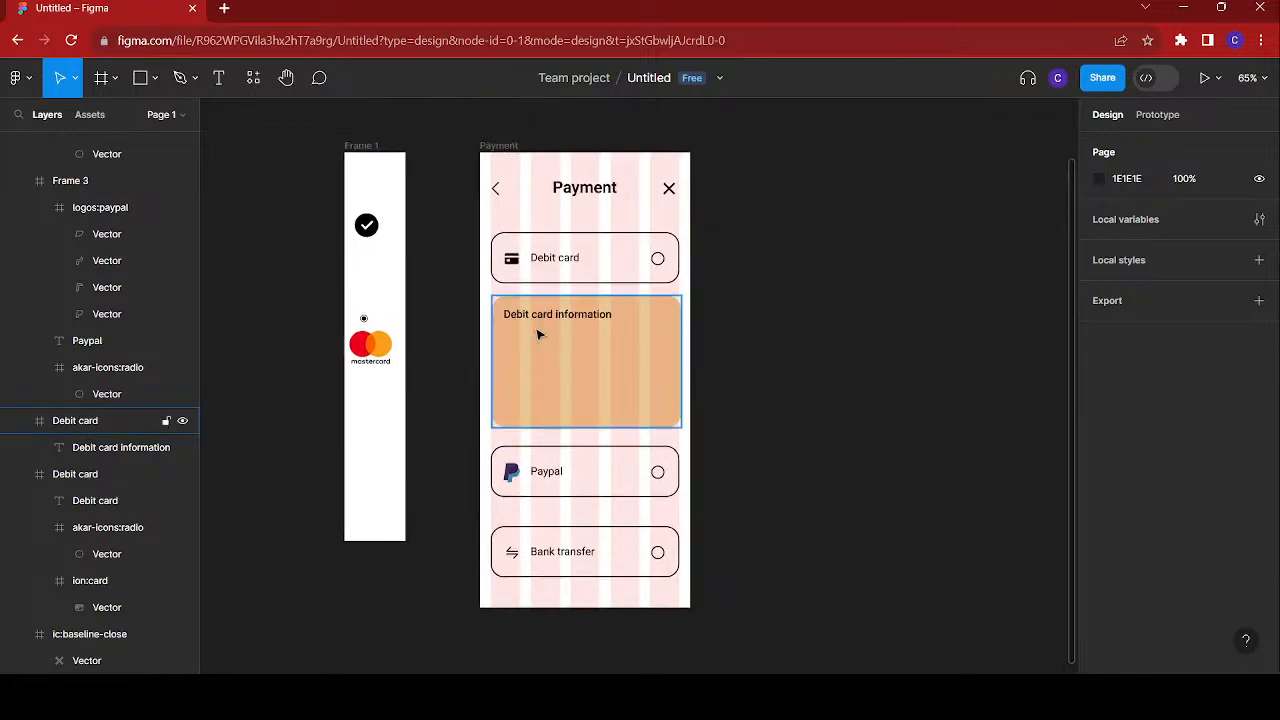
pyautogui.scroll(3, 543, 331)
pyautogui.scroll(-1, 540, 335)
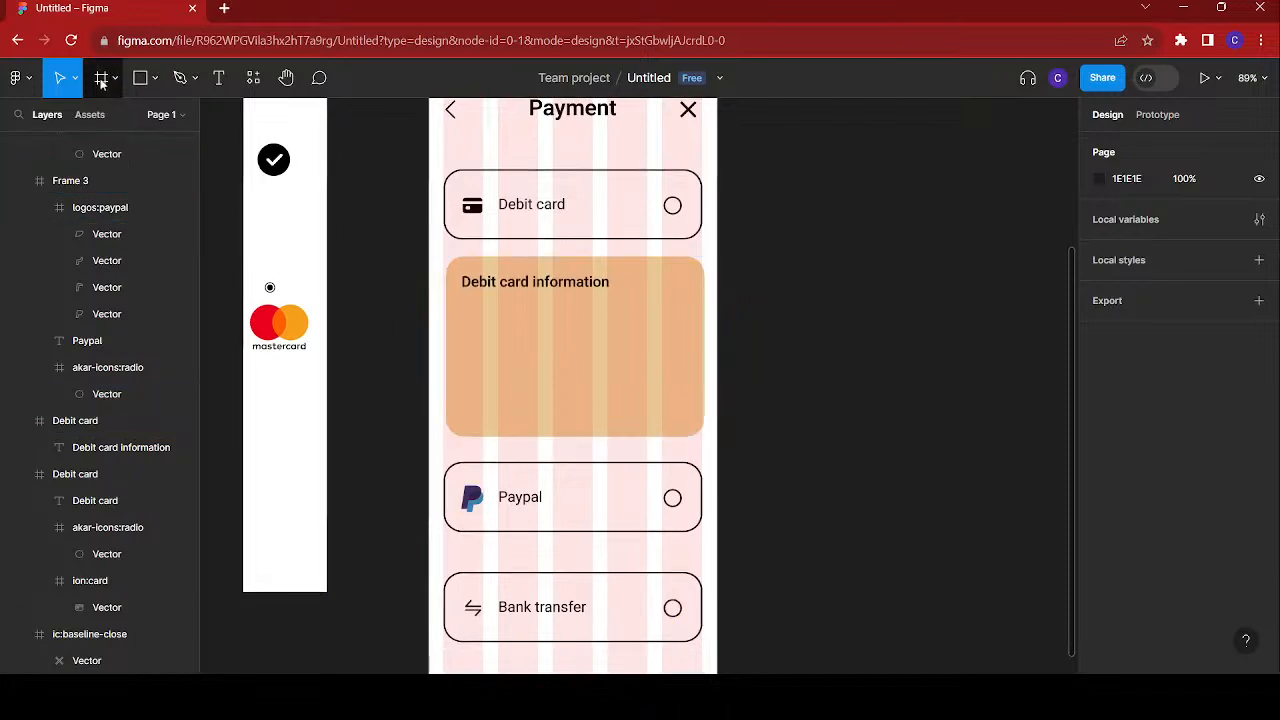
pyautogui.press('f')
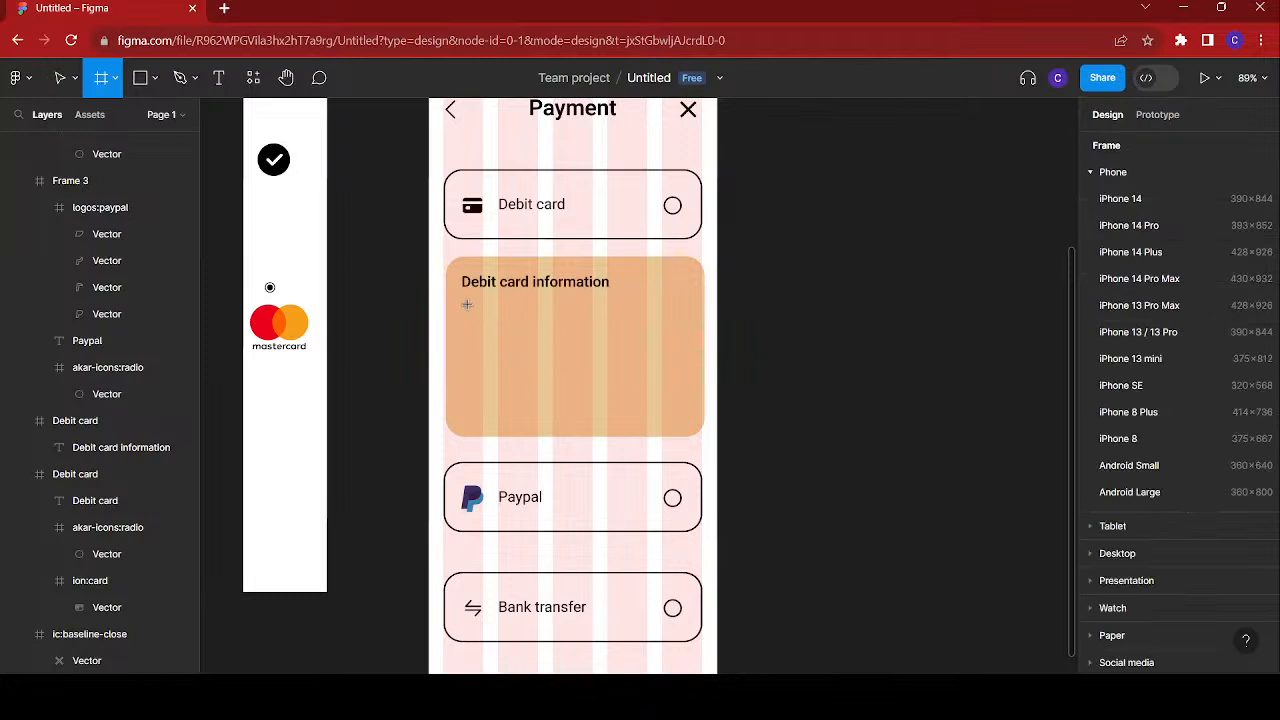
pyautogui.moveTo(466, 303); pyautogui.dragTo(686, 350)
pyautogui.moveTo(687, 349); pyautogui.dragTo(689, 351)
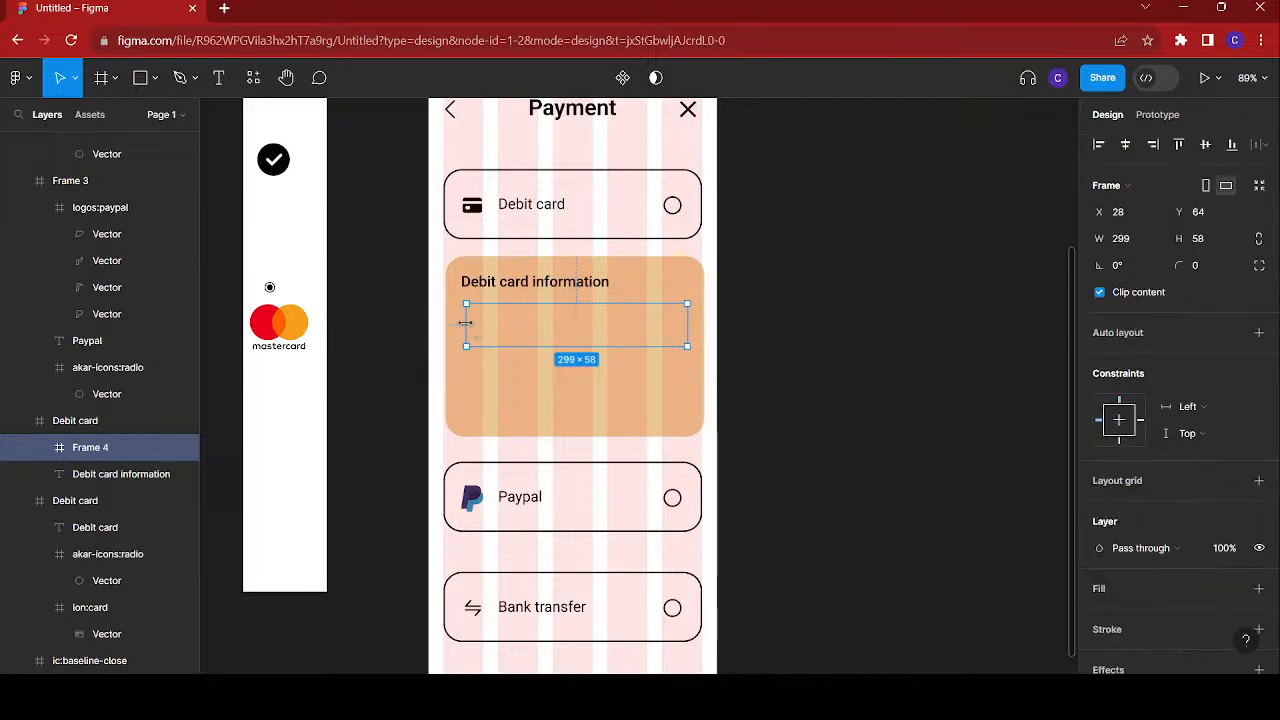
pyautogui.moveTo(465, 322); pyautogui.dragTo(459, 322)
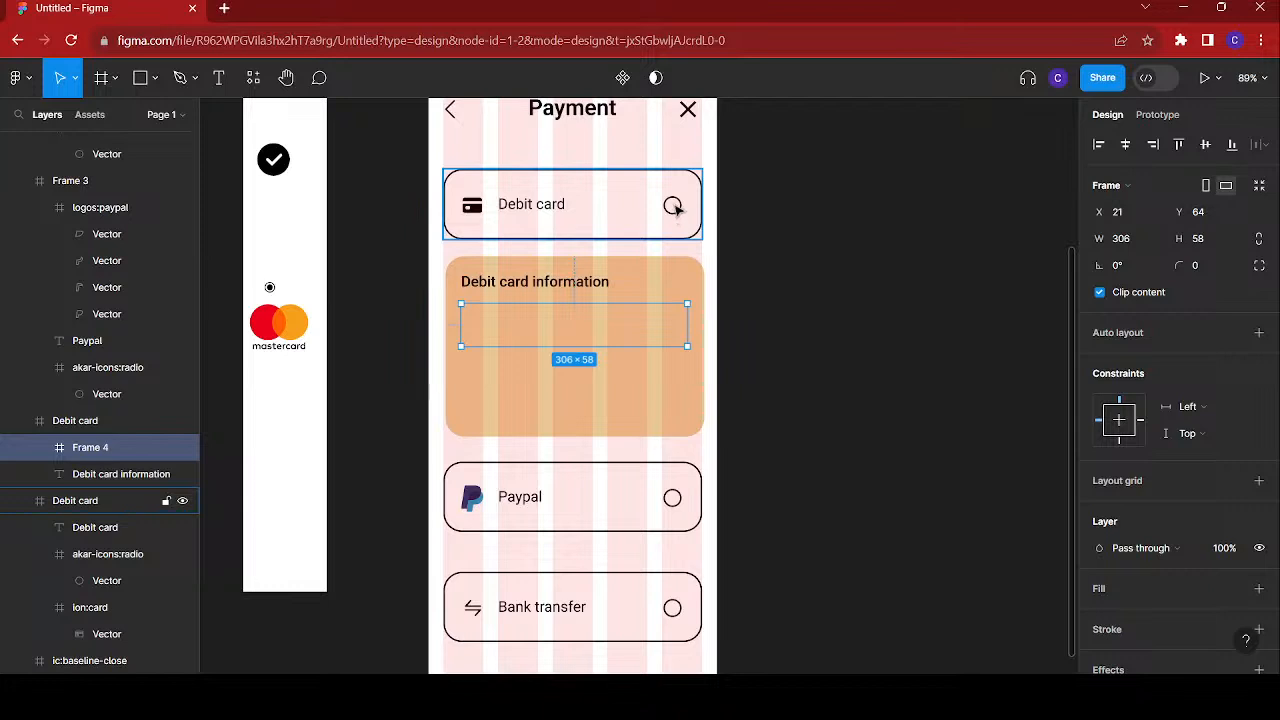
# - Move the radio circle in the upper Debit card box slightly right to X 304
pyautogui.click(676, 212)
pyautogui.click(676, 211)
pyautogui.moveTo(673, 207); pyautogui.dragTo(679, 208)
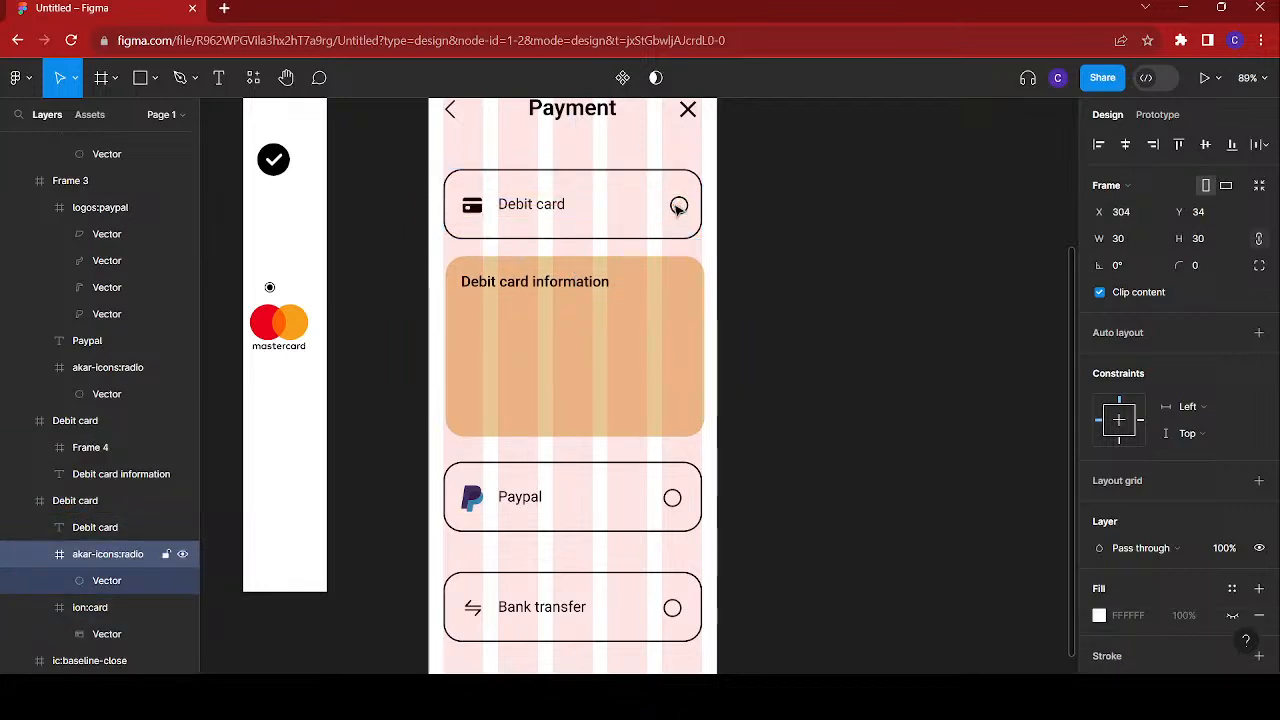
# - Give the new frame inside the beige panel a white FFFFFF fill
pyautogui.doubleClick(544, 324)
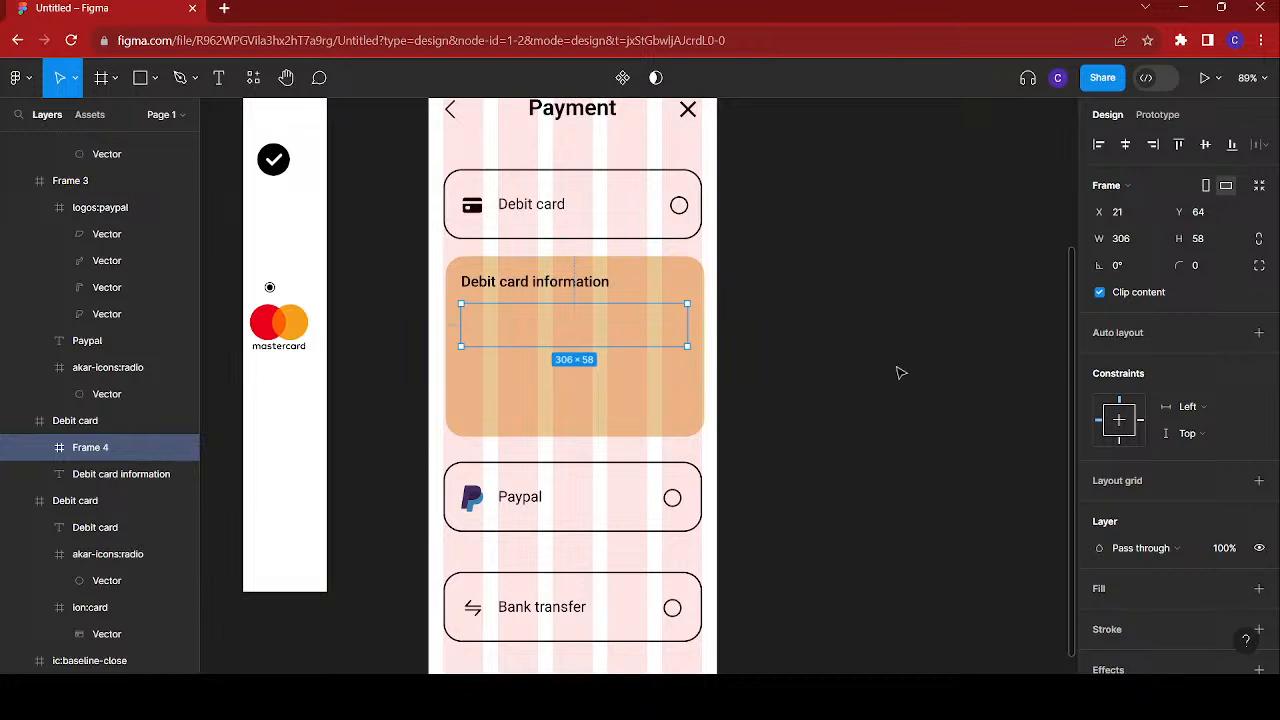
pyautogui.scroll(-2, 1233, 376)
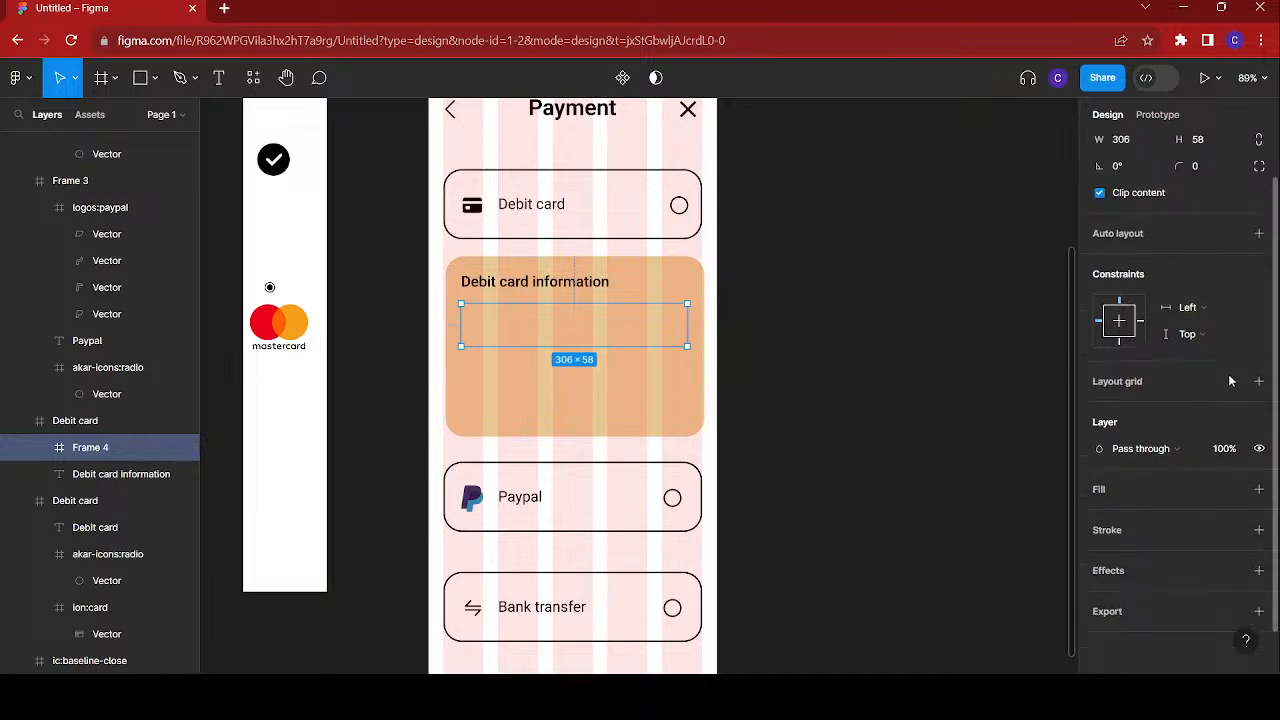
pyautogui.click(1259, 490)
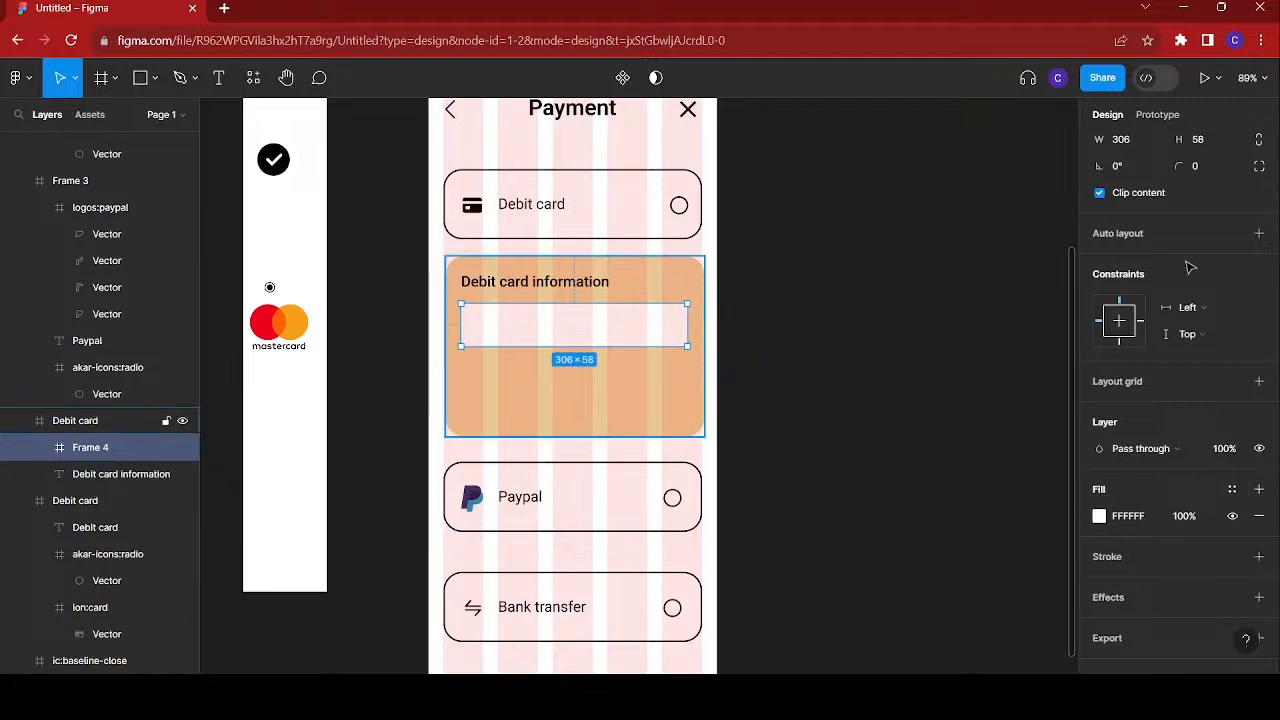
# - Round only the two top corners of the white frame with a radius of 10 each, using individual corner radii
pyautogui.click(1260, 167)
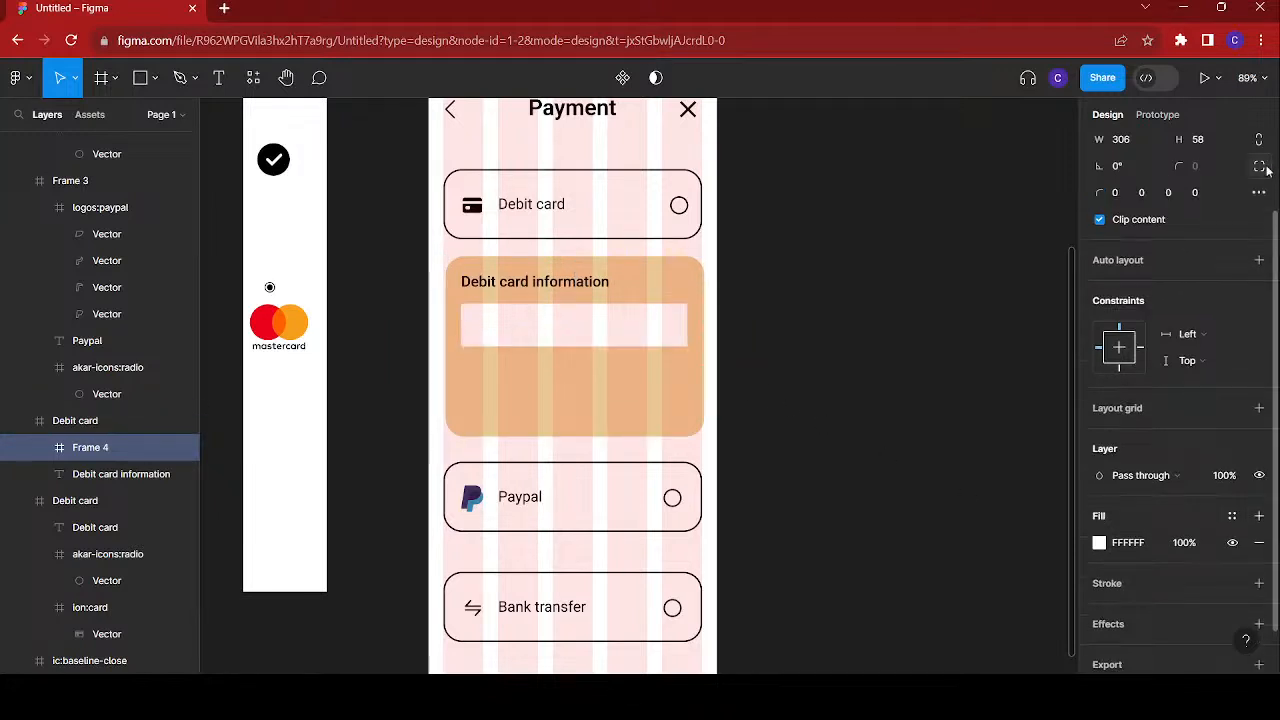
pyautogui.click(1118, 198)
pyautogui.write('10')
pyautogui.click(1146, 194)
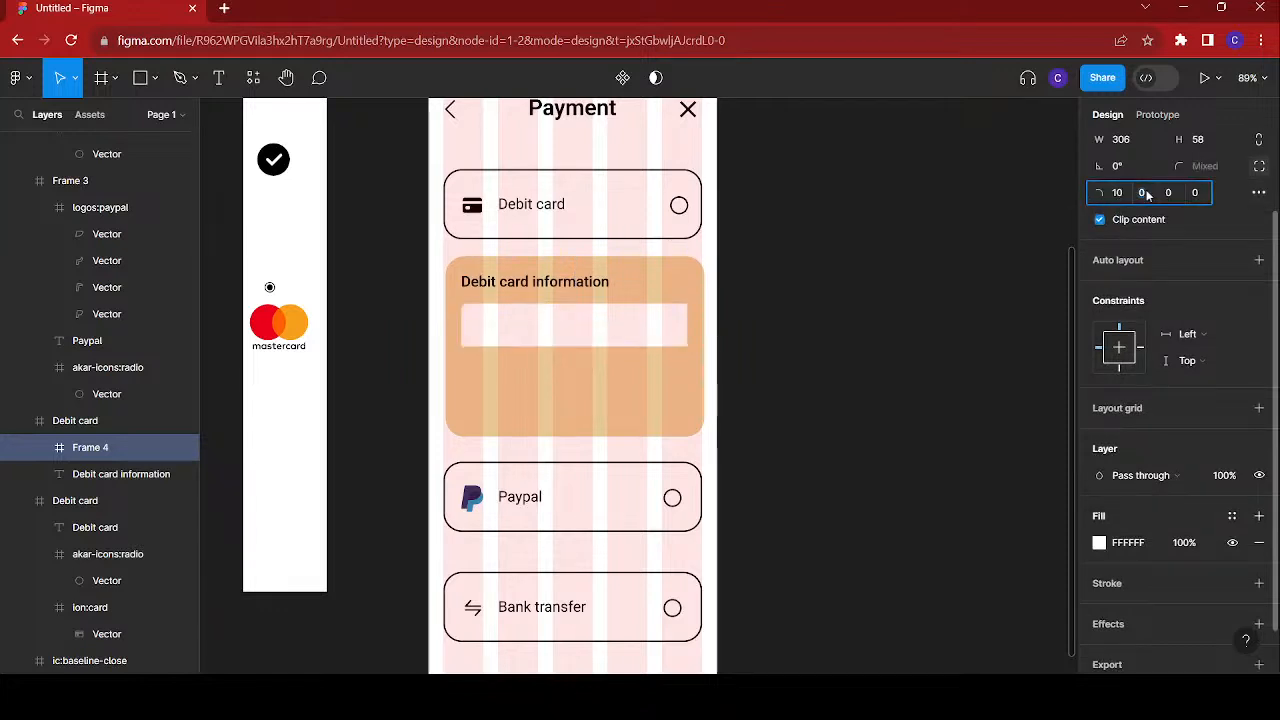
pyautogui.write('10')
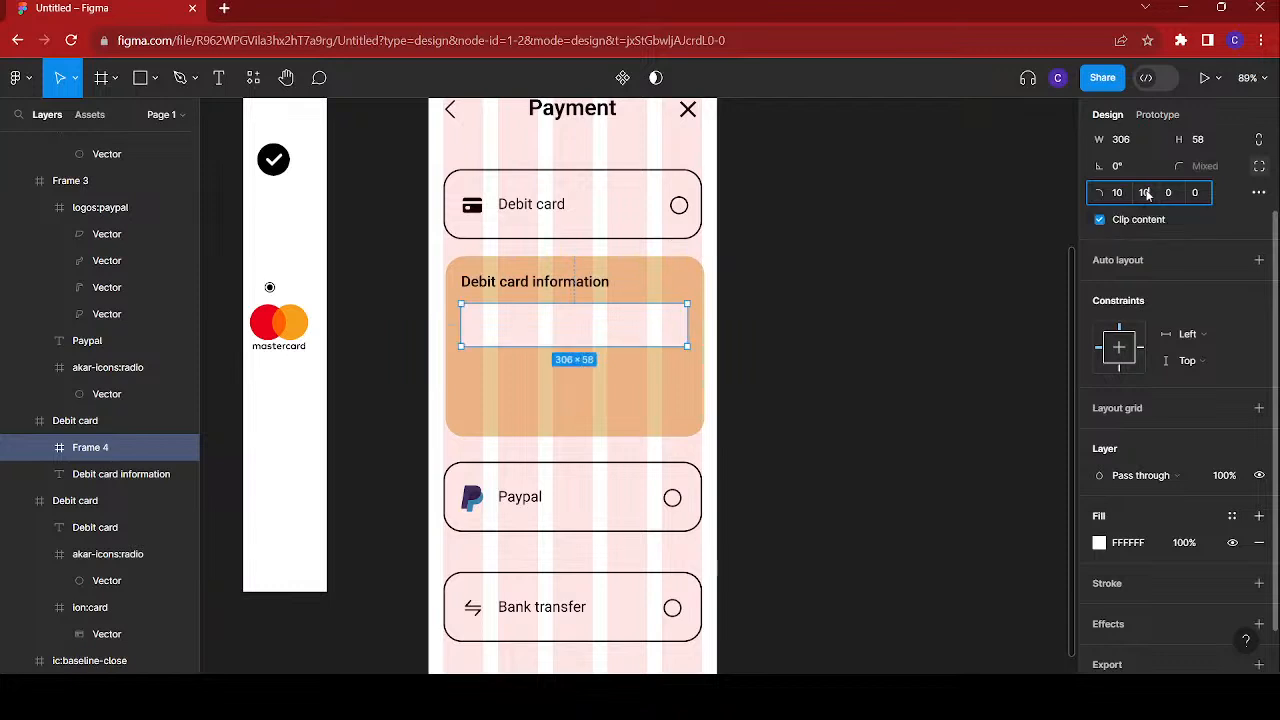
pyautogui.press('Return')
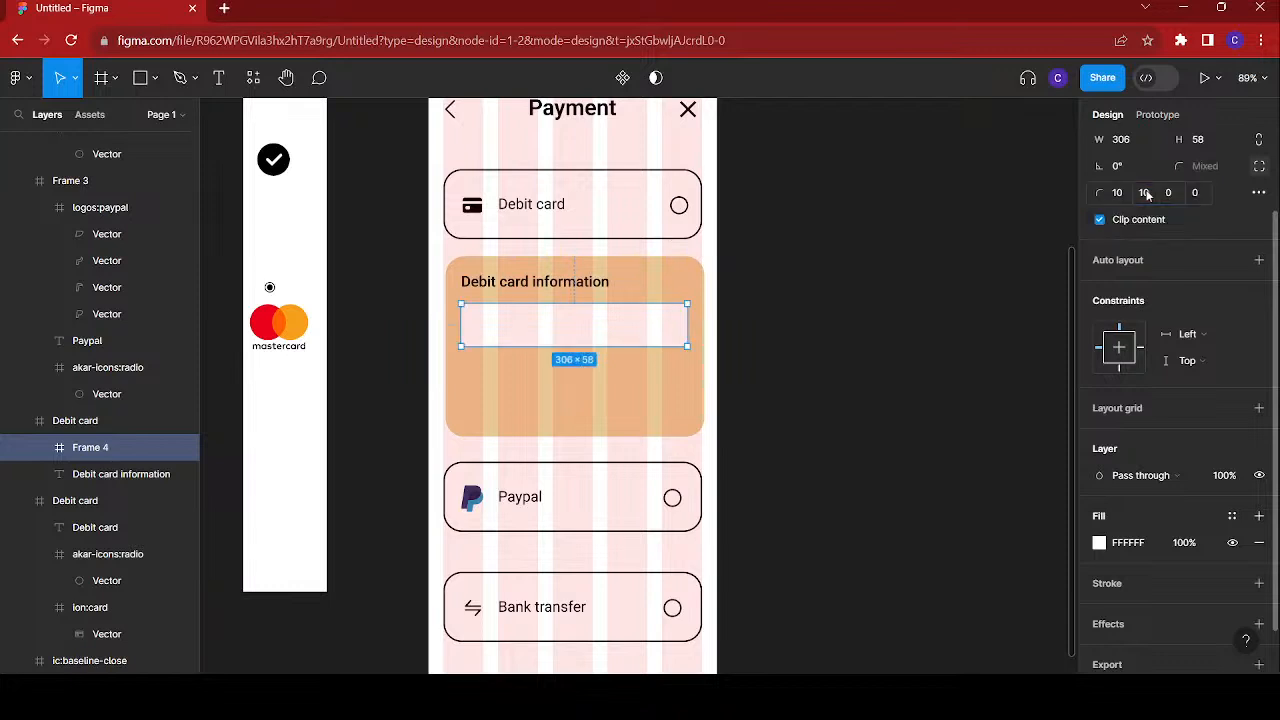
pyautogui.click(729, 329)
pyautogui.scroll(5, 505, 132)
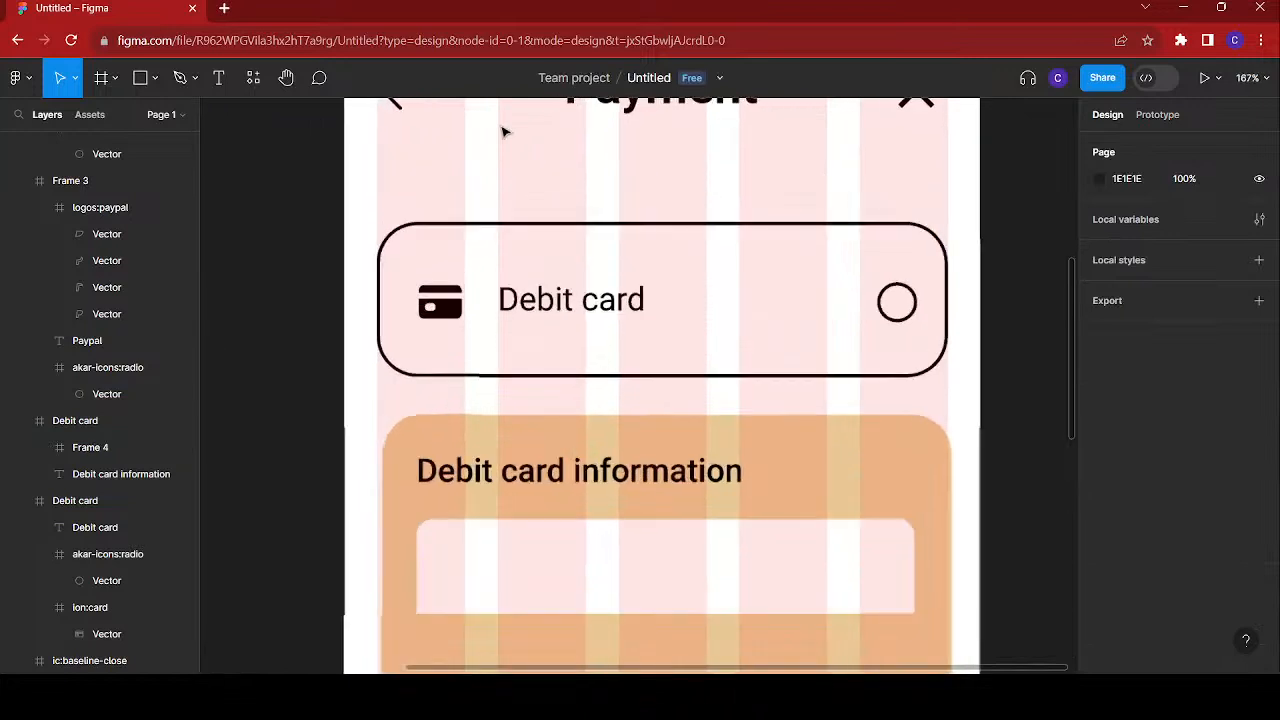
# - Set the height of the white frame under the Debit card information heading to 50
pyautogui.scroll(-3, 571, 409)
pyautogui.scroll(-2, 571, 414)
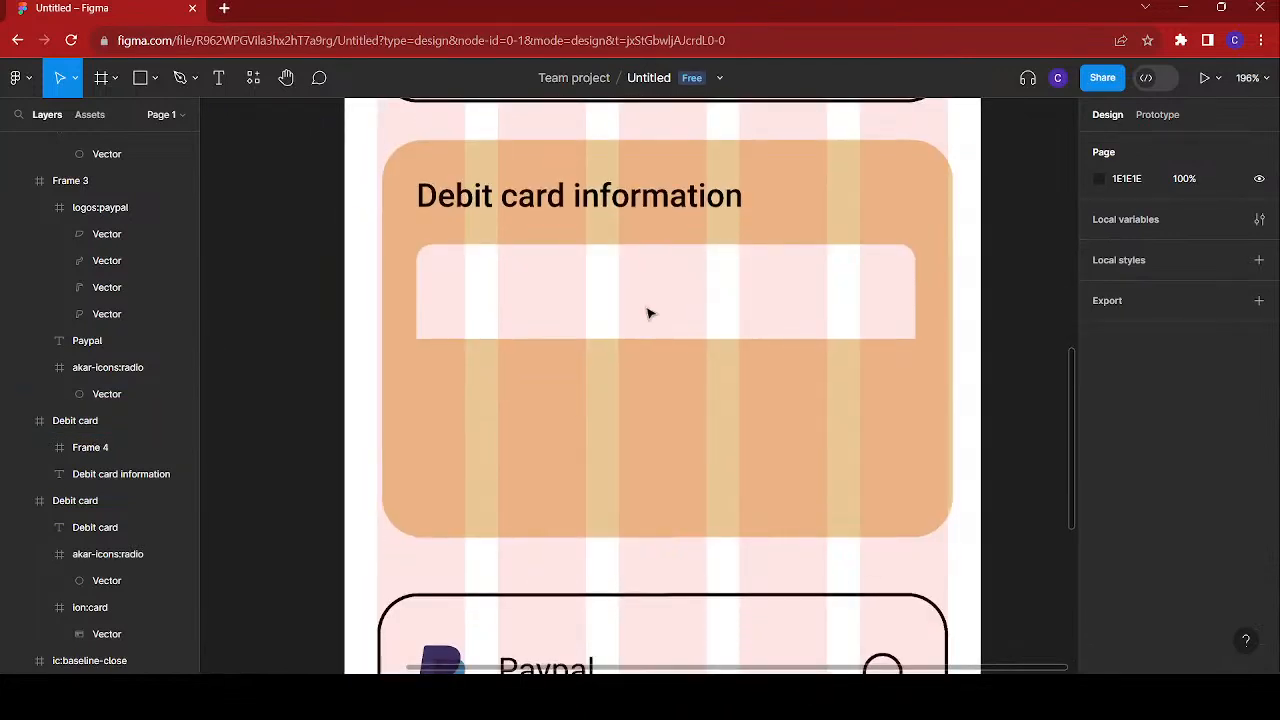
pyautogui.click(651, 310)
pyautogui.click(651, 310)
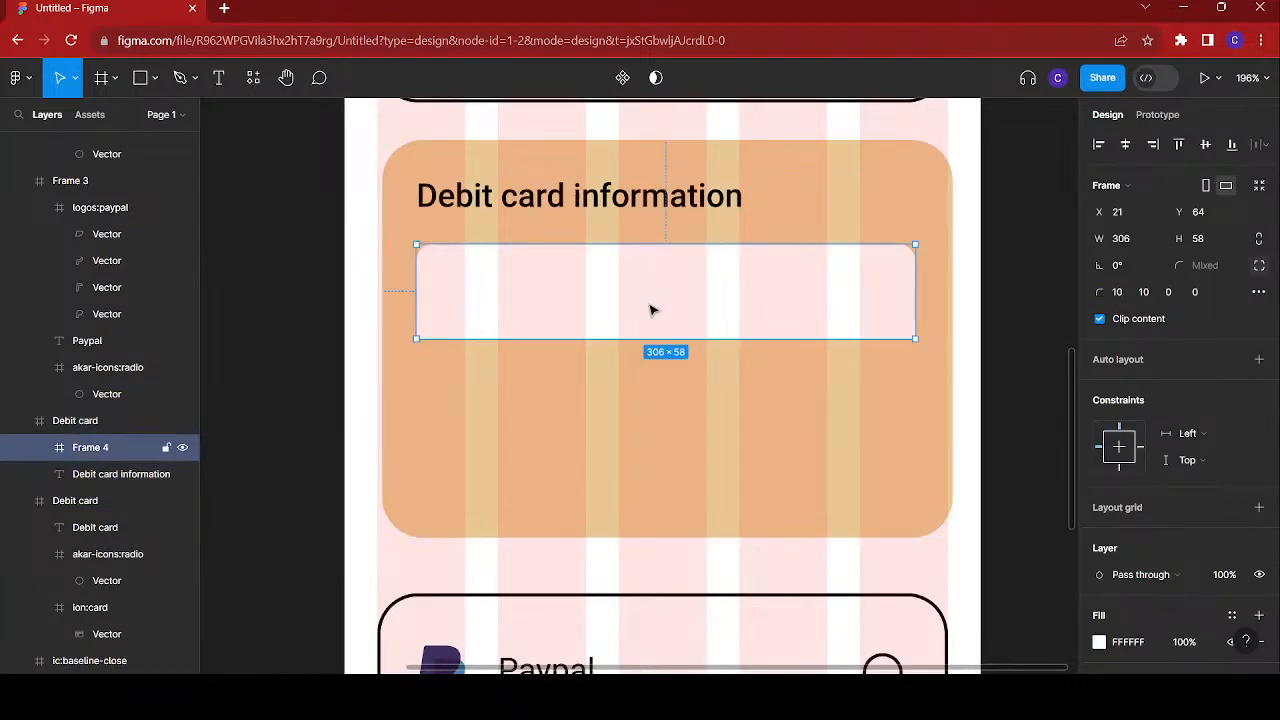
pyautogui.click(1206, 241)
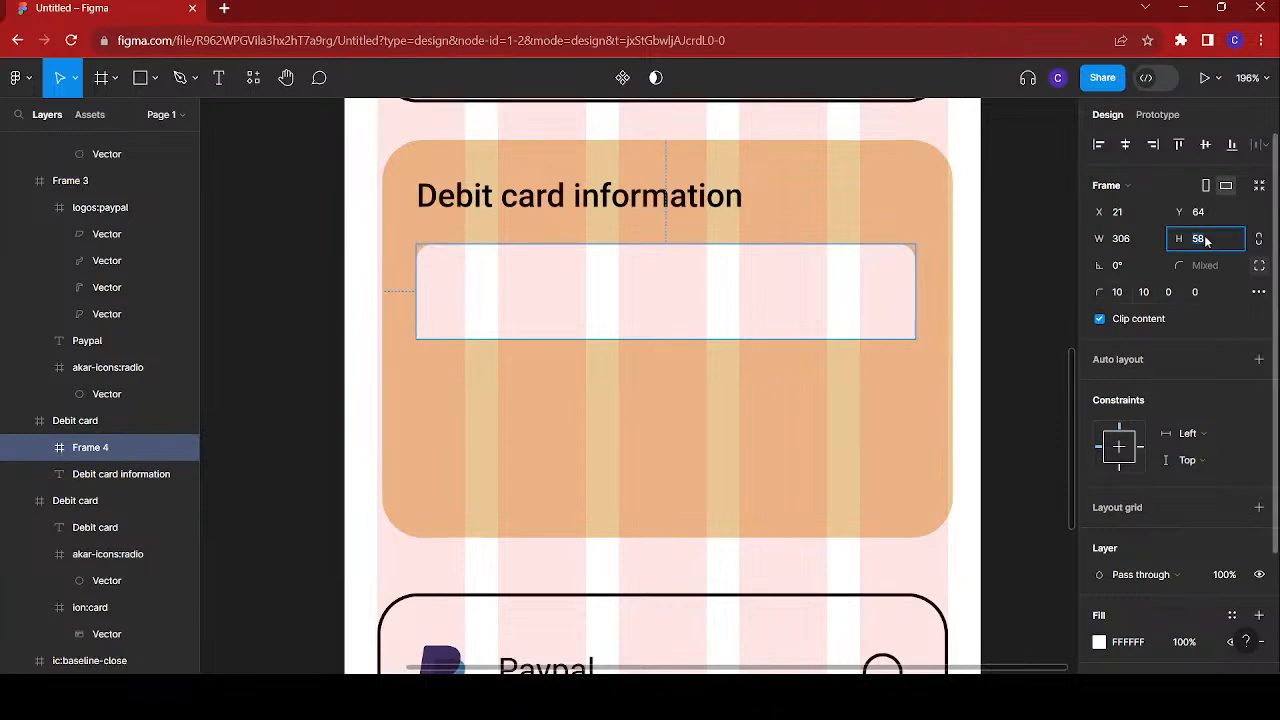
pyautogui.write('50')
pyautogui.press('Return')
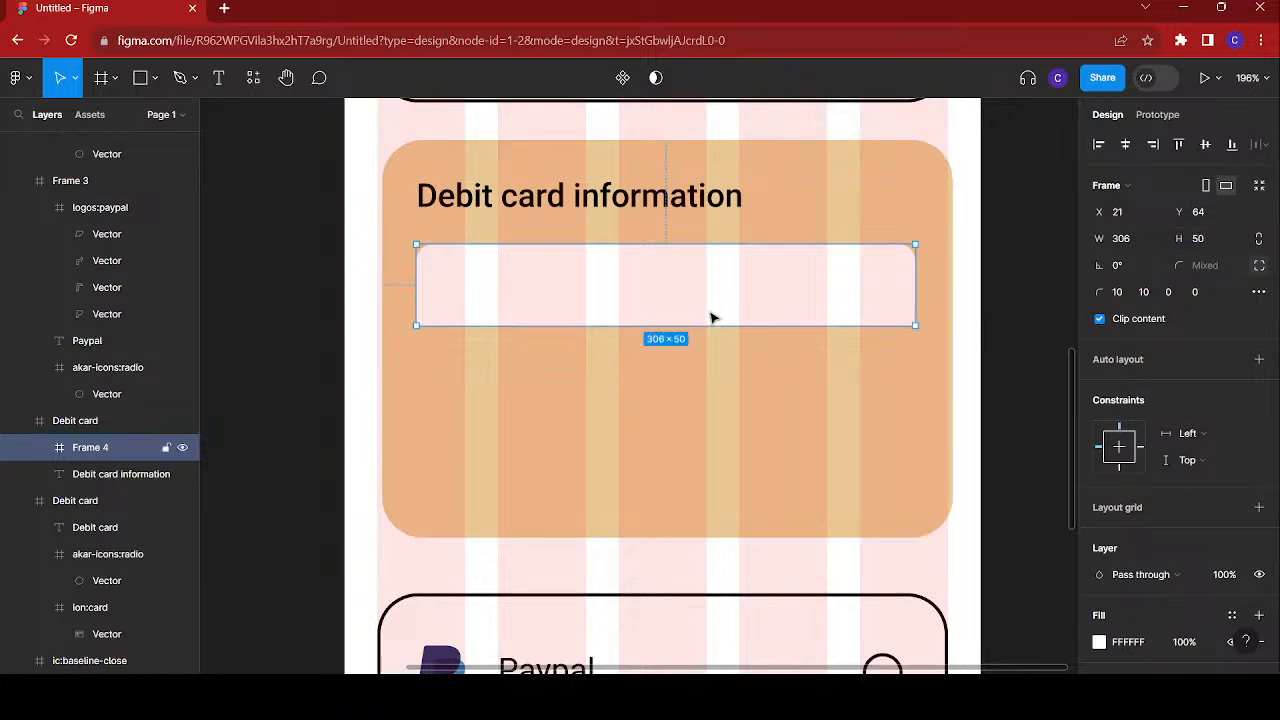
# - Duplicate the white frame and place the copy directly below it at Y 122, keeping X 21
pyautogui.scroll(-3, 711, 318)
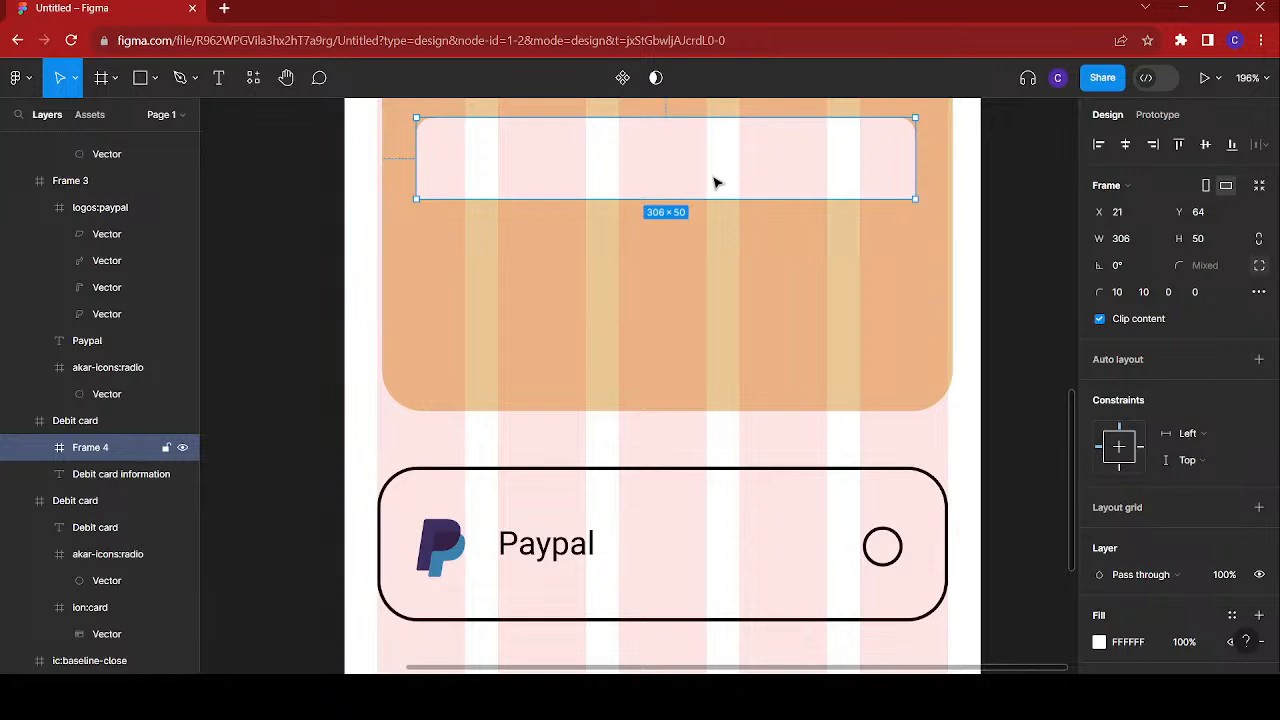
pyautogui.hotkey('ctrl', 'd')
pyautogui.moveTo(715, 182); pyautogui.dragTo(715, 276)
# - Set the lower white frame's two top corner radii to 0 and its two bottom corner radii to 10
pyautogui.click(1122, 293)
pyautogui.write('0')
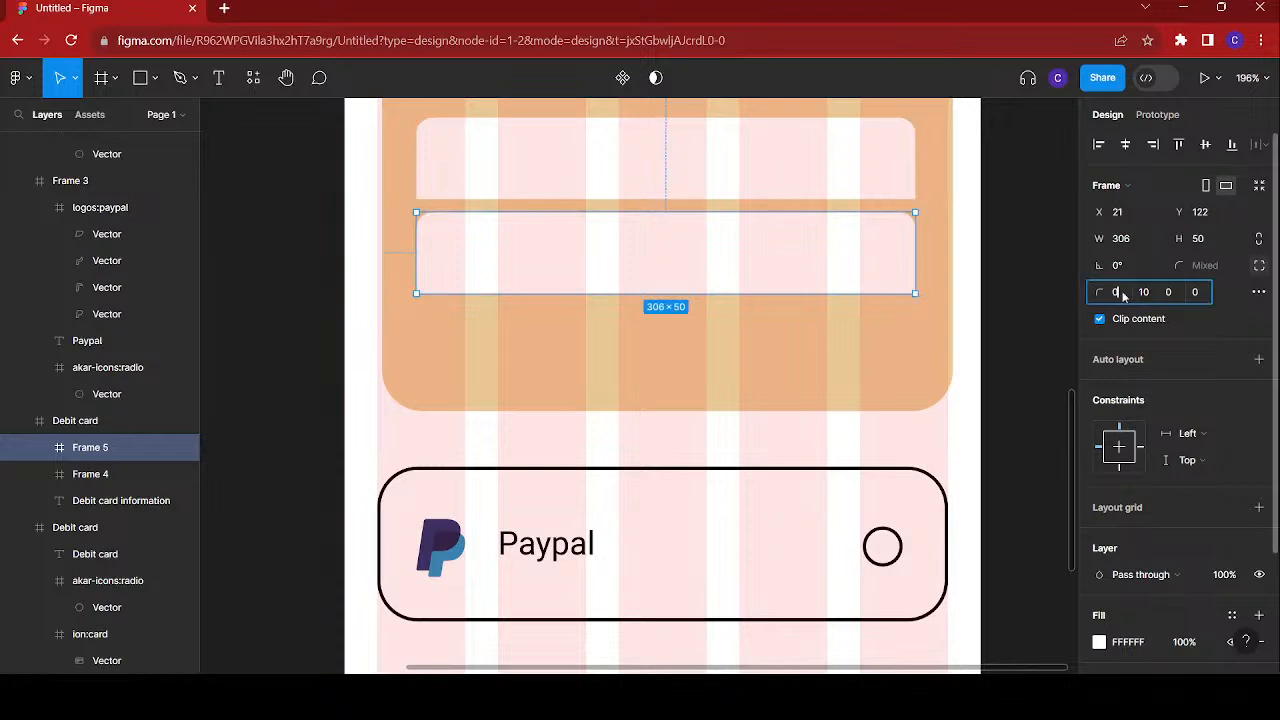
pyautogui.click(1144, 293)
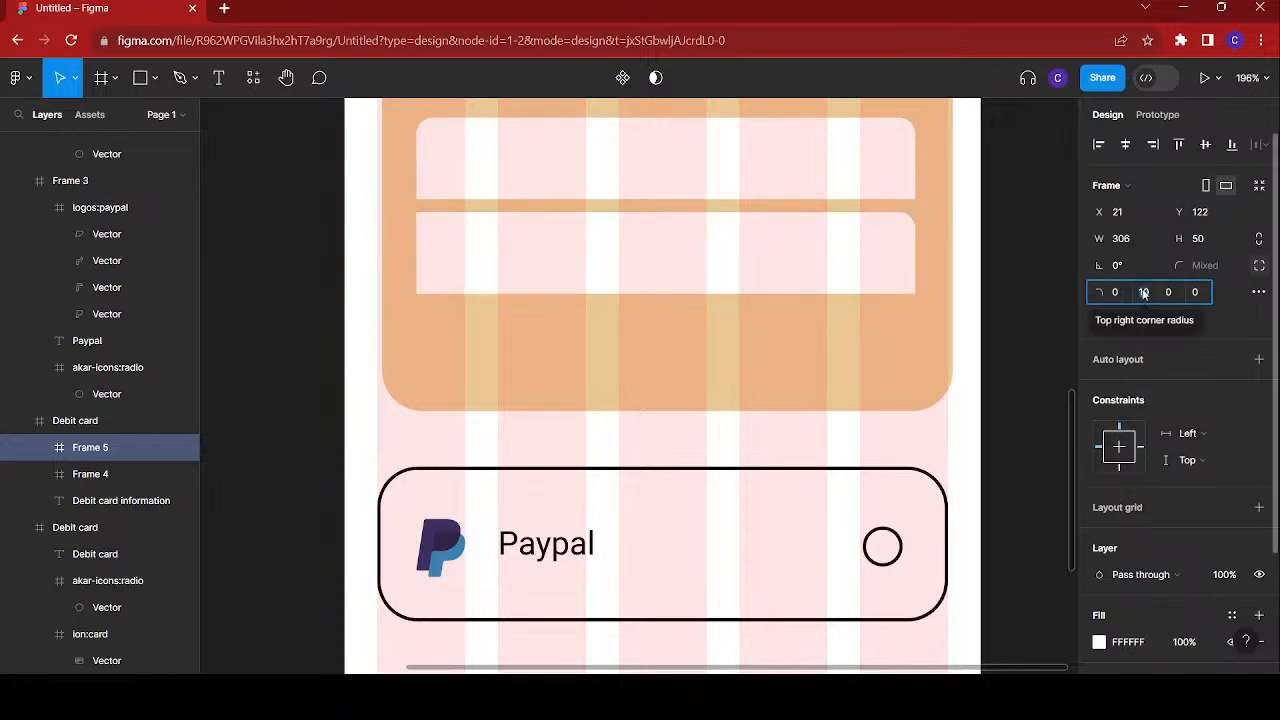
pyautogui.write('0')
pyautogui.press('Tab')
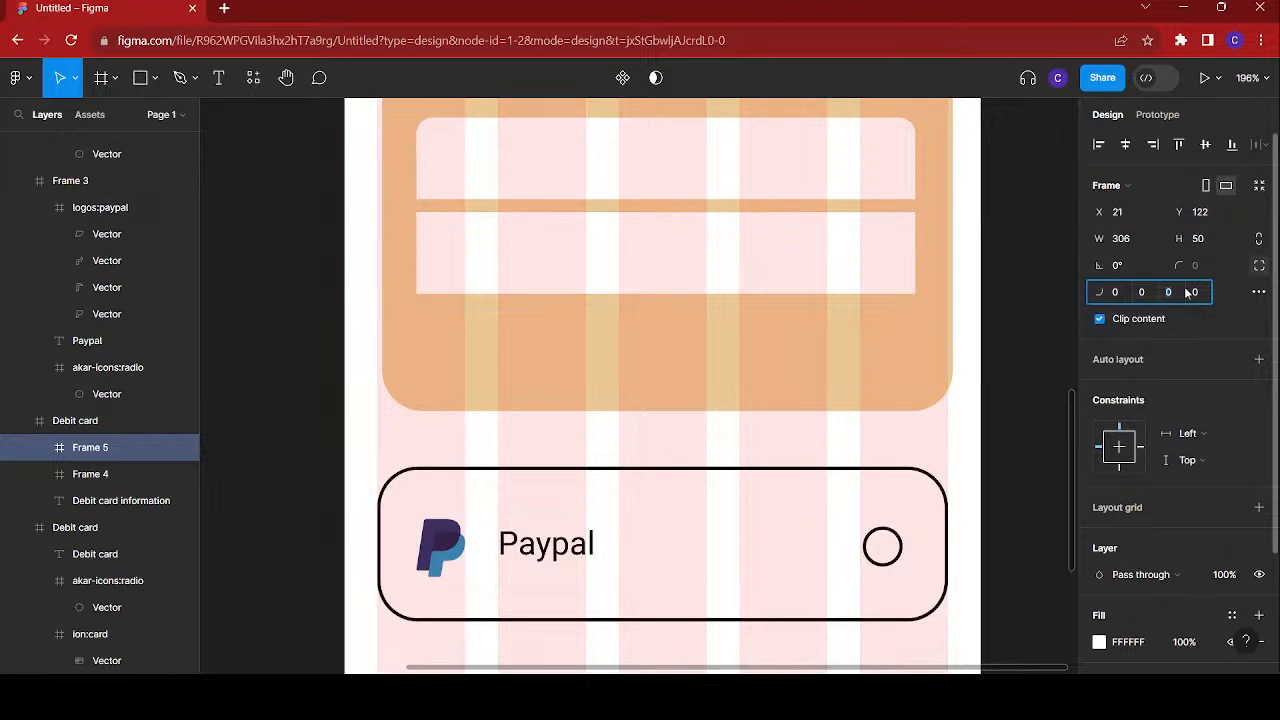
pyautogui.write('10')
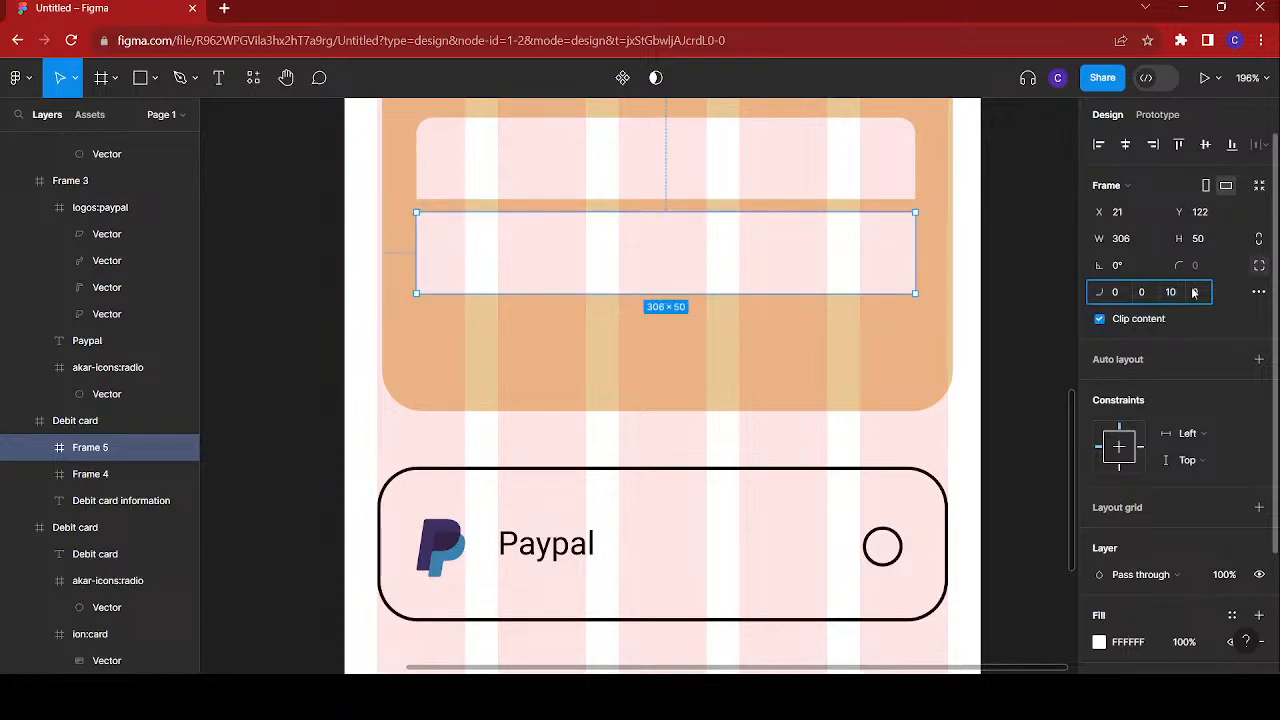
pyautogui.press('Tab')
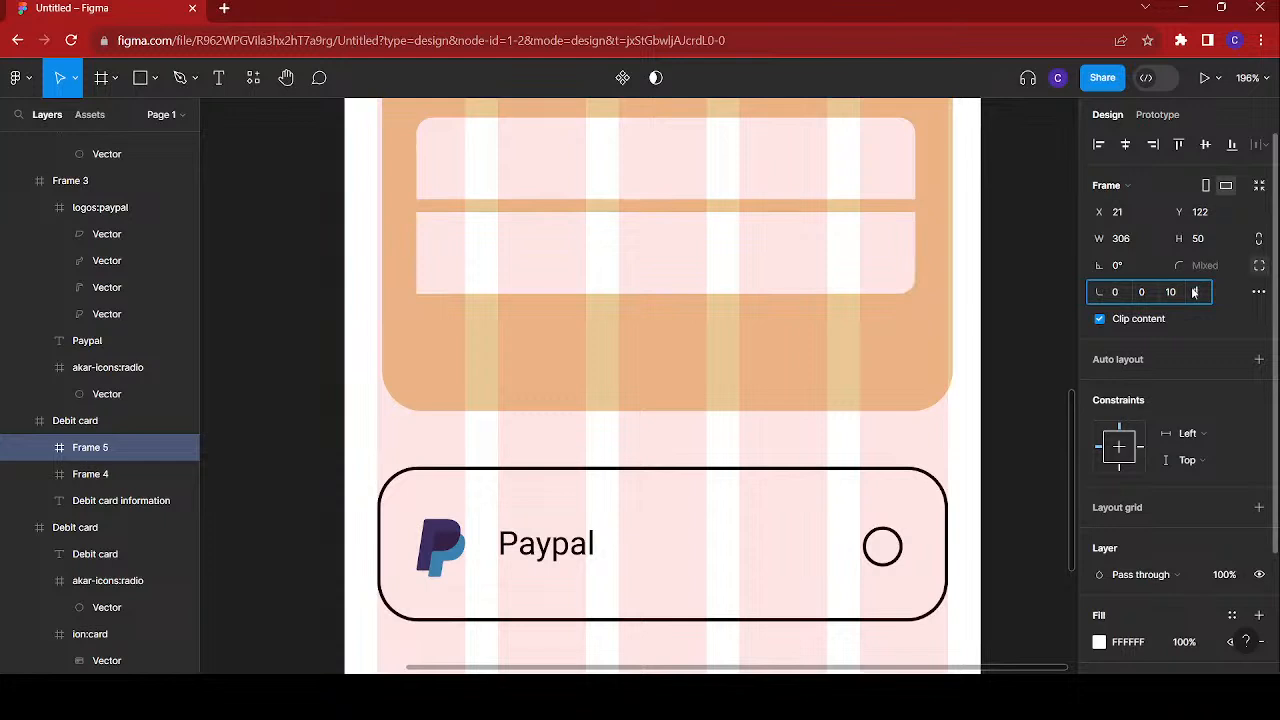
pyautogui.write('10')
pyautogui.press('Return')
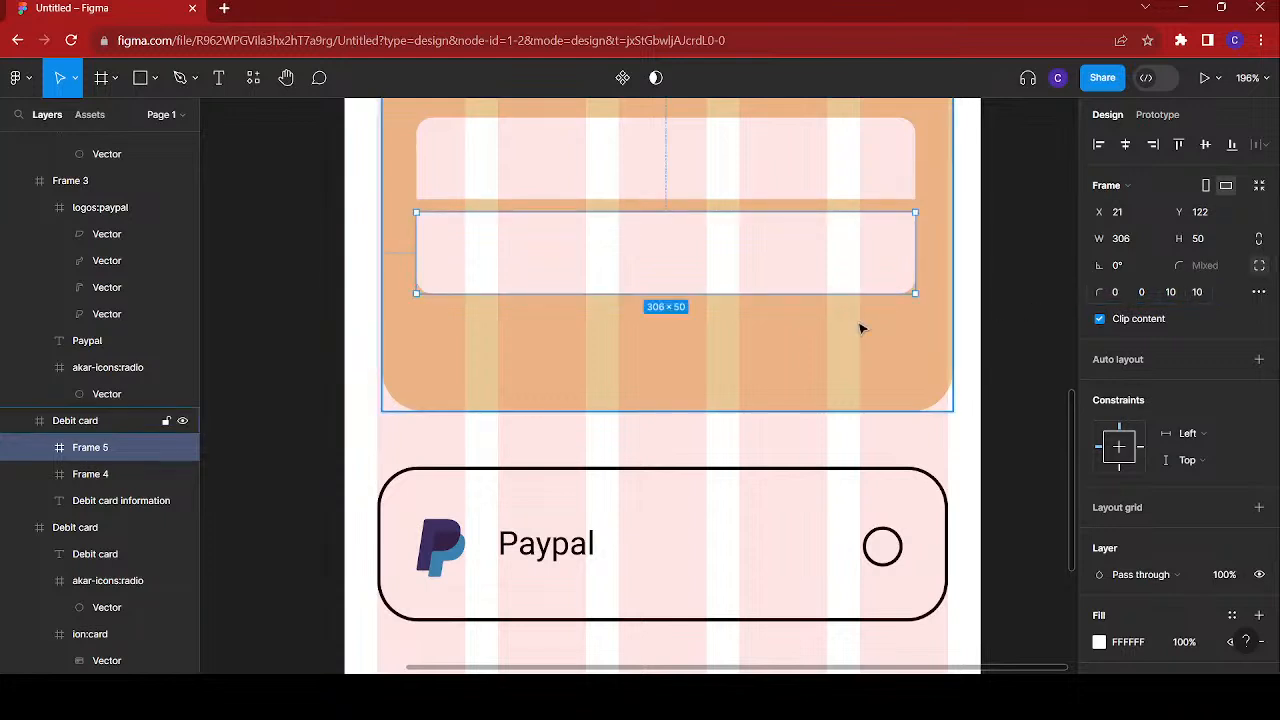
pyautogui.click(860, 328)
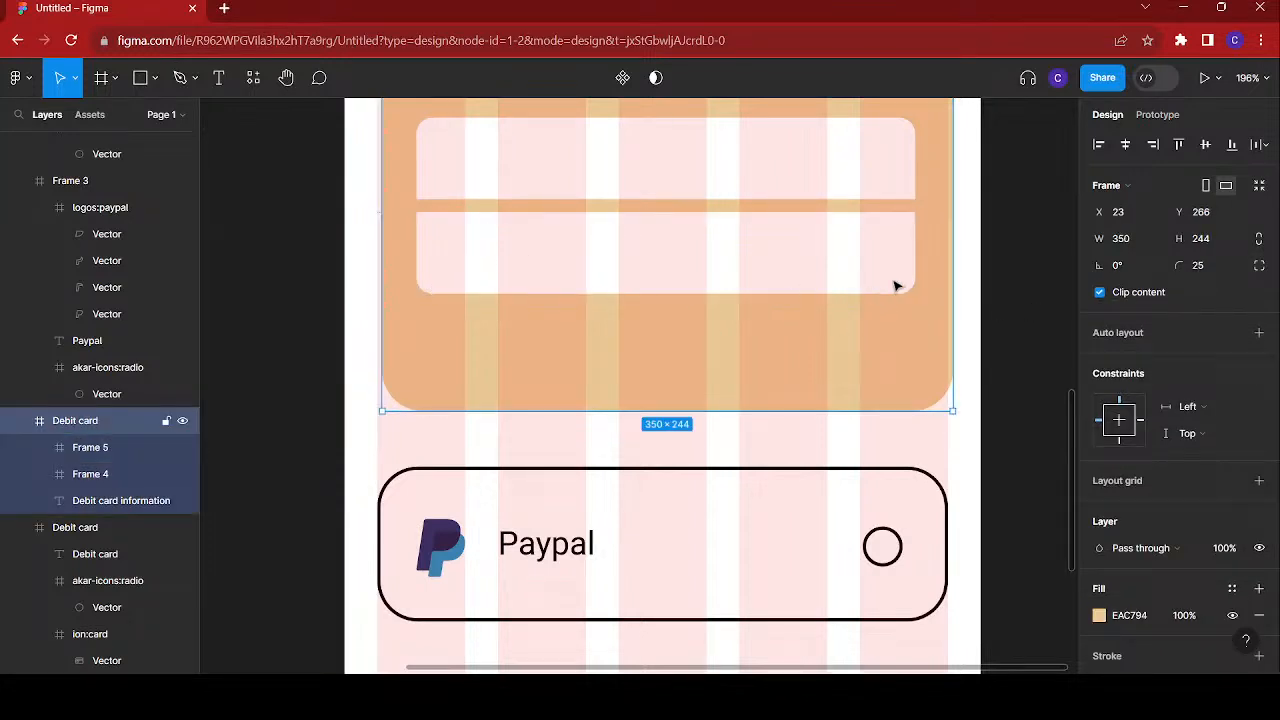
# - Narrow the lower white frame to about half the upper frame's width, setting its width to 152.5
pyautogui.doubleClick(588, 250)
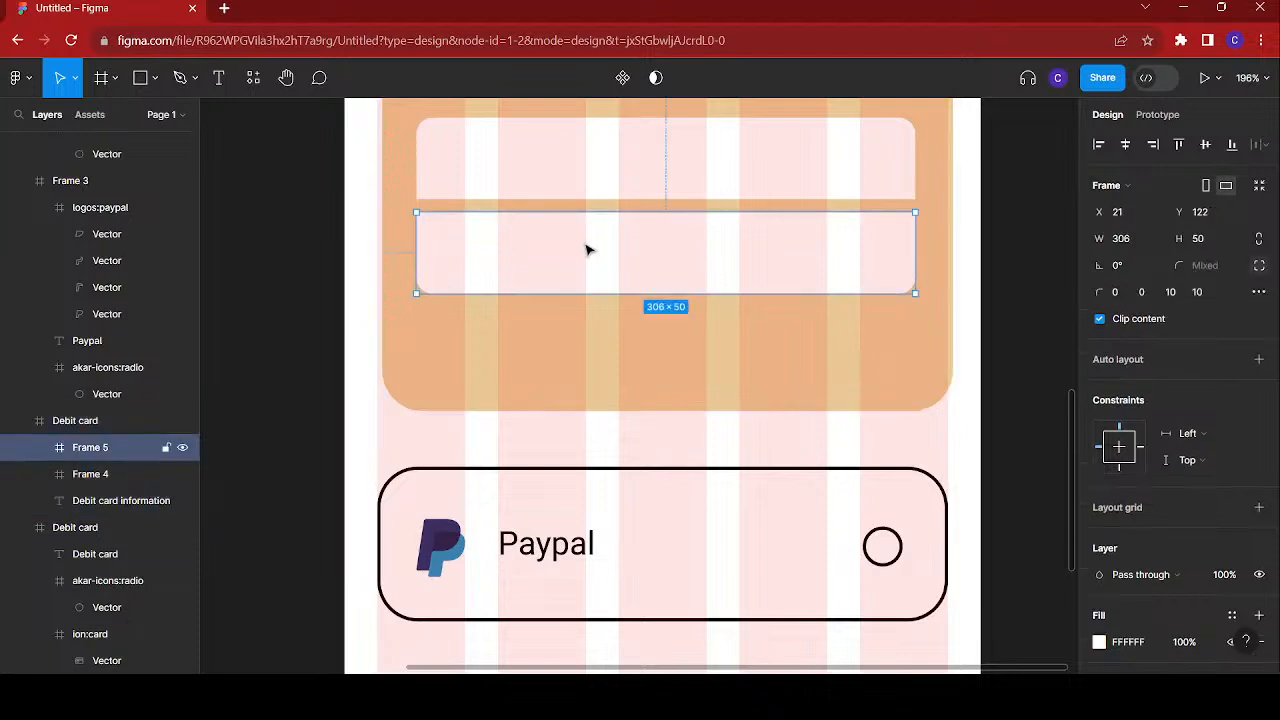
pyautogui.click(1141, 245)
pyautogui.click(1144, 240)
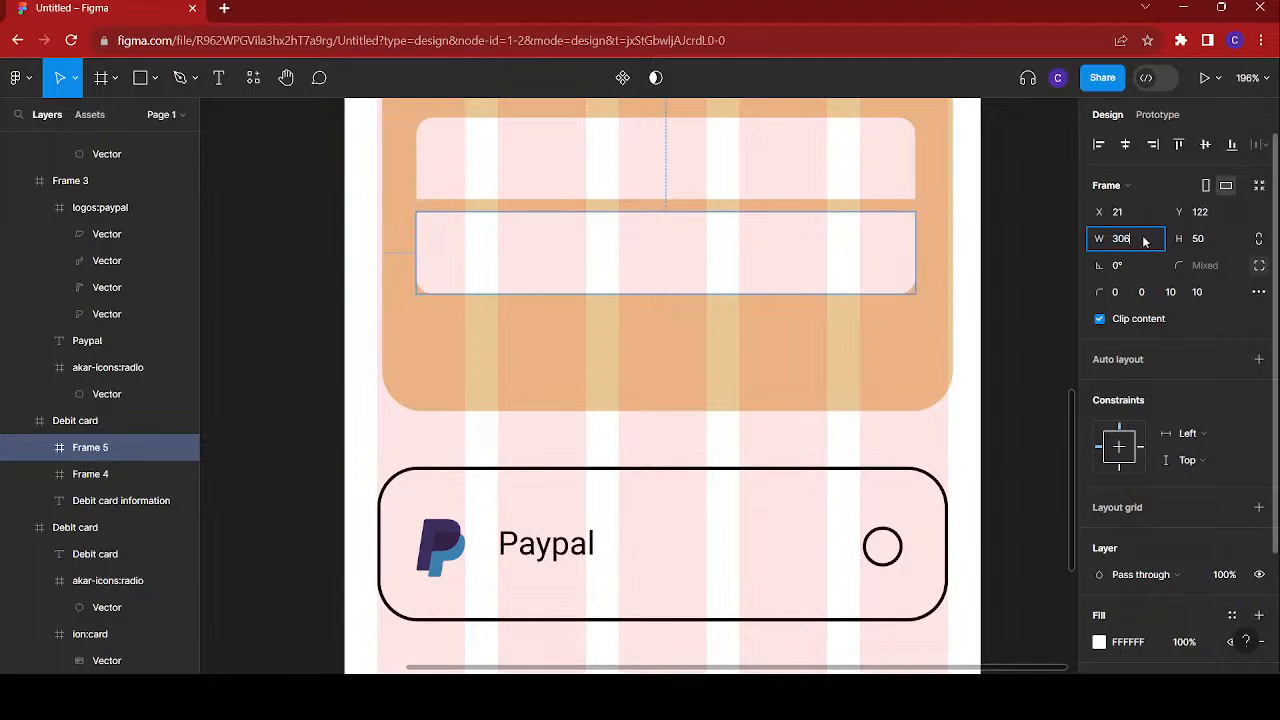
pyautogui.doubleClick(1144, 240)
pyautogui.click(1144, 240)
pyautogui.write('/2')
pyautogui.press('Return')
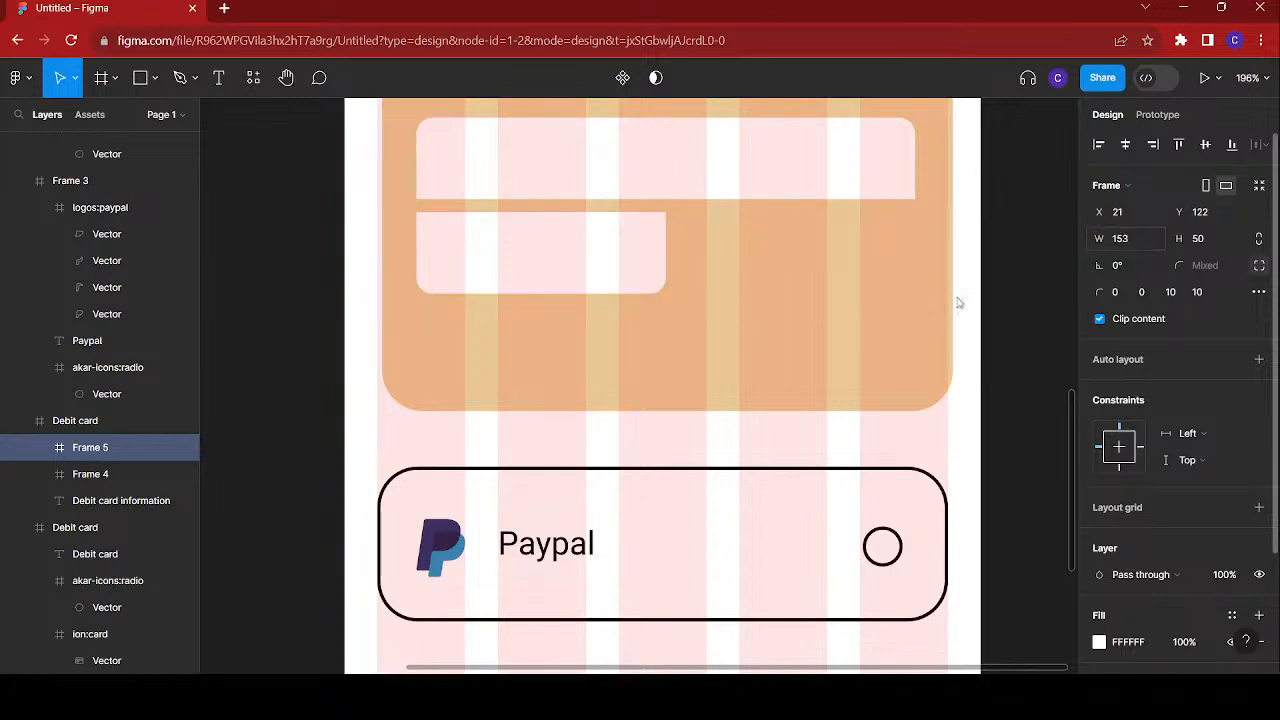
pyautogui.click(1136, 244)
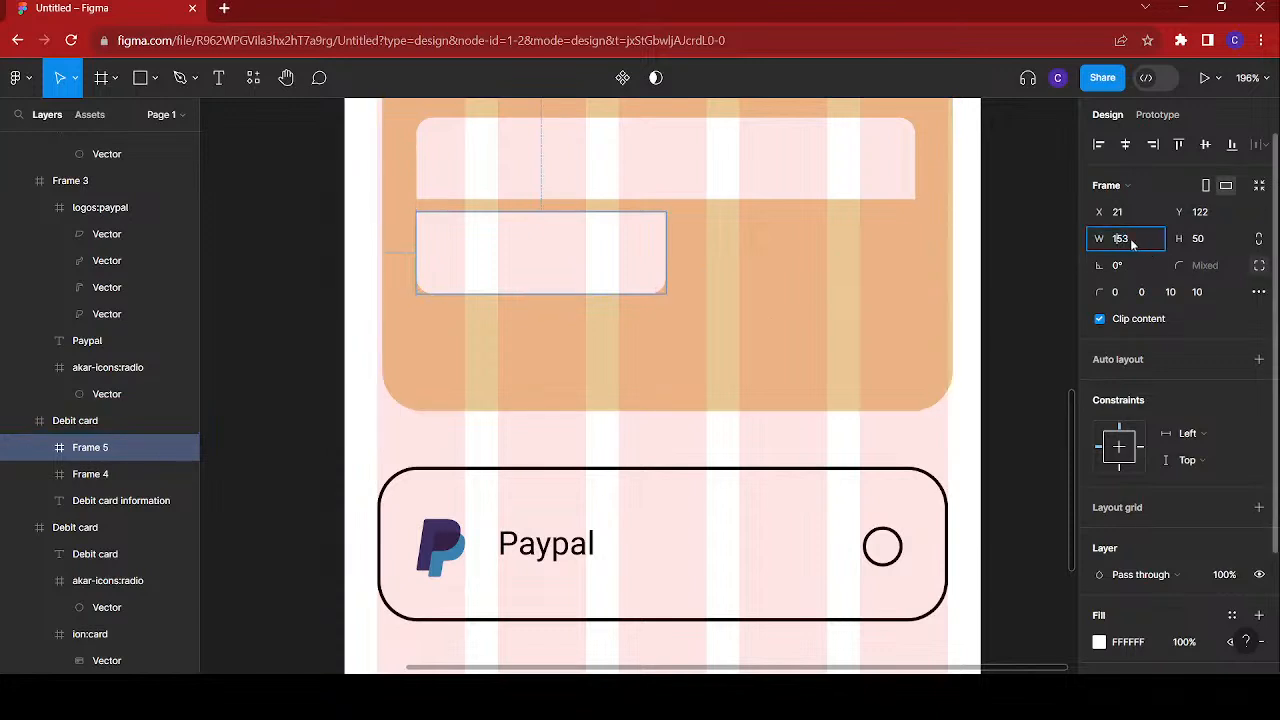
pyautogui.doubleClick(1126, 243)
pyautogui.press('Return')
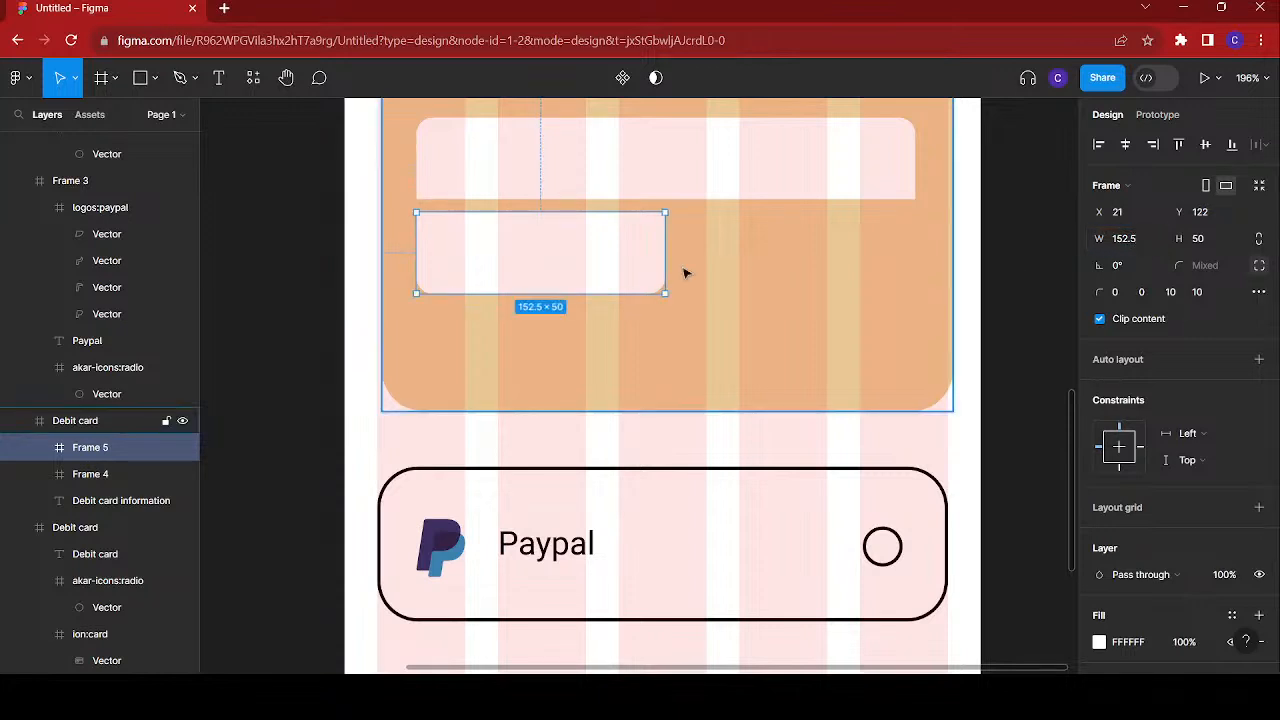
# - Duplicate the half-width white frame and place the copy beside it on the right at X 174, Y 122
pyautogui.hotkey('ctrl', 'd')
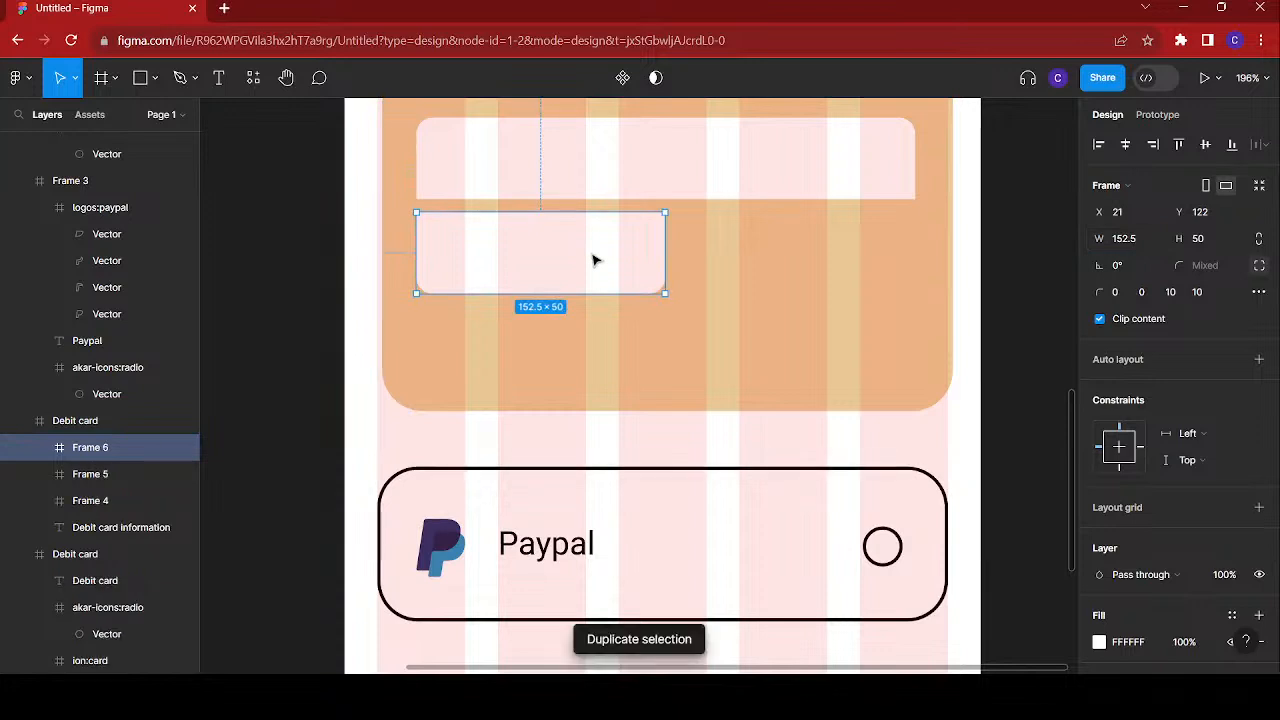
pyautogui.moveTo(593, 260); pyautogui.dragTo(845, 259)
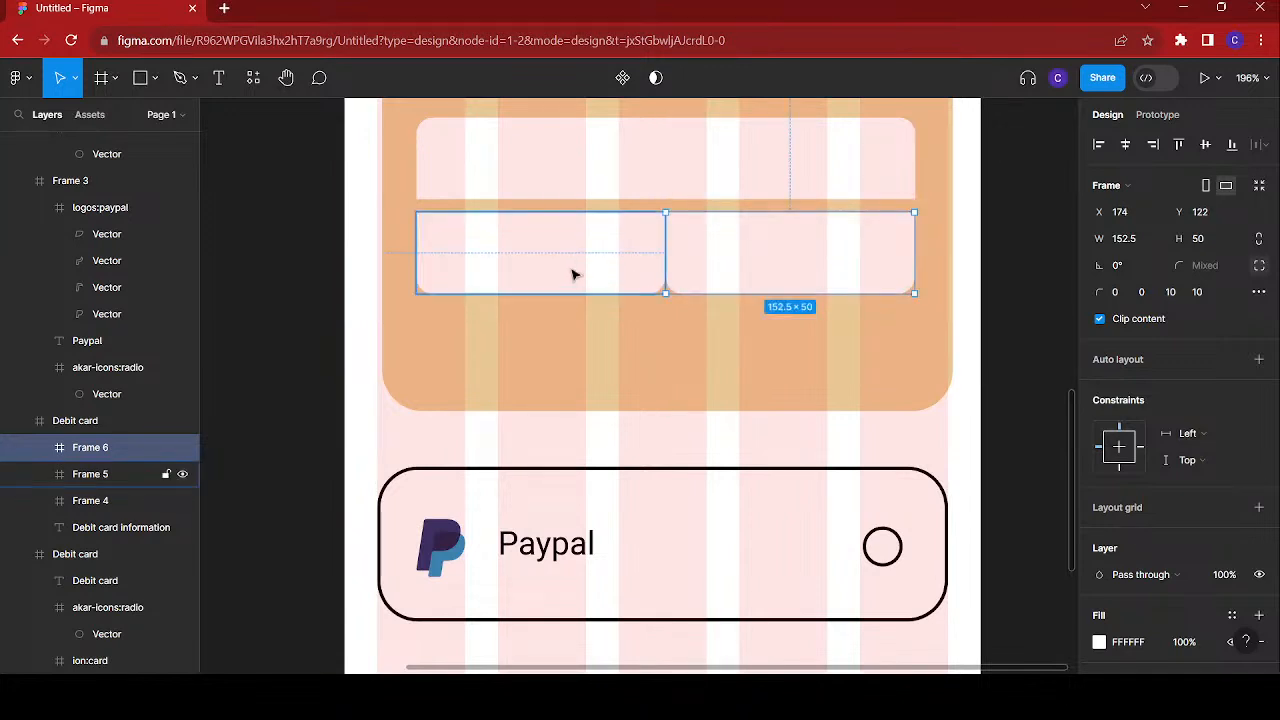
pyautogui.click(569, 271)
pyautogui.keyDown('shift'); pyautogui.click(531, 171); pyautogui.keyUp('shift')
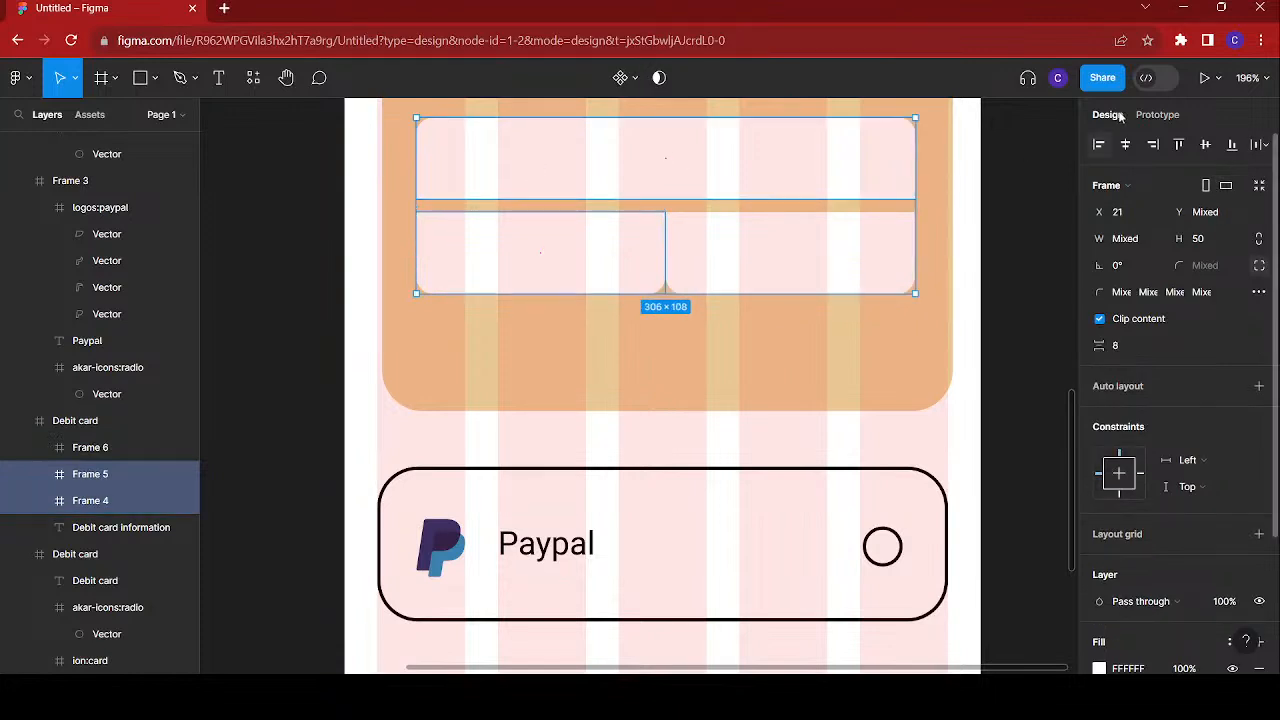
# - Combine the two half-width white frames into a horizontal auto layout with a spacing of 1
pyautogui.click(710, 262)
pyautogui.keyDown('shift'); pyautogui.click(606, 277); pyautogui.keyUp('shift')
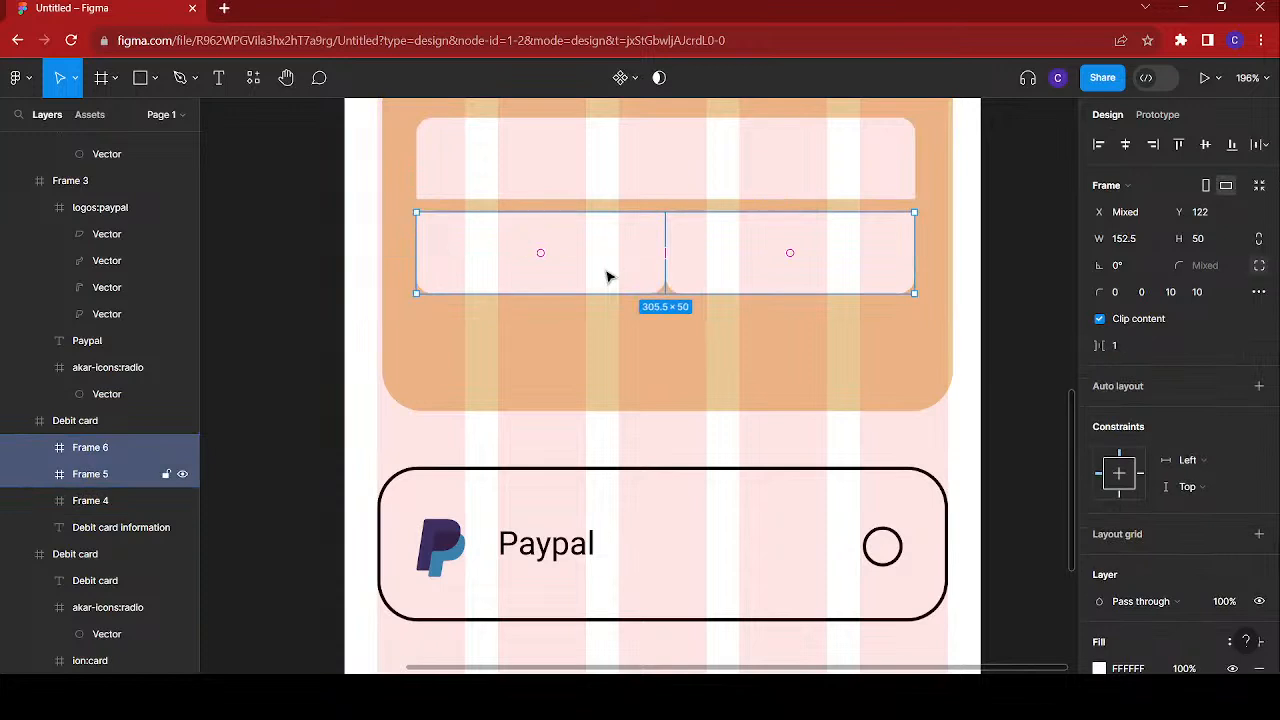
pyautogui.hotkey('shift', 'a')
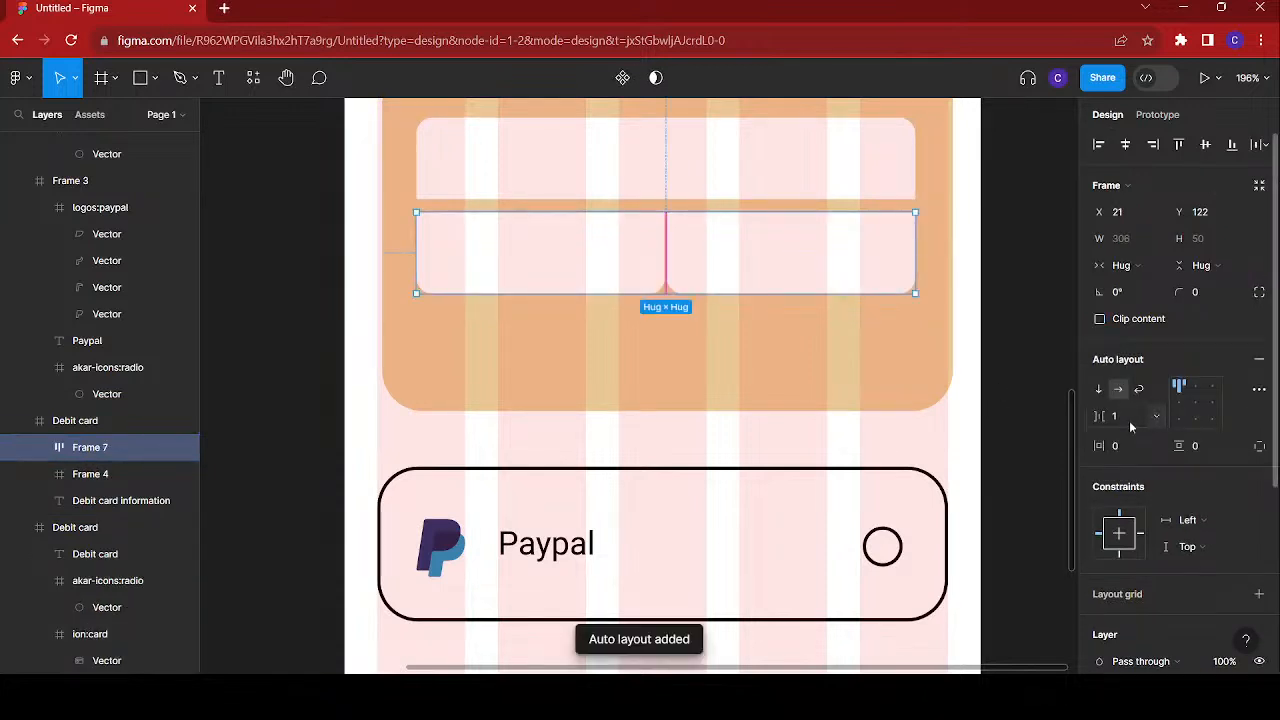
pyautogui.click(768, 352)
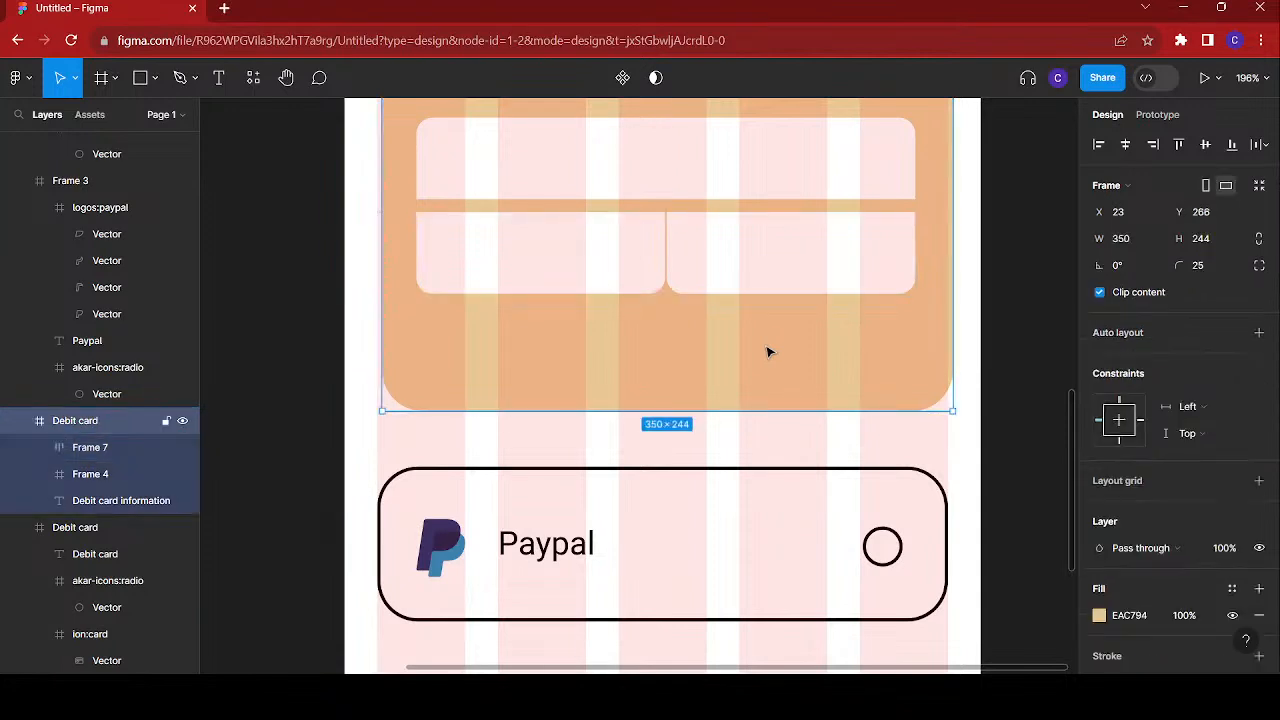
# - Set the left half-width frame's bottom-right corner radius to 0, with its bottom-left radius at 10
pyautogui.click(572, 240)
pyautogui.click(572, 240)
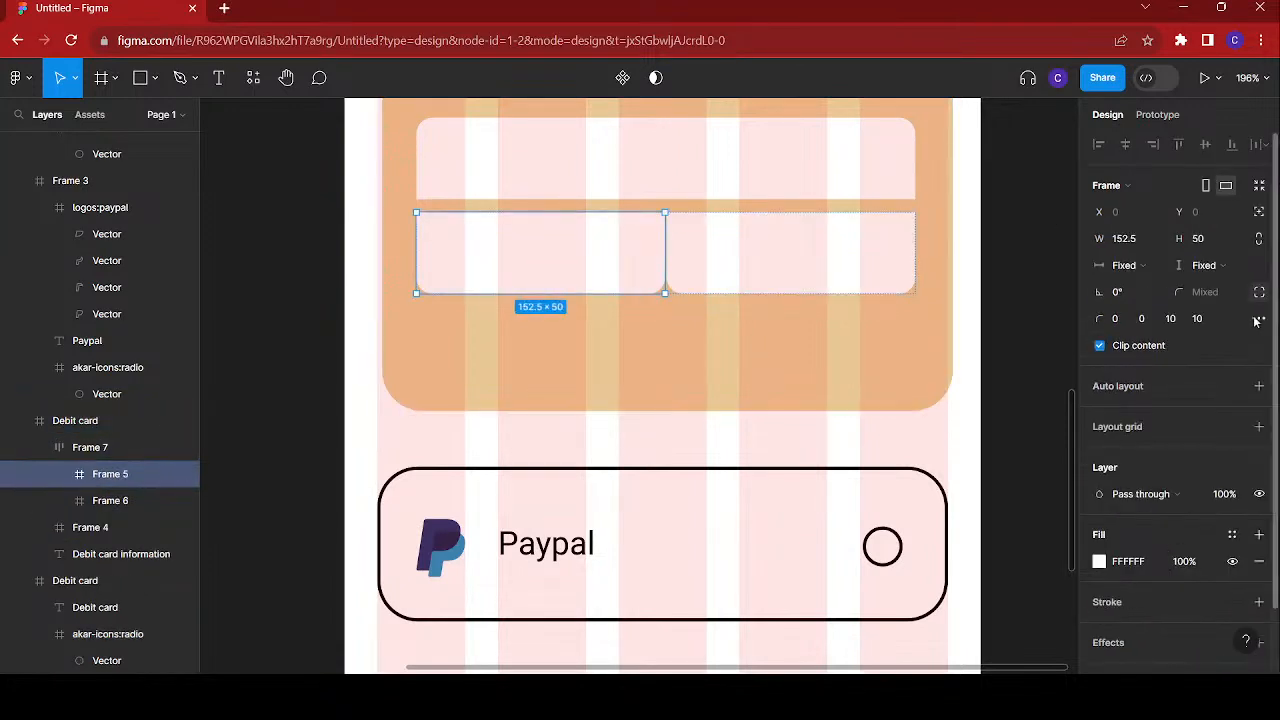
pyautogui.click(1211, 320)
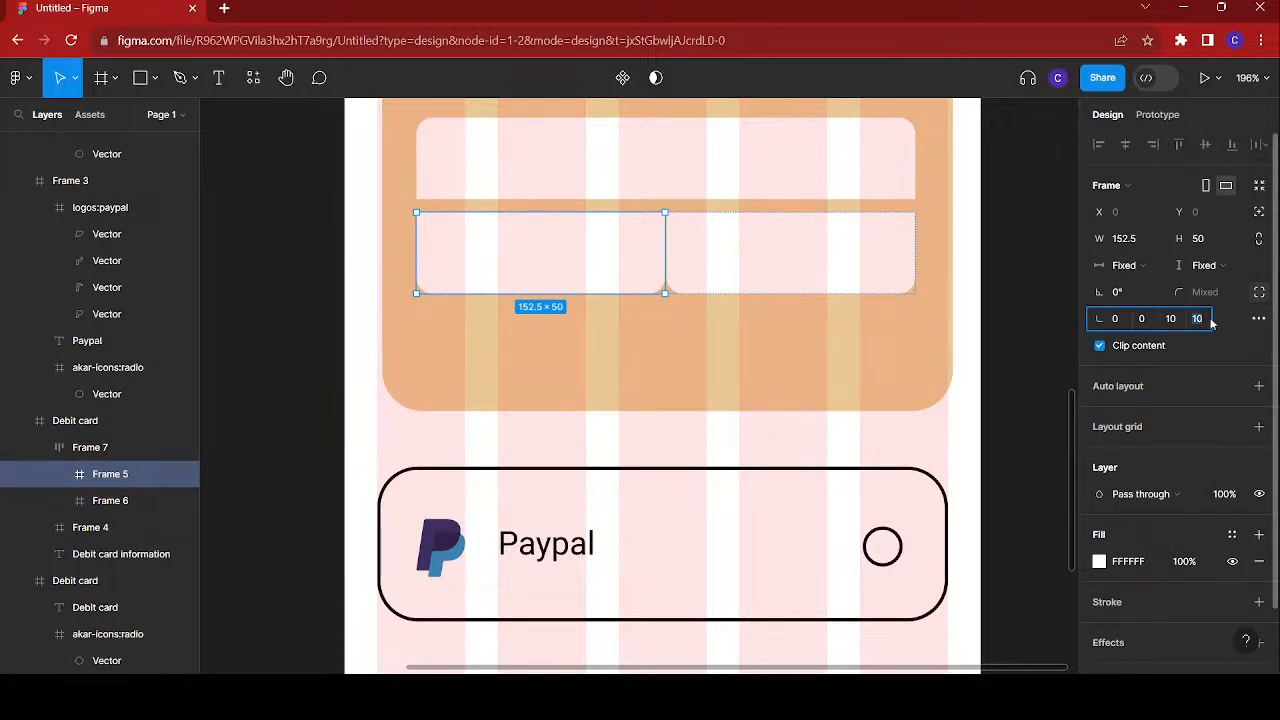
pyautogui.write('0')
pyautogui.press('Return')
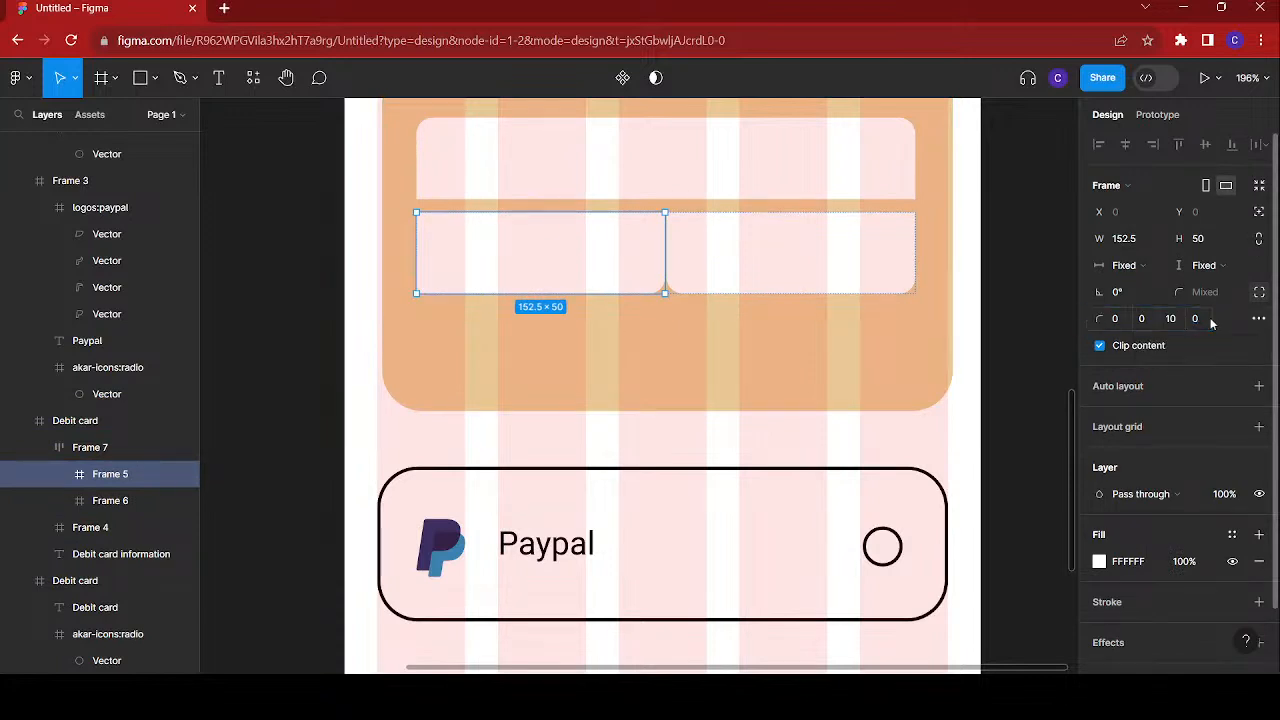
pyautogui.click(1211, 321)
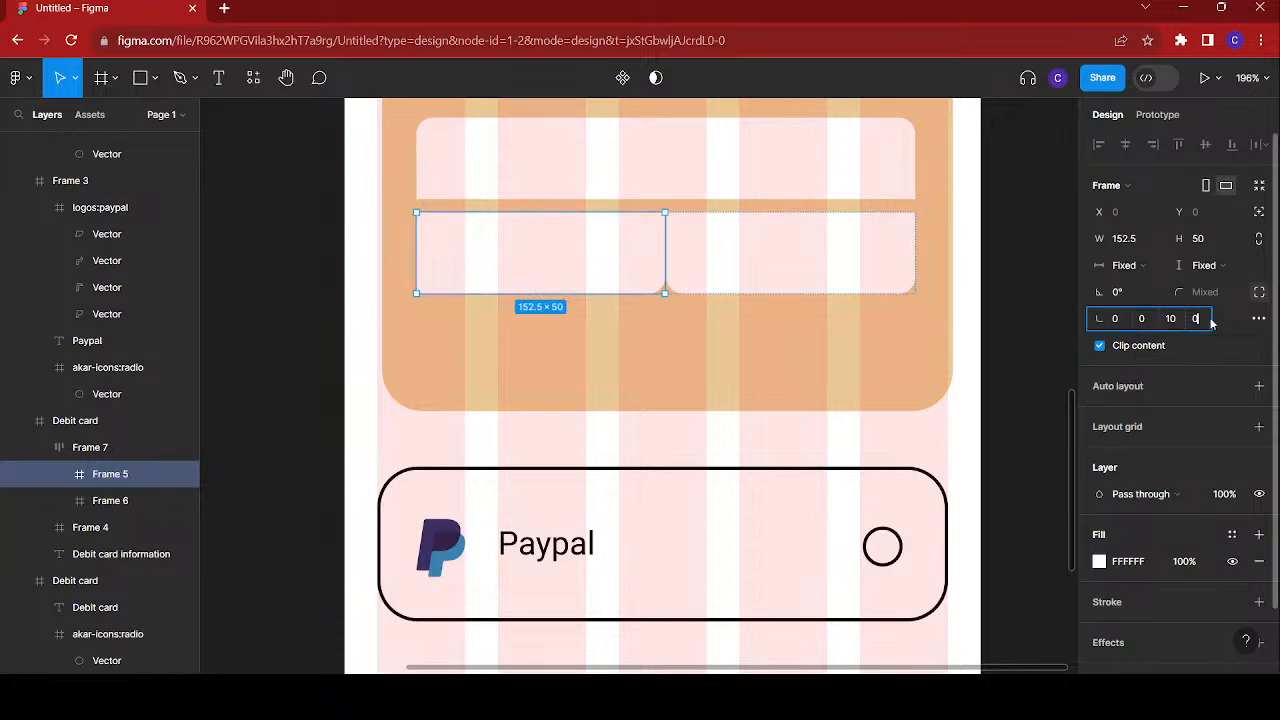
pyautogui.write('10')
pyautogui.press('Return')
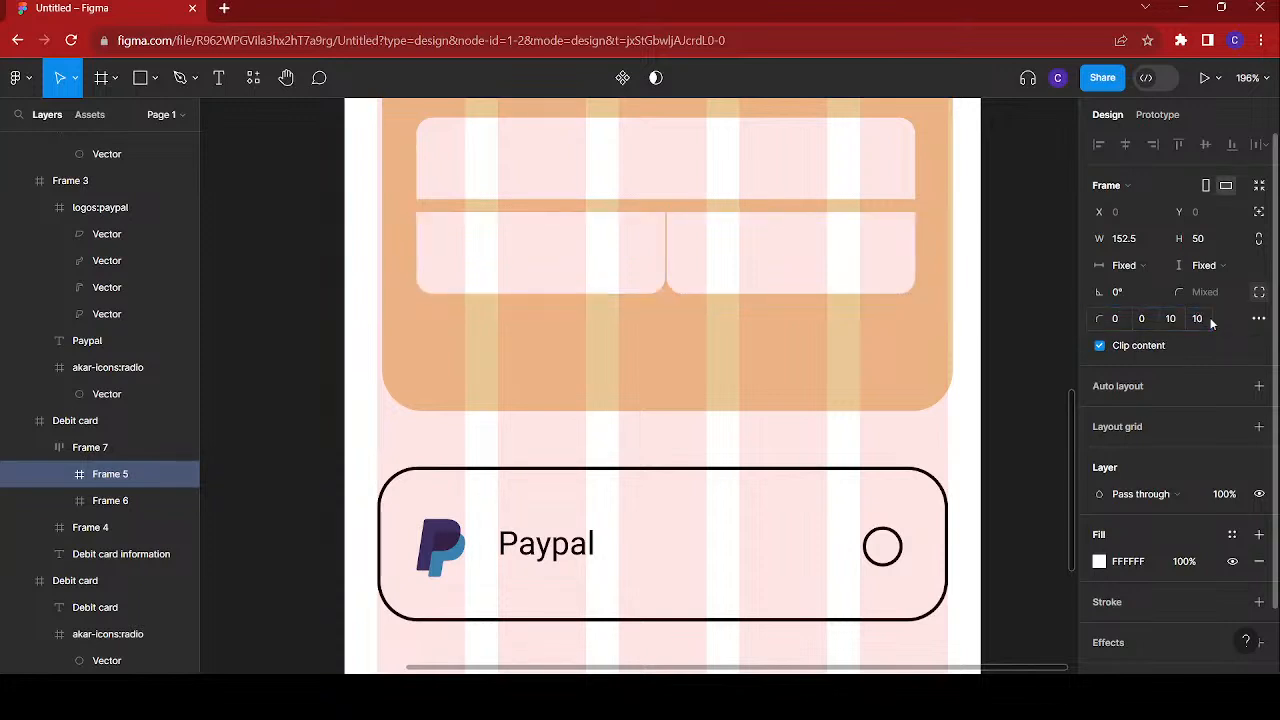
pyautogui.click(1172, 319)
pyautogui.write('0')
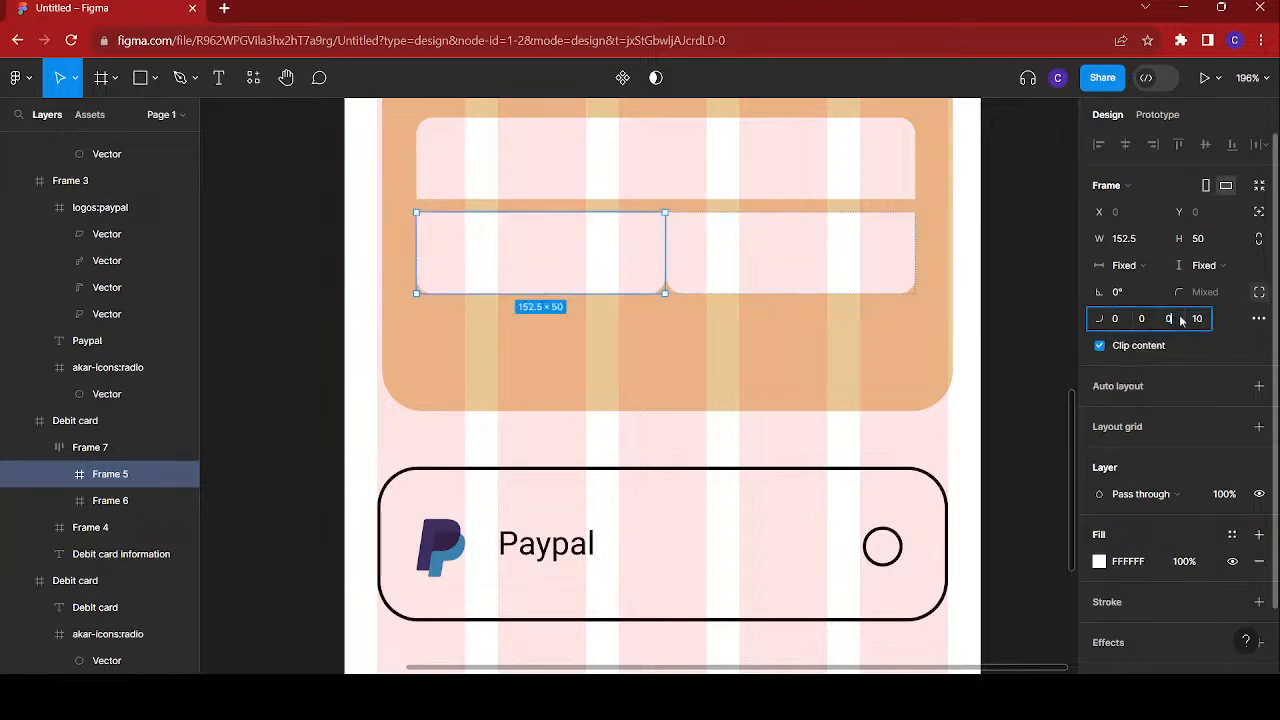
pyautogui.press('Return')
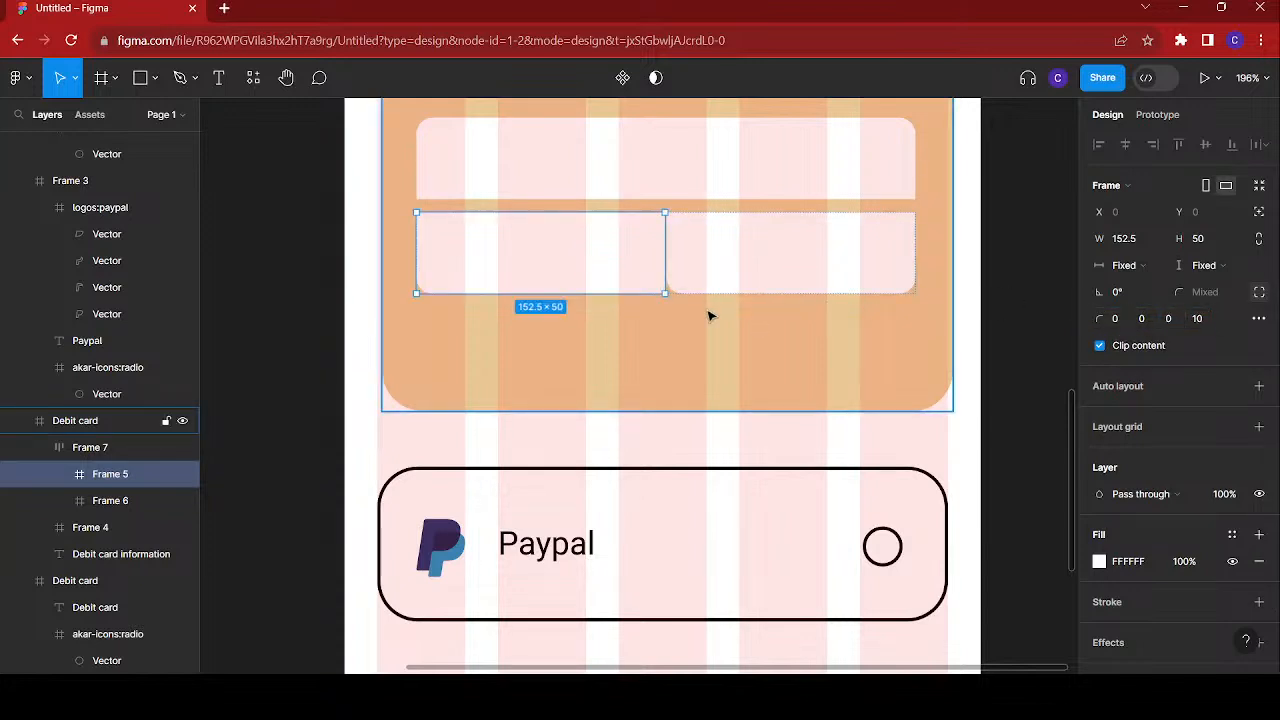
# - Set the right half-width frame's bottom-left corner radius to 0, with its bottom-right radius at 10
pyautogui.scroll(5, 709, 314)
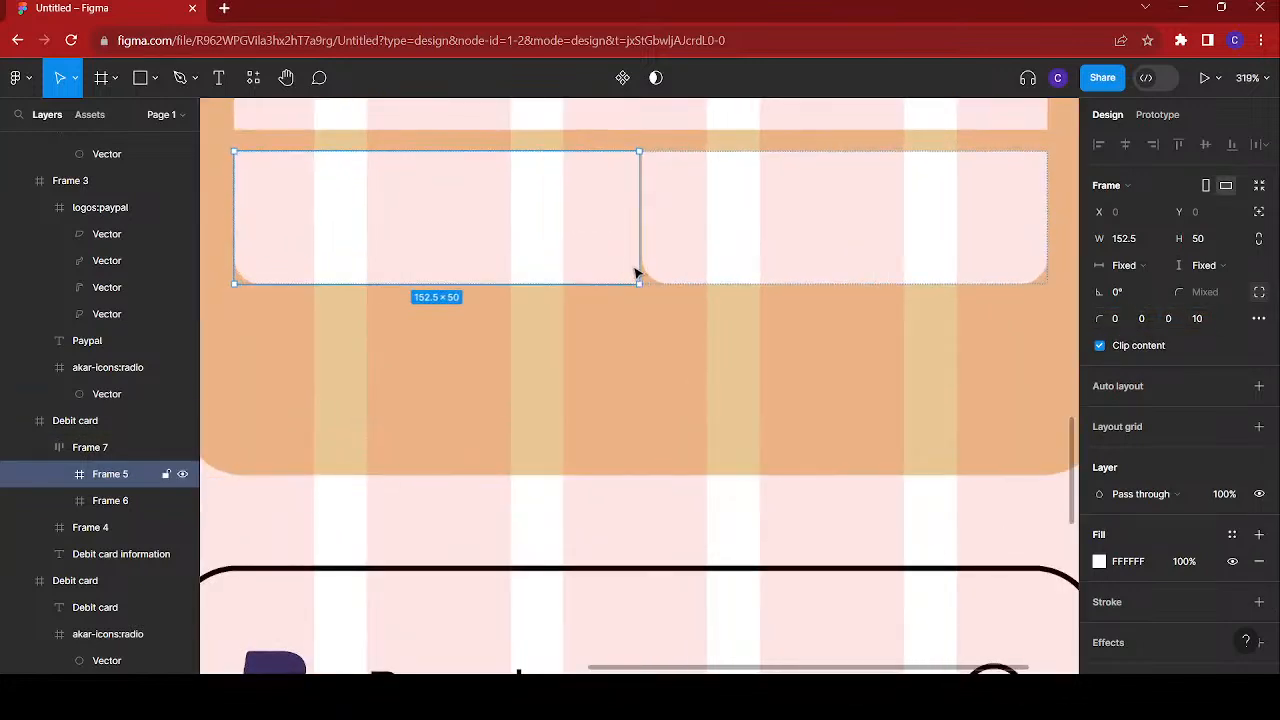
pyautogui.click(690, 264)
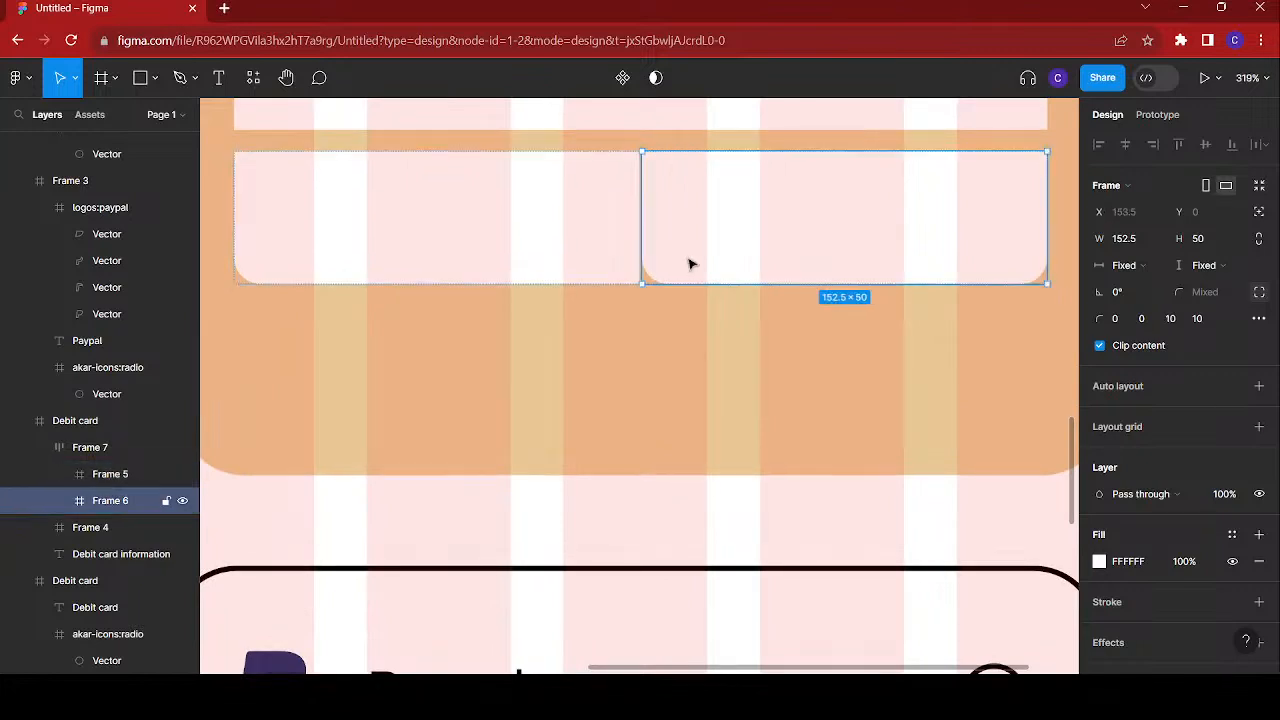
pyautogui.click(1176, 318)
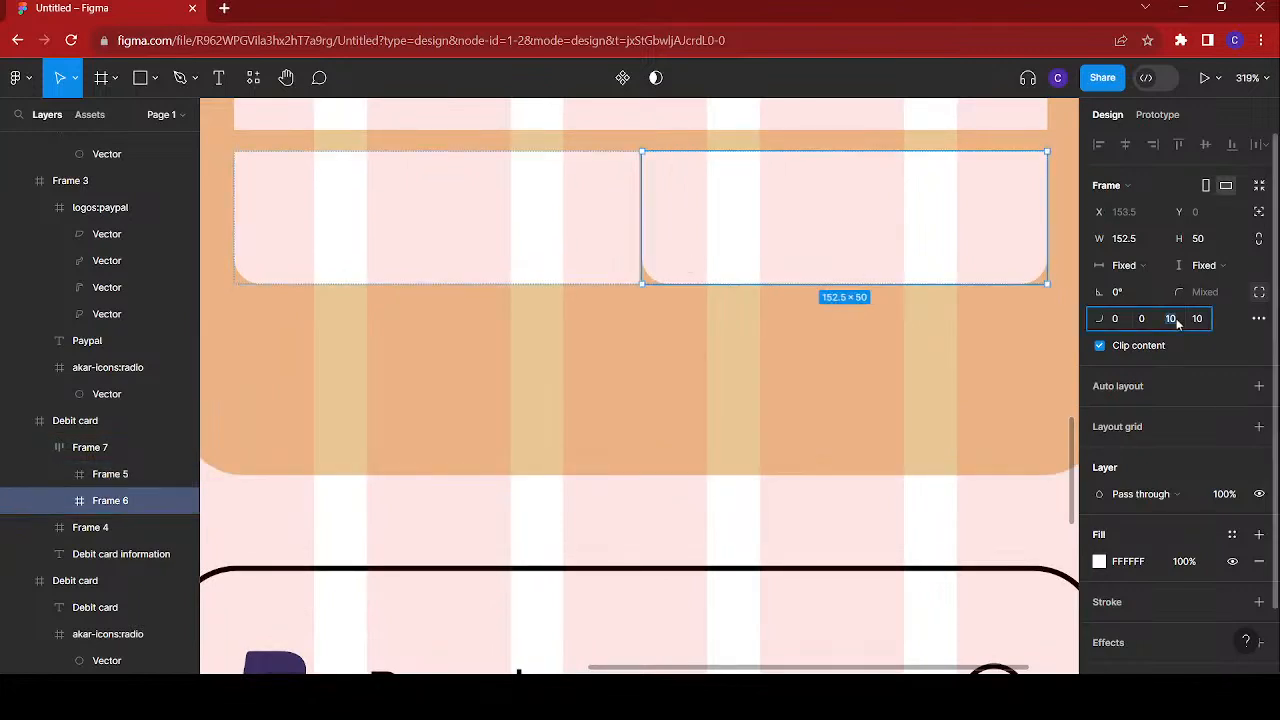
pyautogui.write('0')
pyautogui.press('Return')
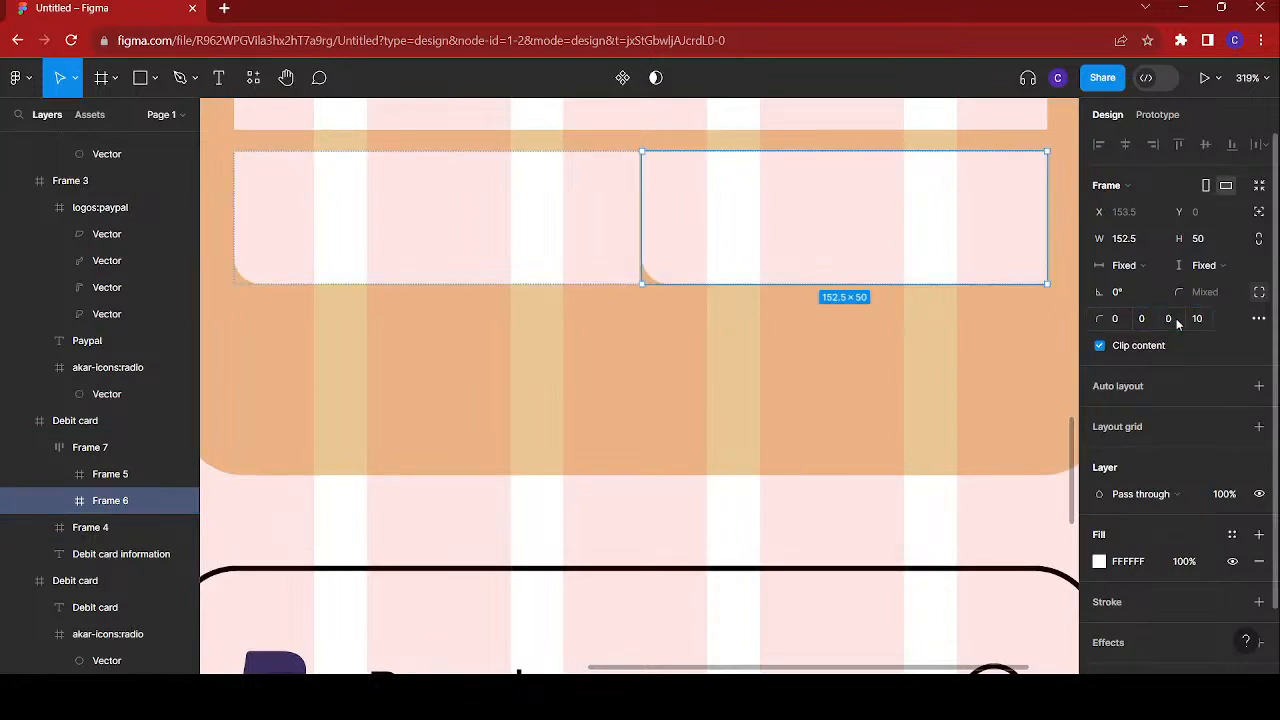
pyautogui.click(1176, 318)
pyautogui.click(1197, 318)
pyautogui.write('0')
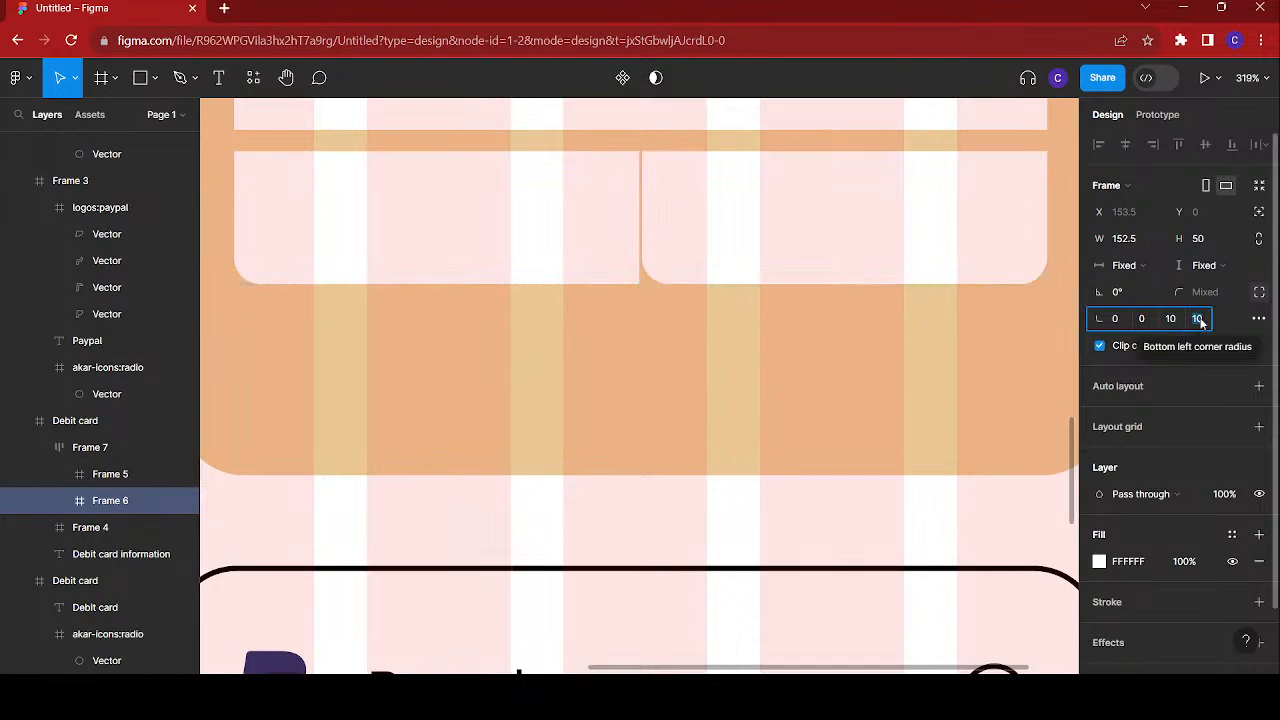
pyautogui.press('Return')
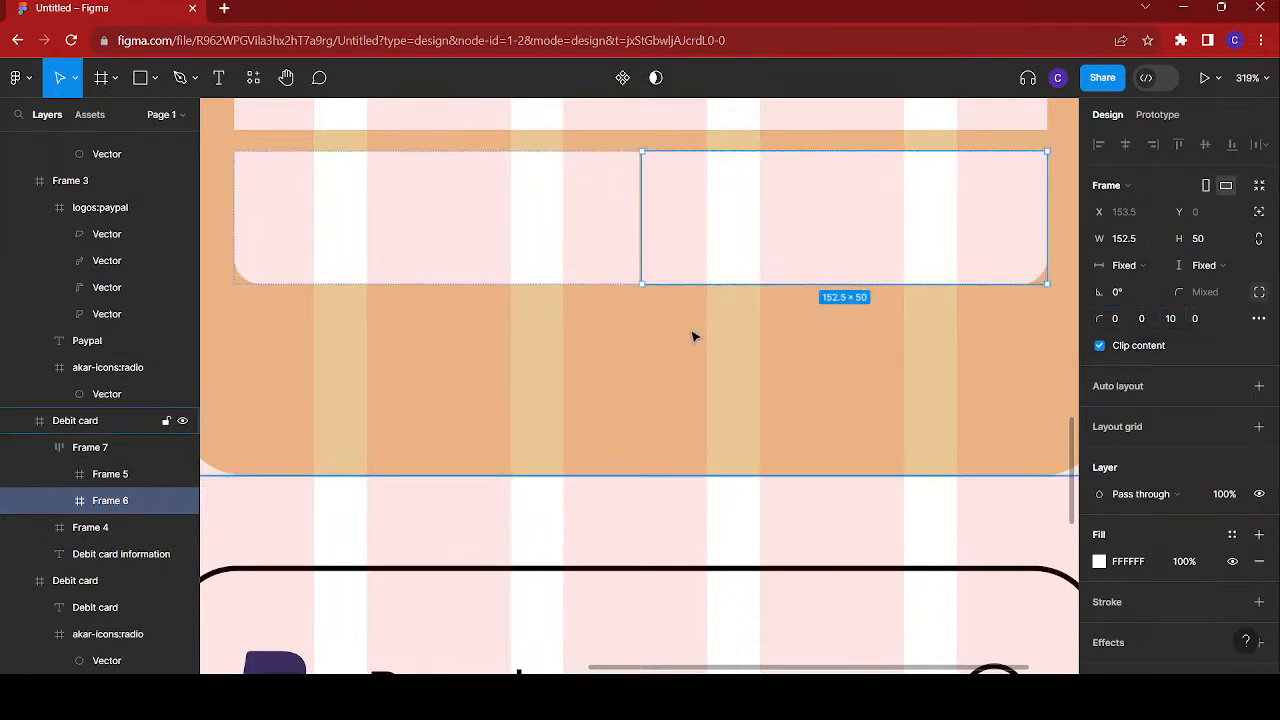
# - Select the auto layout row that holds the two half-width white frames
pyautogui.scroll(-3, 690, 336)
pyautogui.click(698, 357)
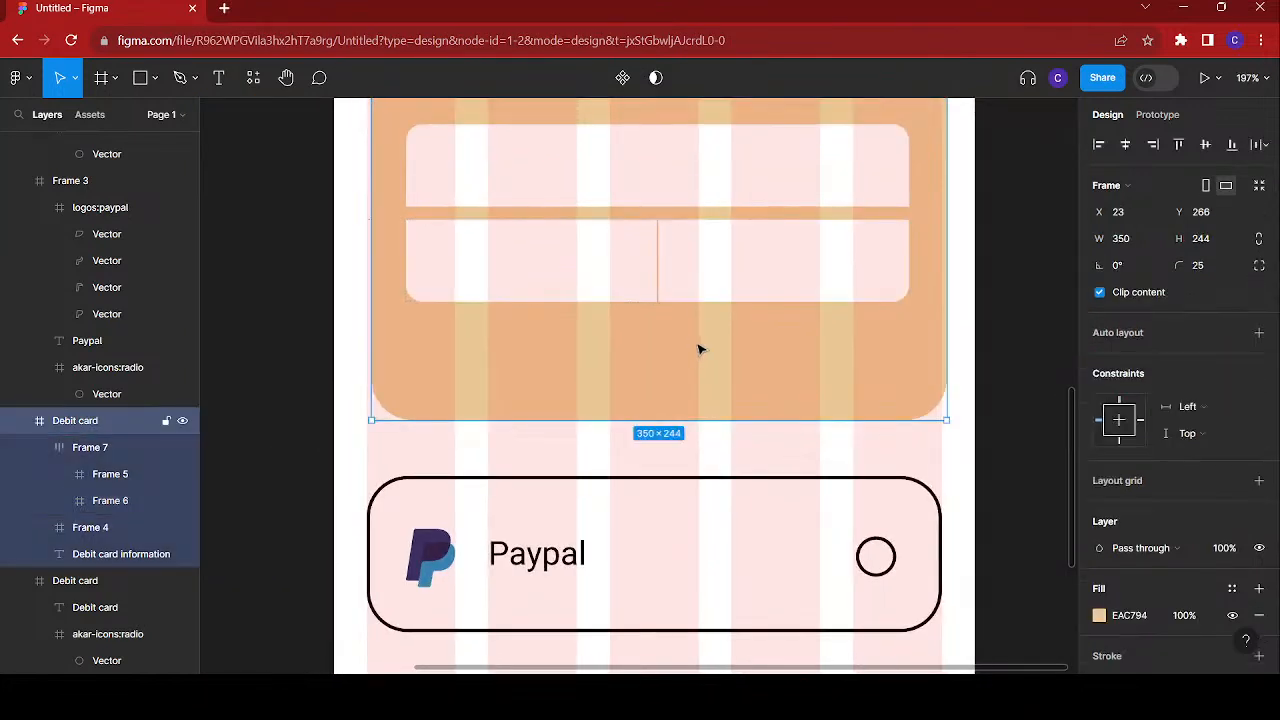
pyautogui.doubleClick(658, 278)
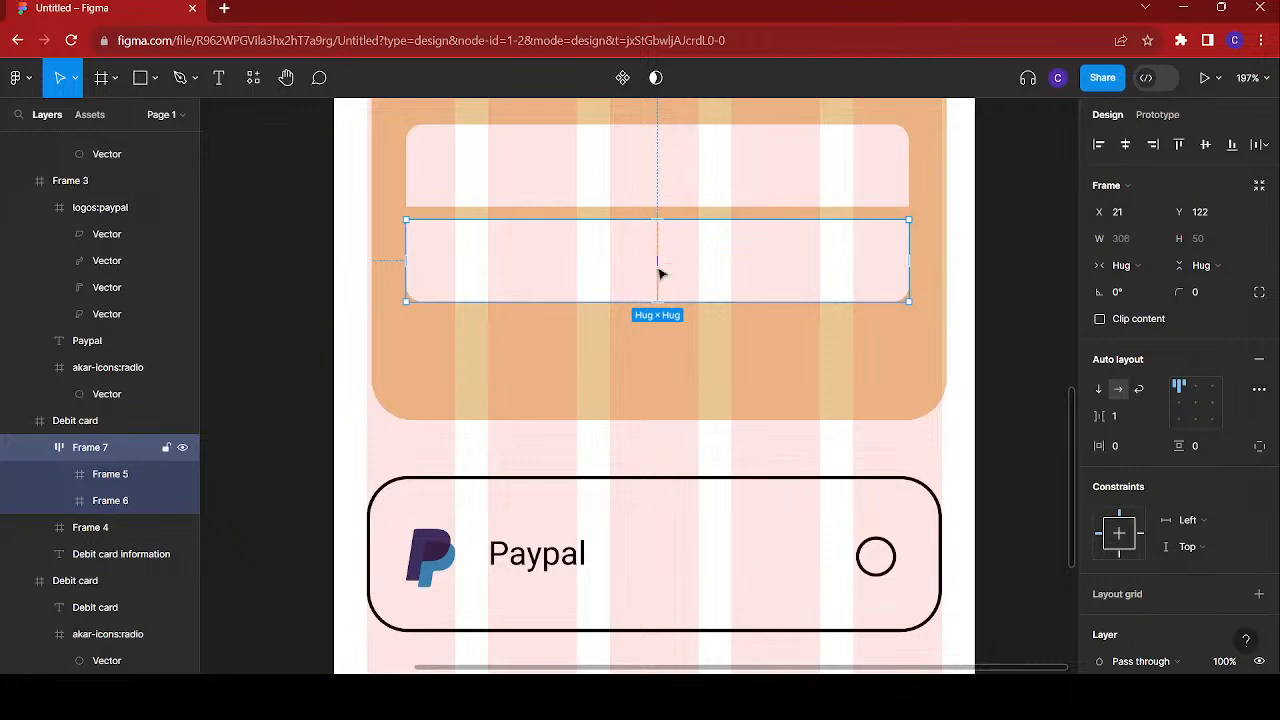
# - Combine the wide upper field and the pair of lower fields in a vertical auto layout with spacing 1
pyautogui.keyDown('shift'); pyautogui.click(672, 193); pyautogui.keyUp('shift')
pyautogui.hotkey('shift', 'a')
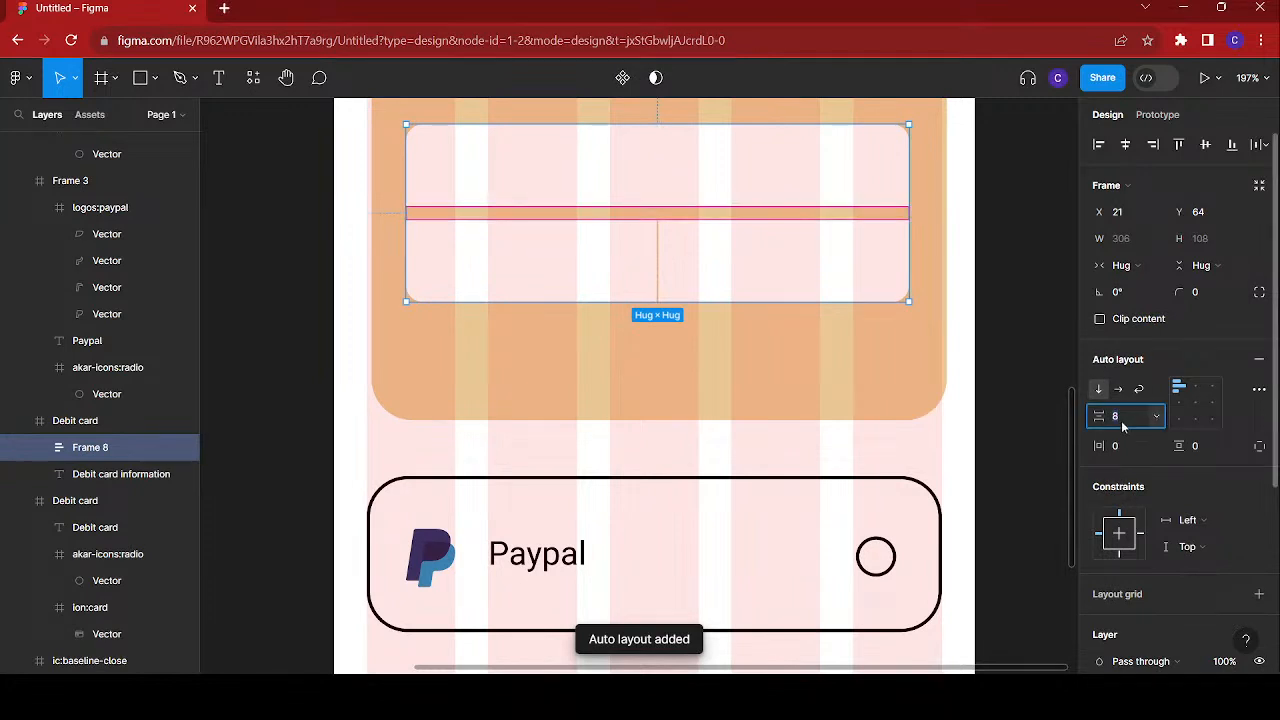
pyautogui.press('Return')
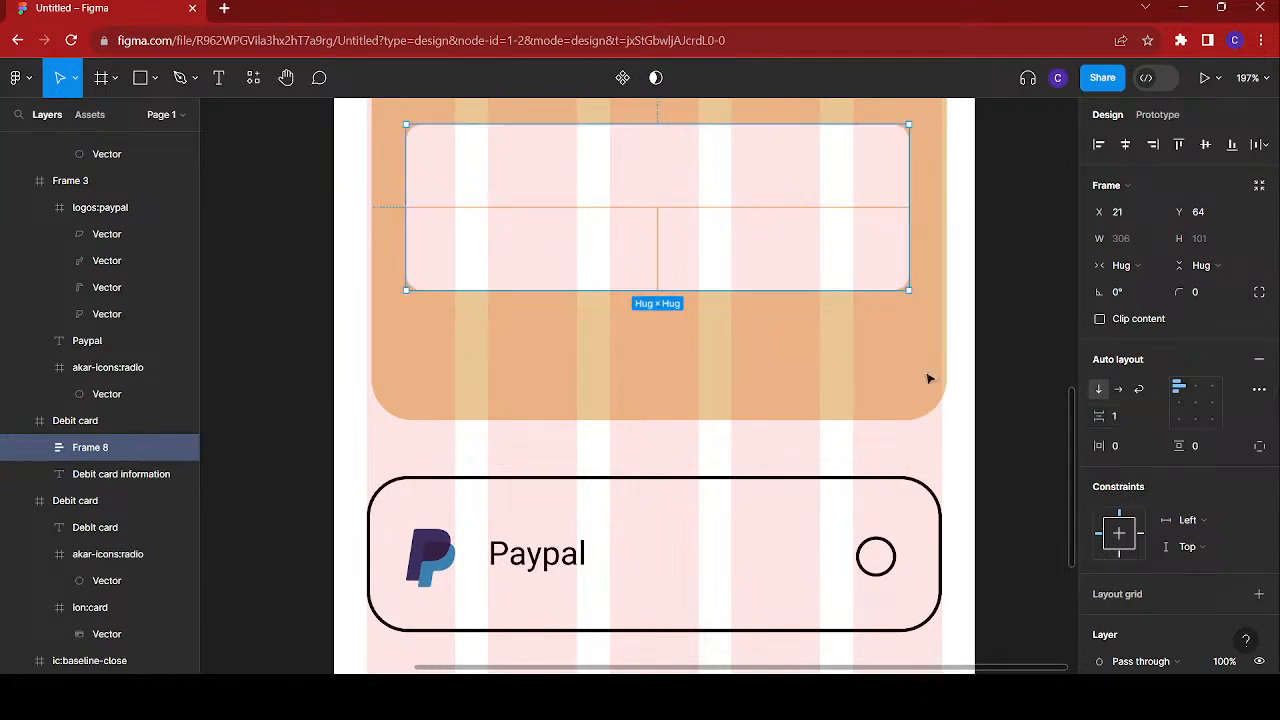
# - Set the vertical spacing between the upper field and the lower pair of fields to 2
pyautogui.click(884, 363)
pyautogui.scroll(-3, 884, 366)
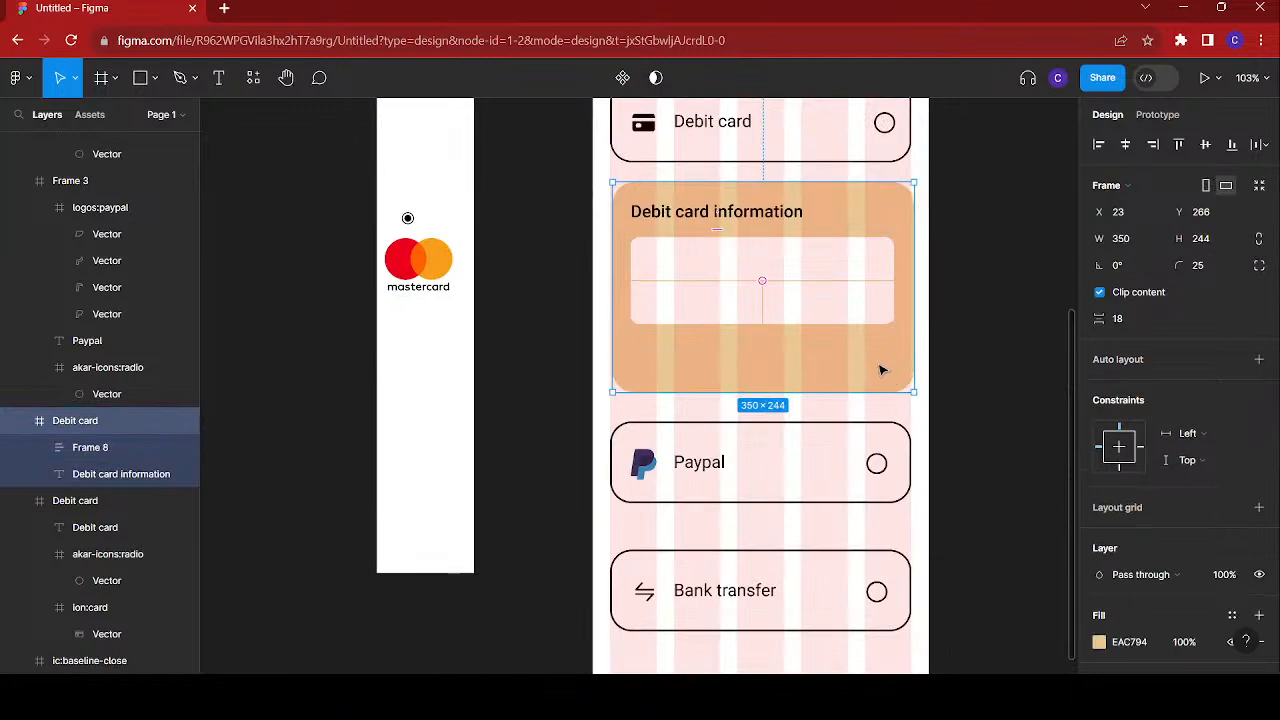
pyautogui.hscroll(2, 881, 367)
pyautogui.scroll(3, 748, 337)
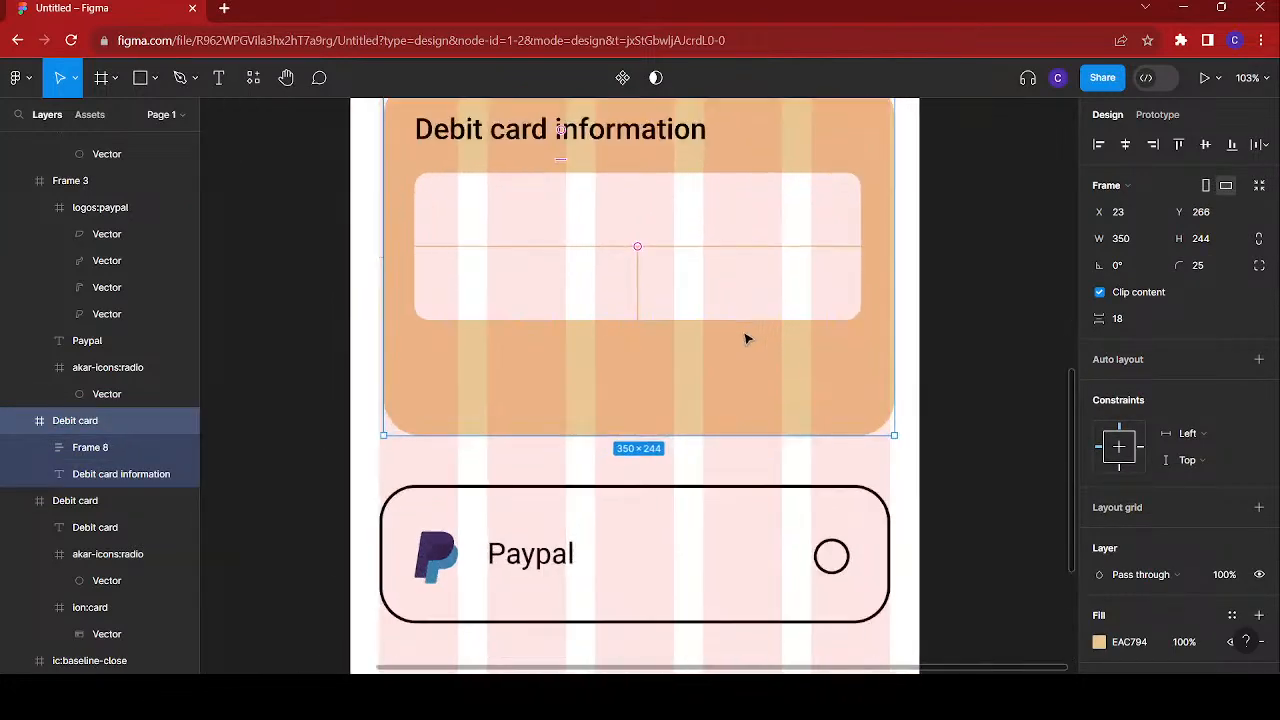
pyautogui.scroll(2, 745, 339)
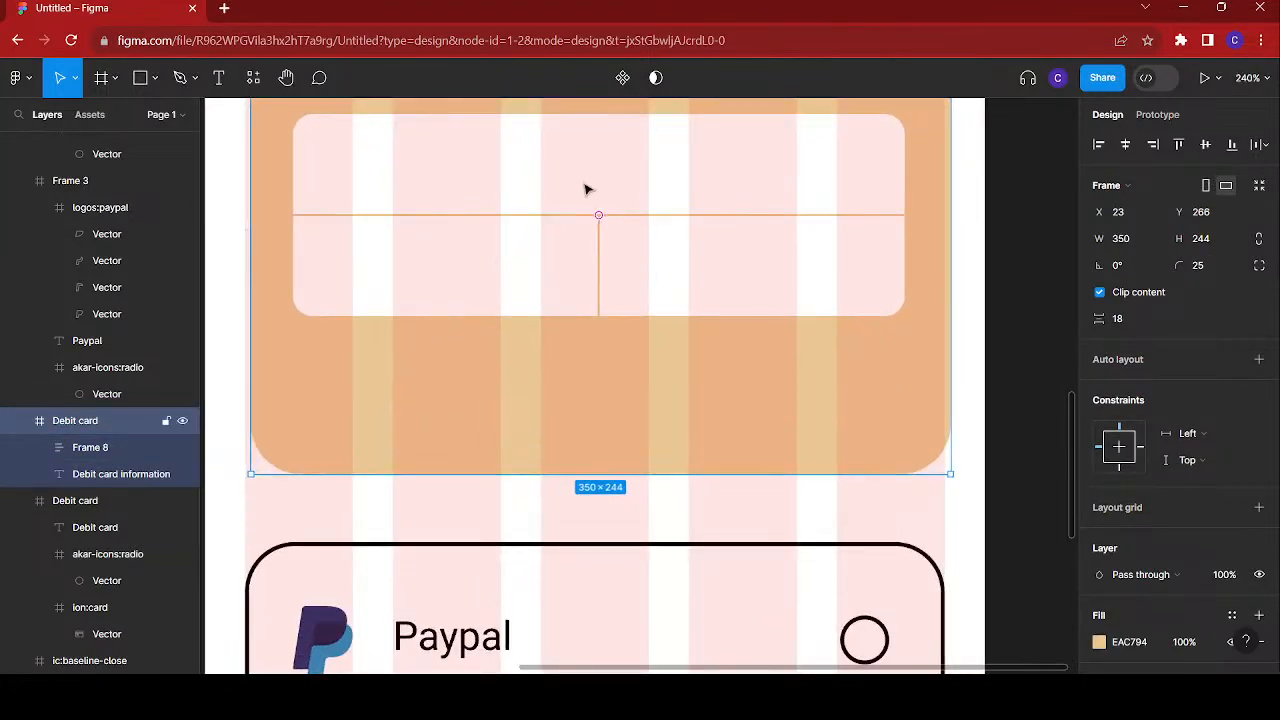
pyautogui.click(587, 189)
pyautogui.click(1117, 418)
pyautogui.write('2')
pyautogui.press('Return')
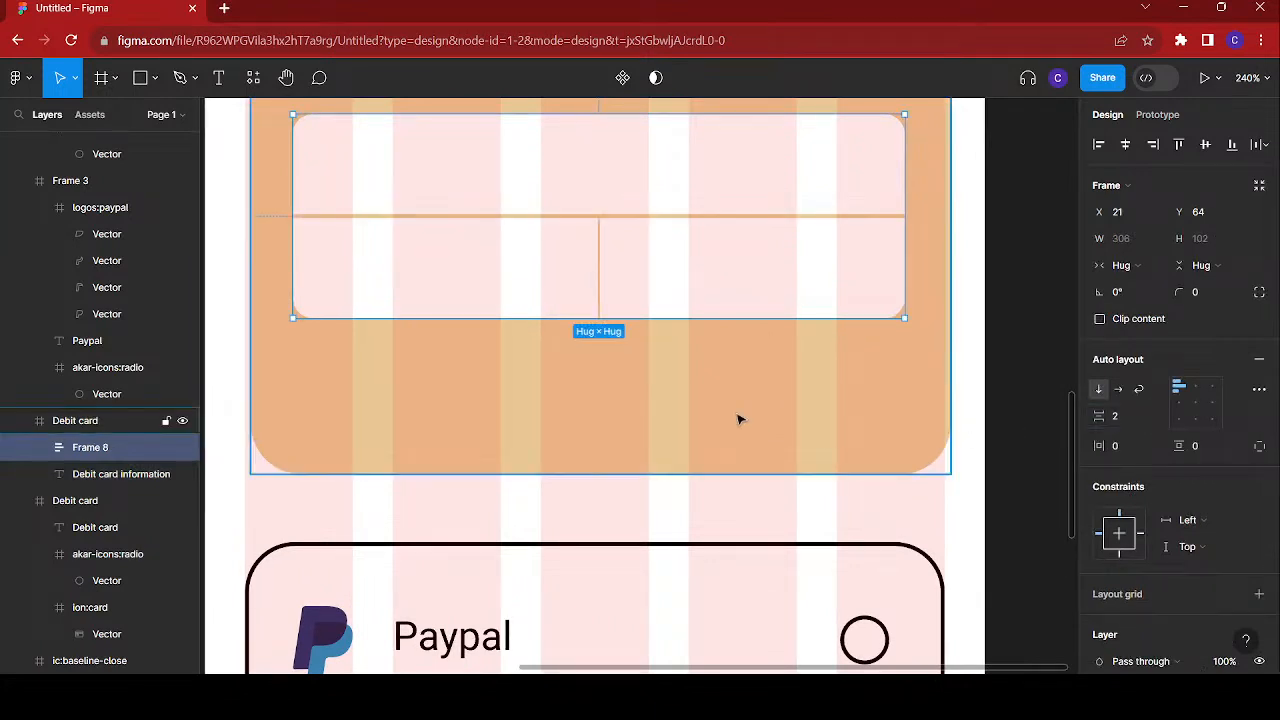
# - Set the width of the first lower field, Frame 5, to 152
pyautogui.scroll(-3, 668, 431)
pyautogui.scroll(-2, 670, 432)
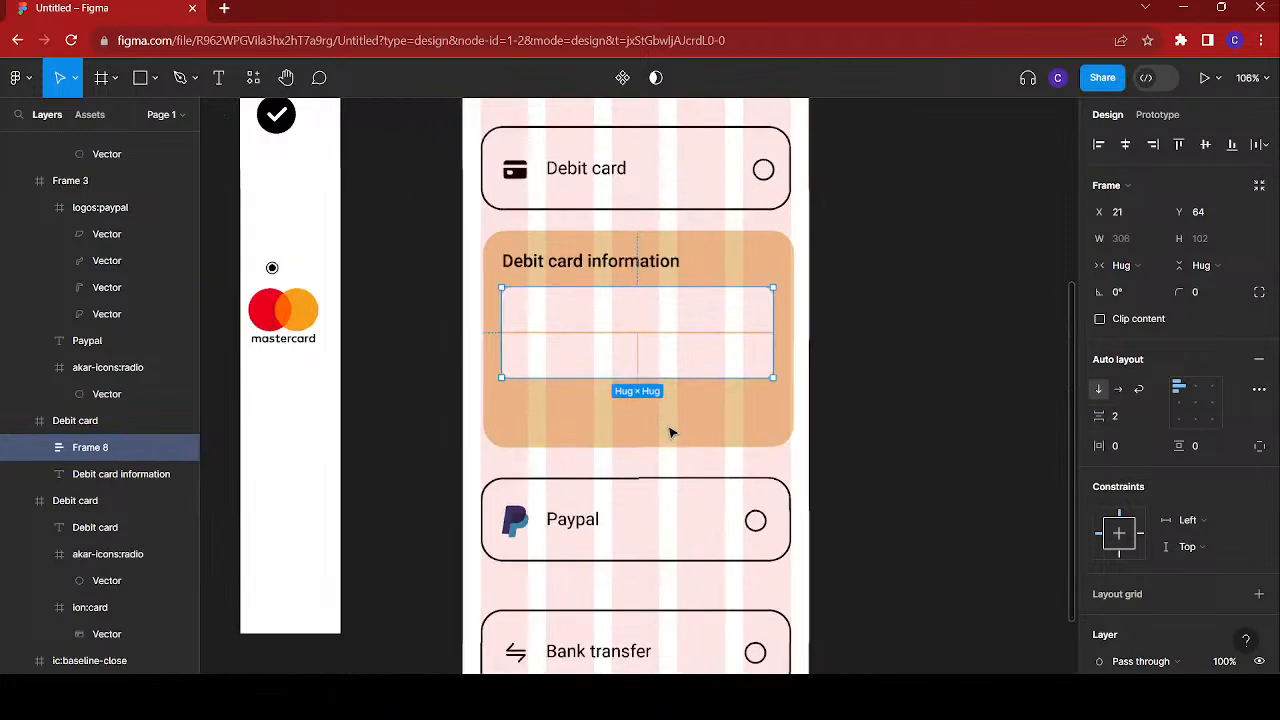
pyautogui.scroll(4, 669, 431)
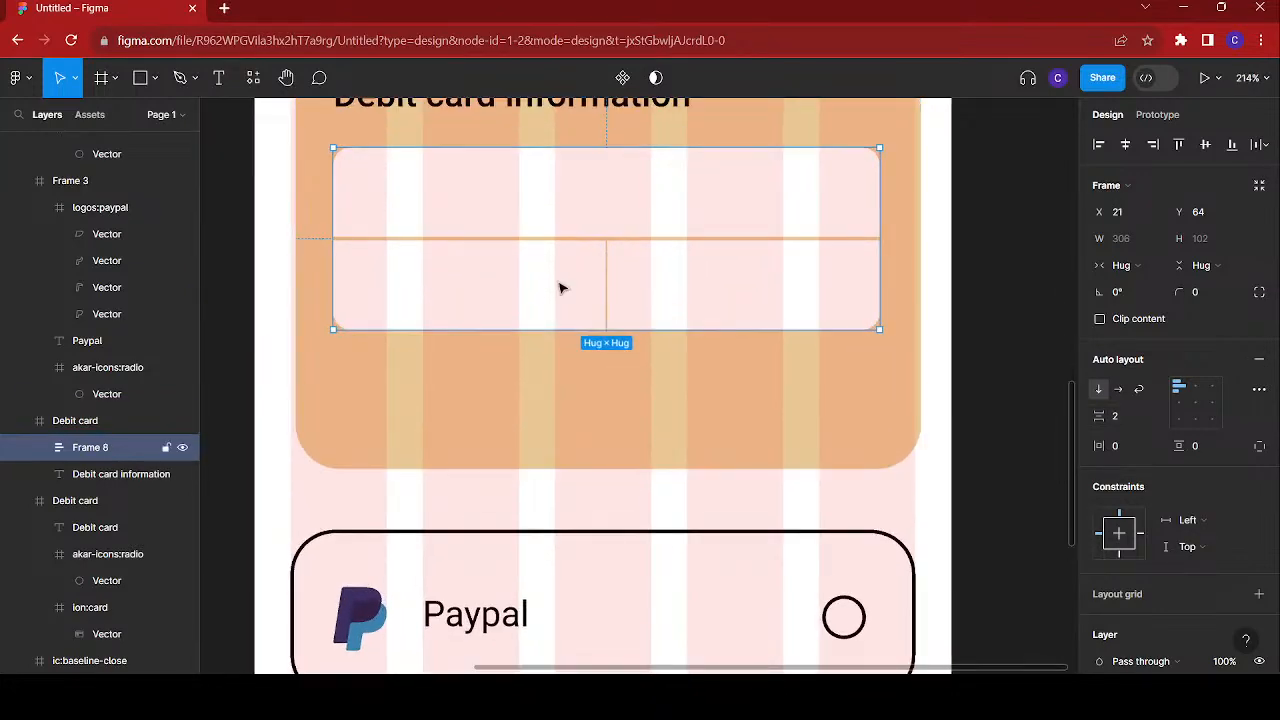
pyautogui.doubleClick(560, 288)
pyautogui.doubleClick(560, 288)
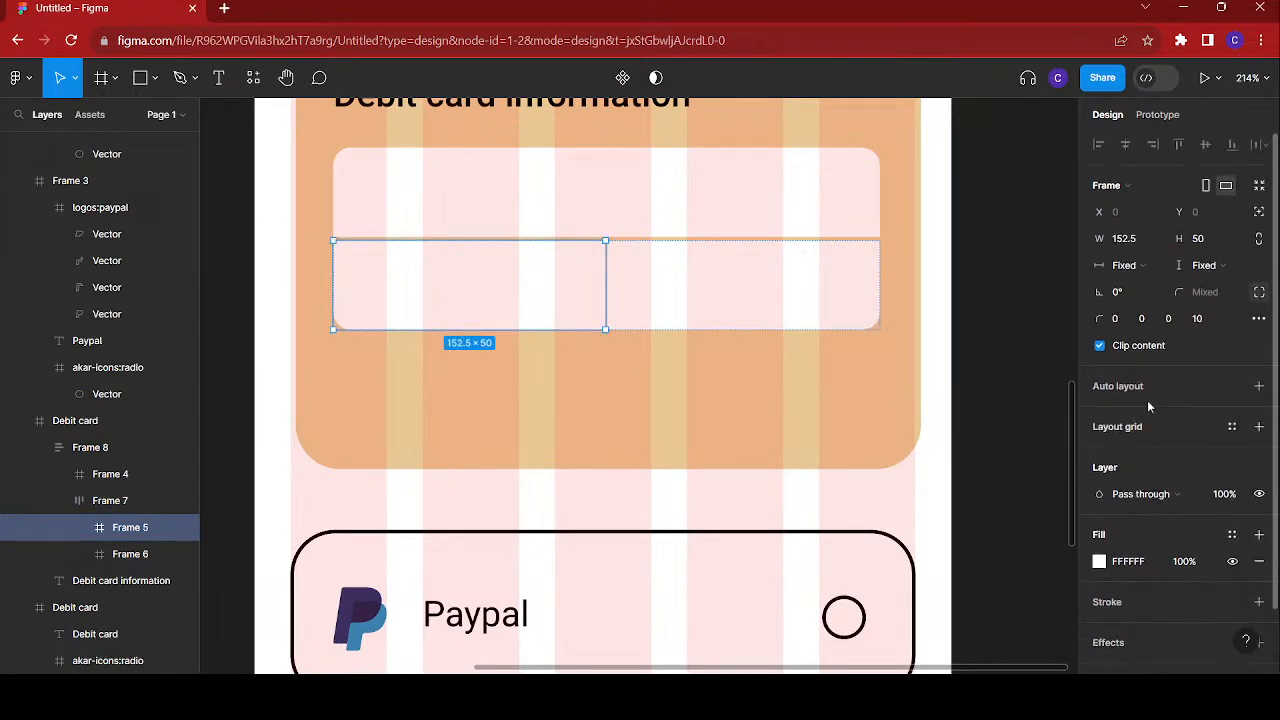
pyautogui.click(1131, 240)
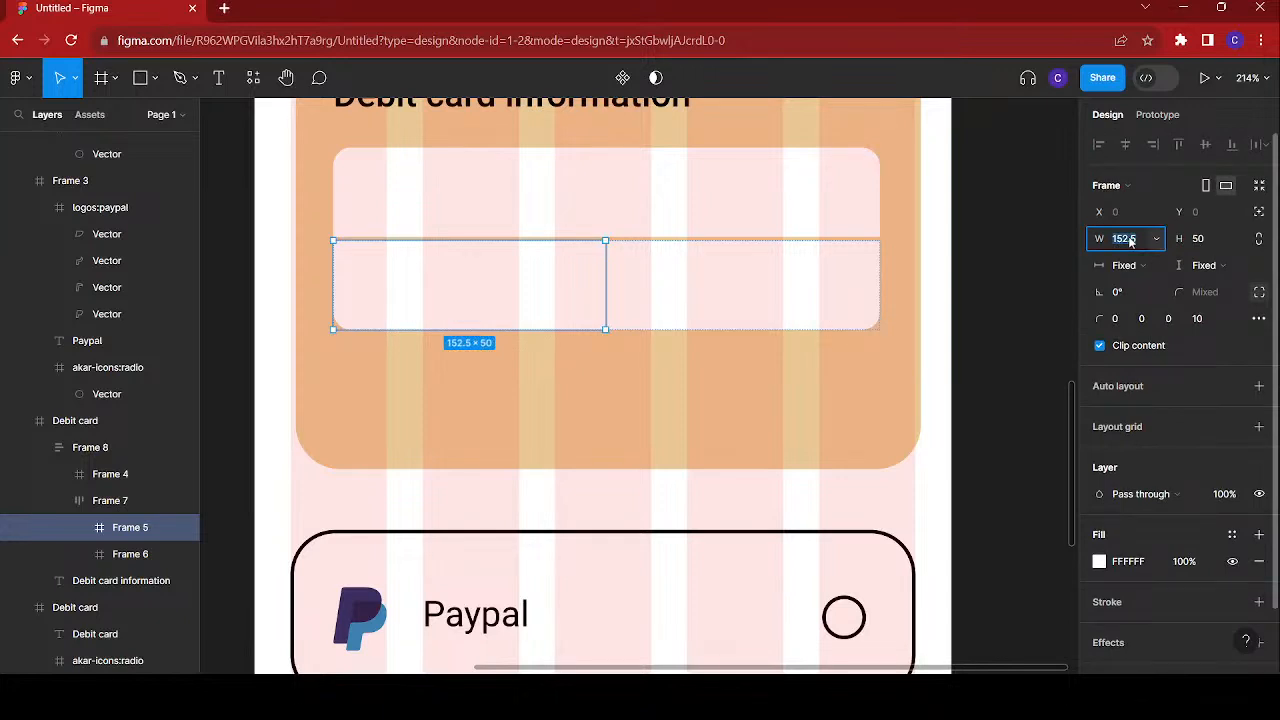
pyautogui.write('1')
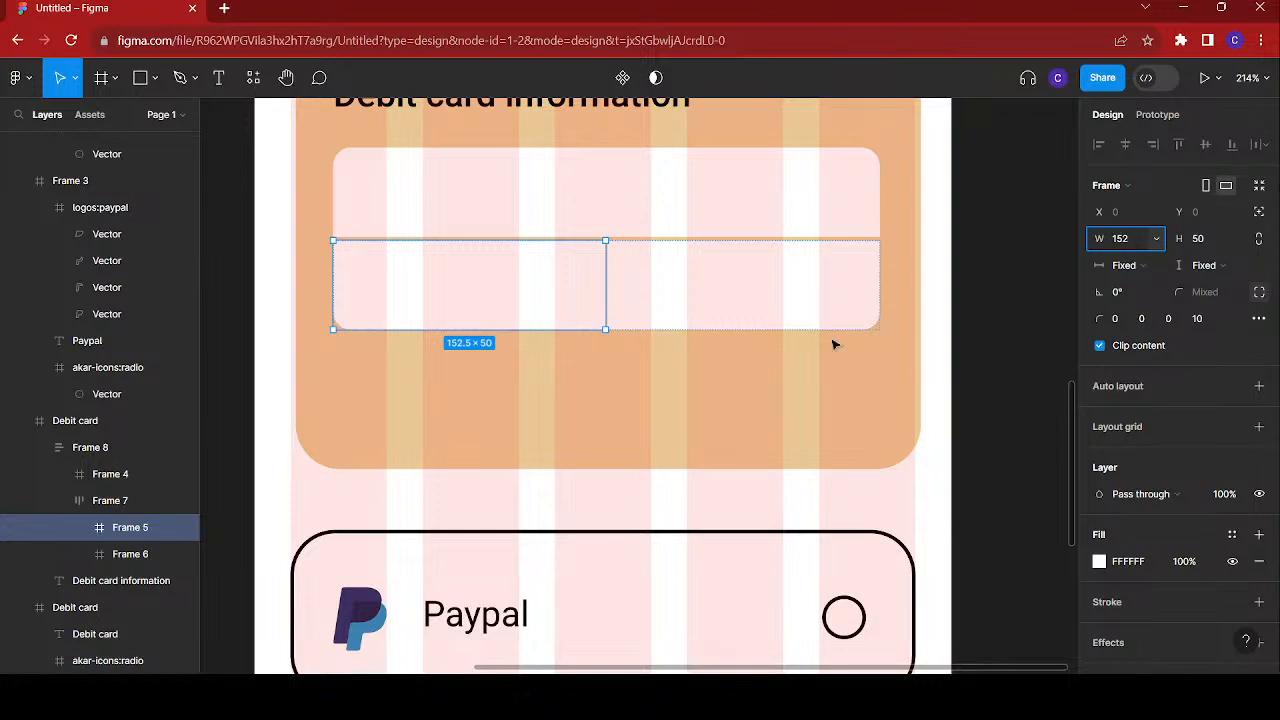
pyautogui.press('Return')
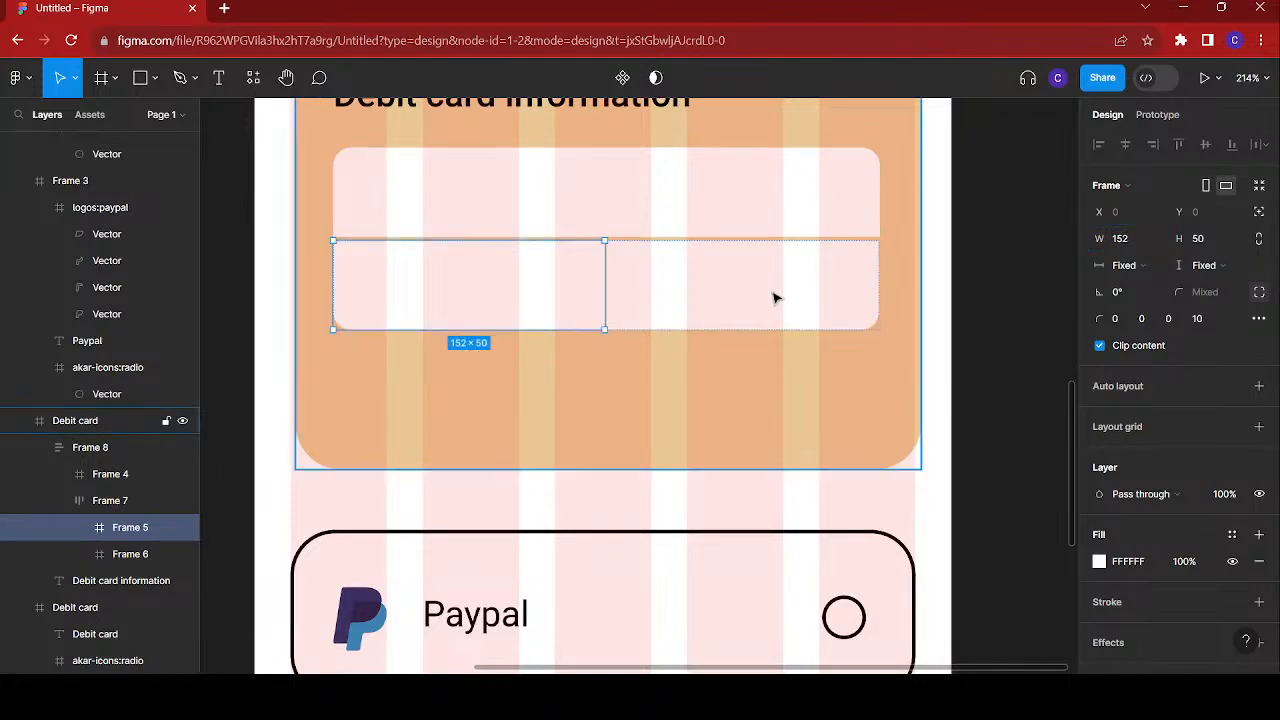
# - Set the width of the second lower field, Frame 6, to 152
pyautogui.click(776, 297)
pyautogui.click(1136, 238)
pyautogui.write('152')
pyautogui.press('Return')
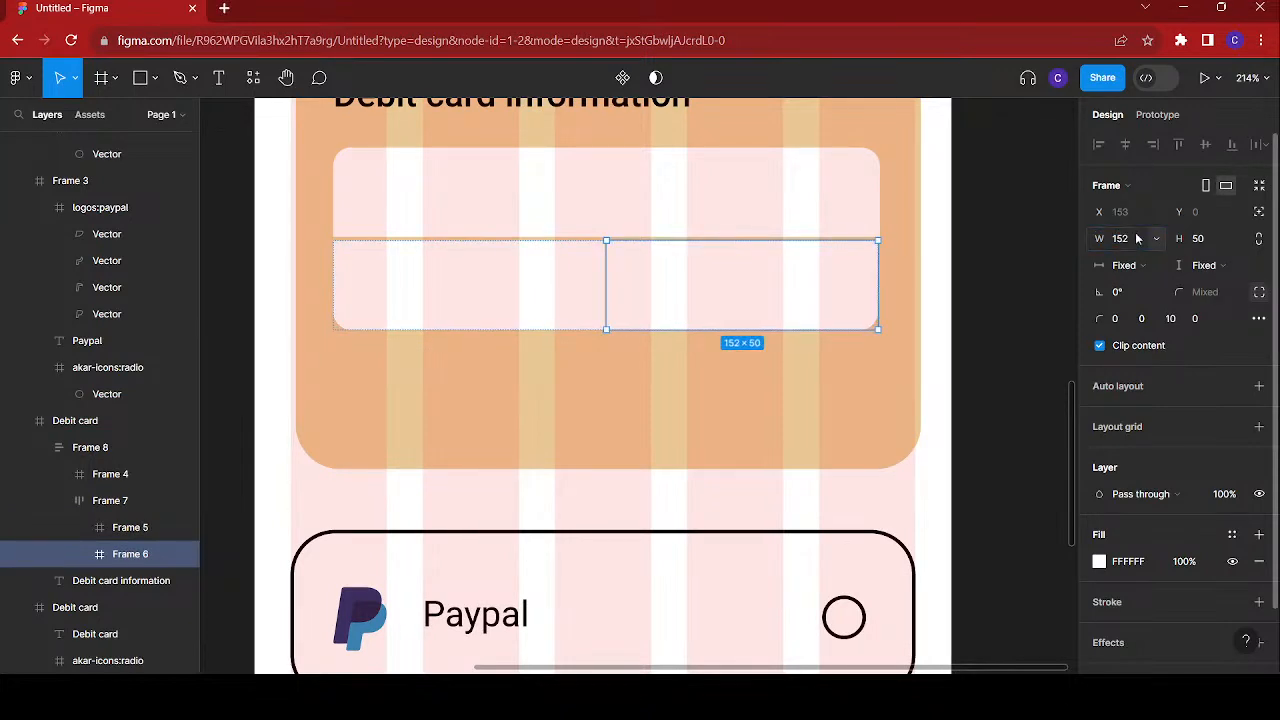
# - Set the horizontal spacing between the two lower fields in Frame 7 to 2
pyautogui.click(878, 361)
pyautogui.click(655, 287)
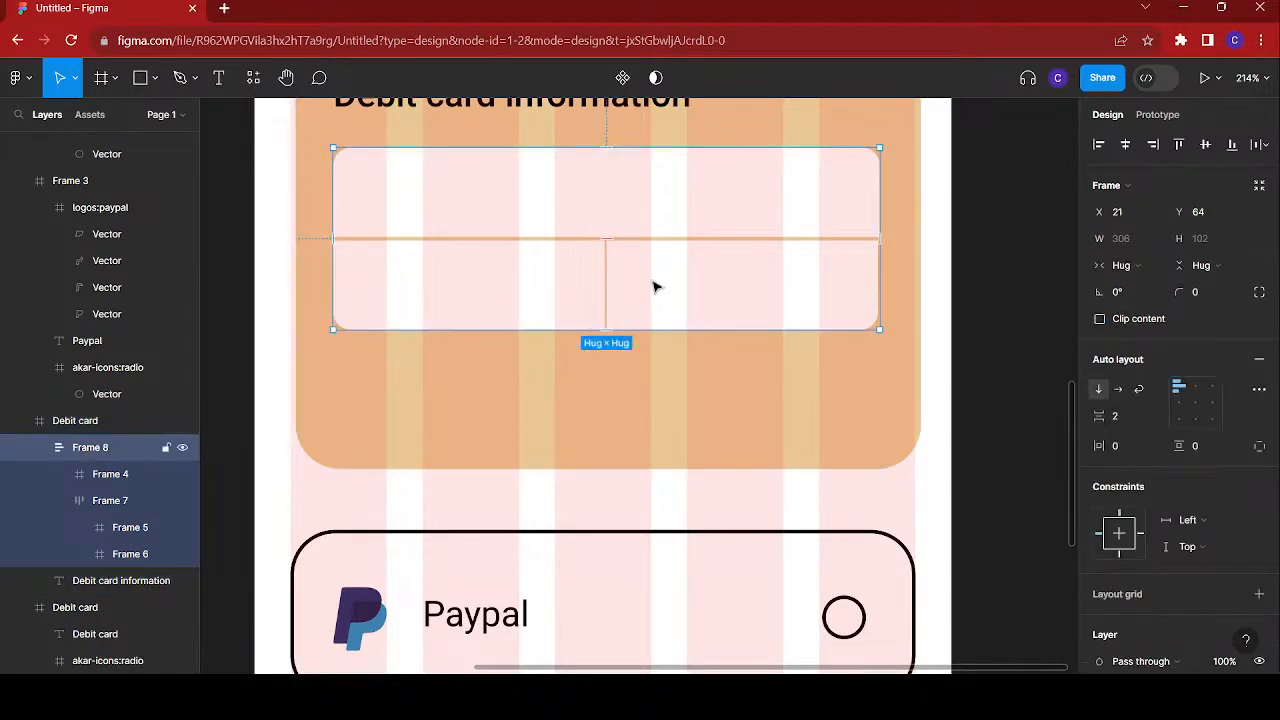
pyautogui.click(655, 287)
pyautogui.click(1125, 420)
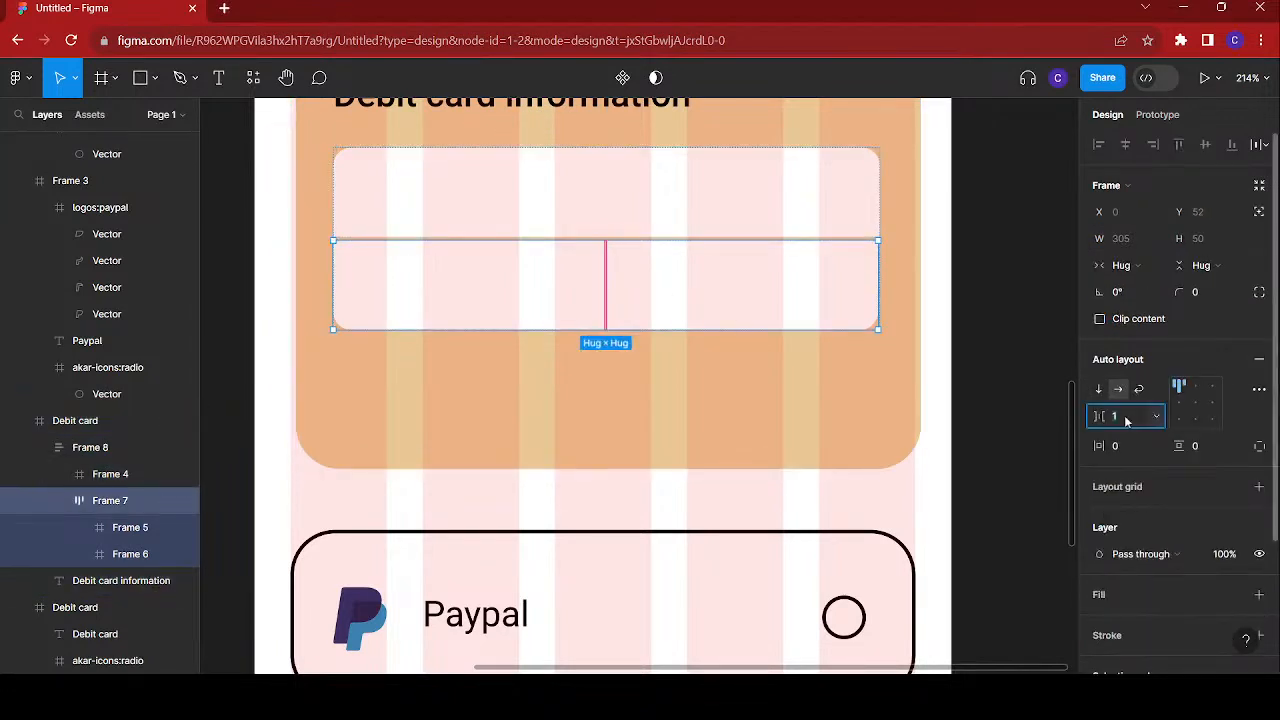
pyautogui.write('2')
pyautogui.press('Return')
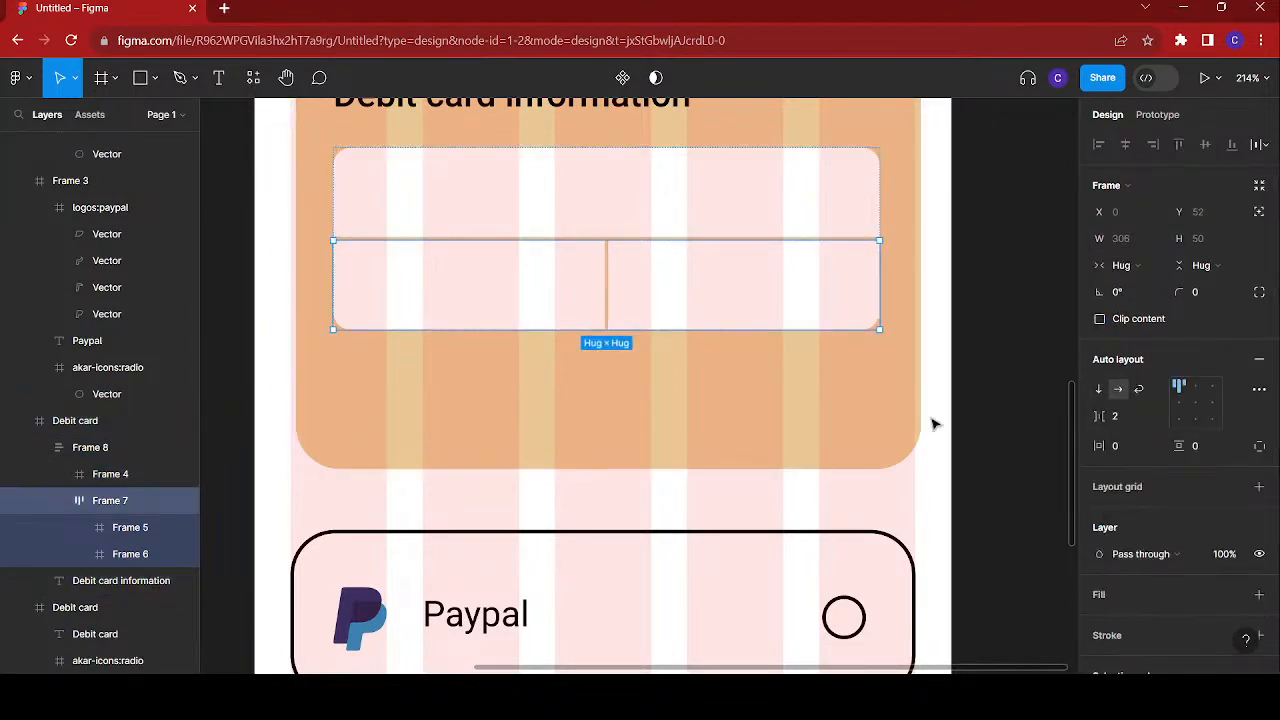
pyautogui.click(934, 424)
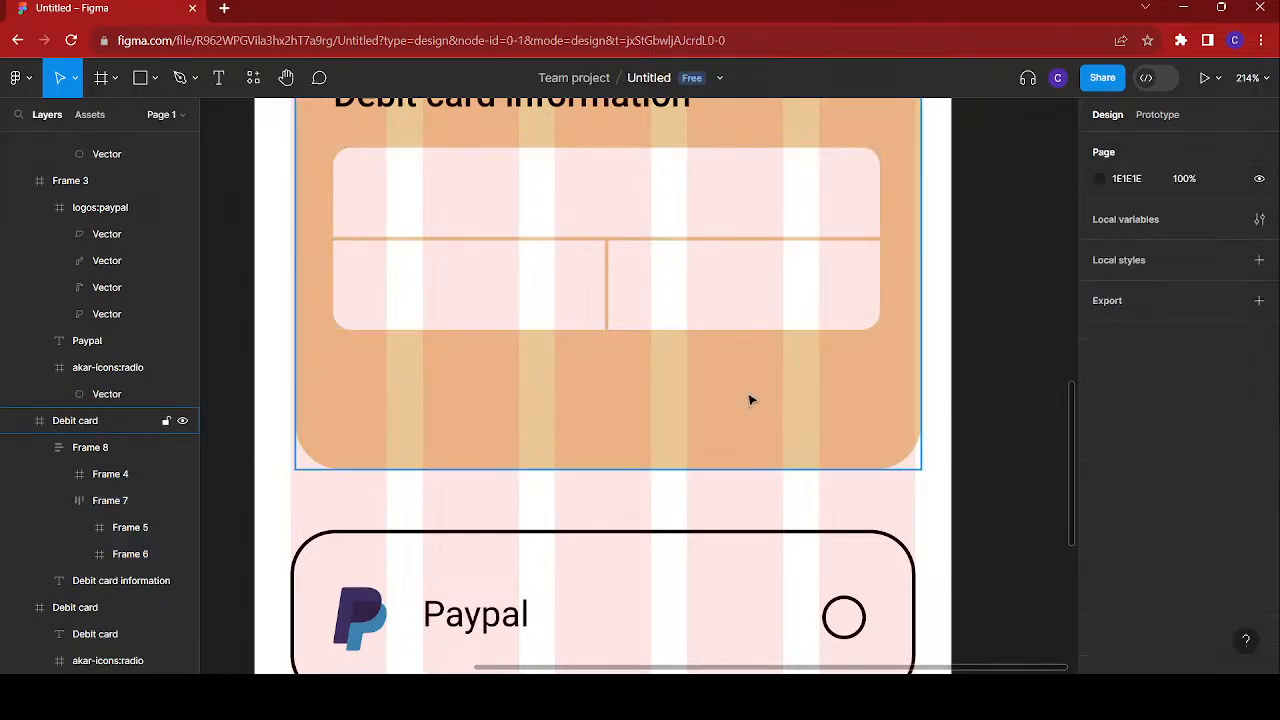
# - Set the font size of the "Debit card information" heading to 18
pyautogui.scroll(-5, 751, 400)
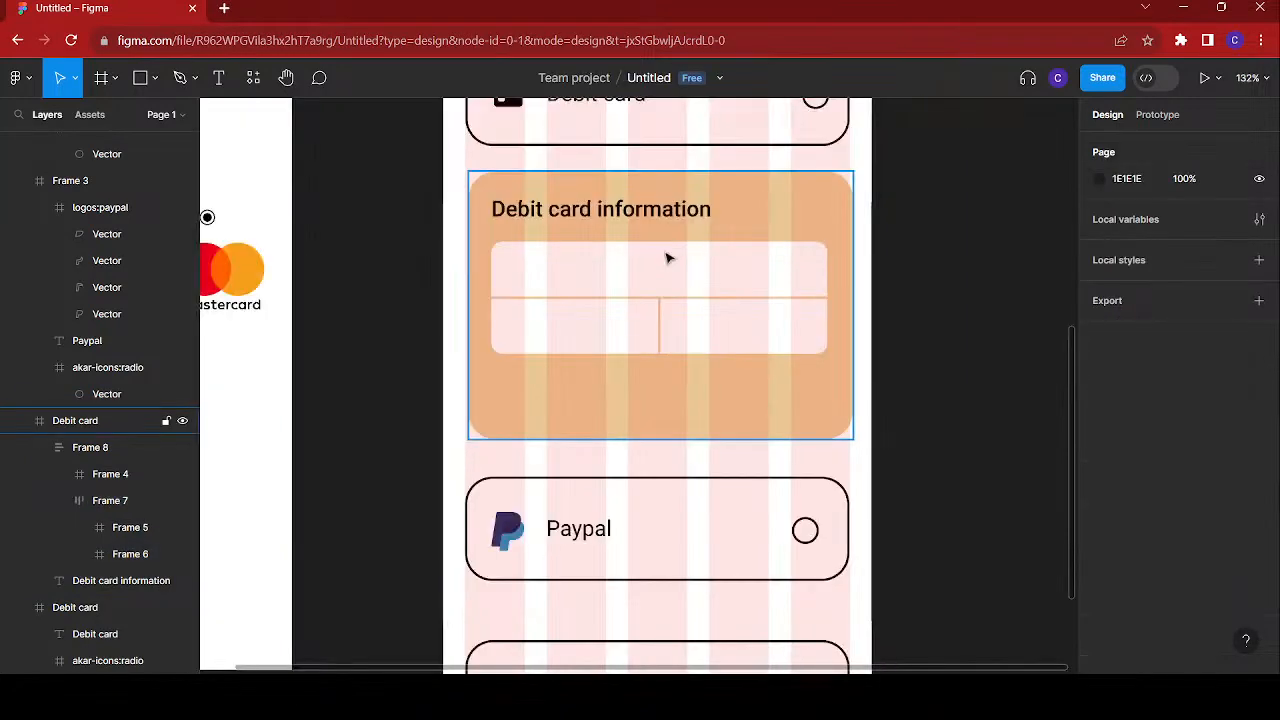
pyautogui.click(668, 258)
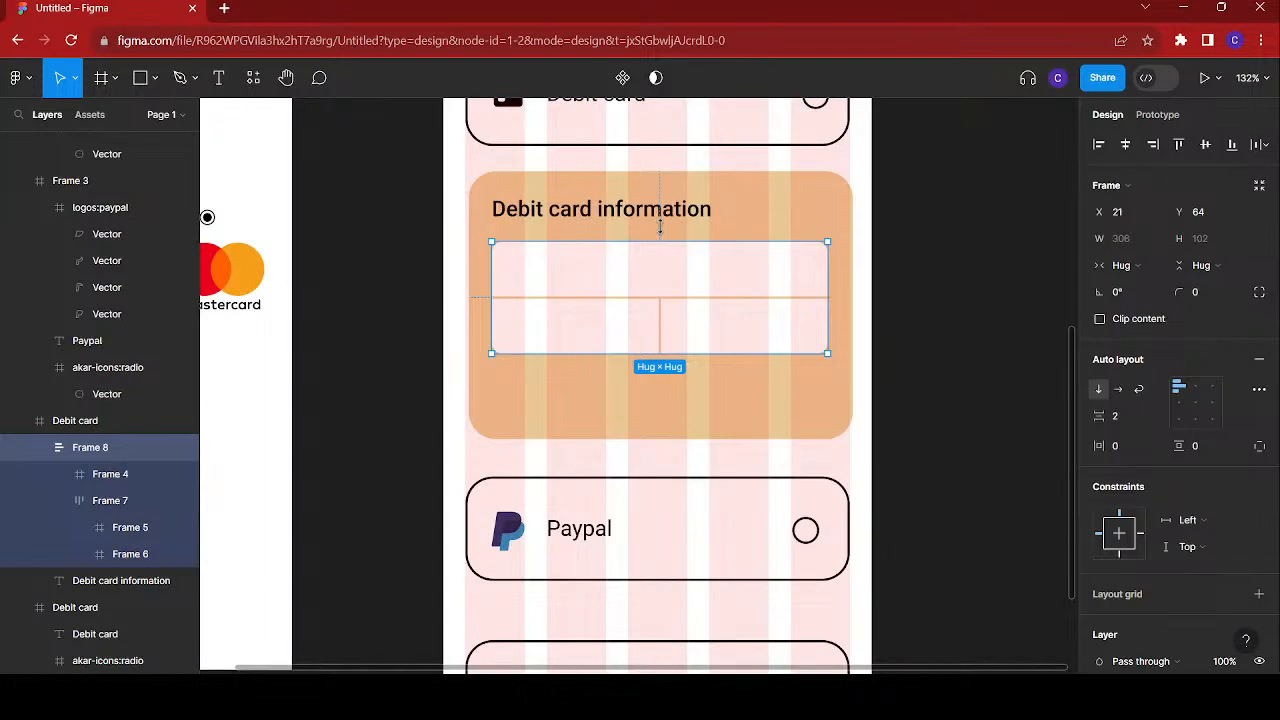
pyautogui.click(658, 208)
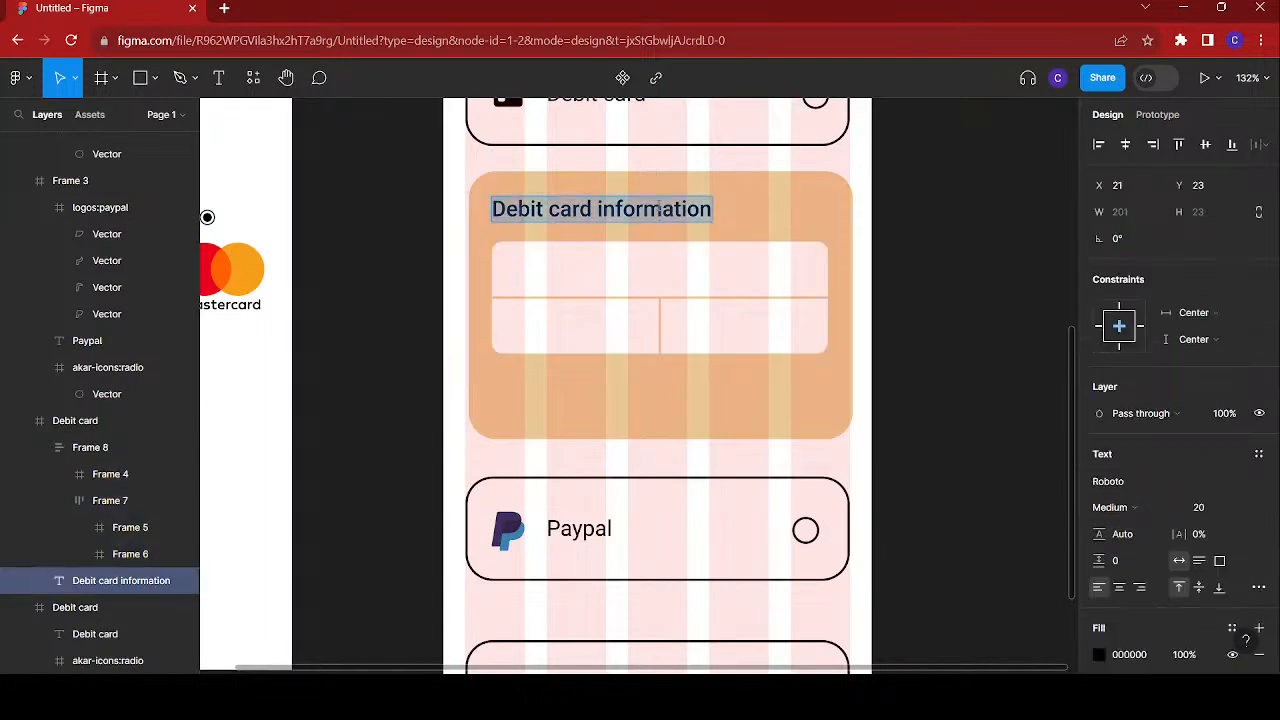
pyautogui.click(1244, 509)
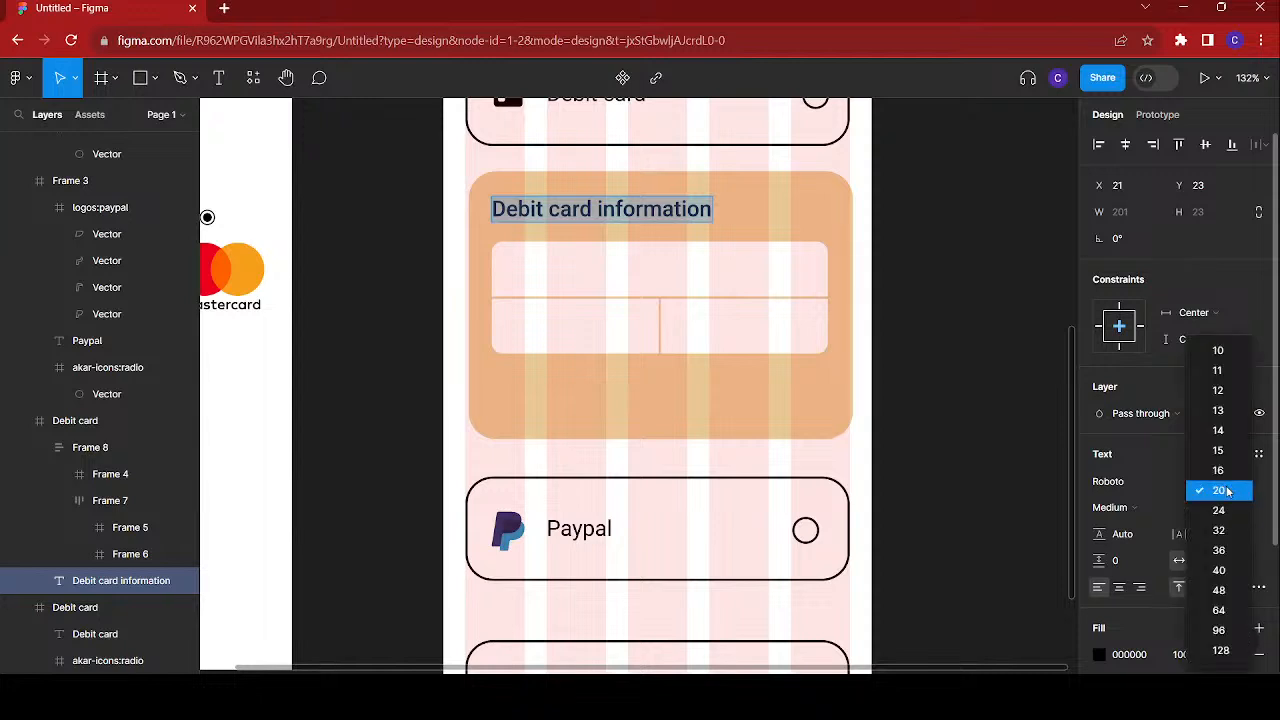
pyautogui.click(1226, 491)
pyautogui.click(1208, 508)
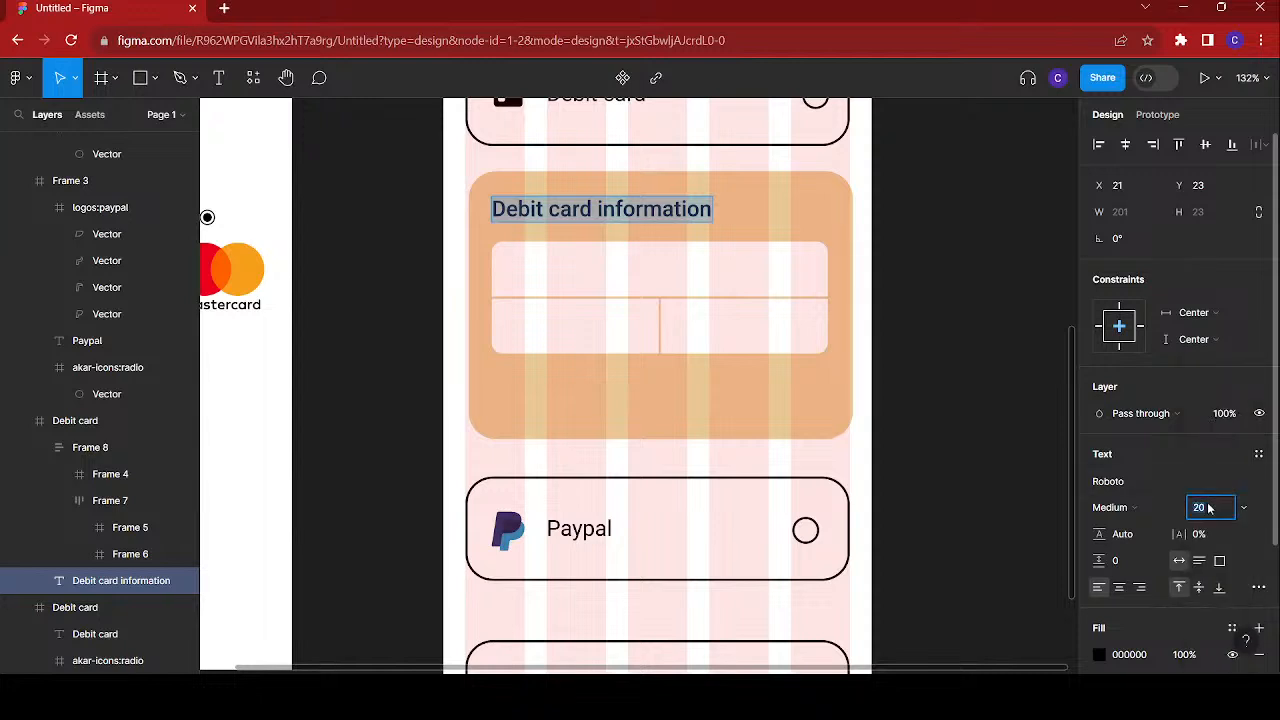
pyautogui.write('18')
pyautogui.press('Return')
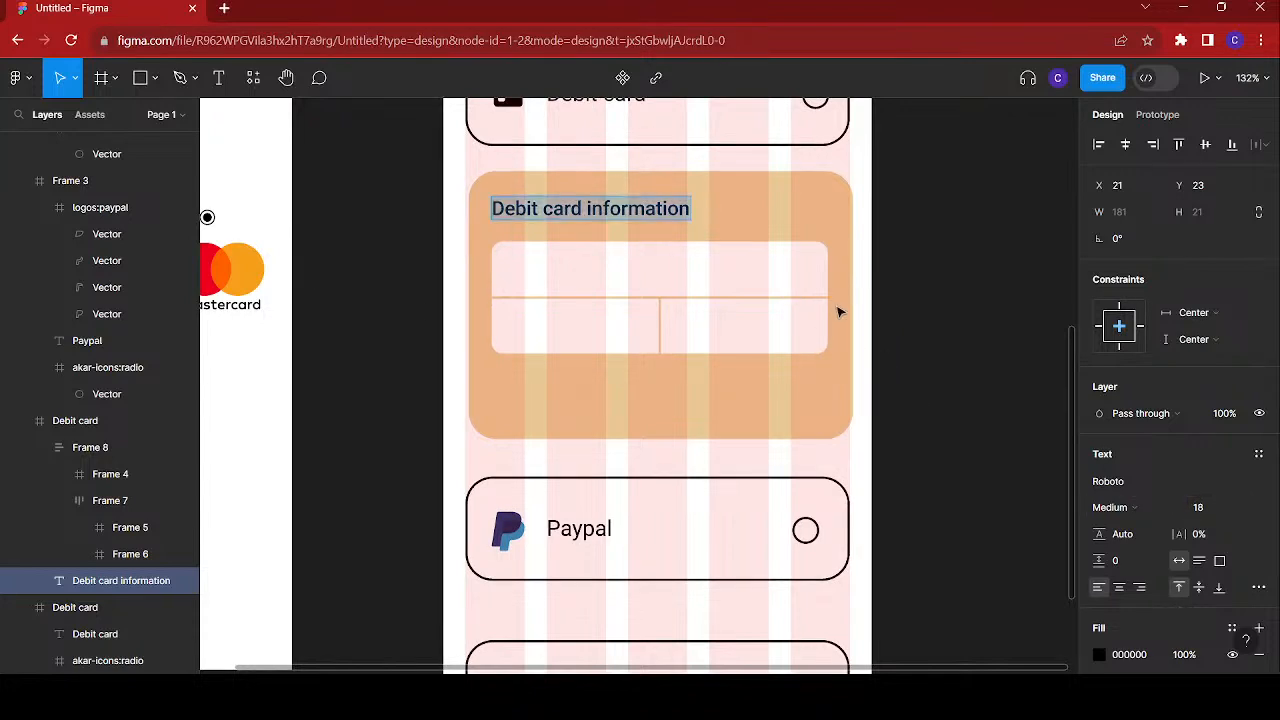
# - Nudge the group of input fields up toward the heading, to Y 56
pyautogui.click(631, 286)
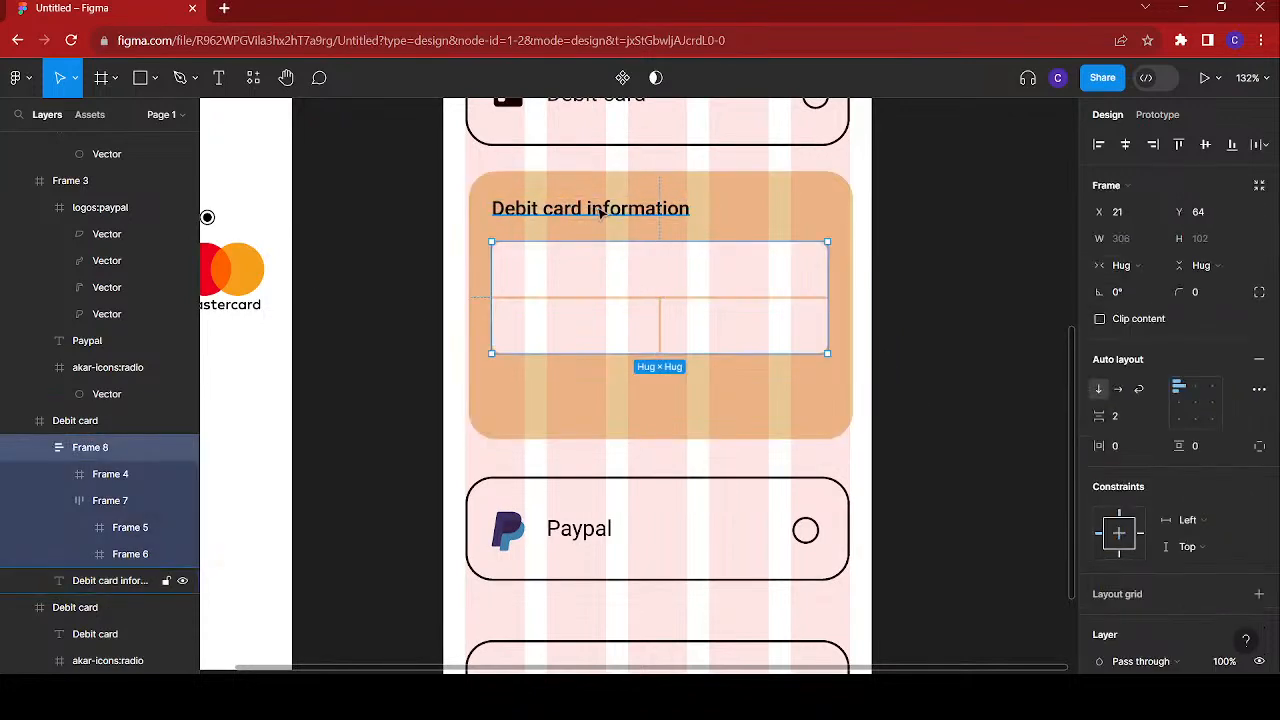
pyautogui.click(600, 209)
pyautogui.click(604, 273)
pyautogui.press('Up')
pyautogui.press('Up')
pyautogui.press('Up')
pyautogui.press('Up')
pyautogui.press('Up')
pyautogui.press('Up')
pyautogui.press('Up')
pyautogui.press('Up')
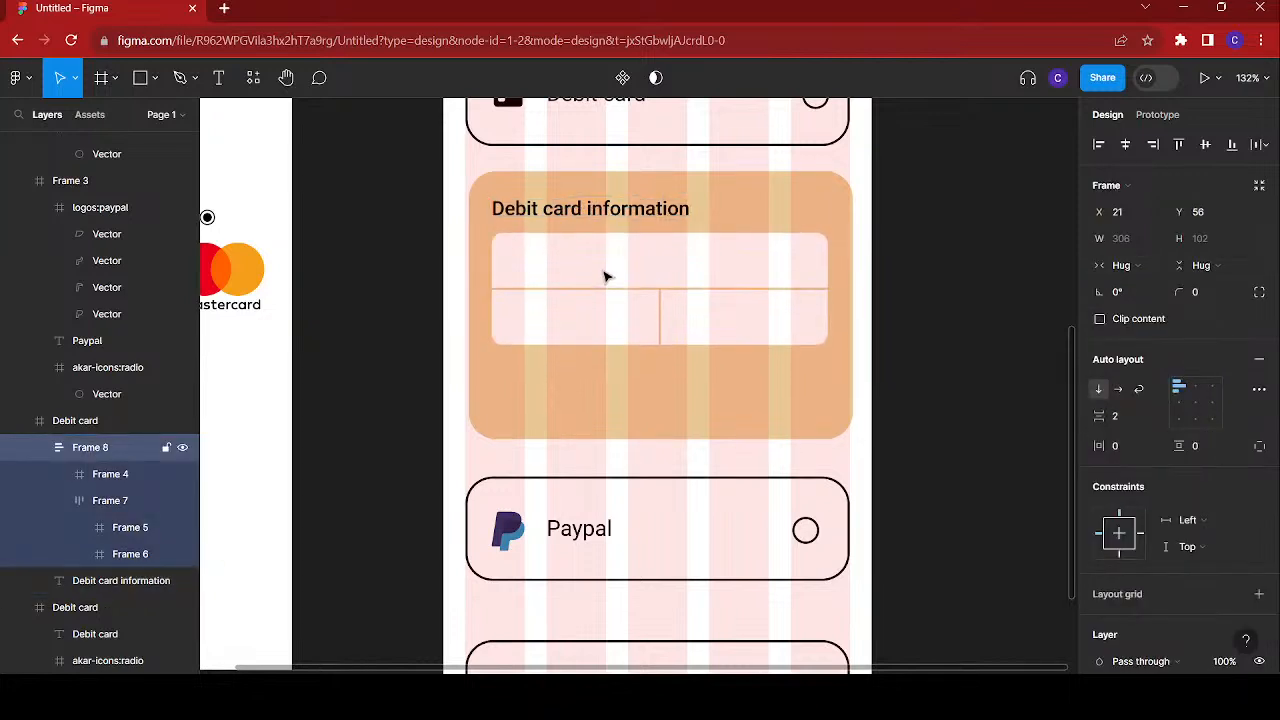
# - Shorten the orange debit card information panel from its lower edge to a height of about 195
pyautogui.scroll(-5, 646, 334)
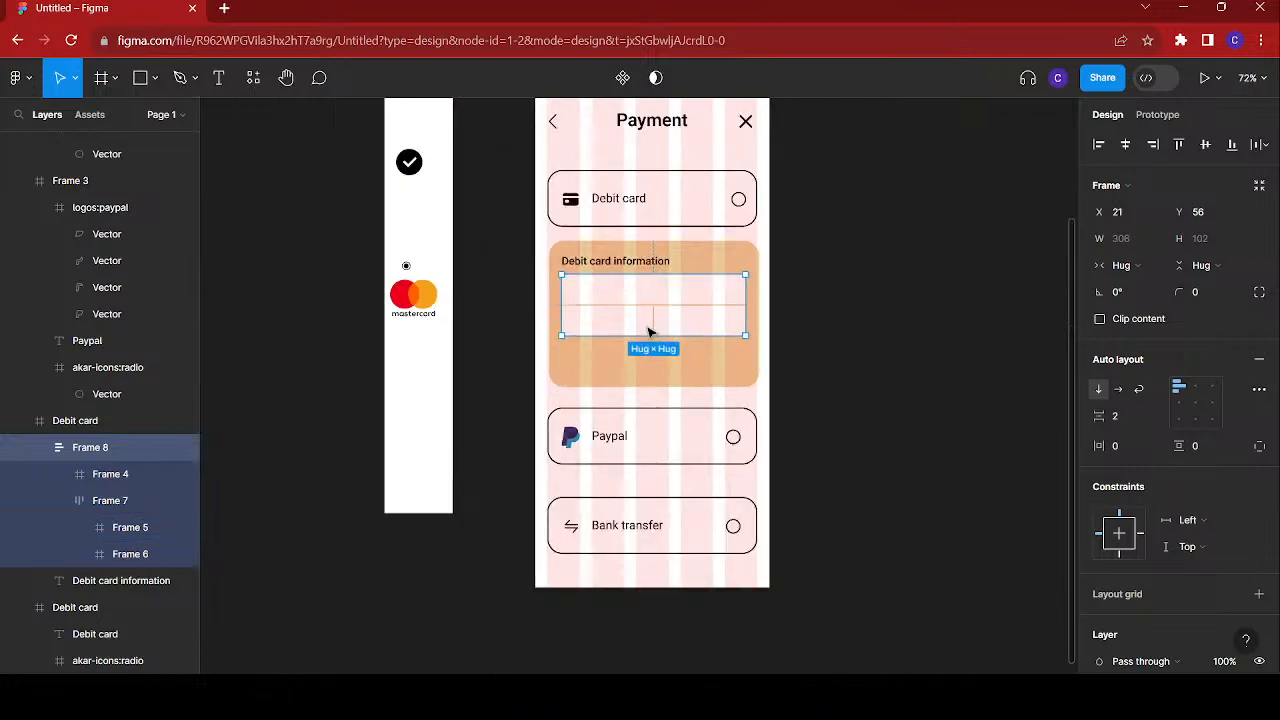
pyautogui.scroll(-2, 648, 332)
pyautogui.click(713, 284)
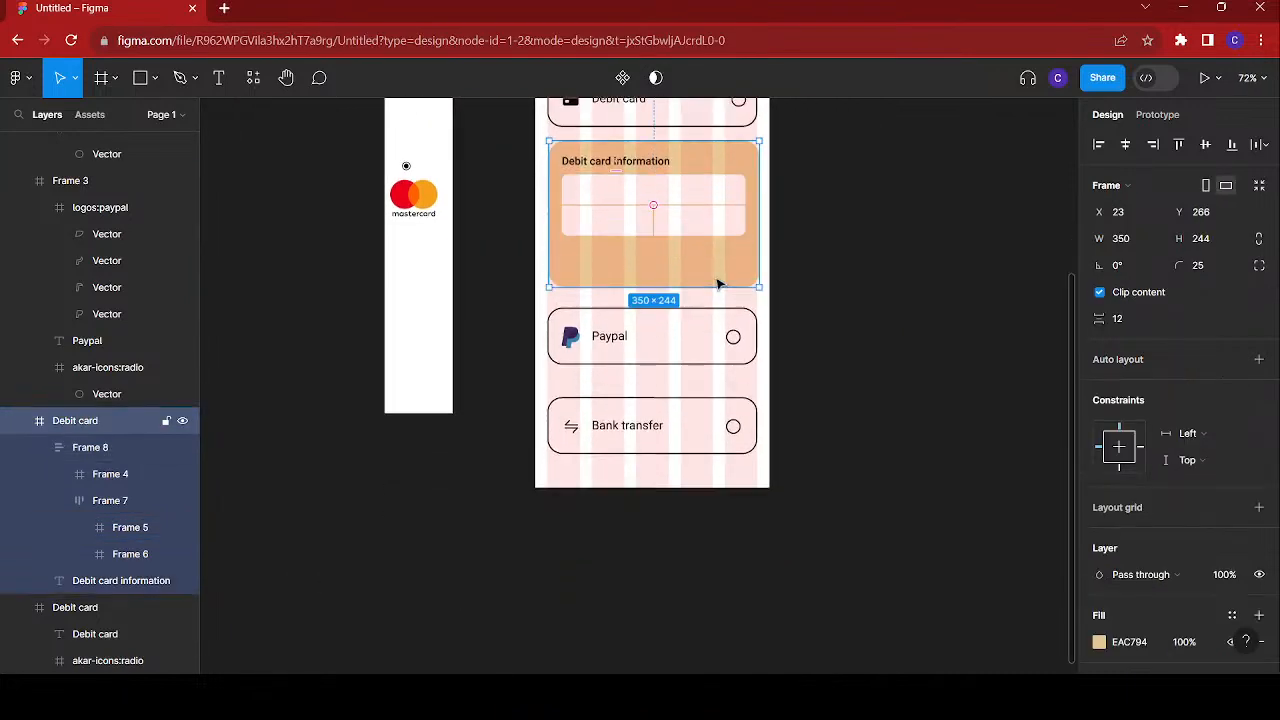
pyautogui.moveTo(712, 287); pyautogui.dragTo(706, 259)
pyautogui.scroll(5, 706, 263)
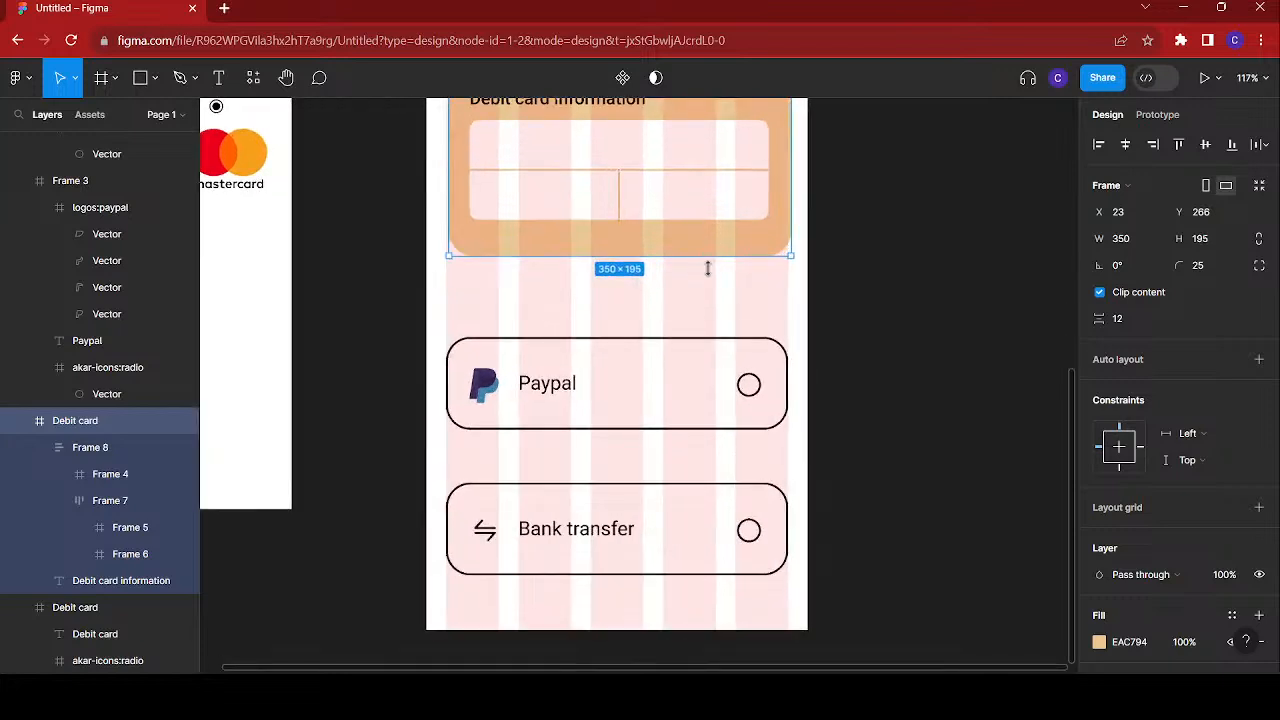
pyautogui.scroll(2, 708, 266)
pyautogui.click(633, 299)
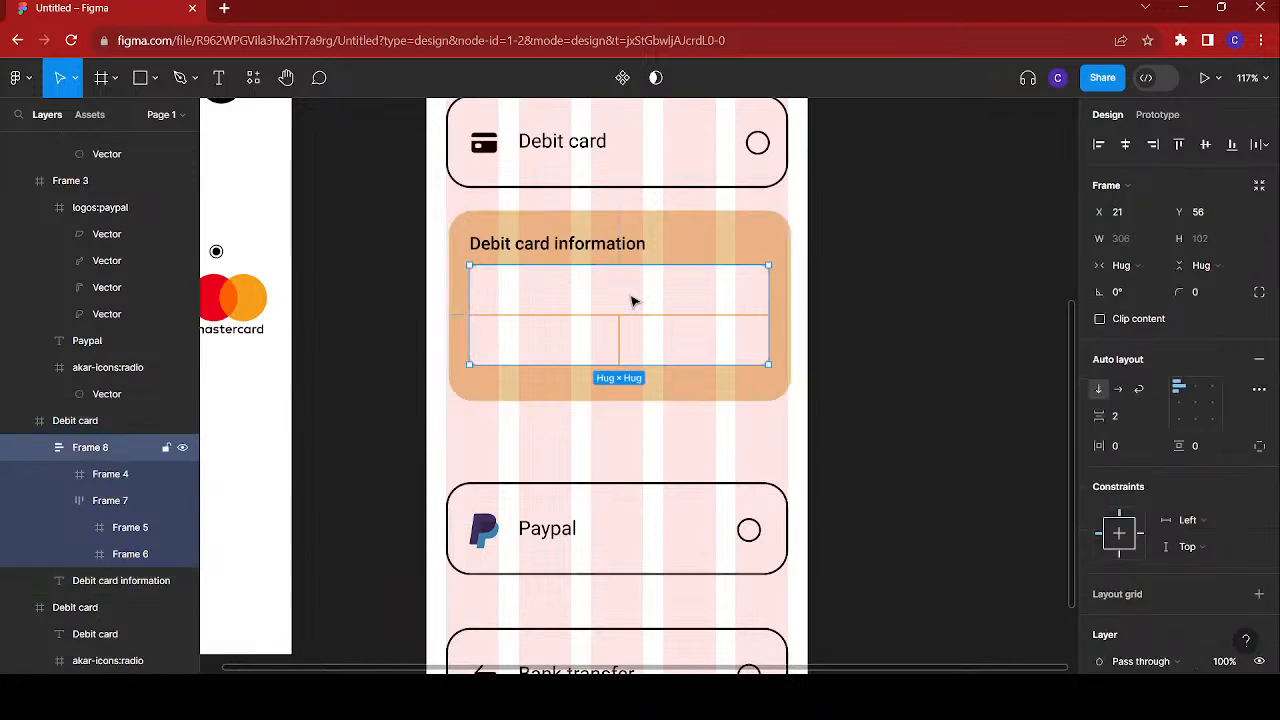
pyautogui.click(855, 282)
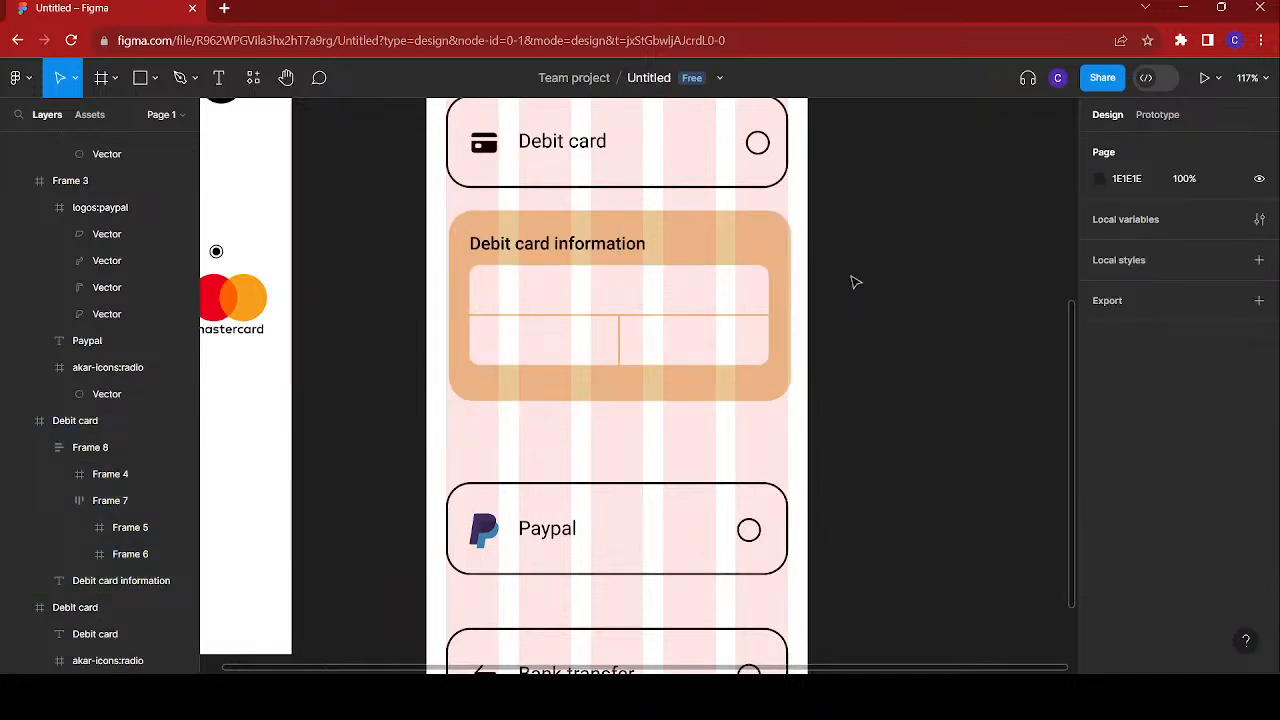
# - Duplicate the "Debit card information" heading into the wide upper field at about X 28 and centre it vertically
pyautogui.click(561, 249)
pyautogui.click(561, 249)
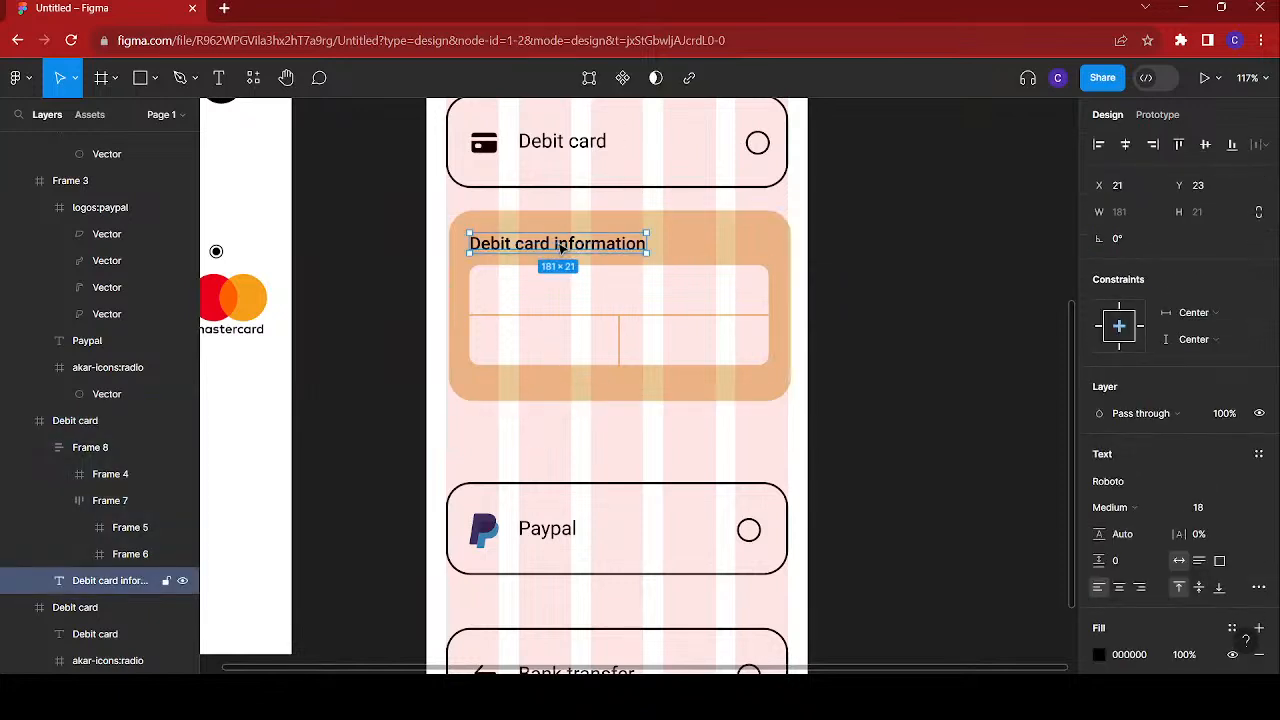
pyautogui.hotkey('ctrl', 'd')
pyautogui.moveTo(561, 249); pyautogui.dragTo(589, 296)
pyautogui.click(1208, 146)
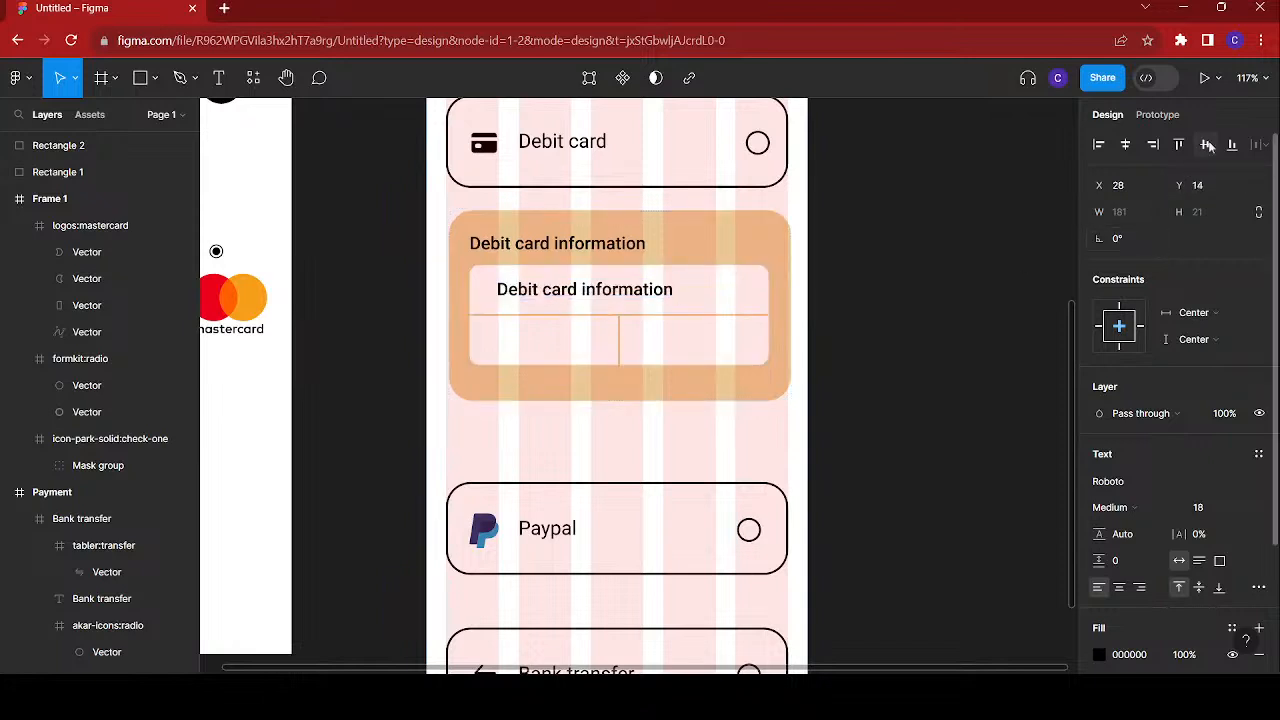
# - Replace the copied heading text in the wide upper field with a sample card number
pyautogui.doubleClick(600, 299)
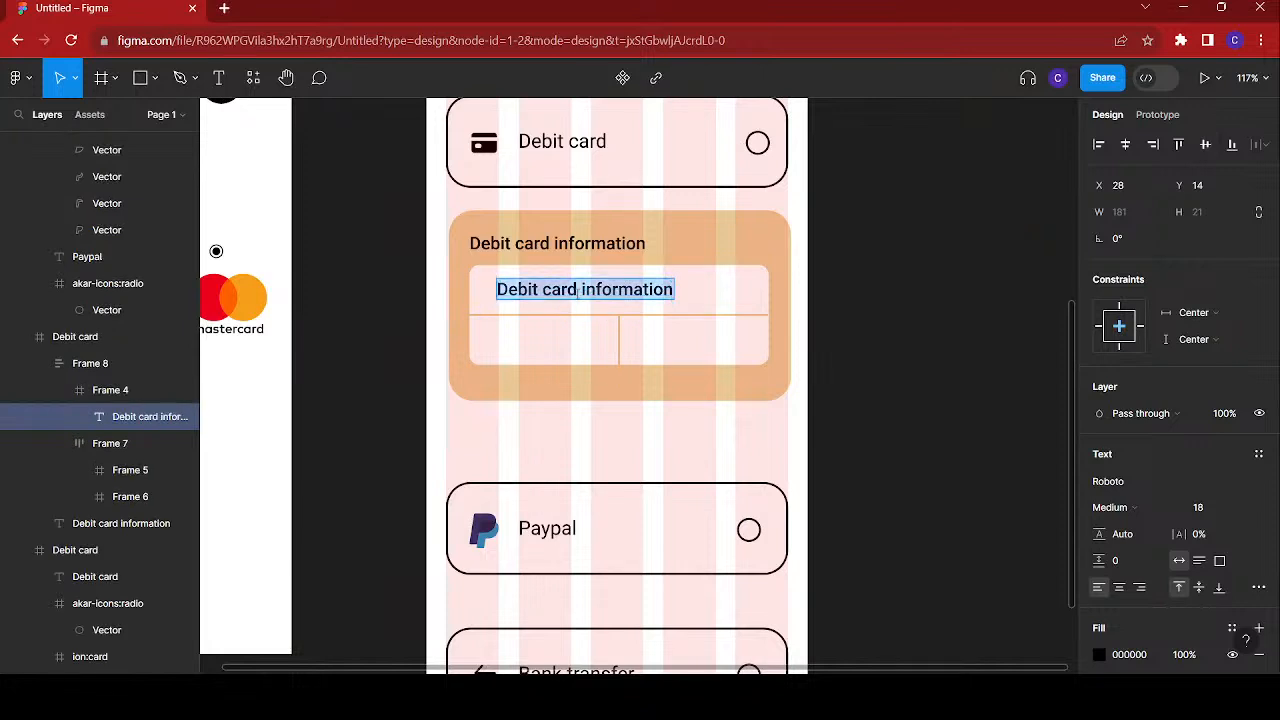
pyautogui.write('2')
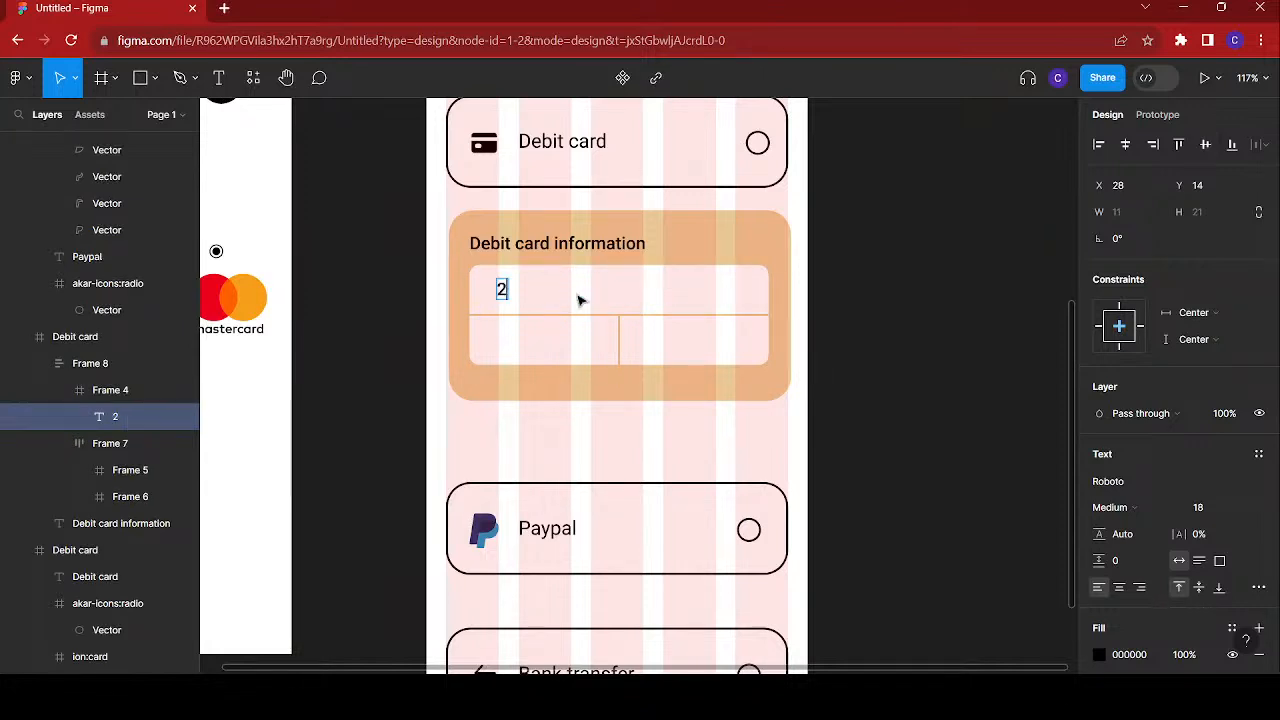
pyautogui.write('4342')
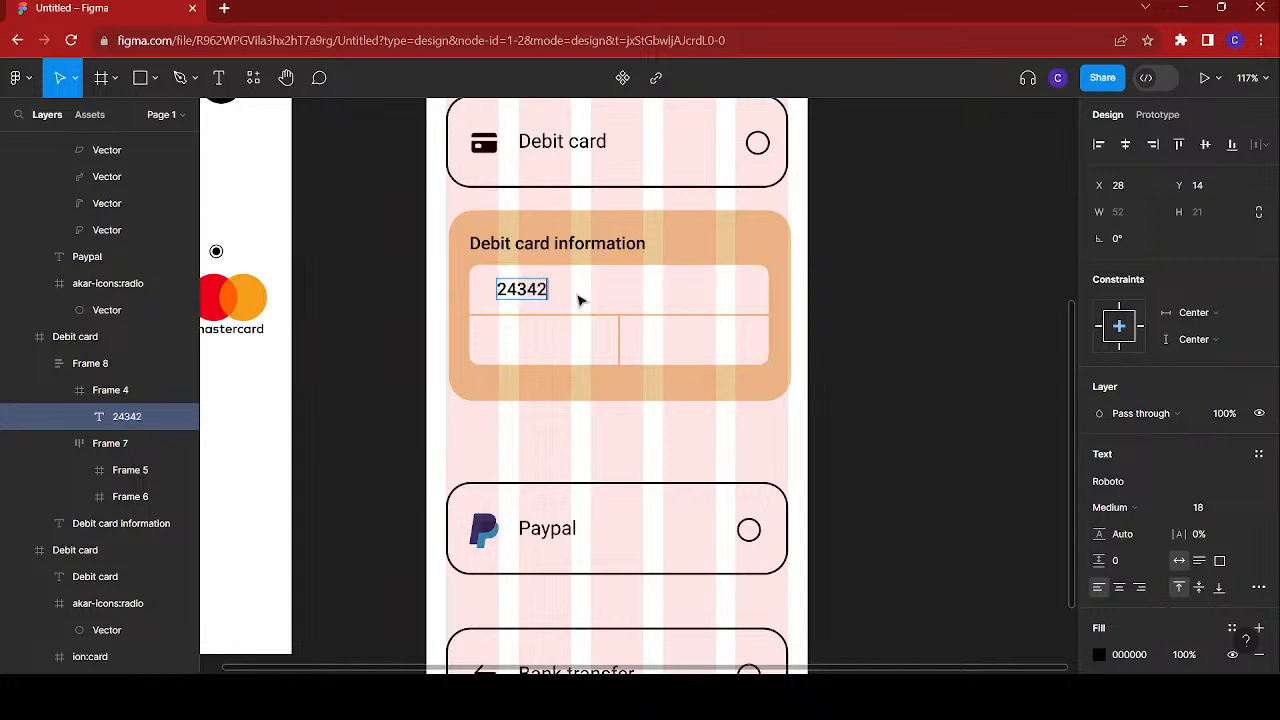
pyautogui.write('6262626262626262626262626')
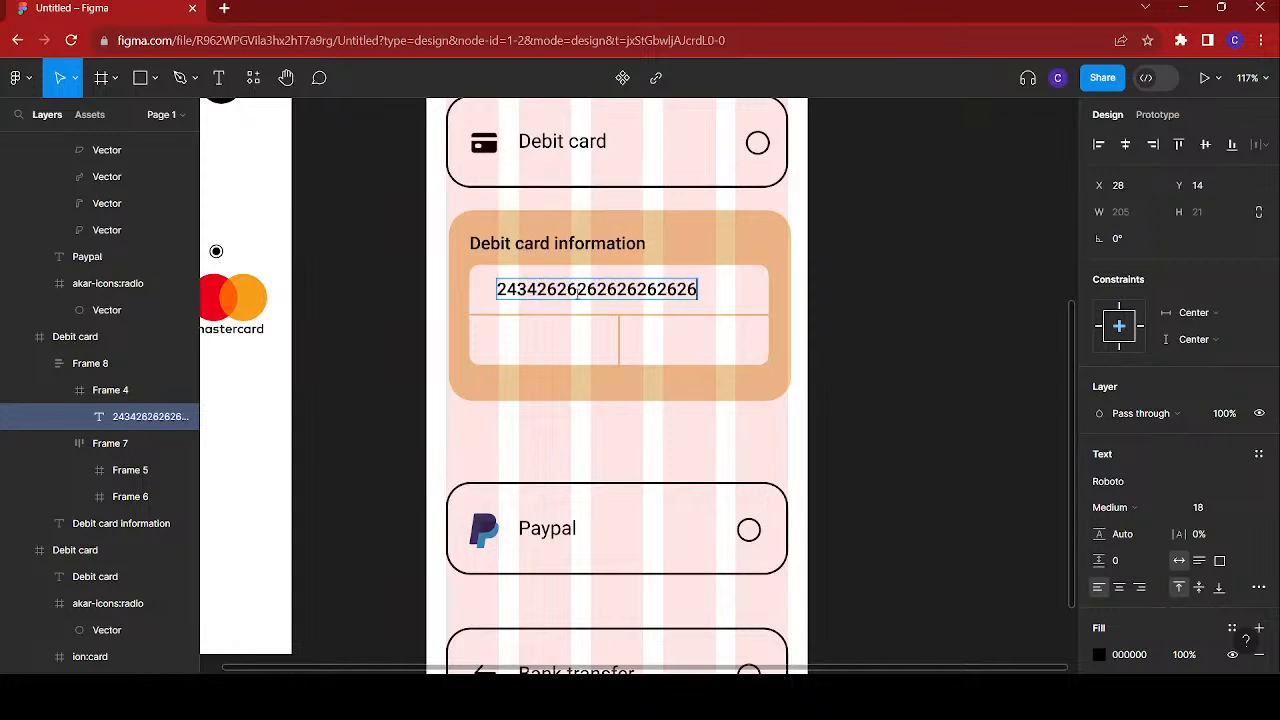
pyautogui.press('BackSpace')
pyautogui.press('Escape')
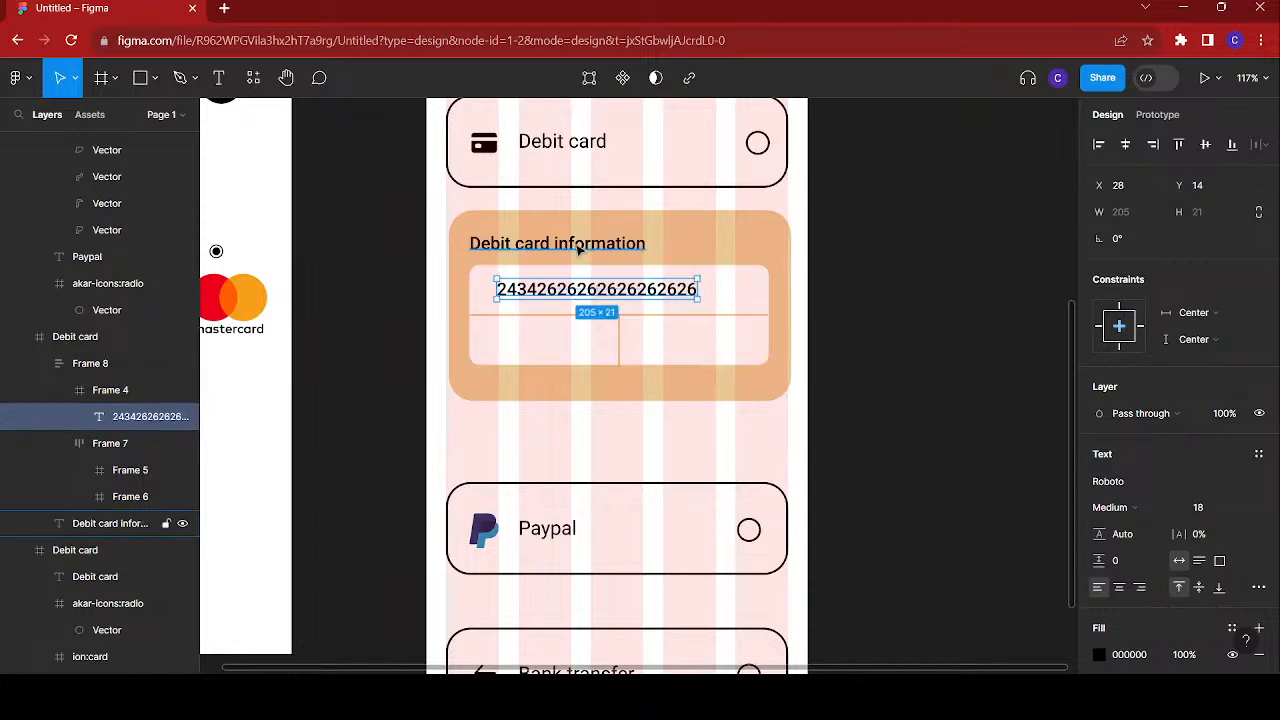
# - Move the Mastercard logo out of Frame 1 and paste it into the wide upper input field
pyautogui.click(249, 288)
pyautogui.moveTo(249, 288); pyautogui.dragTo(878, 332)
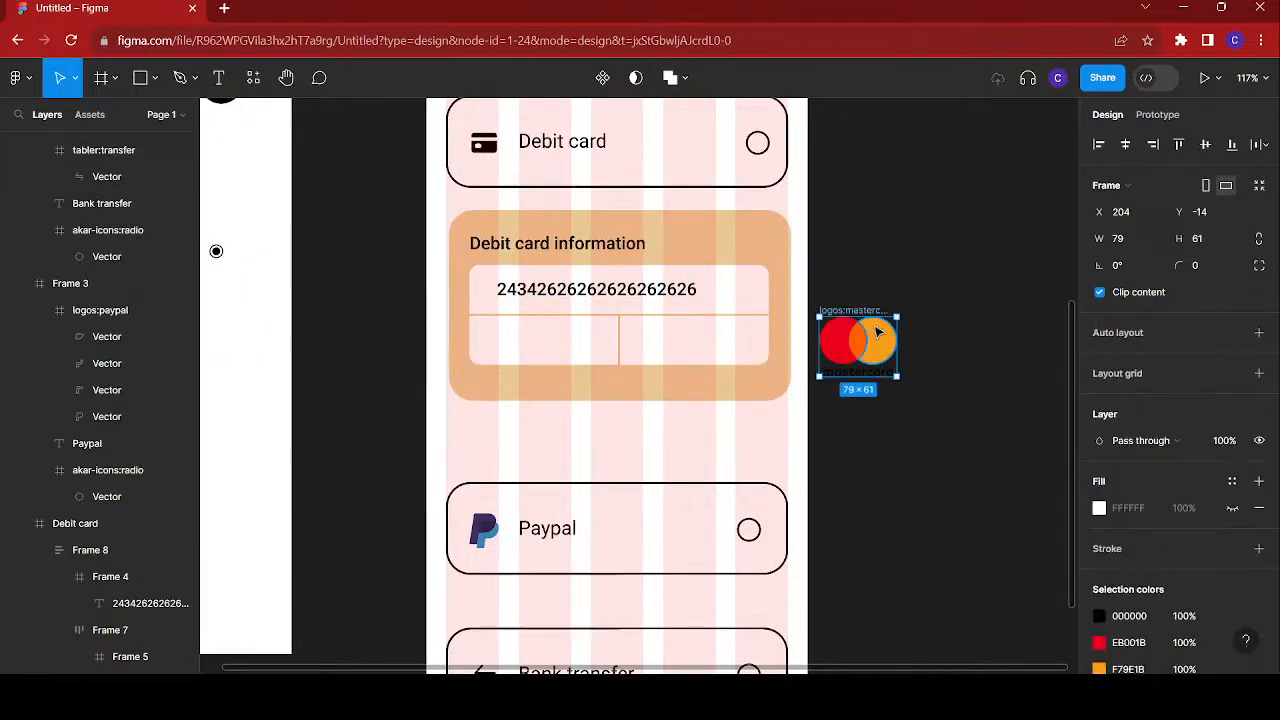
pyautogui.press('Delete')
pyautogui.scroll(5, 689, 289)
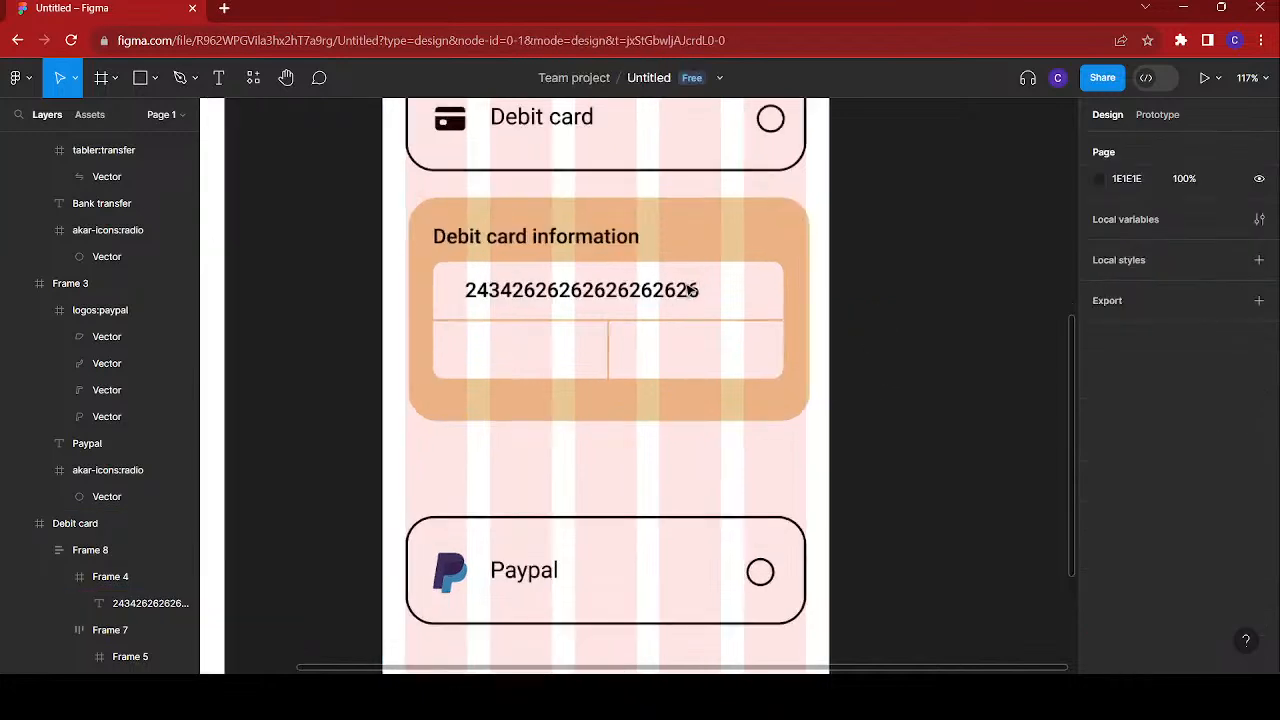
pyautogui.click(743, 295)
pyautogui.click(743, 295)
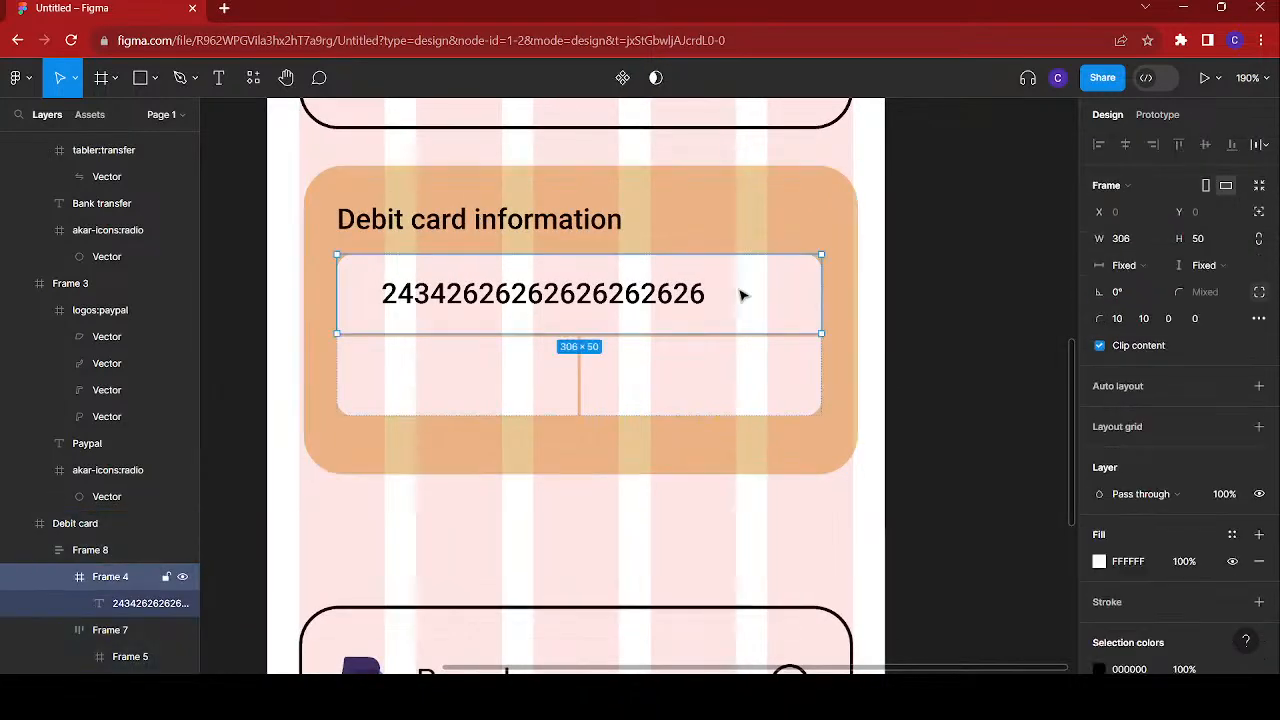
pyautogui.hotkey('ctrl', 'v')
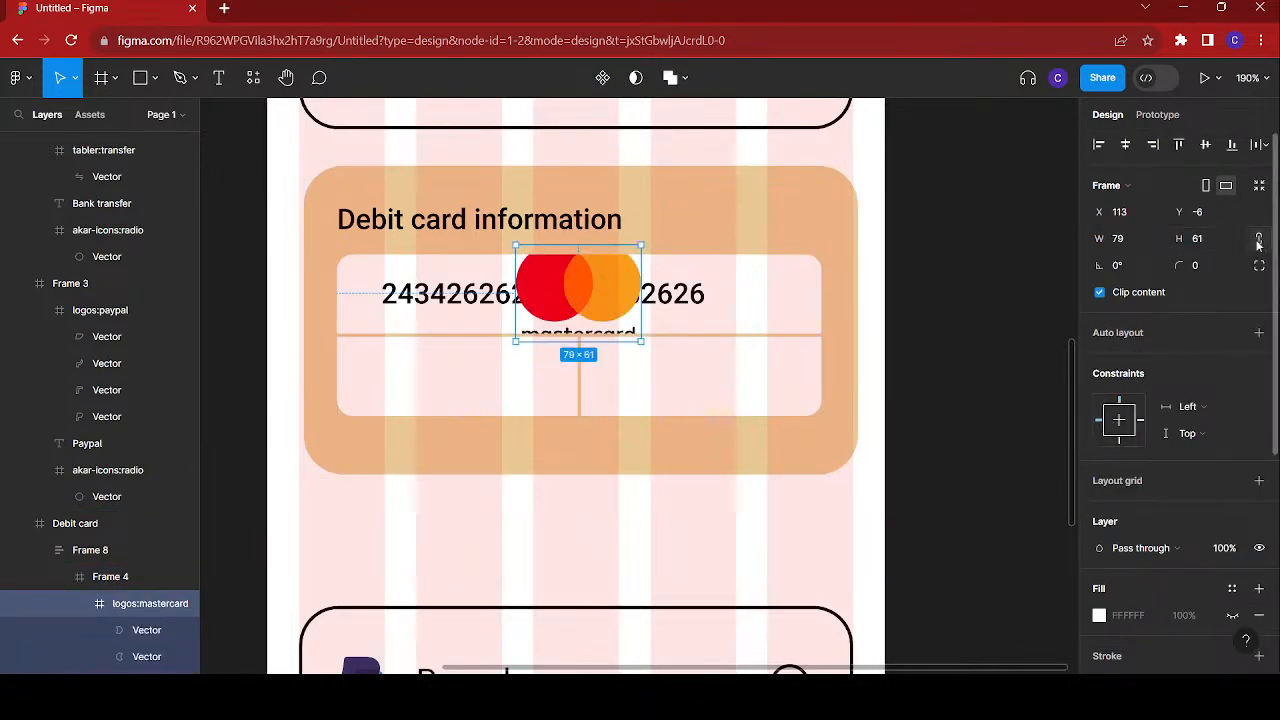
# - Scale the Mastercard logo proportionally to a width of 30 and place it at the field's right end, about X 264, Y 14
pyautogui.click(1141, 245)
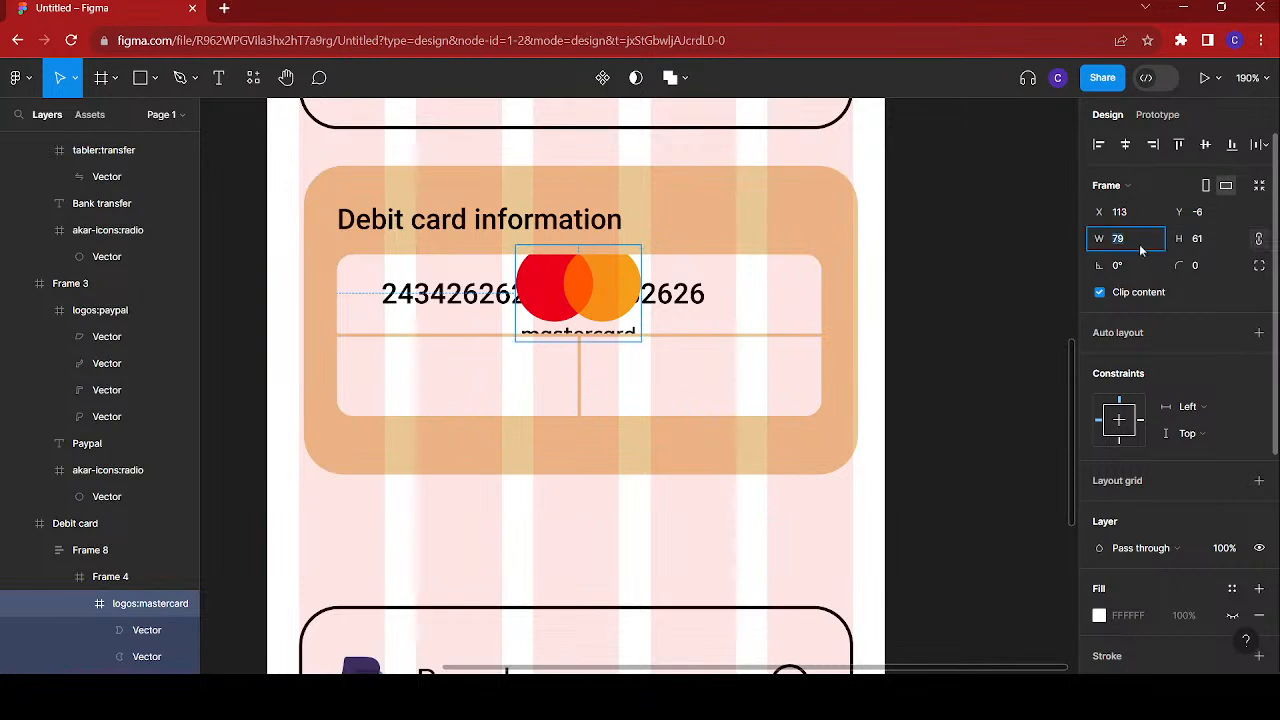
pyautogui.write('30')
pyautogui.press('Return')
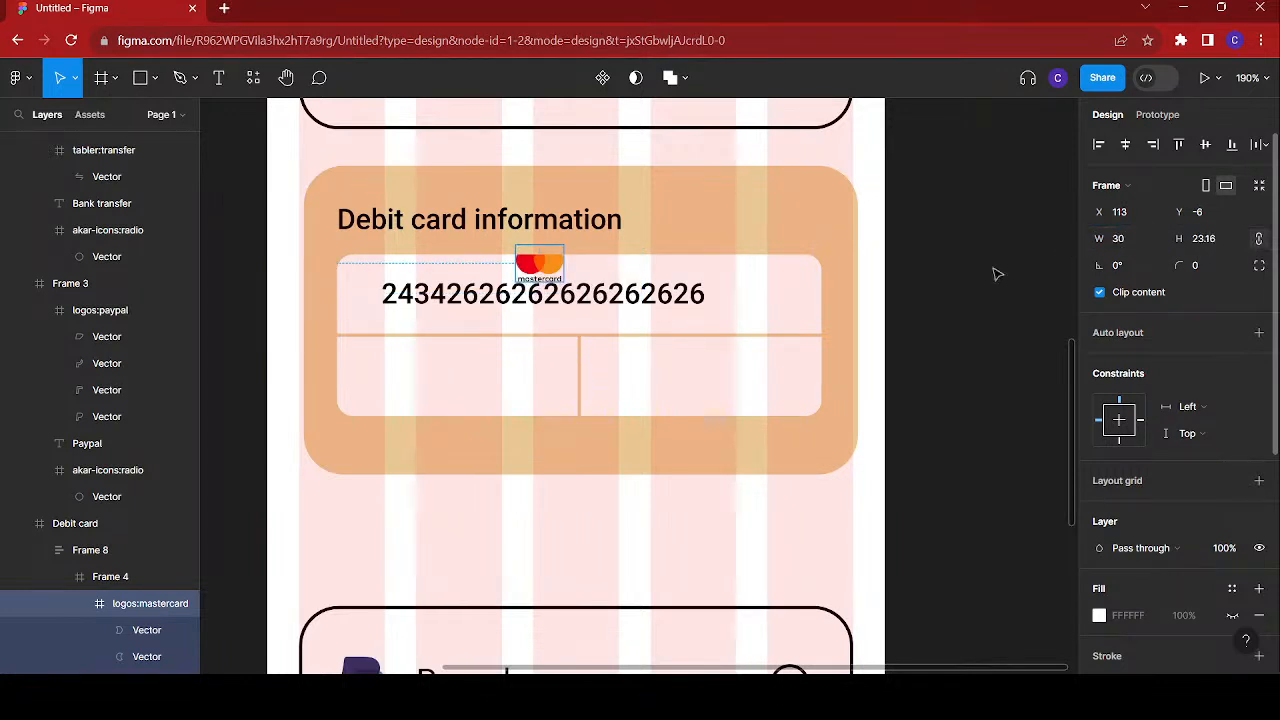
pyautogui.moveTo(548, 275); pyautogui.dragTo(786, 309)
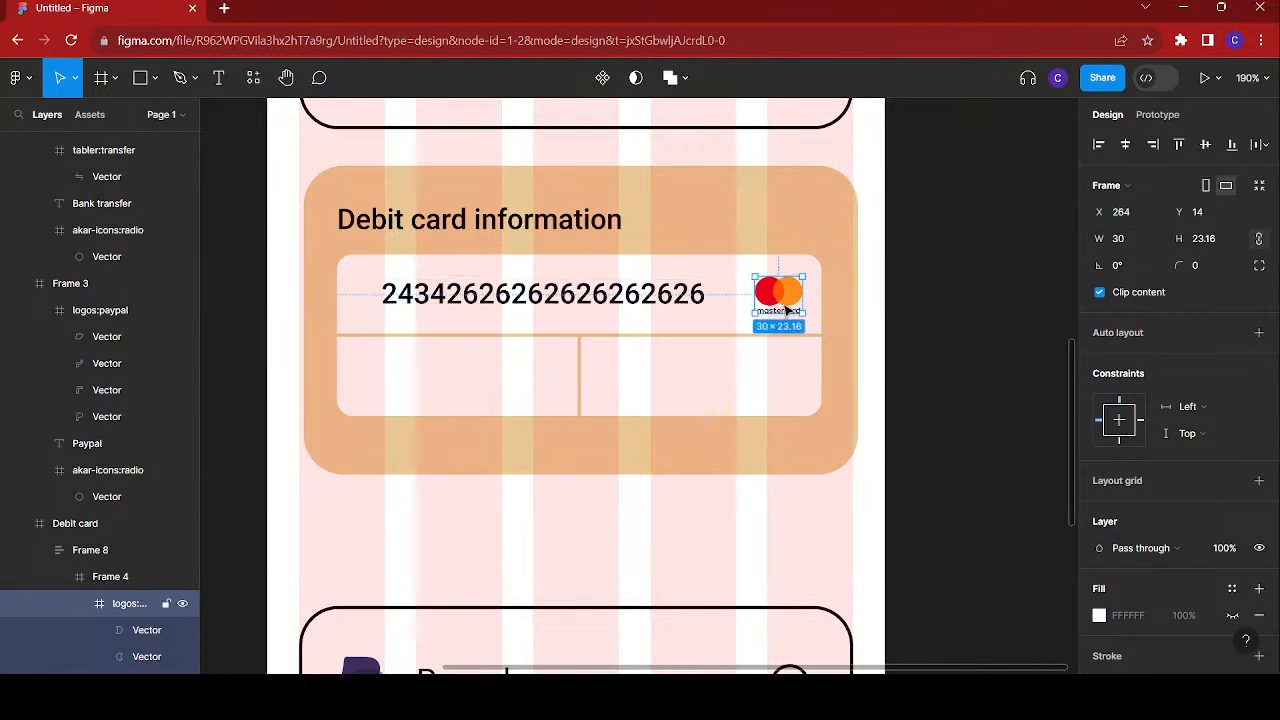
# - Nudge the card number text in the upper field to X 16, Y 15
pyautogui.click(484, 296)
pyautogui.press('Left')
pyautogui.press('Left')
pyautogui.press('Left')
pyautogui.press('Left')
pyautogui.press('Left')
pyautogui.press('Left')
pyautogui.press('Left')
pyautogui.press('Left')
pyautogui.press('Left')
pyautogui.press('Left')
pyautogui.press('Left')
pyautogui.press('Left')
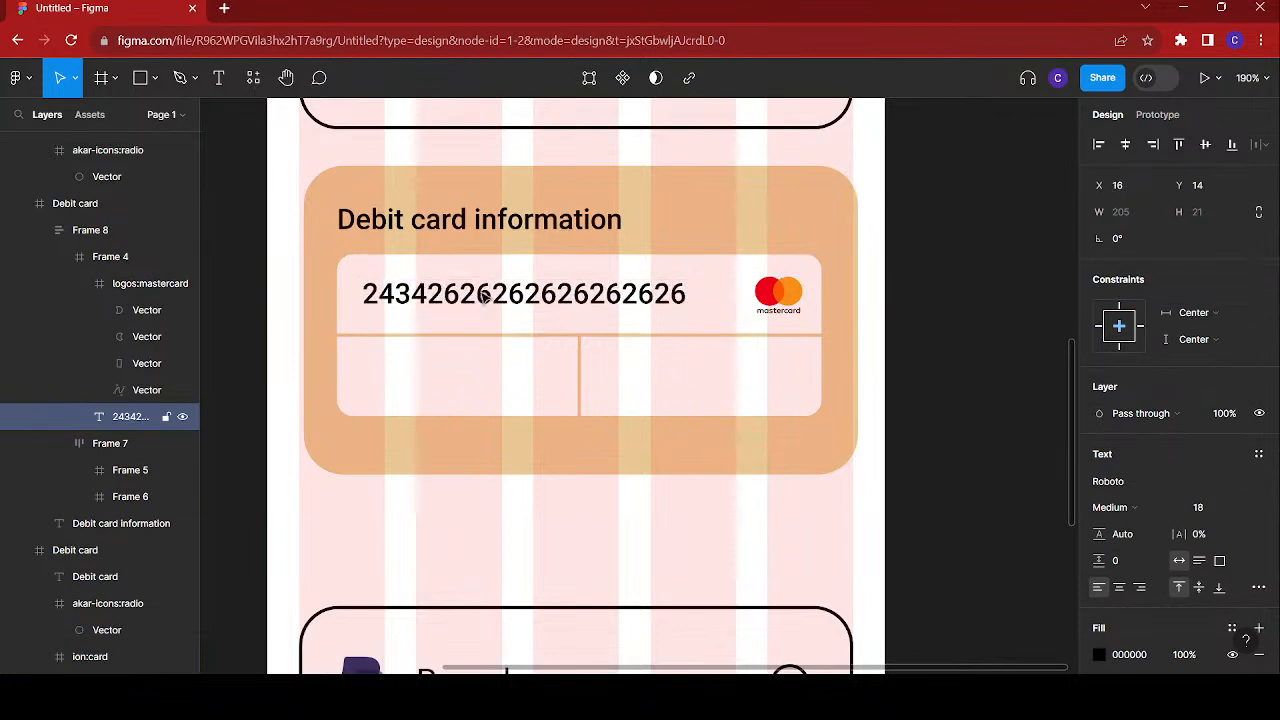
pyautogui.press('Down')
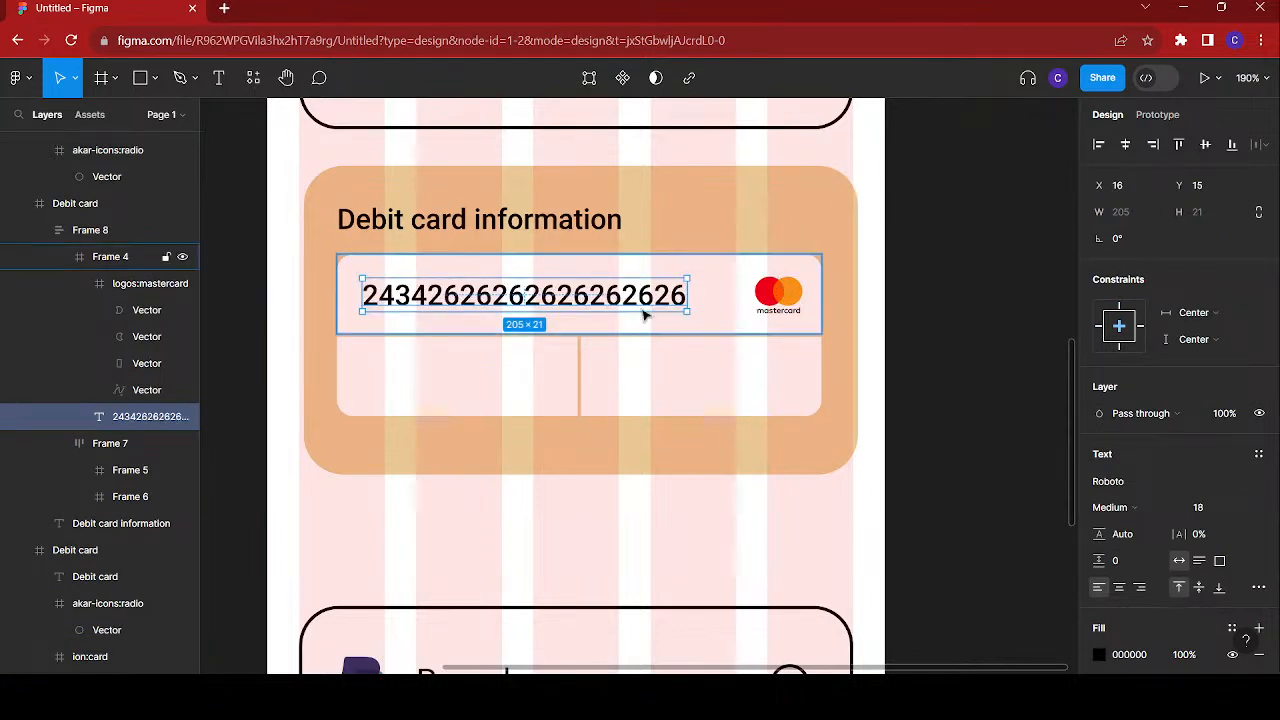
# - Change the upper field's text to the placeholder "Enter 16 card digit"
pyautogui.doubleClick(548, 295)
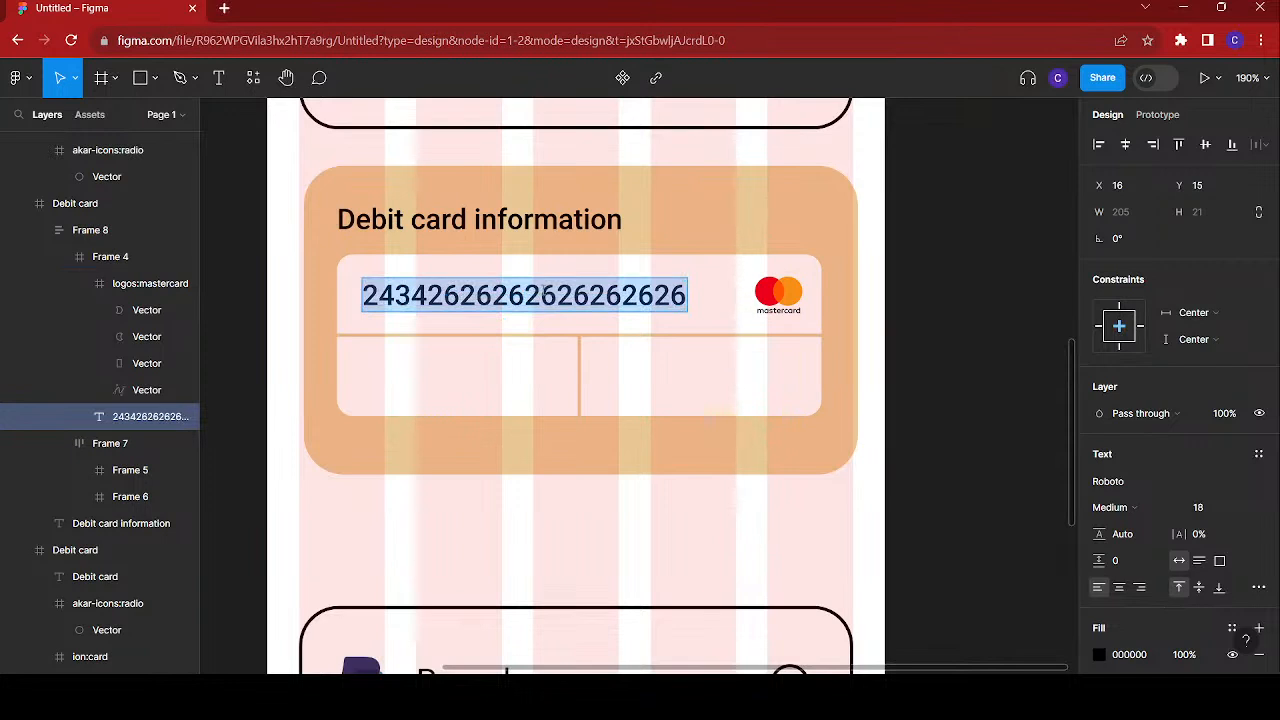
pyautogui.write('Enter')
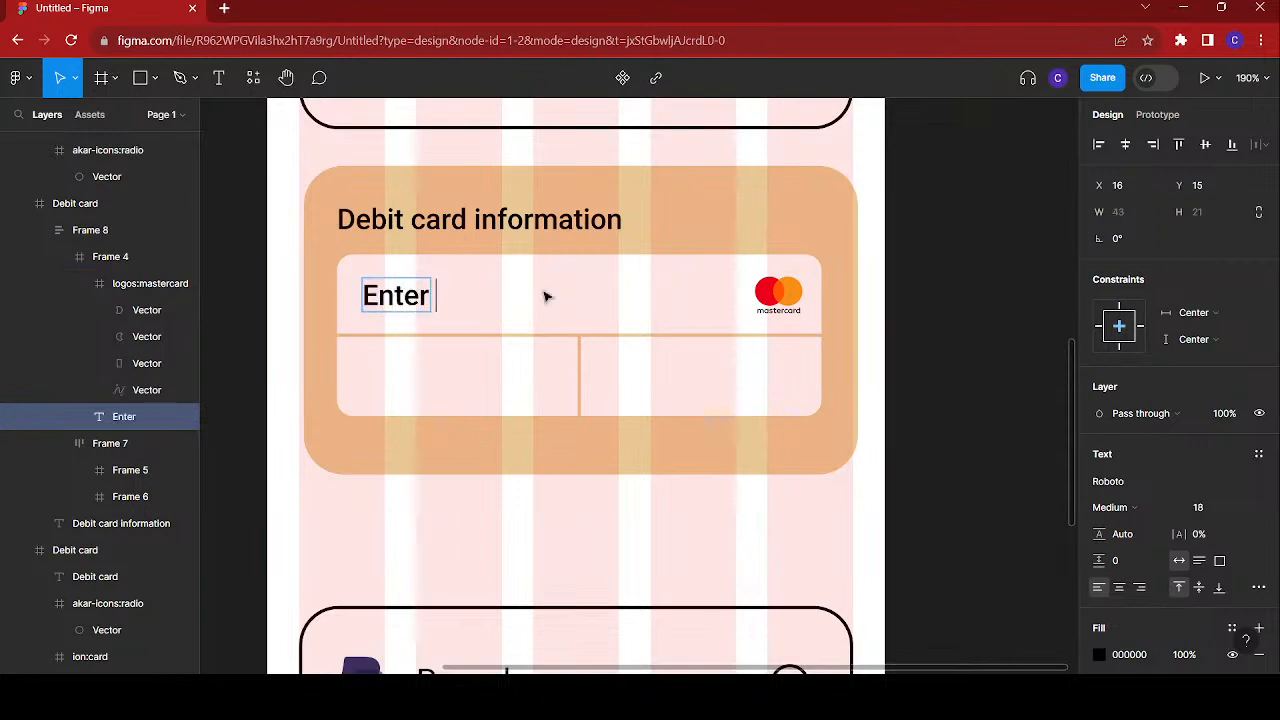
pyautogui.write(' 16')
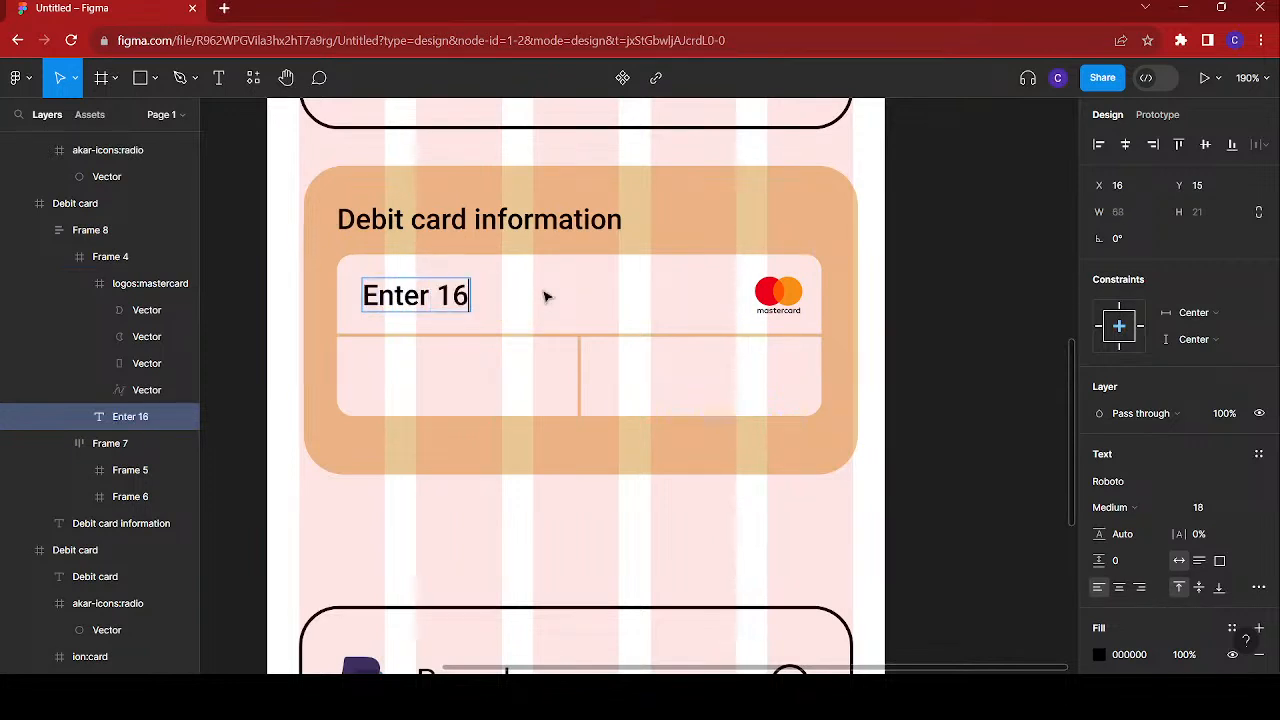
pyautogui.write(' digit')
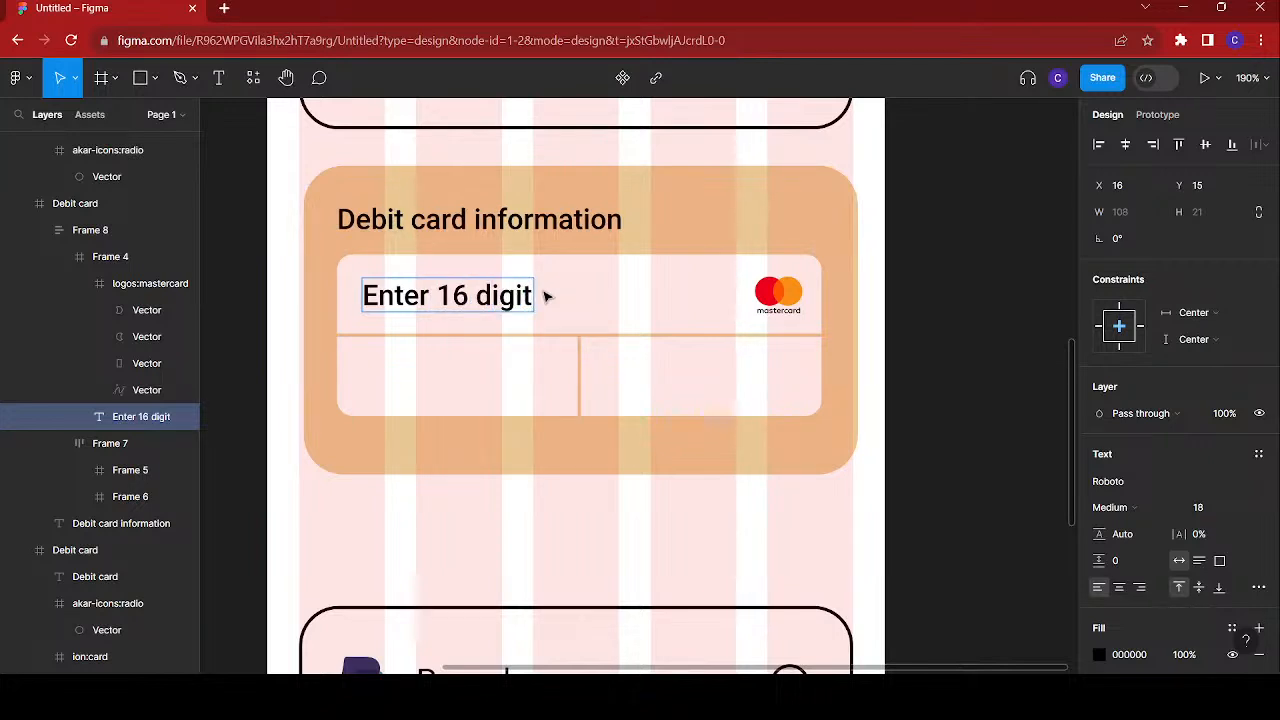
pyautogui.press('Left')
pyautogui.press('Left')
pyautogui.press('Left')
pyautogui.press('Left')
pyautogui.press('Left')
pyautogui.write('car')
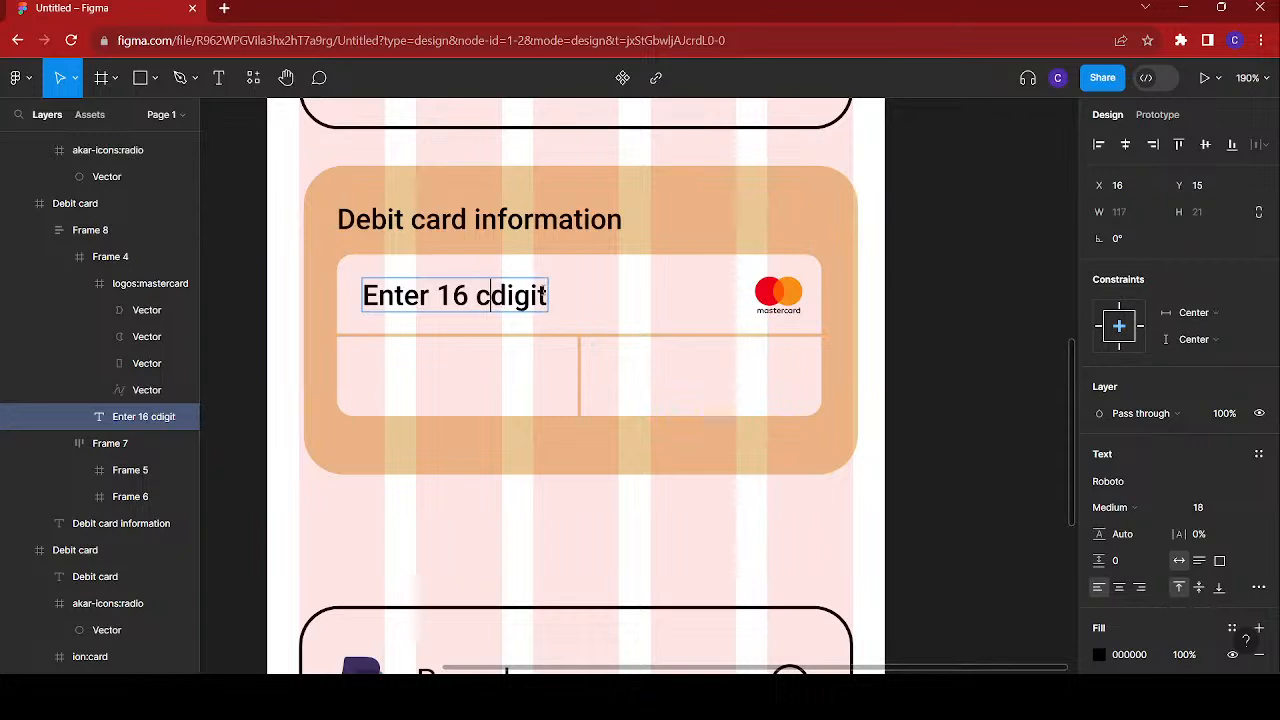
pyautogui.write('d')
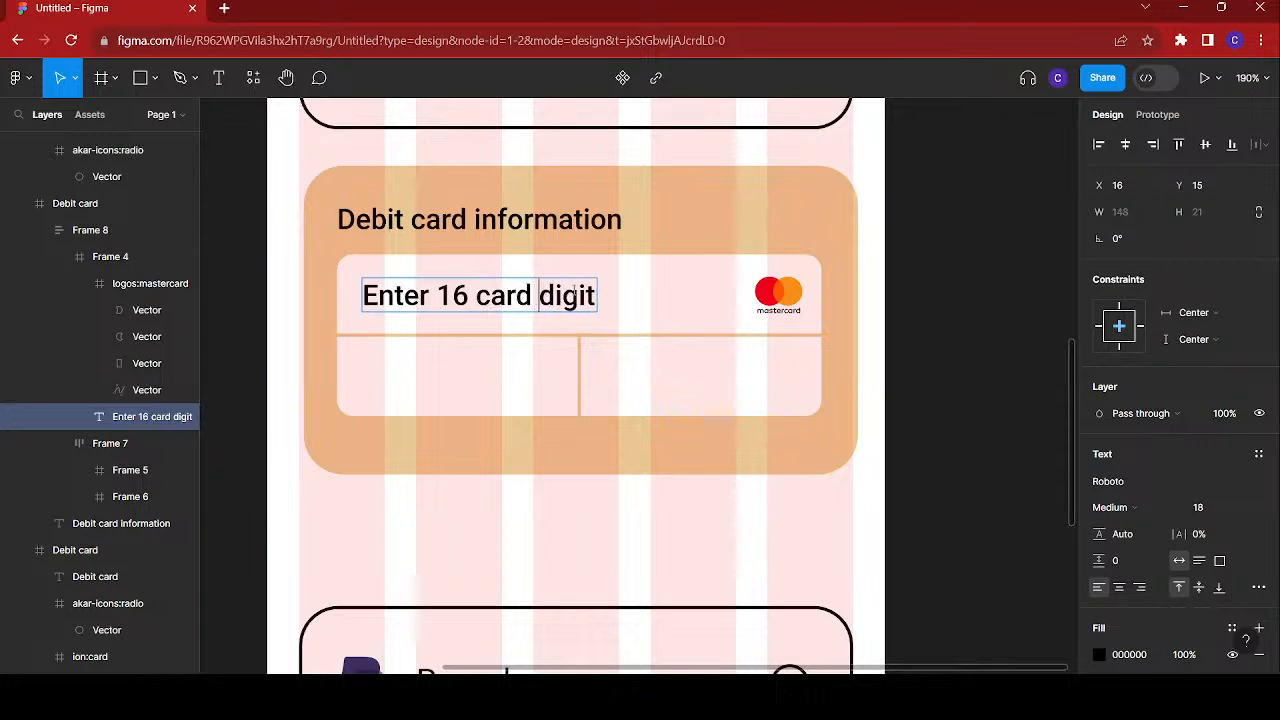
pyautogui.press('Escape')
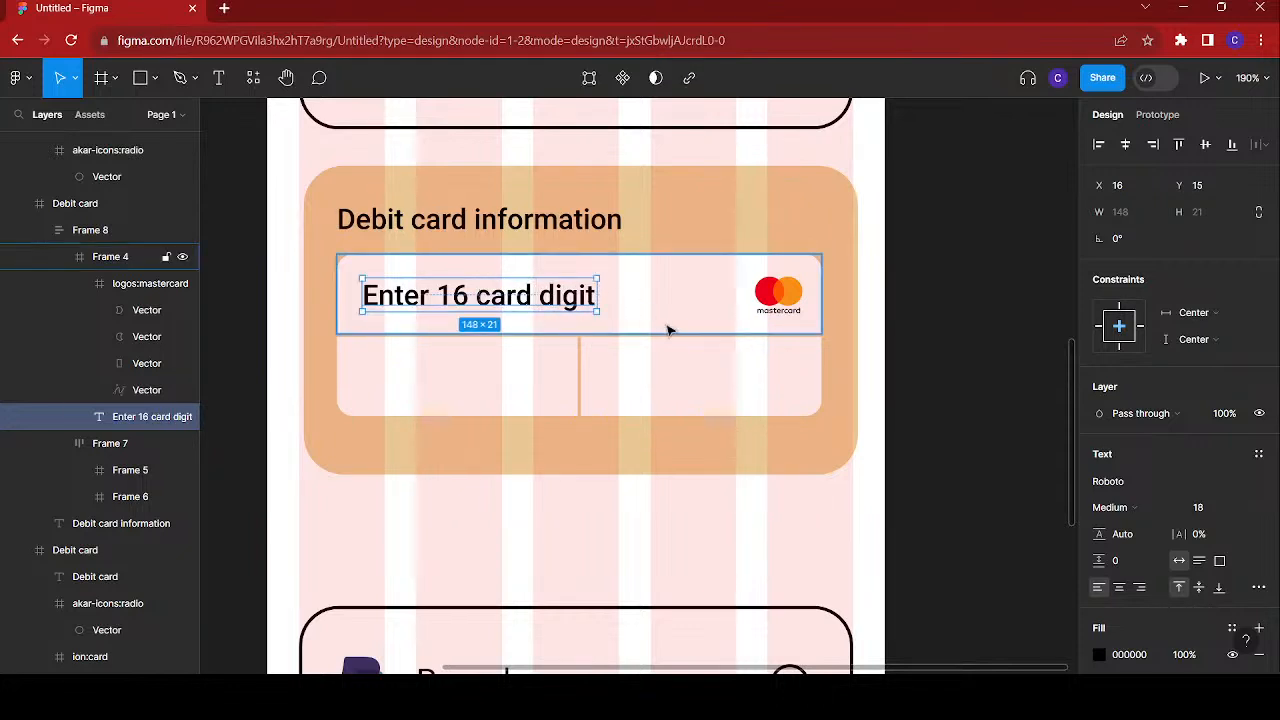
# - Duplicate the "Enter 16 card digit" placeholder into the lower-left field at about X 16, Y 13 and change its text to "MM/YY"
pyautogui.scroll(-1, 670, 331)
pyautogui.scroll(-3, 670, 331)
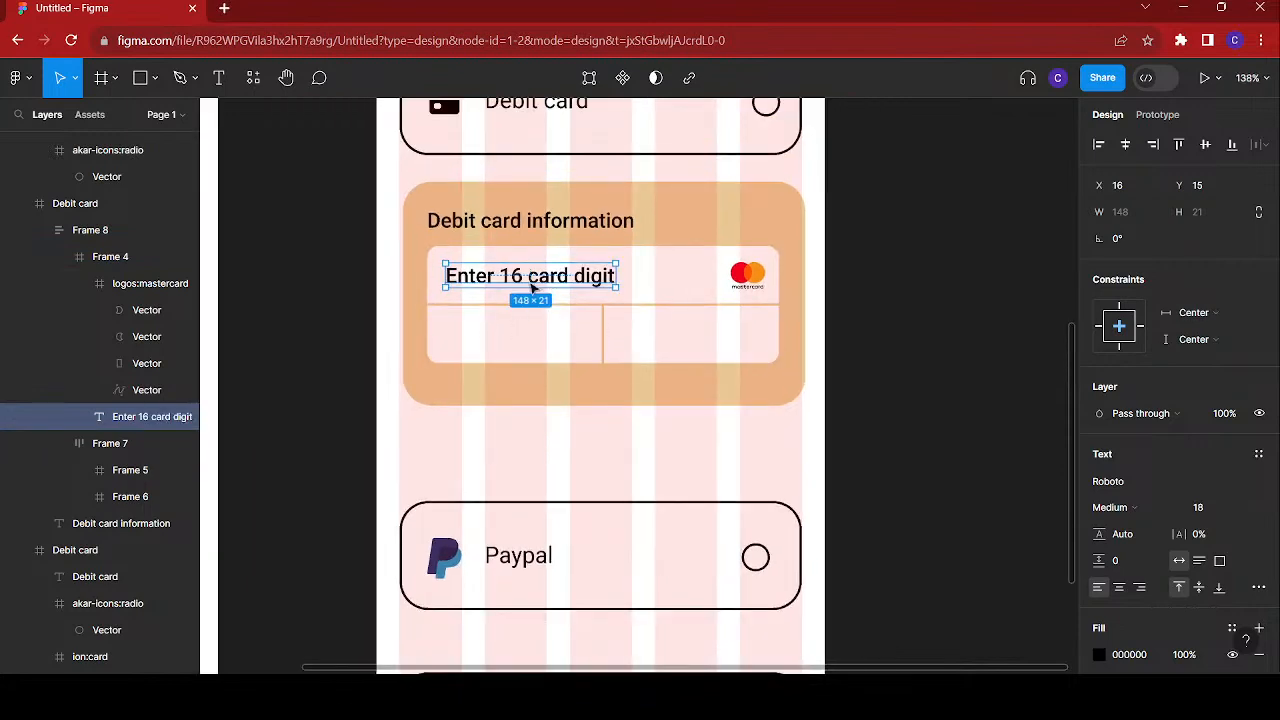
pyautogui.scroll(-3, 497, 331)
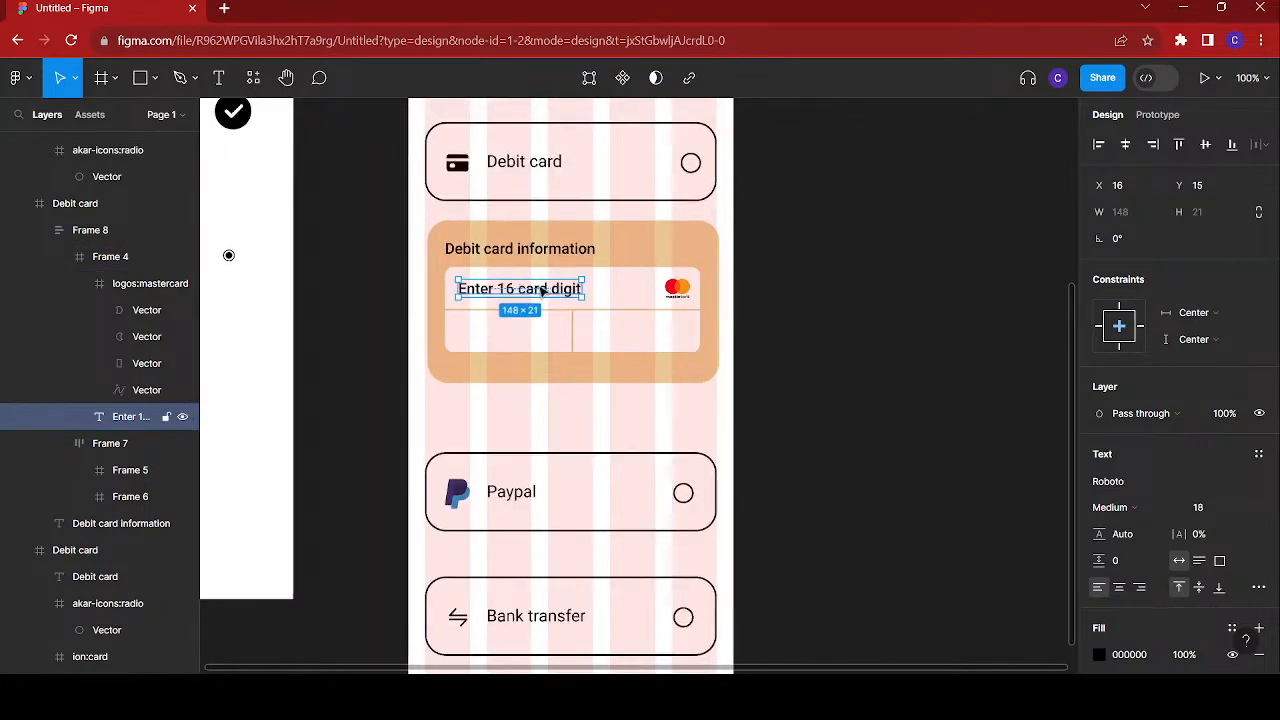
pyautogui.scroll(3, 543, 291)
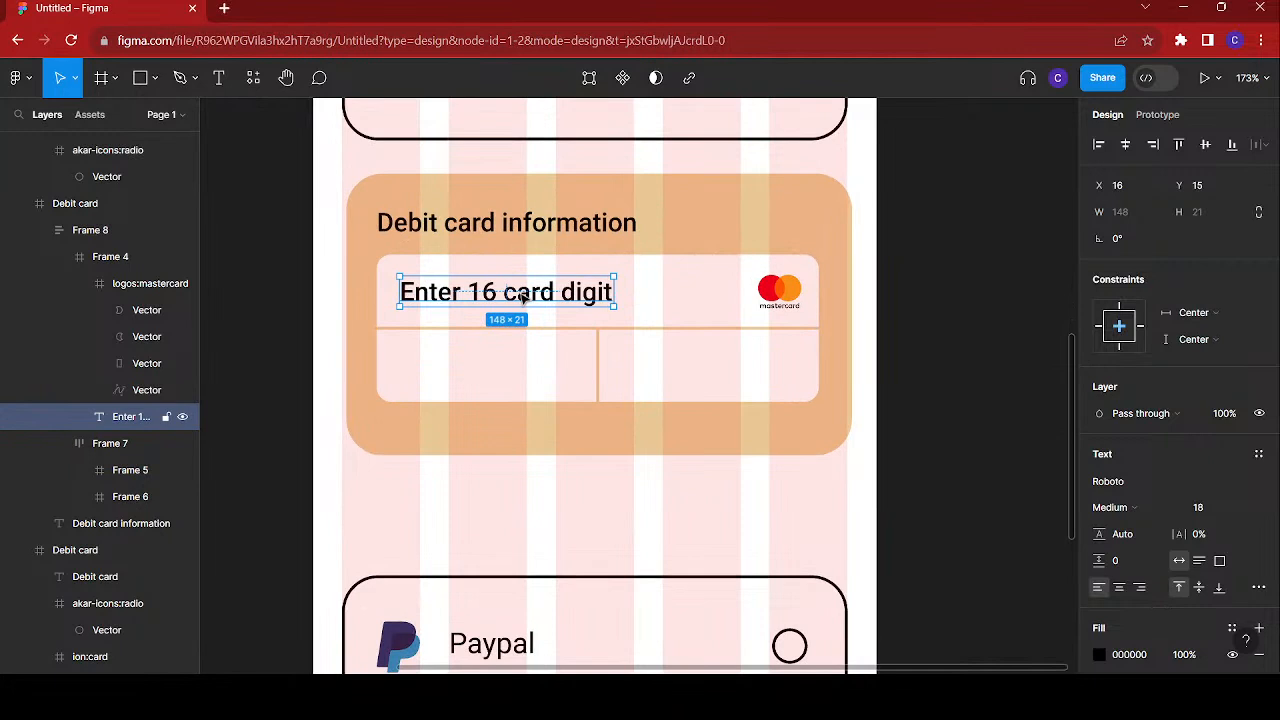
pyautogui.hotkey('ctrl', 'd')
pyautogui.moveTo(520, 297); pyautogui.dragTo(521, 370)
pyautogui.doubleClick(521, 366)
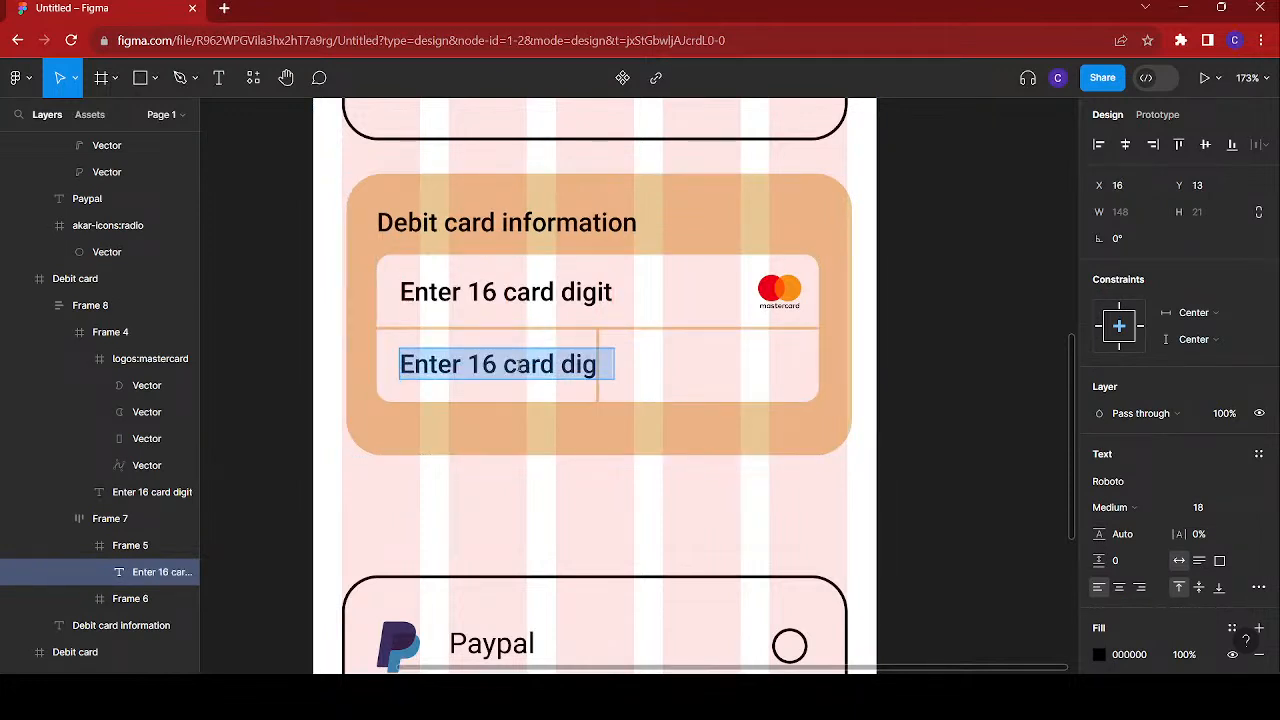
pyautogui.write('MM/YY')
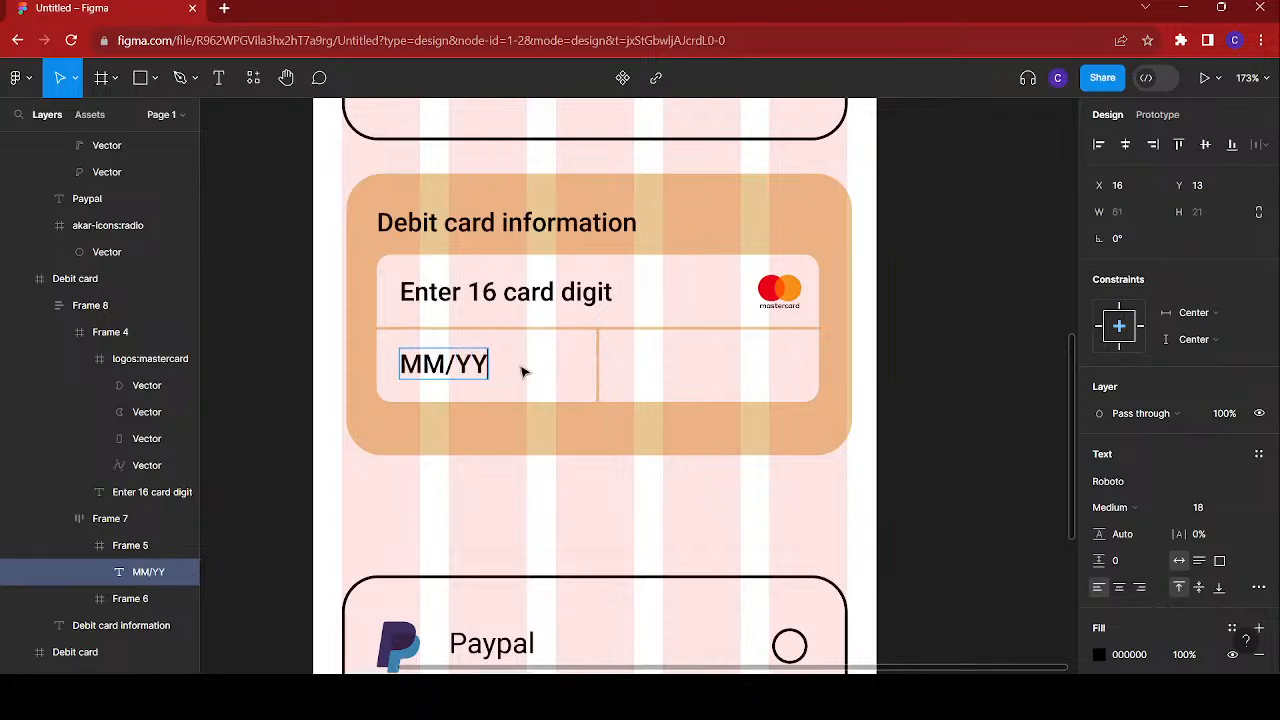
pyautogui.press('Escape')
# - Duplicate the "MM/YY" placeholder into the lower-right field at about X 21, Y 14 and change its text to "CVV"
pyautogui.hotkey('ctrl', 'd')
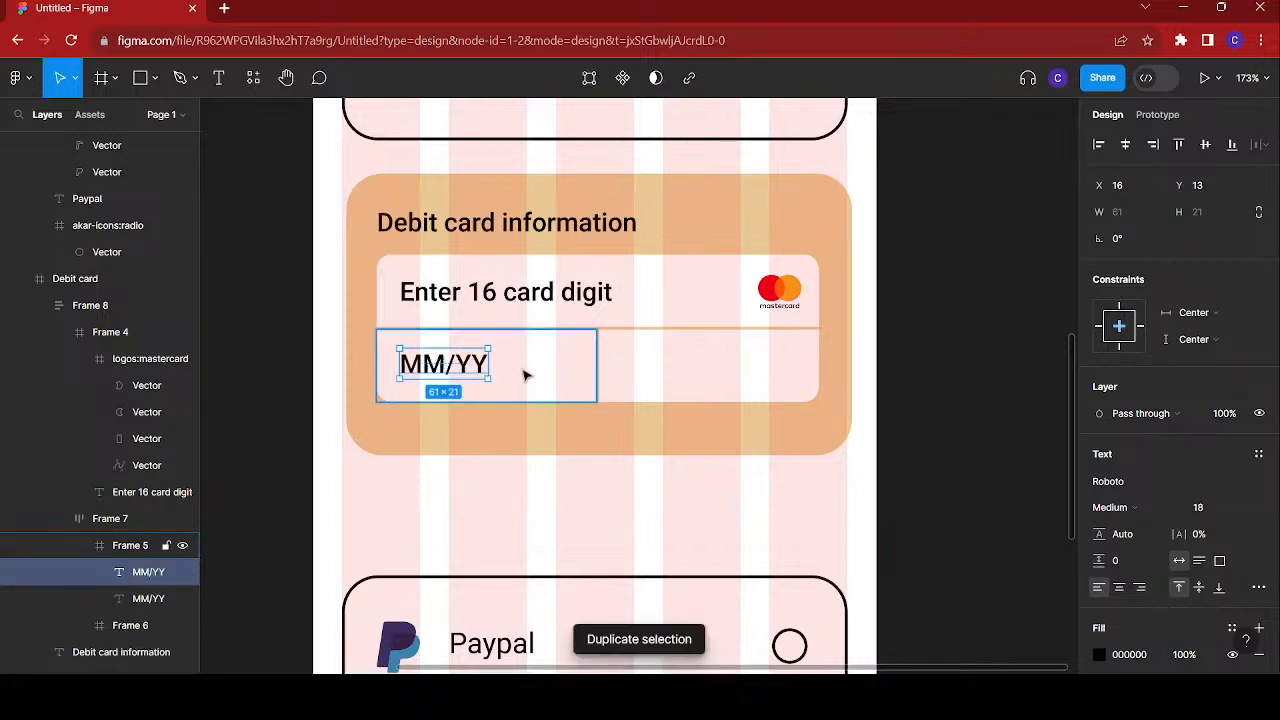
pyautogui.moveTo(470, 372); pyautogui.dragTo(700, 375)
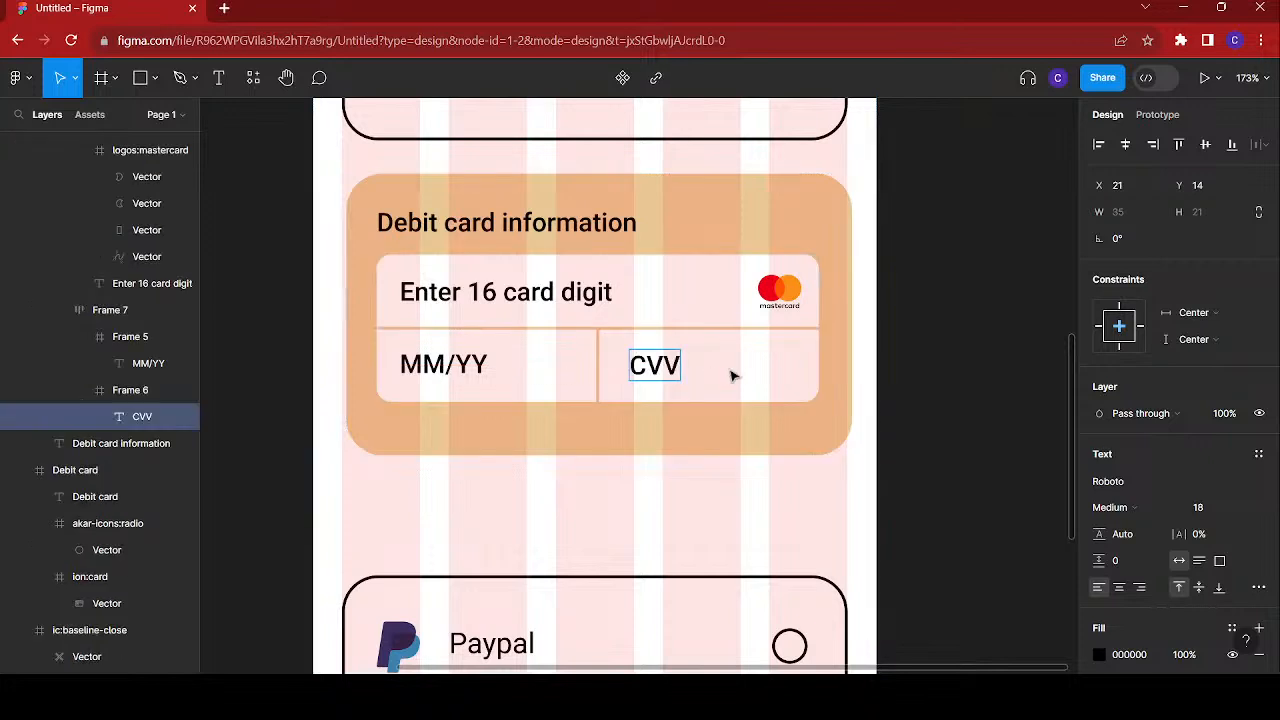
pyautogui.press('Escape')
# - Duplicate the card icon from the Debit card option into the right end of the CVV field, at about X 109, Y 11
pyautogui.scroll(-5, 743, 376)
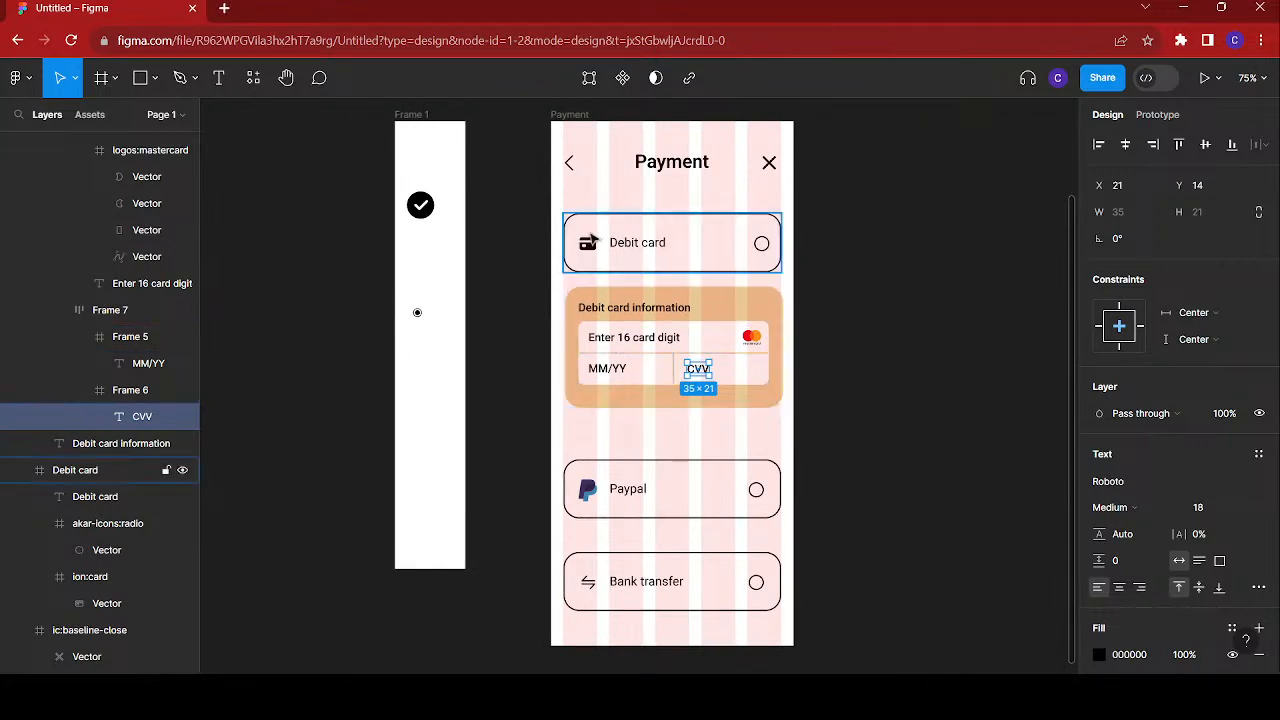
pyautogui.click(594, 250)
pyautogui.click(594, 250)
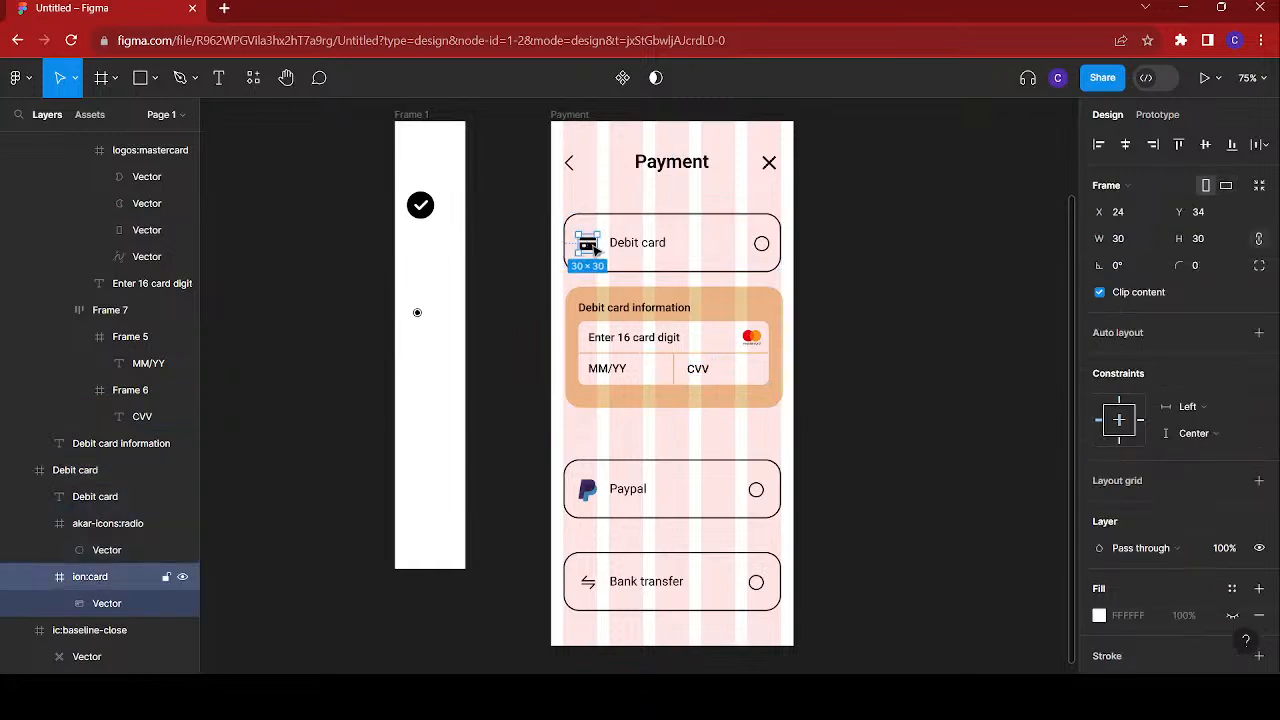
pyautogui.hotkey('ctrl', 'd')
pyautogui.moveTo(596, 252); pyautogui.dragTo(759, 373)
pyautogui.scroll(6, 758, 375)
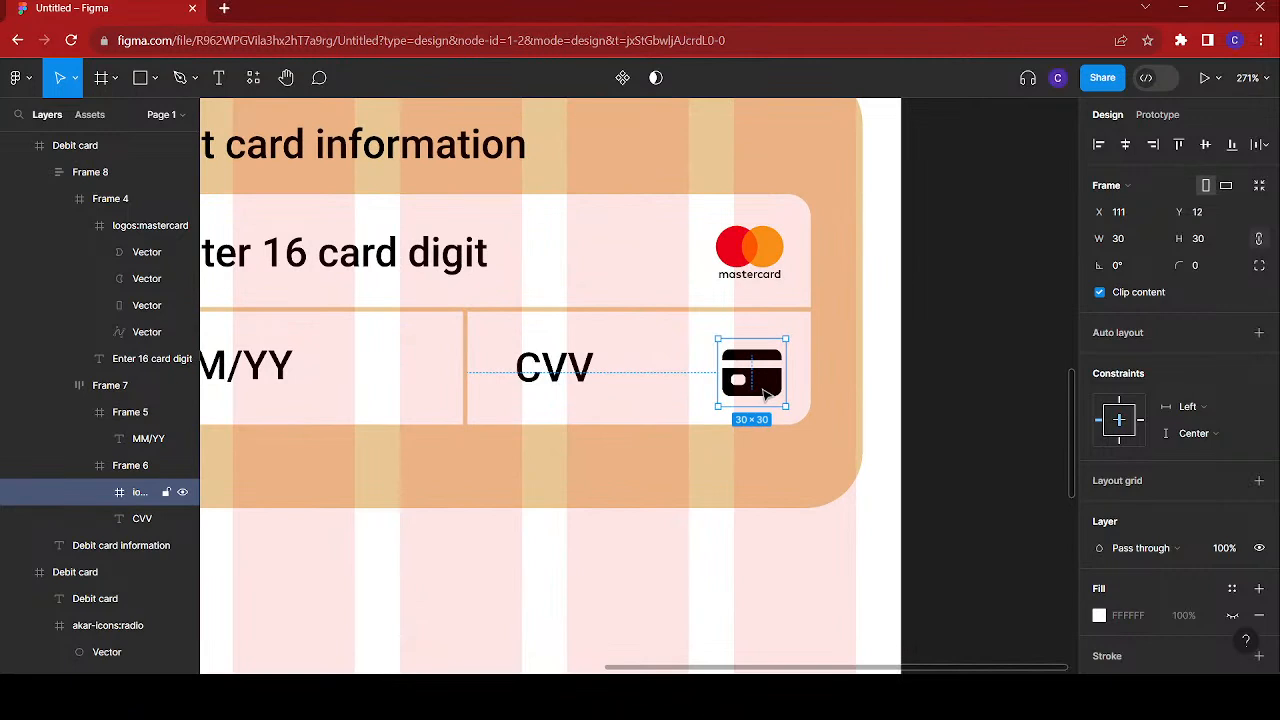
pyautogui.moveTo(766, 395); pyautogui.dragTo(761, 393)
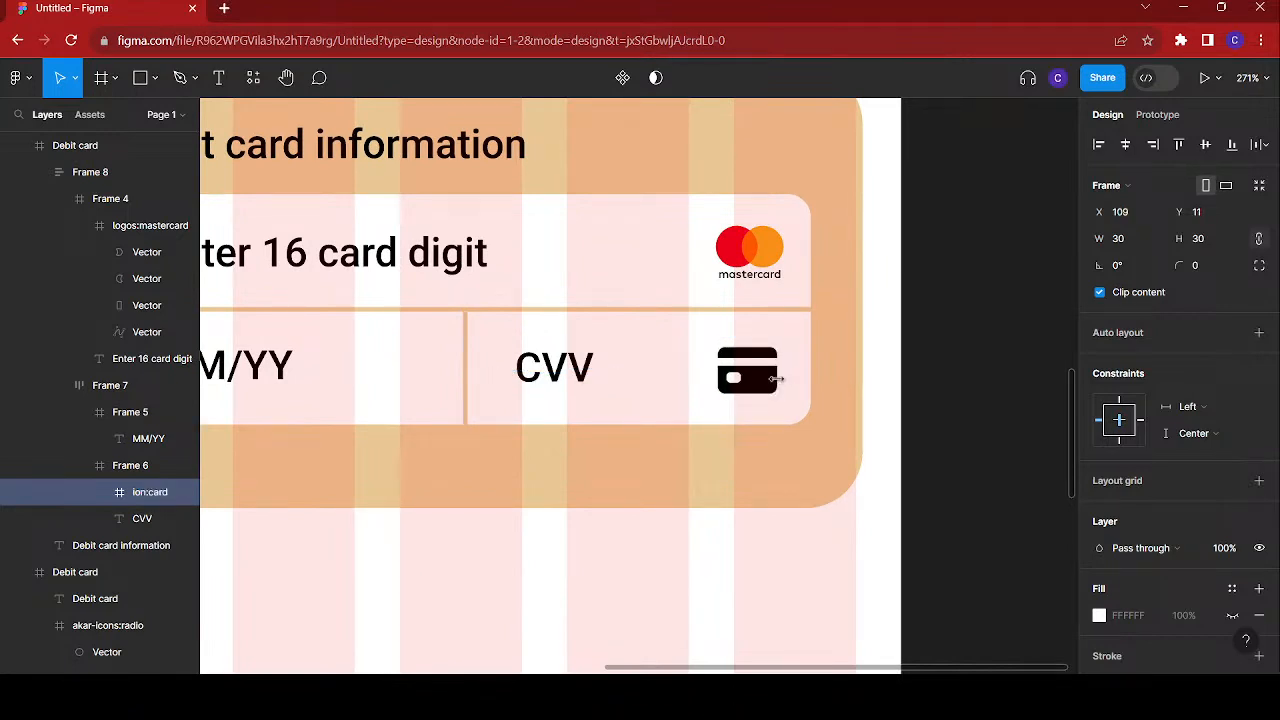
# - Align the card icon in the CVV field horizontally with the Mastercard logo above it, at X 110
pyautogui.keyDown('shift'); pyautogui.click(770, 262); pyautogui.keyUp('shift')
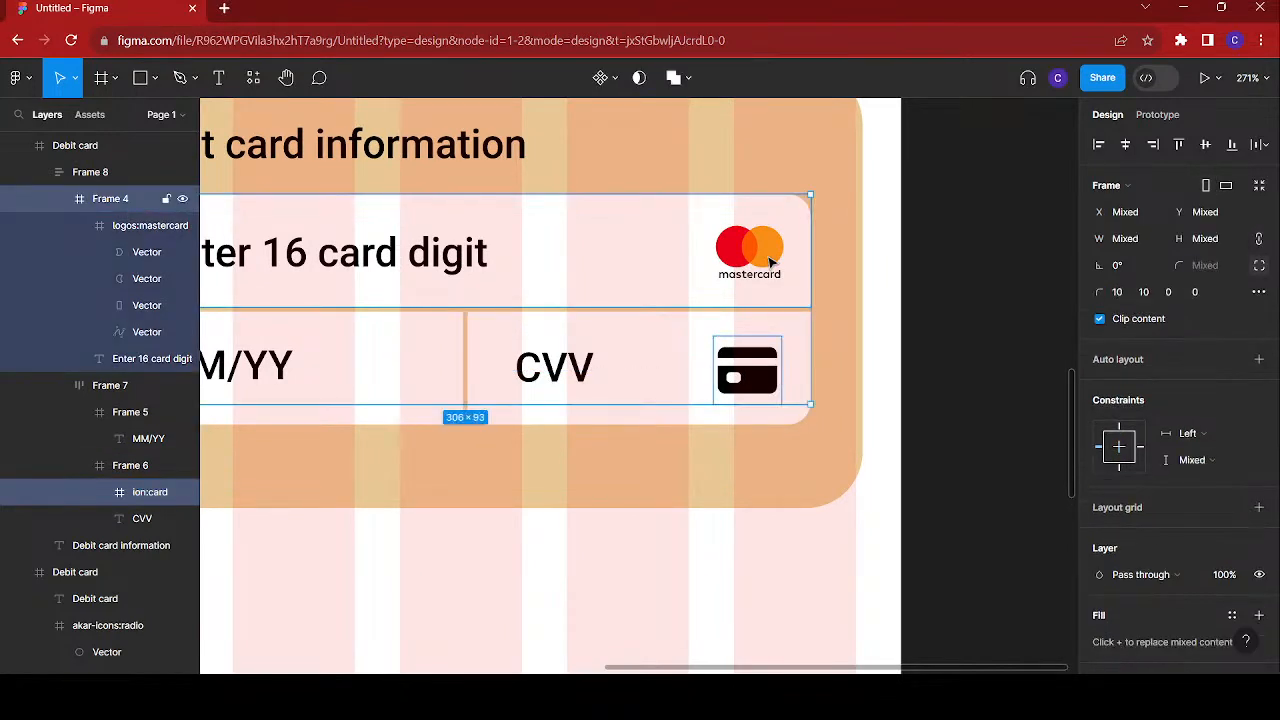
pyautogui.keyDown('ctrl'); pyautogui.keyDown('shift'); pyautogui.click(770, 262); pyautogui.keyUp('shift'); pyautogui.keyUp('ctrl')
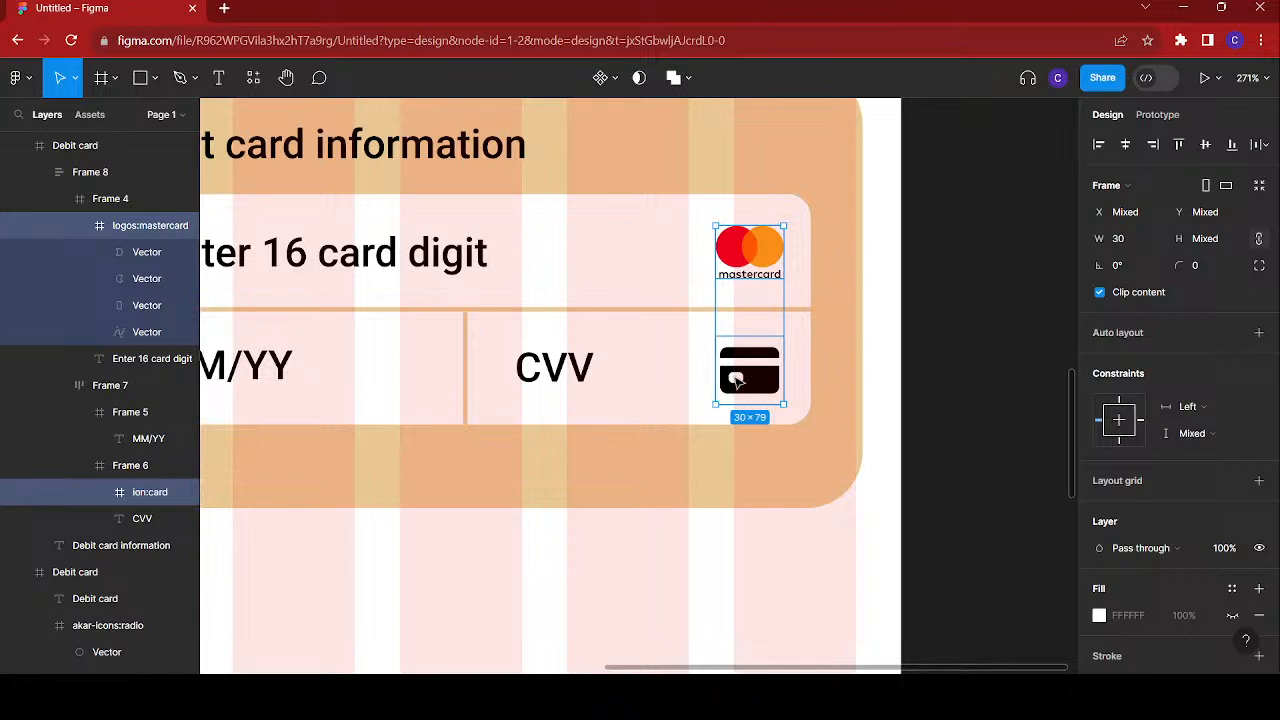
pyautogui.click(752, 378)
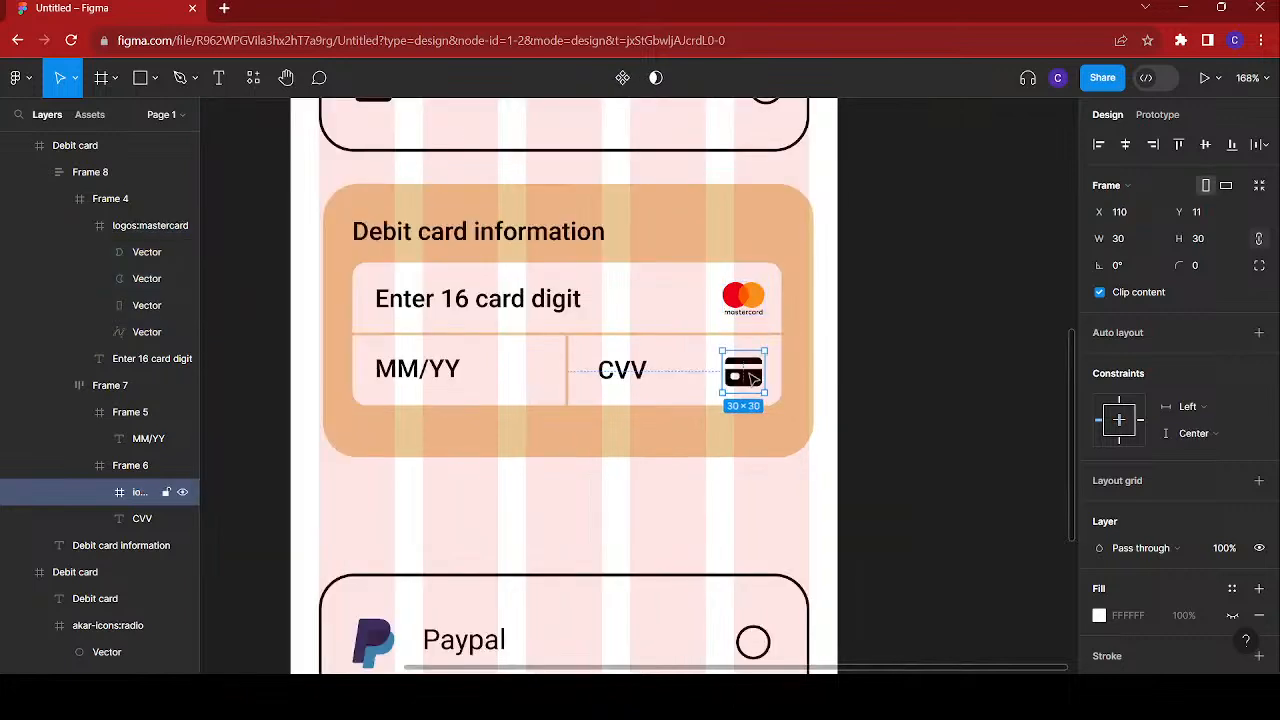
# - Set the color opacity of the "Enter 16 card digit", "MM/YY" and "CVV" placeholders and the CVV field's card icon to 50%
pyautogui.scroll(-2, 762, 377)
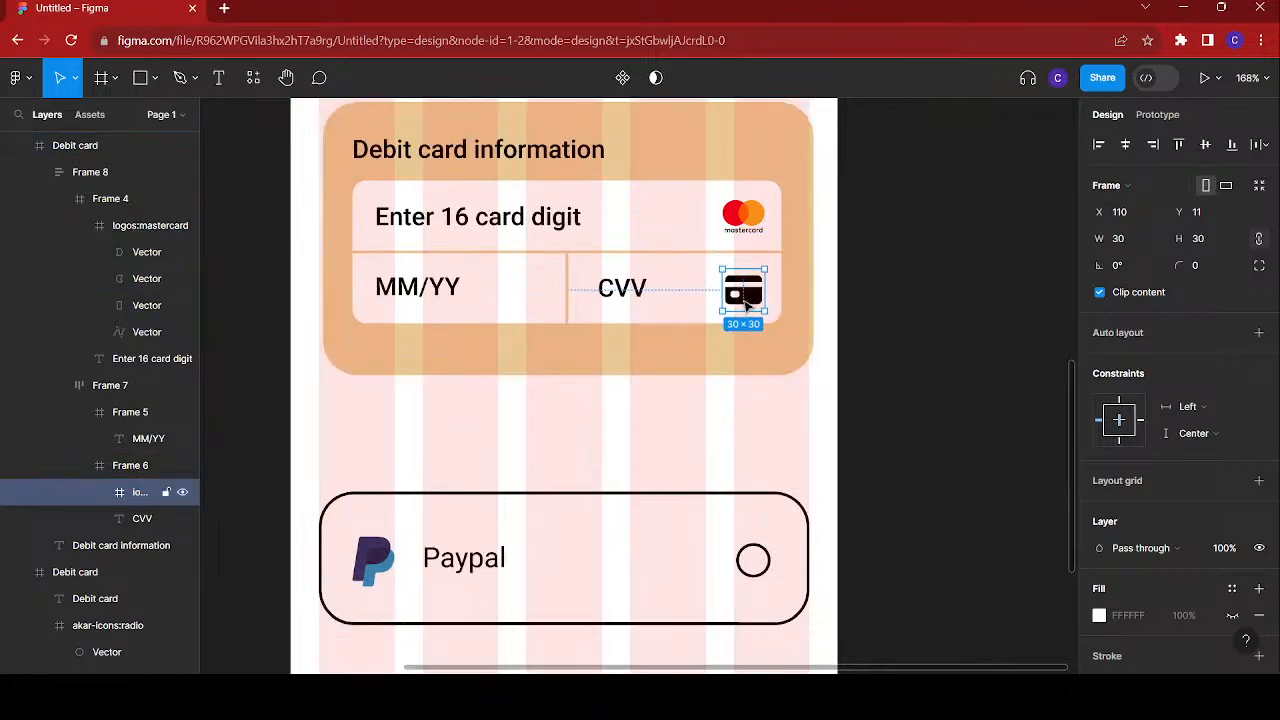
pyautogui.keyDown('shift'); pyautogui.click(455, 310); pyautogui.keyUp('shift')
pyautogui.keyDown('shift'); pyautogui.click(496, 222); pyautogui.keyUp('shift')
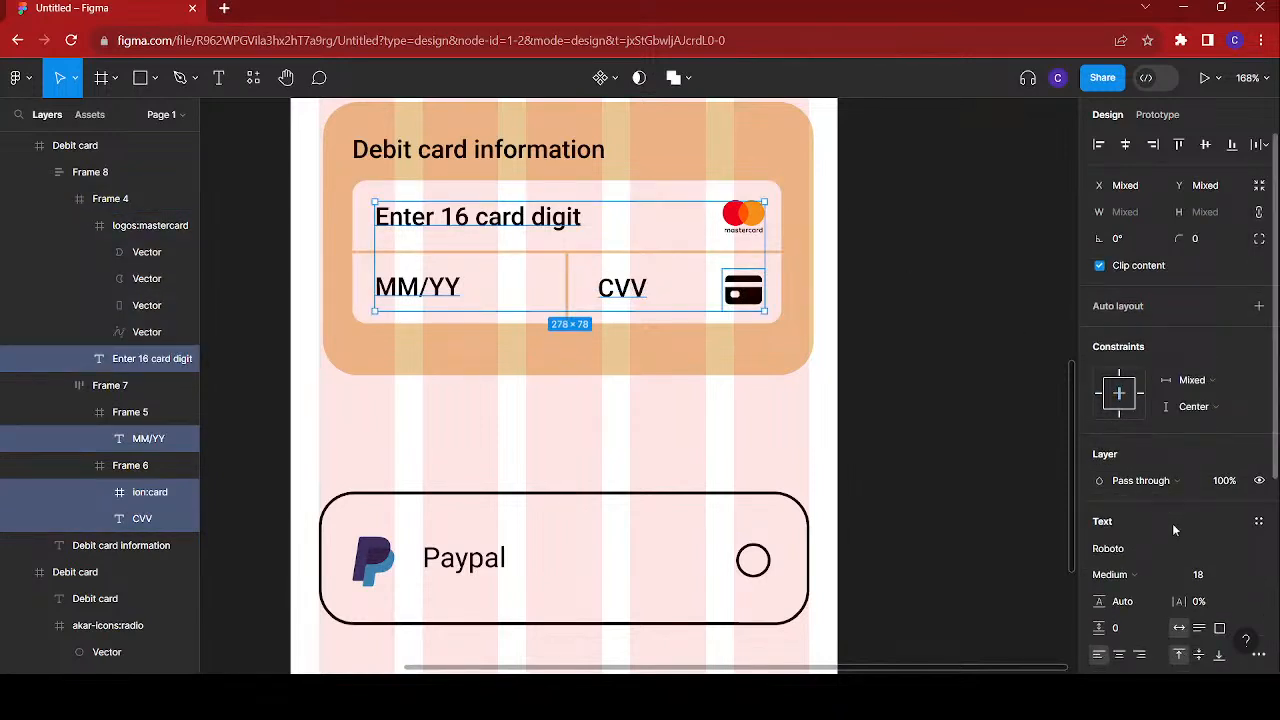
pyautogui.scroll(-3, 1172, 524)
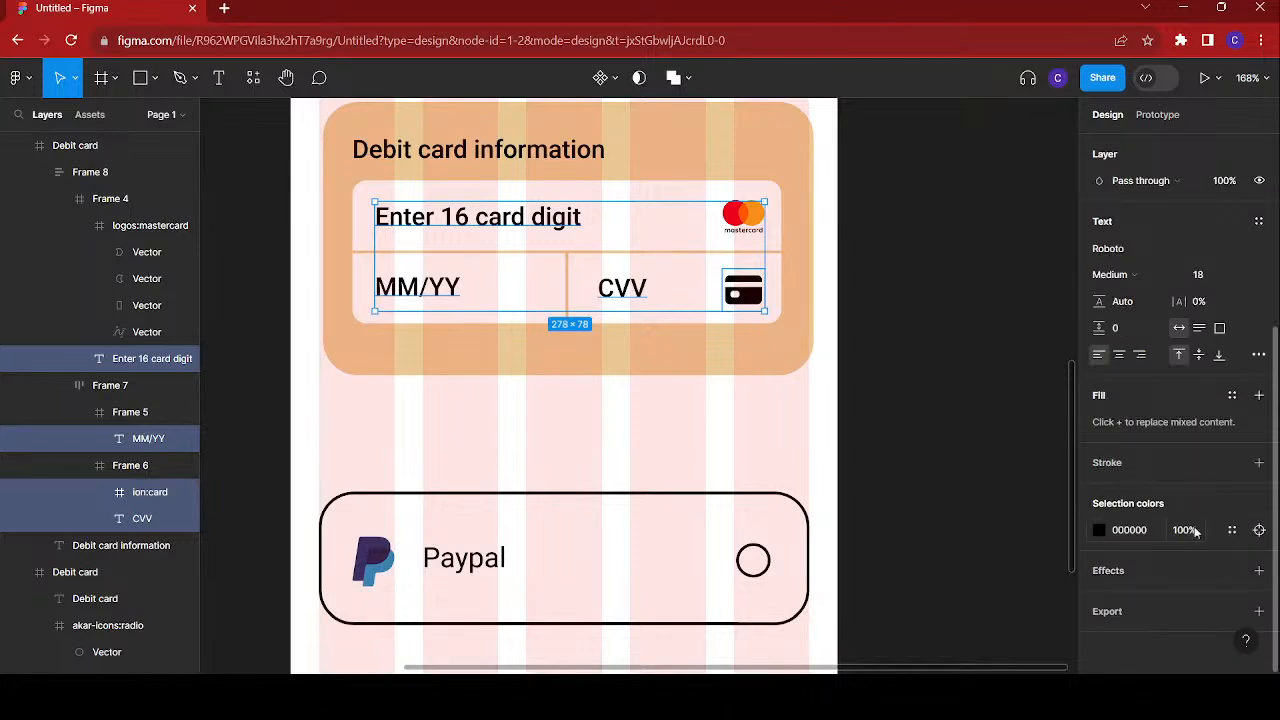
pyautogui.click(1195, 531)
pyautogui.write('5')
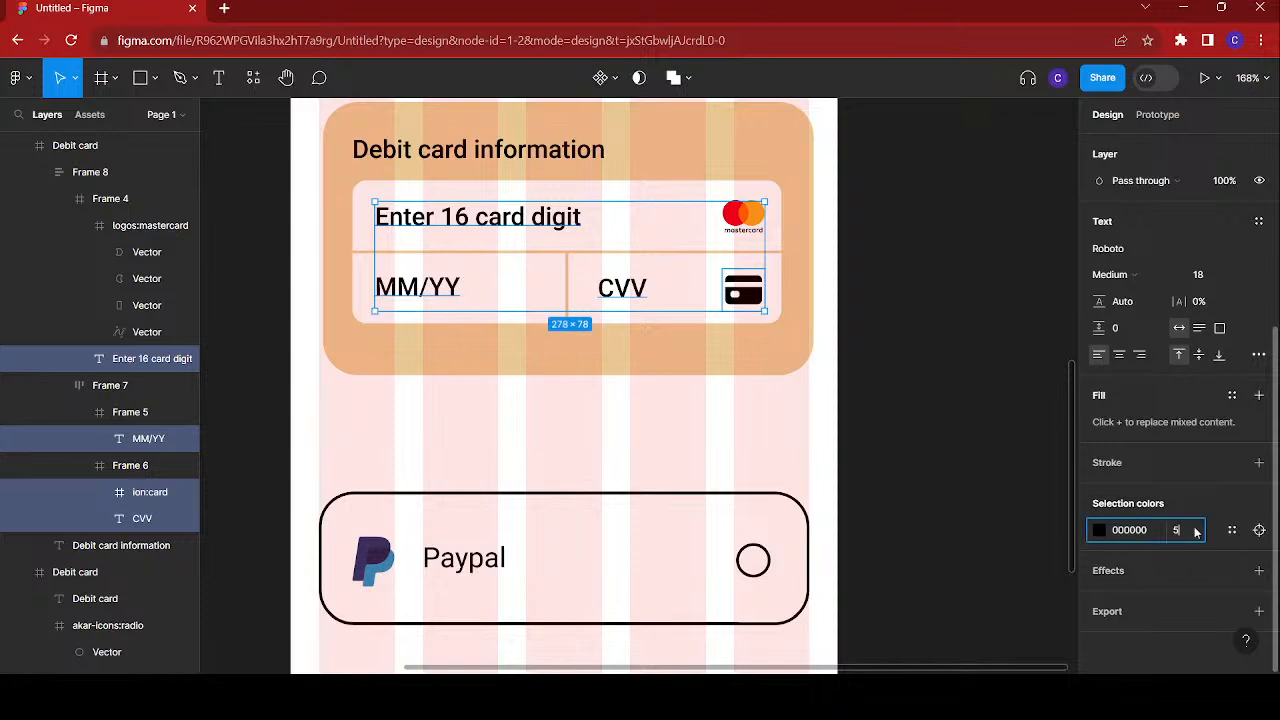
pyautogui.write('0')
pyautogui.press('Return')
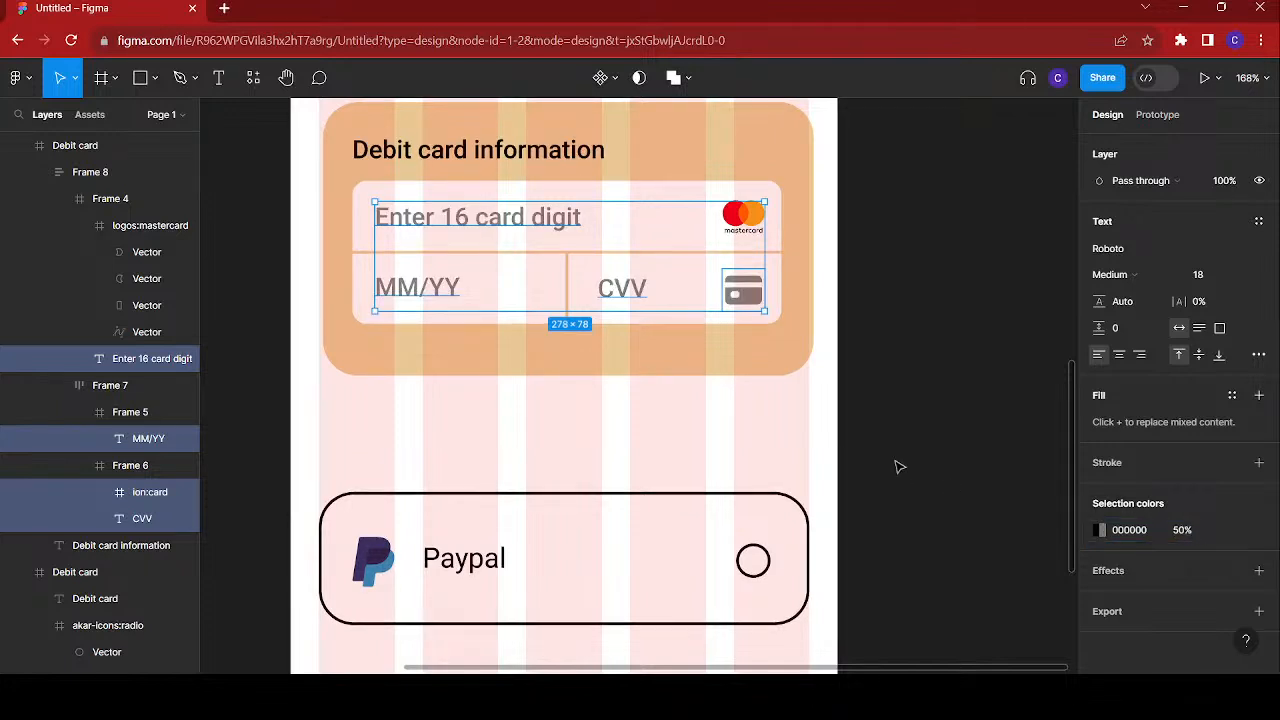
pyautogui.click(797, 397)
# - Space the Debit card, Debit card information, Paypal and Bank transfer boxes evenly with a vertical gap of 23
pyautogui.scroll(-5, 797, 397)
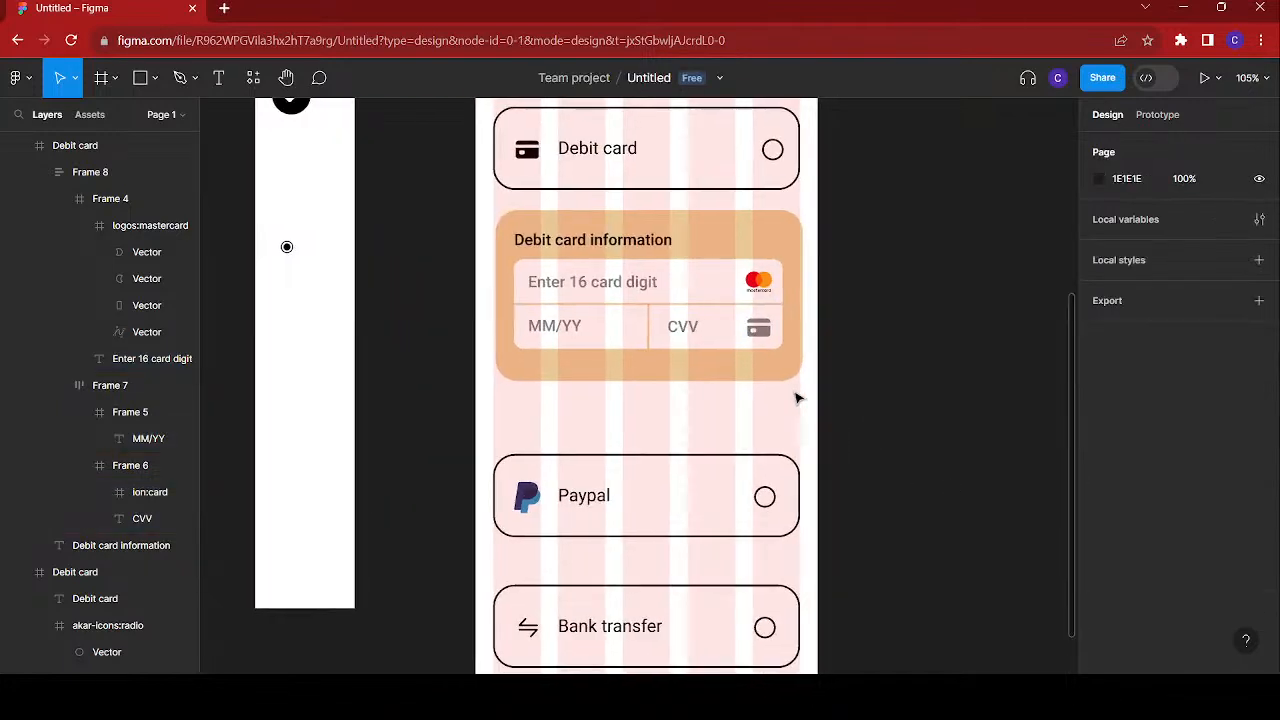
pyautogui.hscroll(2, 797, 397)
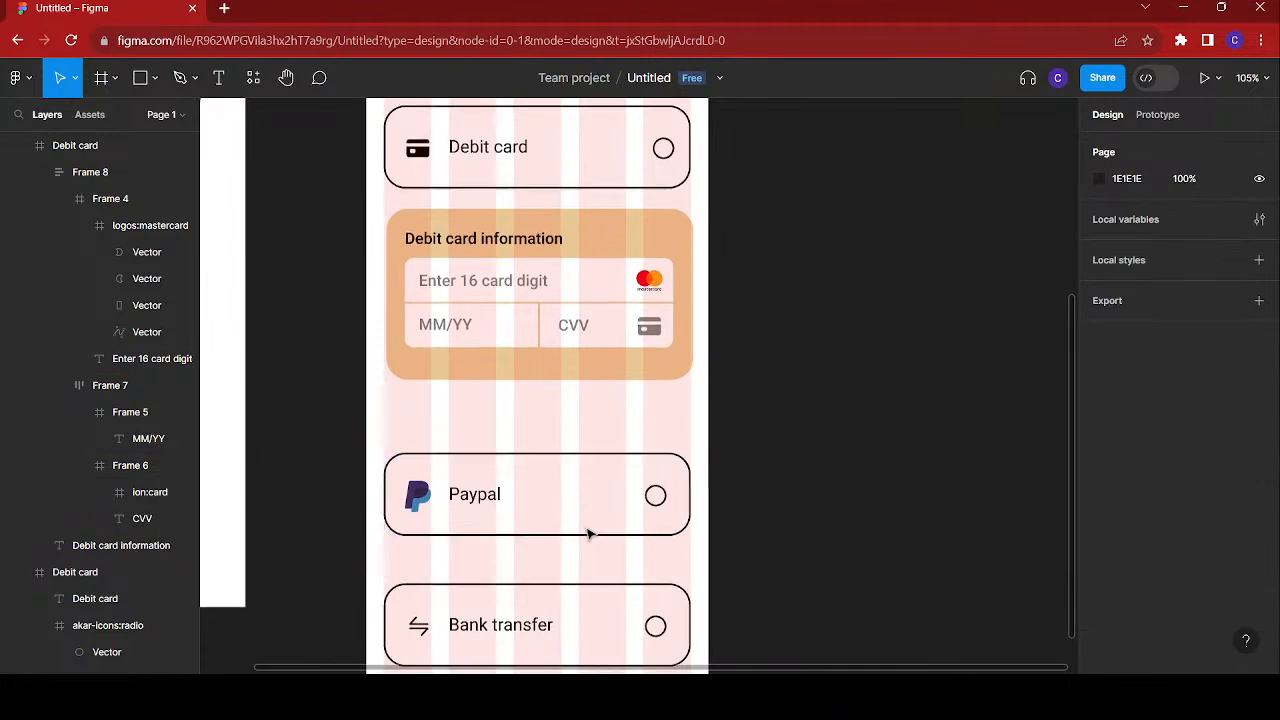
pyautogui.scroll(-2, 588, 534)
pyautogui.scroll(3, 586, 389)
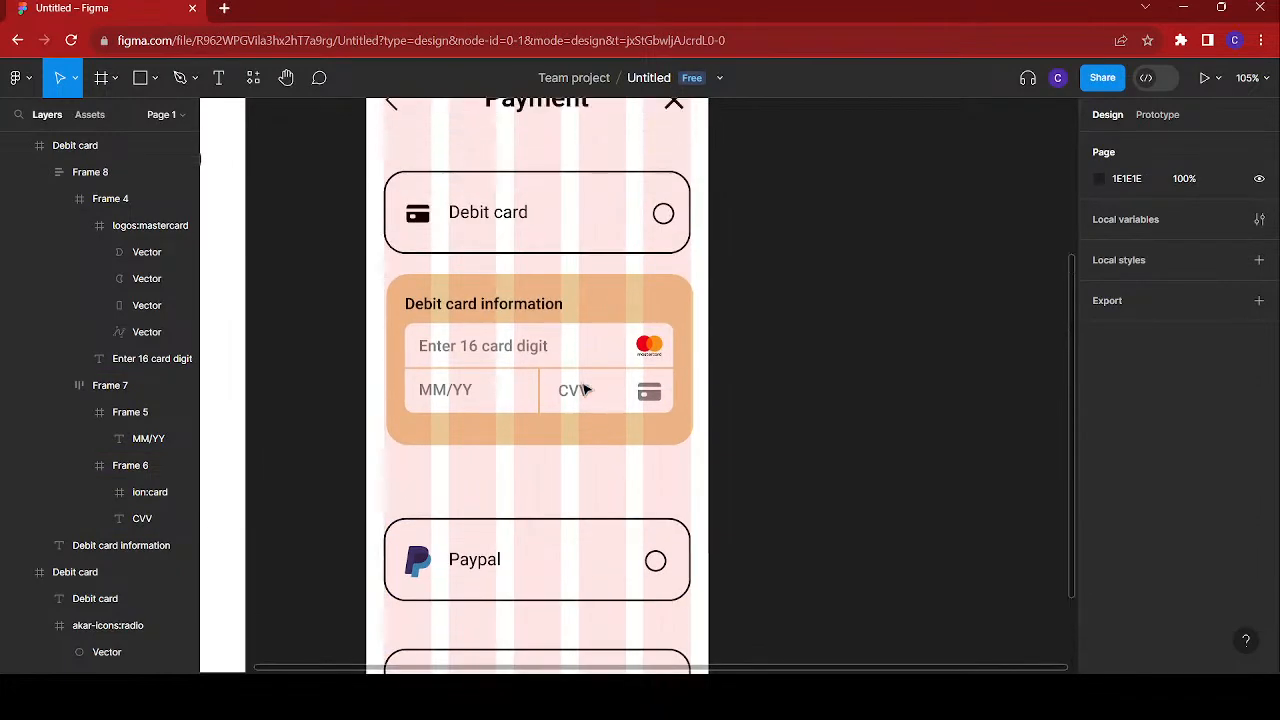
pyautogui.click(593, 306)
pyautogui.keyDown('shift'); pyautogui.click(604, 234); pyautogui.keyUp('shift')
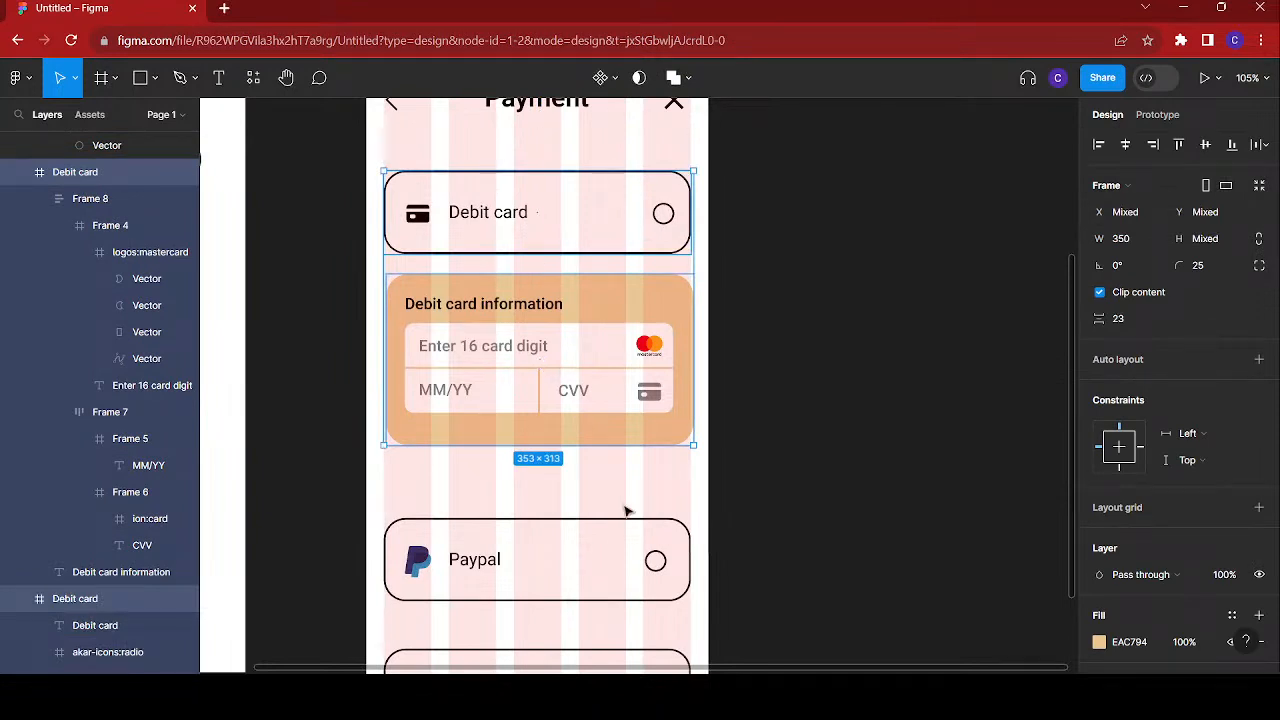
pyautogui.keyDown('shift'); pyautogui.click(602, 562); pyautogui.keyUp('shift')
pyautogui.scroll(-3, 601, 561)
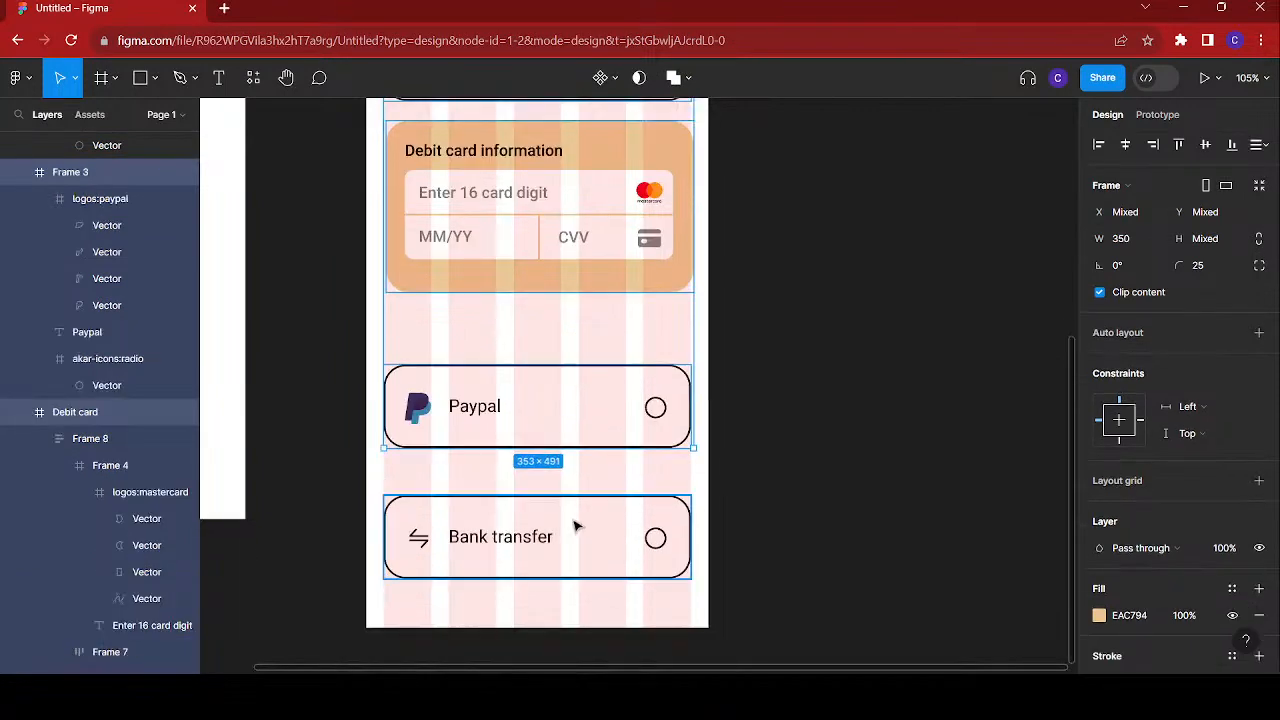
pyautogui.keyDown('shift'); pyautogui.click(576, 528); pyautogui.keyUp('shift')
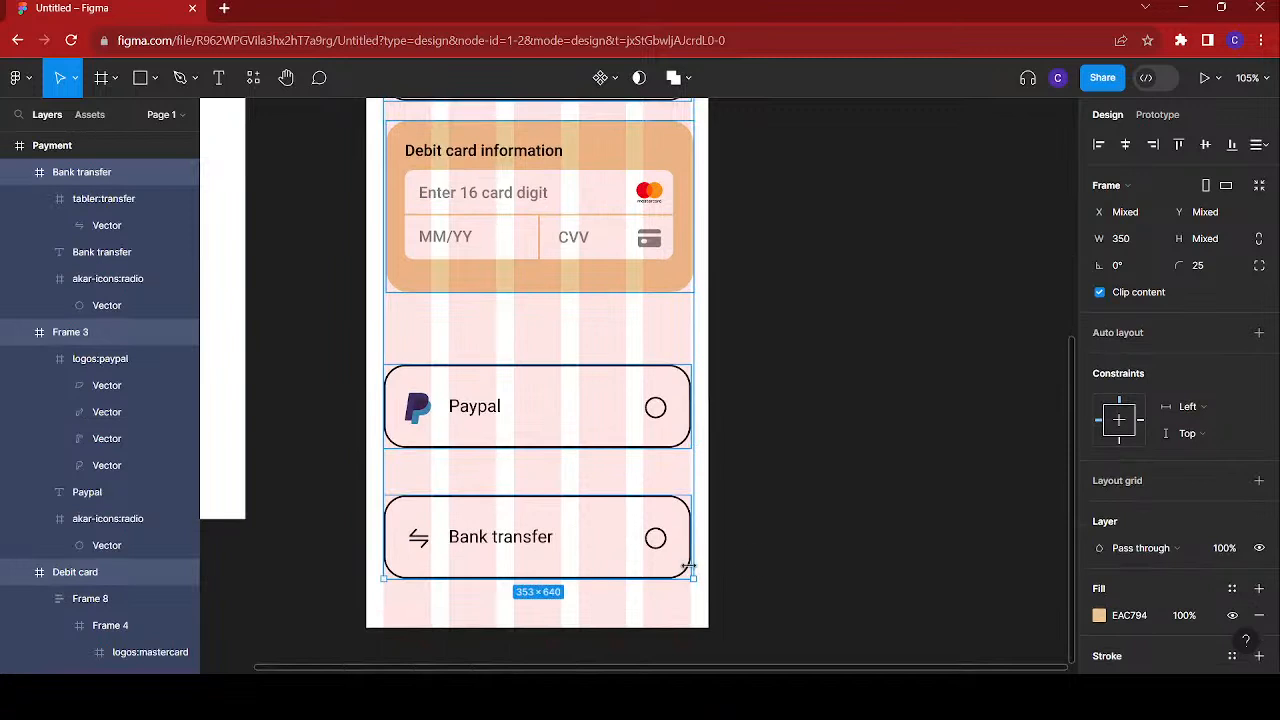
pyautogui.hotkey('ctrl', 'alt', 'shift', 't')
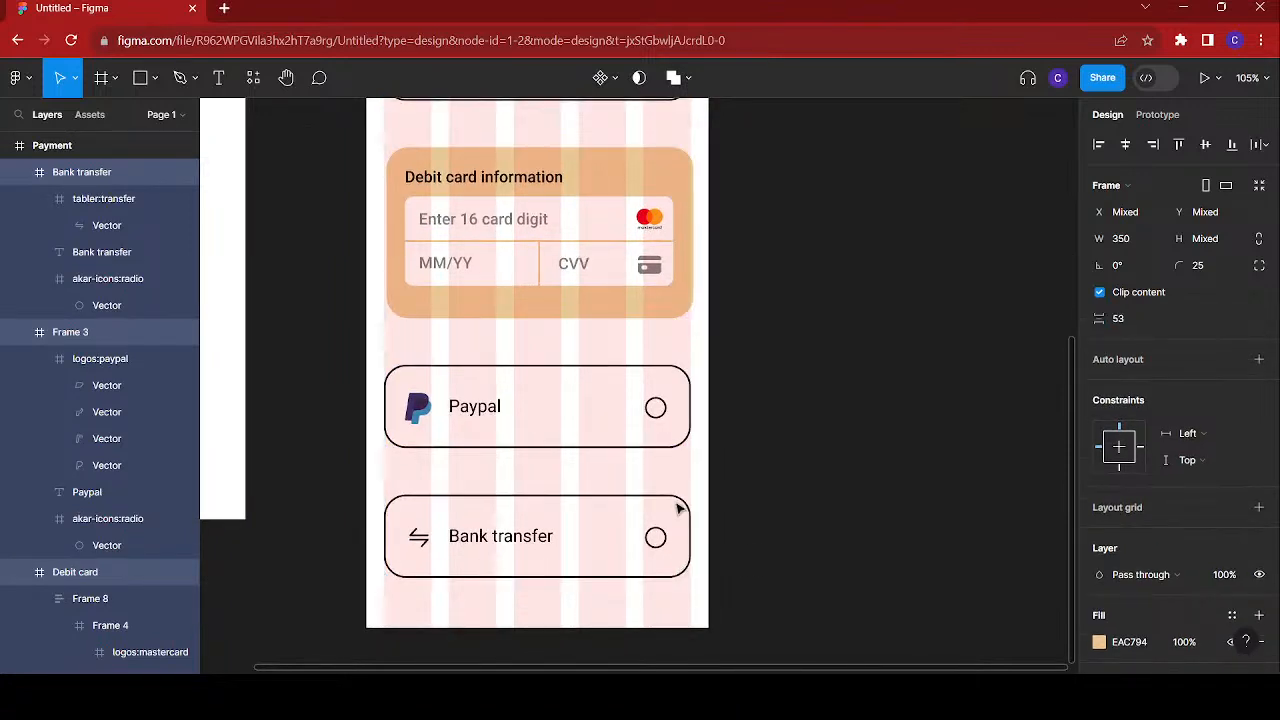
pyautogui.click(1132, 326)
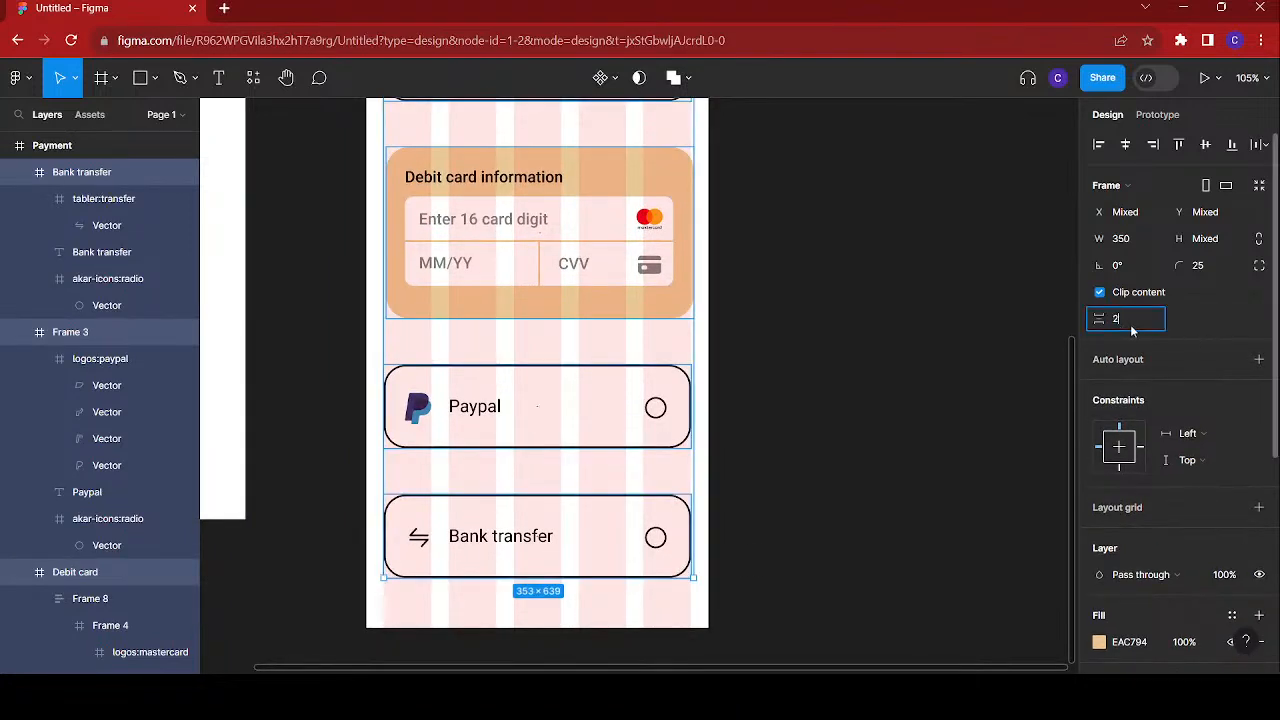
pyautogui.press('Return')
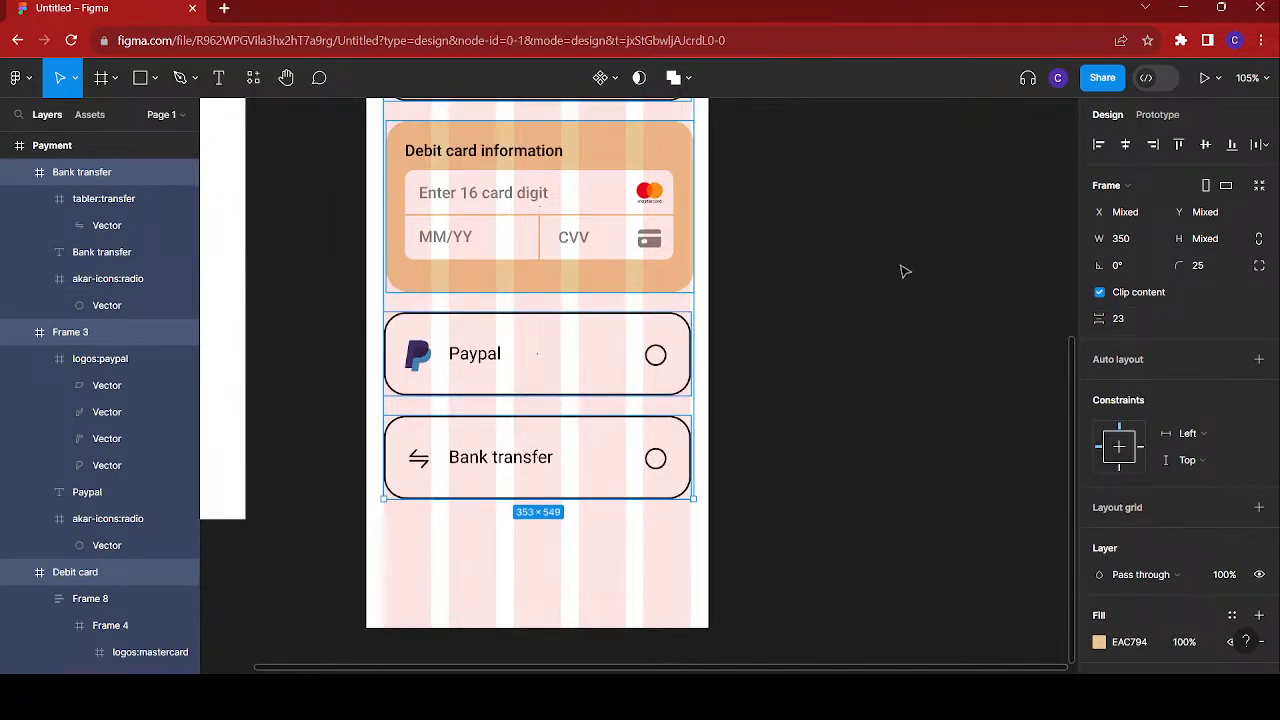
pyautogui.click(765, 298)
# - Recolor the back arrow and close icon in the Payment header to EB001B, sampled from the red swatch above the frames
pyautogui.scroll(3, 537, 235)
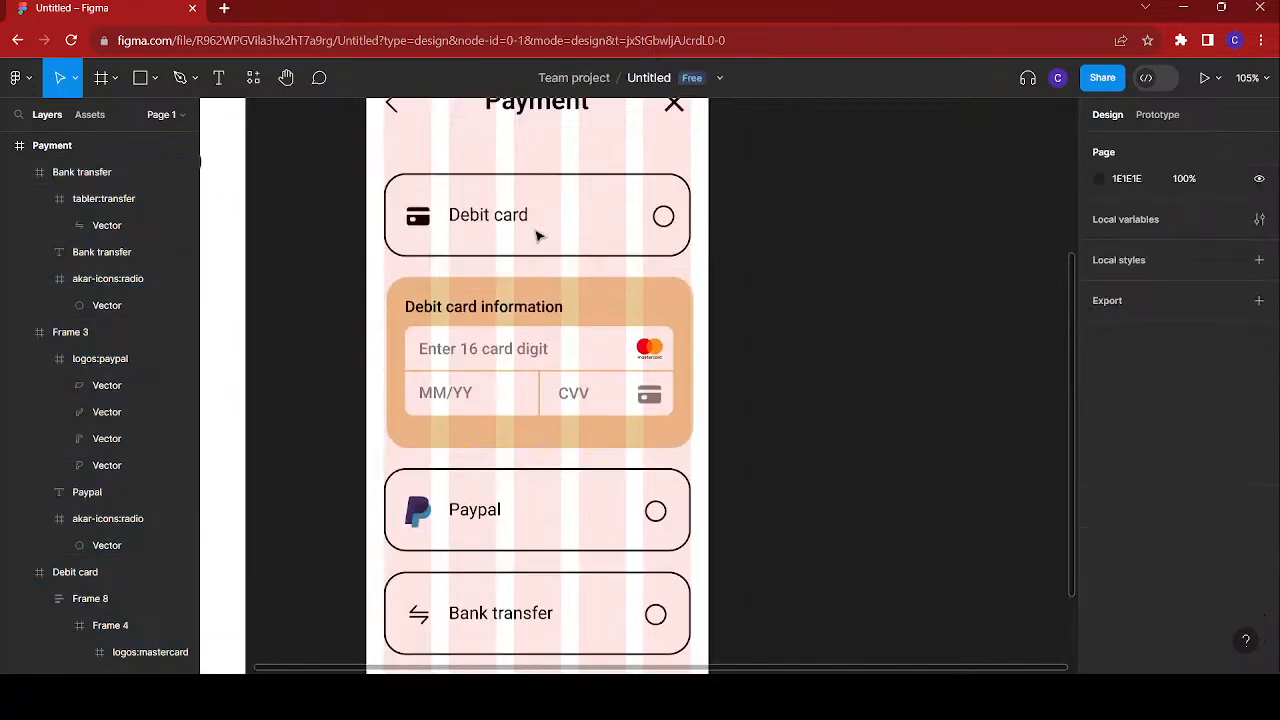
pyautogui.keyDown('ctrl'); pyautogui.scroll(-4, 545, 260); pyautogui.keyUp('ctrl')
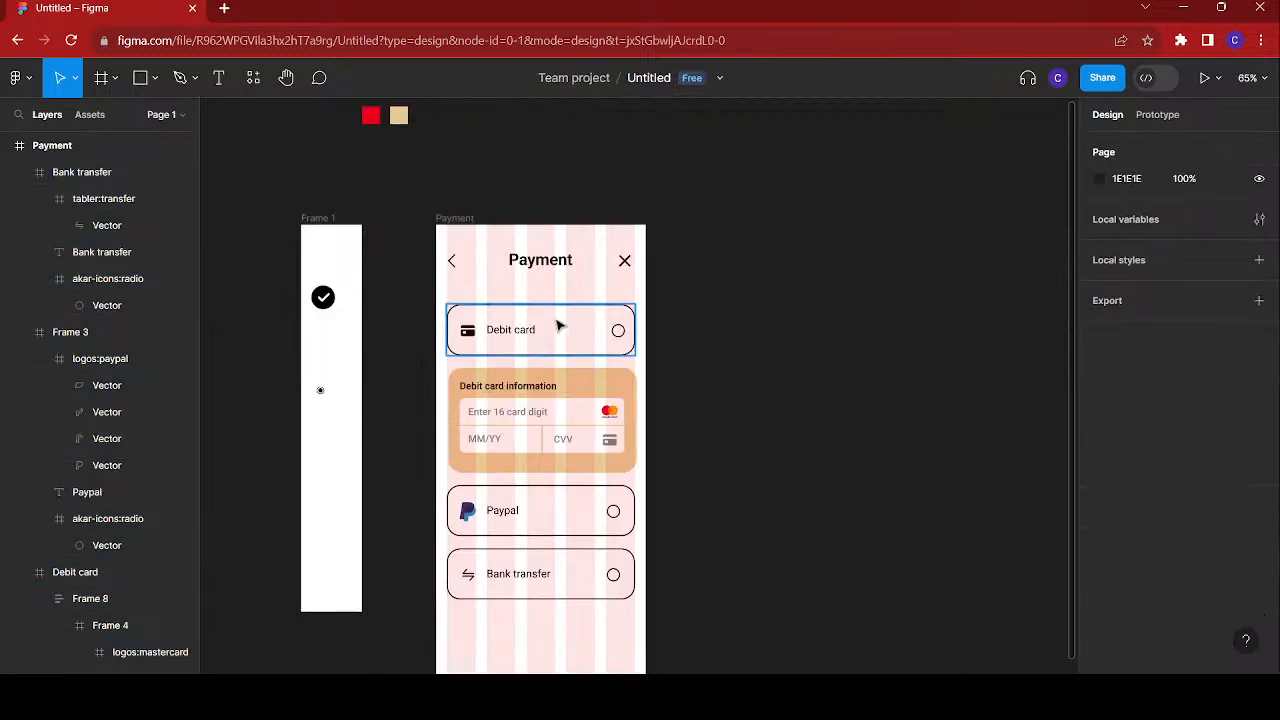
pyautogui.click(452, 261)
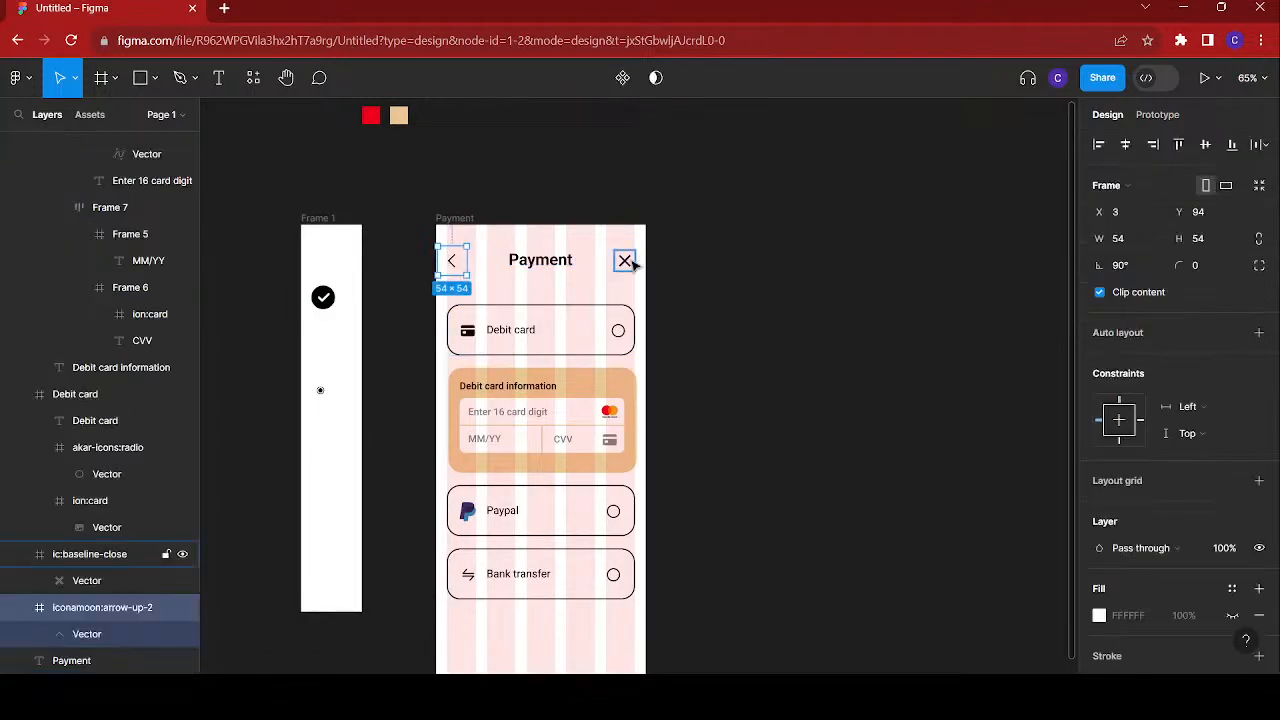
pyautogui.keyDown('shift'); pyautogui.click(624, 260); pyautogui.keyUp('shift')
pyautogui.scroll(-3, 1126, 545)
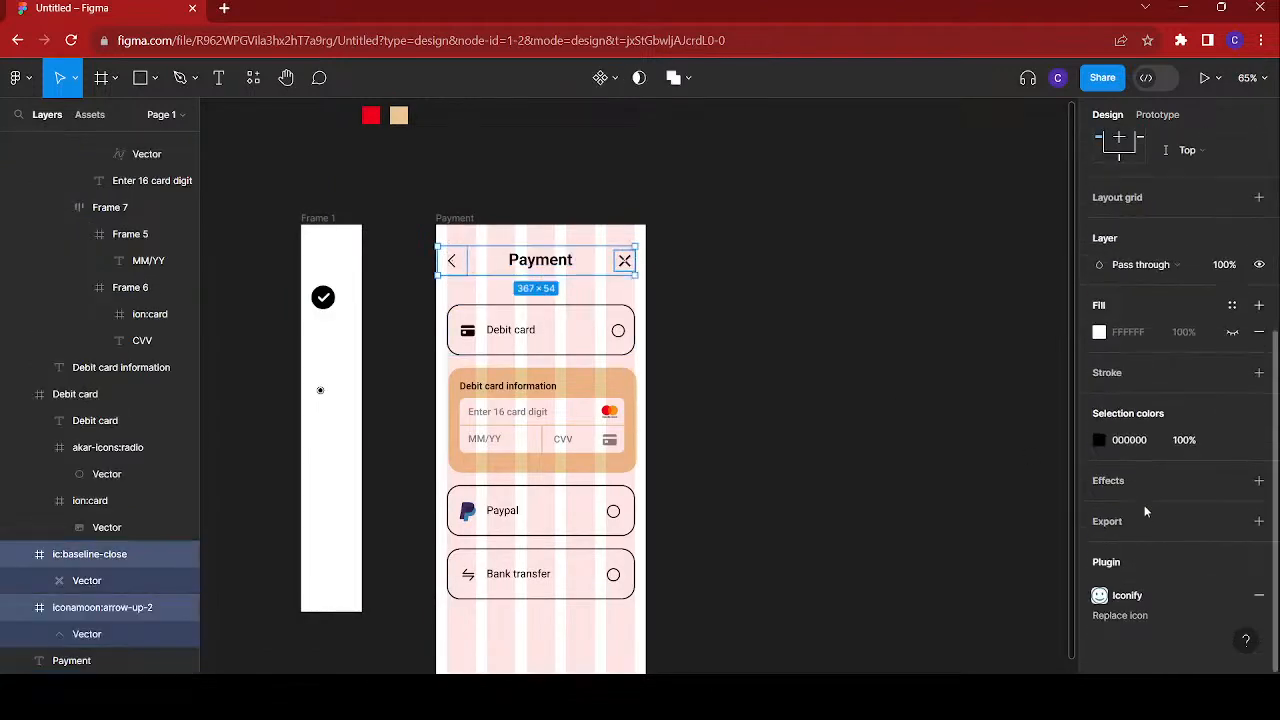
pyautogui.click(1101, 441)
pyautogui.click(902, 475)
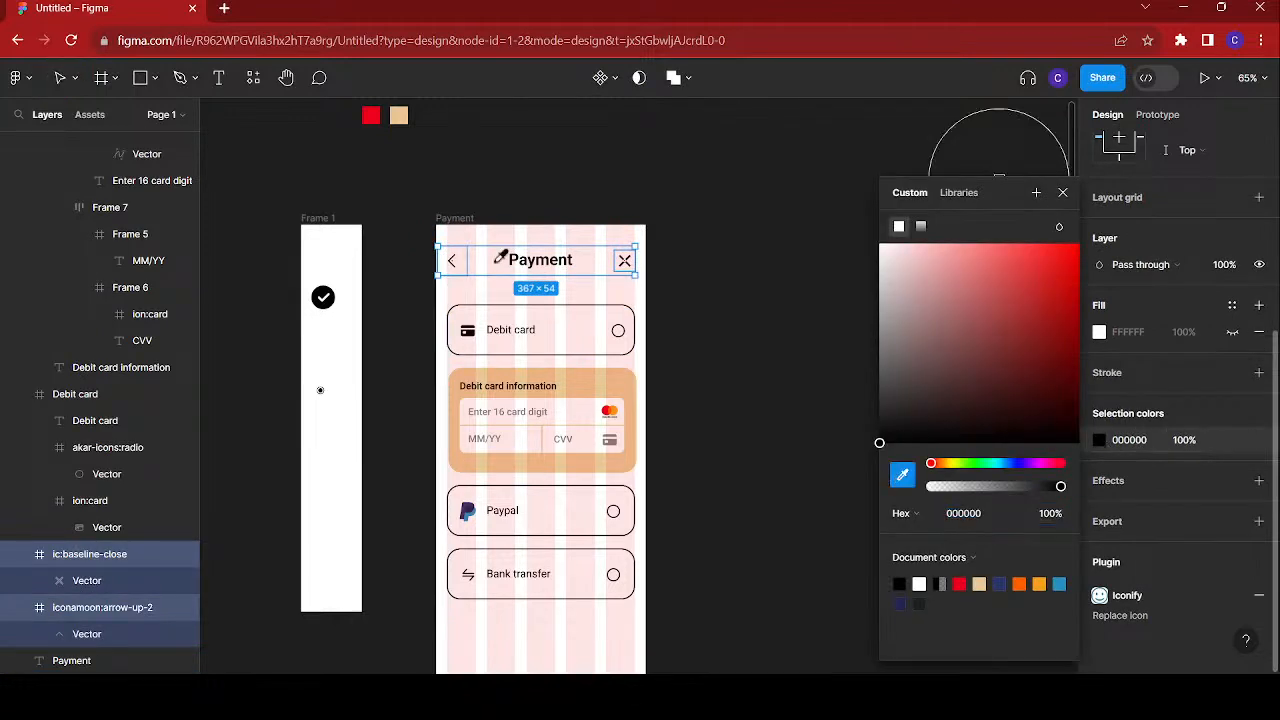
pyautogui.click(372, 116)
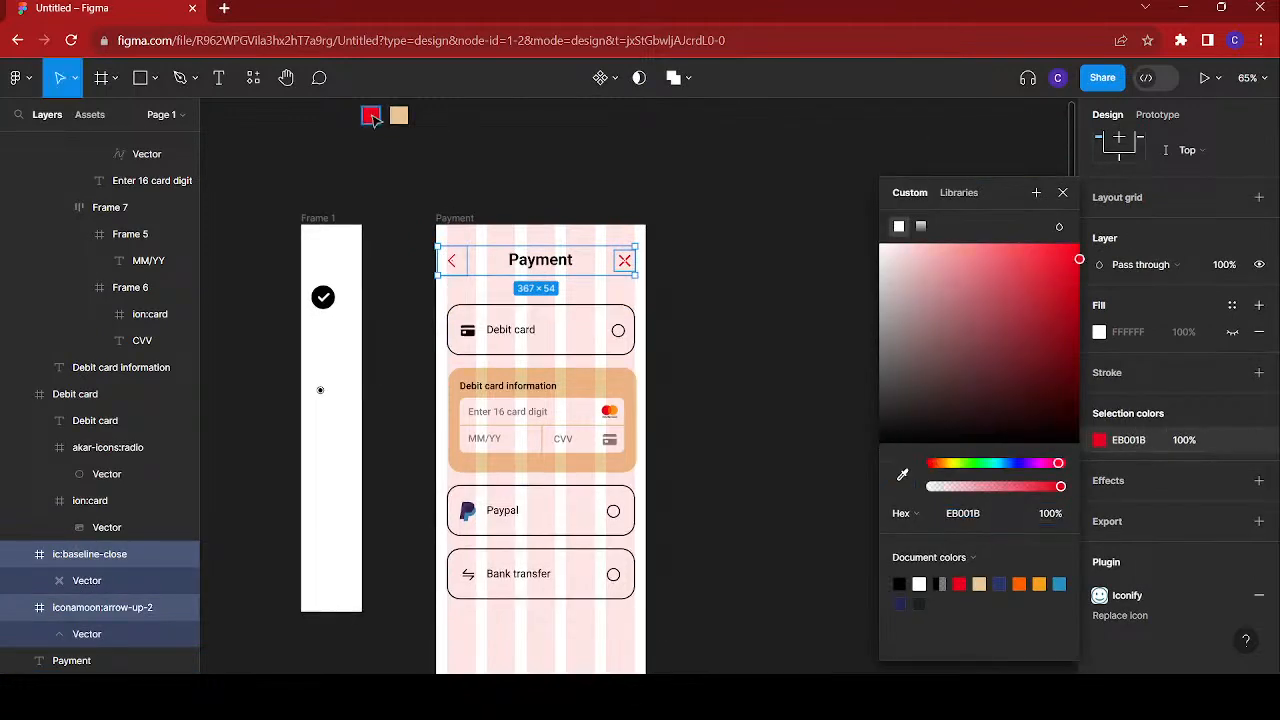
pyautogui.click(1064, 195)
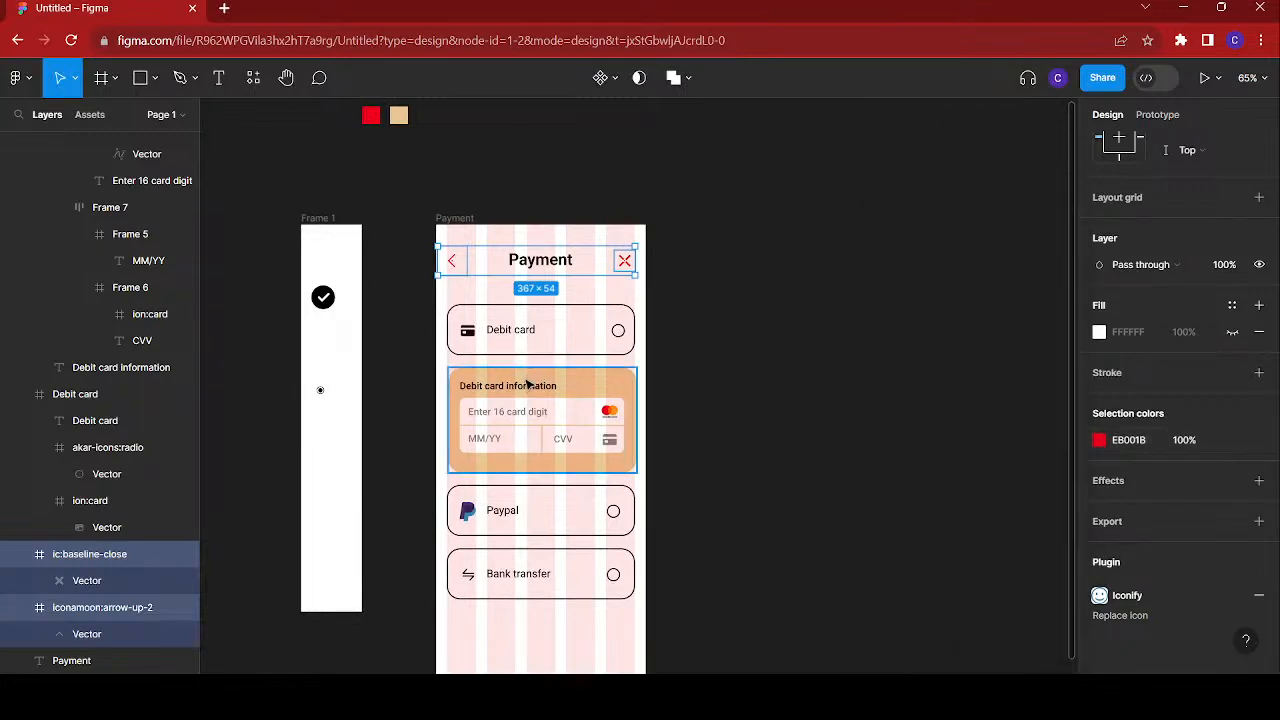
# - Change the stroke color of the Debit card option box to the red document color EB001B
pyautogui.scroll(-4, 527, 390)
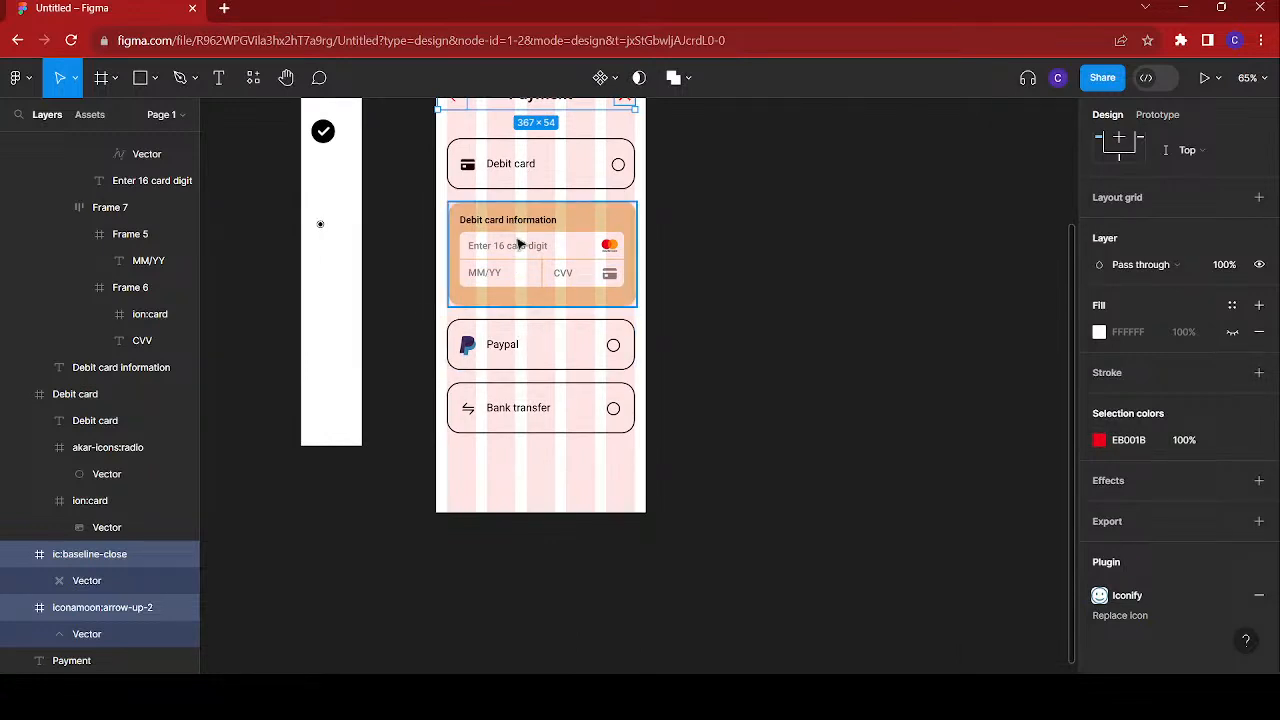
pyautogui.scroll(3, 556, 360)
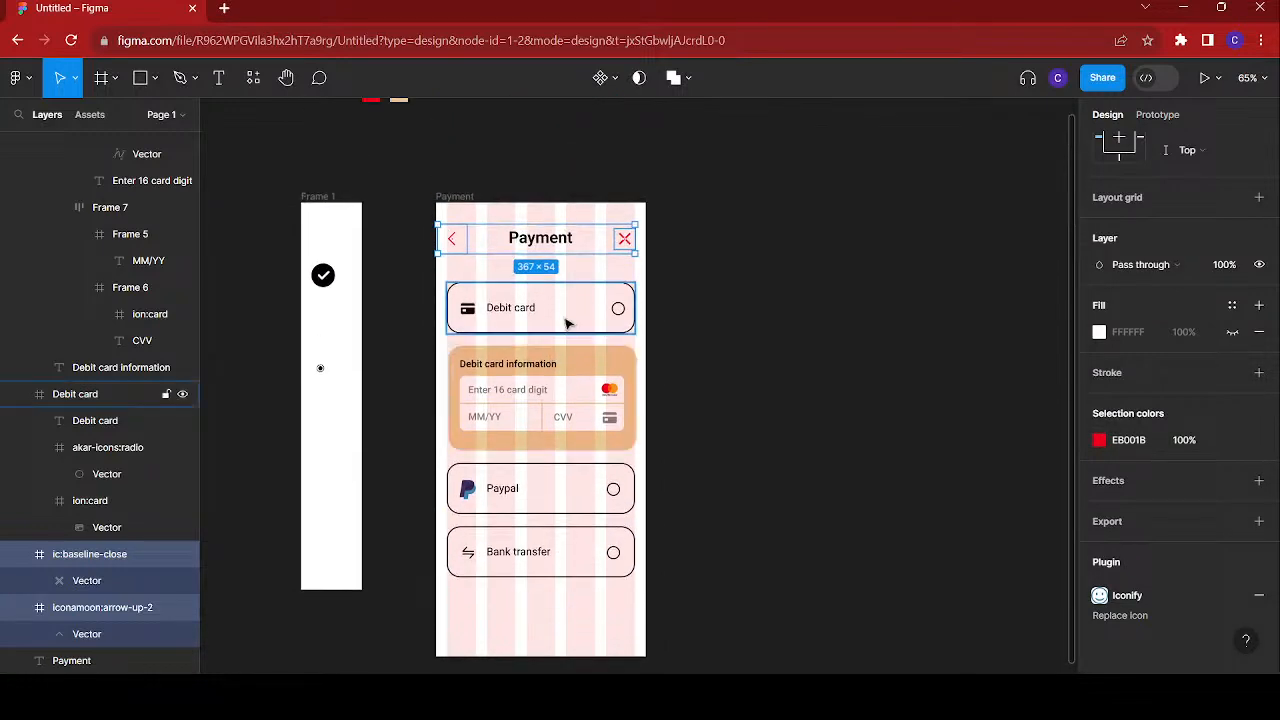
pyautogui.click(566, 325)
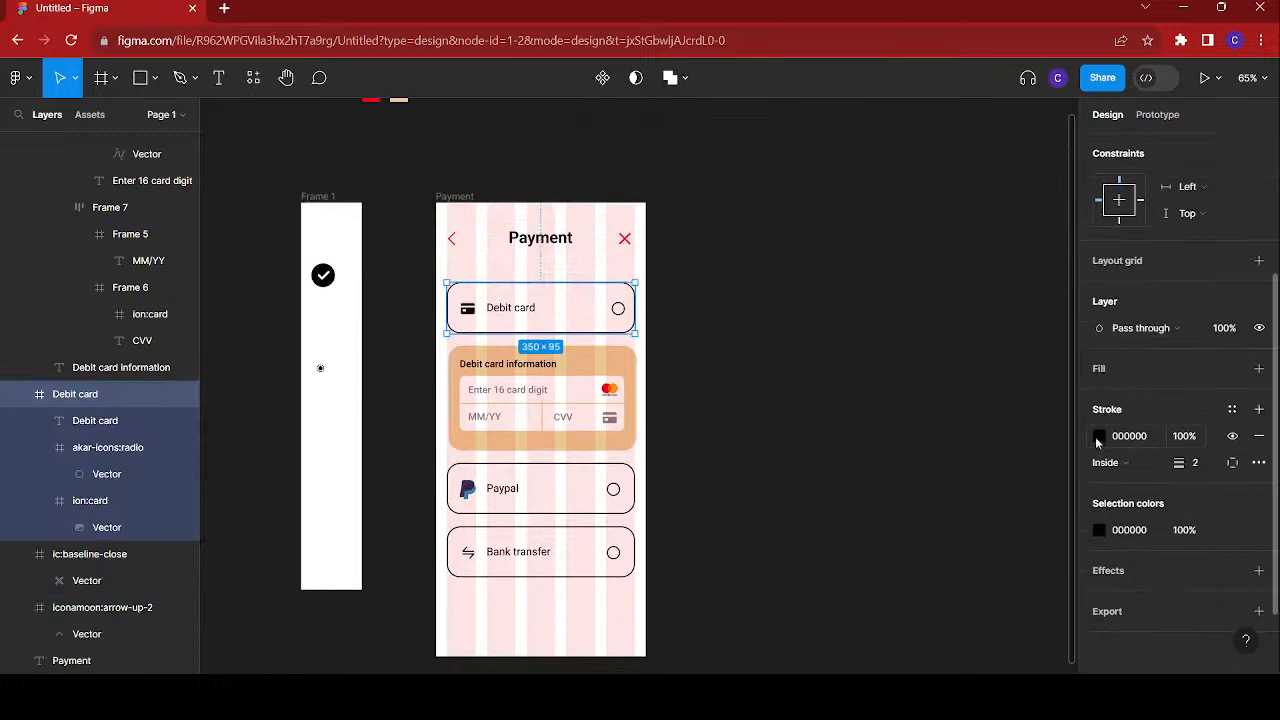
pyautogui.click(1098, 437)
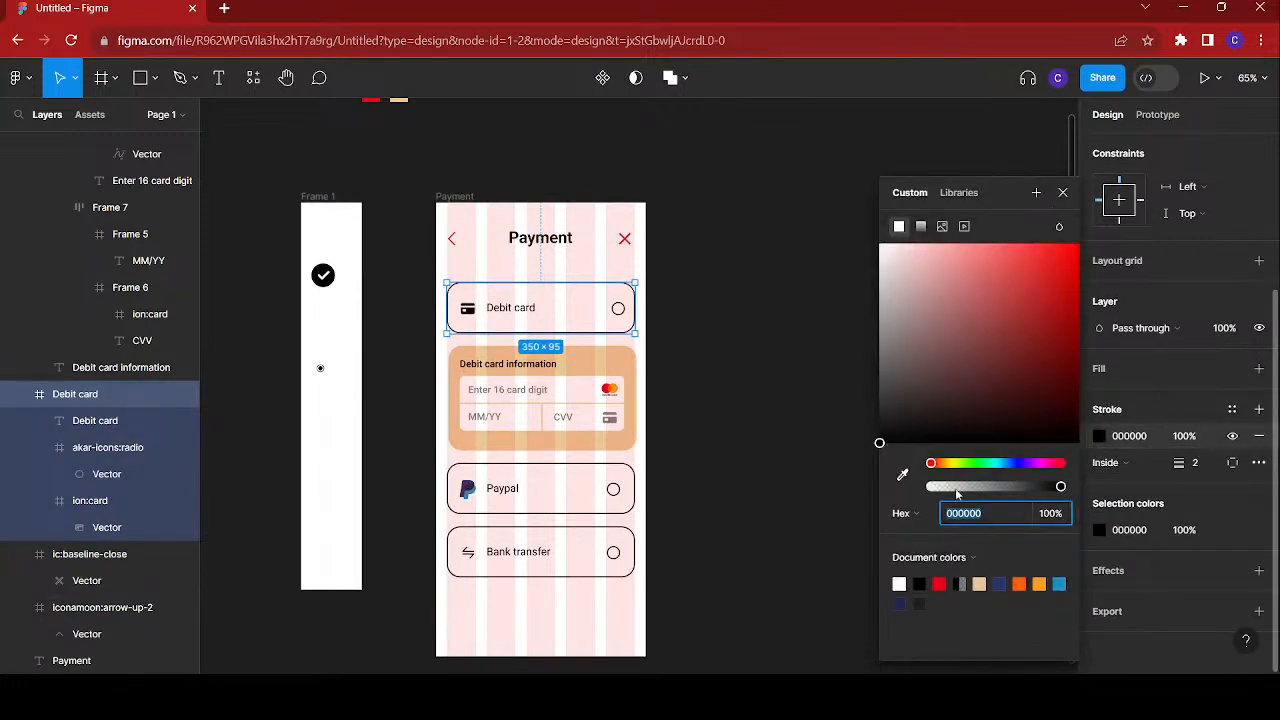
pyautogui.click(940, 582)
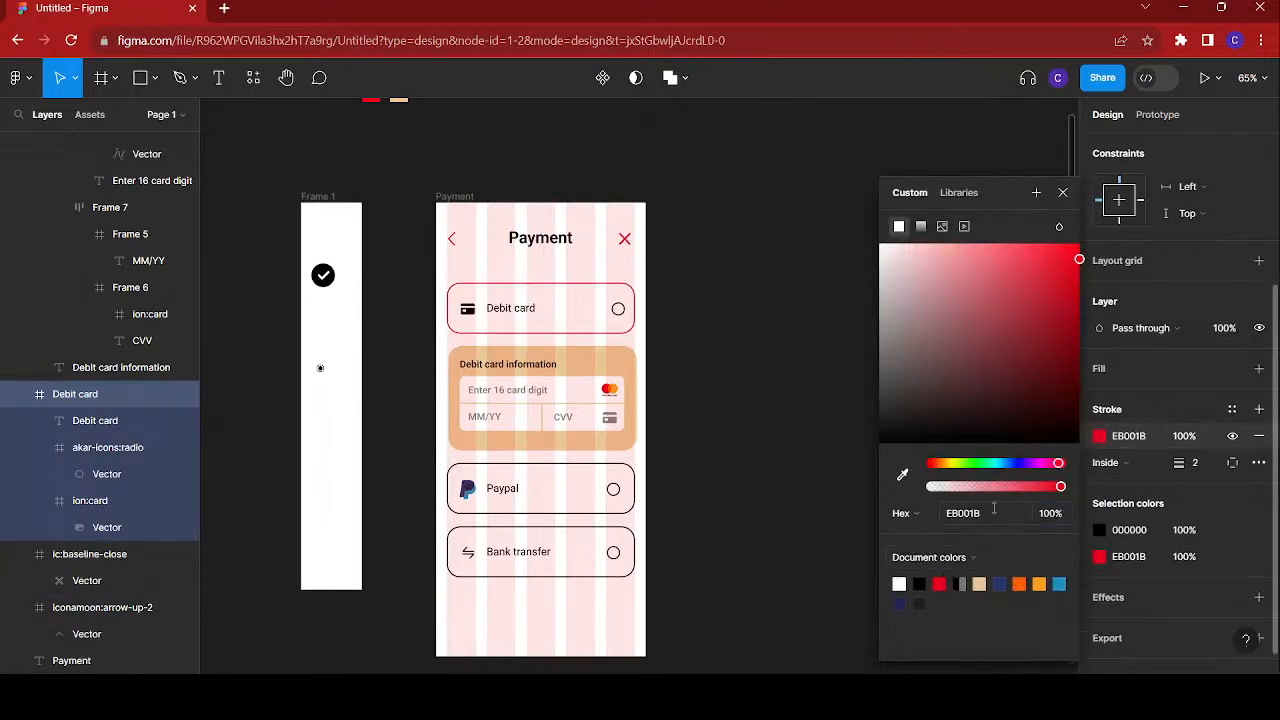
pyautogui.click(1063, 192)
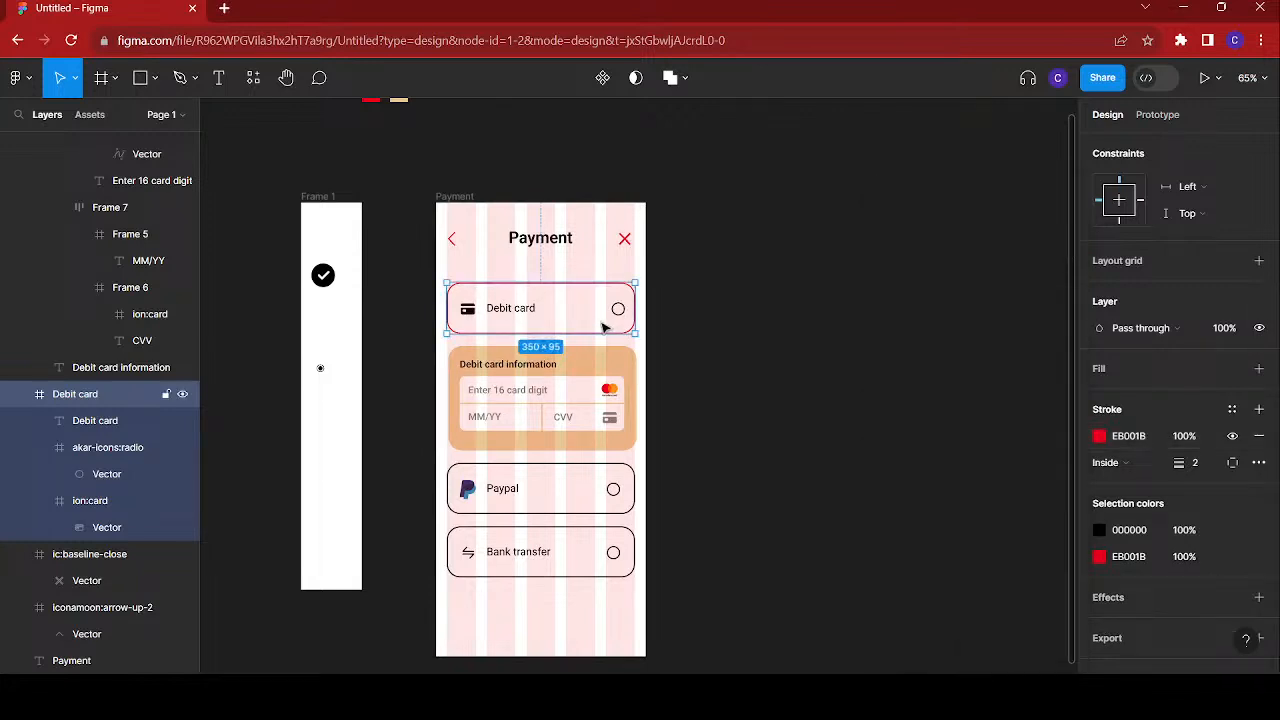
# - Move the filled radio icon from Frame 1 into the Debit card option, just left of its empty radio circle, at about X 260, Y 41
pyautogui.hscroll(-3, 604, 327)
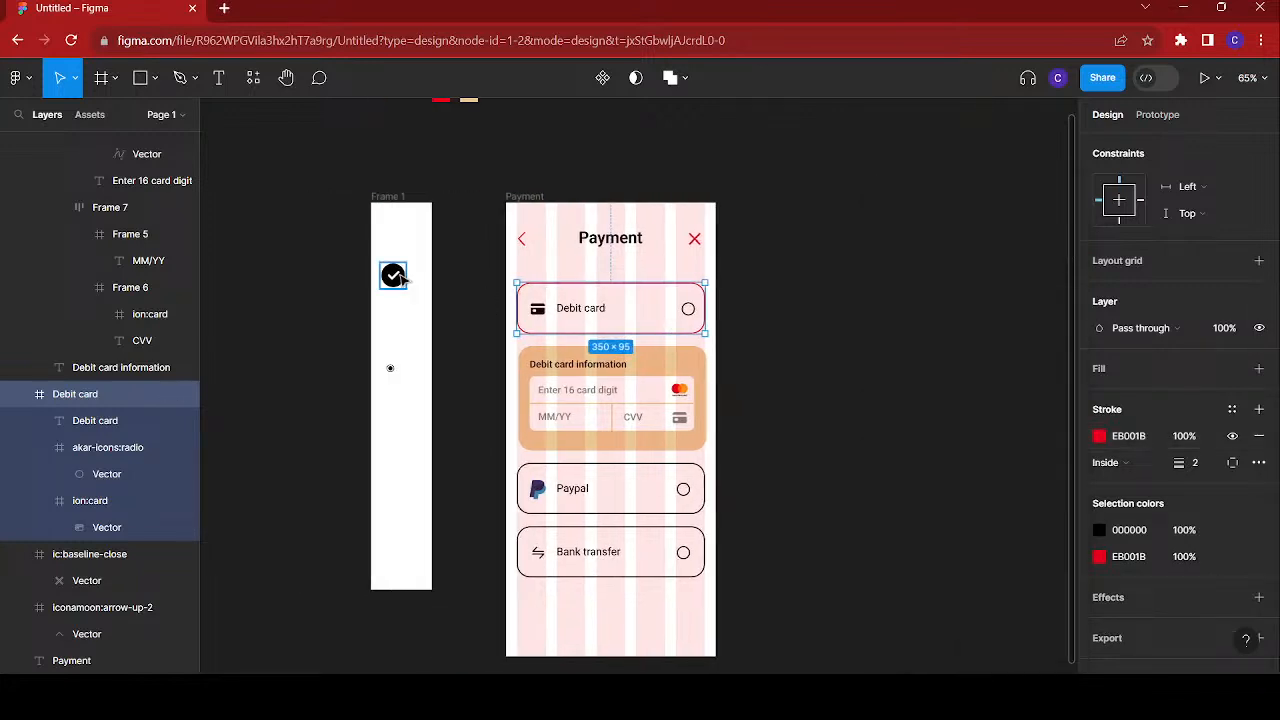
pyautogui.hscroll(-1, 406, 366)
pyautogui.scroll(3, 405, 370)
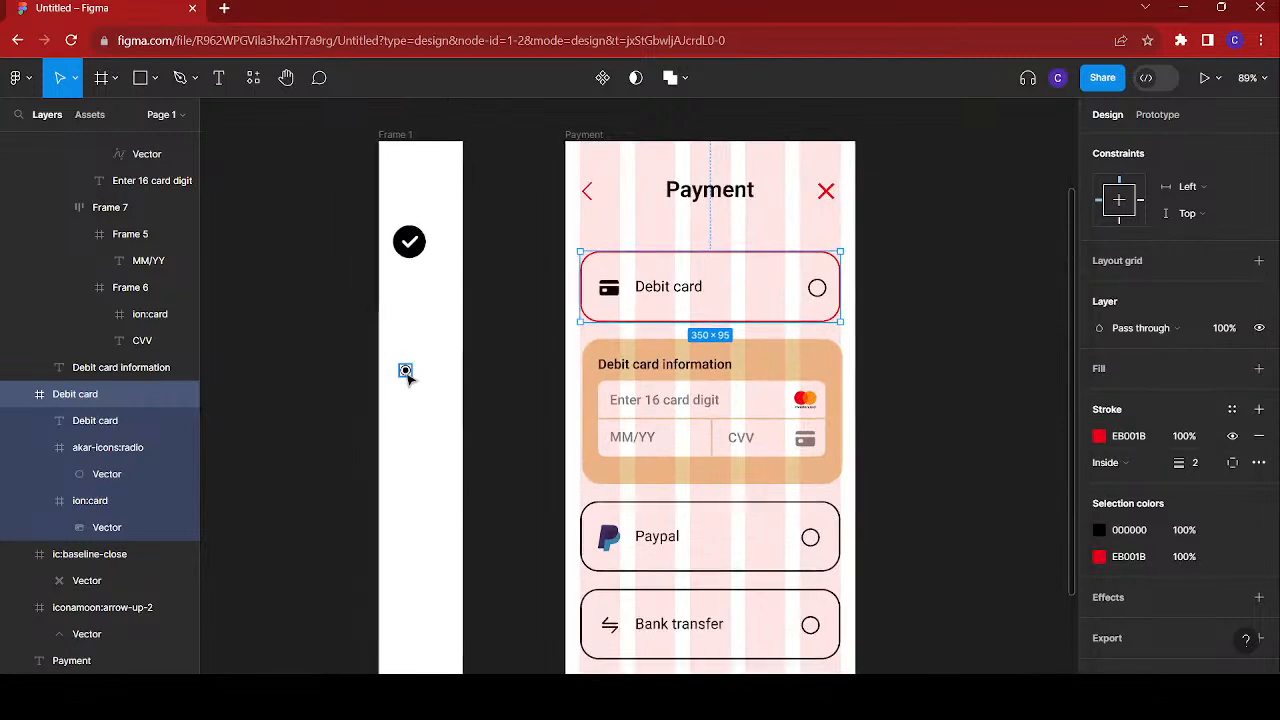
pyautogui.click(405, 371)
pyautogui.moveTo(608, 342); pyautogui.dragTo(780, 289)
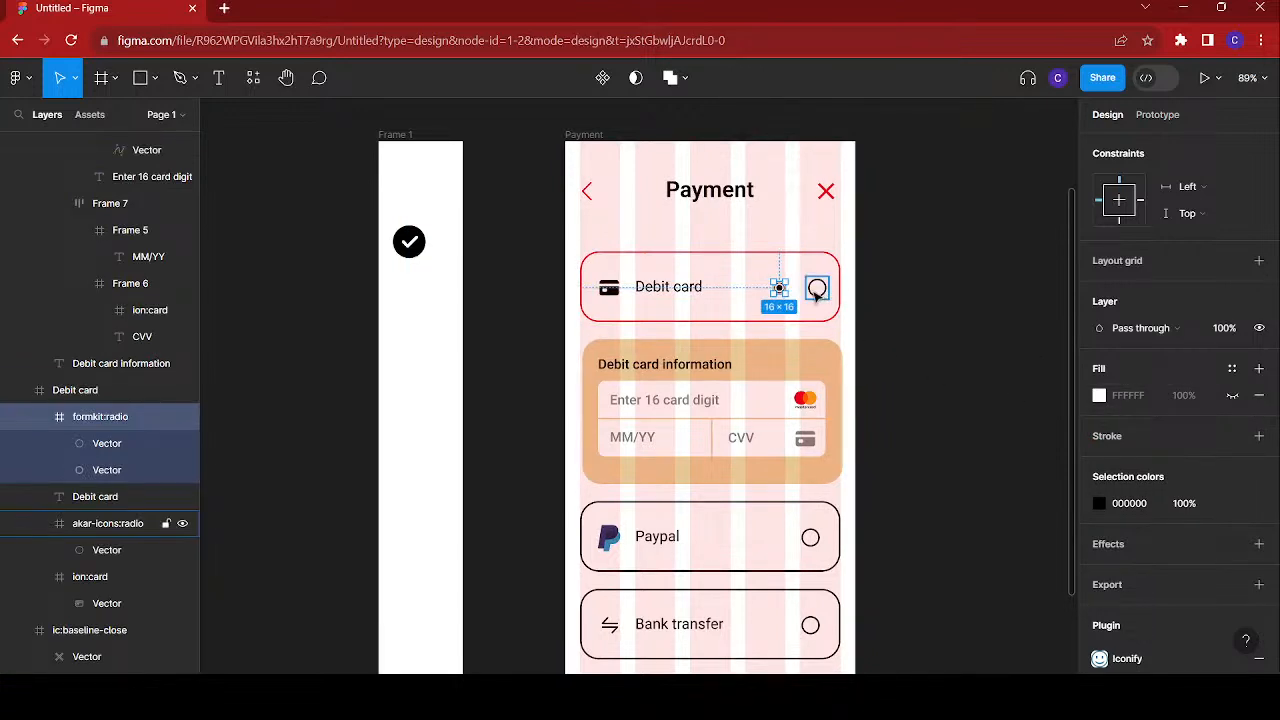
# - Resize the filled radio icon in the Debit card option to 30 × 30, matching the empty radio circle beside it
pyautogui.click(817, 292)
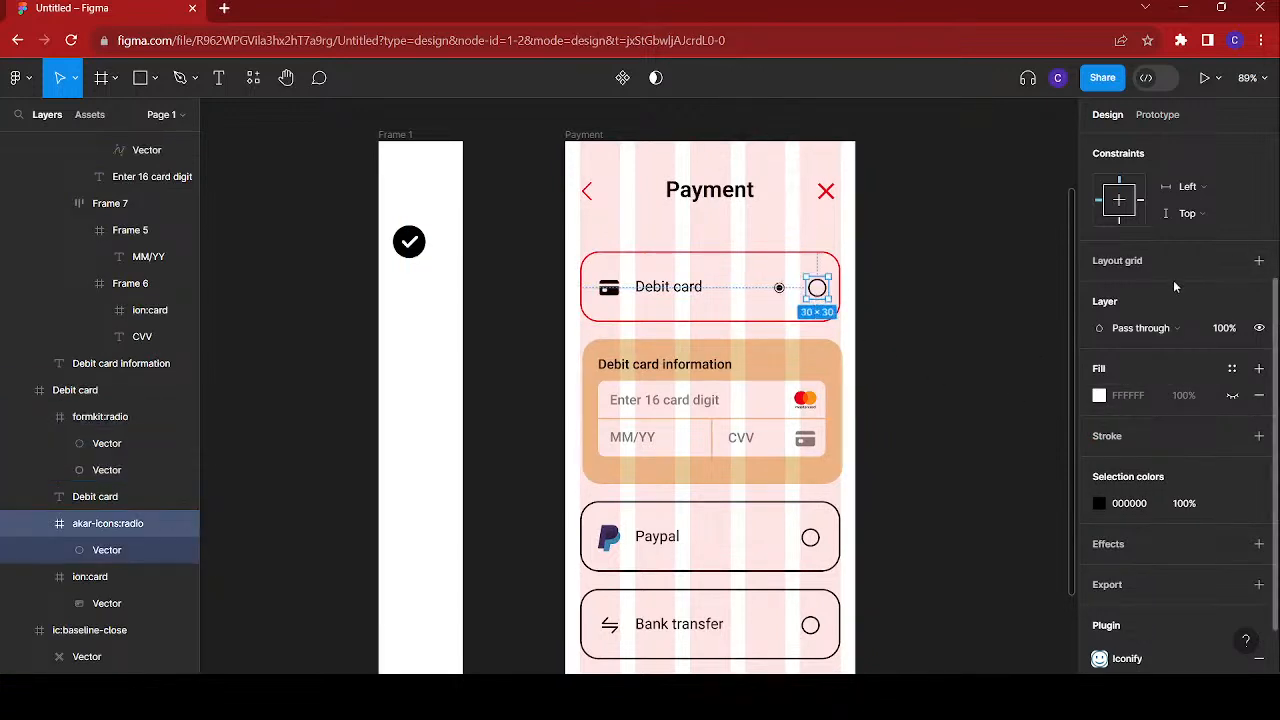
pyautogui.scroll(3, 1175, 288)
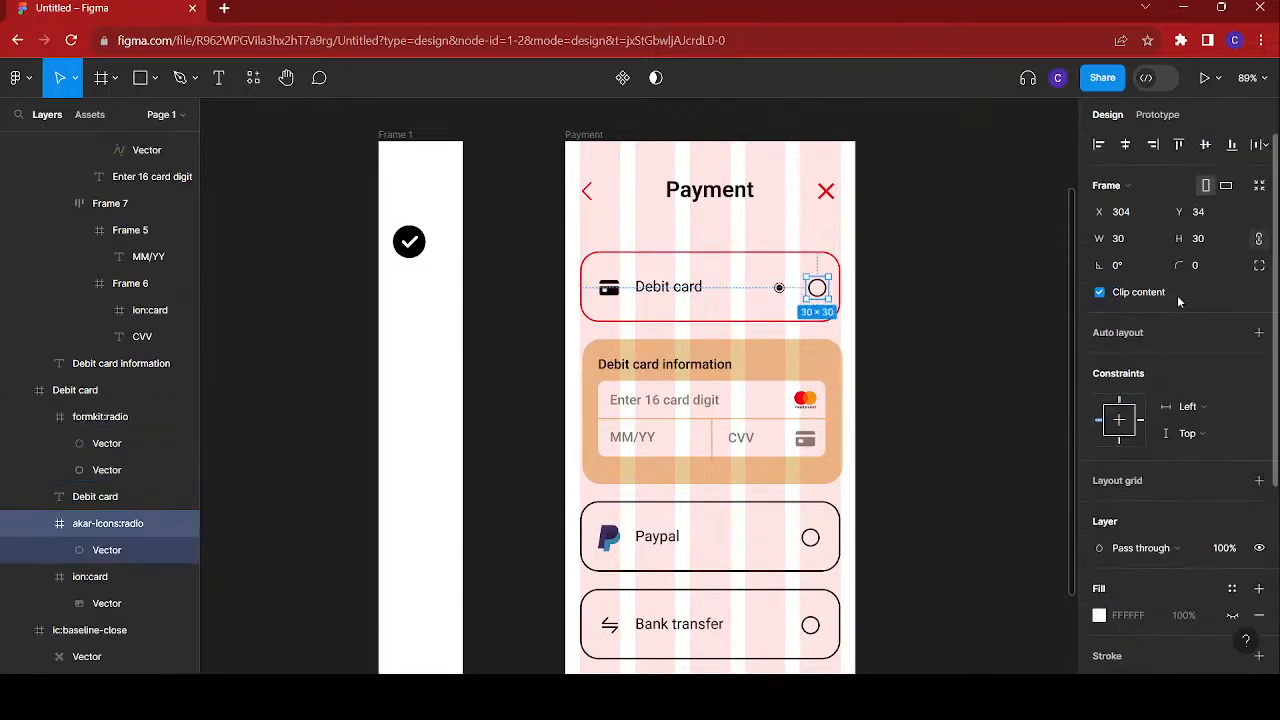
pyautogui.click(779, 288)
pyautogui.click(1122, 242)
pyautogui.write('30')
pyautogui.press('Tab')
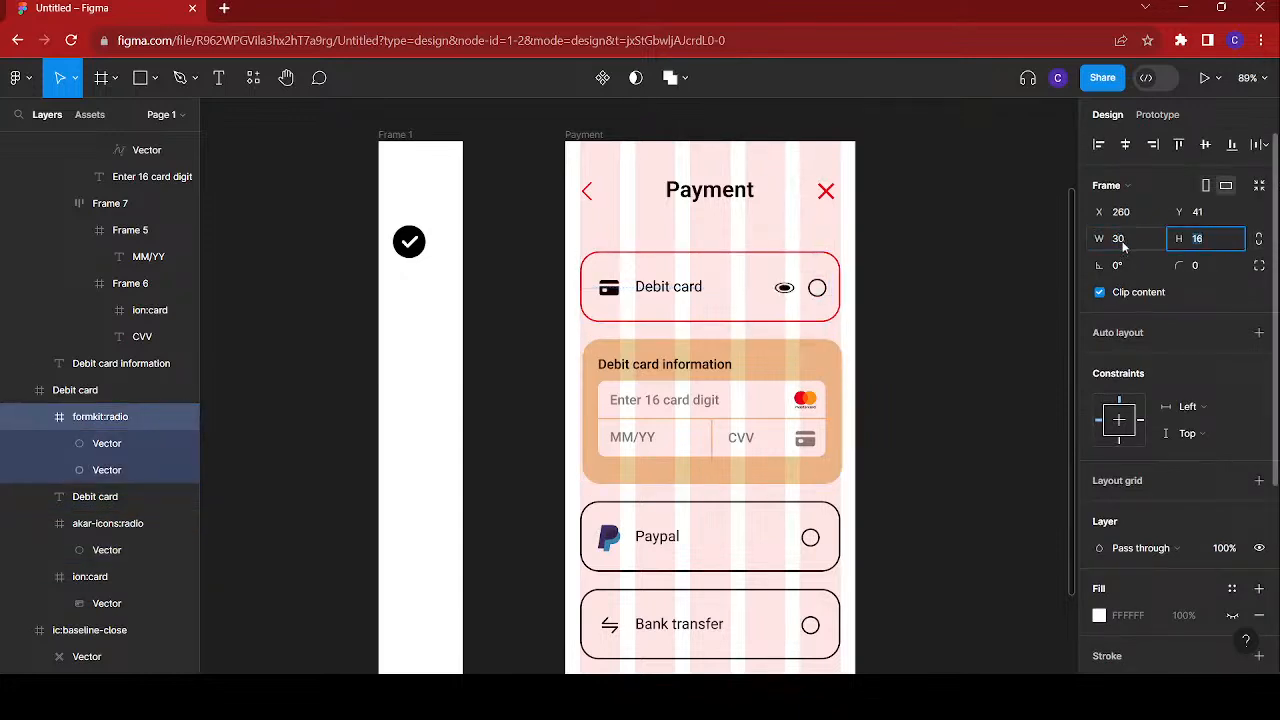
pyautogui.write('30')
pyautogui.press('Return')
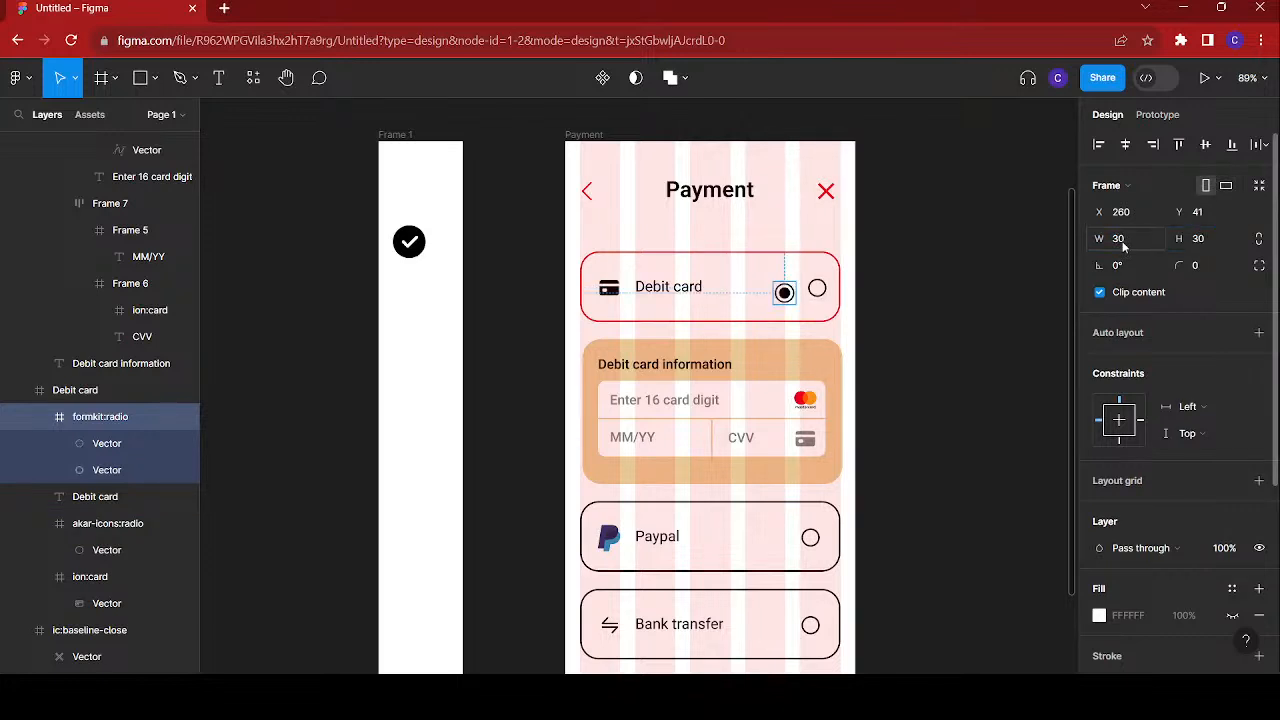
pyautogui.hscroll(2, 898, 282)
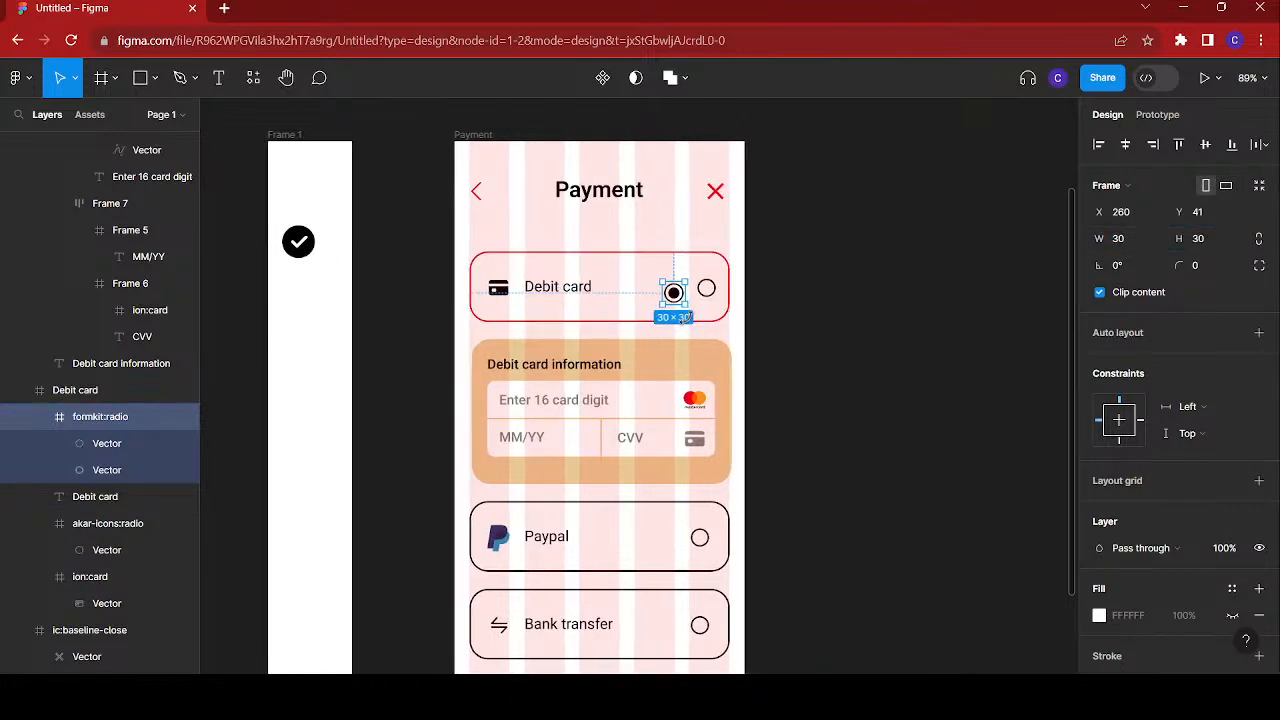
# - Delete the empty radio circle in the Debit card option and move the filled radio icon into its place, at X 297, Y 34
pyautogui.scroll(3, 688, 300)
pyautogui.click(722, 272)
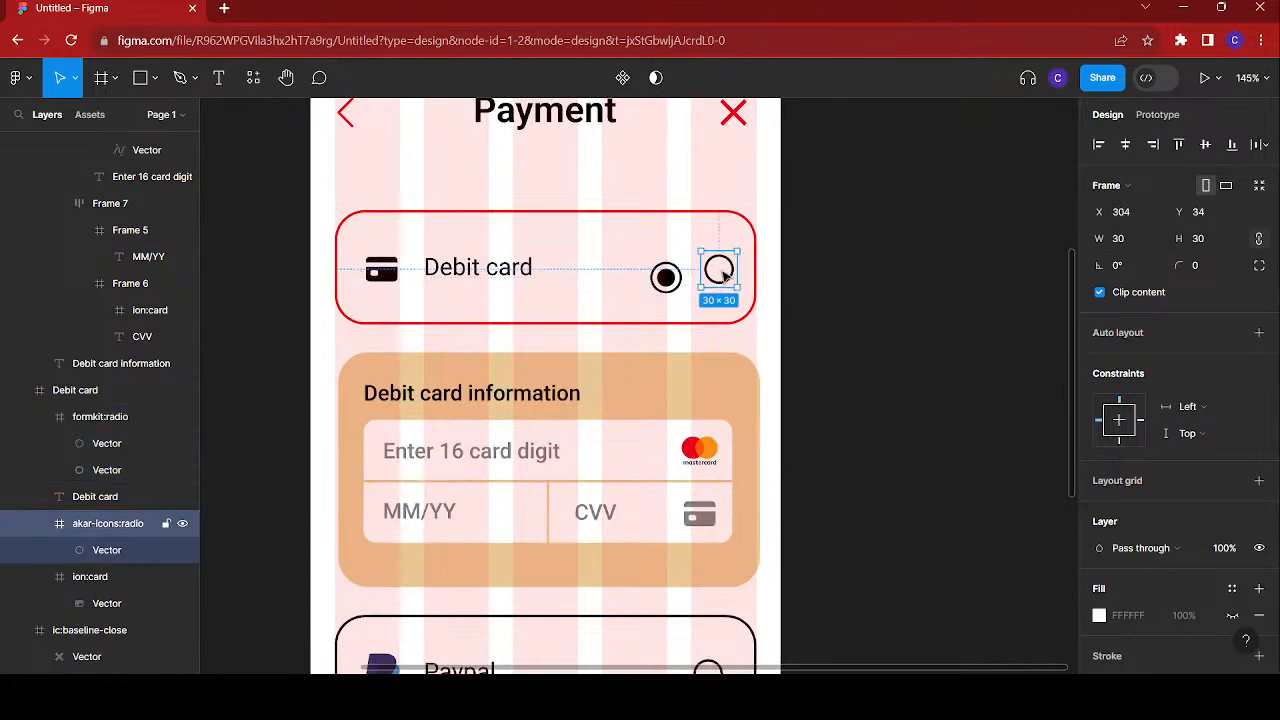
pyautogui.press('Delete')
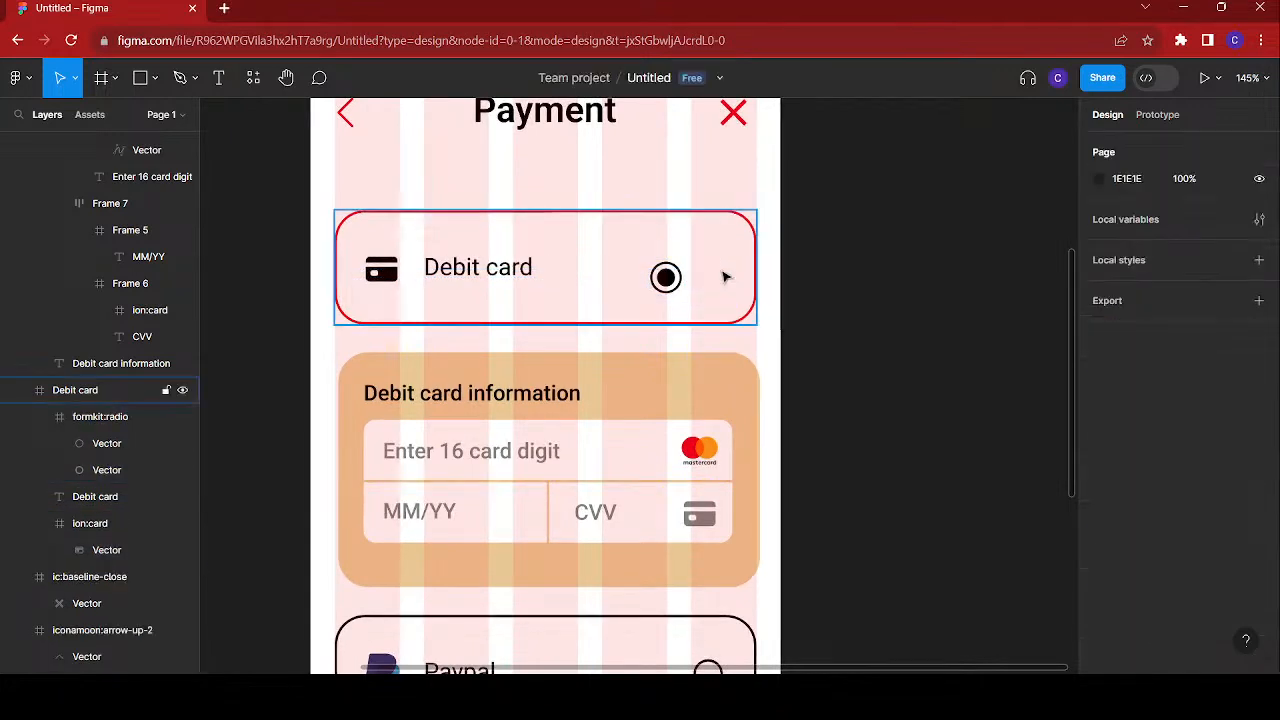
pyautogui.click(665, 278)
pyautogui.moveTo(665, 278); pyautogui.dragTo(710, 272)
pyautogui.scroll(-5, 710, 272)
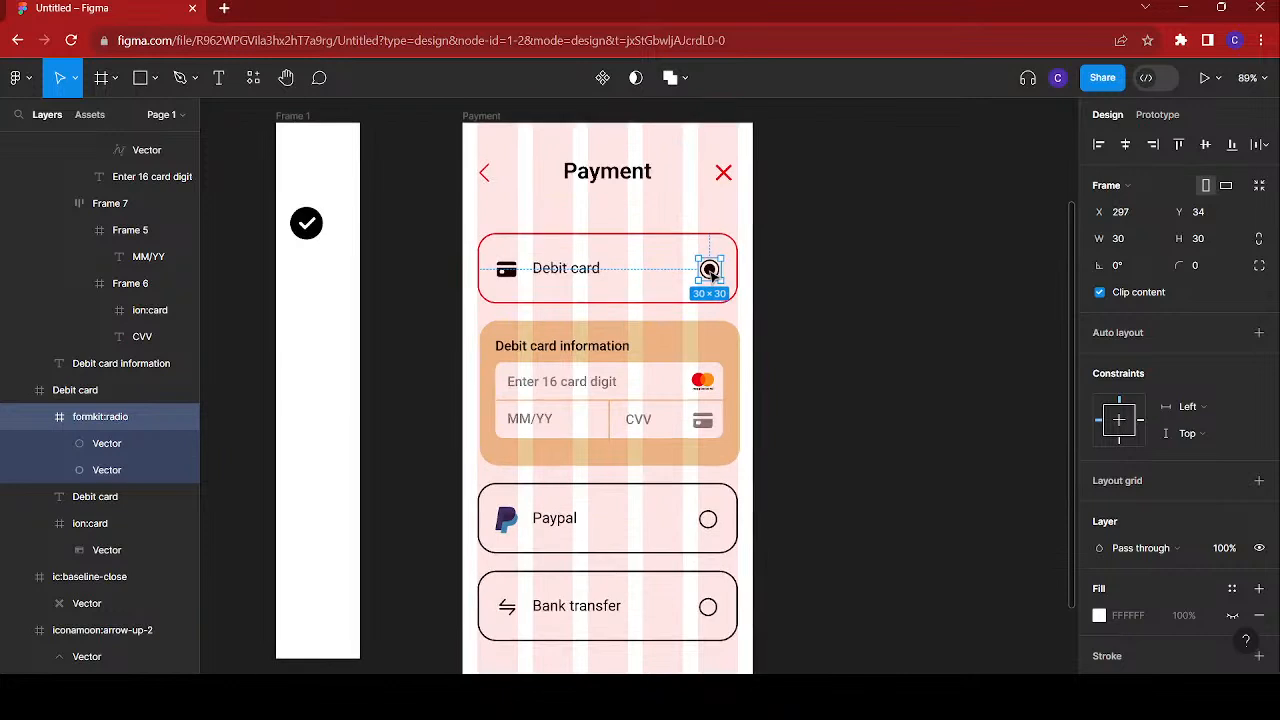
# - Recolor the filled radio icon in the Debit card option to the red document color EB001B
pyautogui.scroll(-3, 1168, 580)
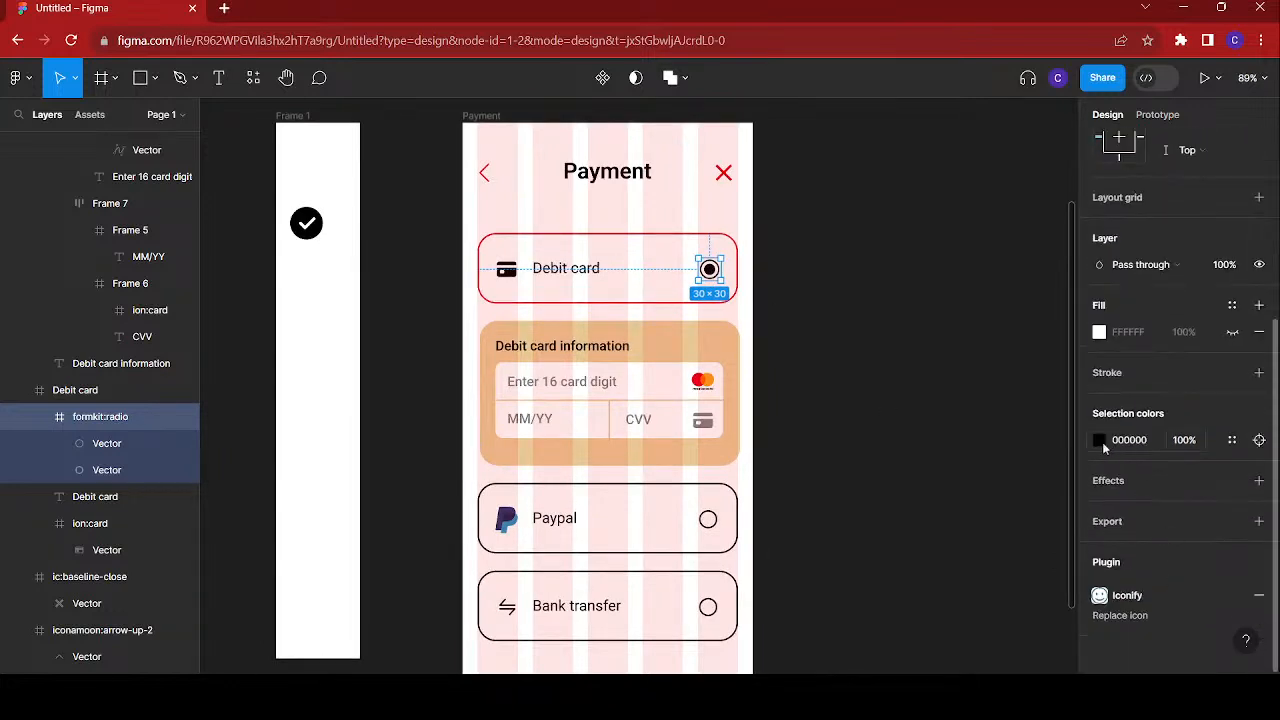
pyautogui.click(1099, 440)
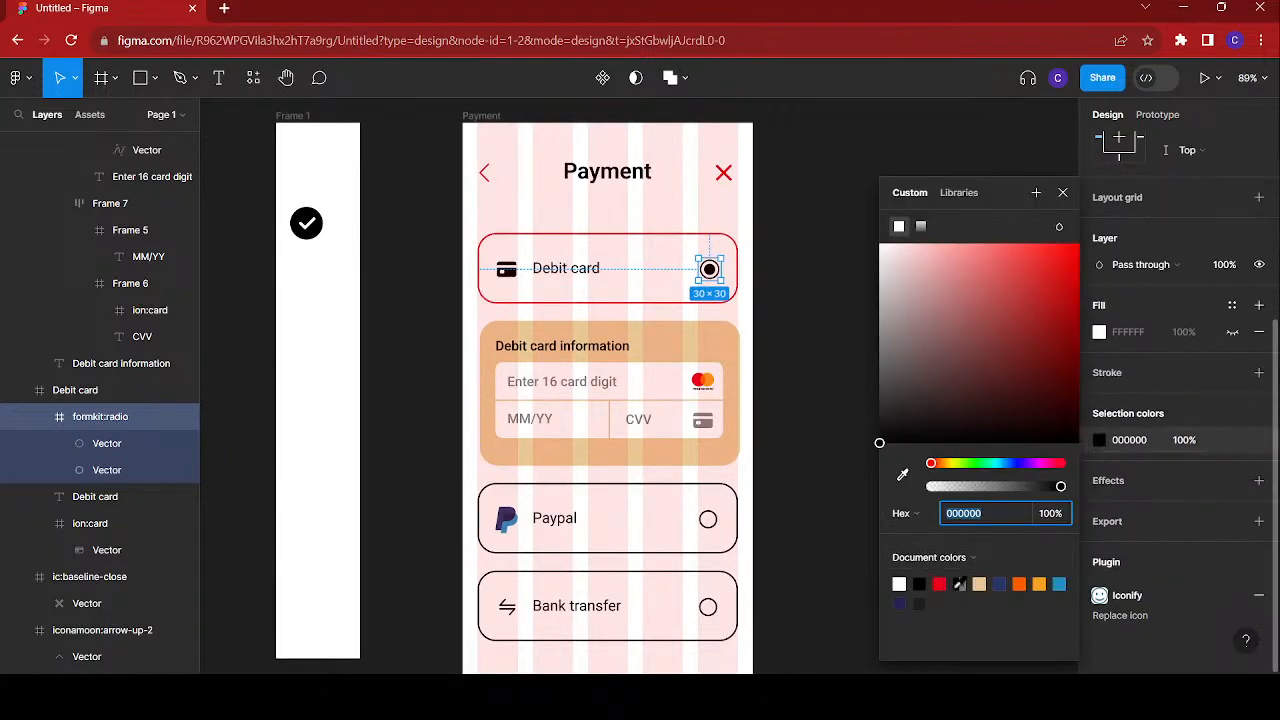
pyautogui.click(940, 583)
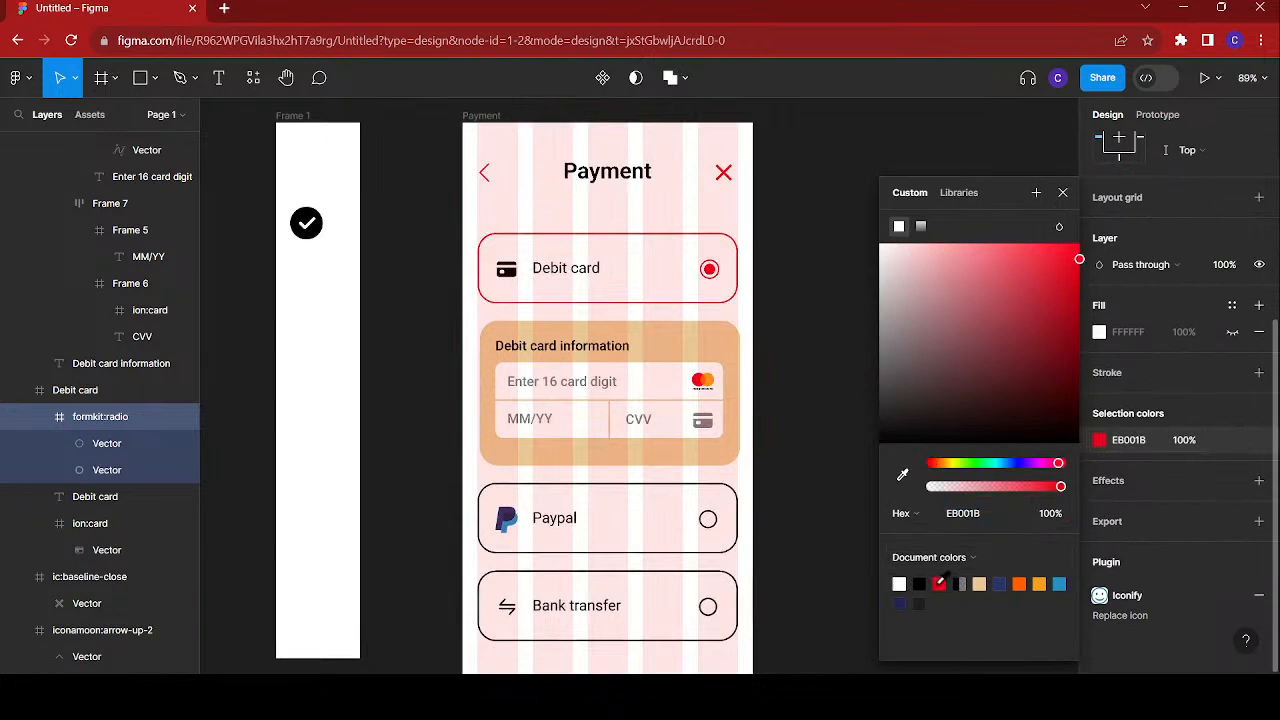
pyautogui.click(1064, 193)
pyautogui.scroll(-3, 560, 268)
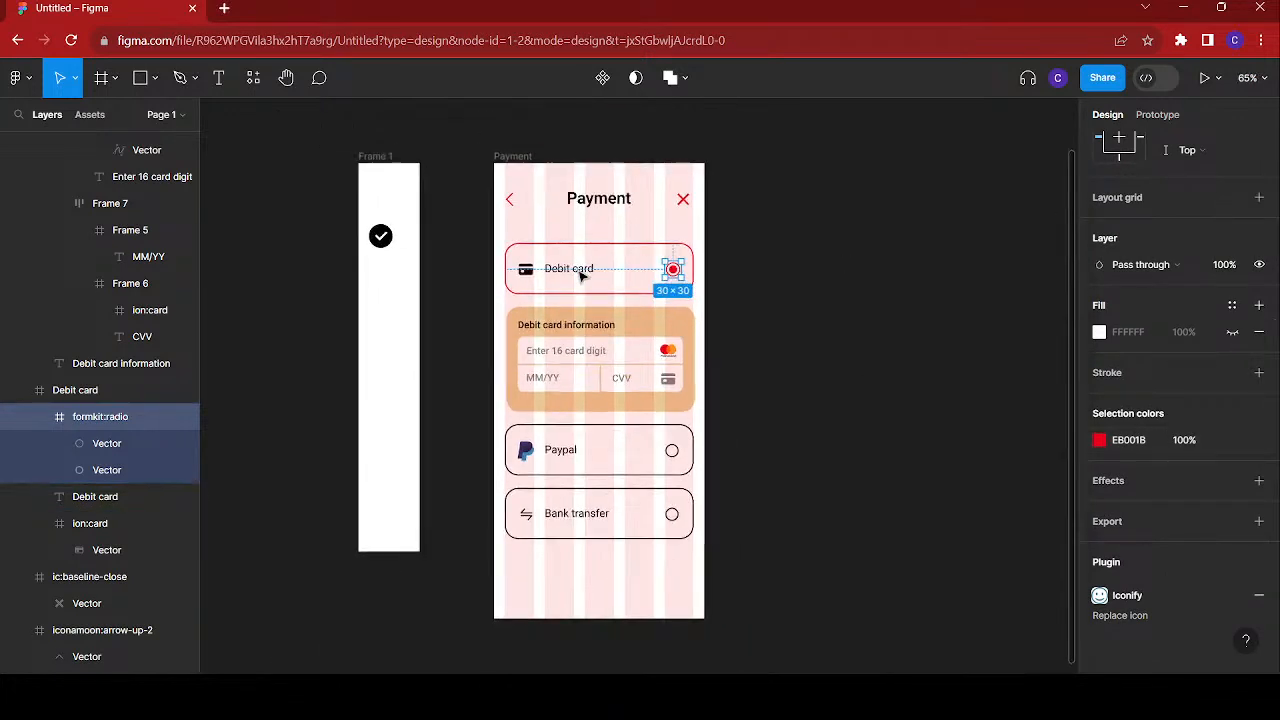
pyautogui.scroll(-3, 645, 396)
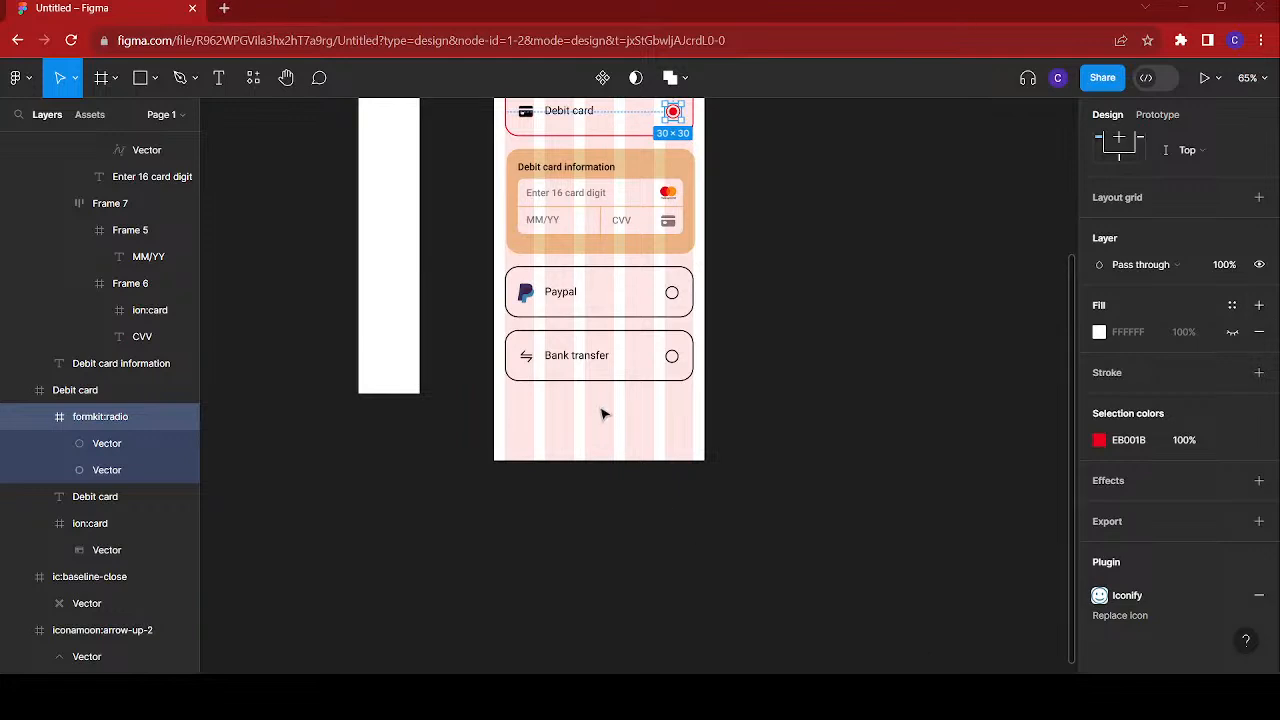
# - Duplicate the Payment title and place the copy below the Bank transfer option, at the left edge of the first grid column
pyautogui.scroll(5, 605, 413)
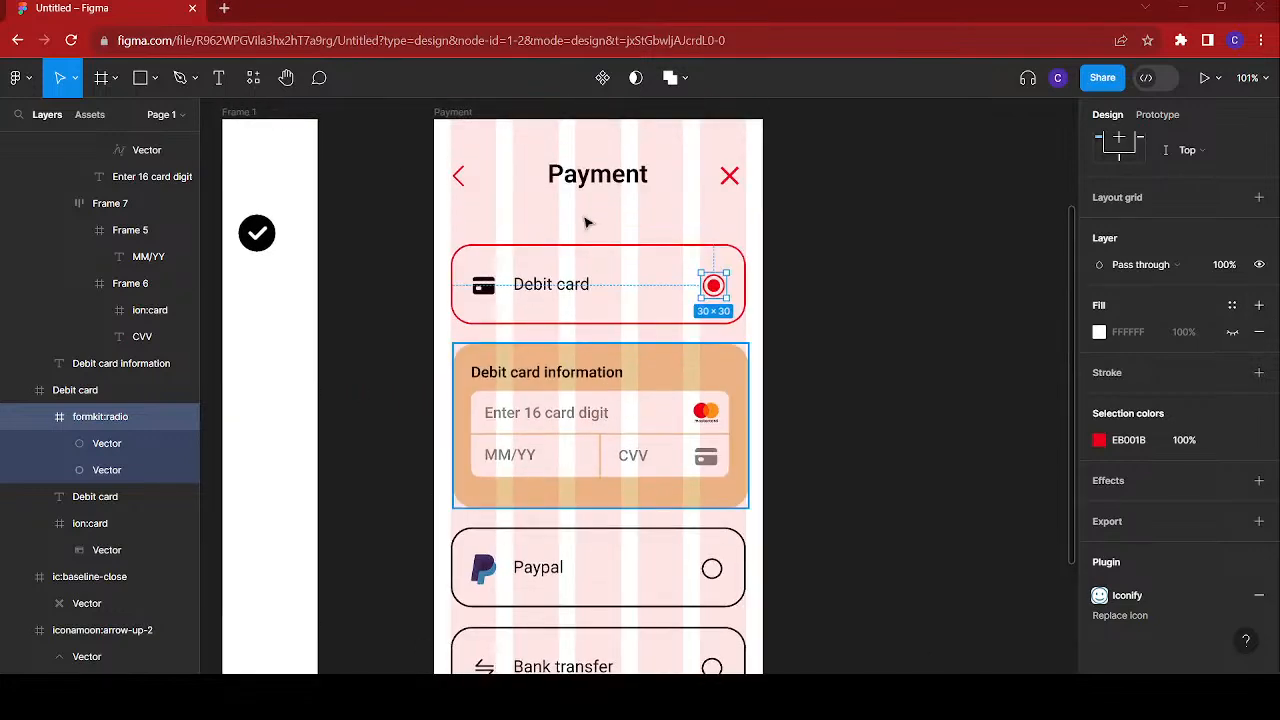
pyautogui.click(589, 186)
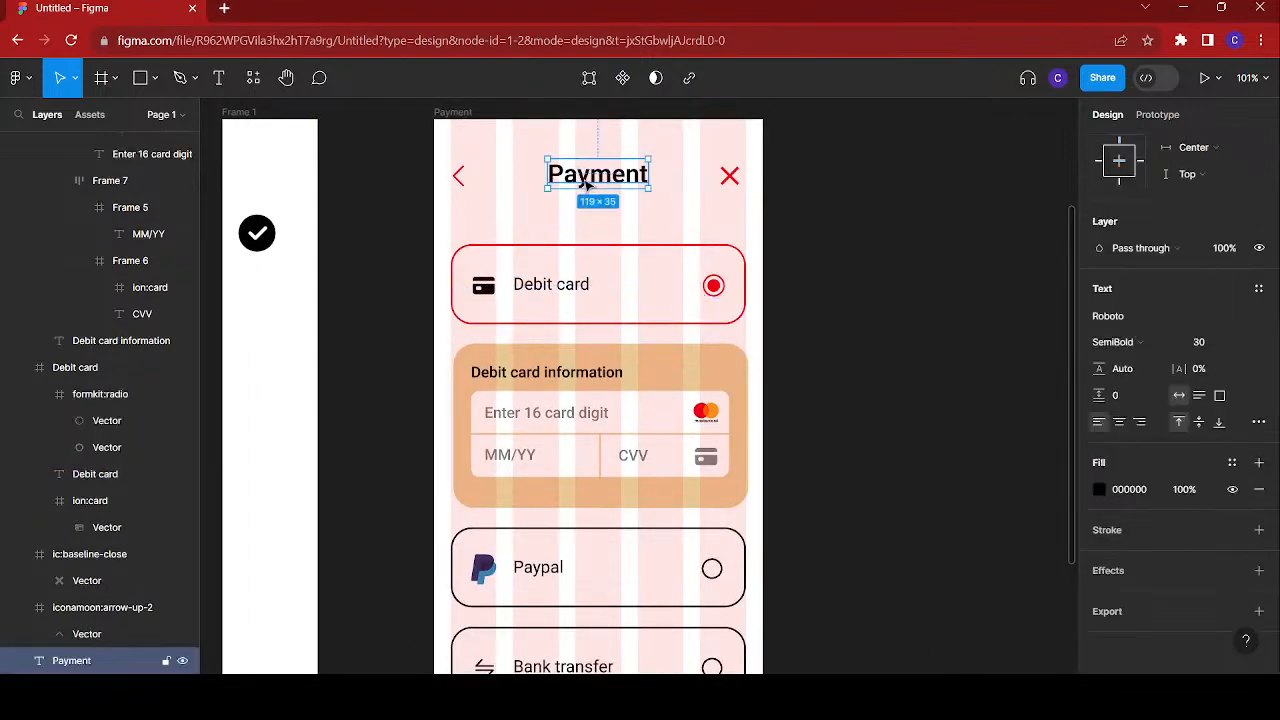
pyautogui.hotkey('ctrl', 'd')
pyautogui.moveTo(586, 183); pyautogui.dragTo(580, 648)
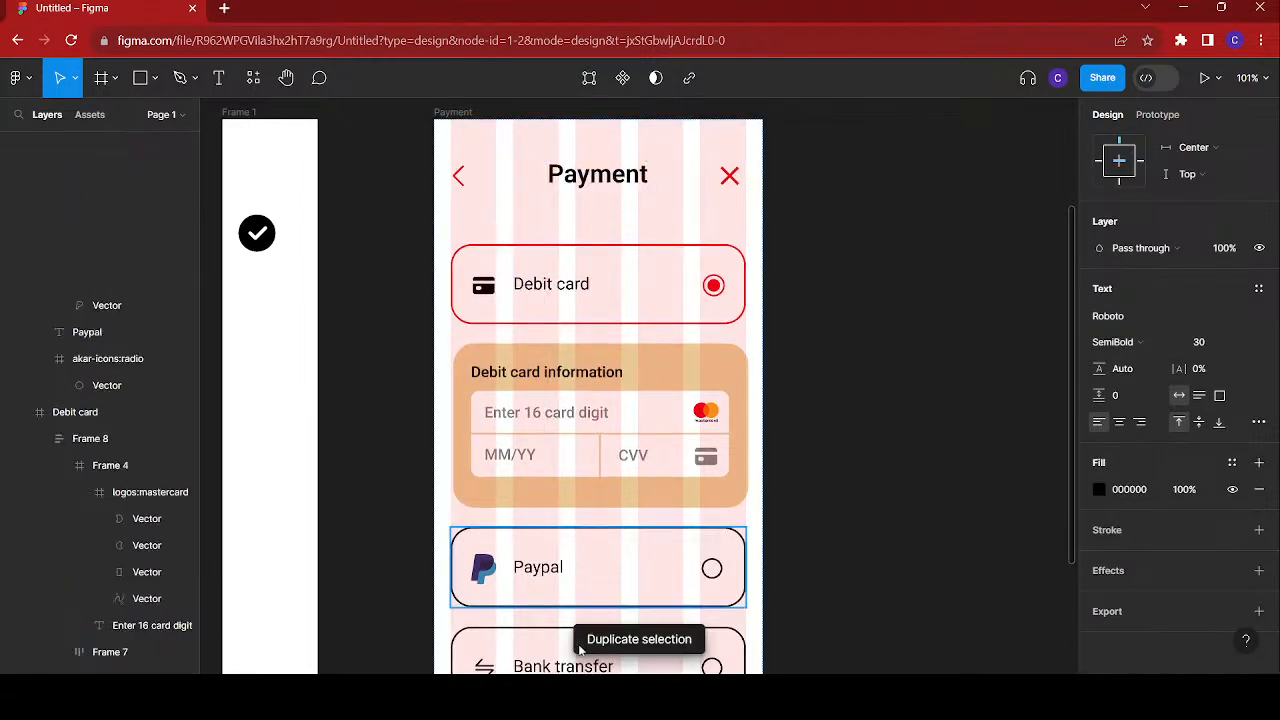
pyautogui.scroll(-4, 570, 600)
pyautogui.moveTo(540, 446); pyautogui.dragTo(492, 471)
# - Change the text of the copied title below Bank transfer to "Order total"
pyautogui.doubleClick(491, 470)
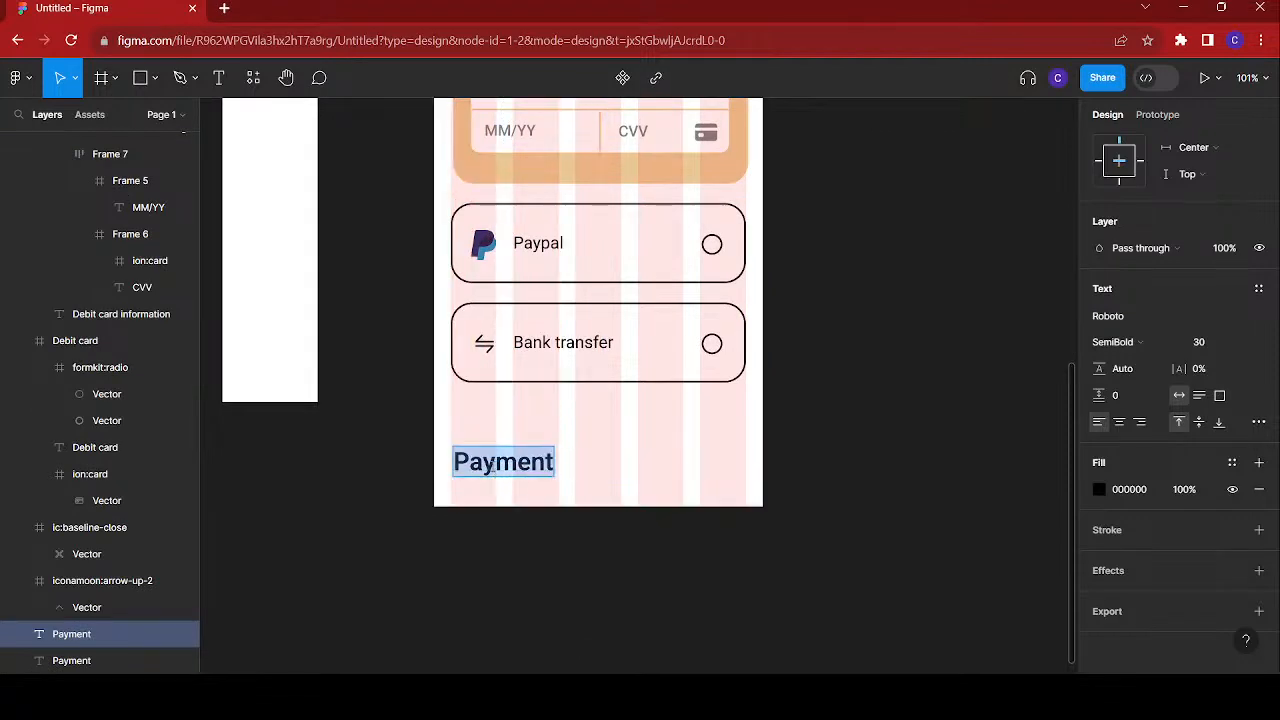
pyautogui.write('Orde')
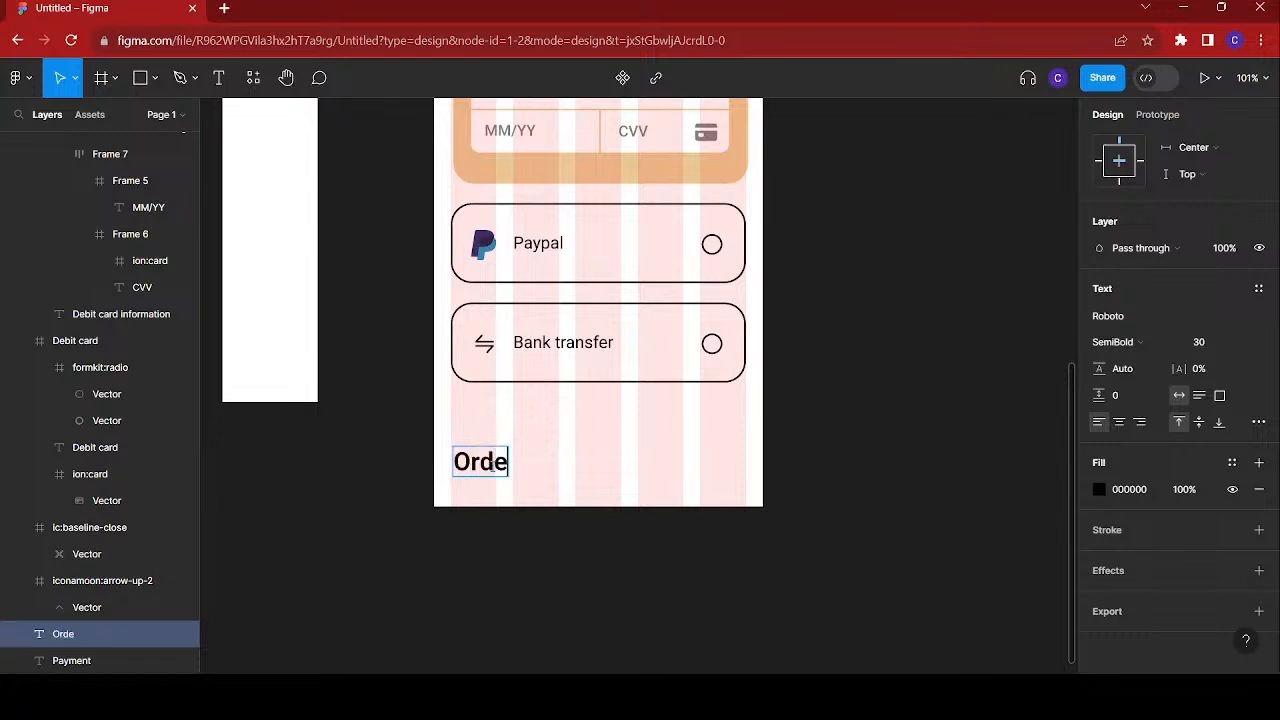
pyautogui.write('r total')
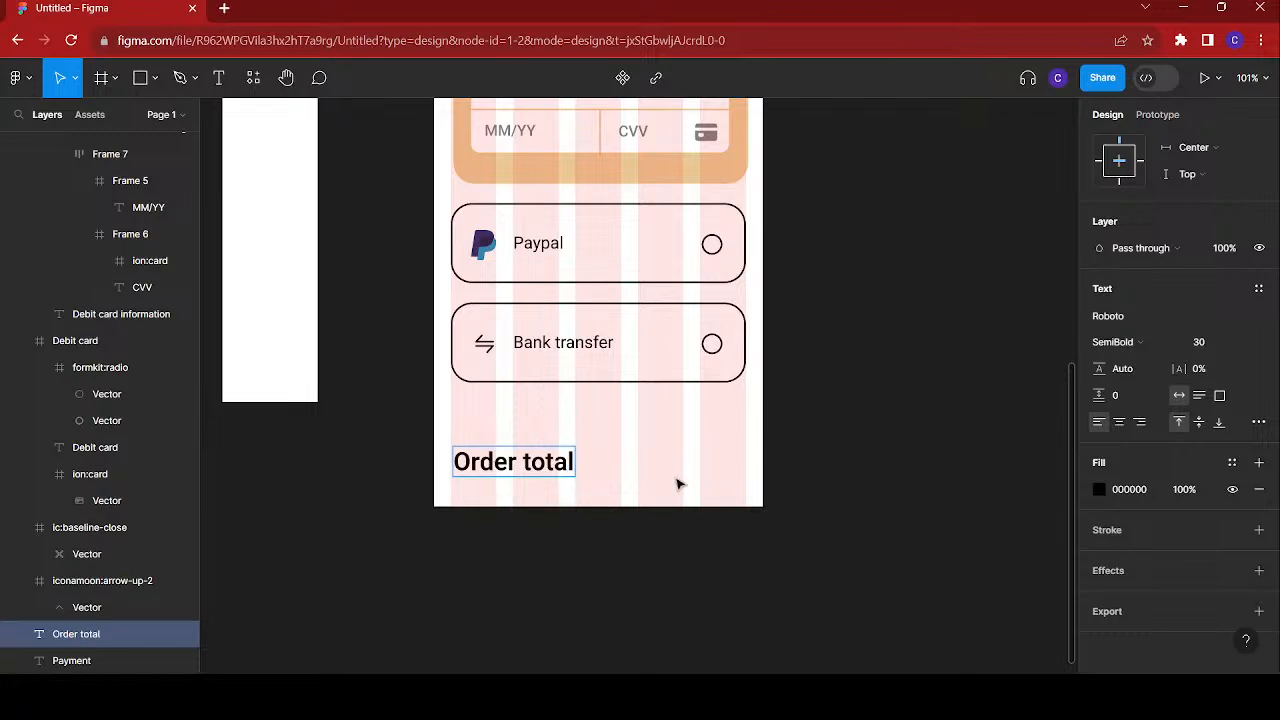
pyautogui.press('Escape')
# - Duplicate the Order total text to the right end of the same row, flush with the last grid column, and right-align its text
pyautogui.hotkey('ctrl', 'd')
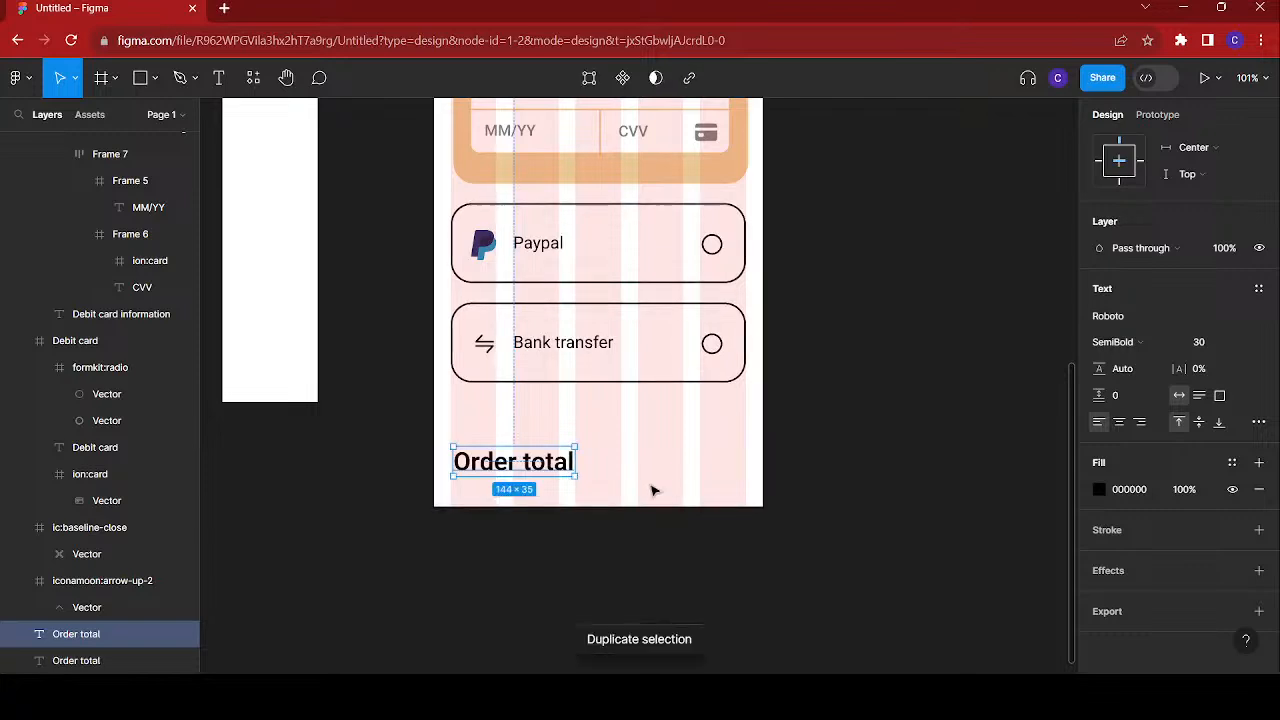
pyautogui.moveTo(534, 461); pyautogui.dragTo(703, 462)
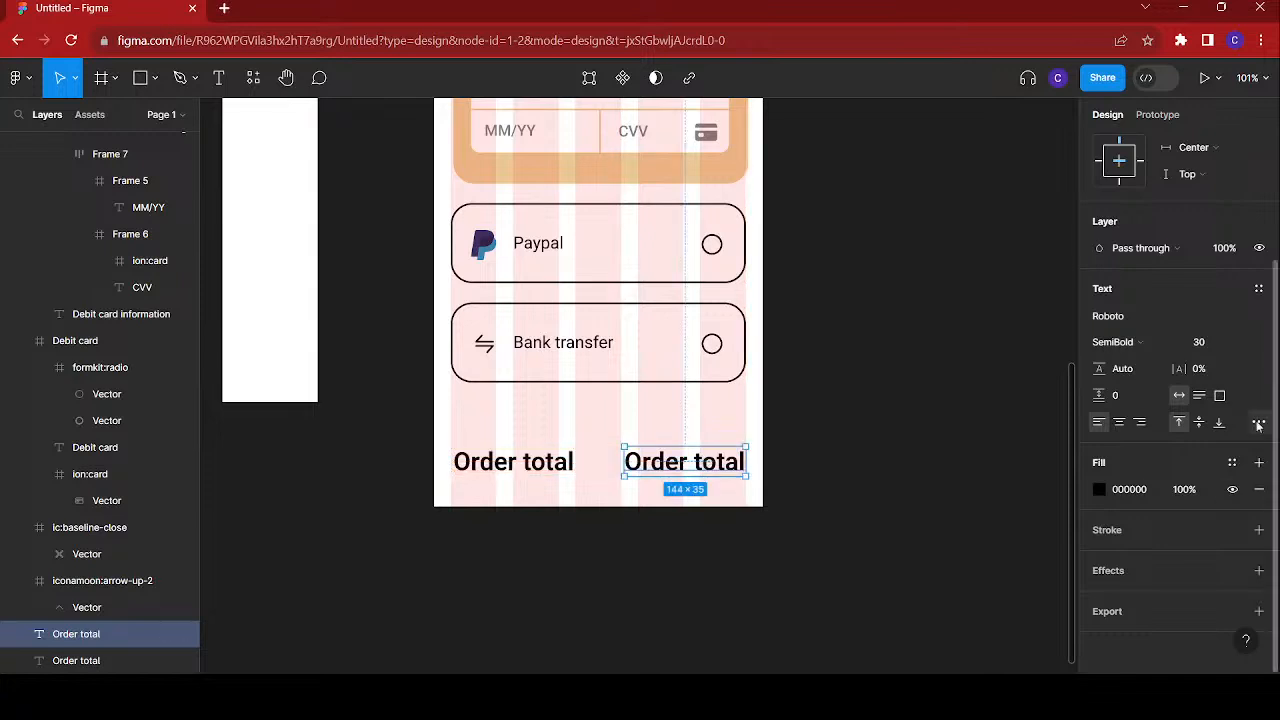
pyautogui.click(1140, 421)
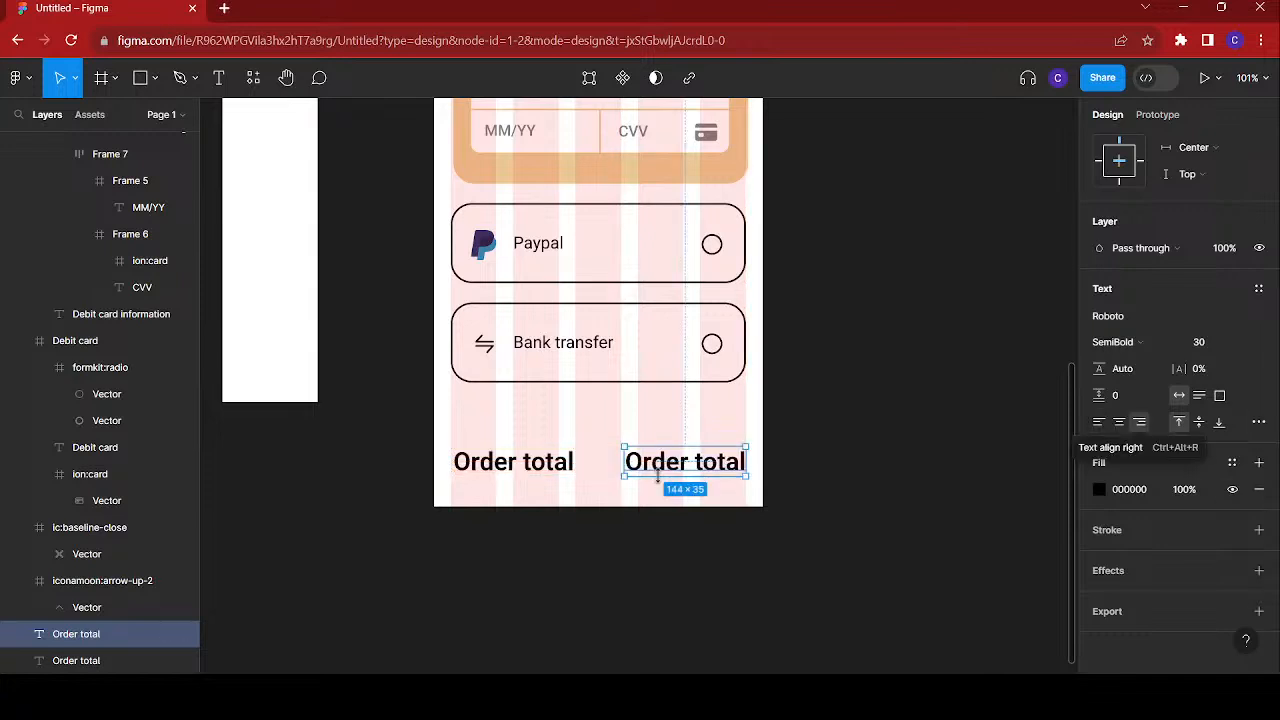
# - Replace the right-aligned copy's text with "$1,000.50"
pyautogui.doubleClick(658, 470)
pyautogui.write('$')
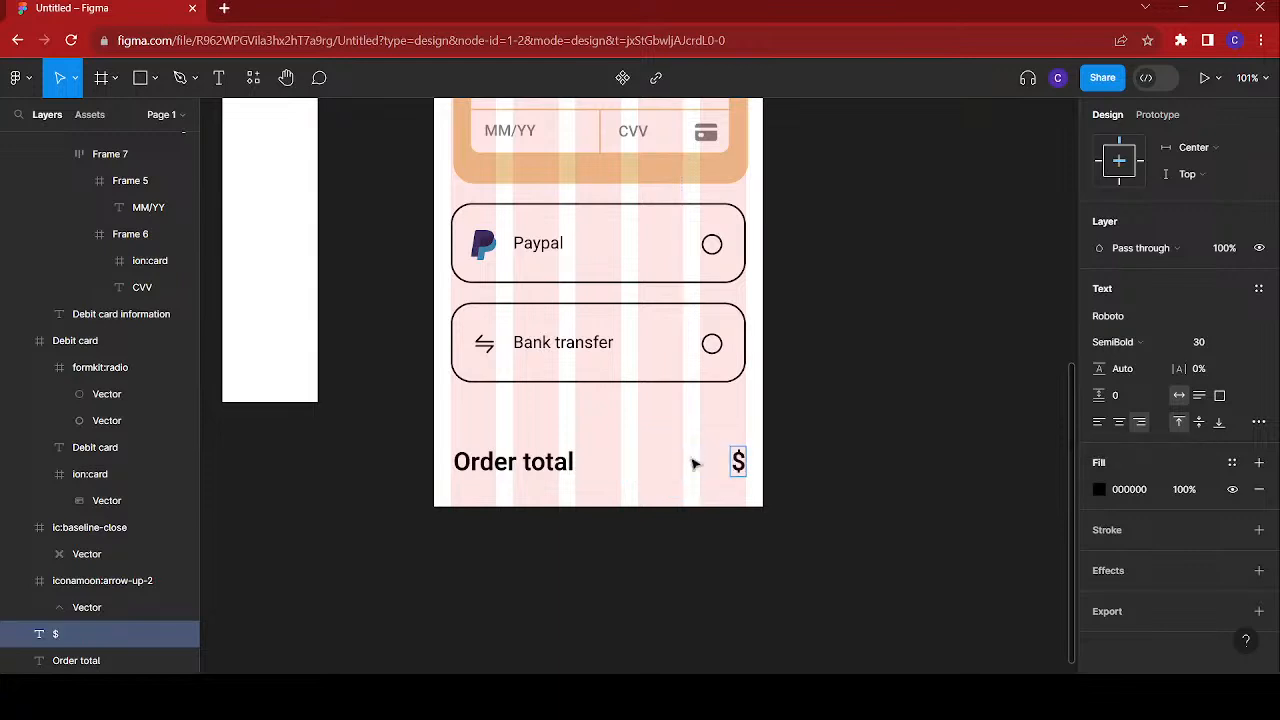
pyautogui.write('1,')
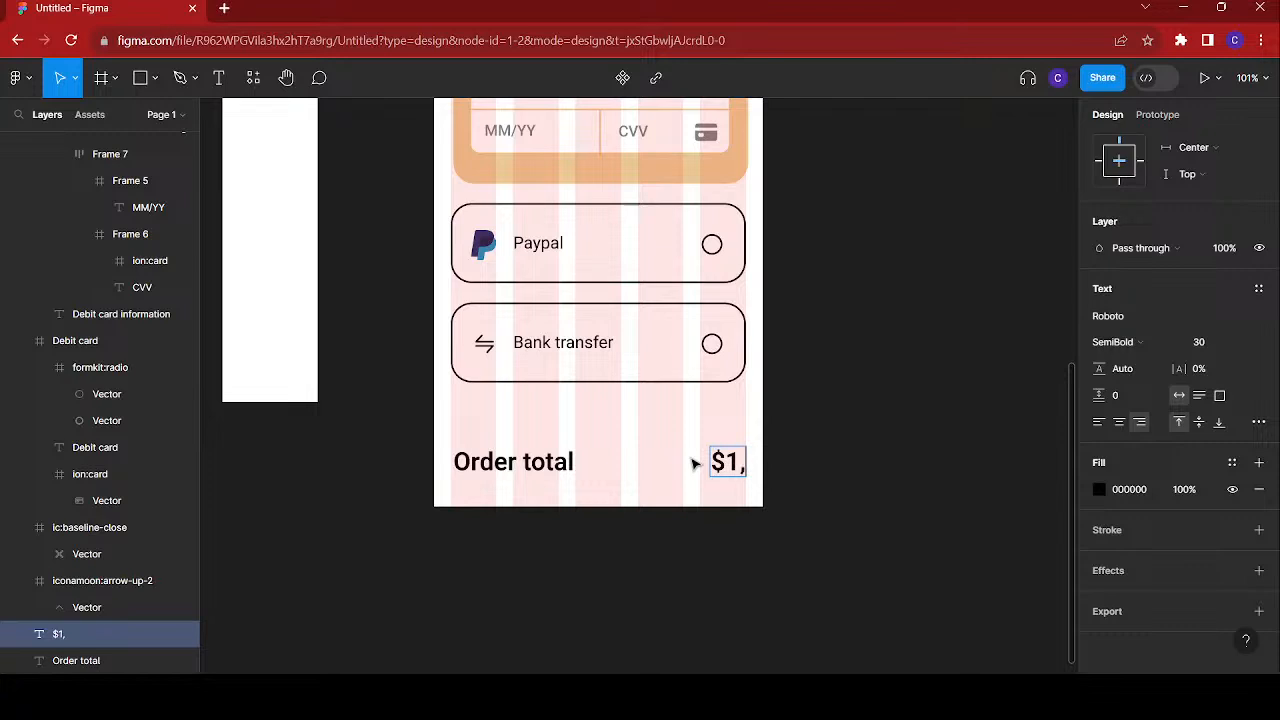
pyautogui.write('000.')
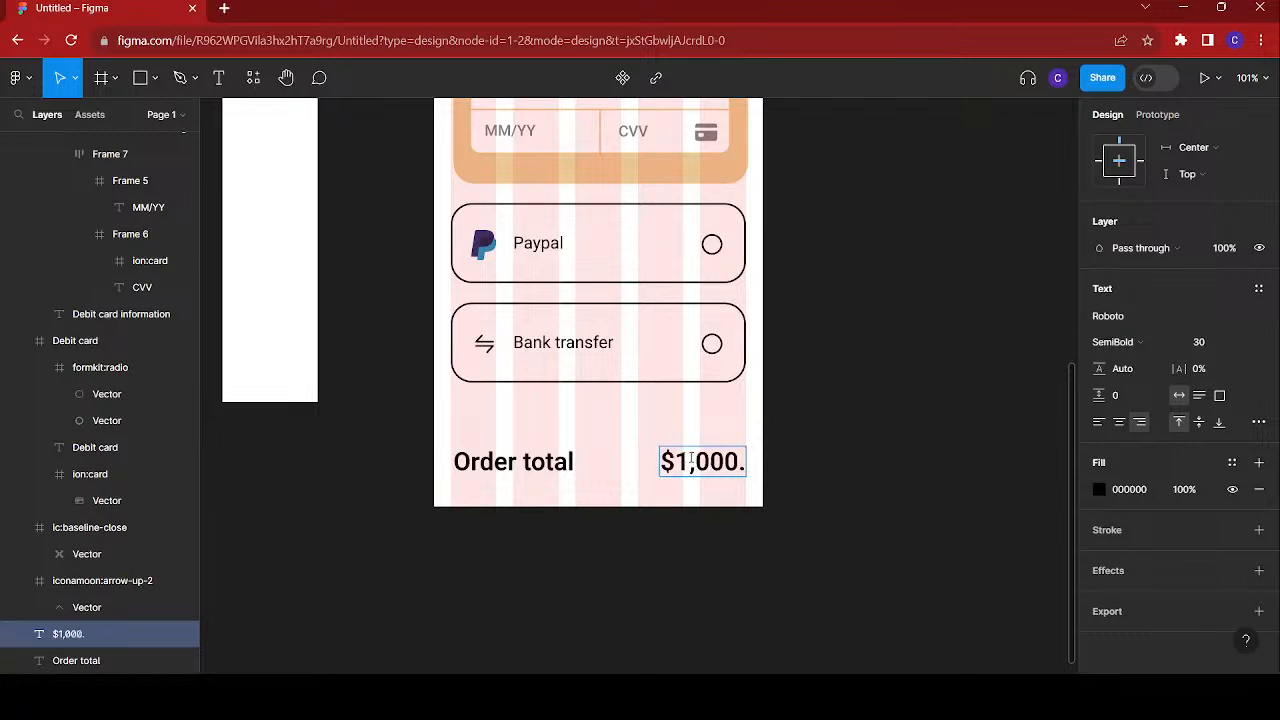
pyautogui.write('5')
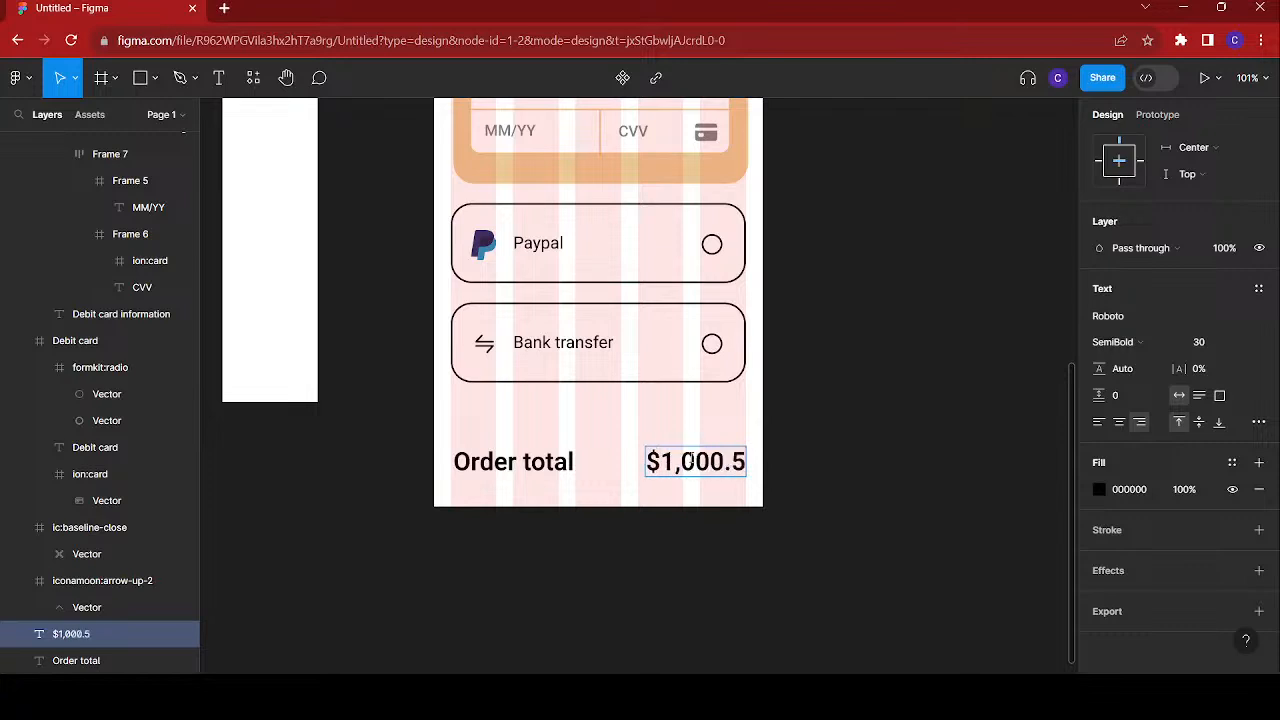
pyautogui.write('0')
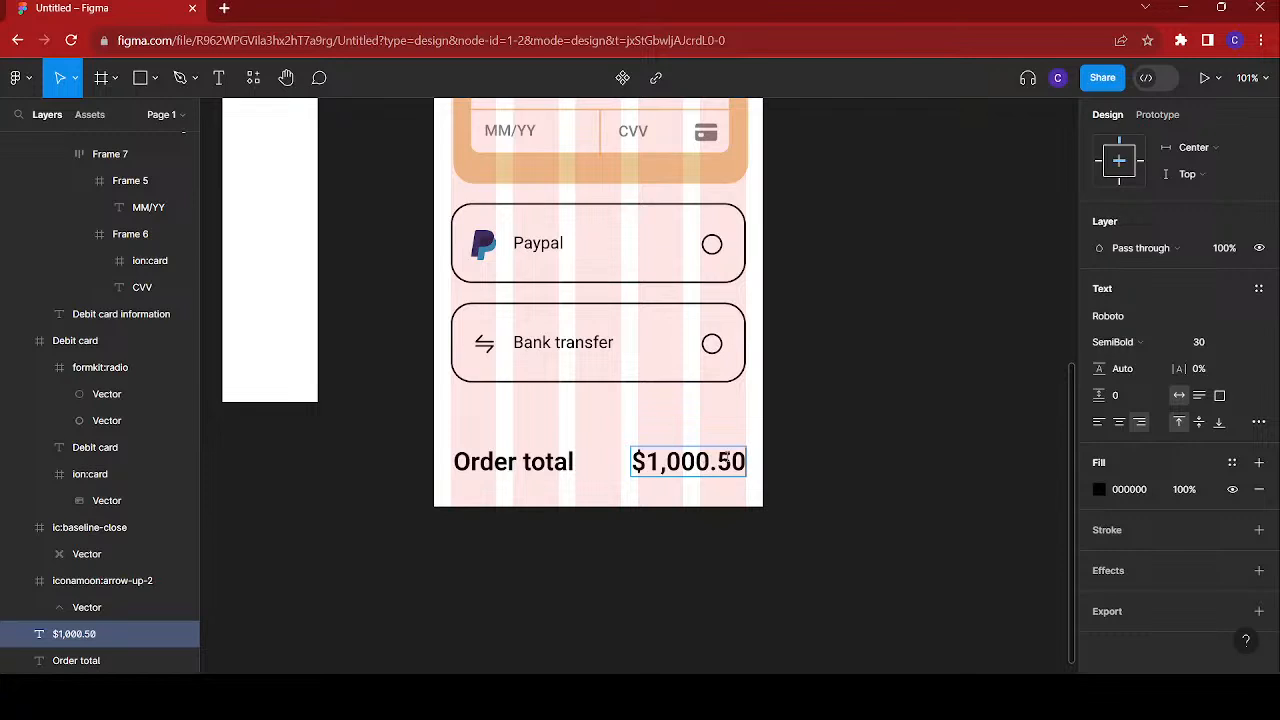
pyautogui.press('Escape')
# - Extend the Payment frame downward to a size of about 390 × 1037 to make room below the Order total row
pyautogui.hotkey('shift', '1')
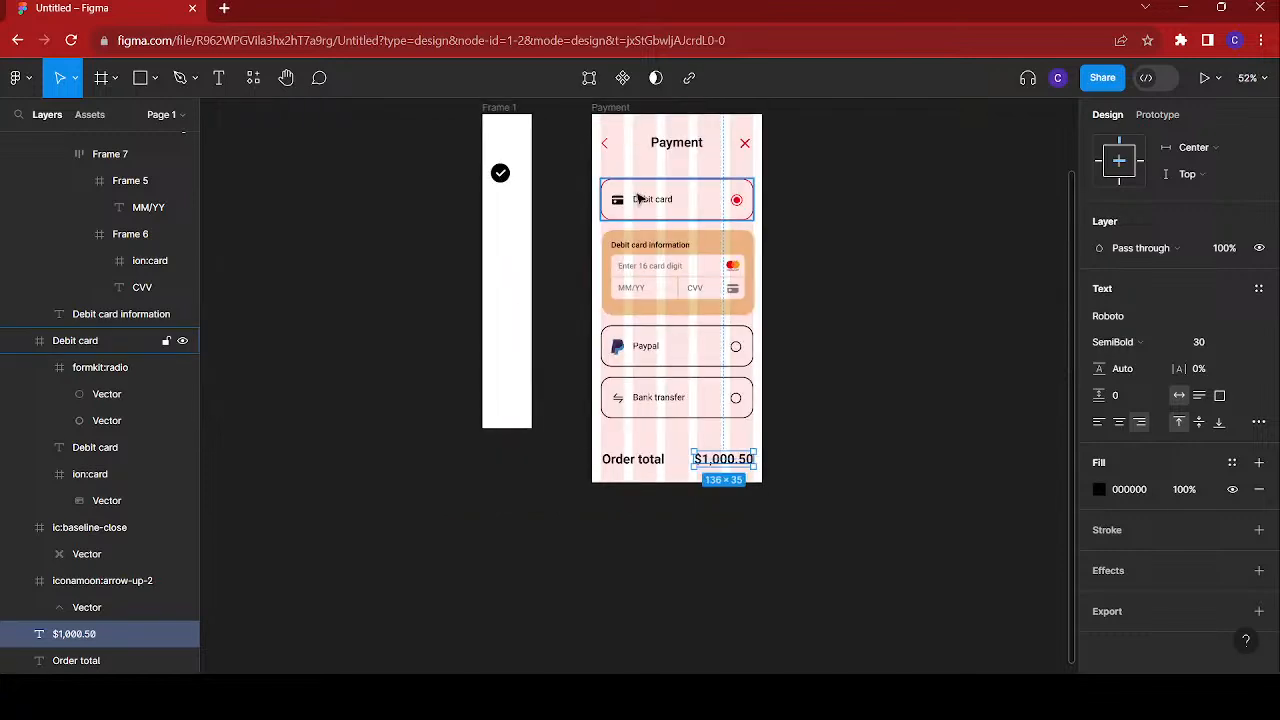
pyautogui.press('Escape')
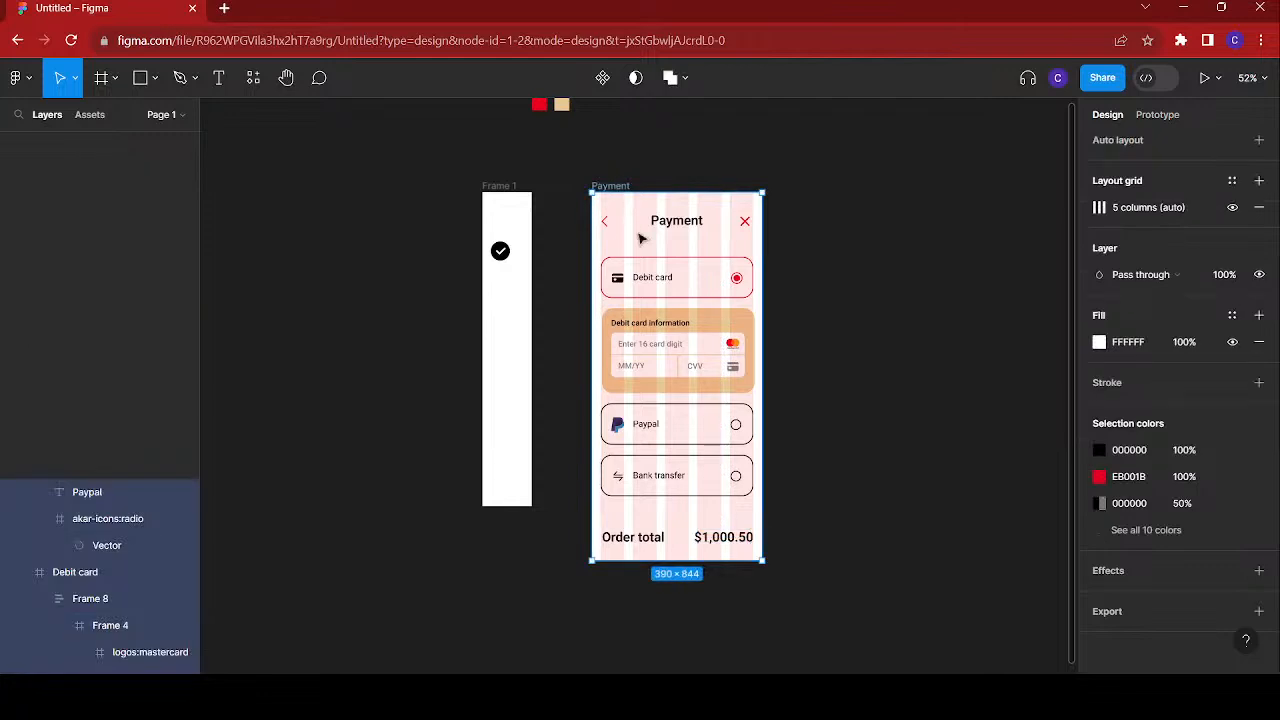
pyautogui.scroll(-4, 687, 352)
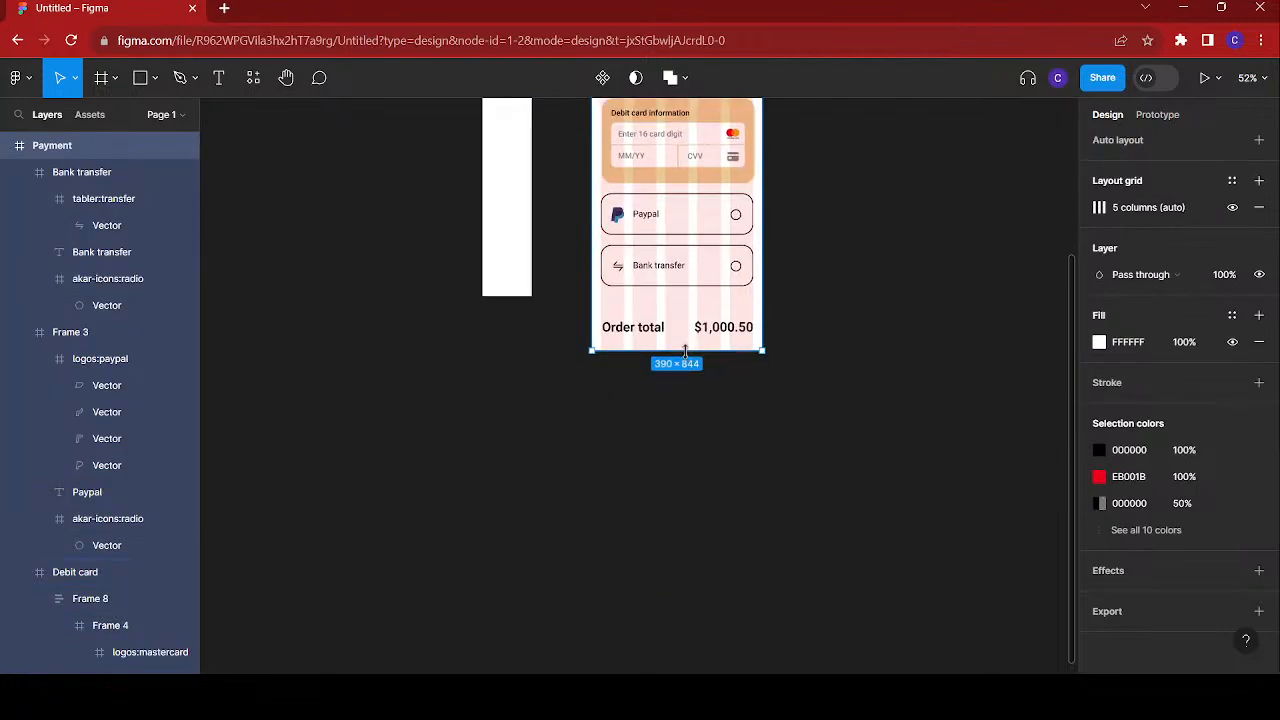
pyautogui.moveTo(686, 355); pyautogui.dragTo(690, 436)
pyautogui.scroll(2, 731, 343)
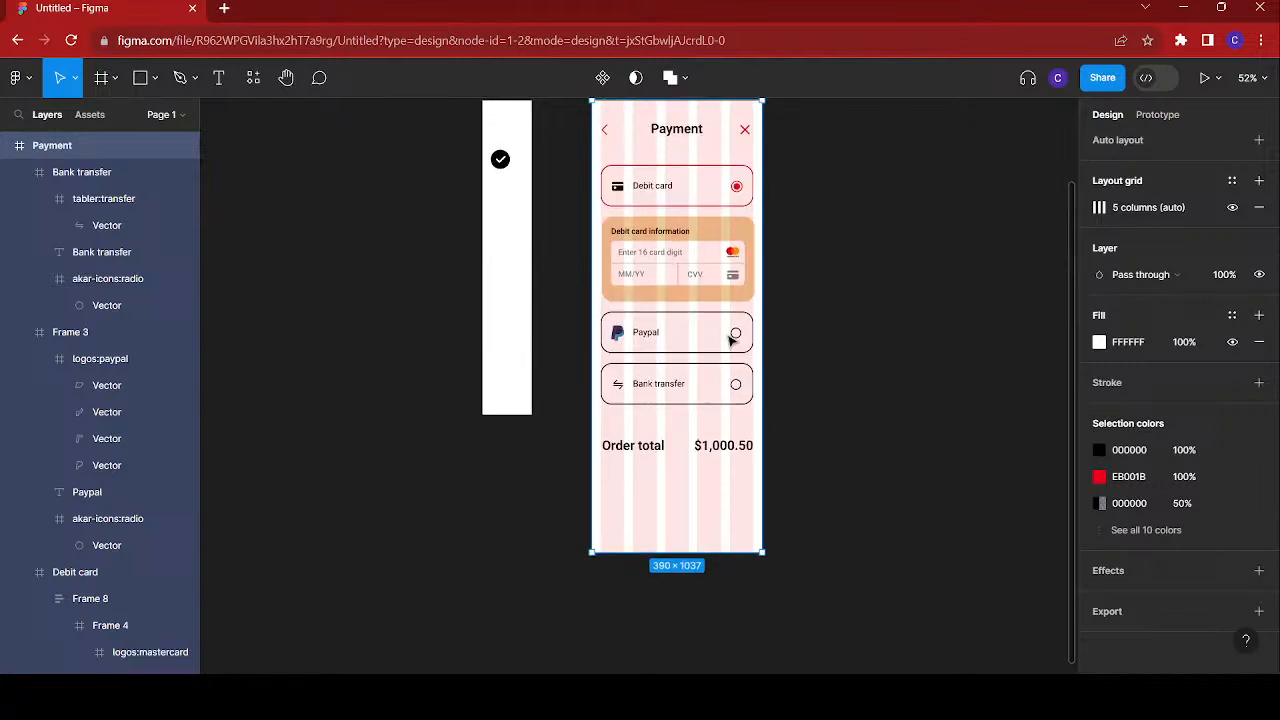
pyautogui.hscroll(2, 731, 345)
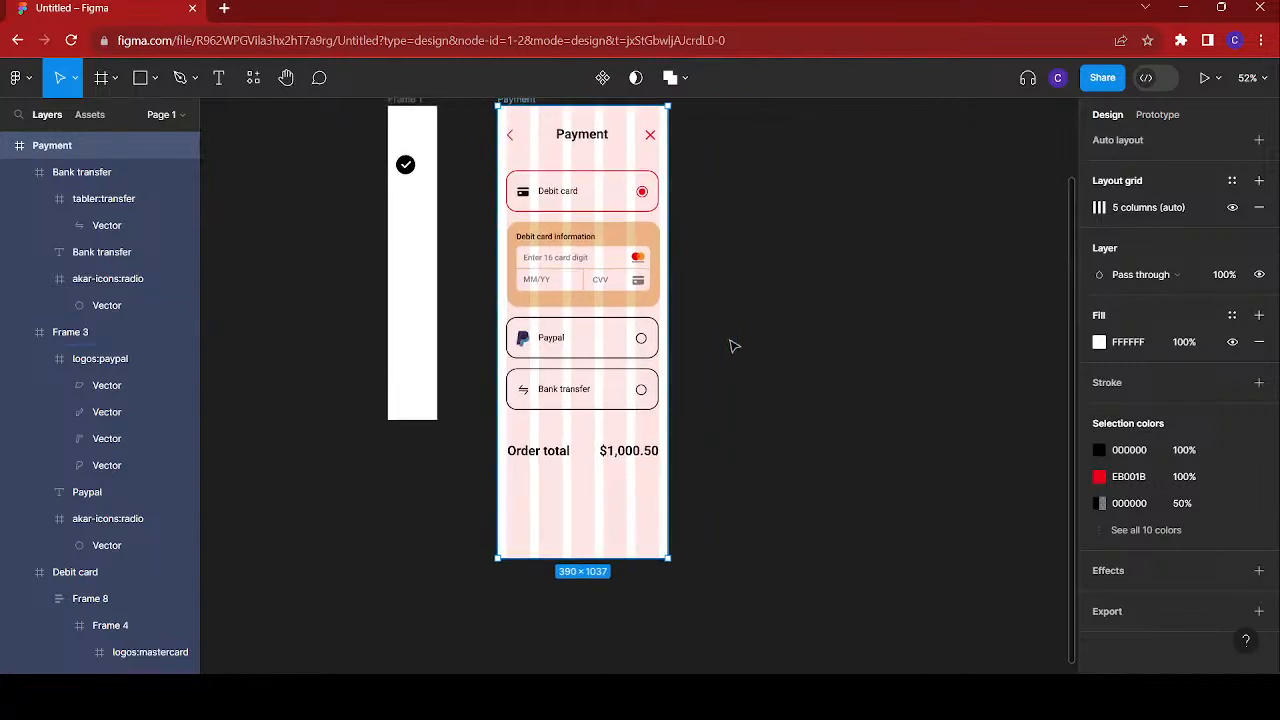
# - Set the $1,000.50 amount to Bold at size 35 and align it with the Order total text along their vertical centers
pyautogui.click(612, 452)
pyautogui.doubleClick(612, 452)
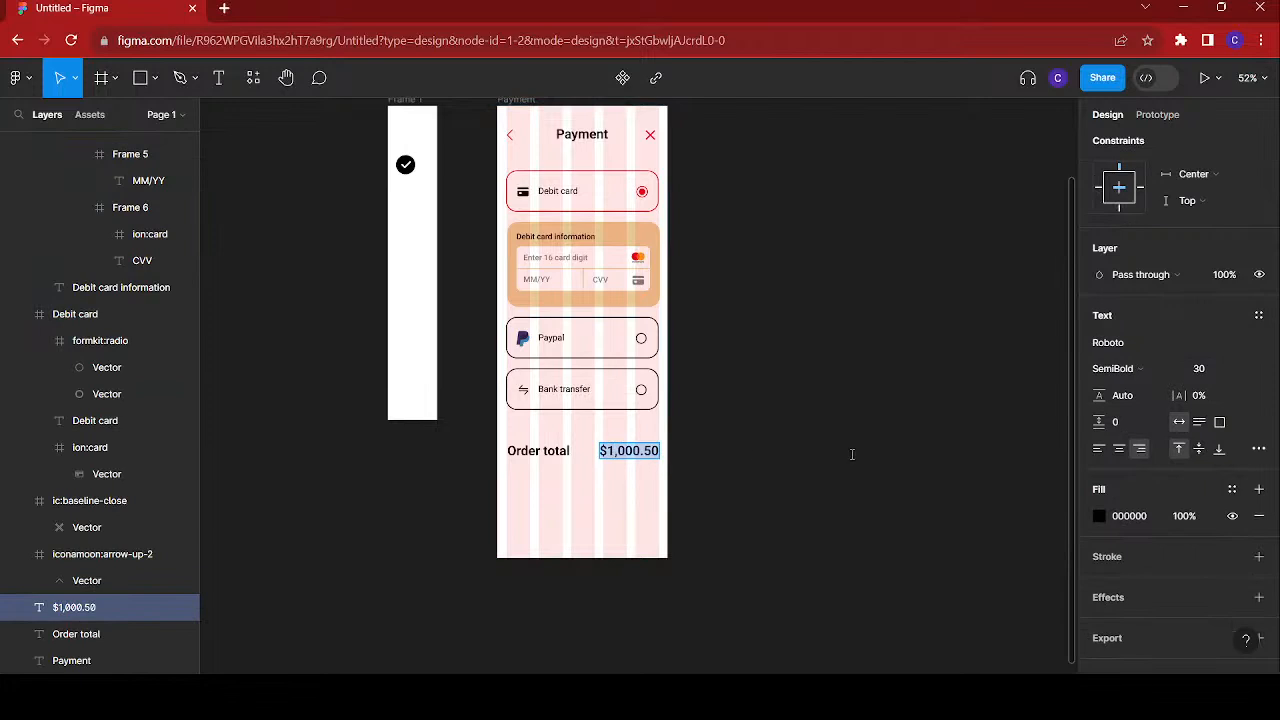
pyautogui.click(1133, 370)
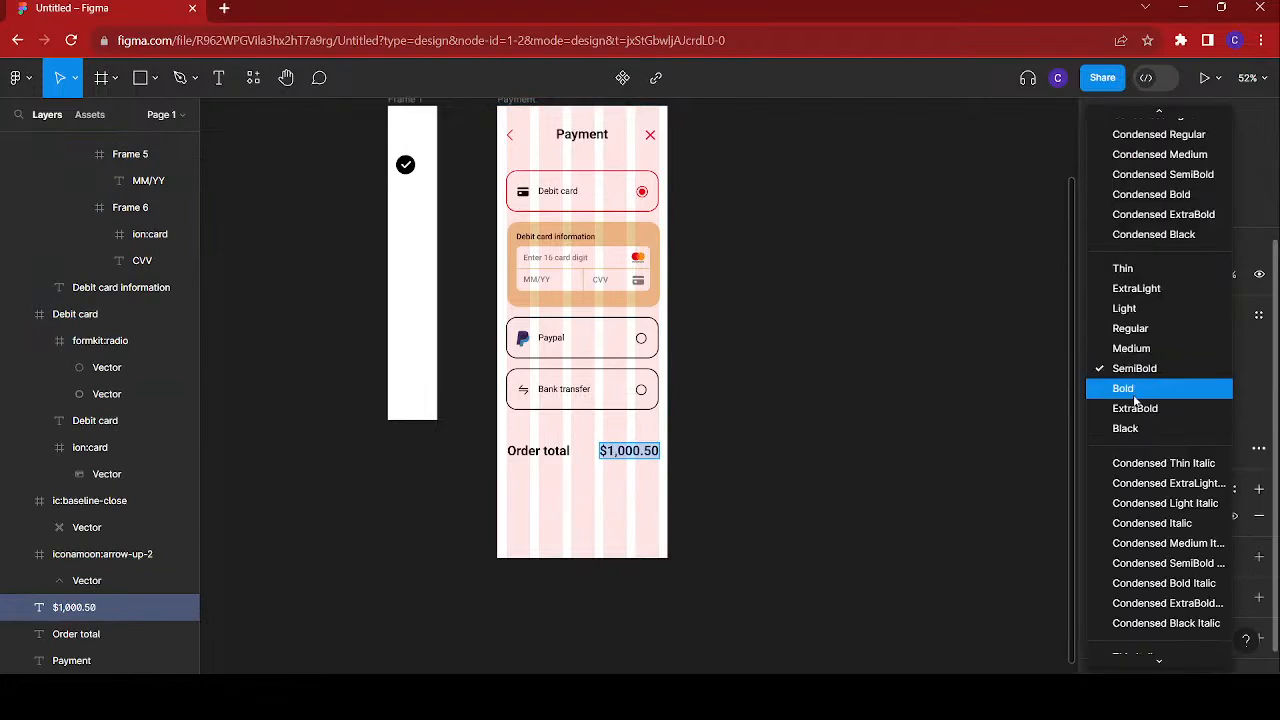
pyautogui.click(1133, 390)
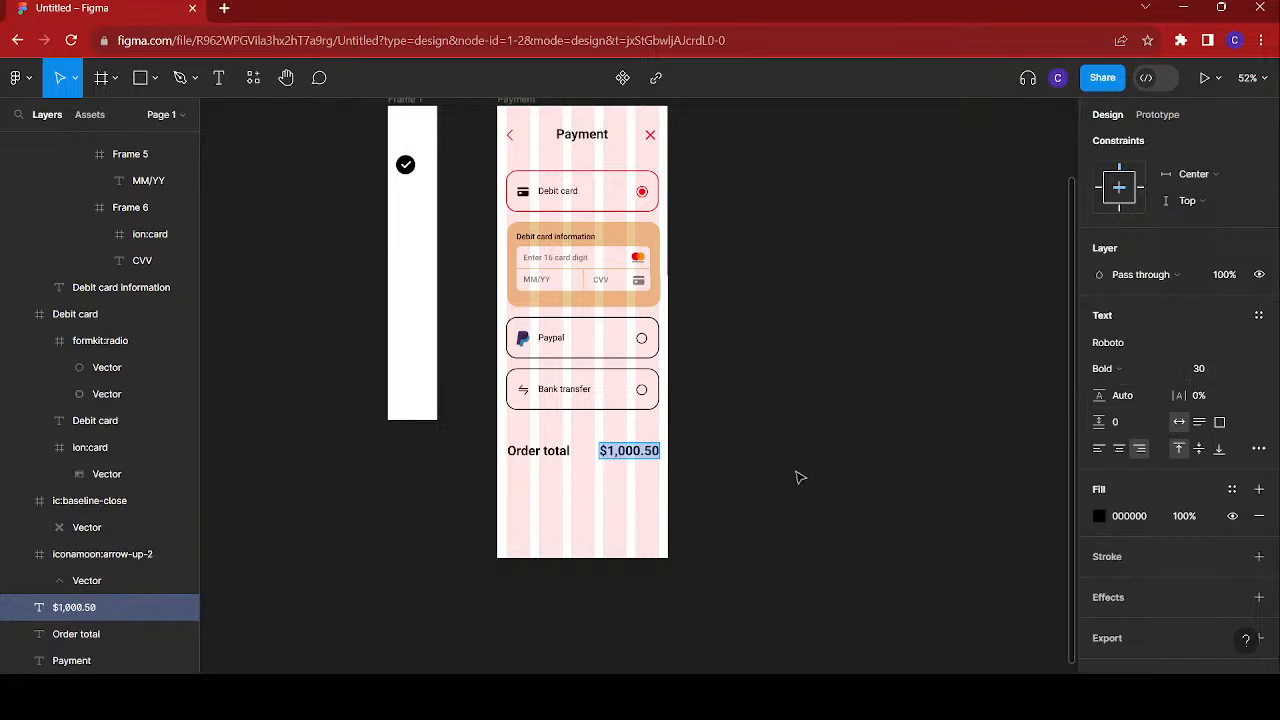
pyautogui.click(1214, 374)
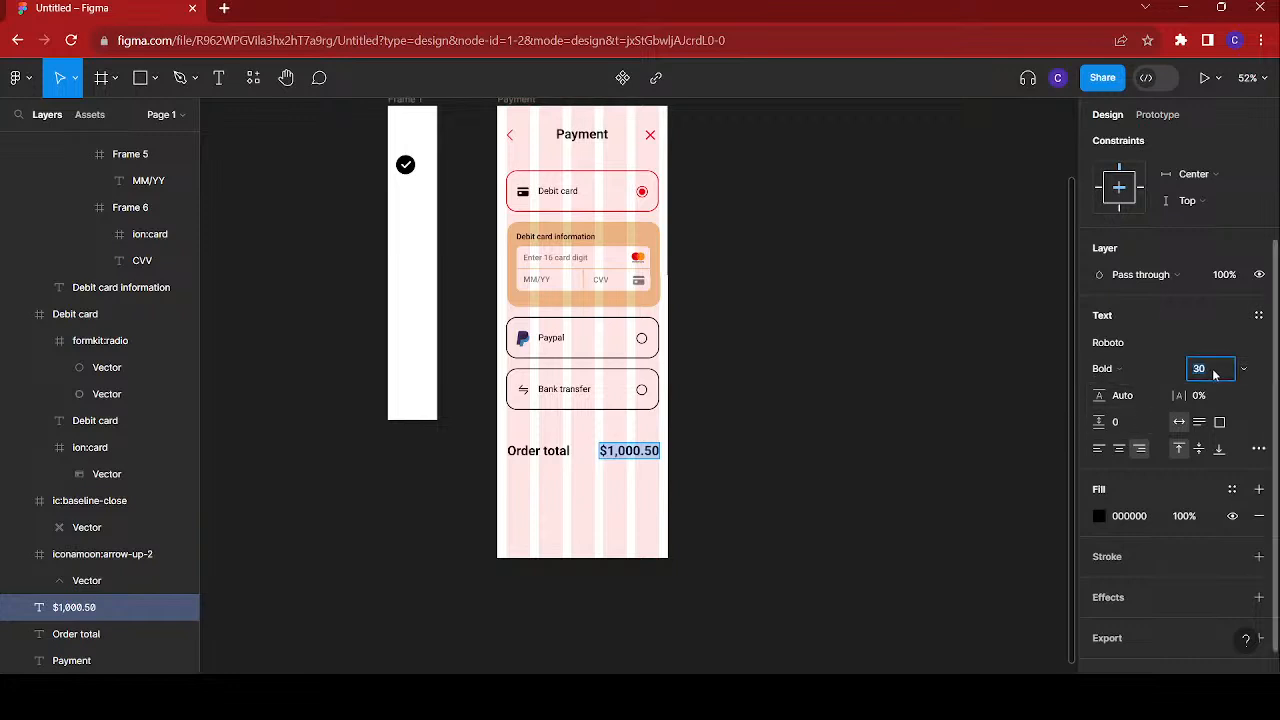
pyautogui.write('35')
pyautogui.press('Return')
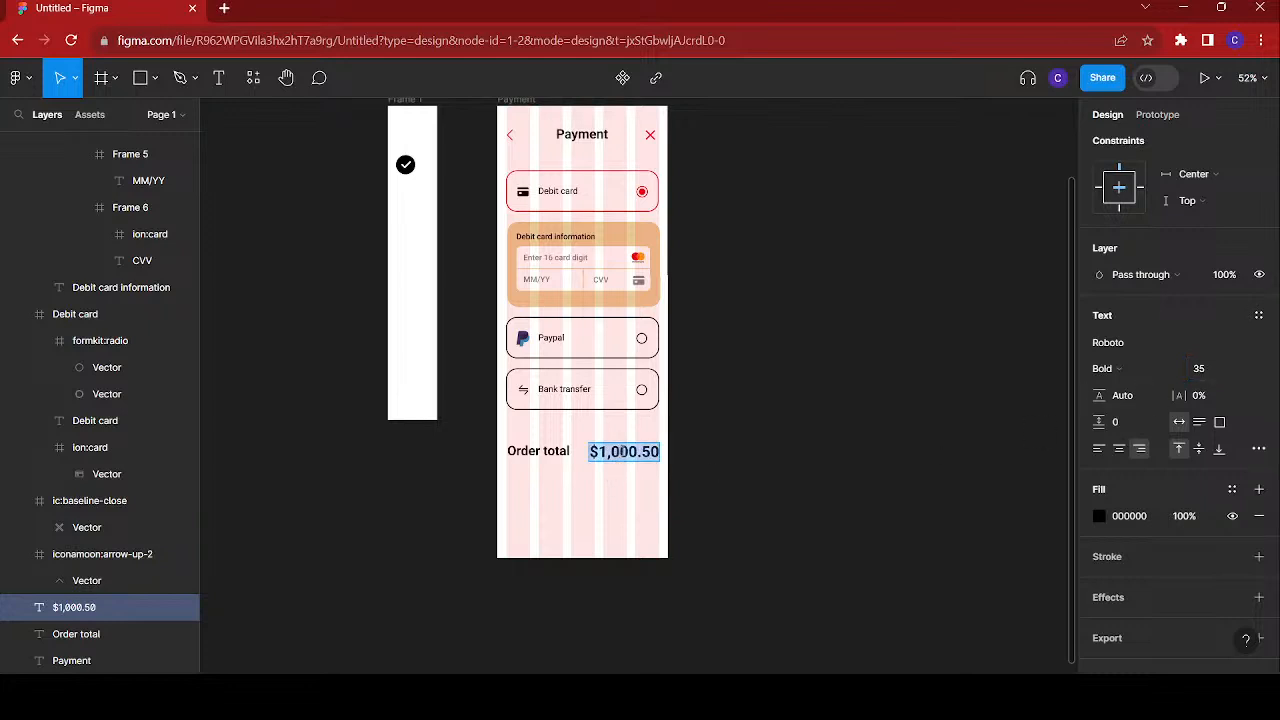
pyautogui.press('Escape')
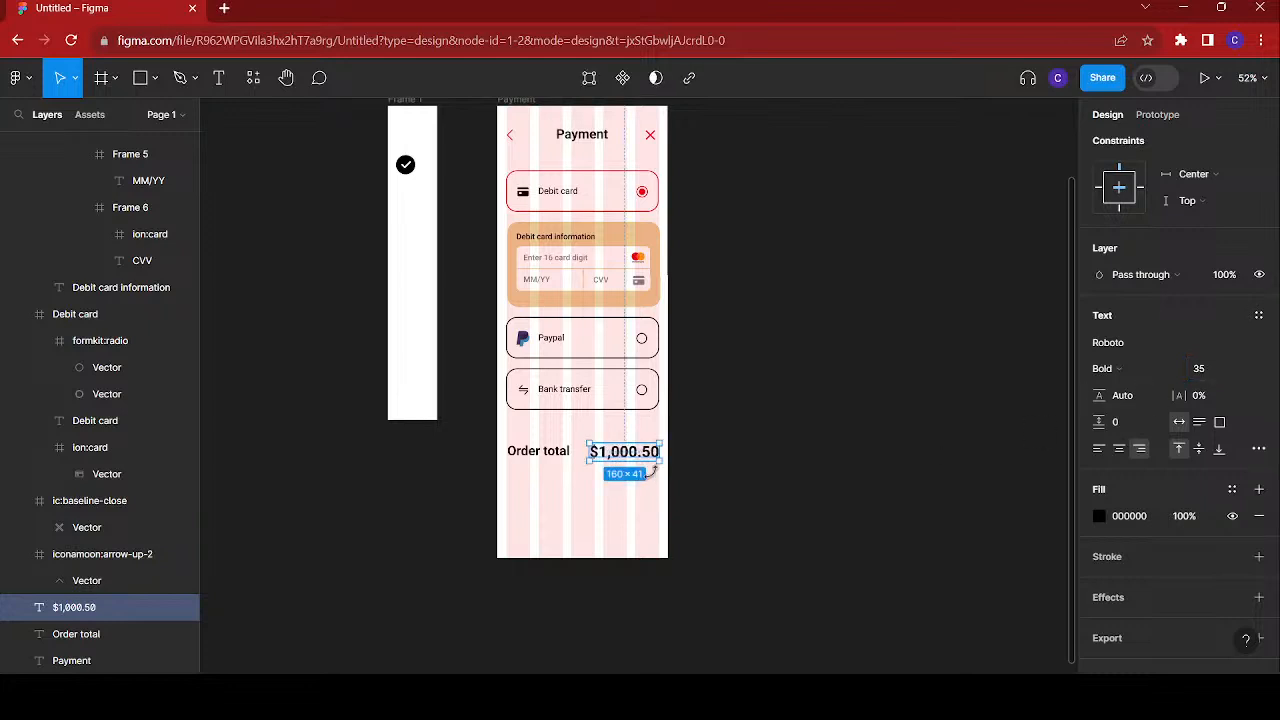
pyautogui.keyDown('shift'); pyautogui.click(546, 456); pyautogui.keyUp('shift')
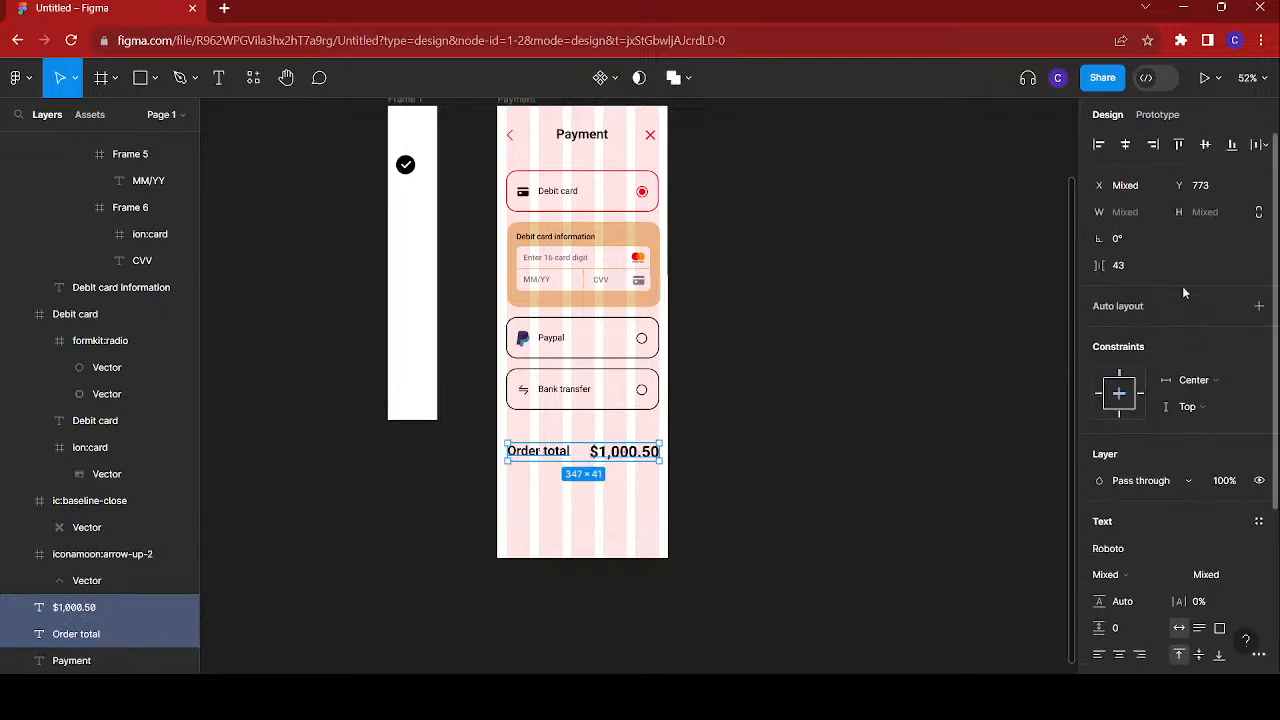
pyautogui.click(1206, 145)
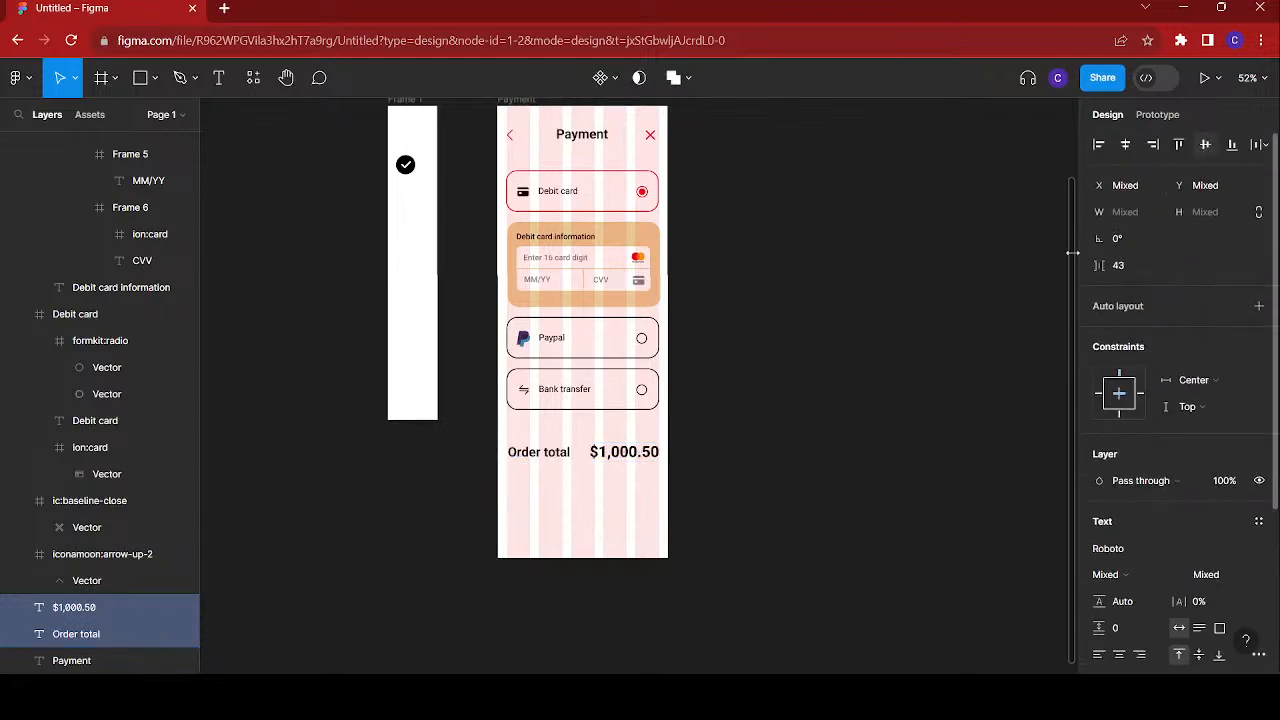
# - Duplicate the "Enter 16 card digit" field and place the copy below the Order total row, at about X 44, Y 926
pyautogui.scroll(2, 566, 520)
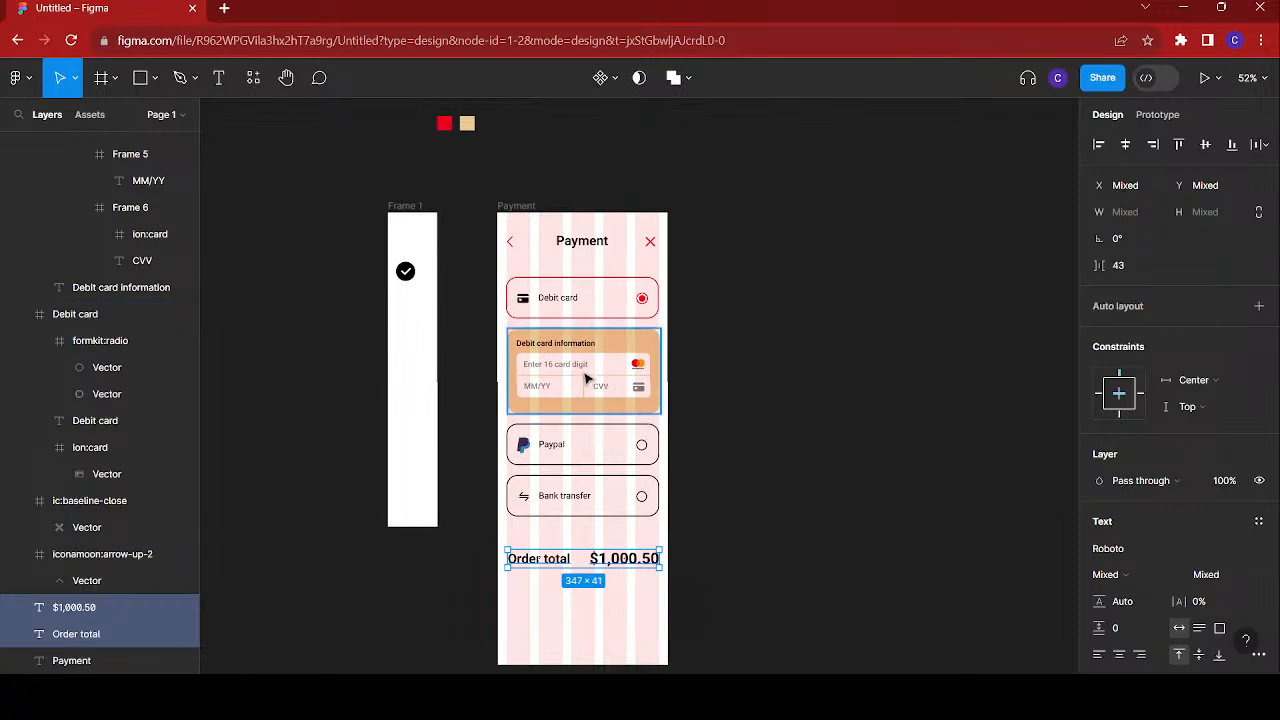
pyautogui.doubleClick(594, 373)
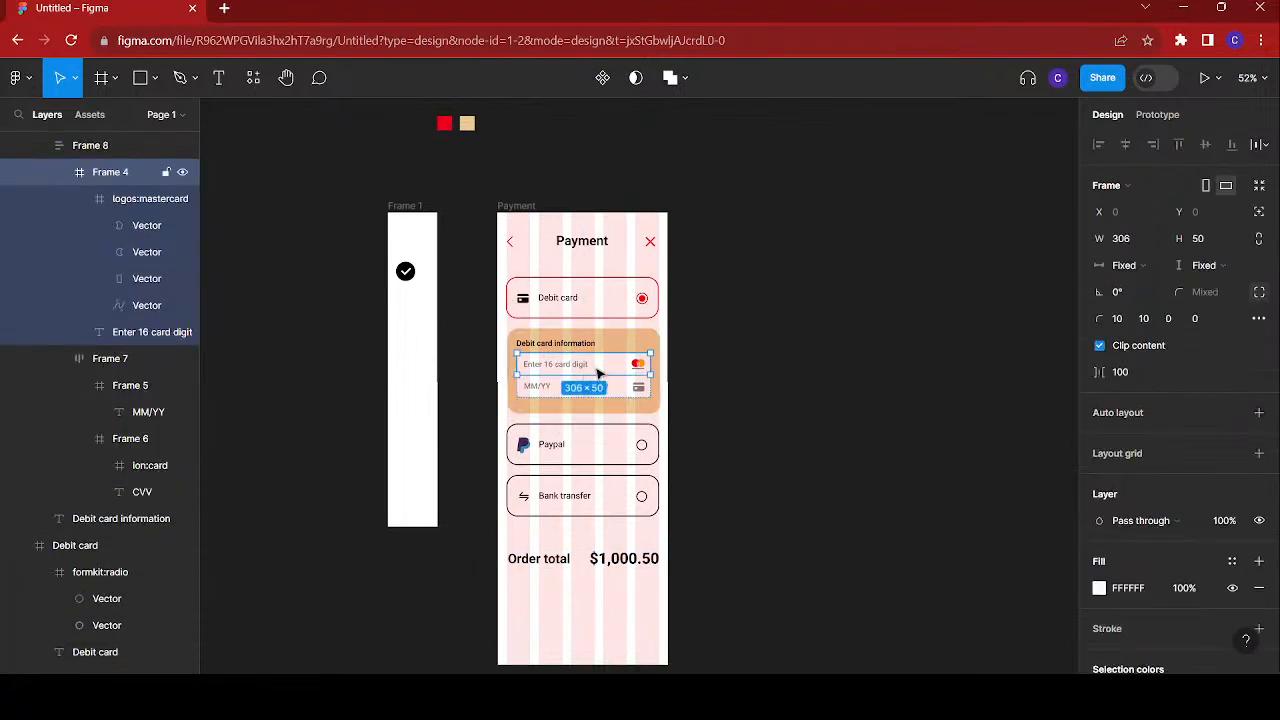
pyautogui.hotkey('ctrl', 'd')
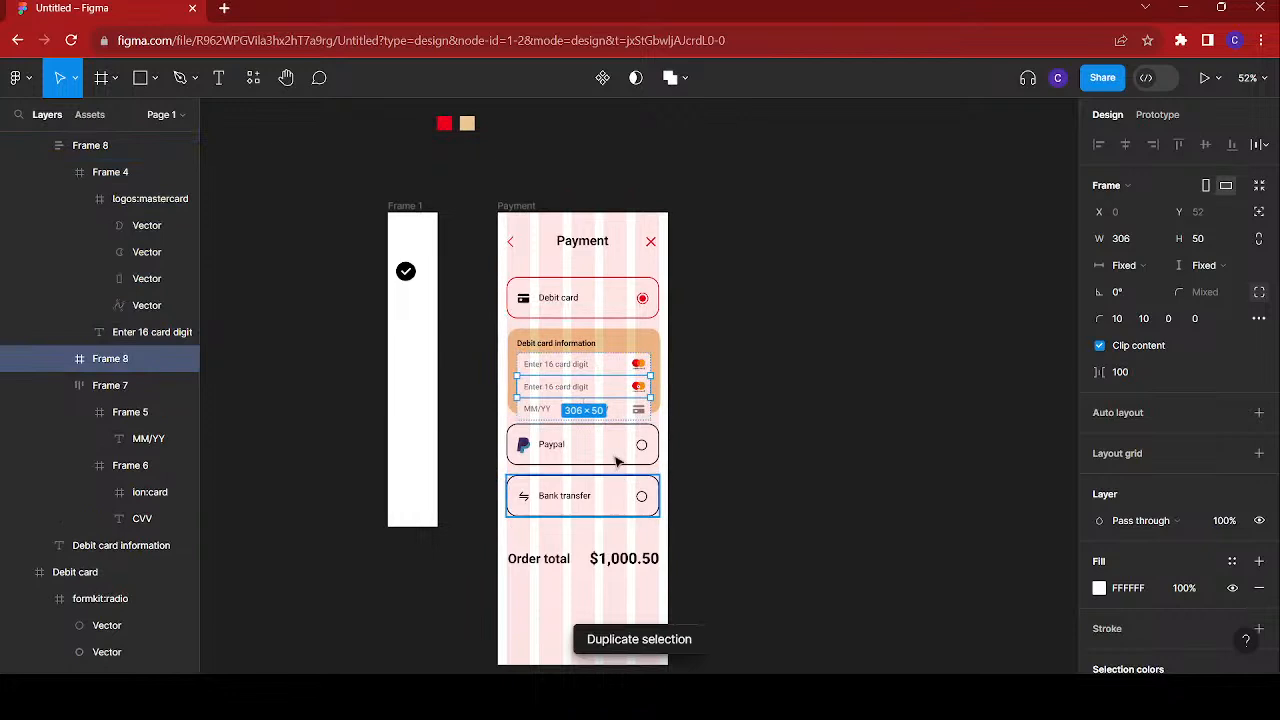
pyautogui.moveTo(595, 387); pyautogui.dragTo(746, 455)
pyautogui.moveTo(670, 543); pyautogui.dragTo(597, 641)
pyautogui.scroll(-5, 597, 641)
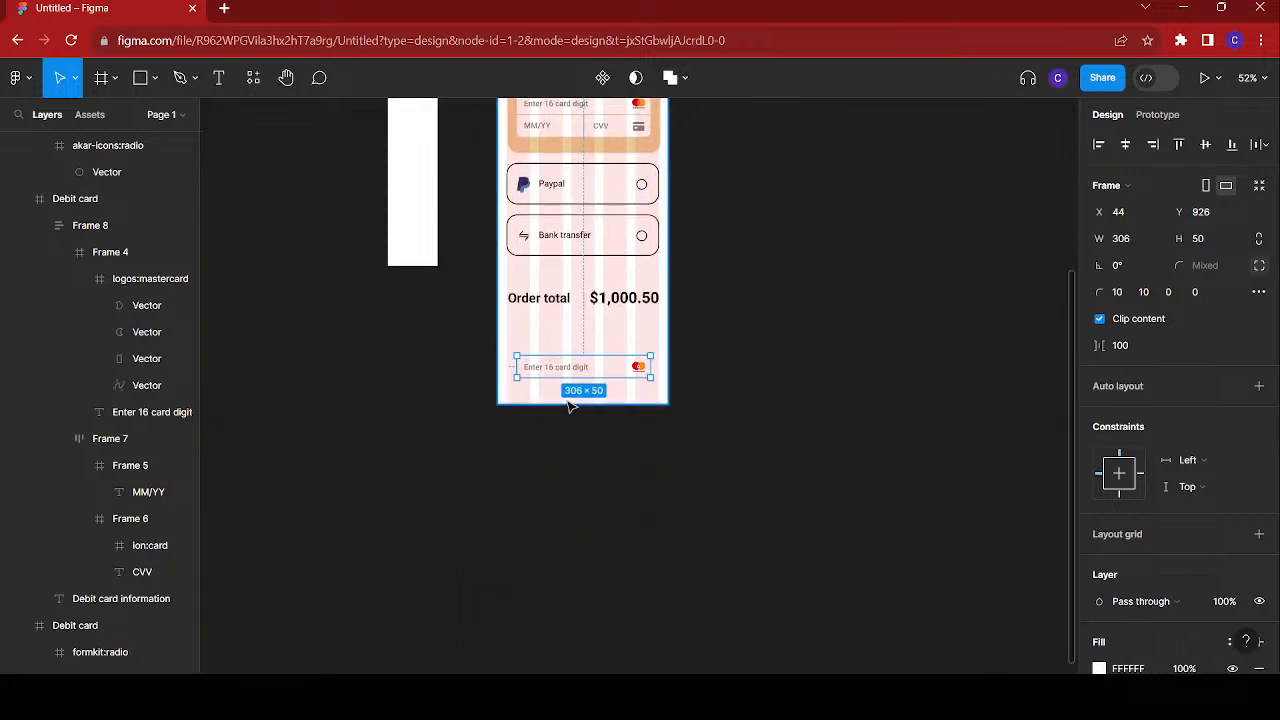
# - Delete the Mastercard logo from the copied field below the Order total row
pyautogui.scroll(4, 568, 405)
pyautogui.scroll(3, 694, 329)
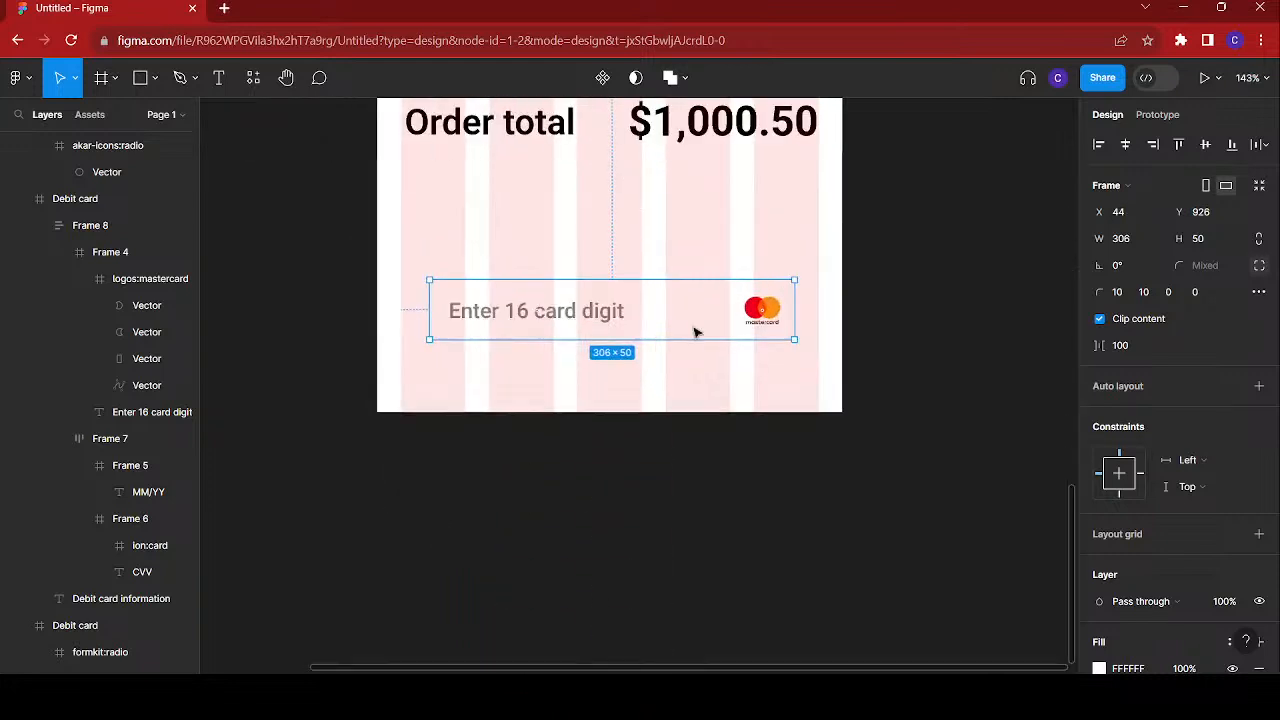
pyautogui.click(762, 313)
pyautogui.press('Delete')
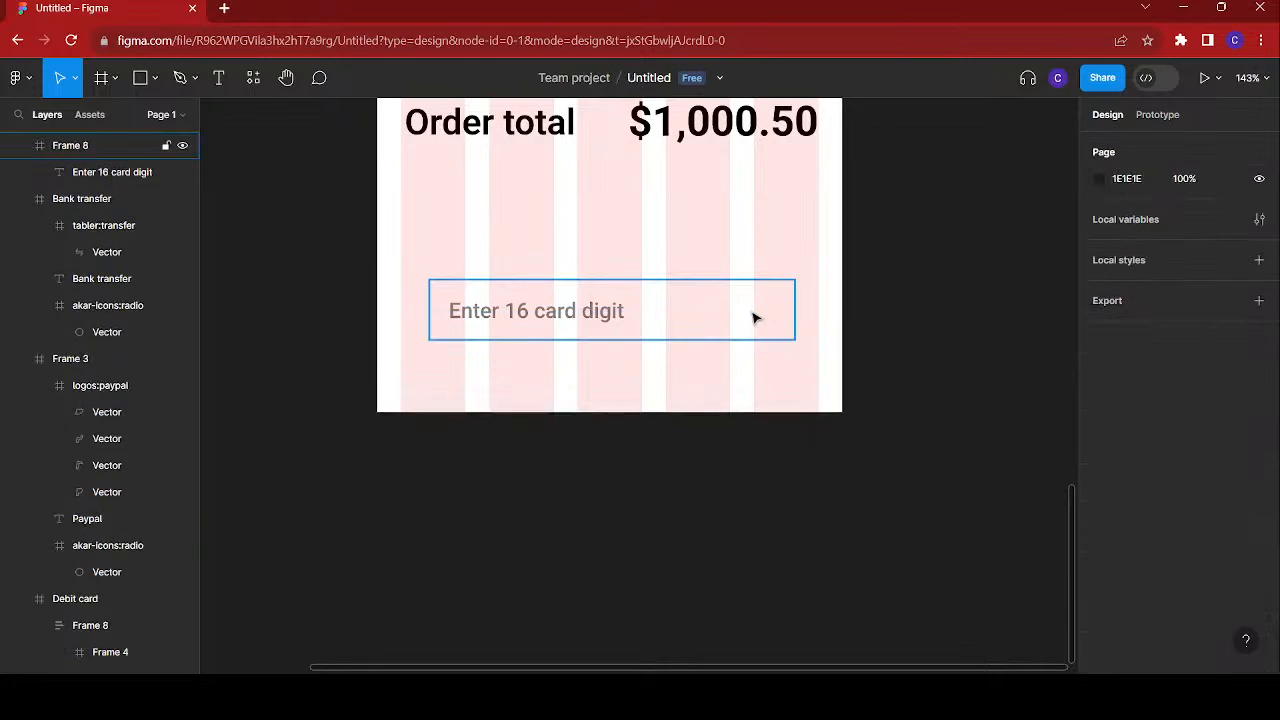
# - Give the copied field a uniform corner radius of 10 on all corners
pyautogui.click(755, 317)
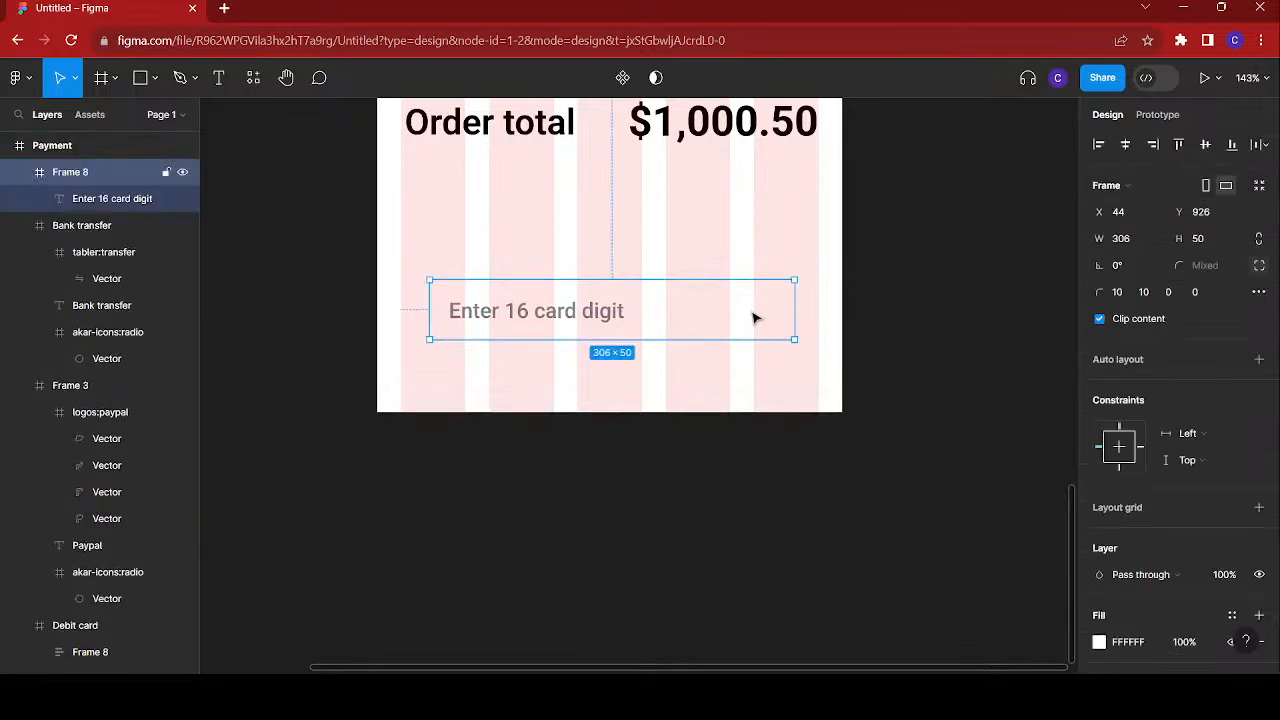
pyautogui.click(1255, 268)
pyautogui.click(1225, 268)
pyautogui.write('10')
pyautogui.press('Return')
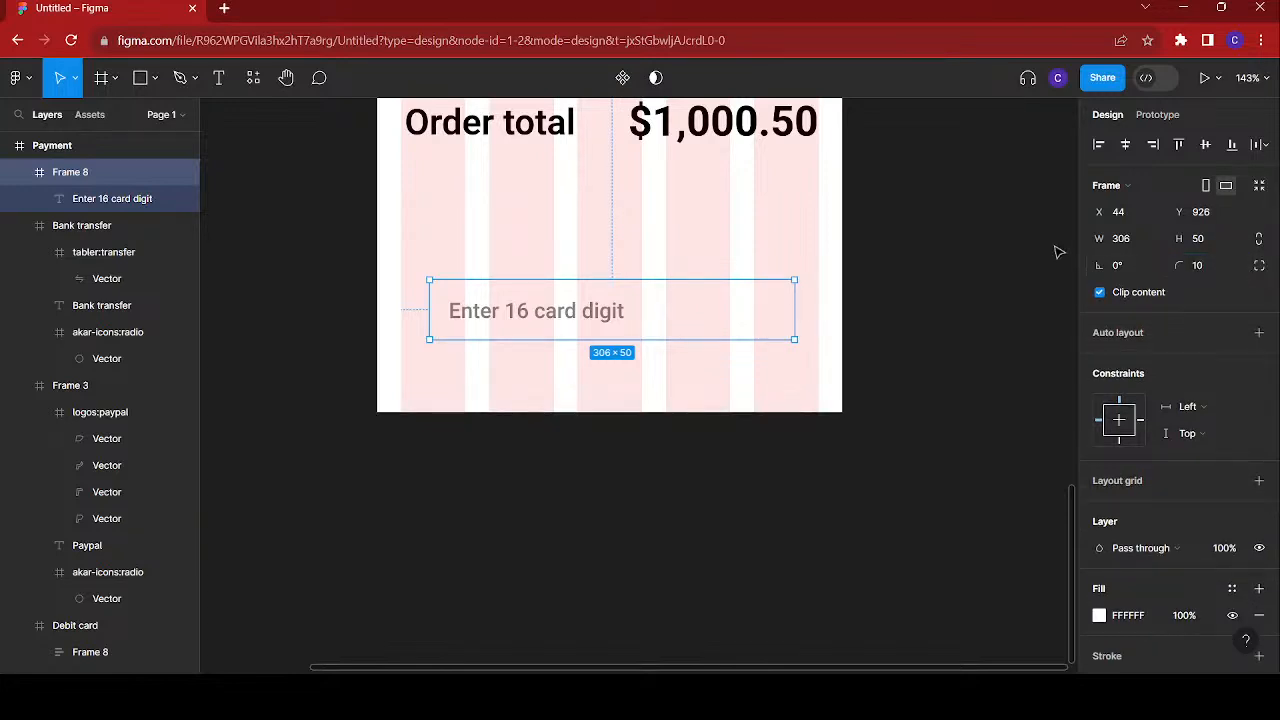
# - Replace the copied field's text with "Confirm Order" and center it horizontally within its frame
pyautogui.click(595, 315)
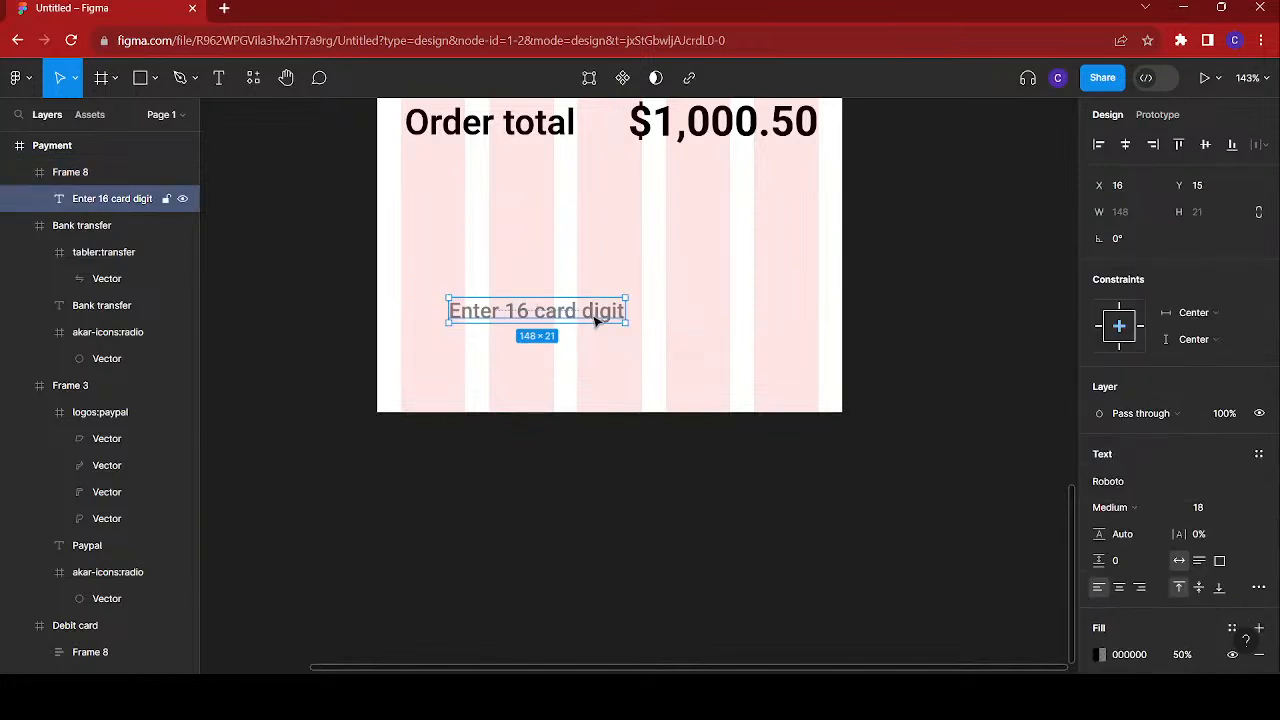
pyautogui.click(1125, 145)
pyautogui.doubleClick(656, 312)
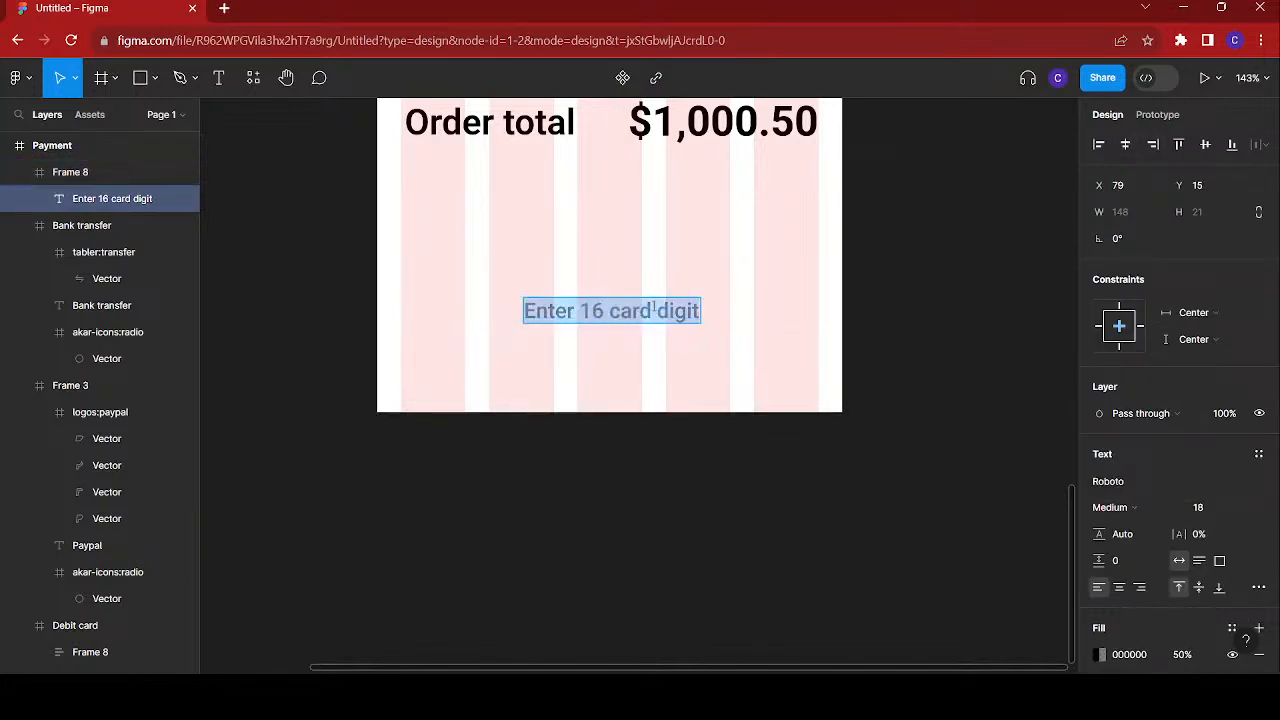
pyautogui.write('Co')
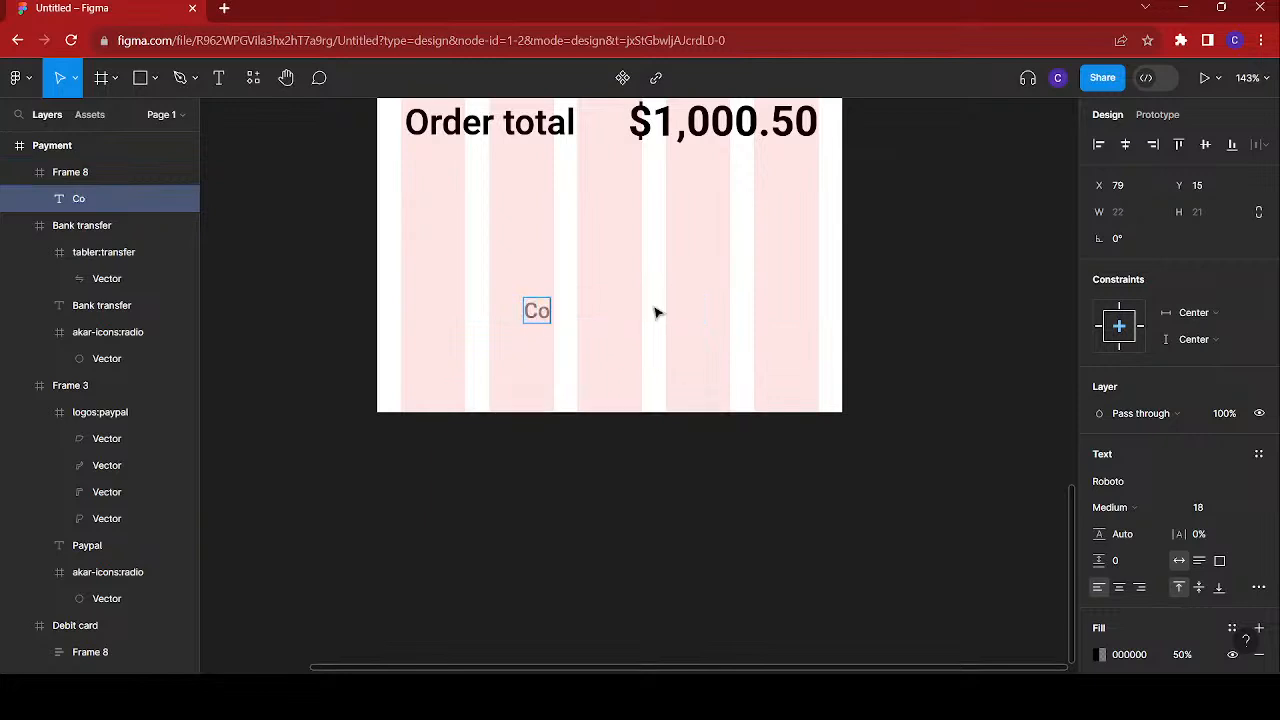
pyautogui.write('nfirm O')
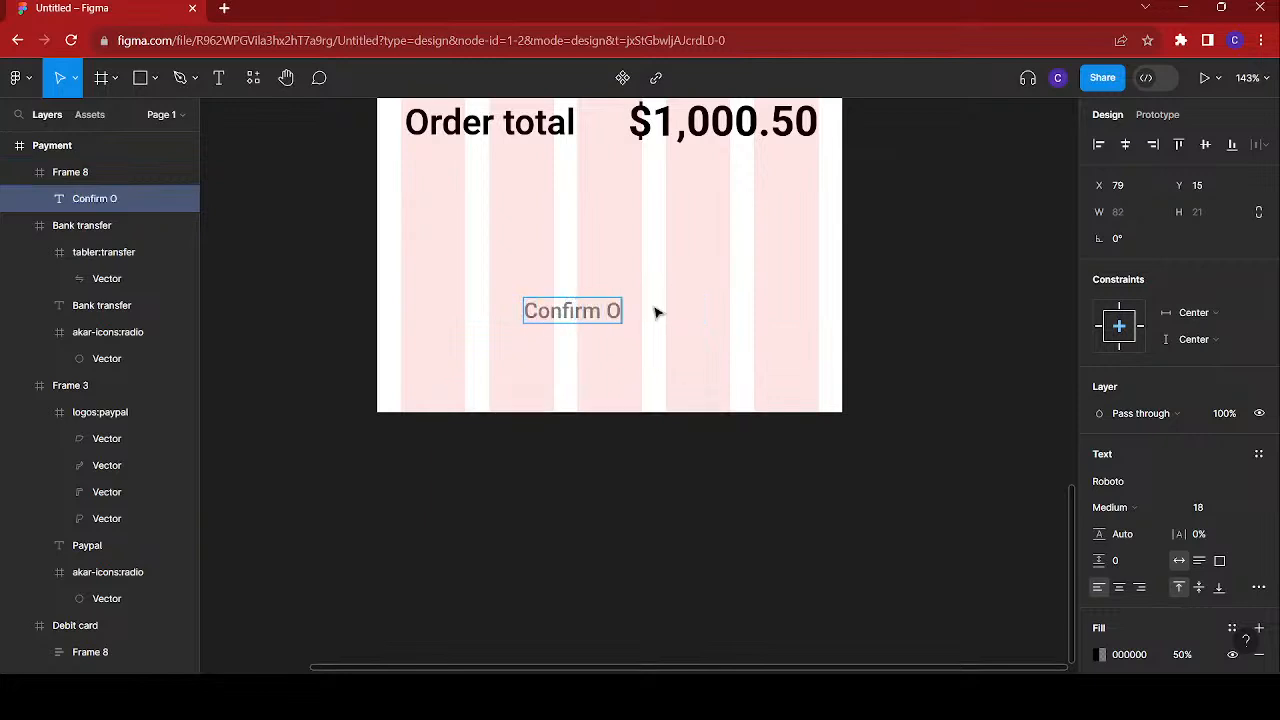
pyautogui.write('rder')
pyautogui.press('Escape')
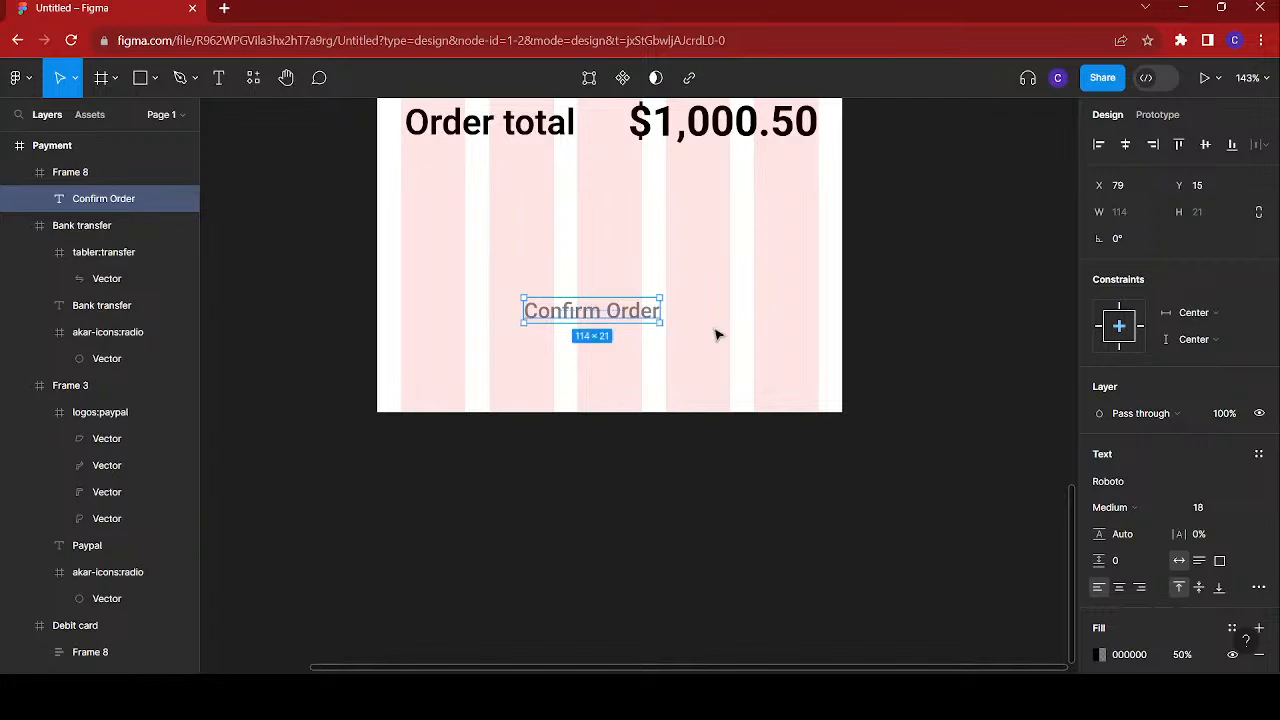
pyautogui.press('Escape')
pyautogui.click(640, 321)
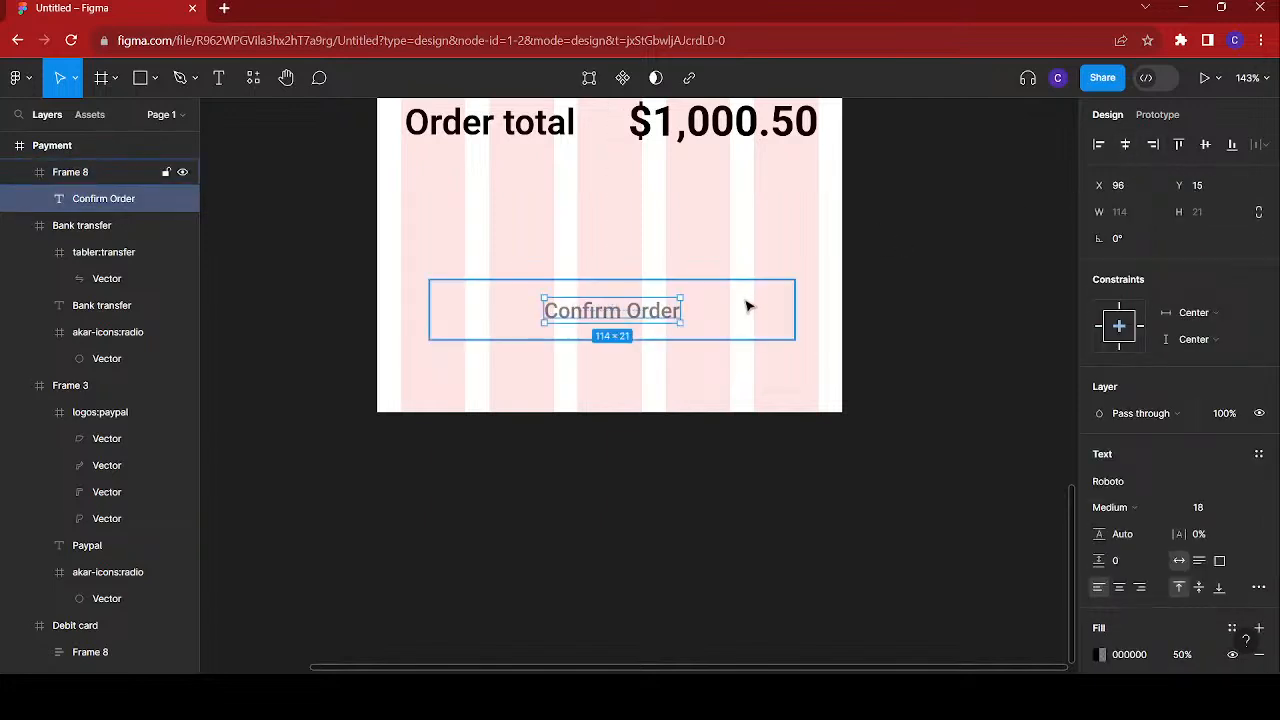
# - Set the Confirm Order text's fill to white FFFFFF at 100% opacity
pyautogui.click(749, 303)
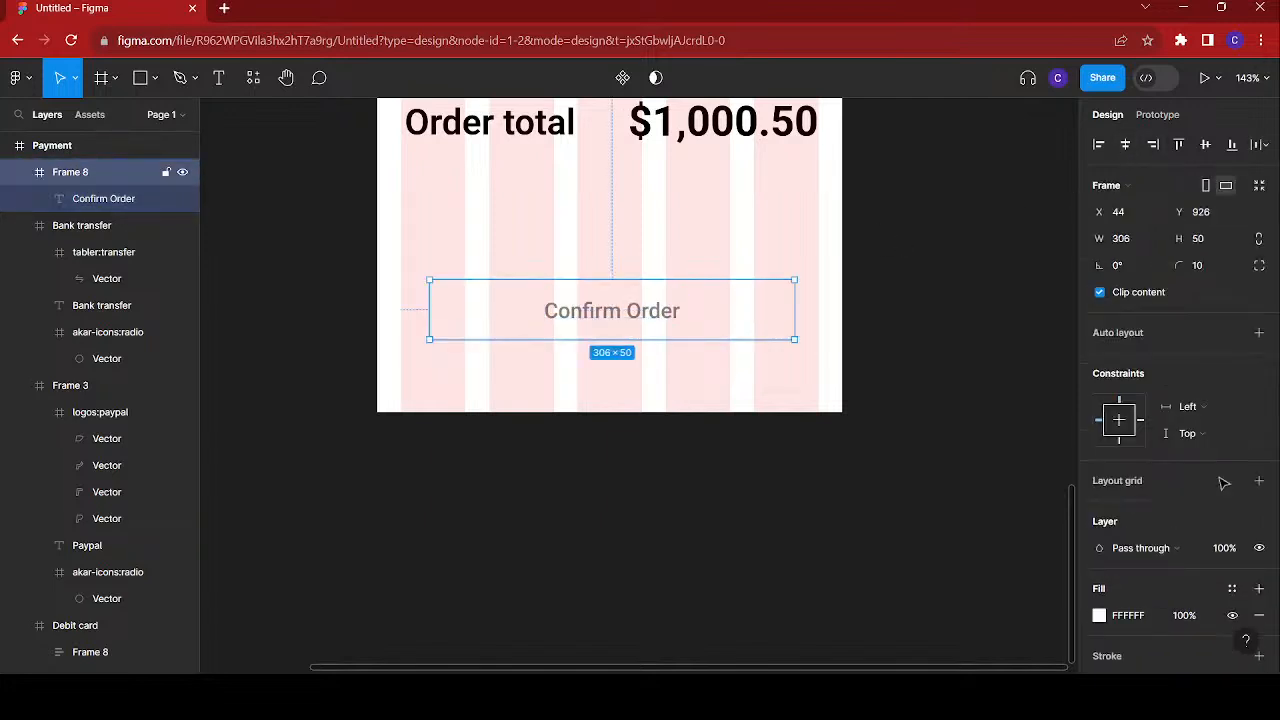
pyautogui.click(614, 313)
pyautogui.scroll(-3, 1118, 508)
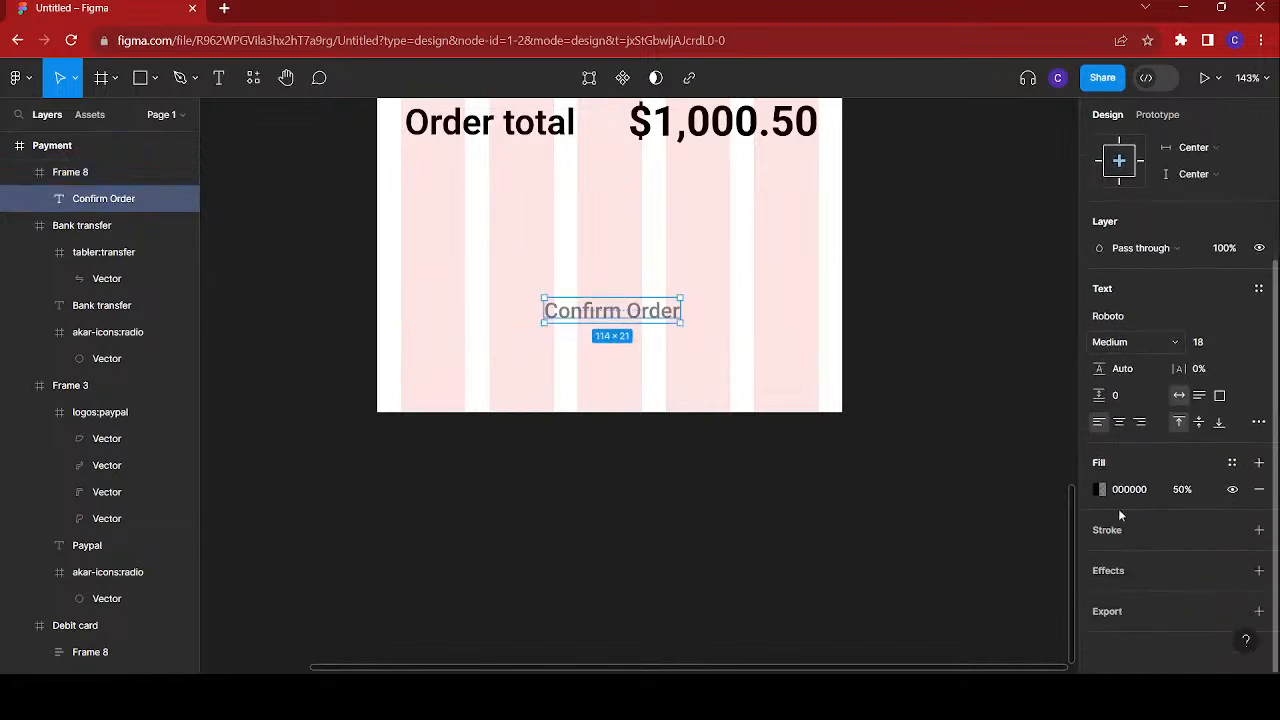
pyautogui.click(1180, 490)
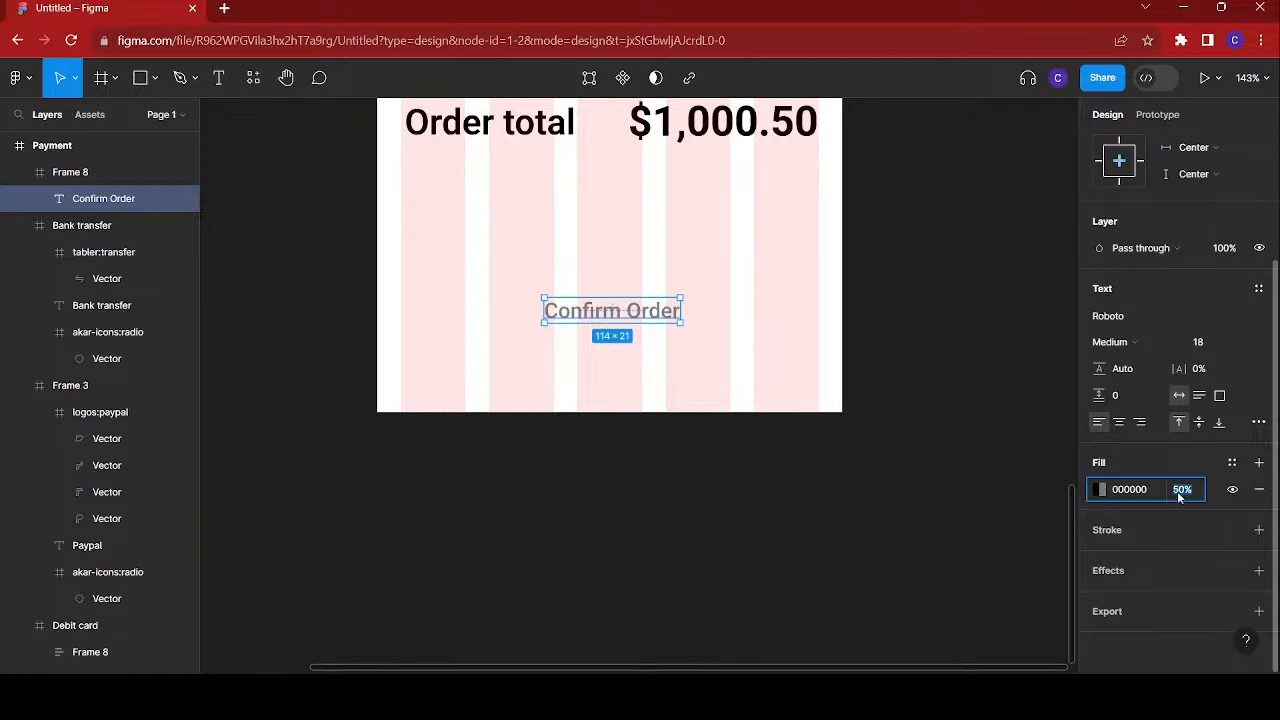
pyautogui.write('100')
pyautogui.press('Return')
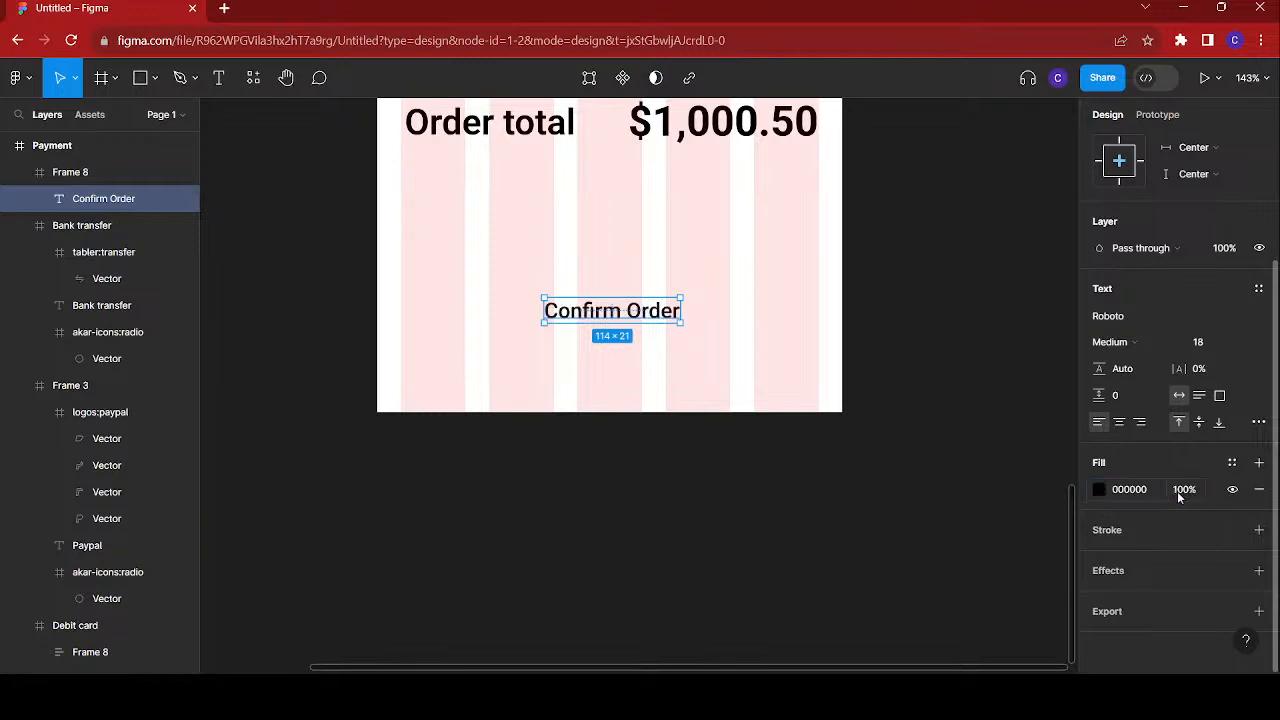
pyautogui.click(1099, 490)
pyautogui.moveTo(935, 350); pyautogui.dragTo(725, 205)
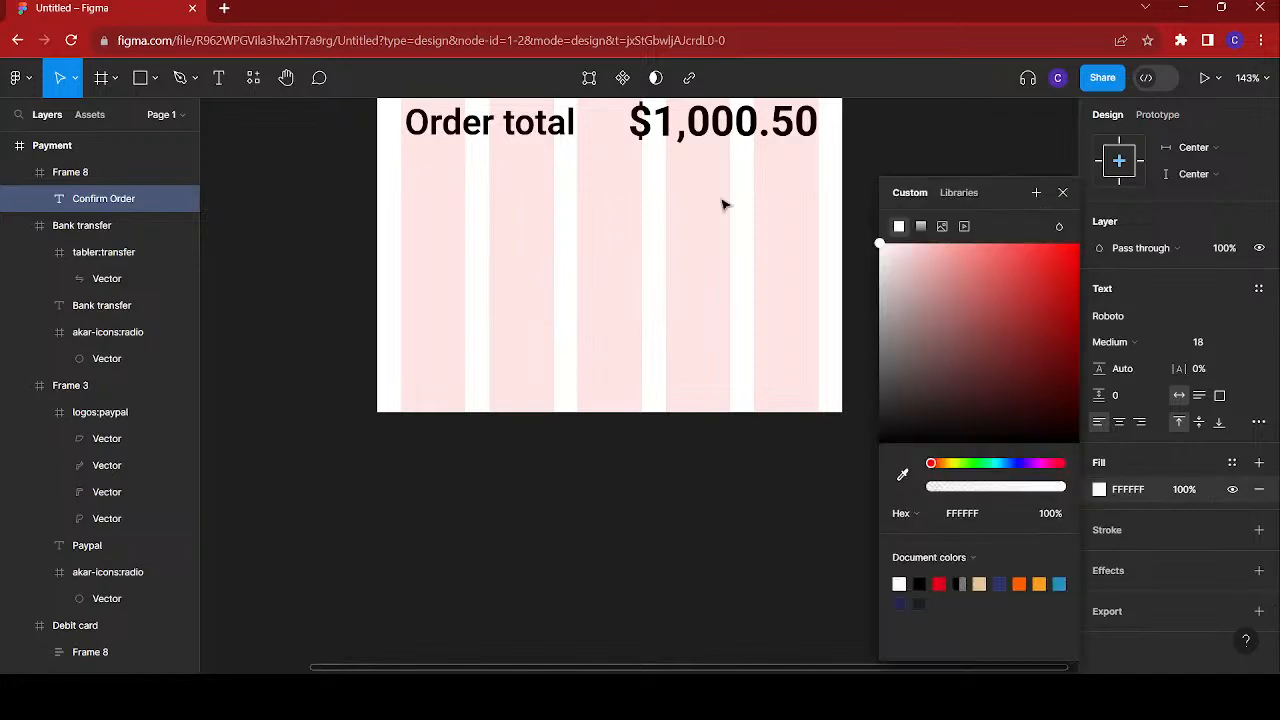
pyautogui.press('Escape')
# - Fill the Confirm Order button frame with the red document color EB001B
pyautogui.click(740, 300)
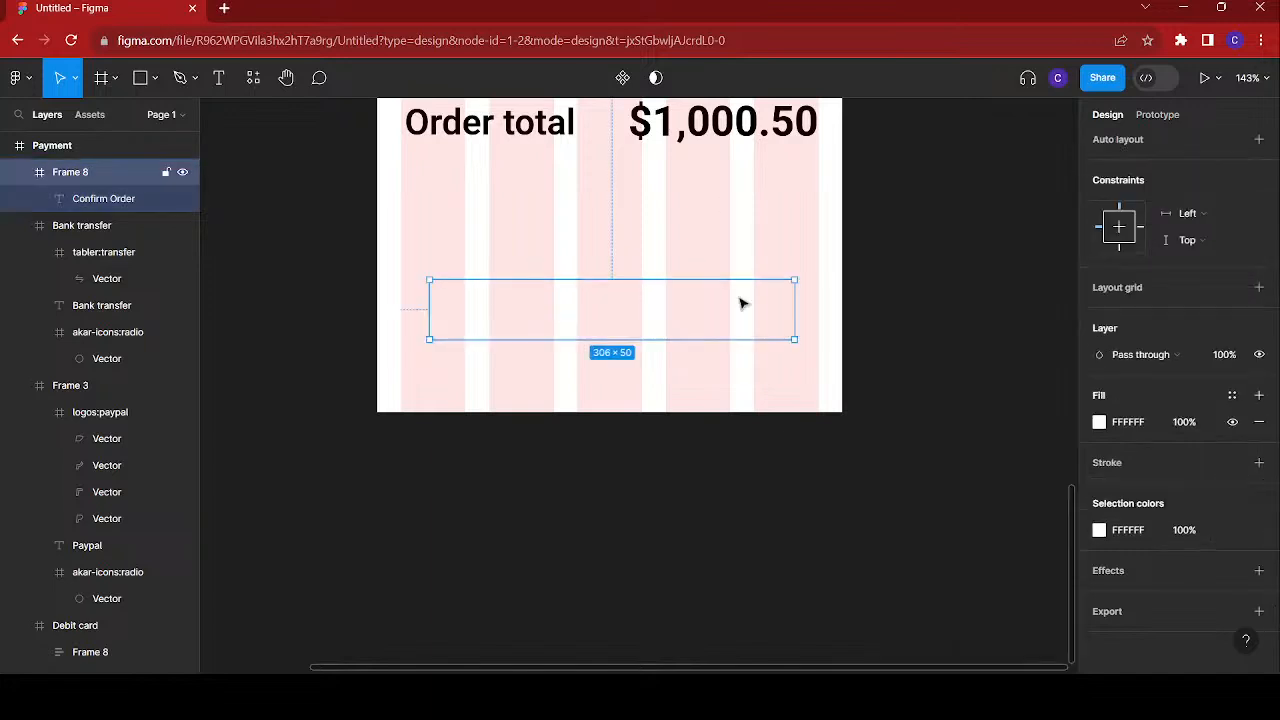
pyautogui.scroll(-4, 760, 323)
pyautogui.scroll(-3, 760, 323)
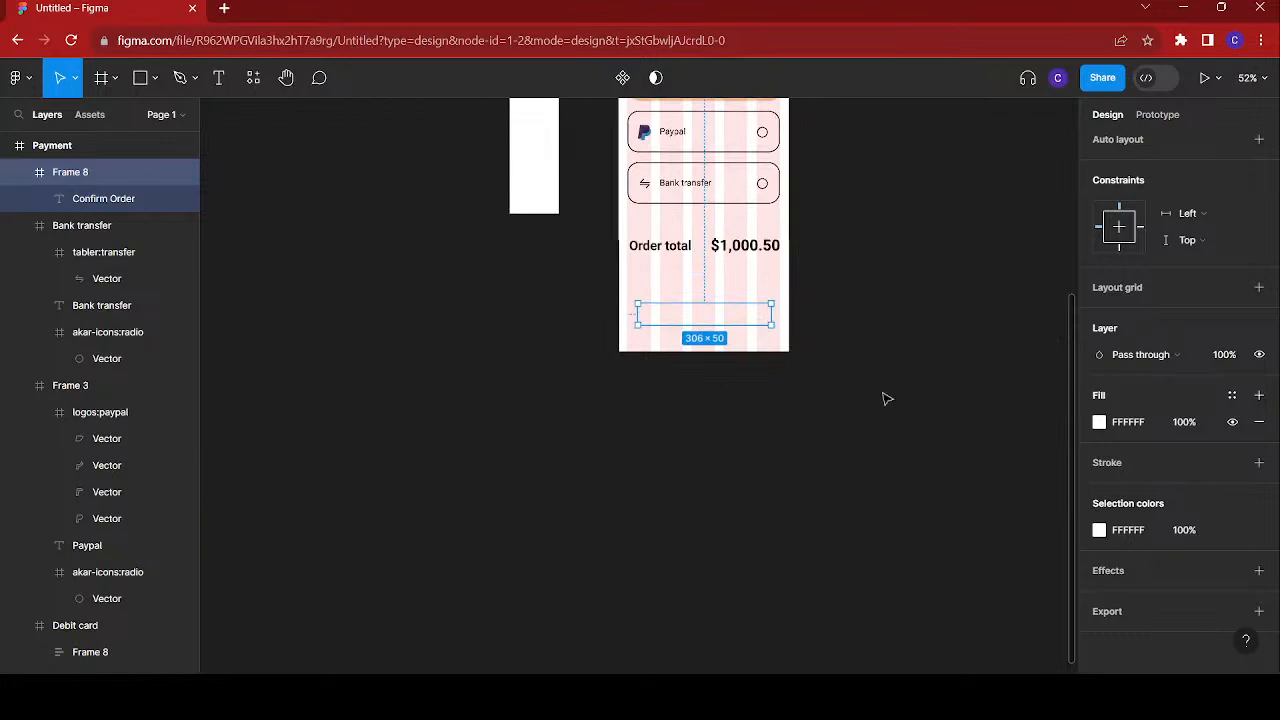
pyautogui.click(1099, 422)
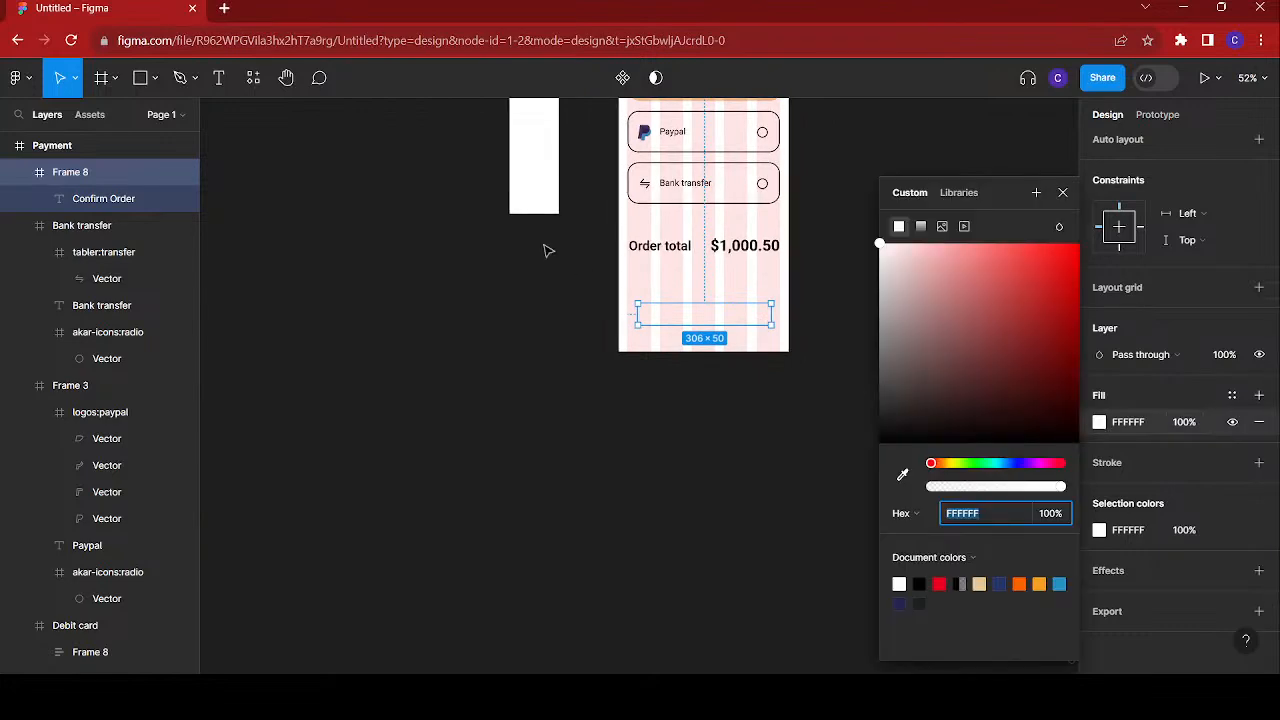
pyautogui.scroll(4, 543, 249)
pyautogui.click(939, 583)
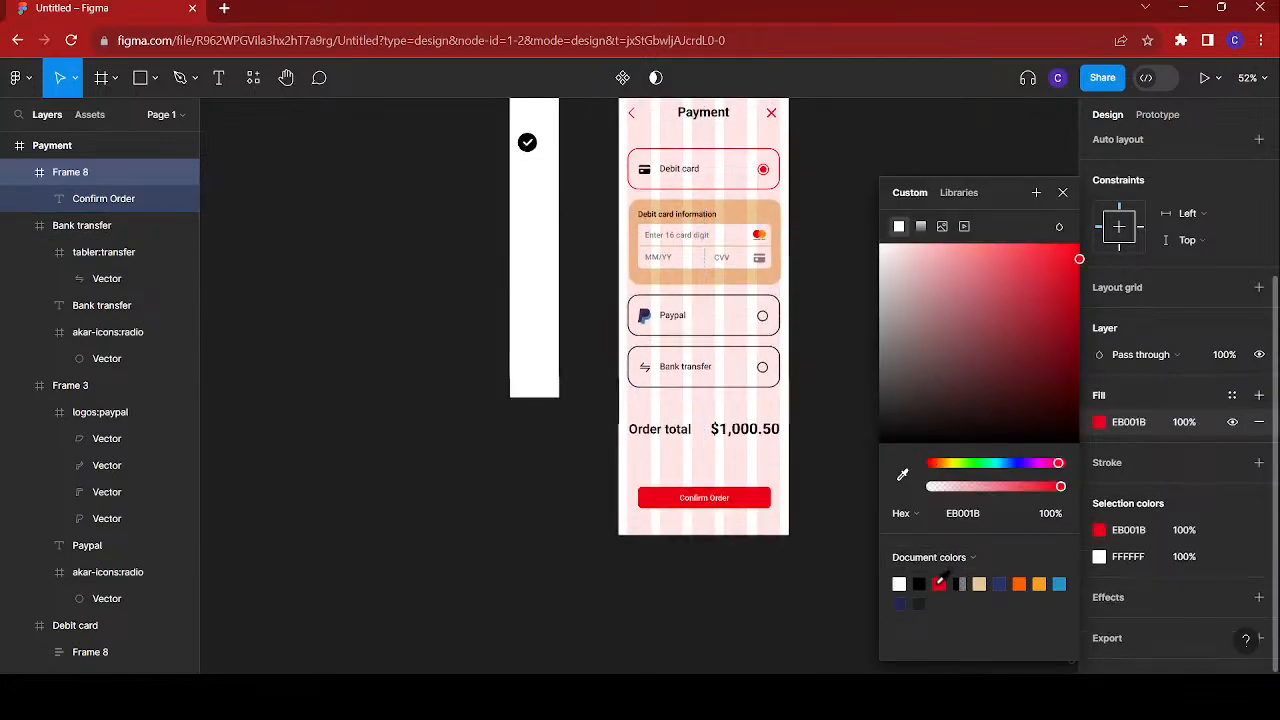
pyautogui.click(1063, 192)
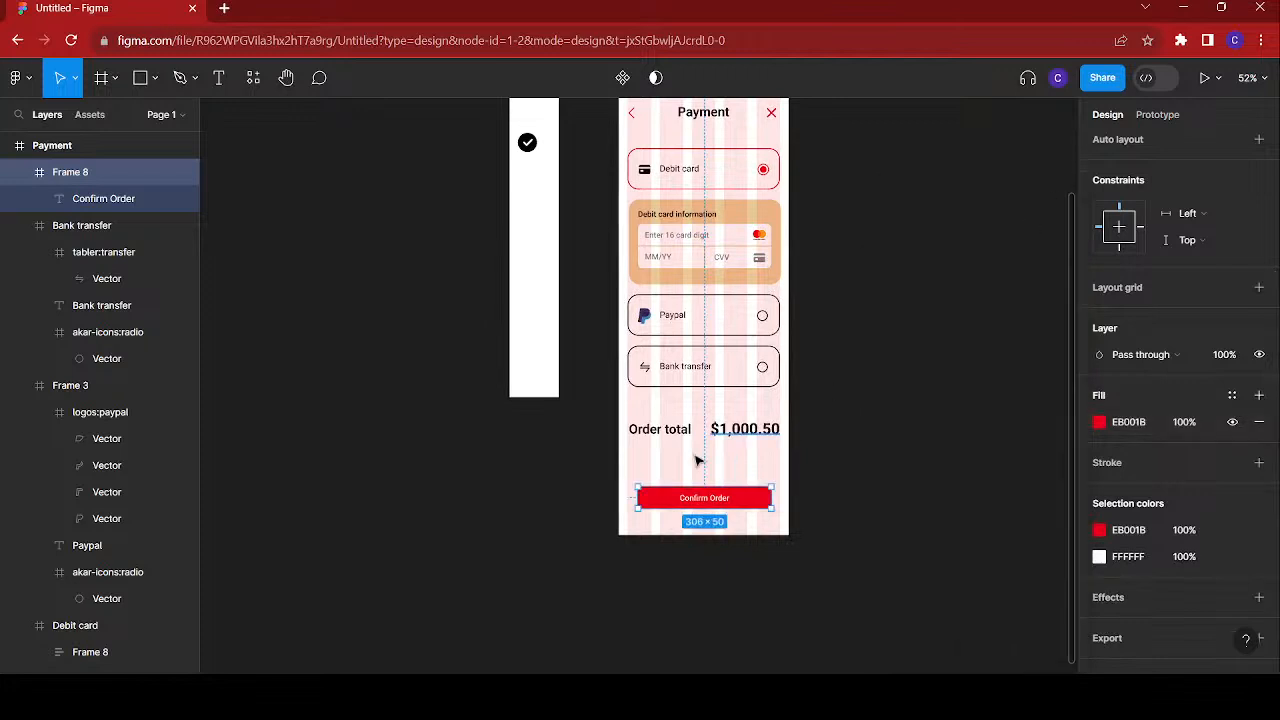
# - Move the Confirm Order button directly below the Order total row and widen it across all grid columns to 350 × 50
pyautogui.scroll(3, 691, 457)
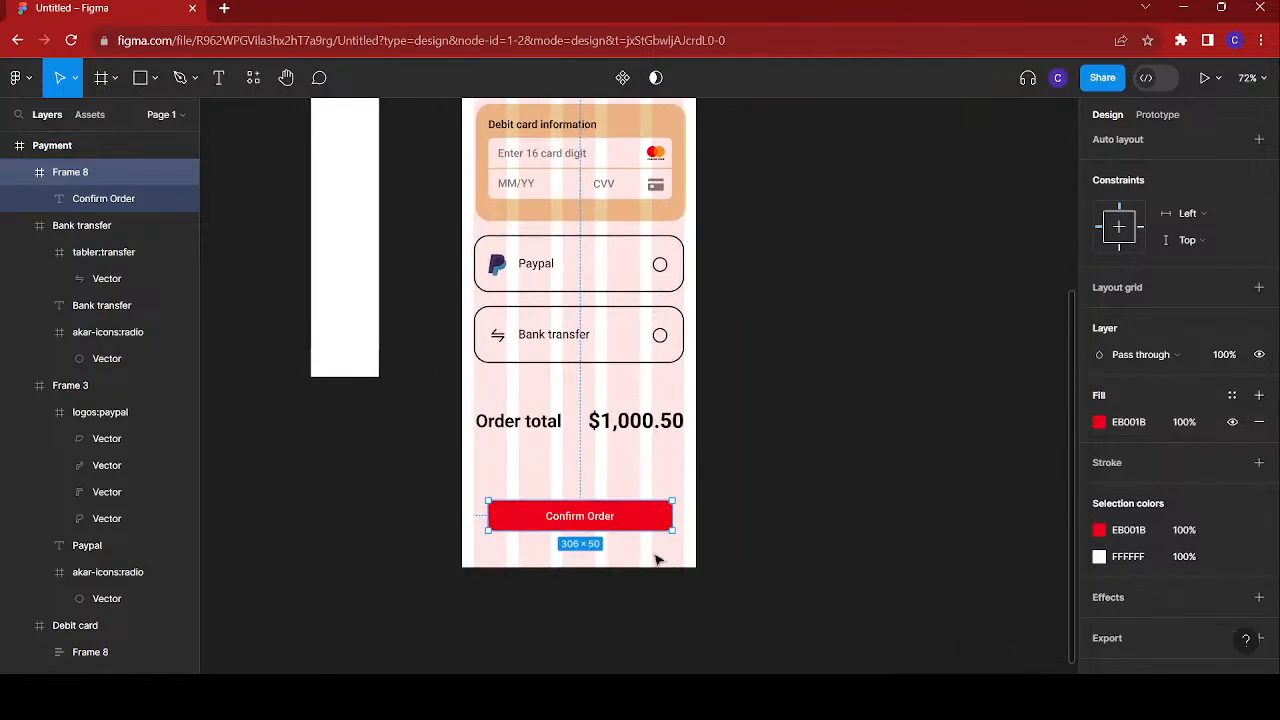
pyautogui.moveTo(637, 516); pyautogui.dragTo(636, 466)
pyautogui.moveTo(478, 461); pyautogui.dragTo(474, 461)
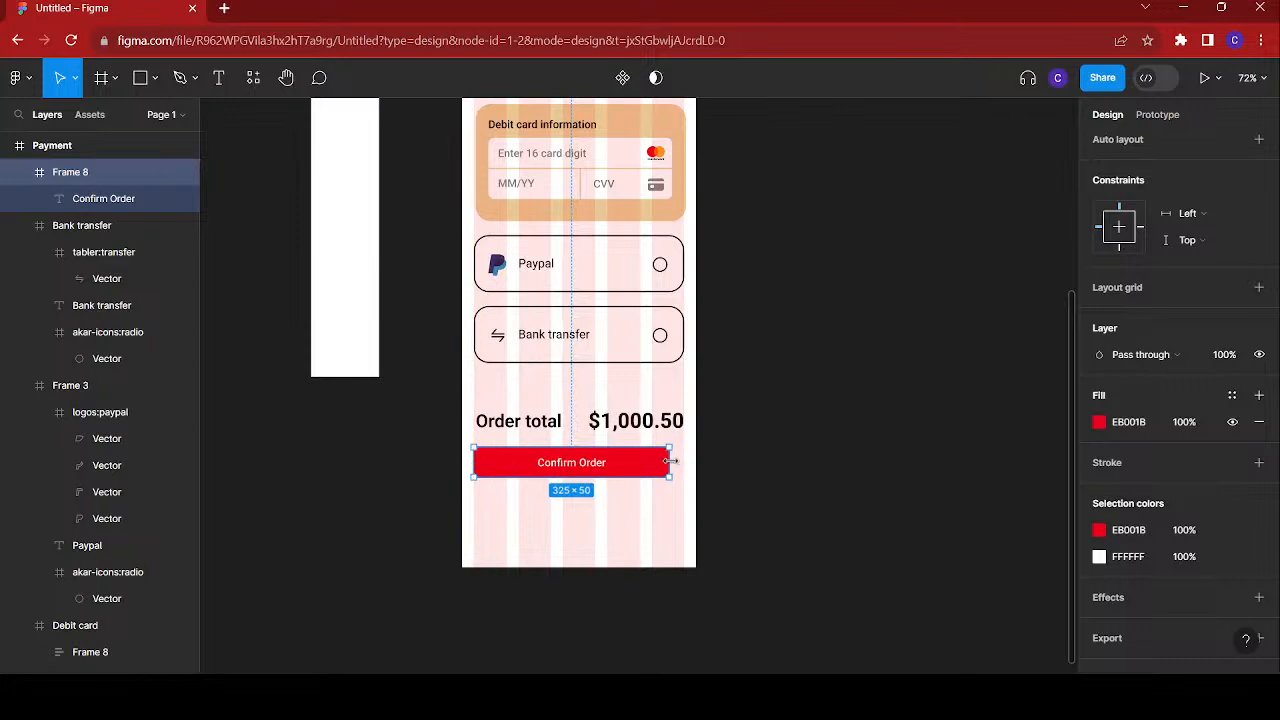
pyautogui.moveTo(671, 461); pyautogui.dragTo(683, 461)
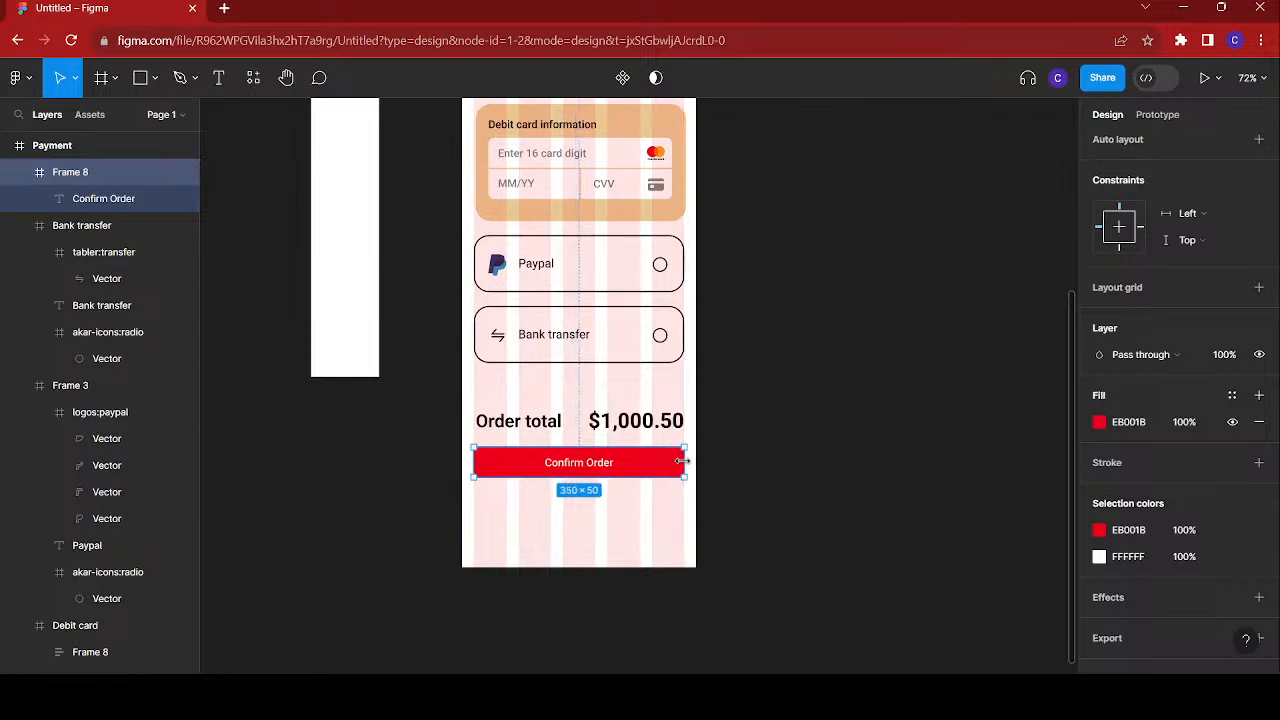
# - Make the Confirm Order button's text bold
pyautogui.doubleClick(600, 470)
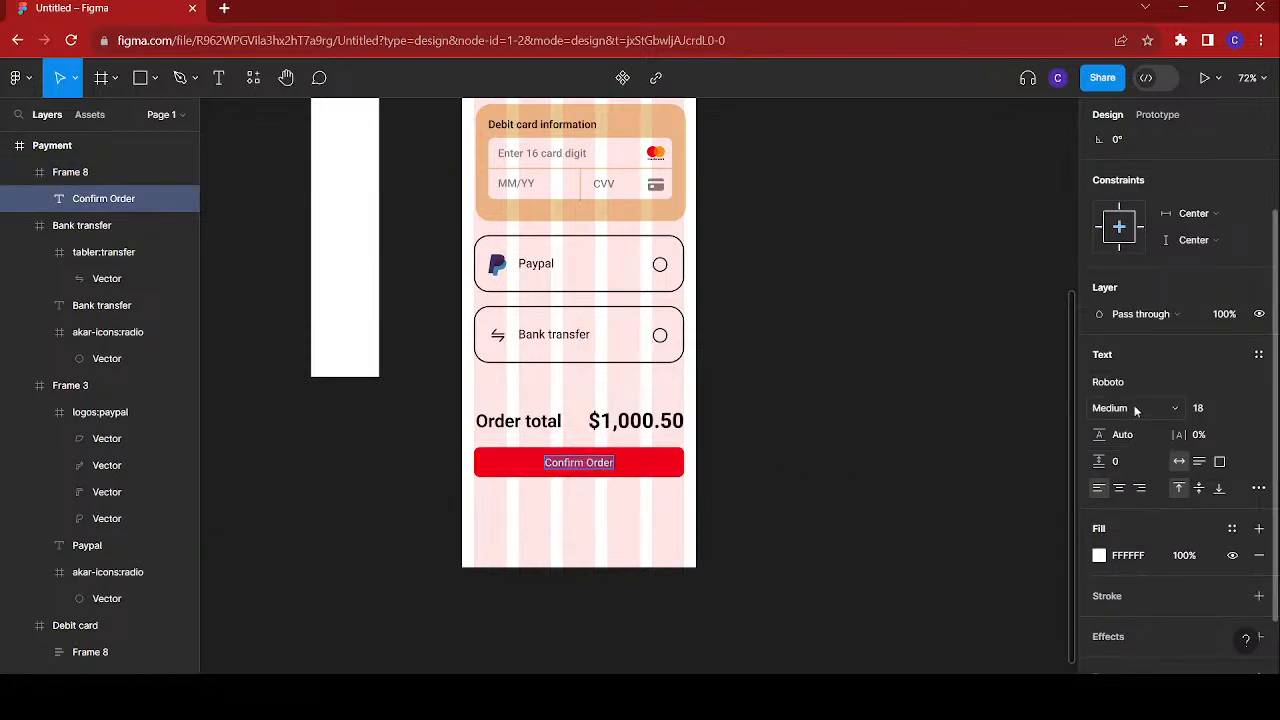
pyautogui.hotkey('ctrl', 'b')
pyautogui.scroll(5, 608, 500)
# - Set the Confirm Order button frame's height to 60
pyautogui.click(679, 435)
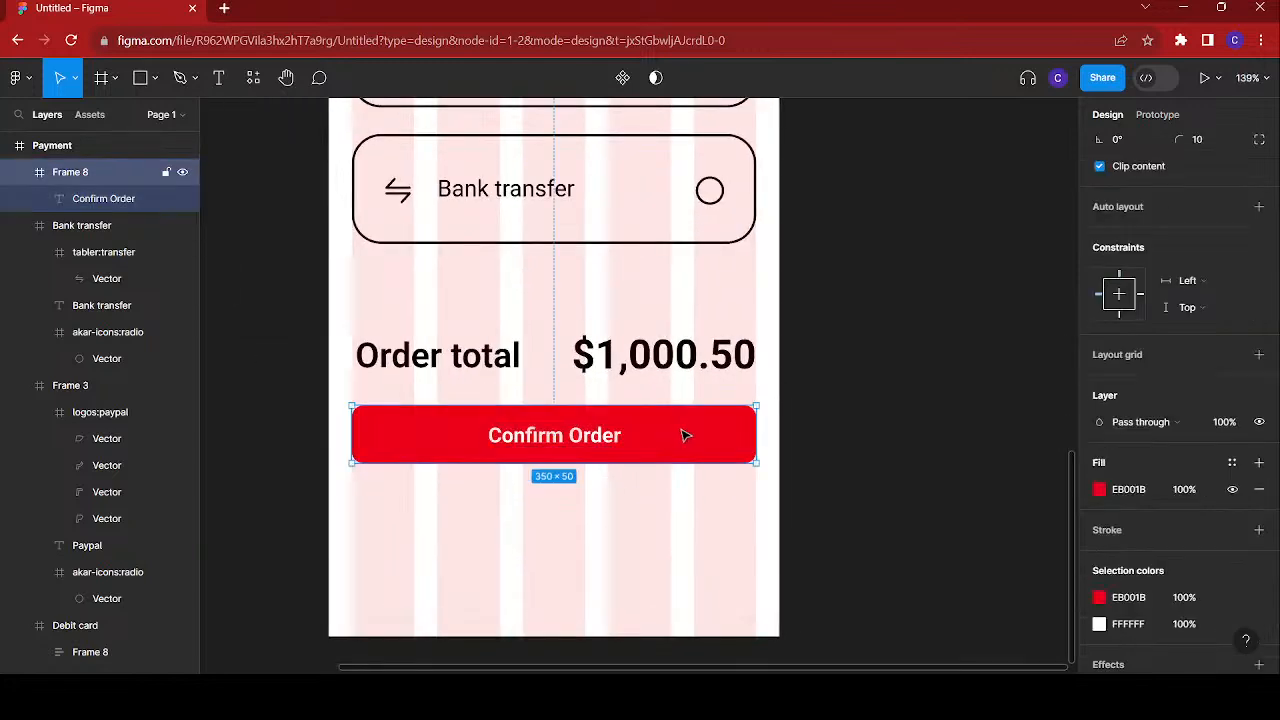
pyautogui.scroll(3, 1154, 230)
pyautogui.click(1209, 239)
pyautogui.write('60')
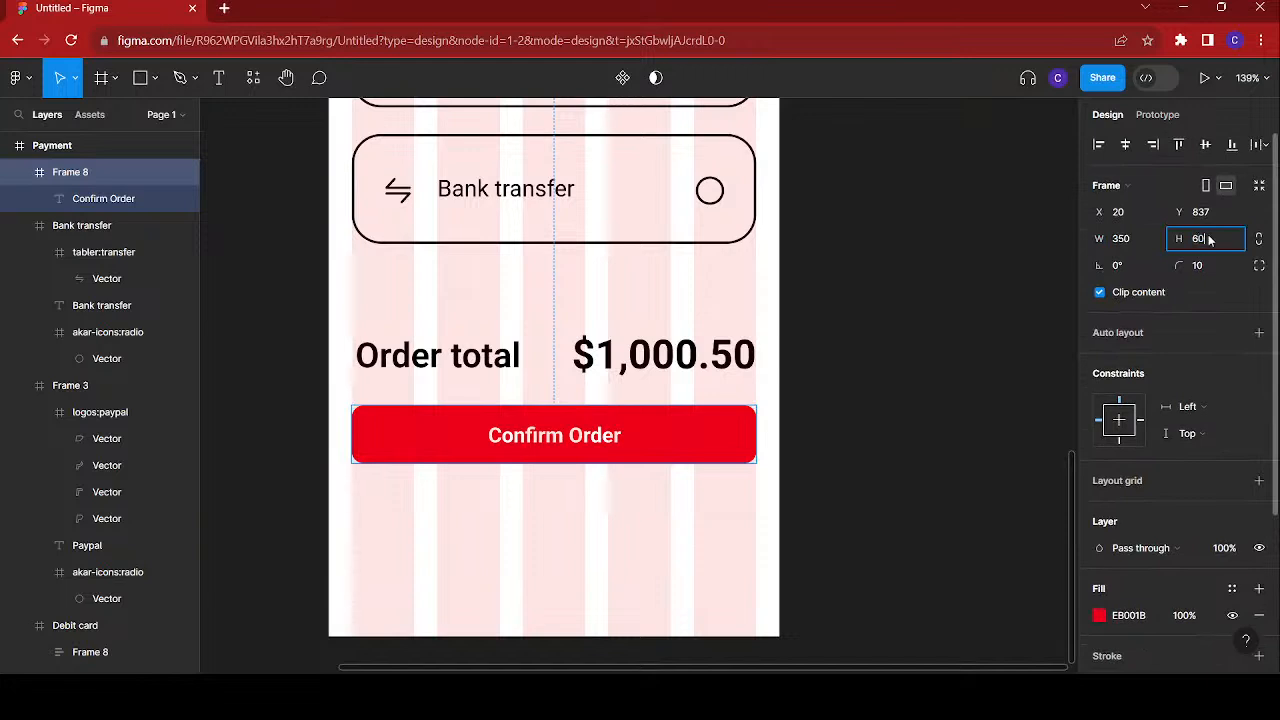
pyautogui.press('Return')
# - Present the Payment frame as a prototype in a new browser tab and return to the design file
pyautogui.scroll(-3, 797, 491)
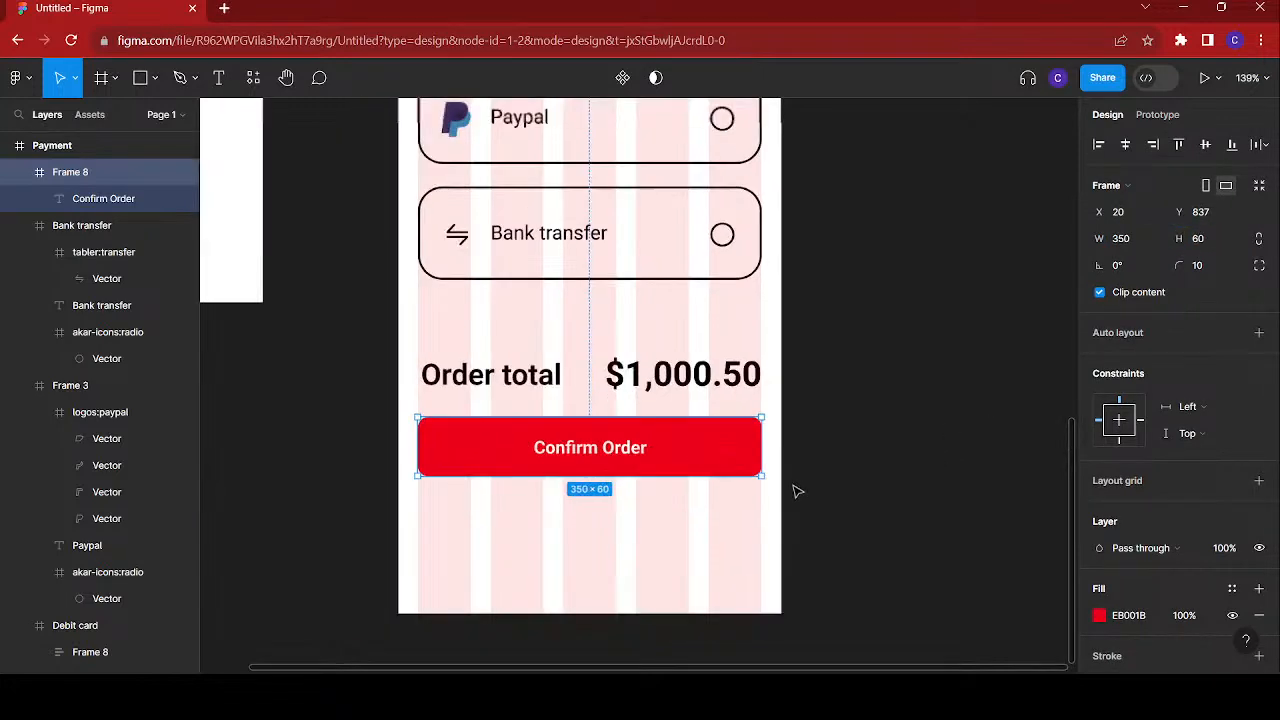
pyautogui.scroll(-3, 797, 491)
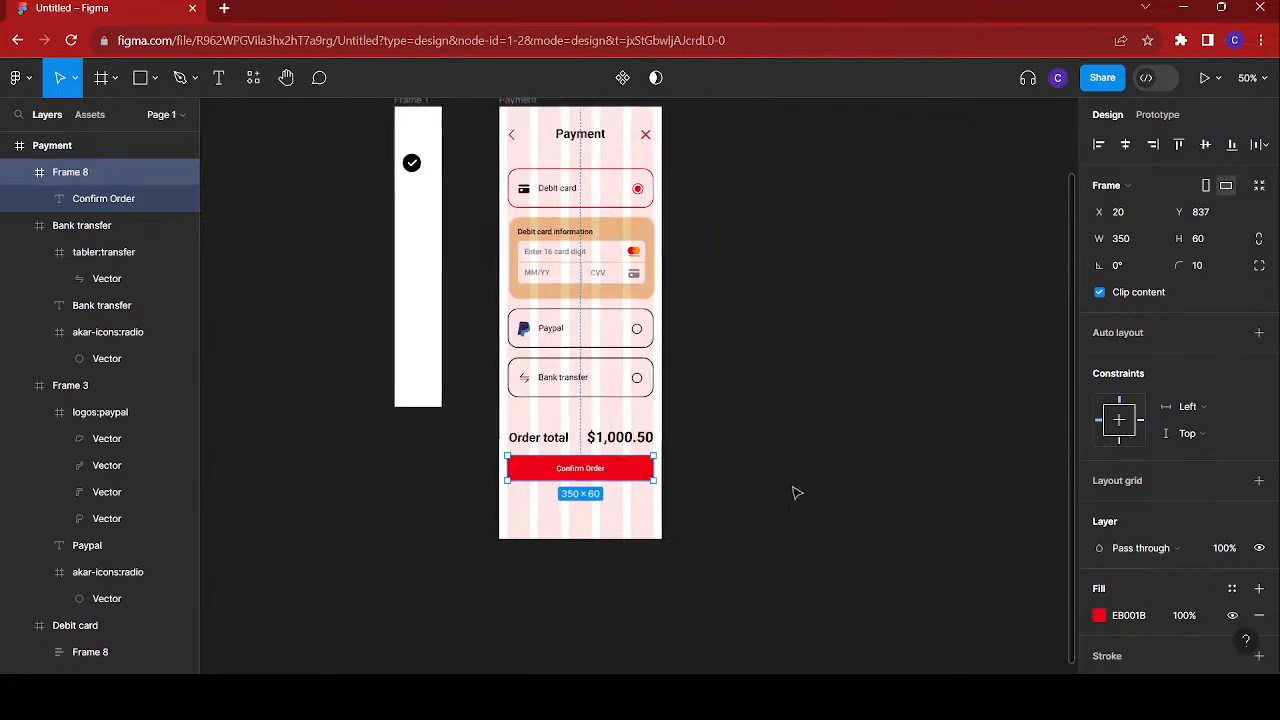
pyautogui.click(532, 227)
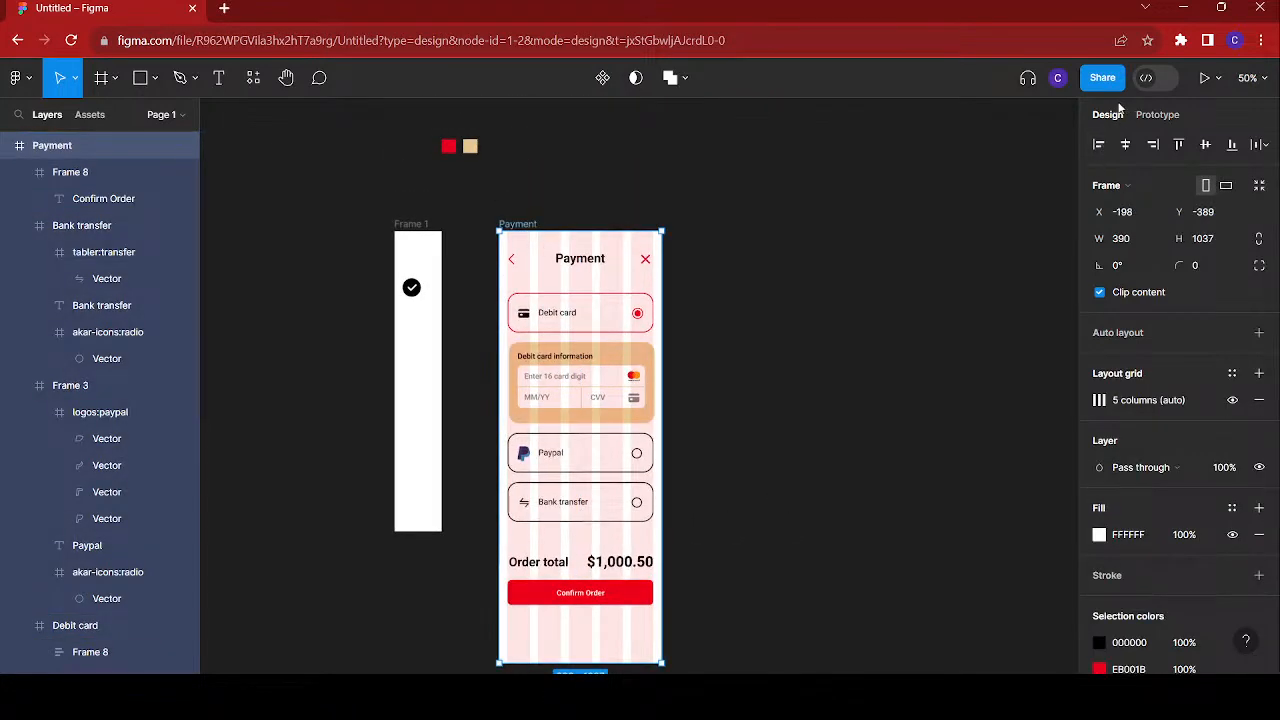
pyautogui.click(1205, 79)
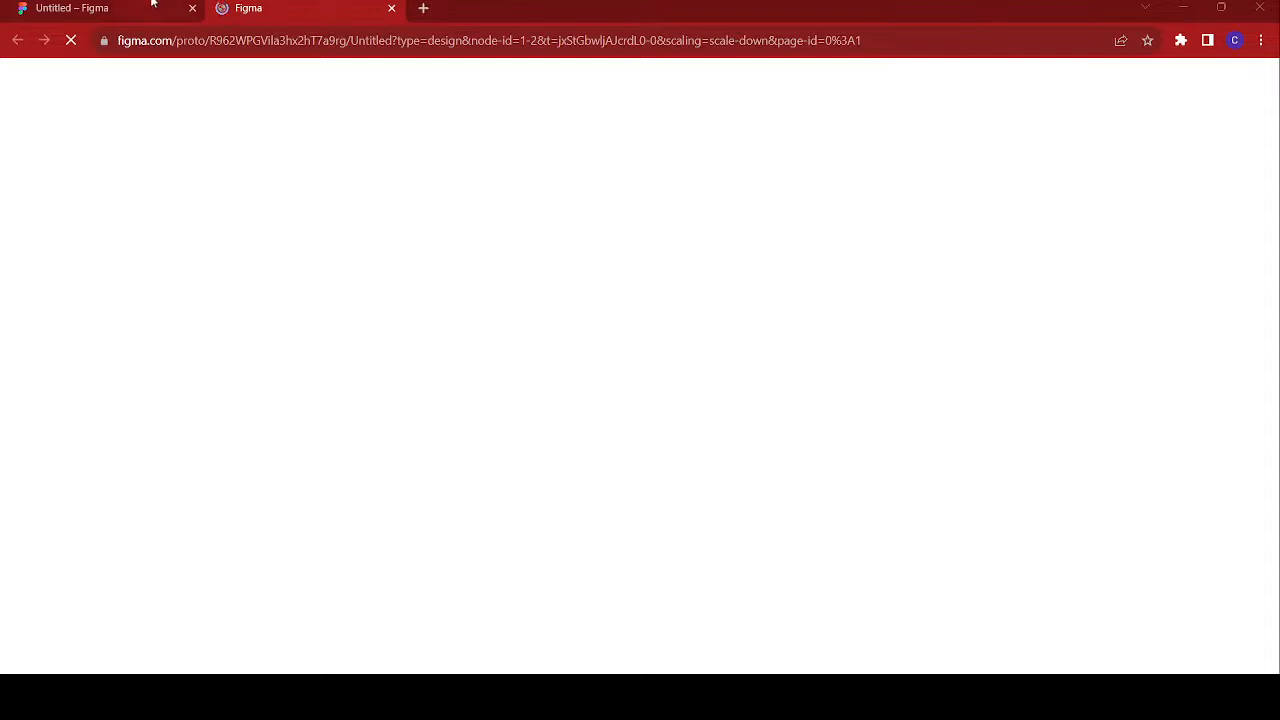
pyautogui.click(125, 8)
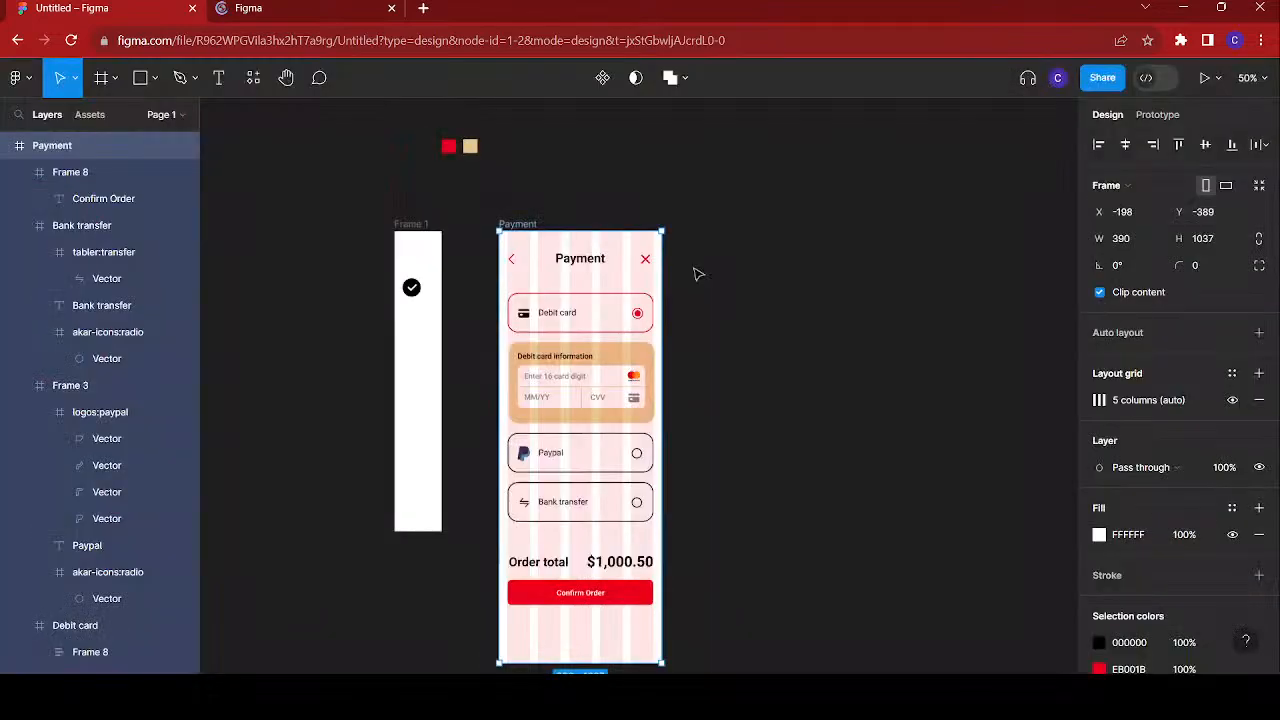
# - Duplicate the Payment frame beside the original
pyautogui.scroll(-2, 773, 377)
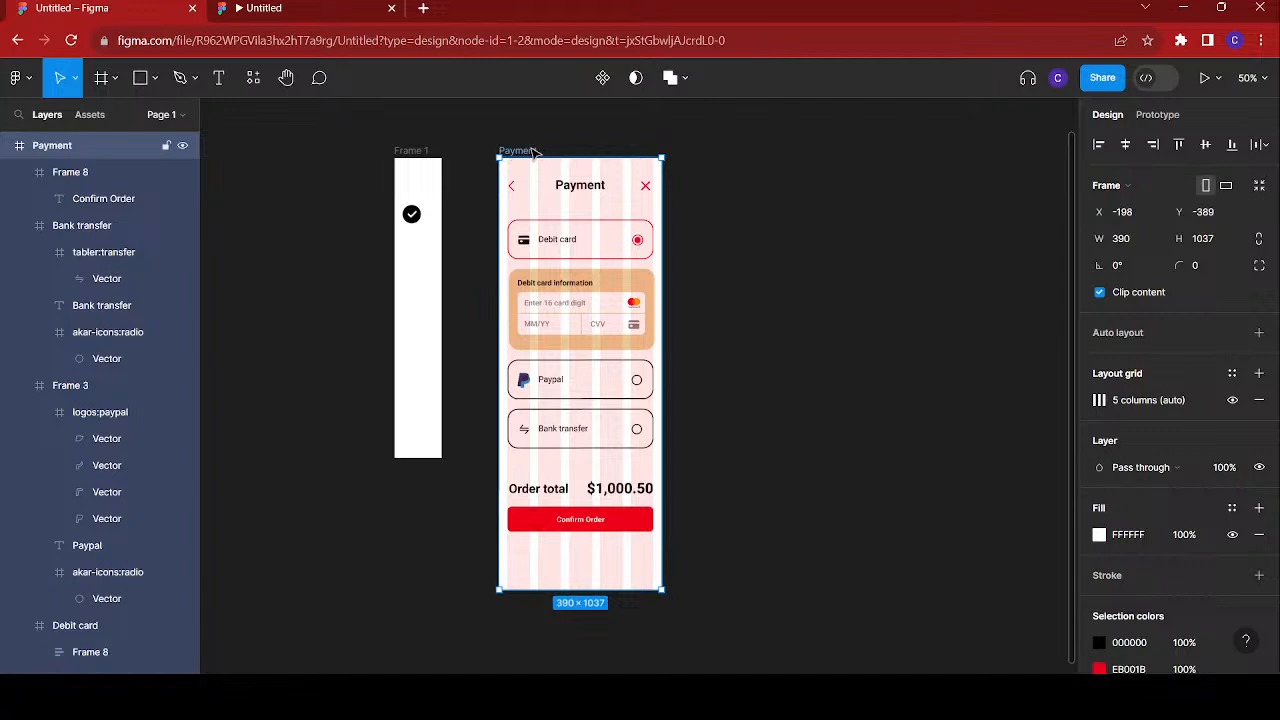
pyautogui.hscroll(2, 535, 151)
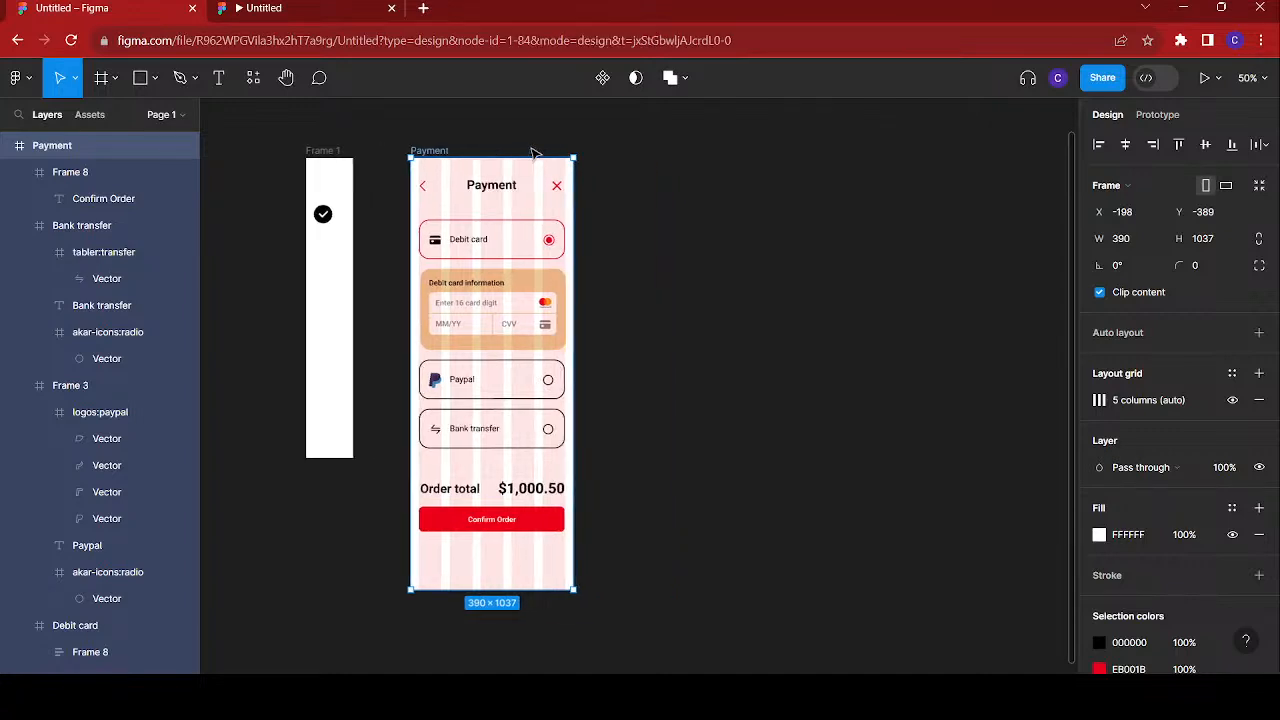
pyautogui.hotkey('ctrl', 'd')
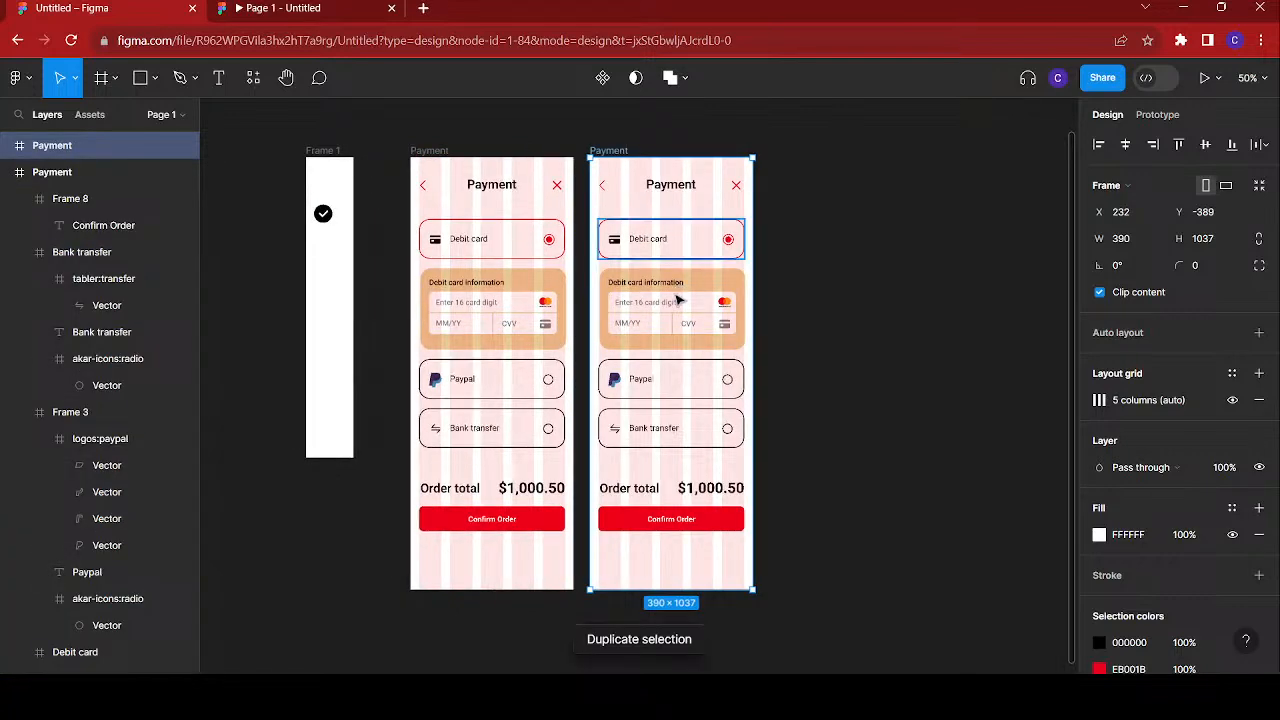
# - Delete the payment options, debit card form, order total row and Confirm Order button from the duplicate Payment frame
pyautogui.click(678, 300)
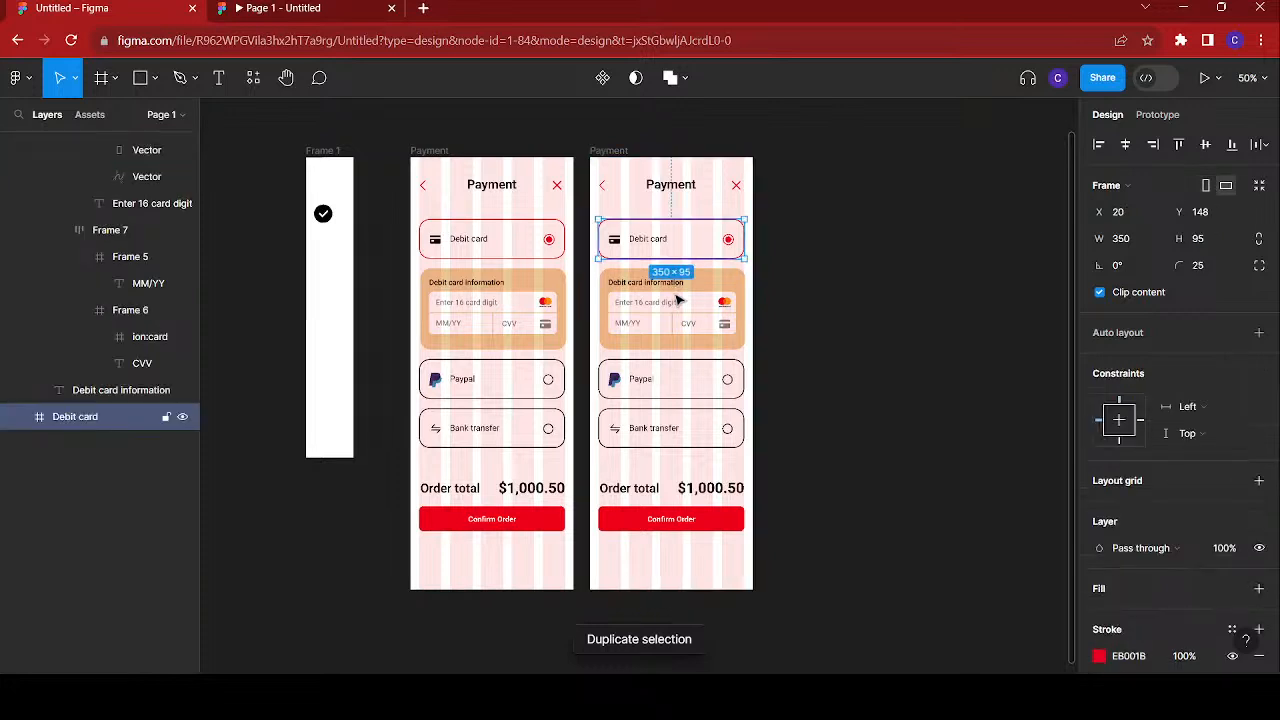
pyautogui.keyDown('shift'); pyautogui.click(678, 300); pyautogui.keyUp('shift')
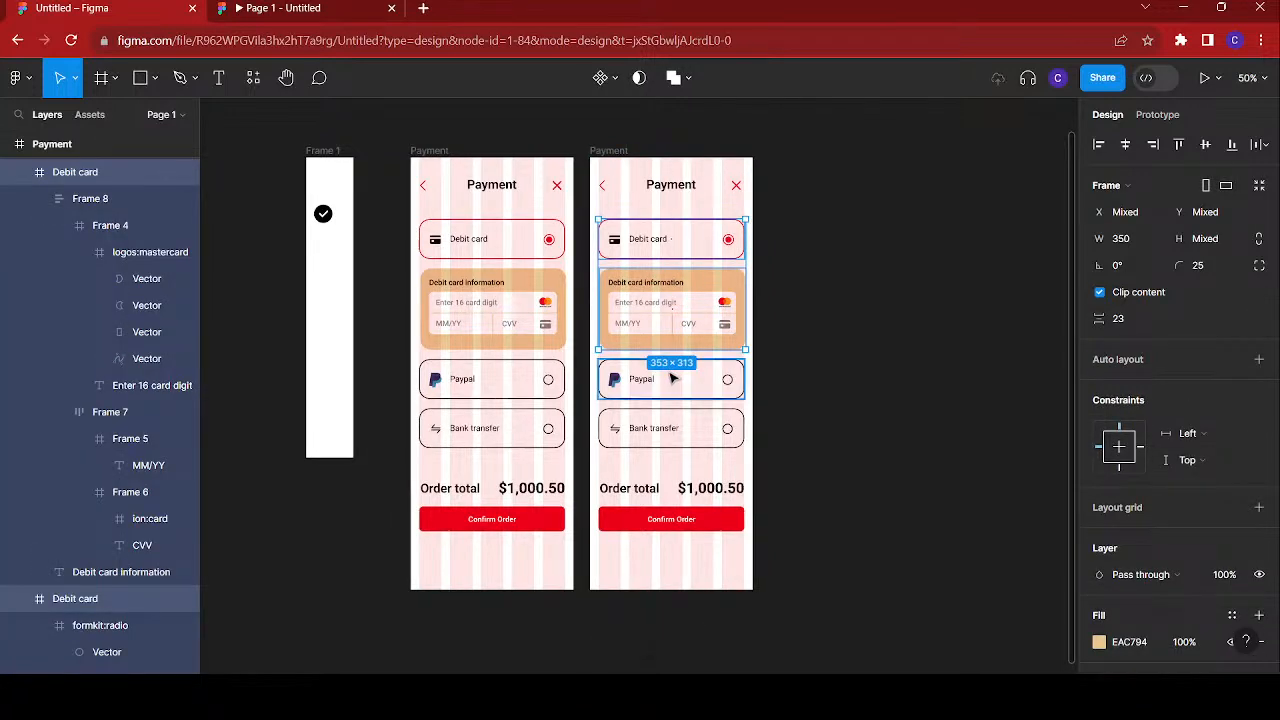
pyautogui.keyDown('shift'); pyautogui.click(672, 385); pyautogui.keyUp('shift')
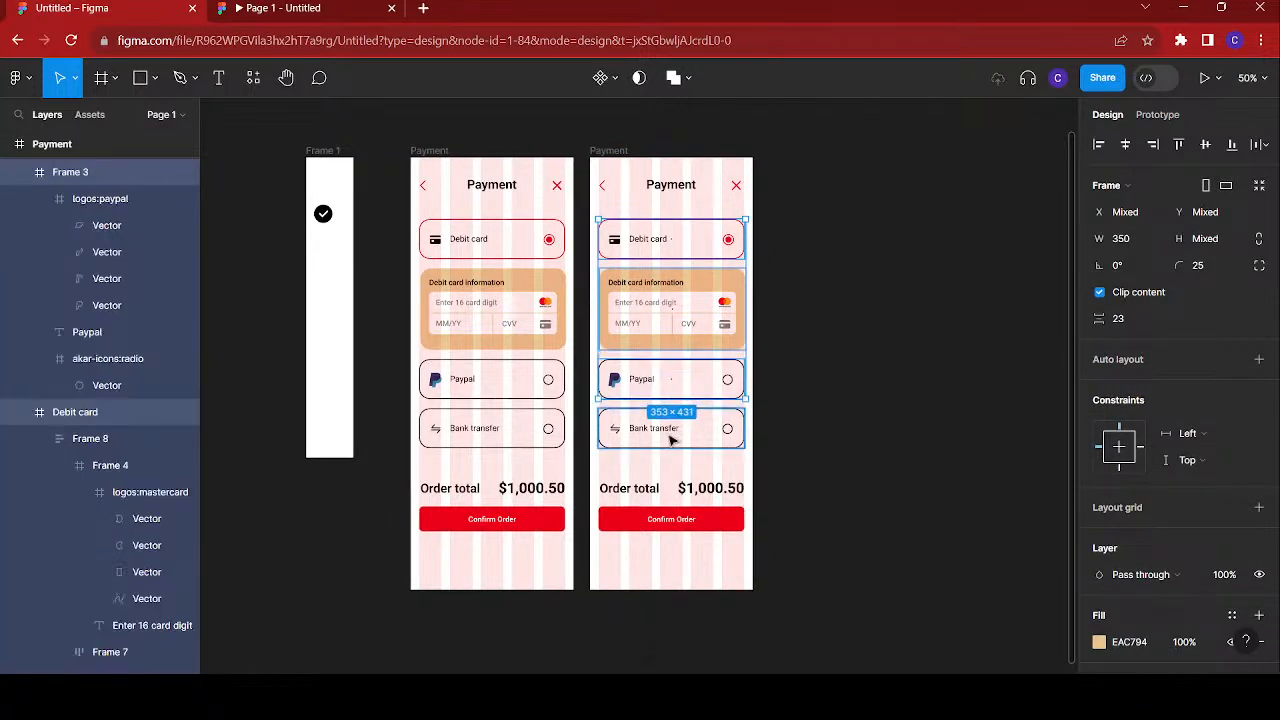
pyautogui.keyDown('shift'); pyautogui.click(672, 440); pyautogui.keyUp('shift')
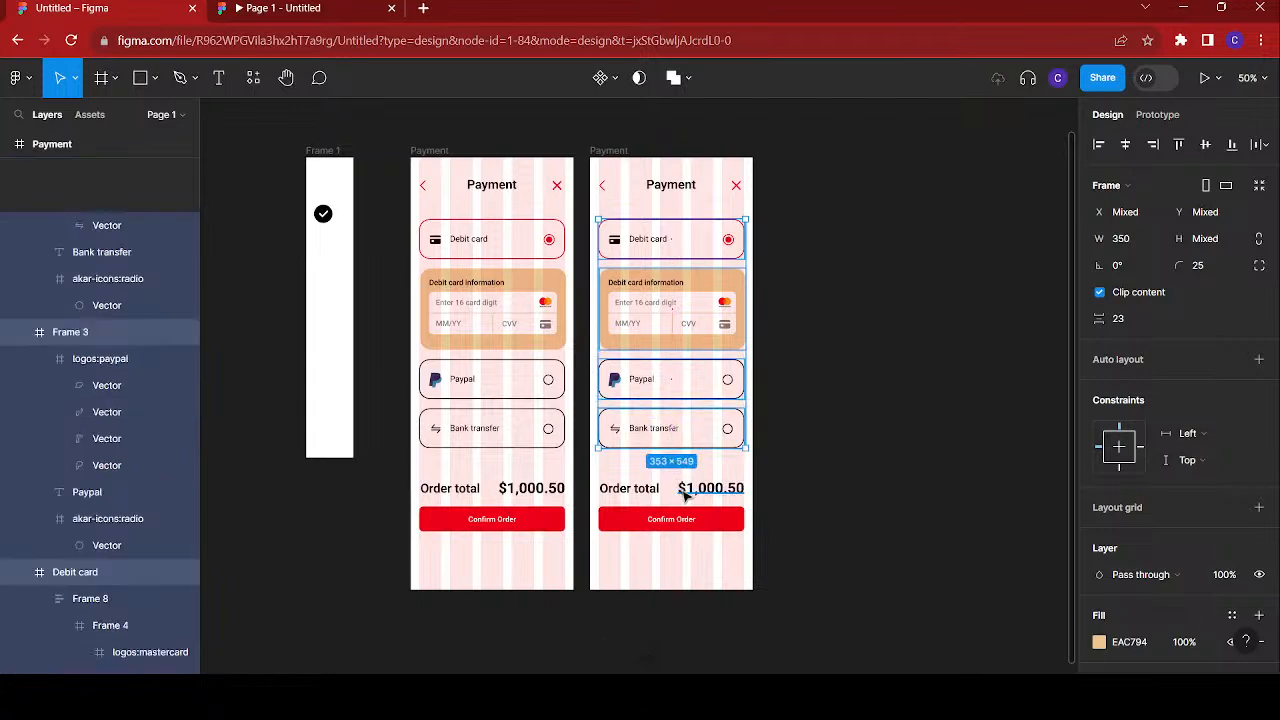
pyautogui.keyDown('shift'); pyautogui.click(647, 492); pyautogui.keyUp('shift')
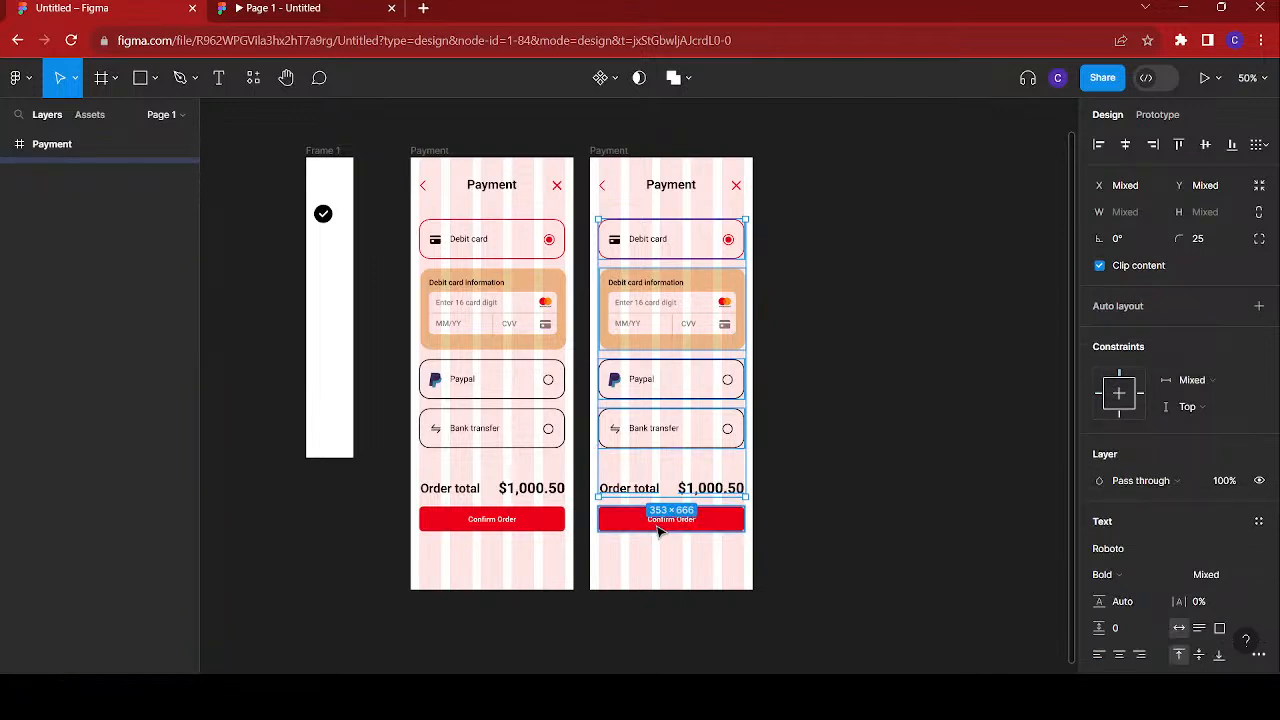
pyautogui.keyDown('shift'); pyautogui.click(658, 532); pyautogui.keyUp('shift')
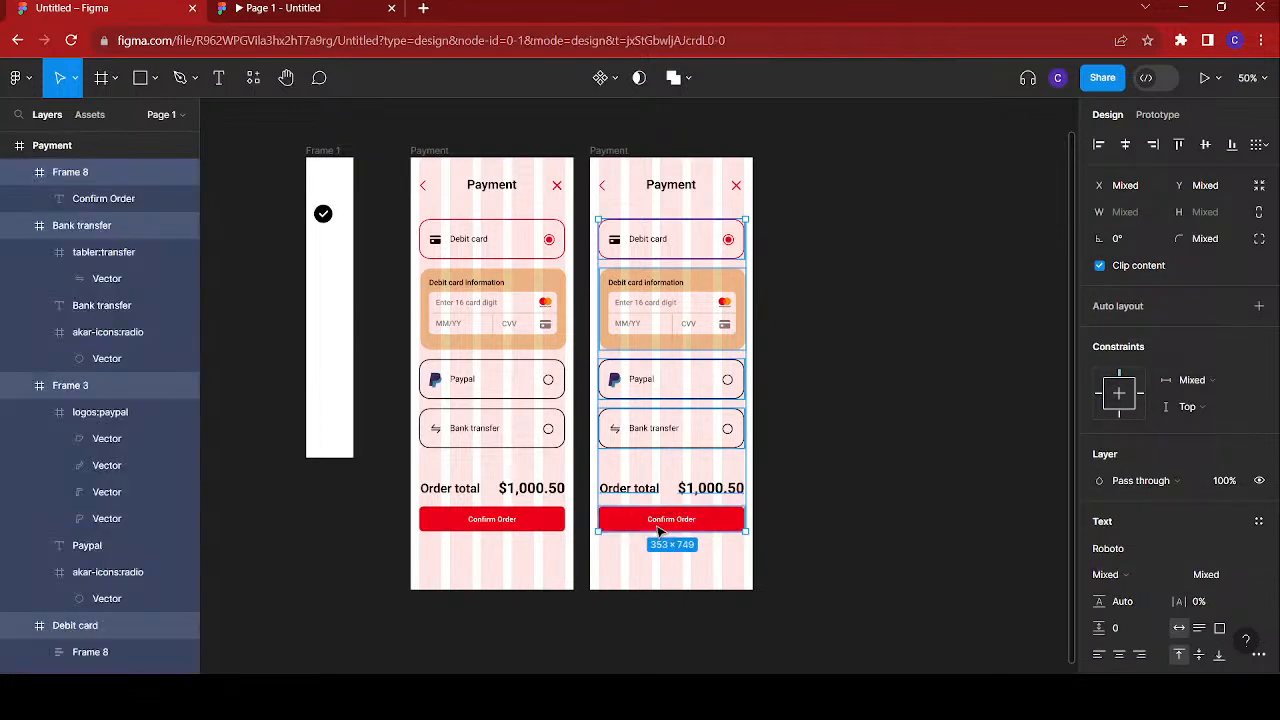
pyautogui.press('Delete')
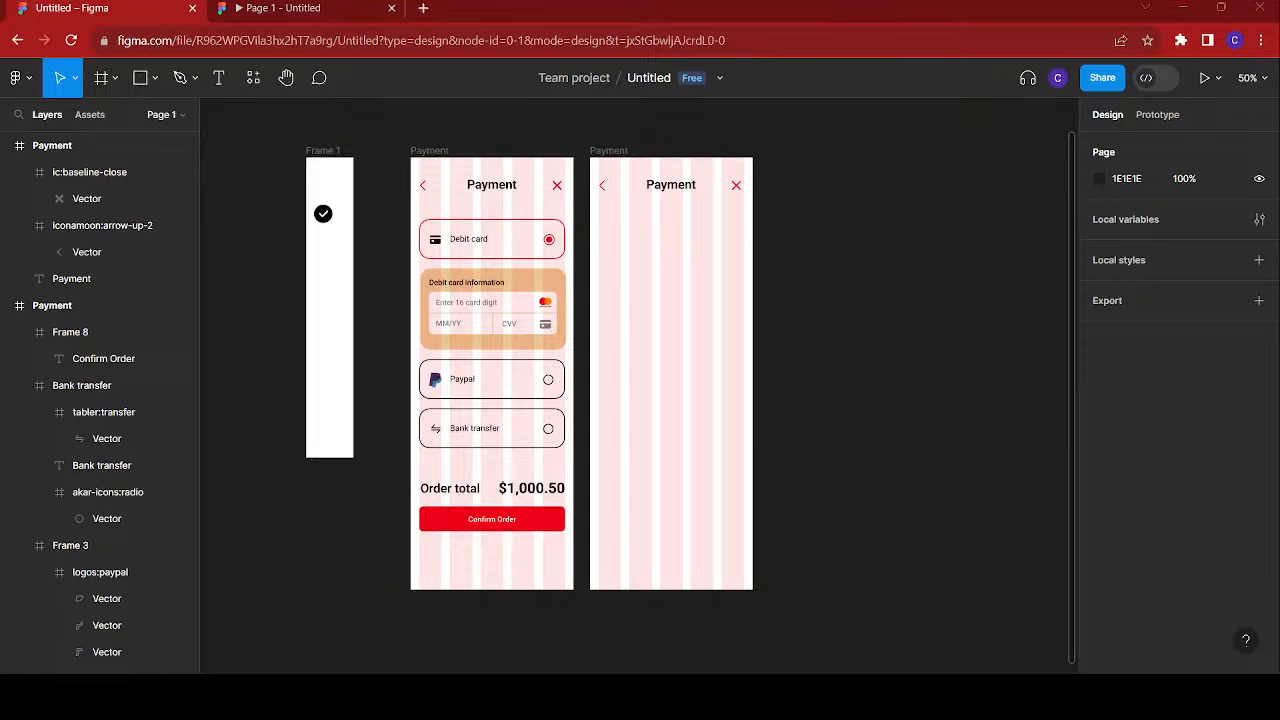
# - Copy the Confirm Order button from the original frame to the middle of the duplicate frame and centre it horizontally
pyautogui.click(503, 527)
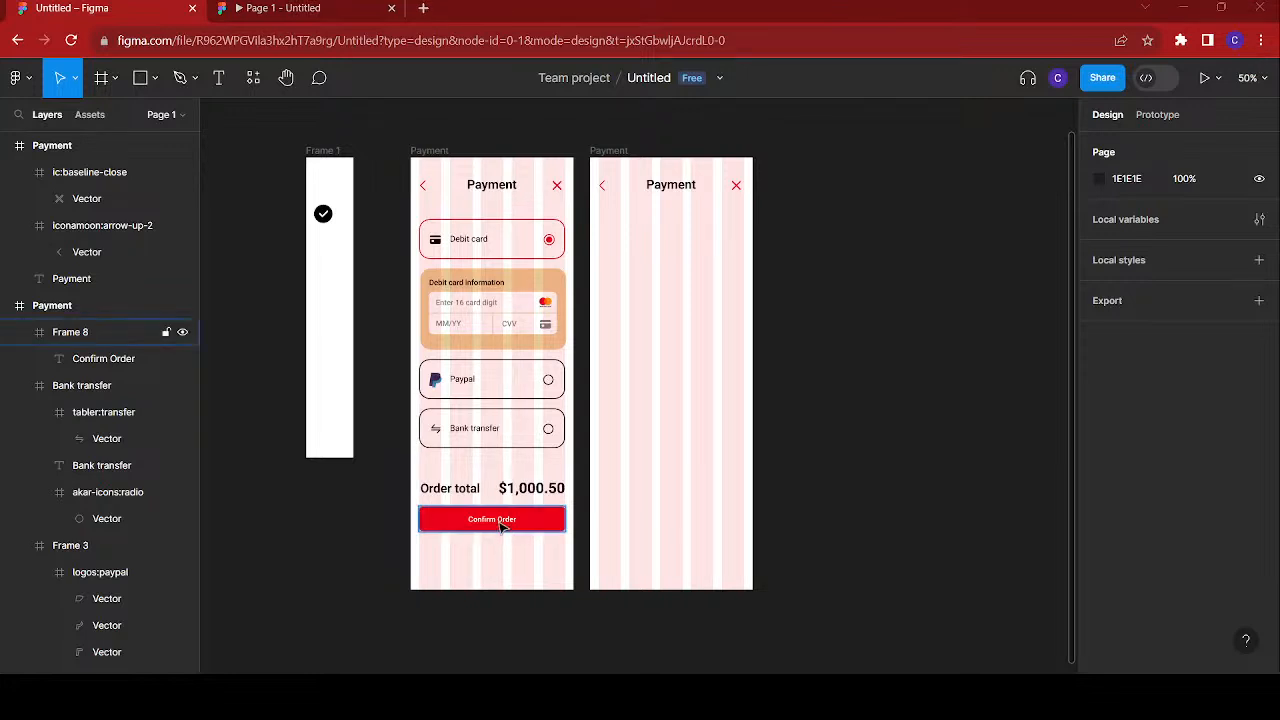
pyautogui.click(503, 527)
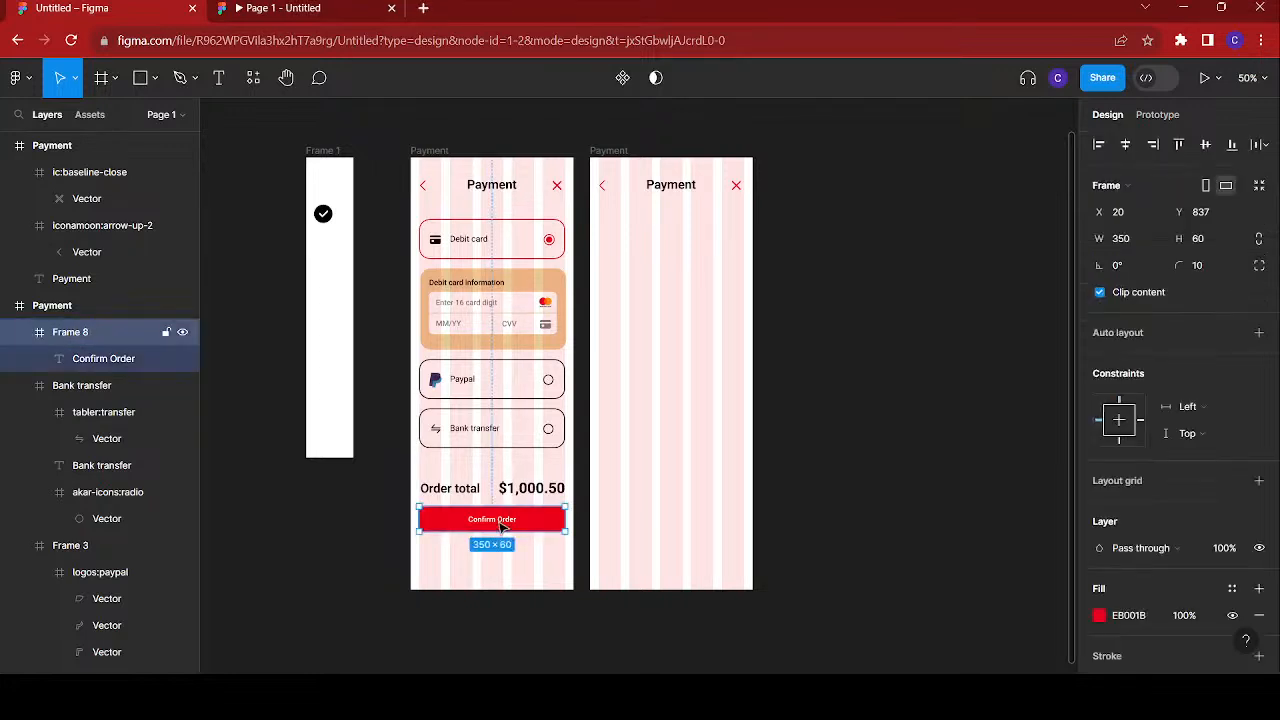
pyautogui.hotkey('ctrl', 'd')
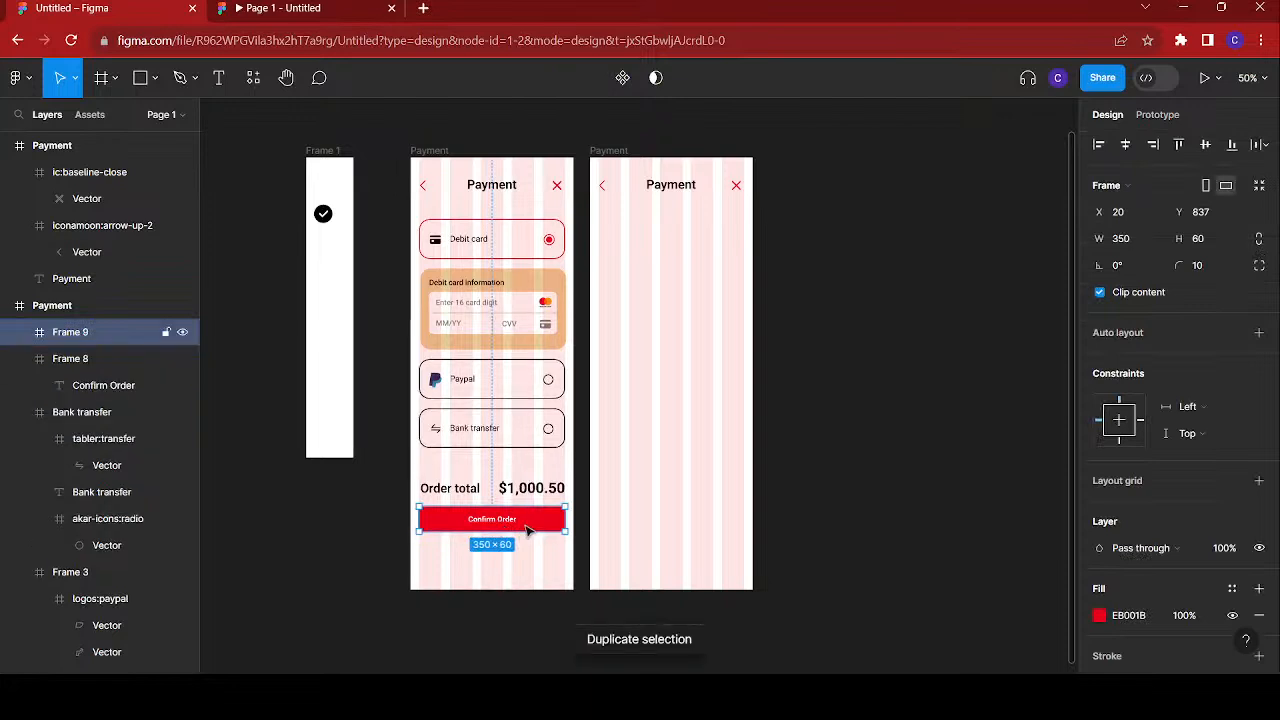
pyautogui.moveTo(503, 527); pyautogui.dragTo(725, 398)
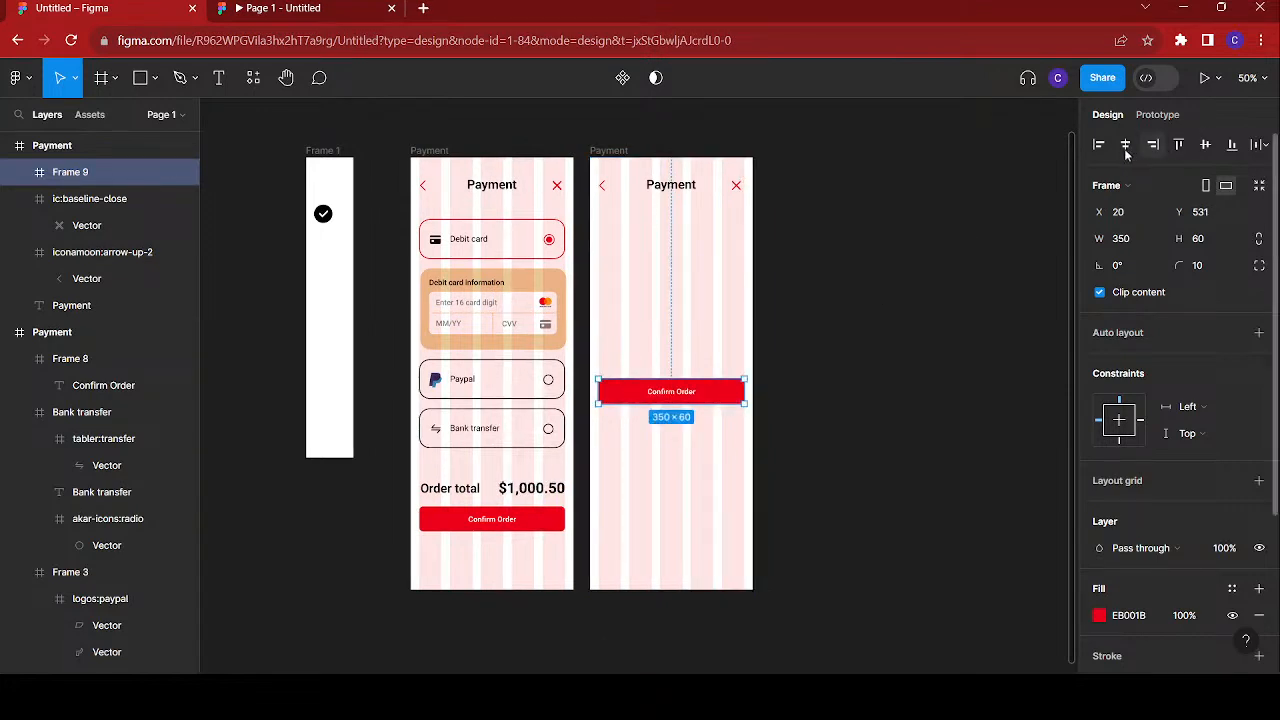
pyautogui.click(1125, 144)
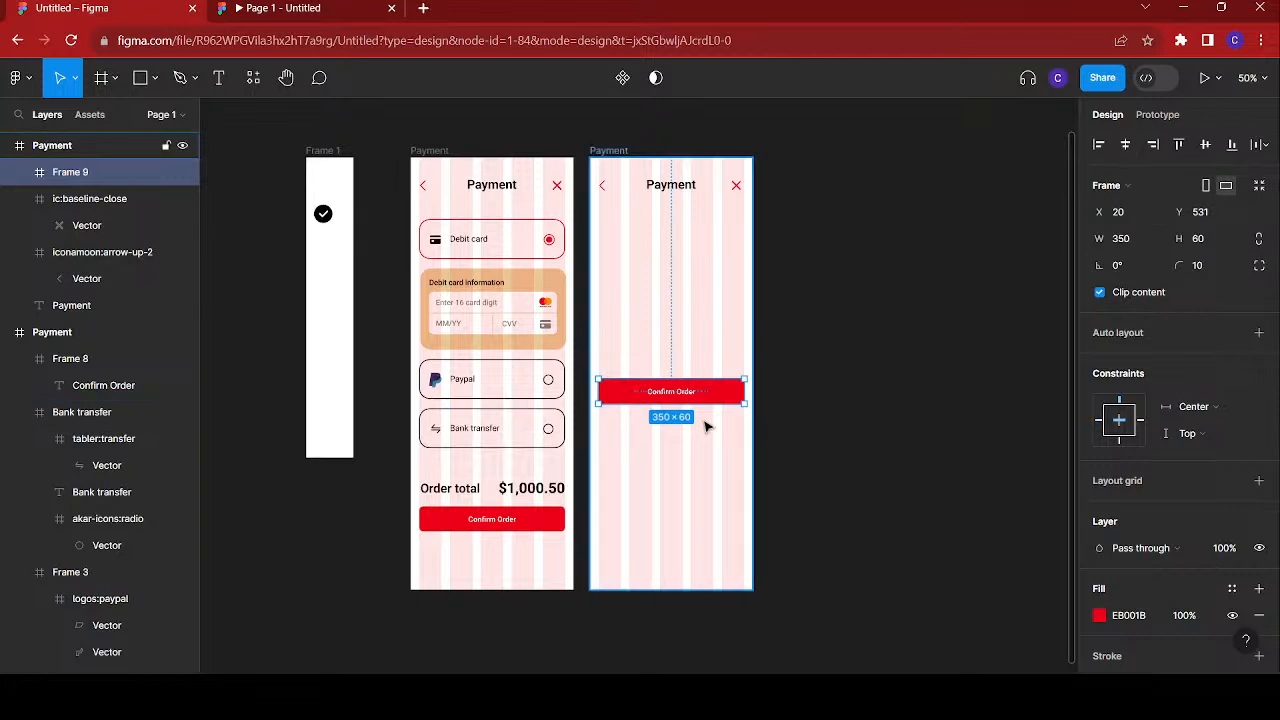
# - Duplicate the Confirm Order button directly below itself in the second frame and set the vertical spacing between both to 23
pyautogui.hotkey('ctrl', 'd')
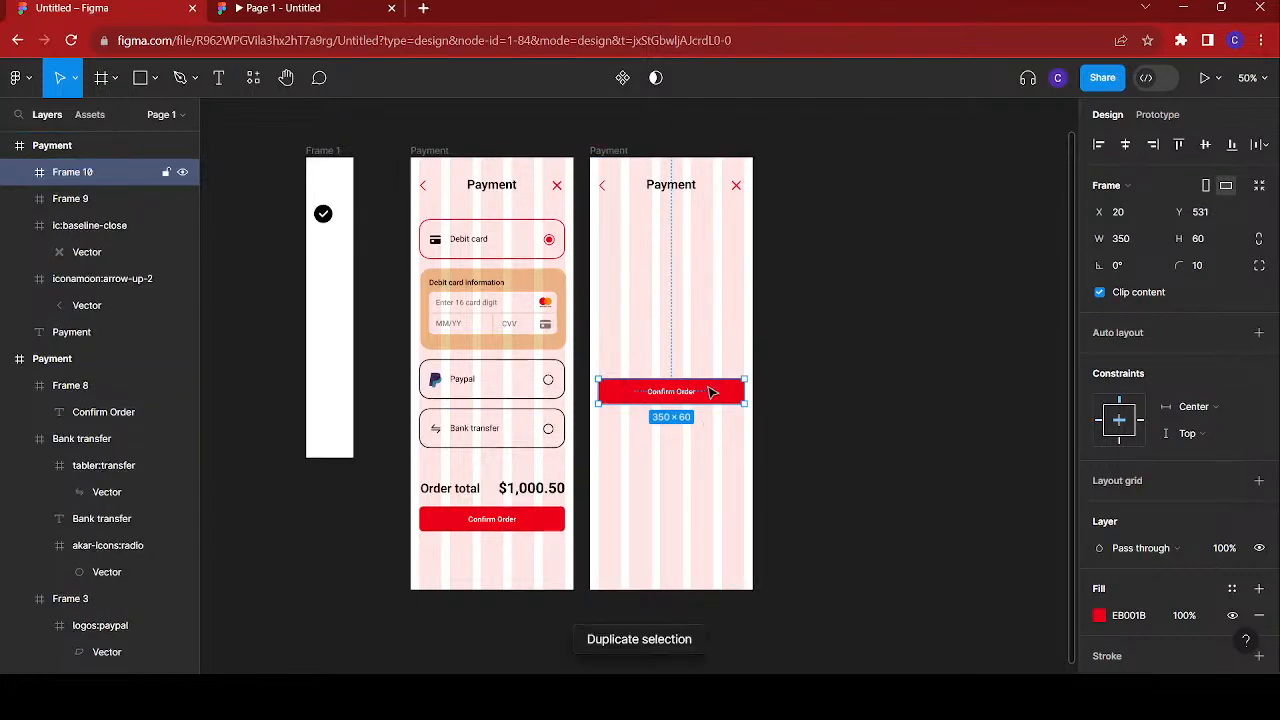
pyautogui.moveTo(710, 392); pyautogui.dragTo(707, 438)
pyautogui.moveTo(707, 437); pyautogui.dragTo(709, 437)
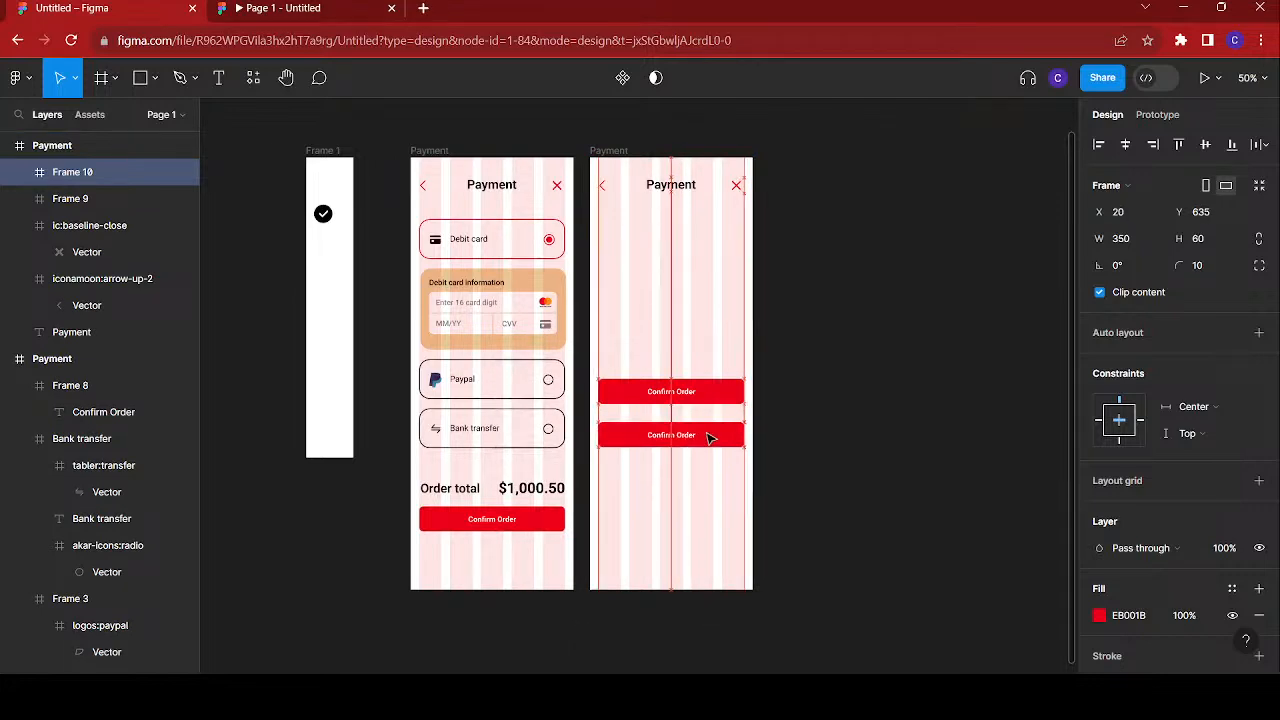
pyautogui.keyDown('shift'); pyautogui.click(708, 396); pyautogui.keyUp('shift')
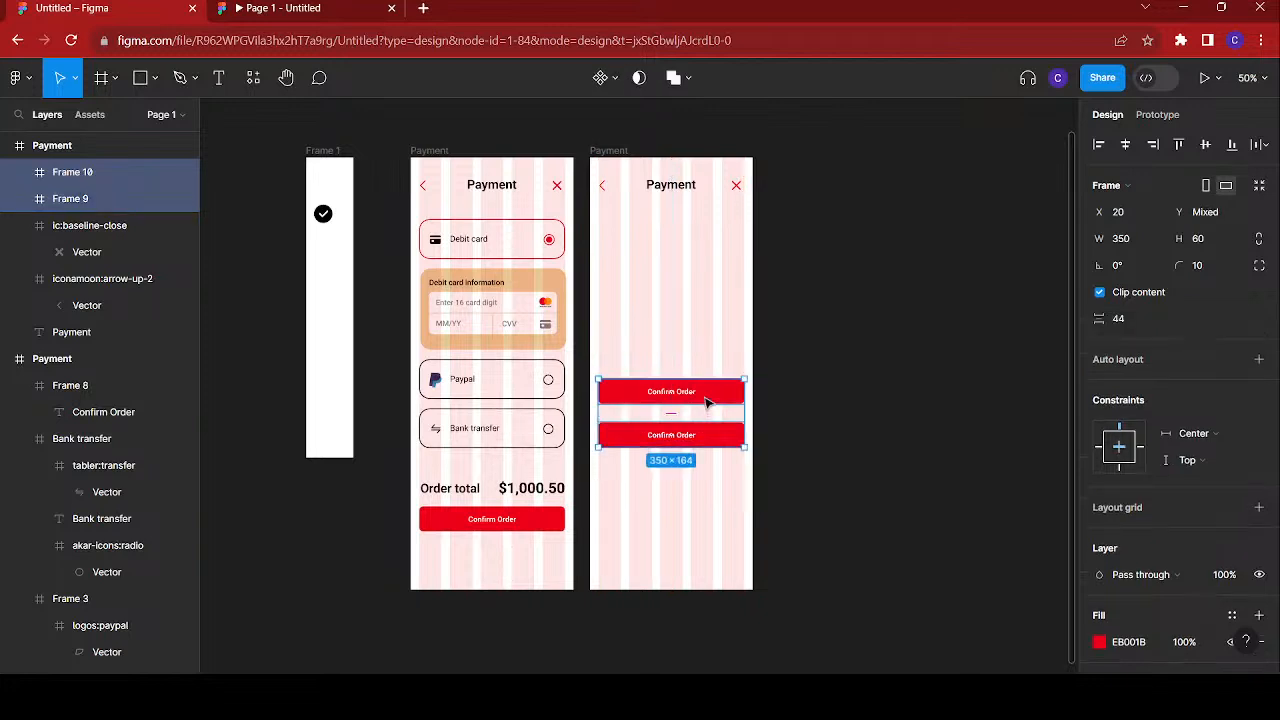
pyautogui.click(1133, 322)
pyautogui.press('Return')
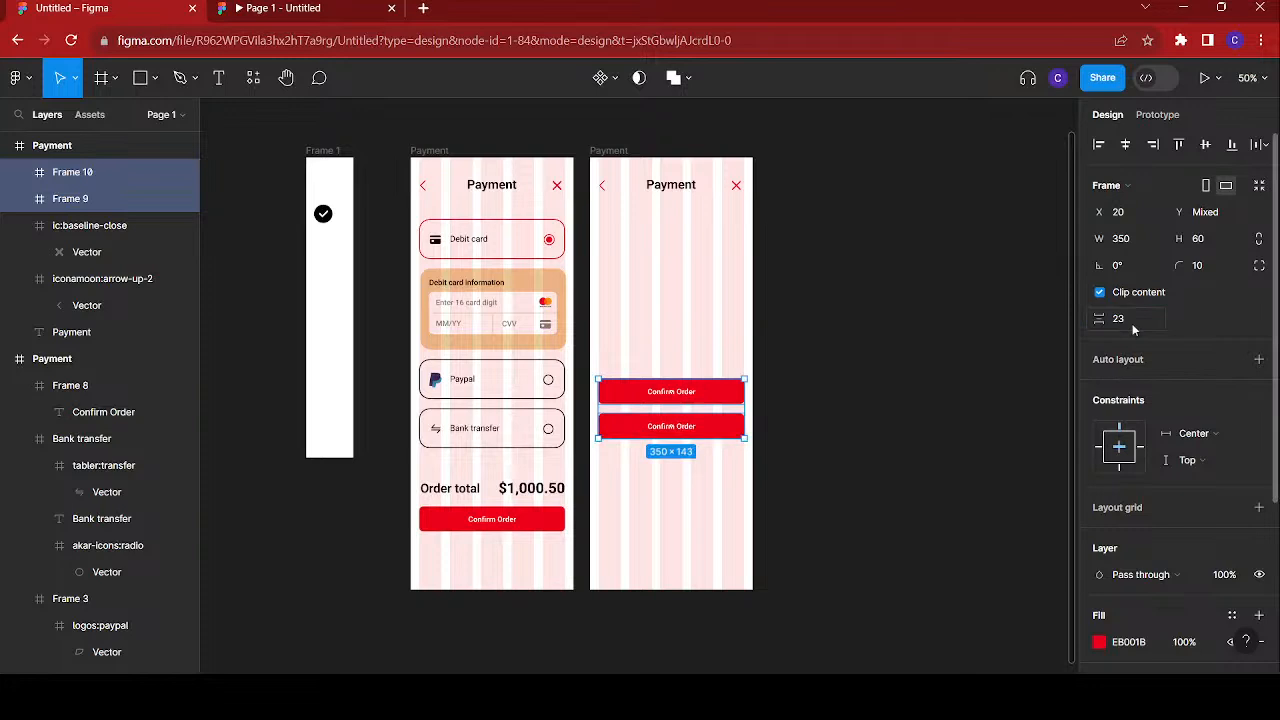
# - Delete the close icon from the second frame's header and move its Payment title down above the two buttons
pyautogui.scroll(1, 714, 317)
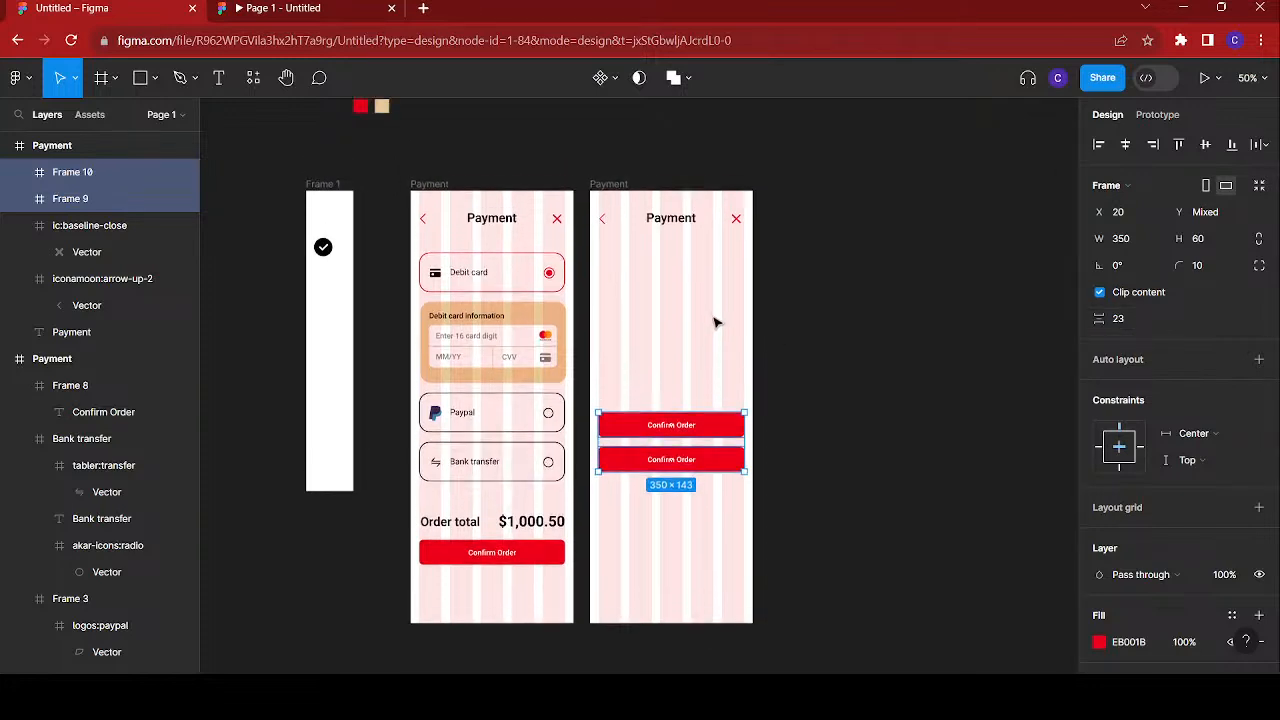
pyautogui.click(608, 219)
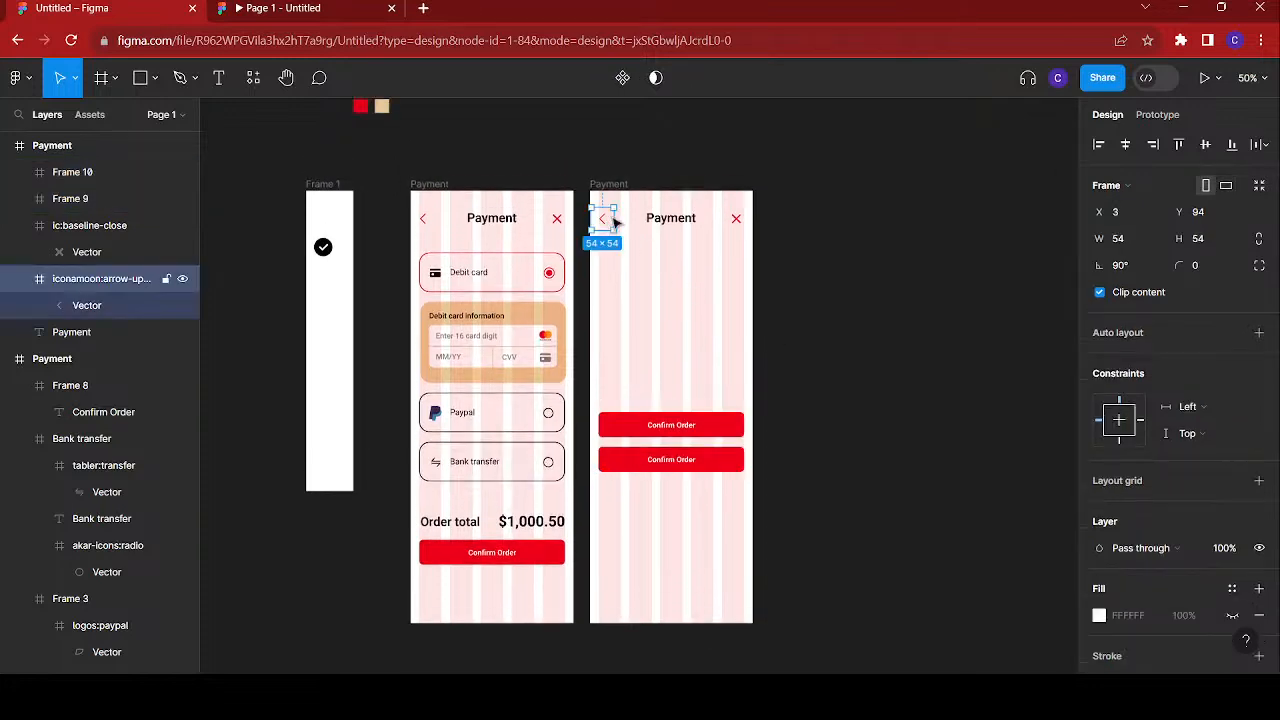
pyautogui.keyDown('shift'); pyautogui.click(736, 220); pyautogui.keyUp('shift')
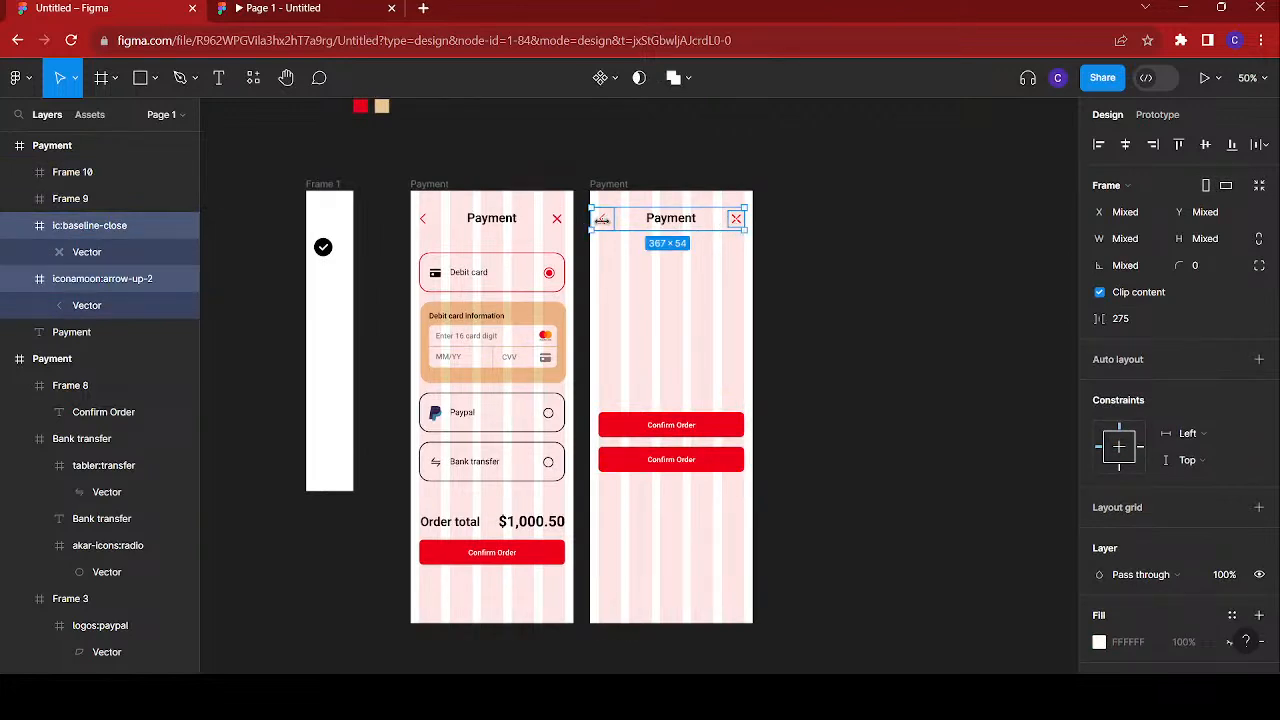
pyautogui.click(734, 214)
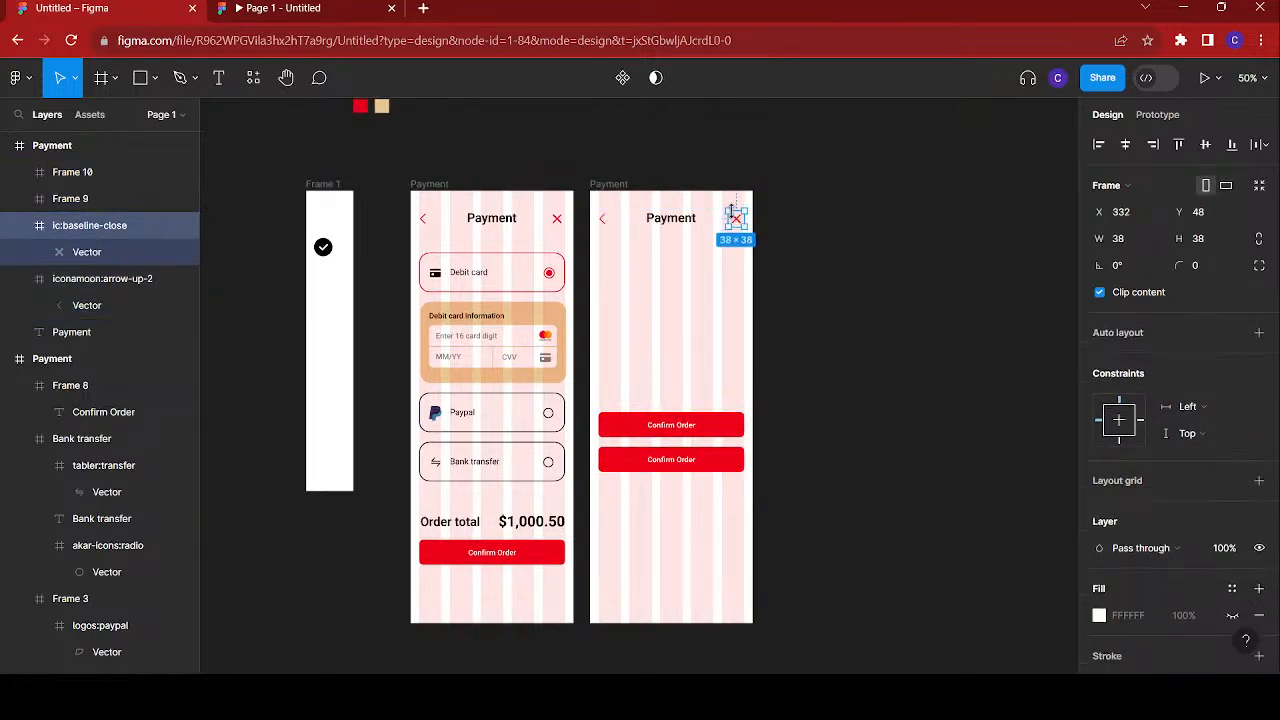
pyautogui.press('Delete')
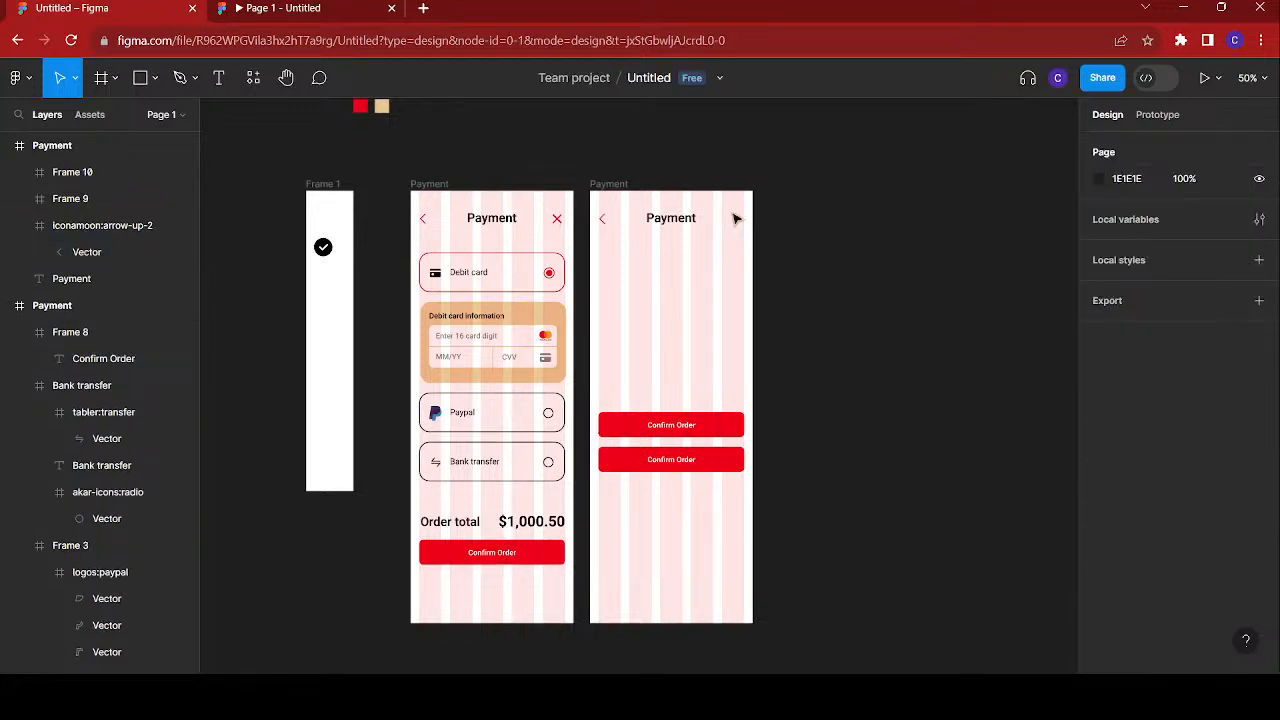
pyautogui.click(670, 225)
pyautogui.moveTo(670, 225); pyautogui.dragTo(664, 337)
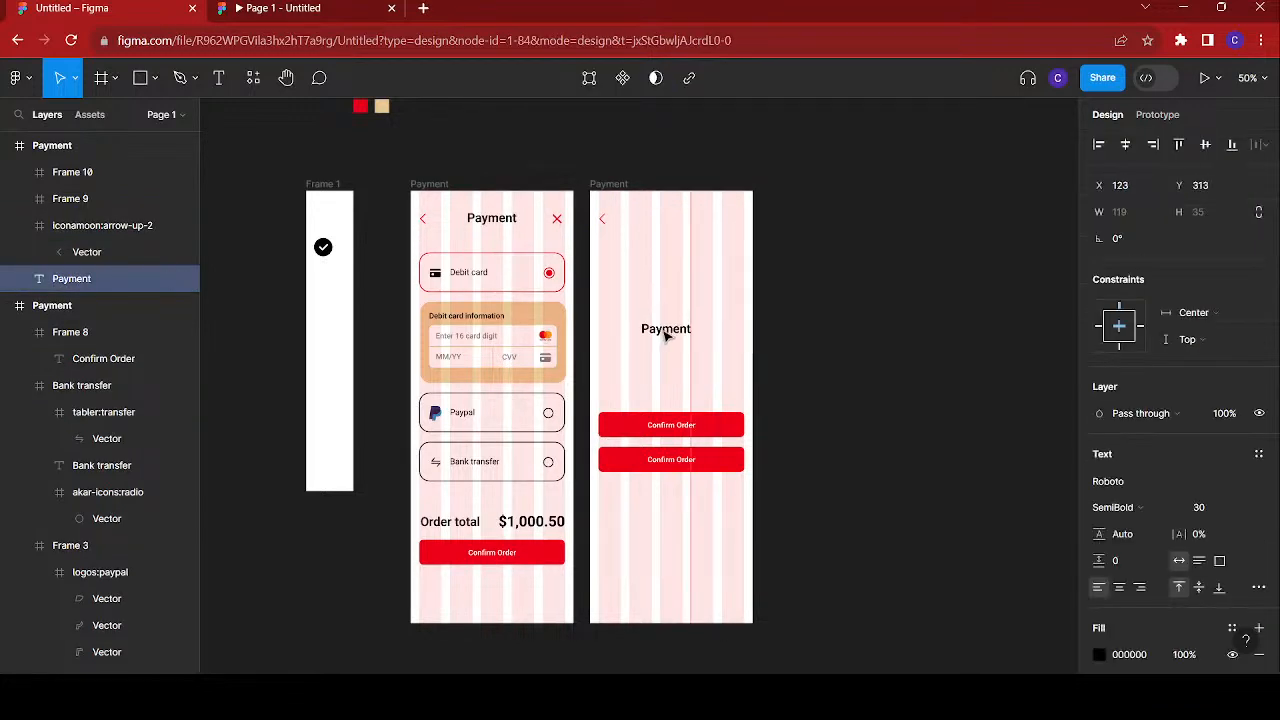
# - Move the check icon from Frame 1 into the second Payment frame and enlarge it to 220 × 220
pyautogui.click(324, 247)
pyautogui.moveTo(330, 252); pyautogui.dragTo(710, 321)
pyautogui.moveTo(637, 253)
pyautogui.mouseDown()
pyautogui.moveTo(605, 230)
pyautogui.moveTo(620, 240)
pyautogui.mouseUp()
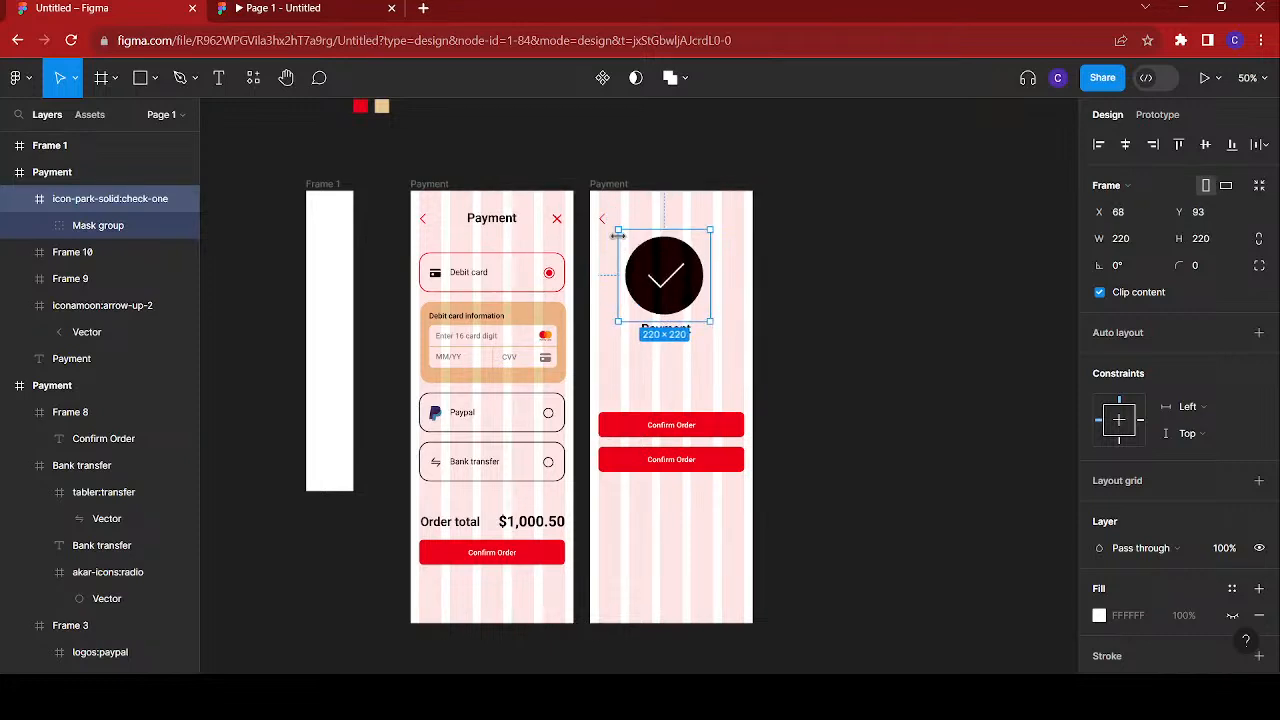
# - Move the Payment title down just above the buttons, and place the check icon above it, centred horizontally in the frame
pyautogui.click(668, 331)
pyautogui.moveTo(670, 343); pyautogui.dragTo(670, 381)
pyautogui.moveTo(670, 305); pyautogui.dragTo(668, 331)
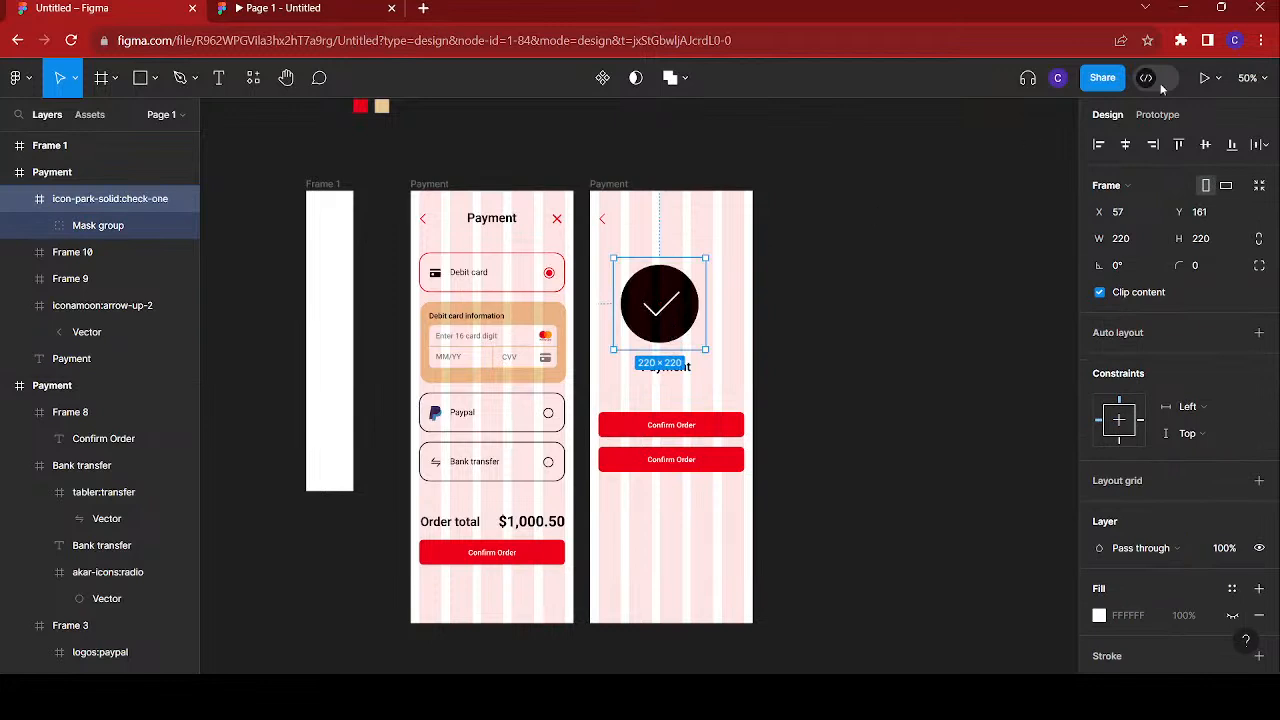
pyautogui.click(1125, 144)
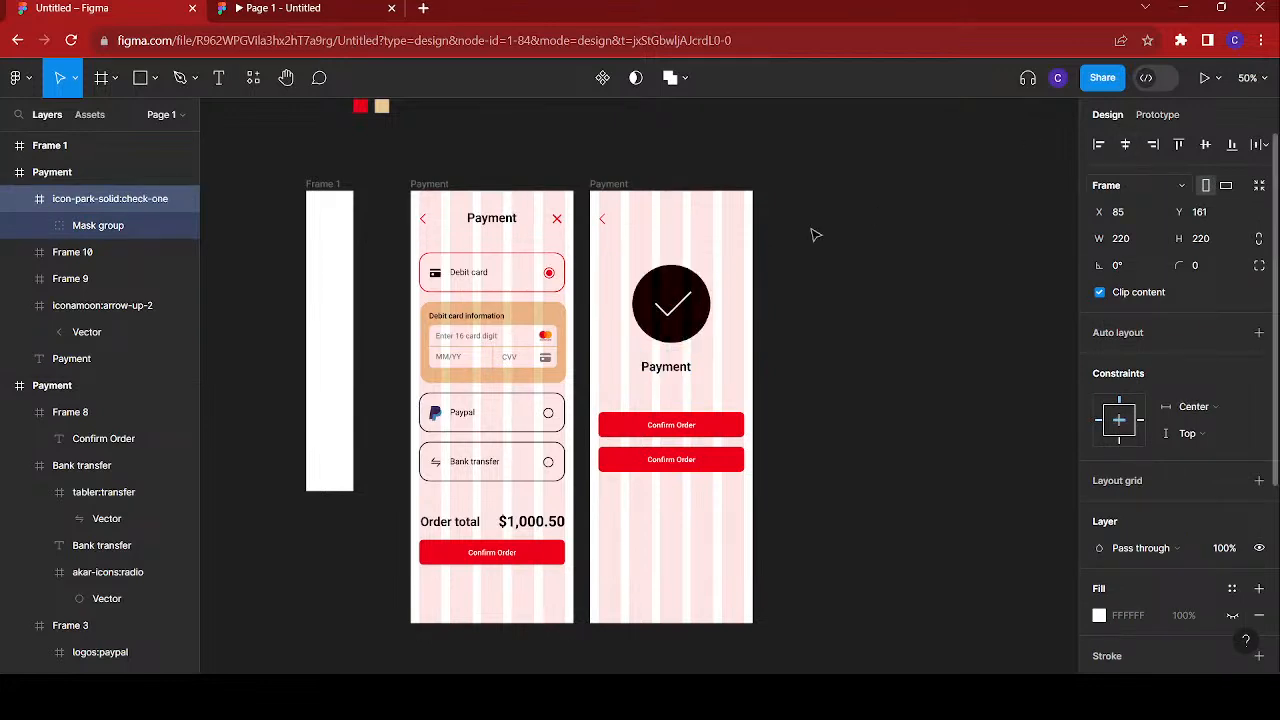
# - Set the second Payment frame's fill to the red document colour EB001B
pyautogui.click(617, 187)
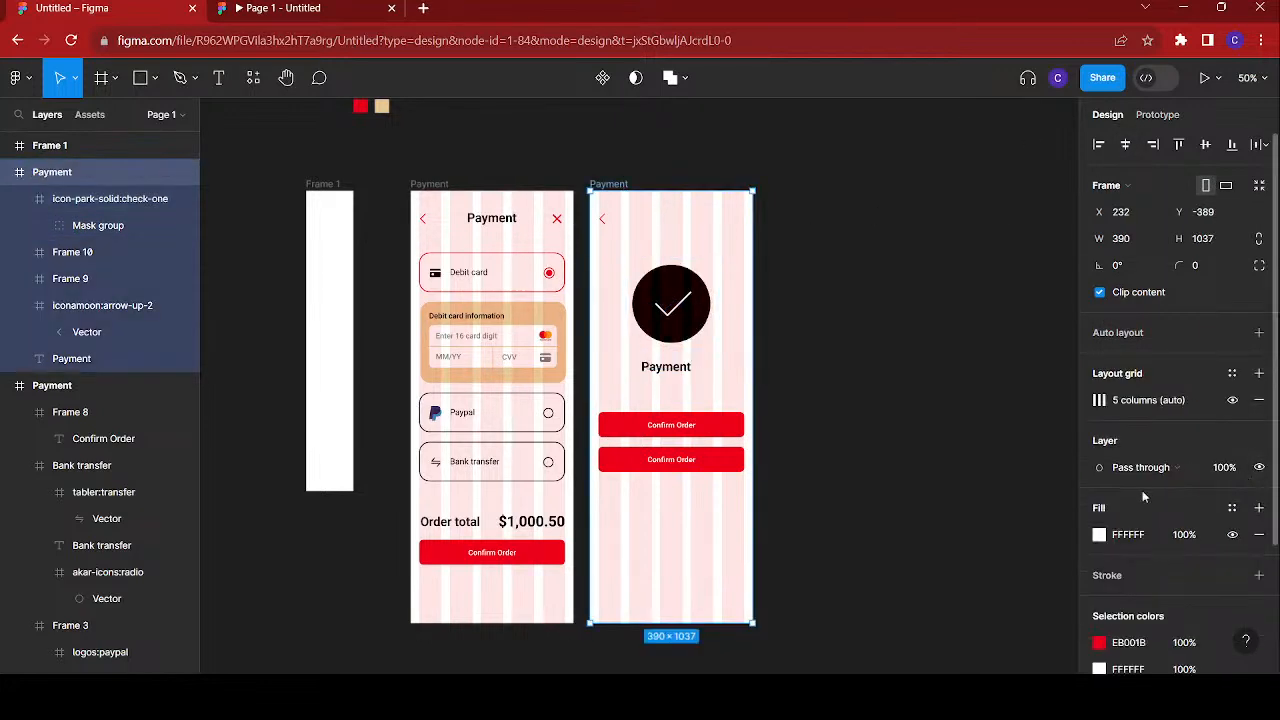
pyautogui.scroll(-3, 1144, 489)
pyautogui.click(1099, 368)
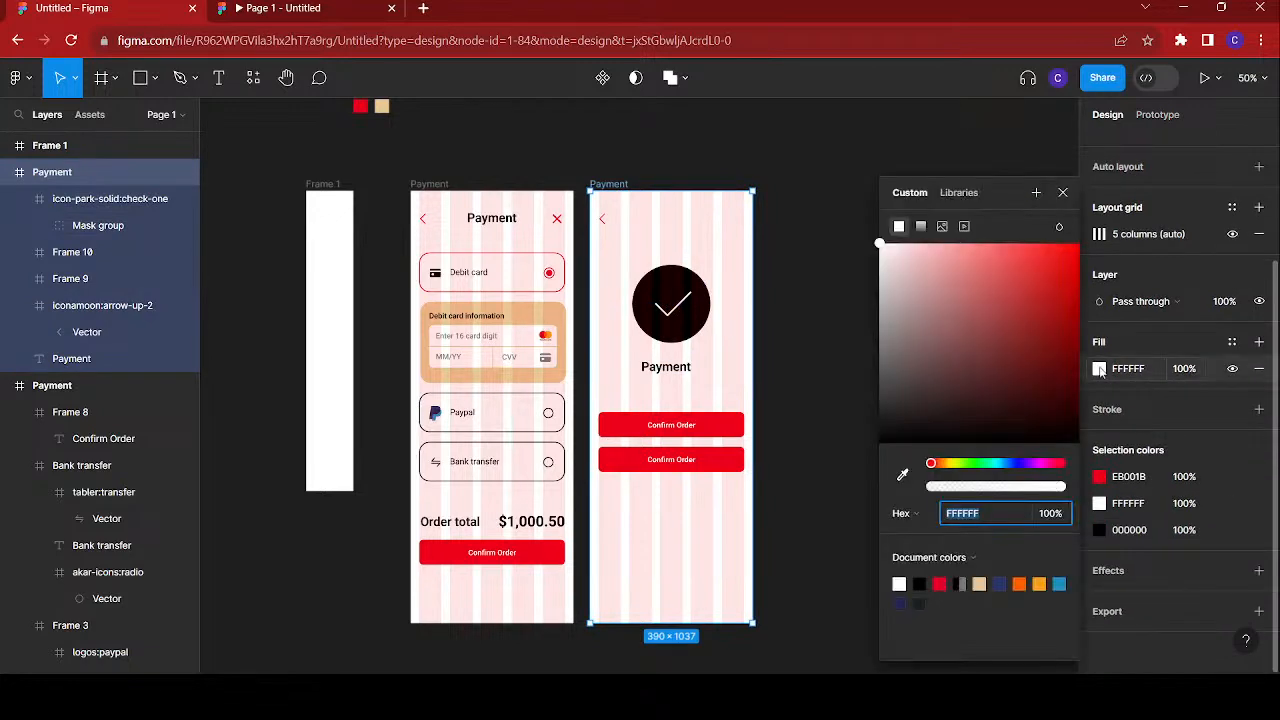
pyautogui.click(940, 582)
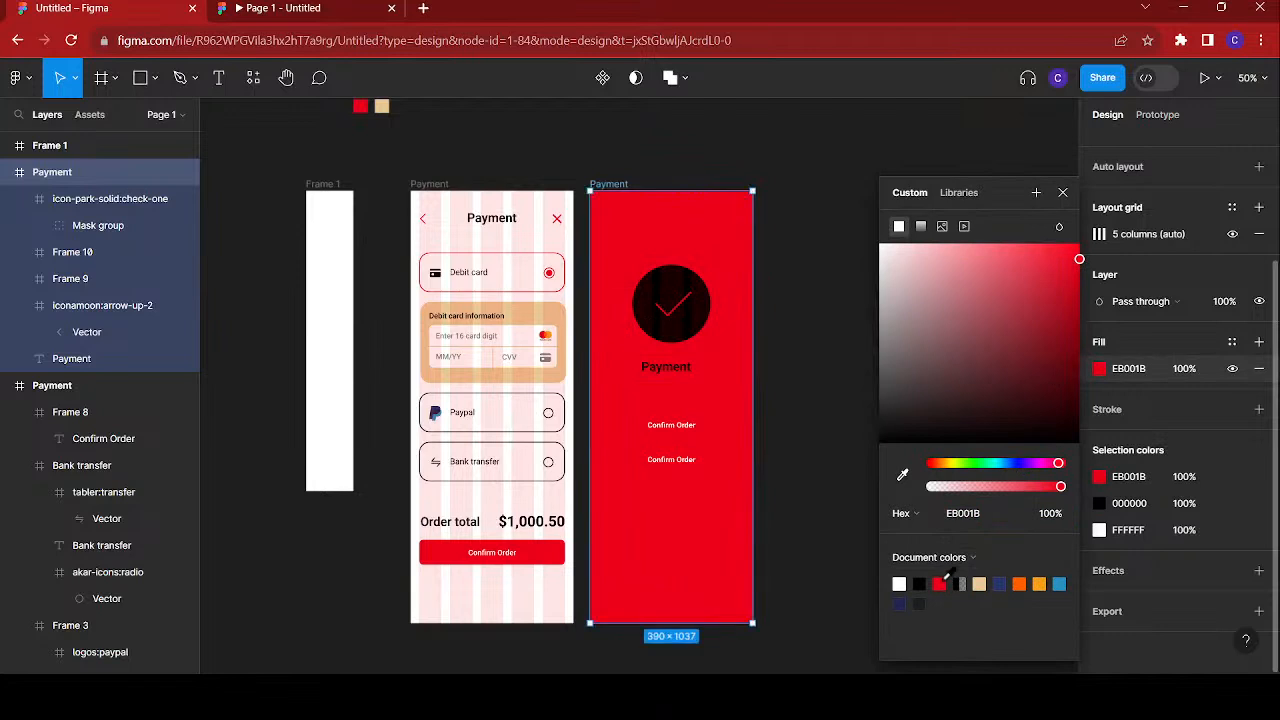
pyautogui.click(1063, 192)
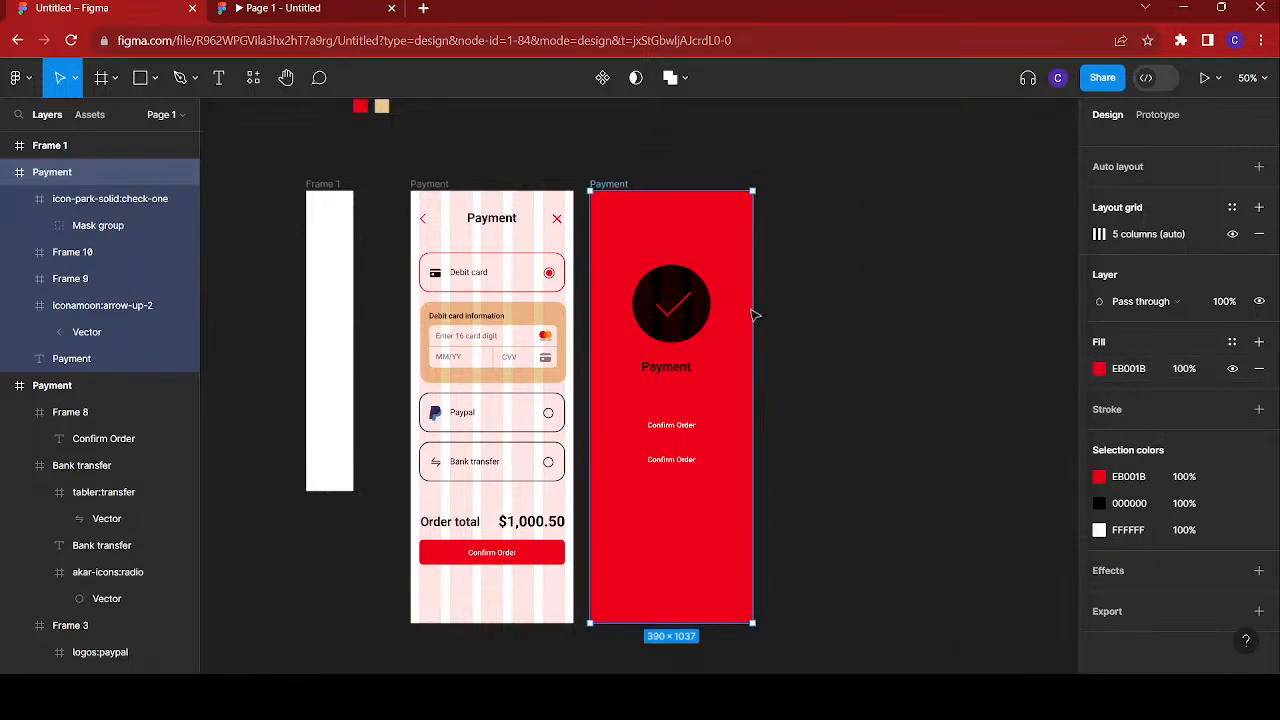
# - Change the check icon's colour to white FFFFFF
pyautogui.click(680, 320)
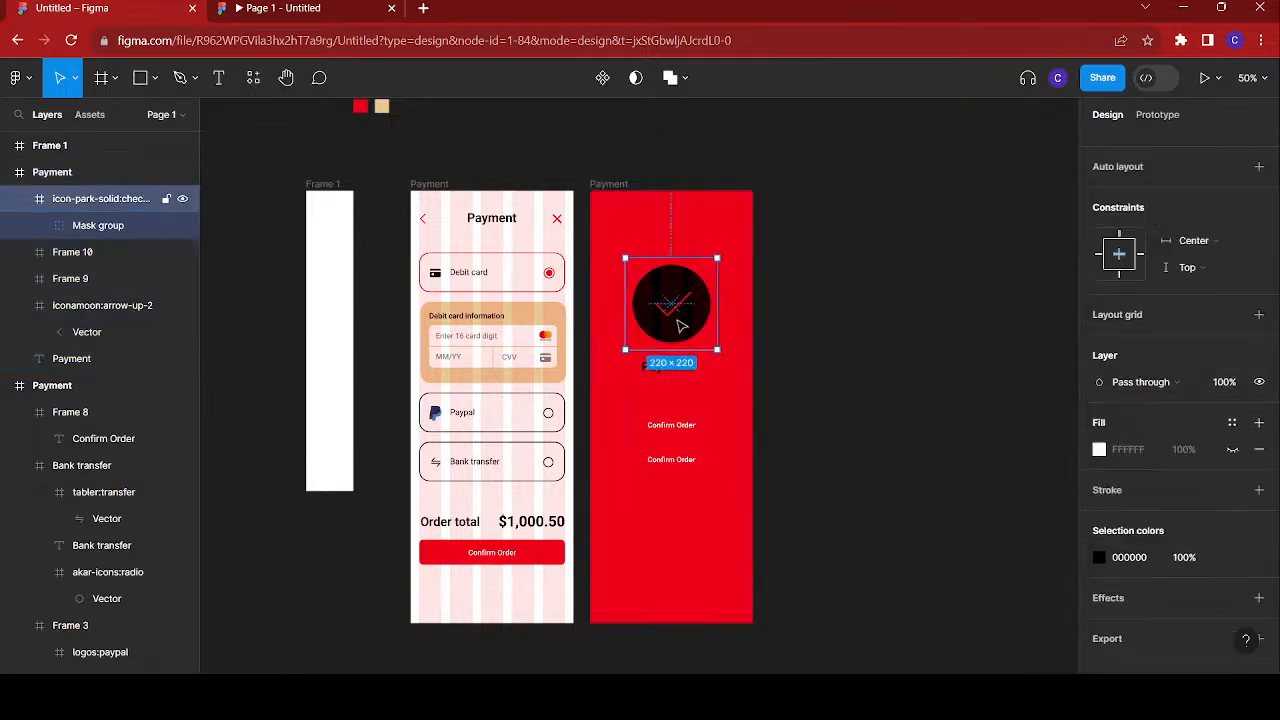
pyautogui.click(1101, 557)
pyautogui.moveTo(912, 286); pyautogui.dragTo(805, 146)
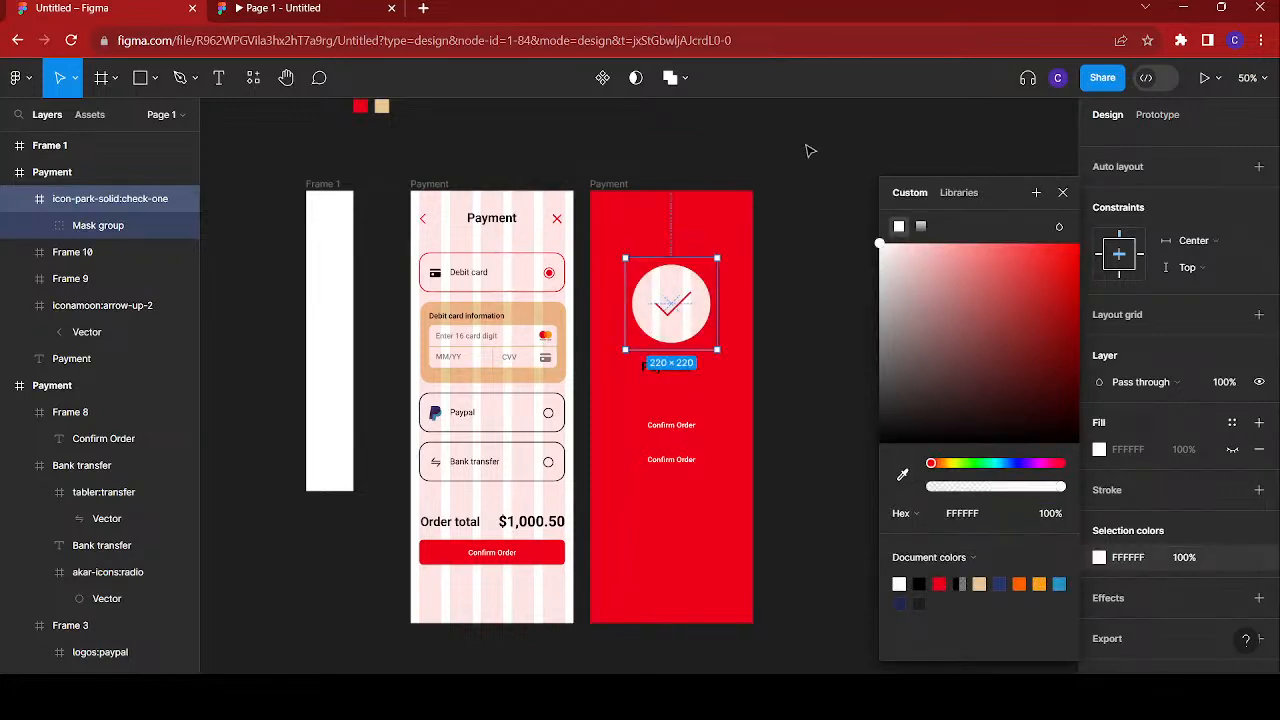
pyautogui.click(1063, 193)
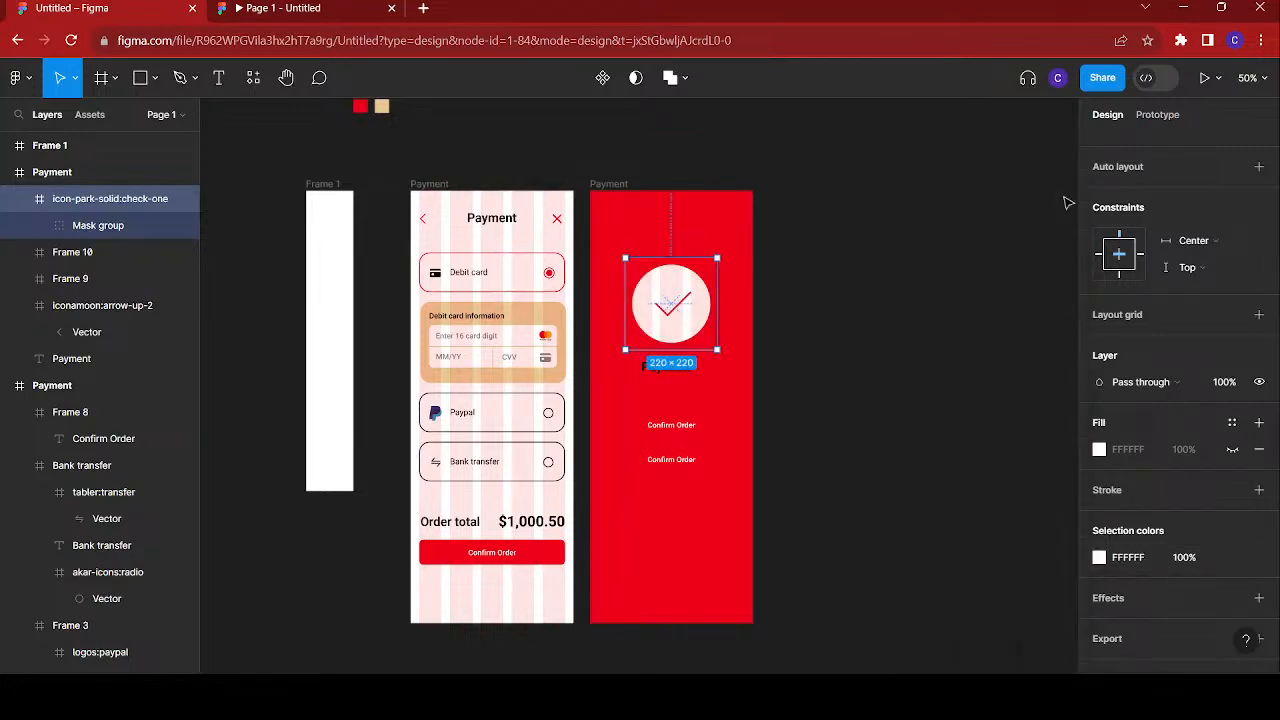
# - Change the title on the red screen to "Payment Confirmed" and centre it horizontally in the frame
pyautogui.click(681, 374)
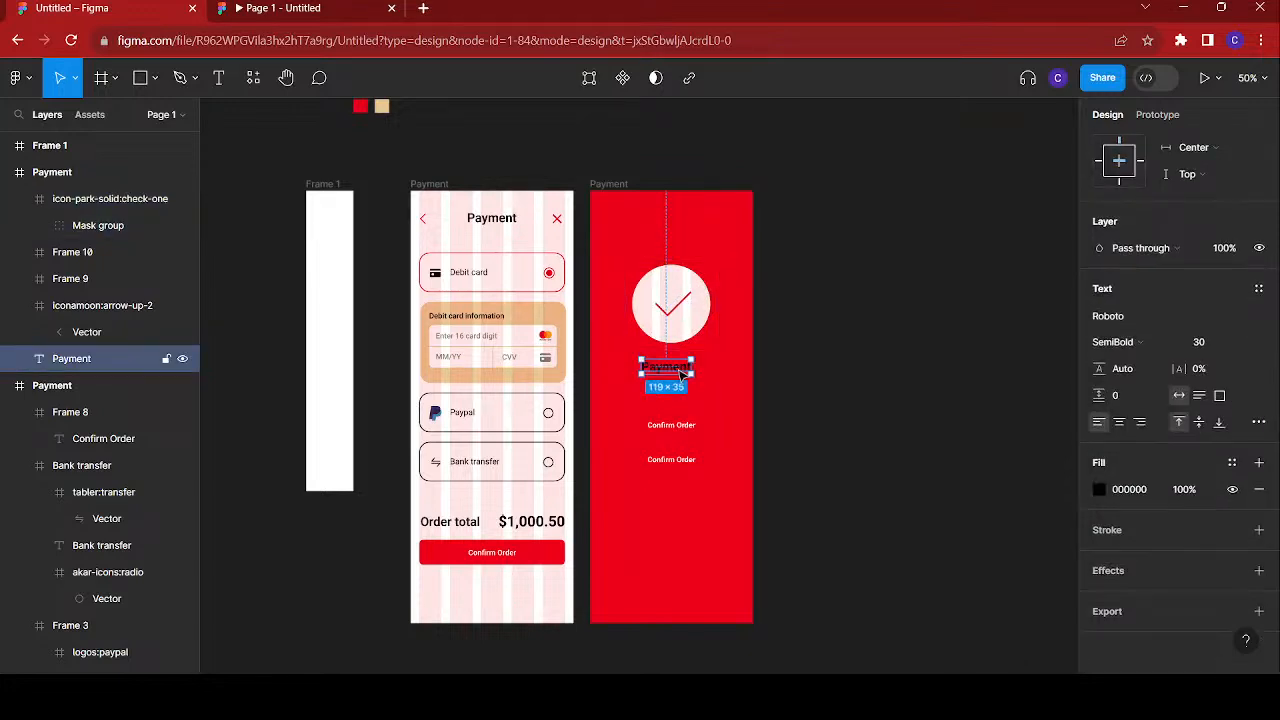
pyautogui.doubleClick(681, 372)
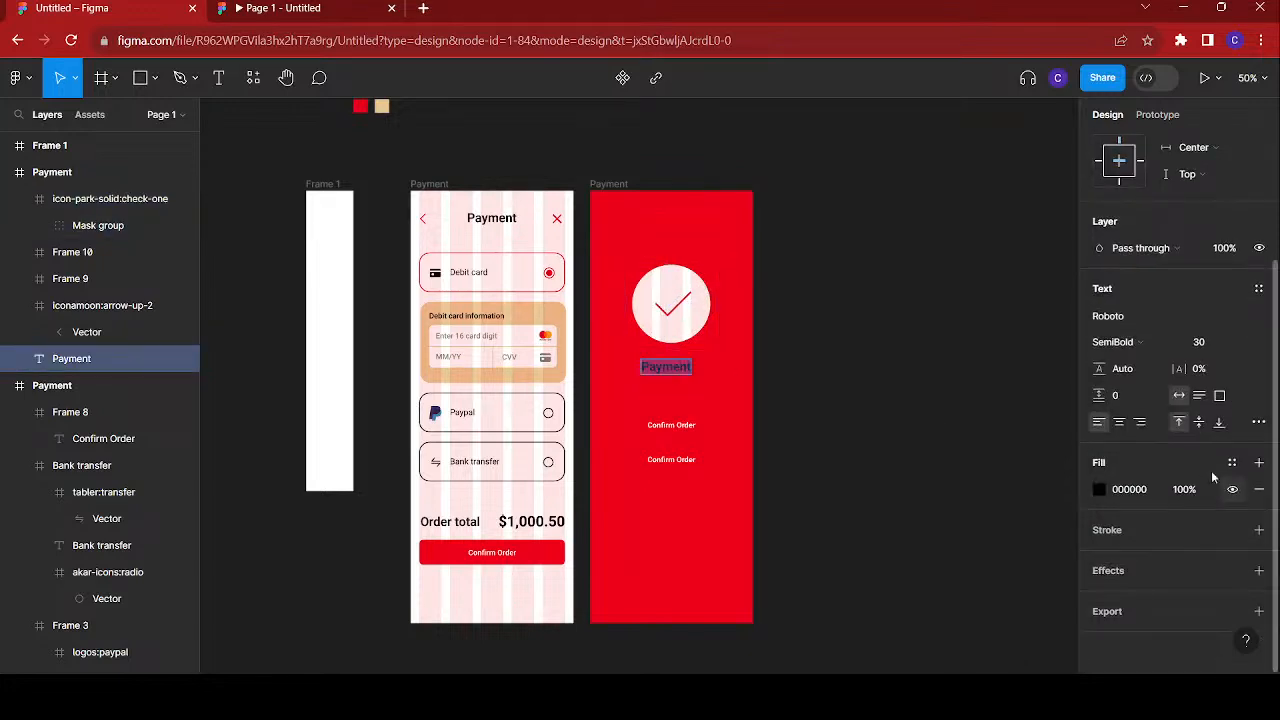
pyautogui.doubleClick(500, 220)
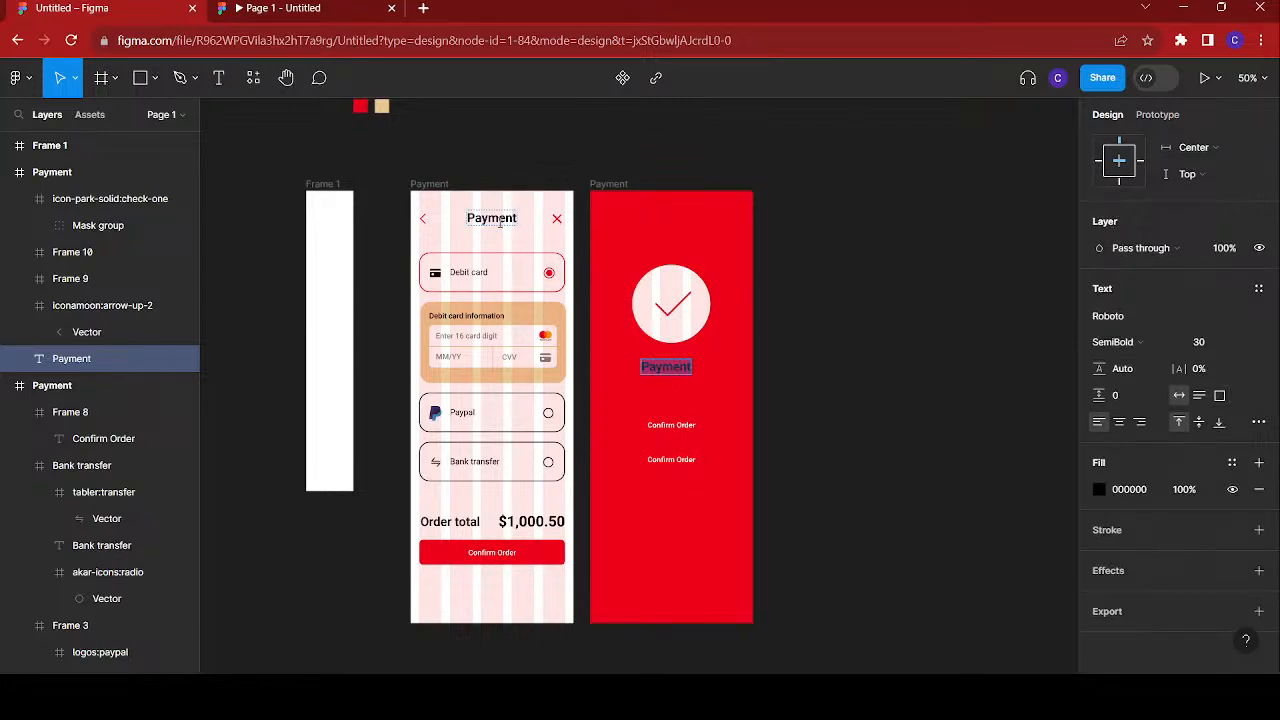
pyautogui.doubleClick(681, 364)
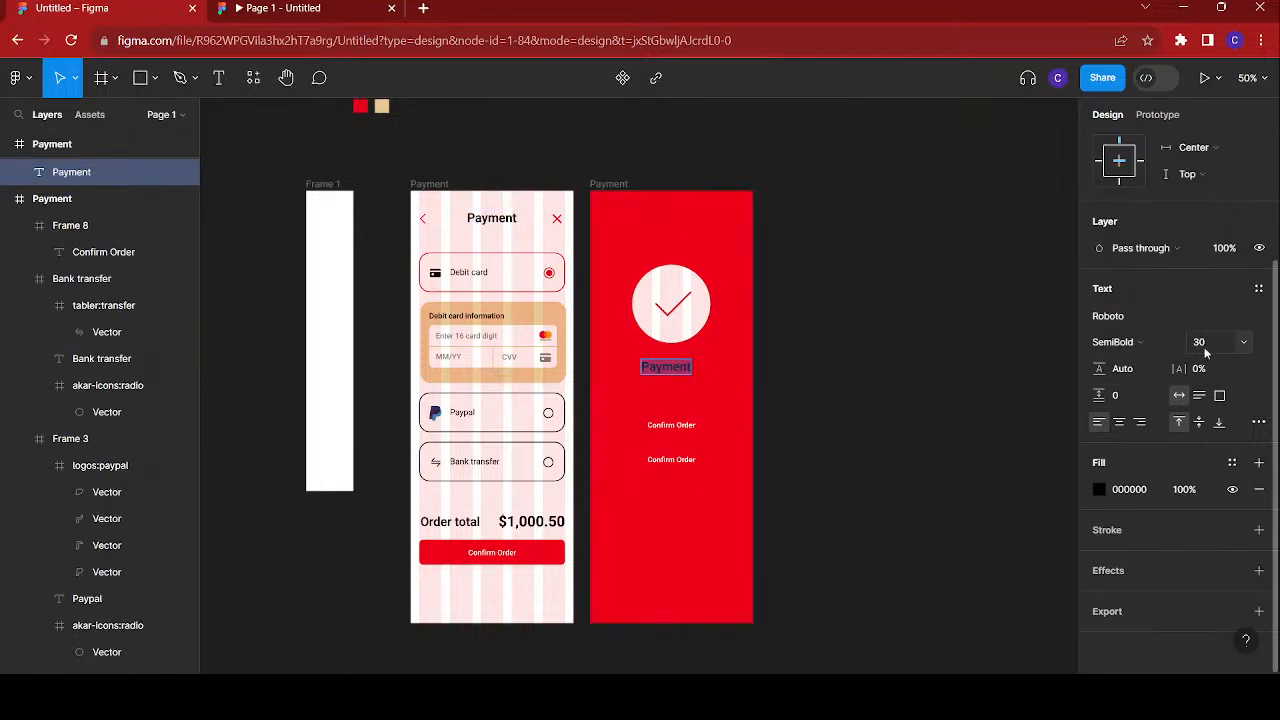
pyautogui.write('Order')
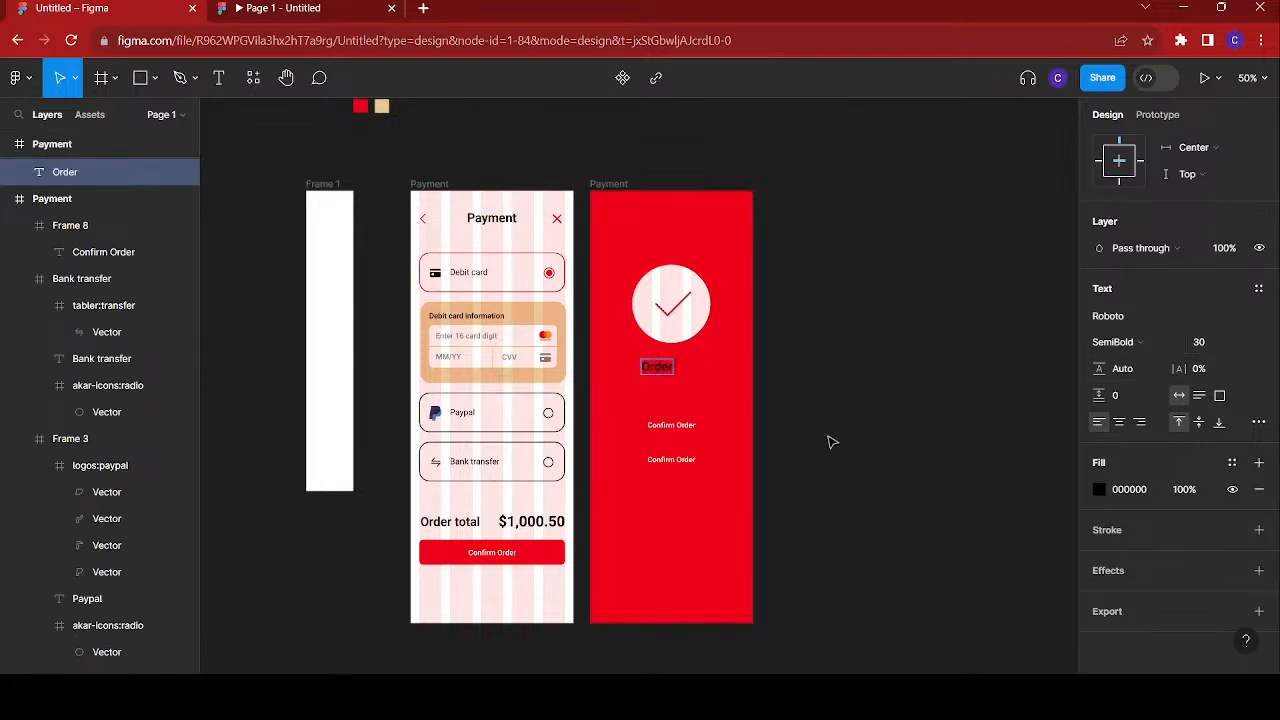
pyautogui.hotkey('ctrl', 'a')
pyautogui.write('Payment Conf')
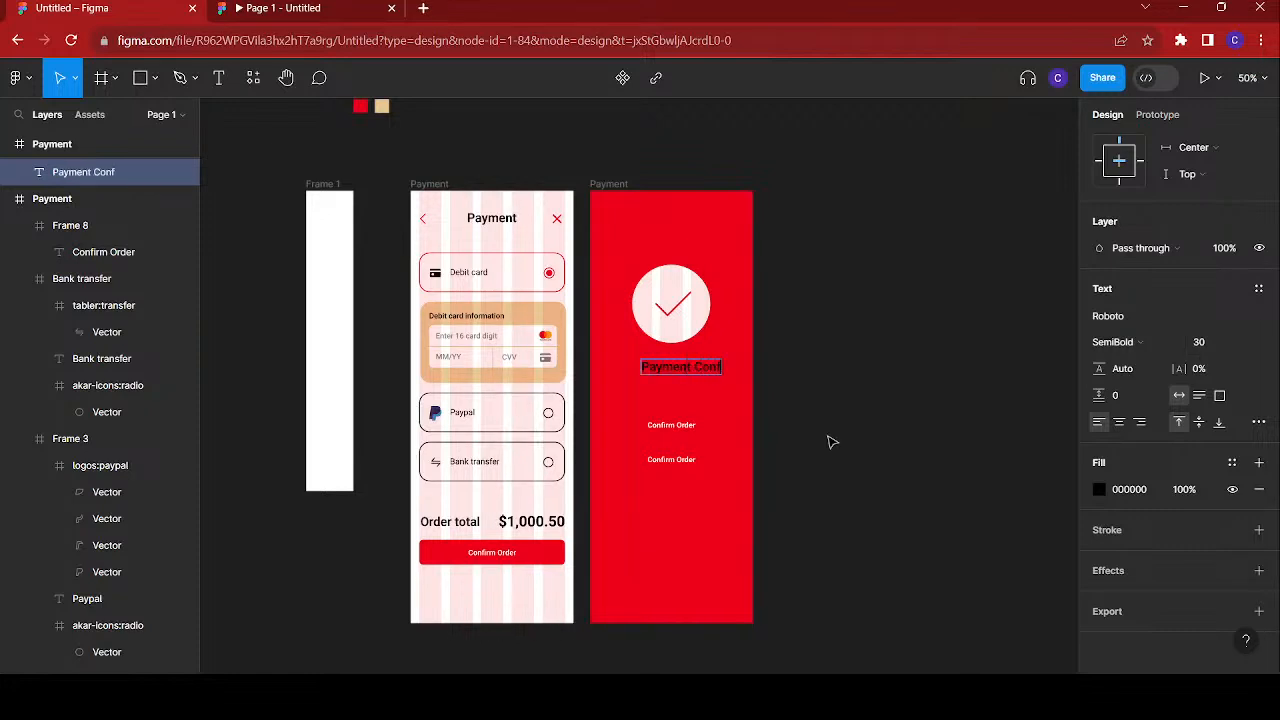
pyautogui.write('irmed')
pyautogui.press('Escape')
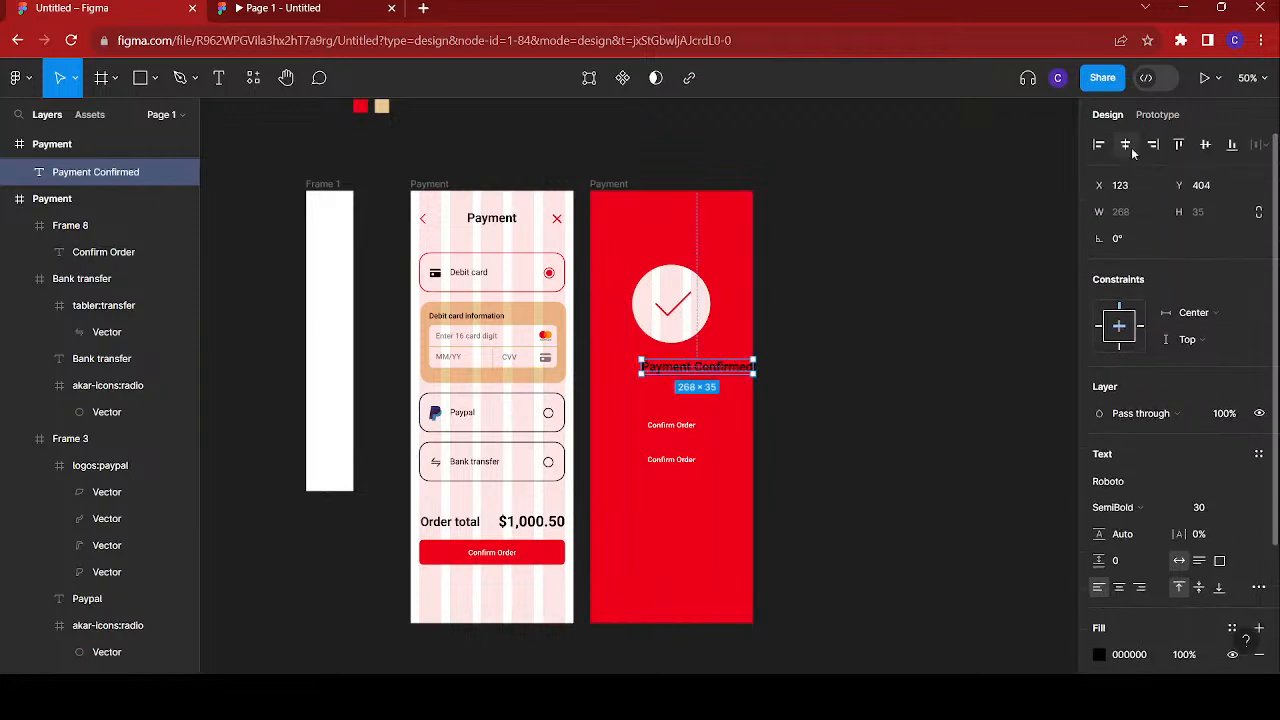
pyautogui.click(1126, 145)
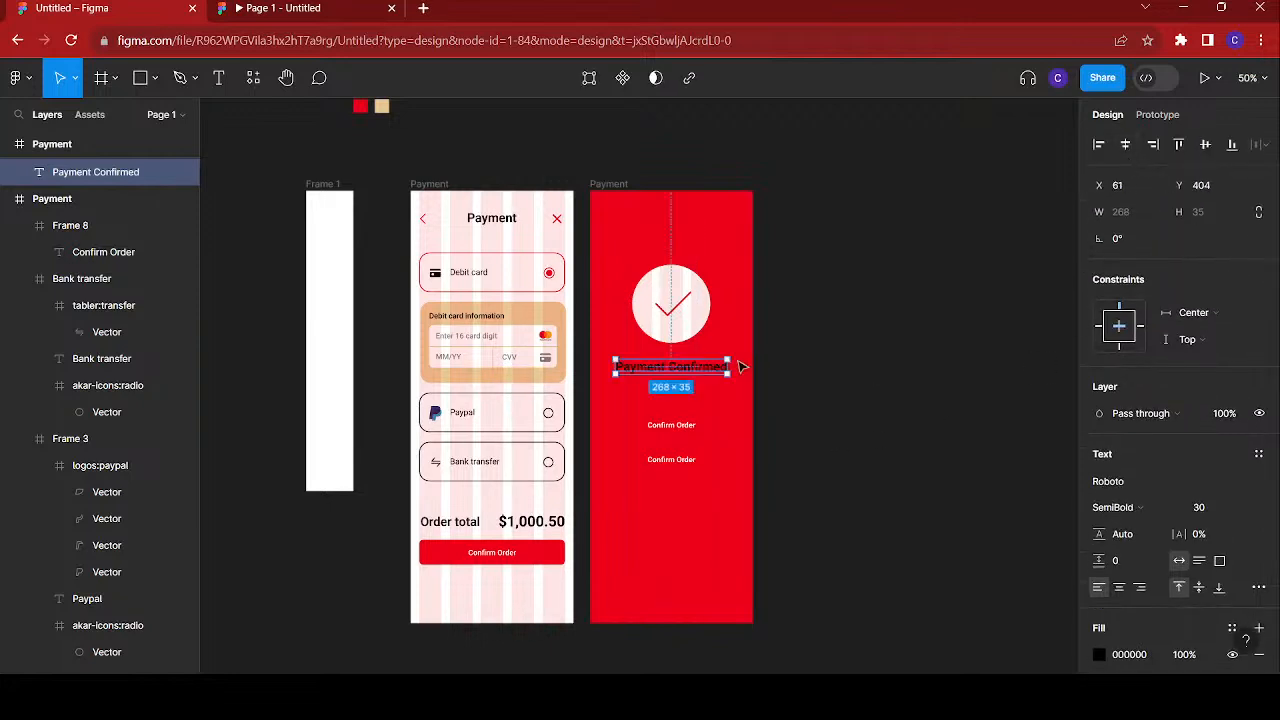
# - Set the font weight of the Payment Confirmed title to Bold
pyautogui.scroll(3, 711, 399)
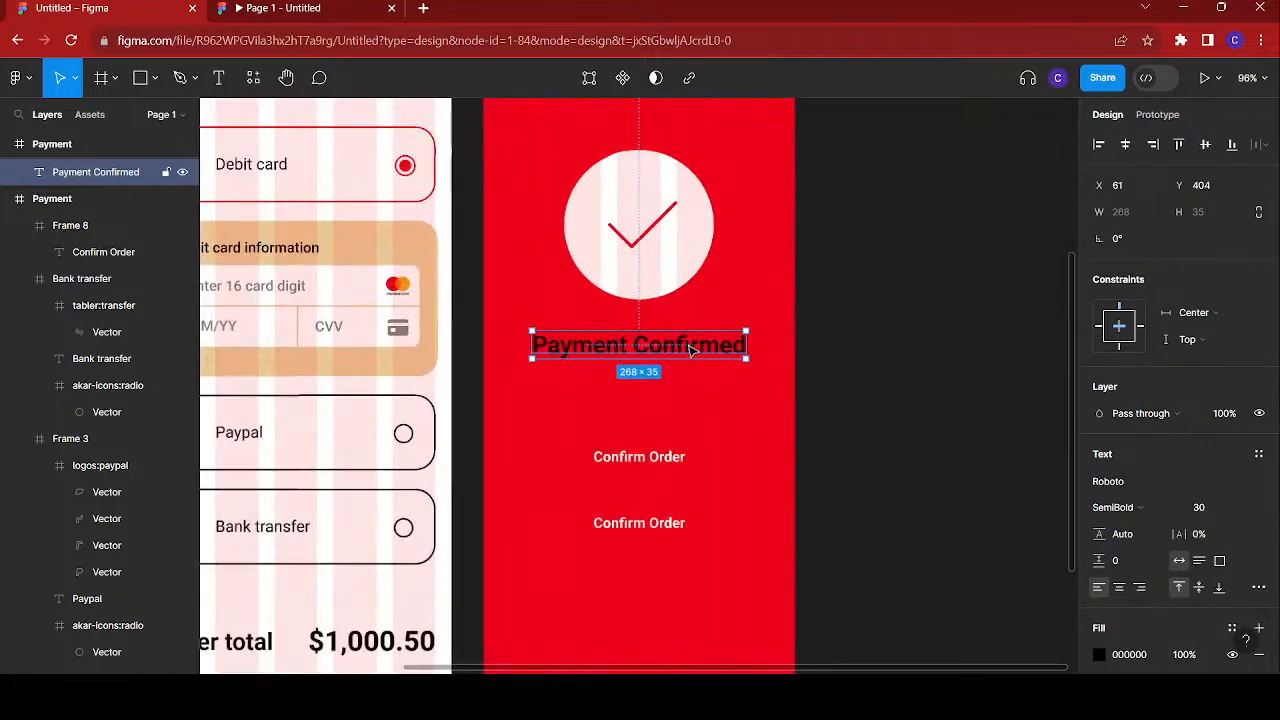
pyautogui.press('Return')
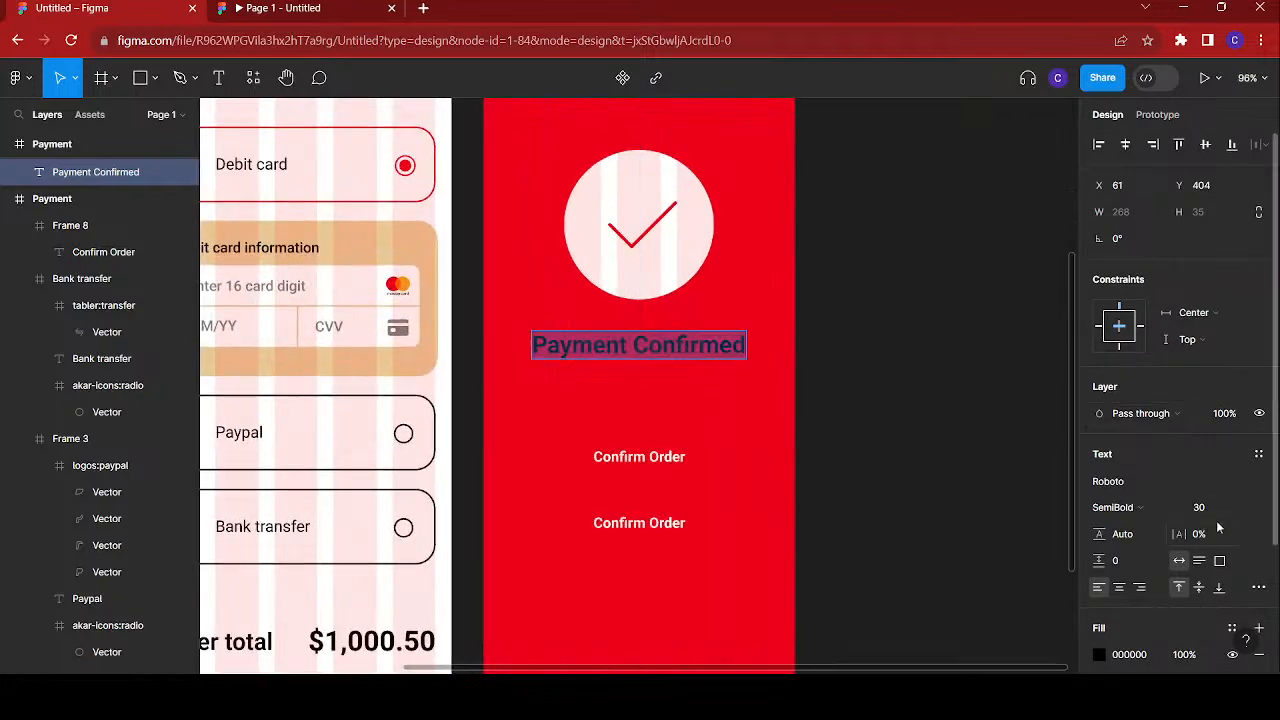
pyautogui.click(1162, 512)
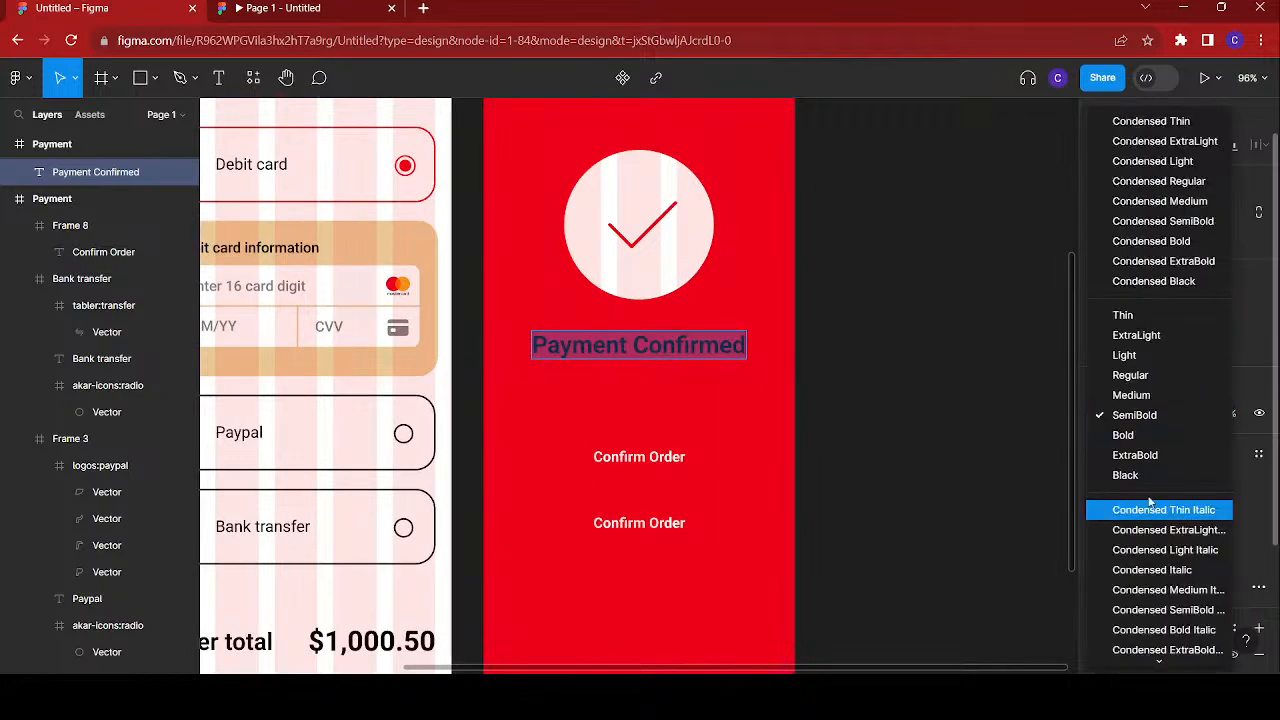
pyautogui.click(1142, 438)
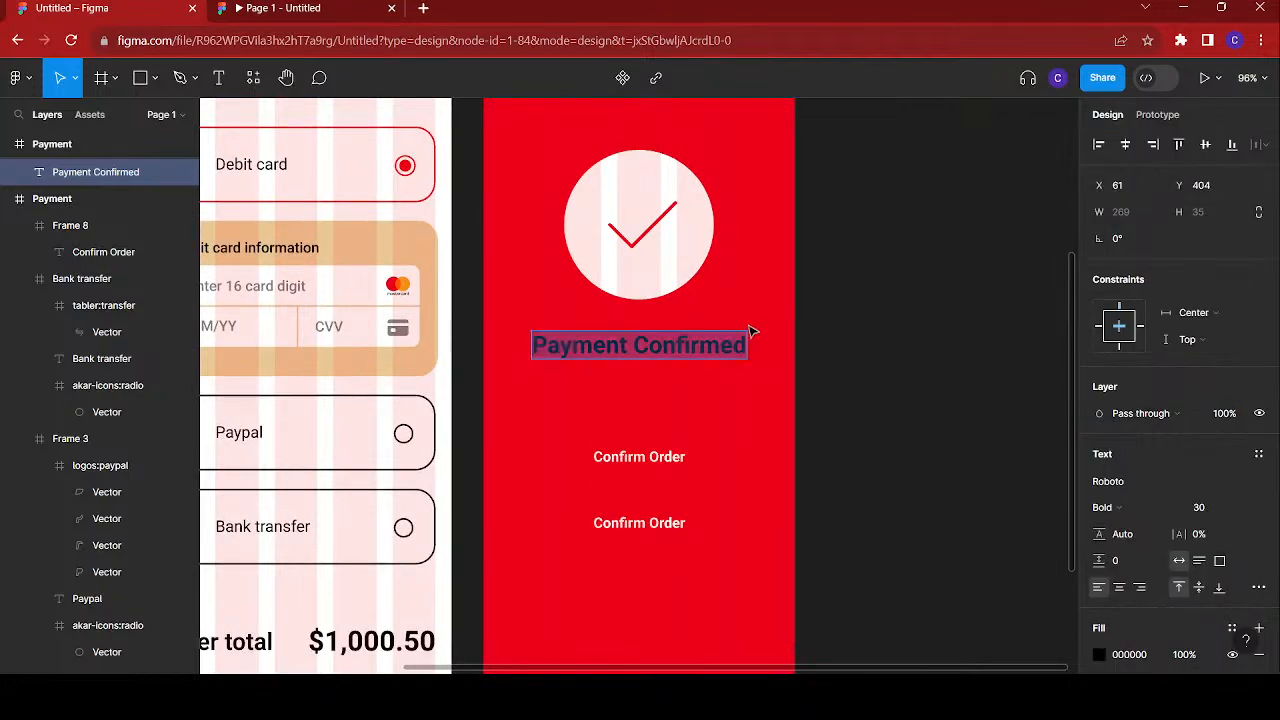
pyautogui.press('Escape')
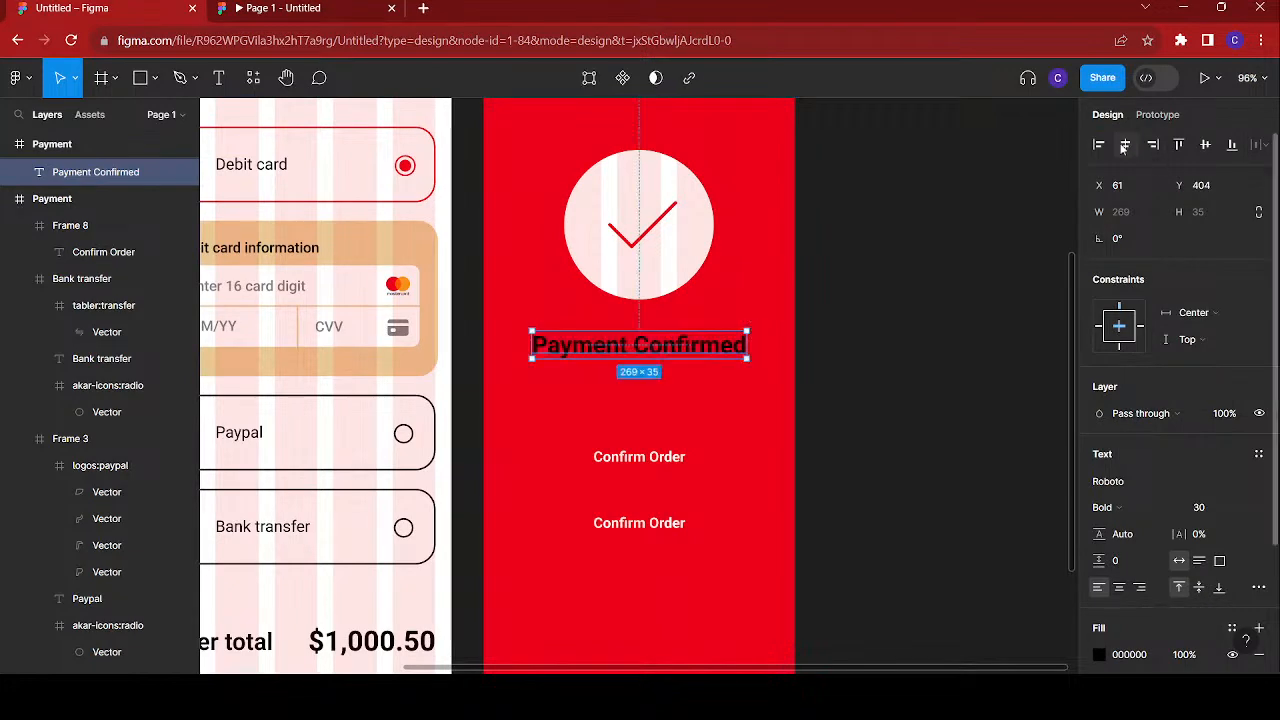
# - Change the fill of the Payment Confirmed title to white FFFFFF
pyautogui.scroll(-3, 1188, 578)
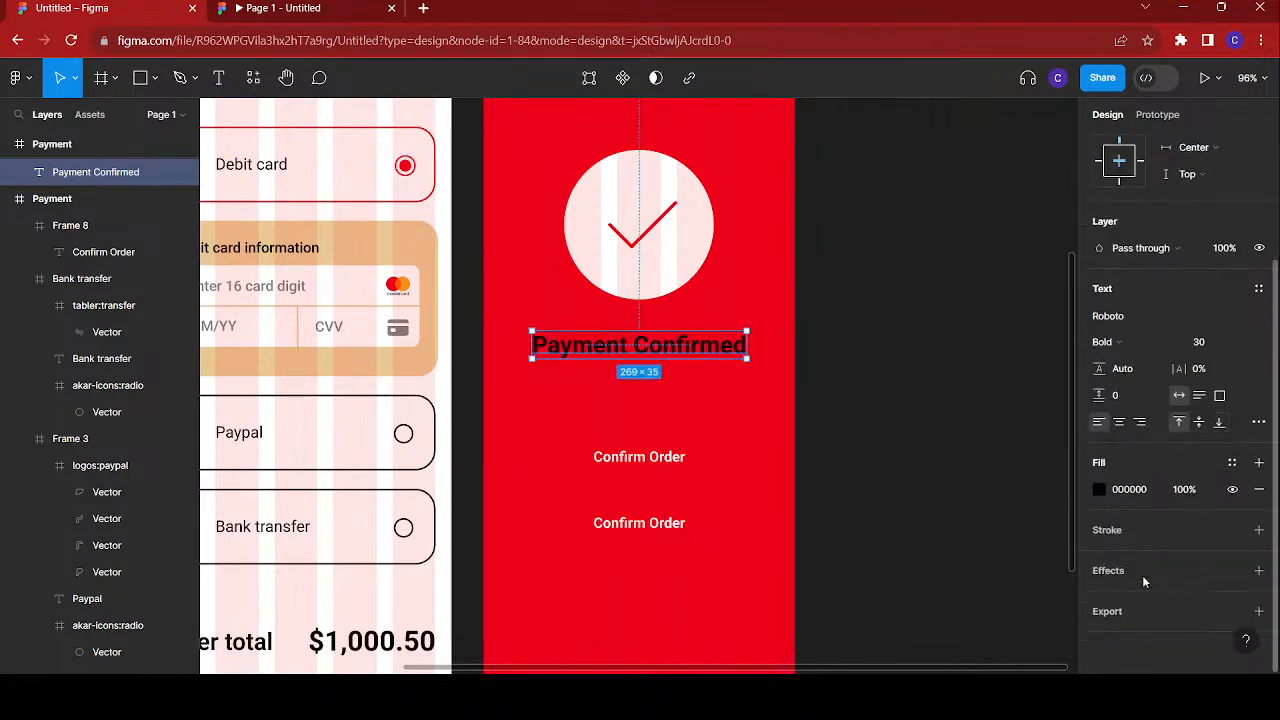
pyautogui.click(1100, 490)
pyautogui.moveTo(900, 318); pyautogui.dragTo(789, 166)
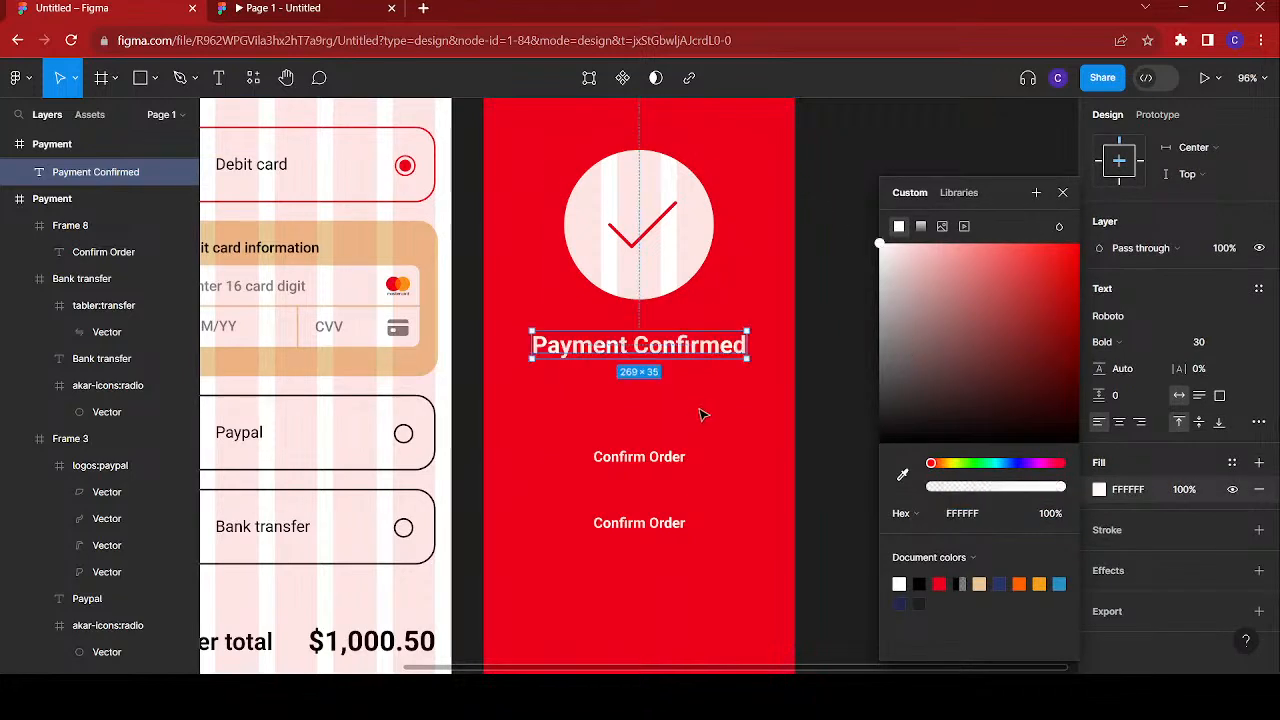
# - Colour the upper Confirm Order button's label red EB001B and its background white FFFFFF
pyautogui.click(698, 468)
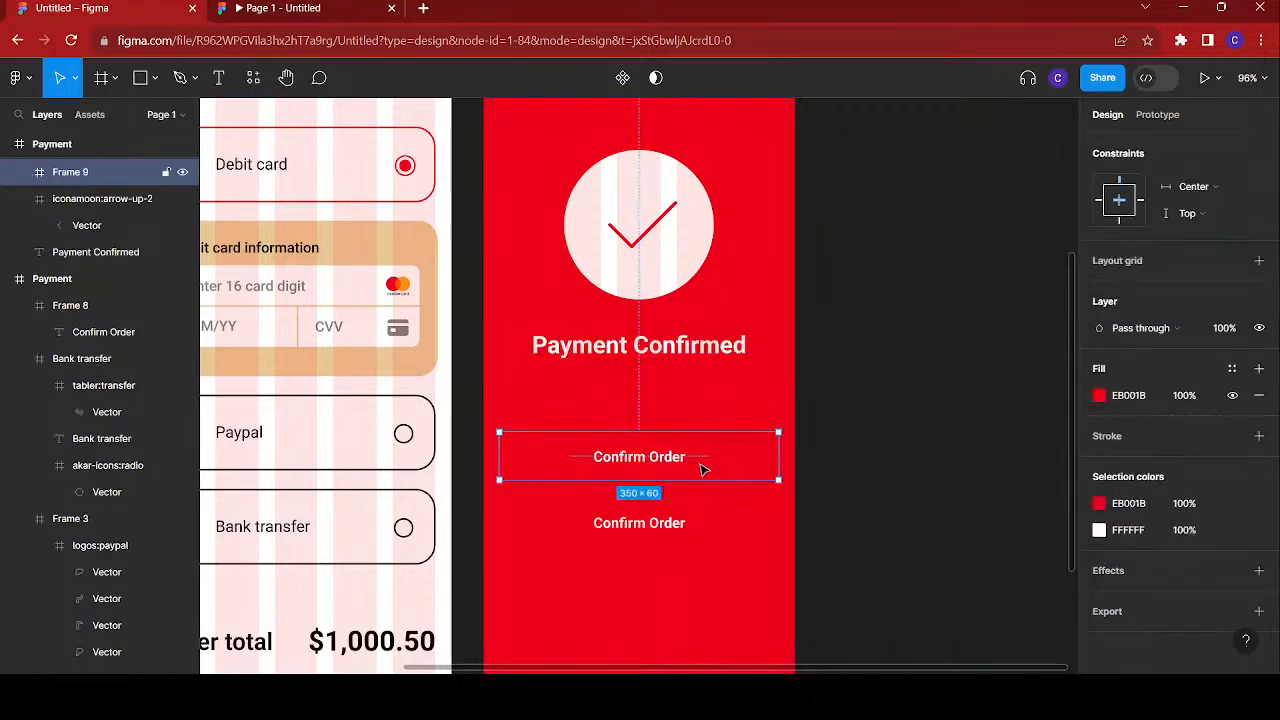
pyautogui.click(1099, 531)
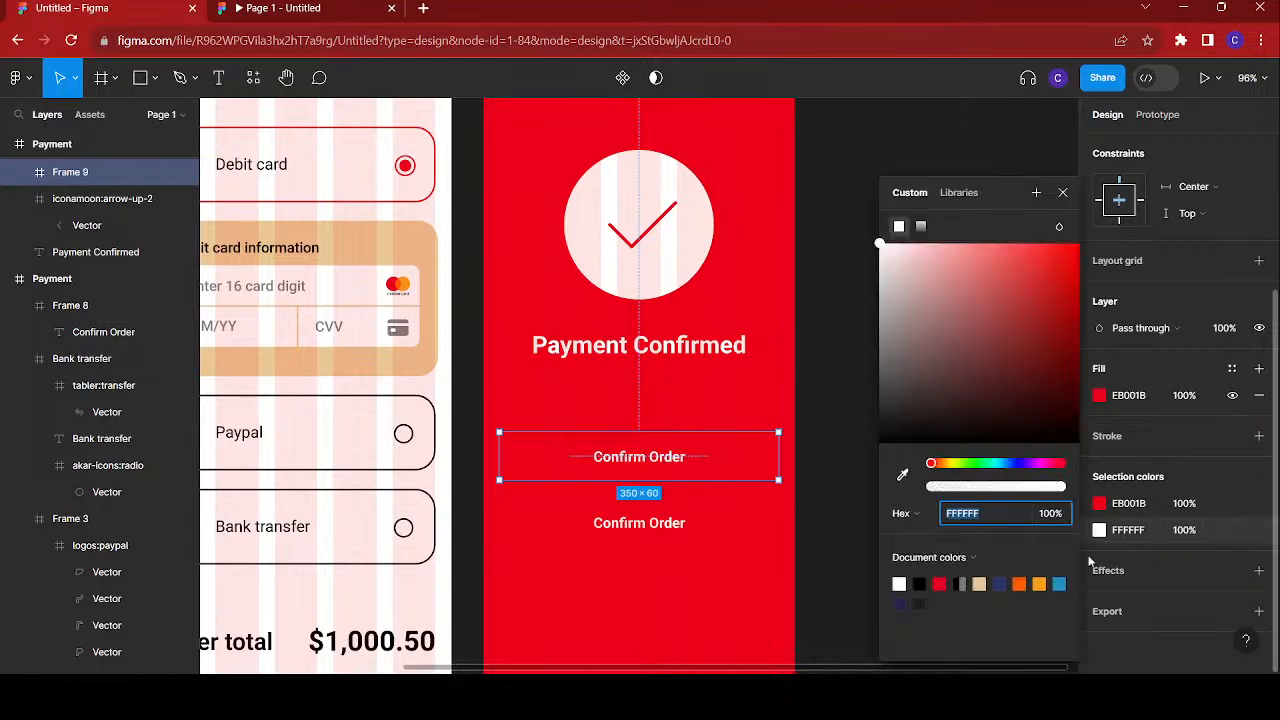
pyautogui.click(940, 582)
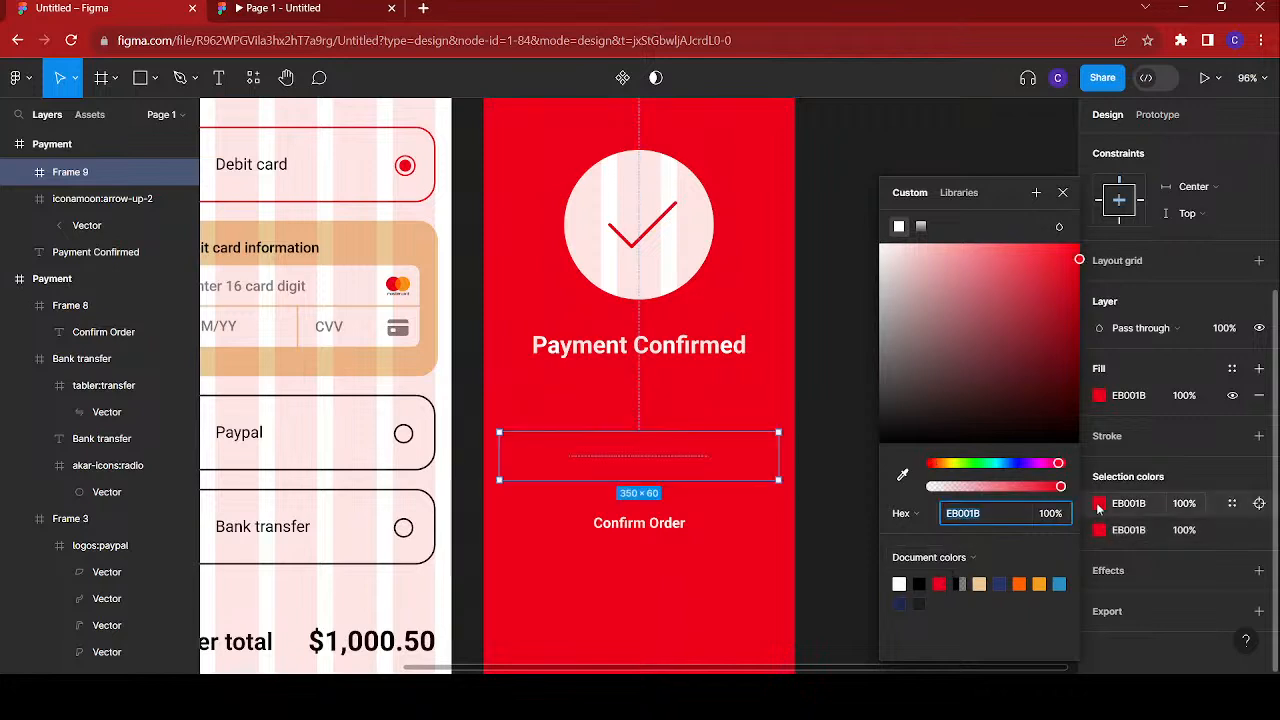
pyautogui.click(899, 262)
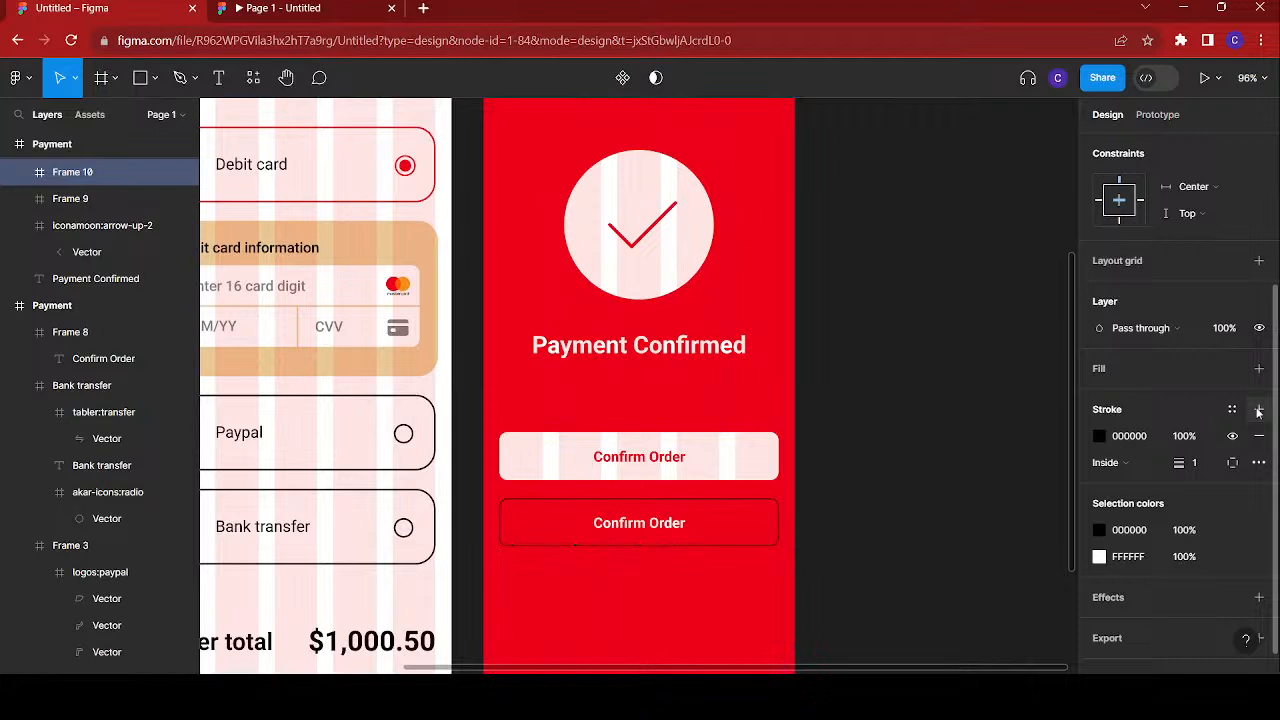
# - Set the lower Confirm Order button's stroke to weight 2 and colour white FFFFFF
pyautogui.moveTo(1185, 455); pyautogui.dragTo(1196, 467)
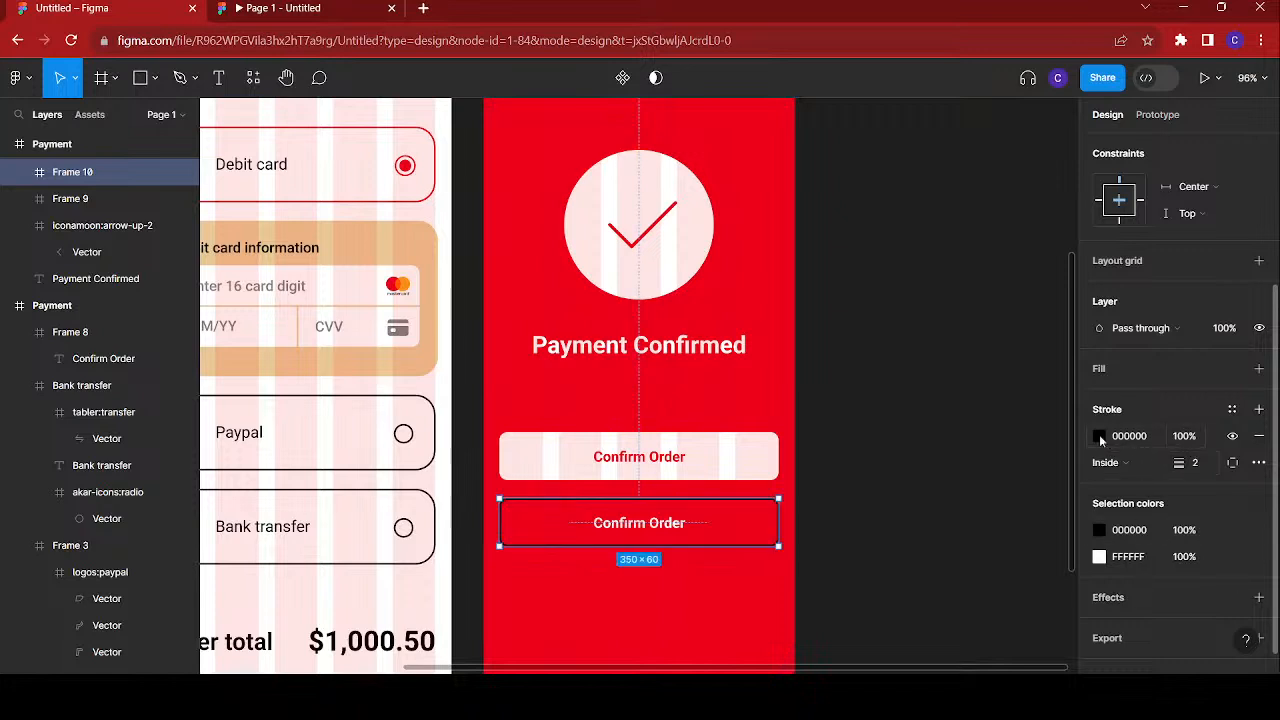
pyautogui.click(1100, 438)
pyautogui.moveTo(916, 296)
pyautogui.mouseDown()
pyautogui.moveTo(872, 290)
pyautogui.moveTo(770, 114)
pyautogui.mouseUp()
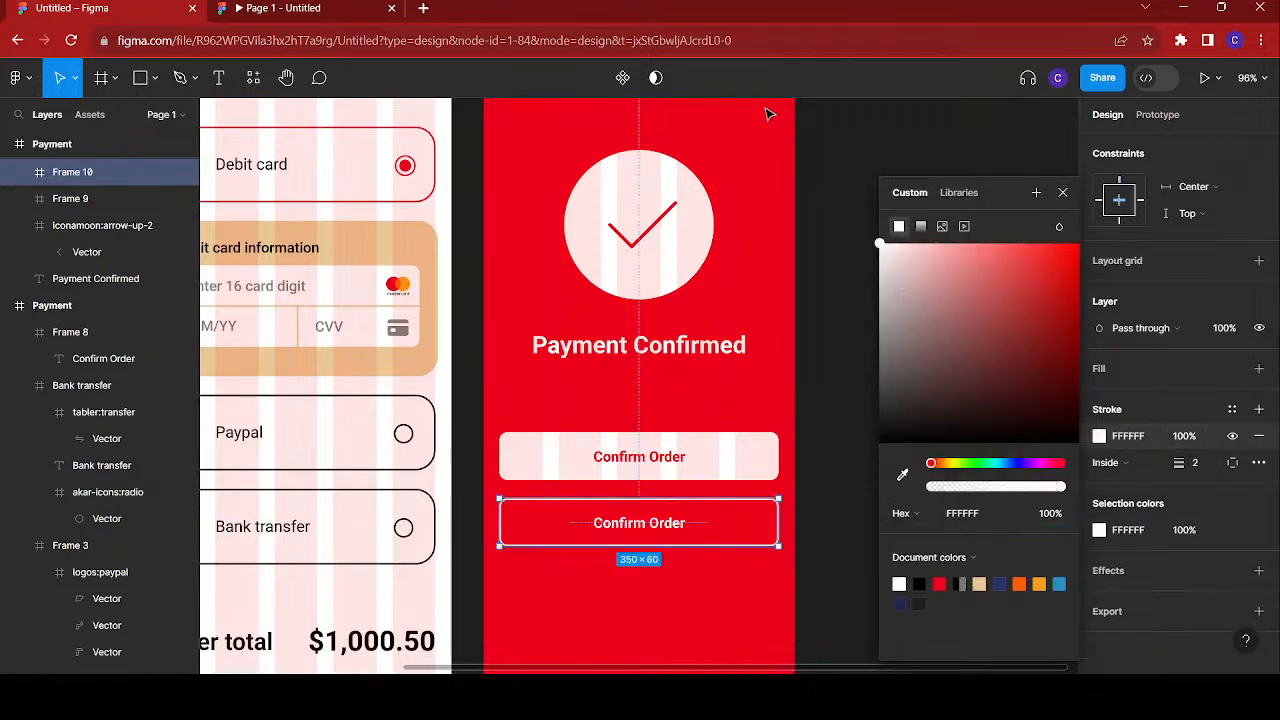
pyautogui.click(1062, 193)
# - Move both Confirm Order buttons down together to widen the gap beneath the Payment Confirmed title
pyautogui.keyDown('shift'); pyautogui.click(637, 456); pyautogui.keyUp('shift')
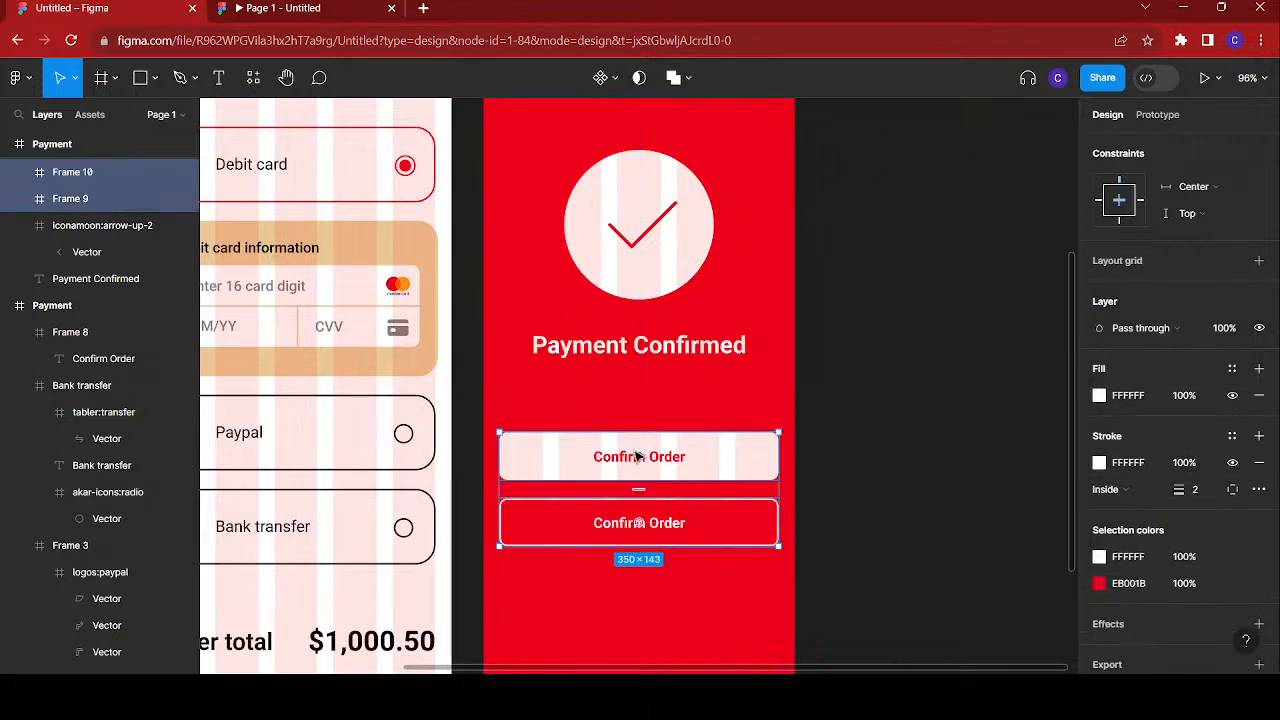
pyautogui.press('Down')
pyautogui.press('Down')
pyautogui.press('Down')
pyautogui.press('Down')
pyautogui.press('Down')
pyautogui.press('Down')
pyautogui.press('Down')
pyautogui.press('Down')
pyautogui.press('Down')
pyautogui.press('Down')
pyautogui.press('Down')
pyautogui.press('Down')
pyautogui.press('Down')
pyautogui.press('Down')
pyautogui.press('Down')
pyautogui.press('Down')
pyautogui.press('Down')
pyautogui.press('Down')
pyautogui.press('Down')
pyautogui.press('Down')
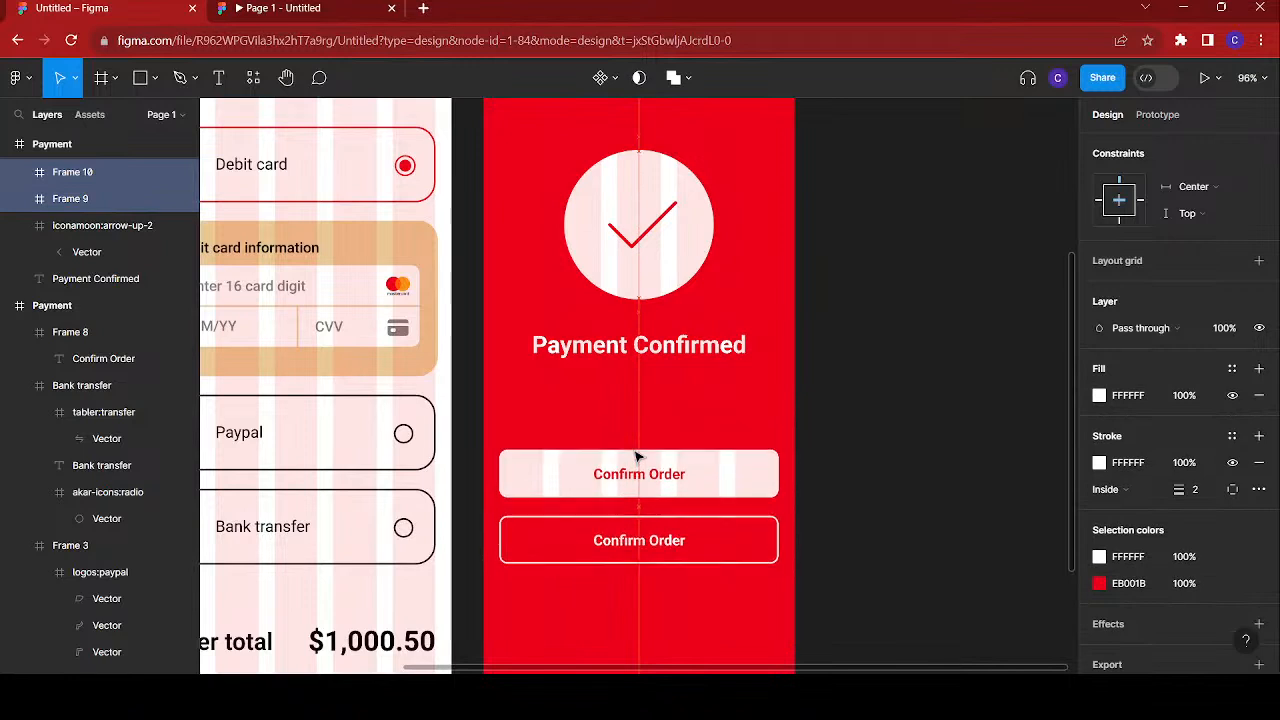
pyautogui.press('Down')
pyautogui.press('Down')
pyautogui.press('Down')
pyautogui.press('Down')
pyautogui.press('Down')
pyautogui.press('Down')
pyautogui.press('Down')
pyautogui.press('Down')
pyautogui.press('Down')
pyautogui.press('Down')
pyautogui.press('Down')
pyautogui.press('Down')
pyautogui.press('Down')
pyautogui.press('Down')
pyautogui.press('Down')
pyautogui.press('Down')
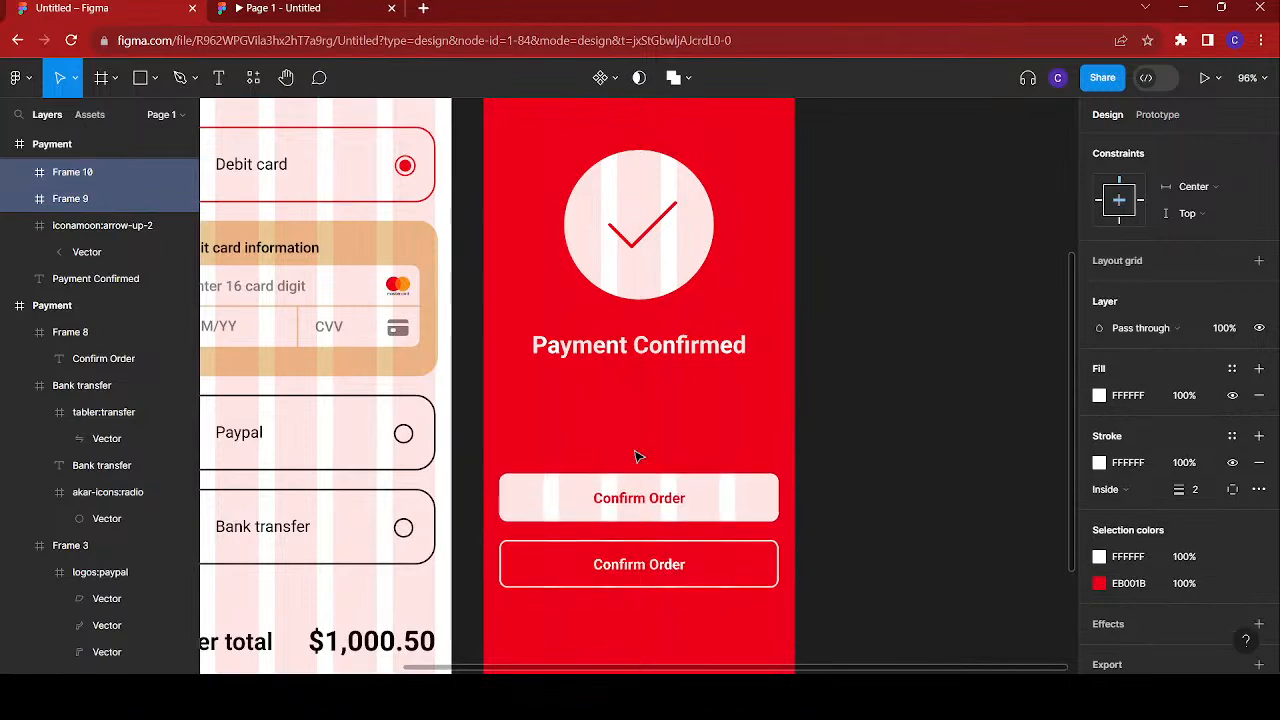
pyautogui.press('Down')
pyautogui.press('Down')
pyautogui.press('Down')
pyautogui.press('Down')
pyautogui.press('Down')
pyautogui.press('Down')
pyautogui.press('Down')
pyautogui.press('Down')
pyautogui.press('Down')
pyautogui.press('Down')
pyautogui.press('Down')
pyautogui.press('Down')
pyautogui.press('Down')
pyautogui.press('Down')
pyautogui.press('Down')
pyautogui.press('Down')
pyautogui.press('Down')
pyautogui.press('Down')
pyautogui.press('Down')
pyautogui.press('Down')
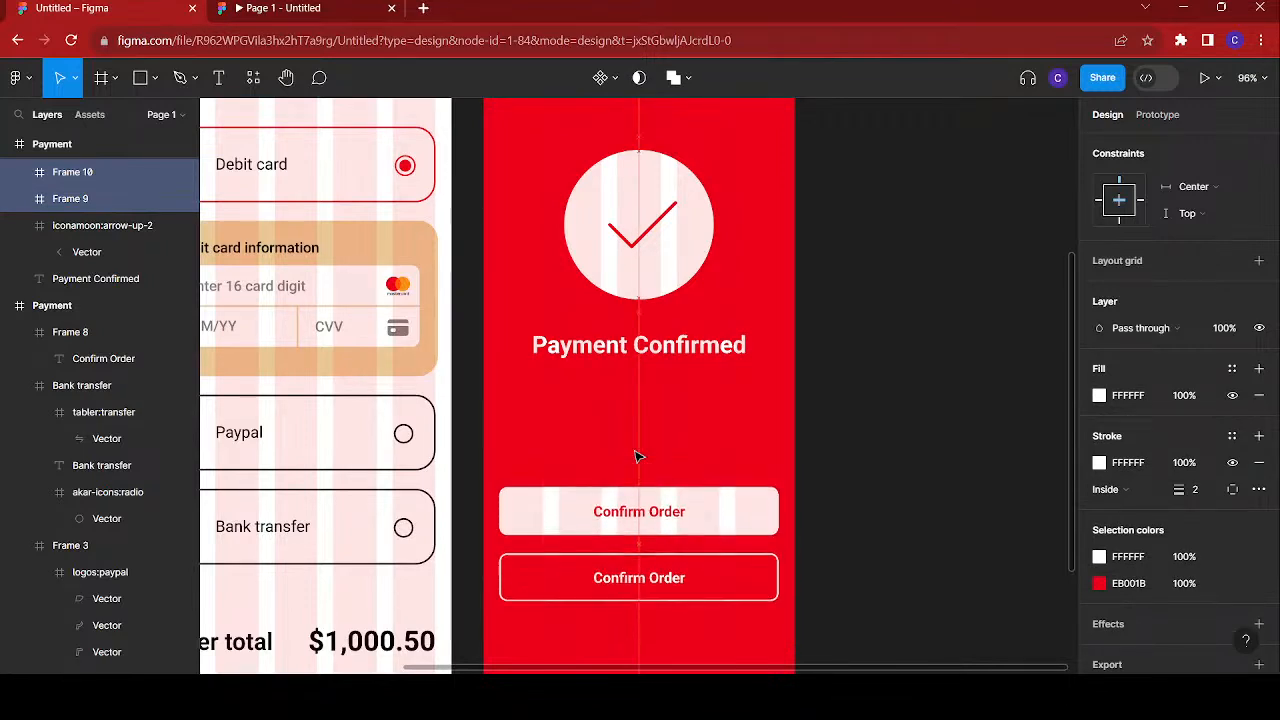
pyautogui.press('Down')
pyautogui.press('Down')
pyautogui.press('Down')
pyautogui.press('Down')
pyautogui.press('Down')
pyautogui.press('Down')
pyautogui.press('Down')
pyautogui.press('Down')
pyautogui.press('Down')
pyautogui.press('Down')
pyautogui.press('Down')
pyautogui.press('Down')
pyautogui.press('Down')
pyautogui.press('Down')
pyautogui.press('Down')
pyautogui.press('Down')
pyautogui.press('Down')
pyautogui.press('Down')
pyautogui.press('Down')
pyautogui.press('Down')
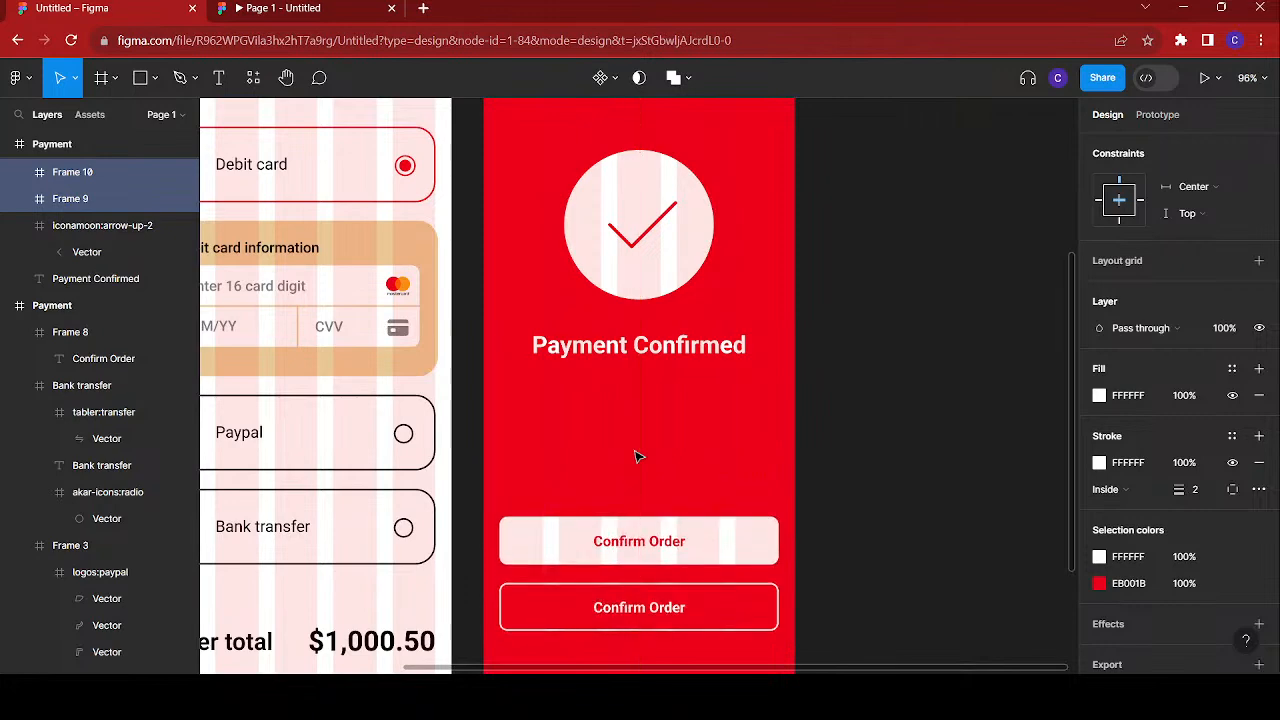
# - Search the plugins for "lorem" and run the Lorem Ipsum plugin, placing its window beside the red screen
pyautogui.click(610, 391)
pyautogui.rightClick(609, 391)
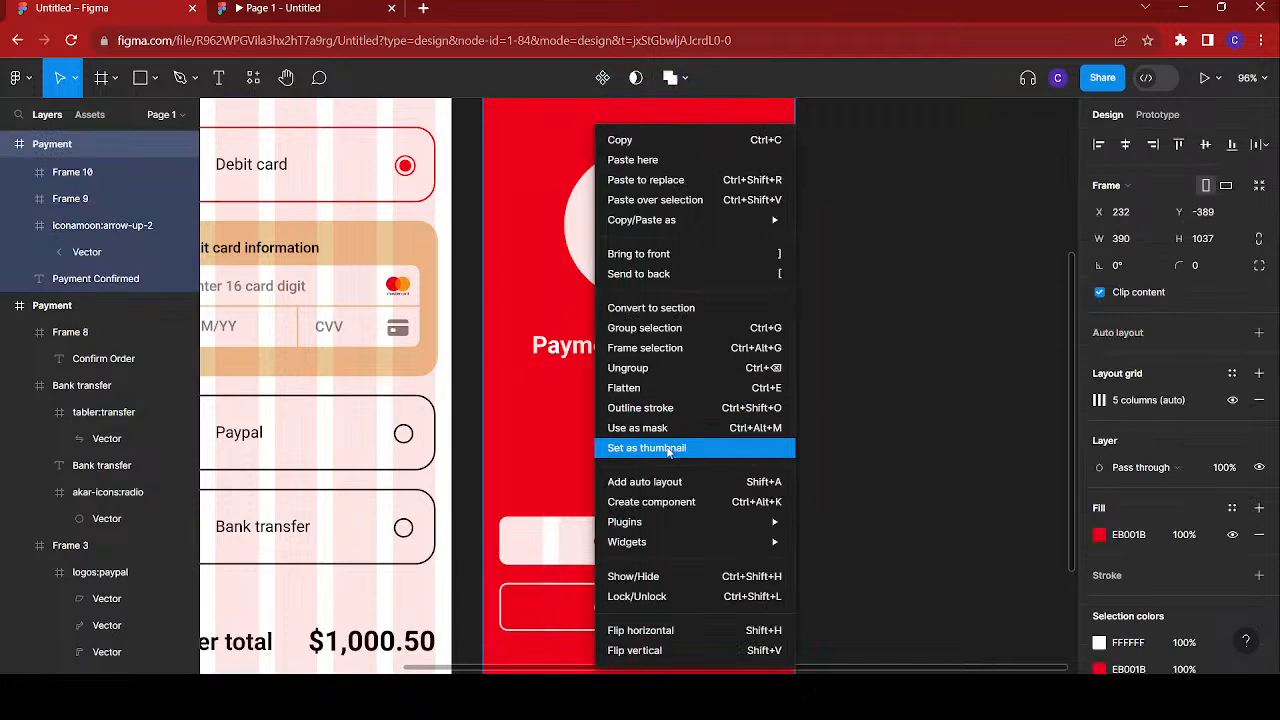
pyautogui.moveTo(671, 528)
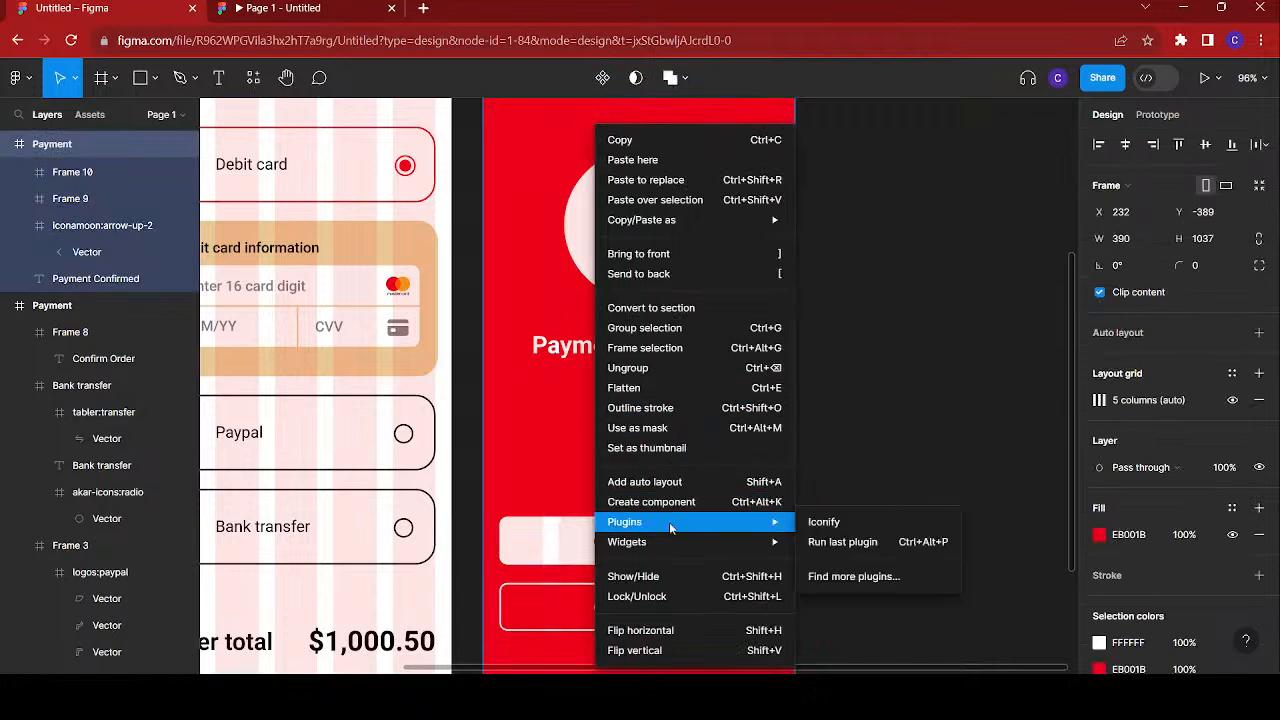
pyautogui.click(861, 576)
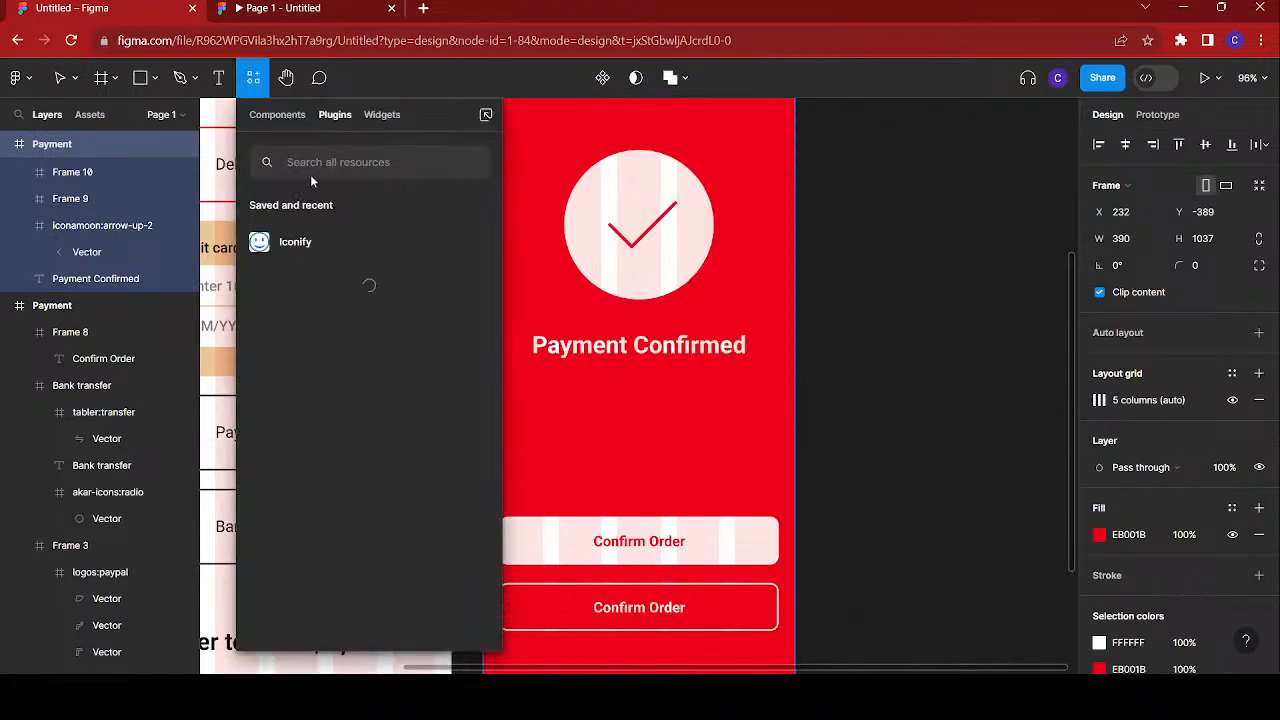
pyautogui.write('Icrum')
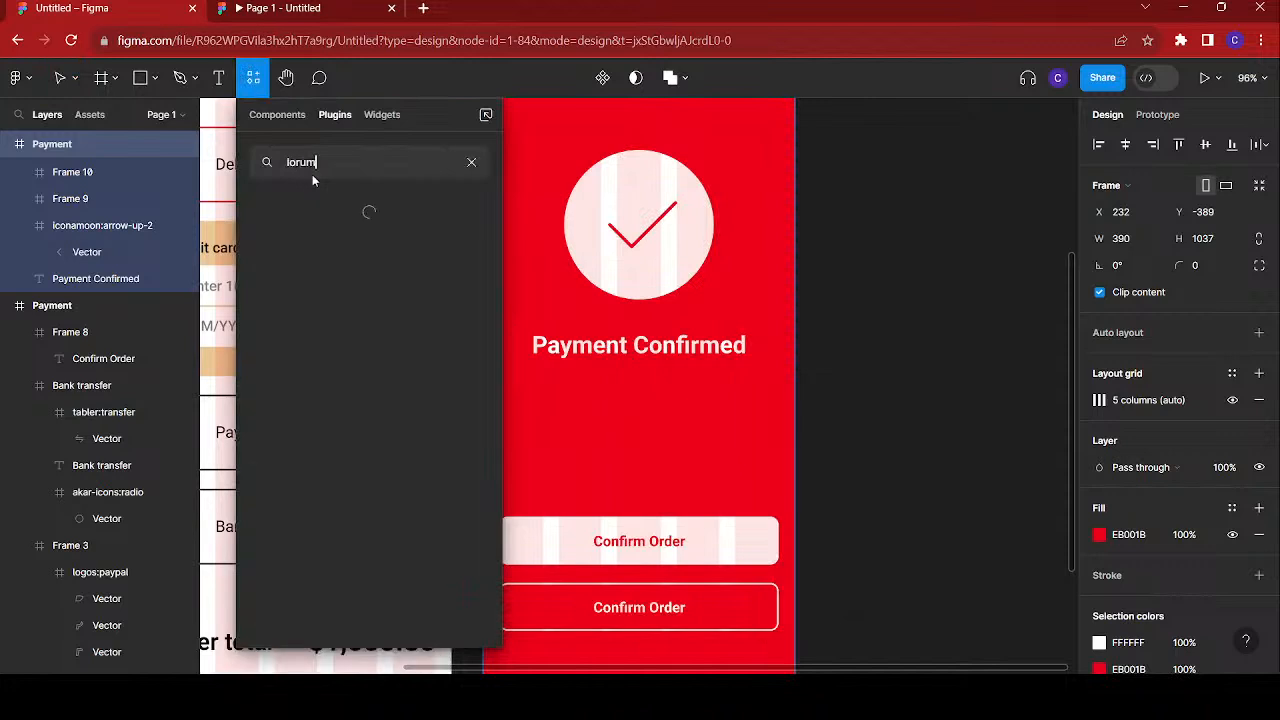
pyautogui.press('BackSpace')
pyautogui.press('BackSpace')
pyautogui.write('em')
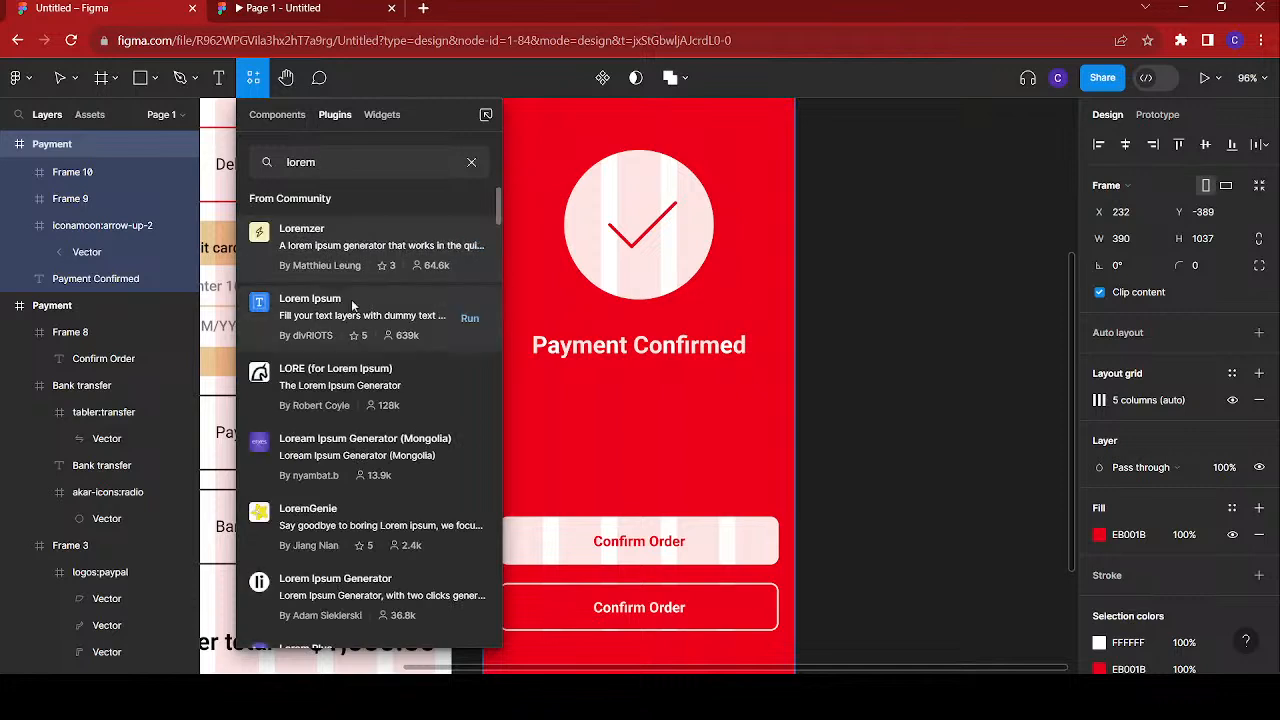
pyautogui.click(351, 299)
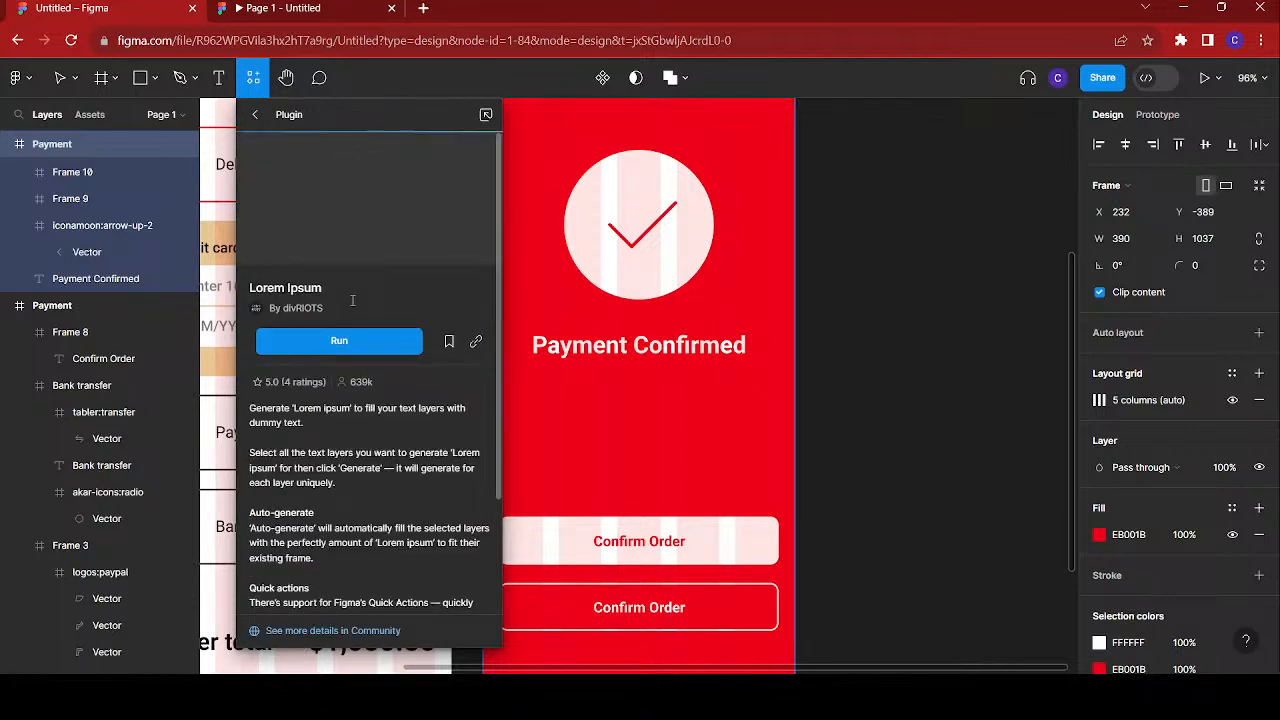
pyautogui.click(351, 340)
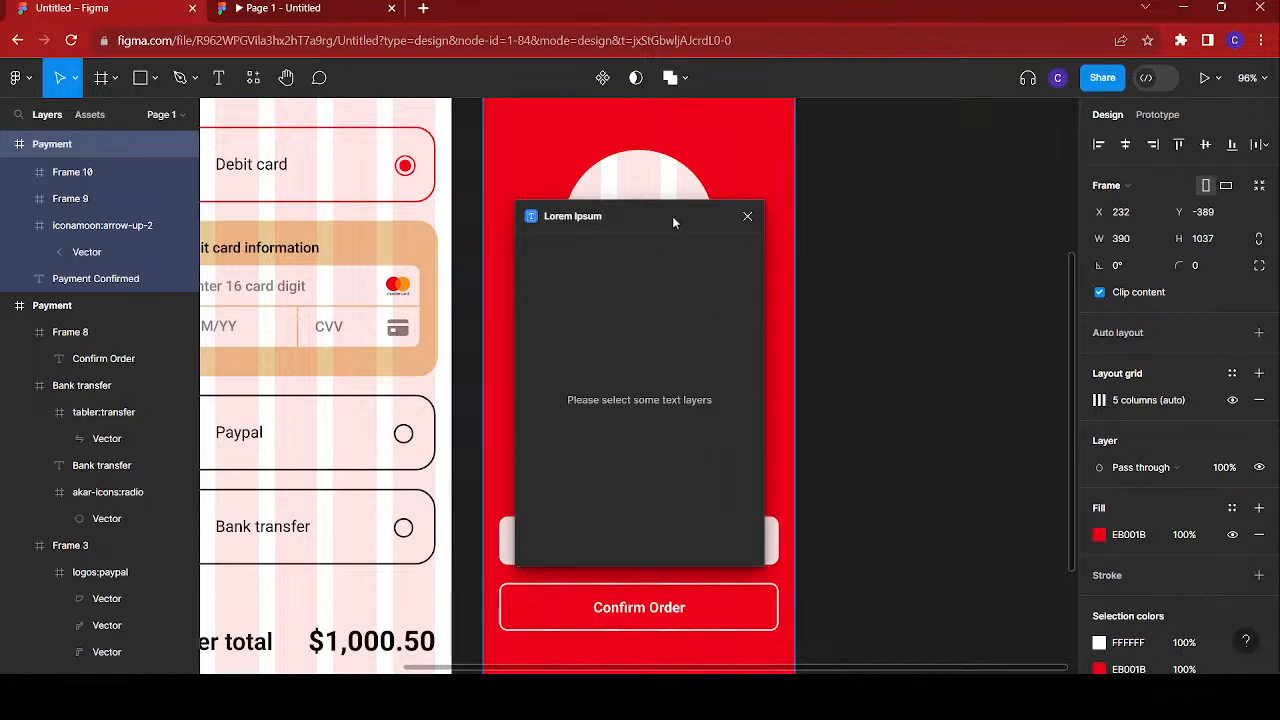
pyautogui.moveTo(668, 216); pyautogui.dragTo(940, 185)
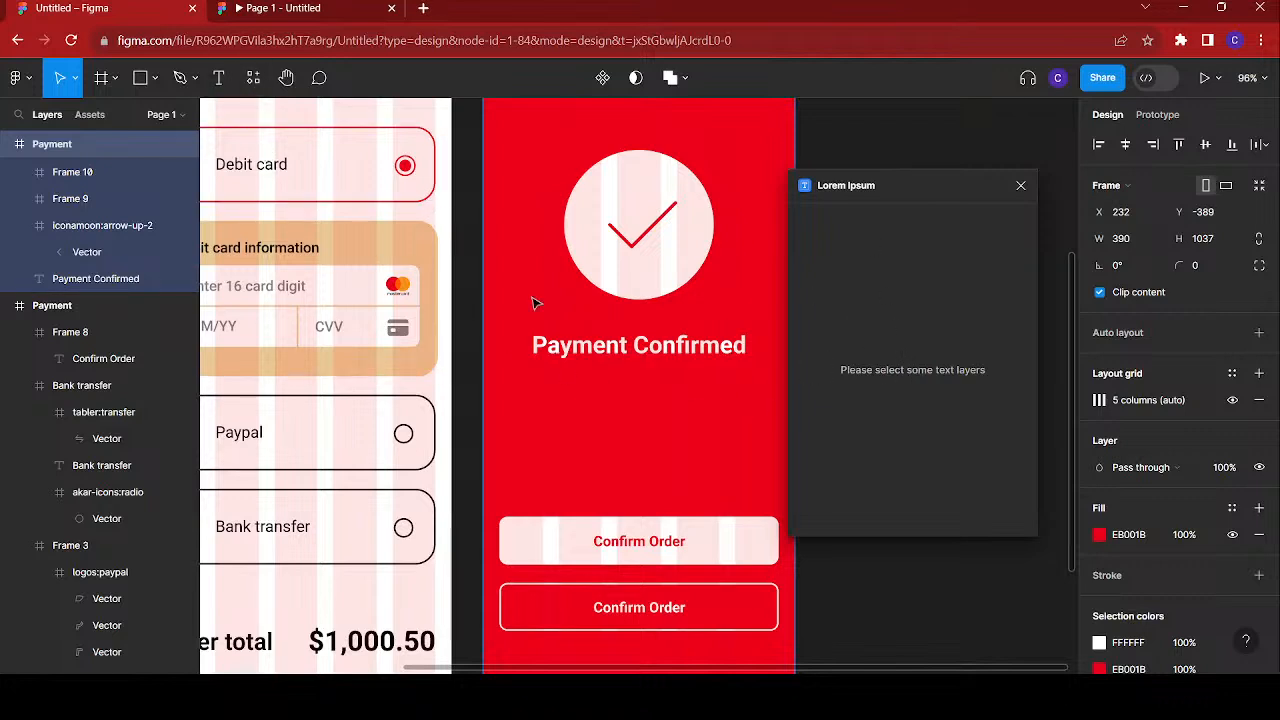
# - Add a text layer below the Payment Confirmed title and fill it with 5 generated Lorem Ipsum sentences
pyautogui.click(219, 78)
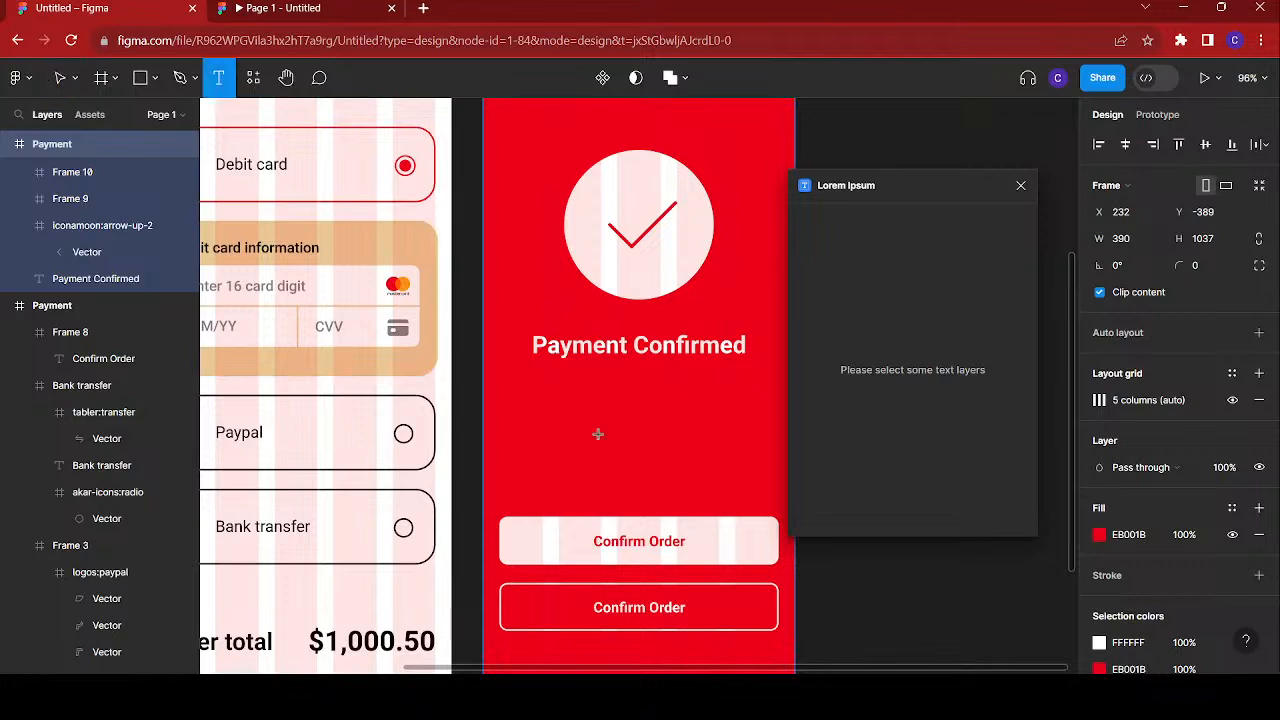
pyautogui.click(566, 384)
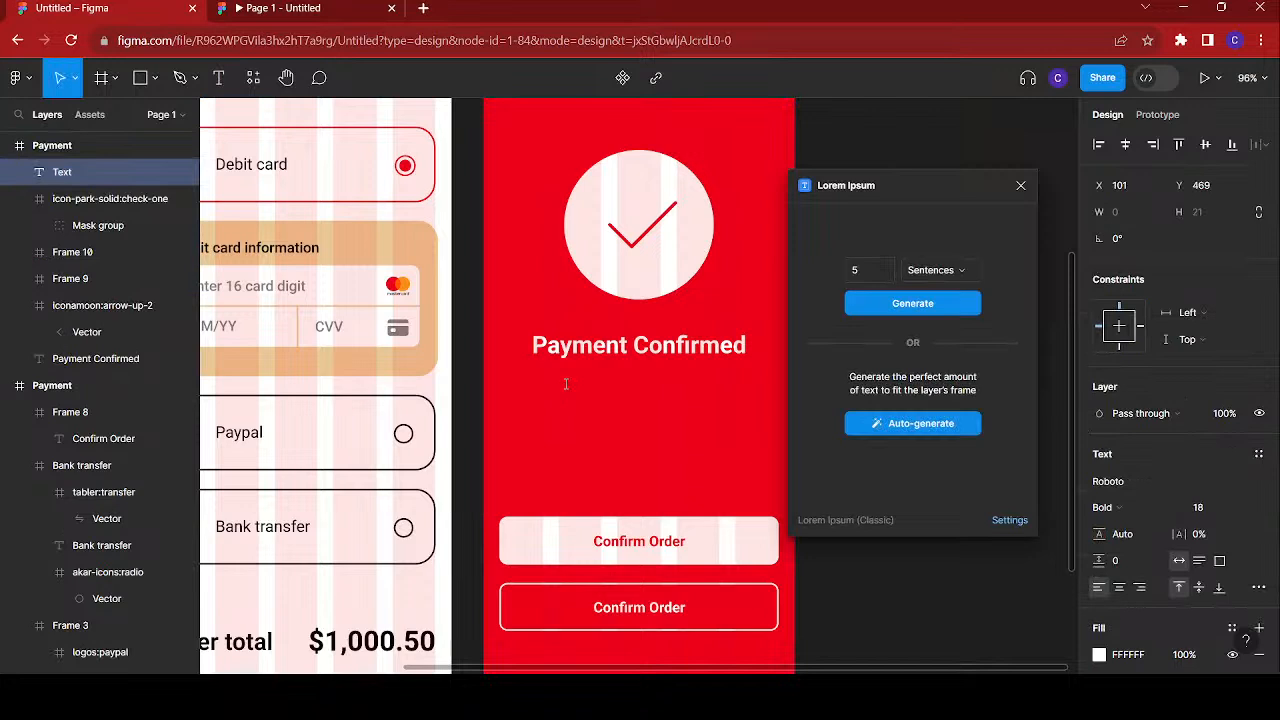
pyautogui.click(936, 304)
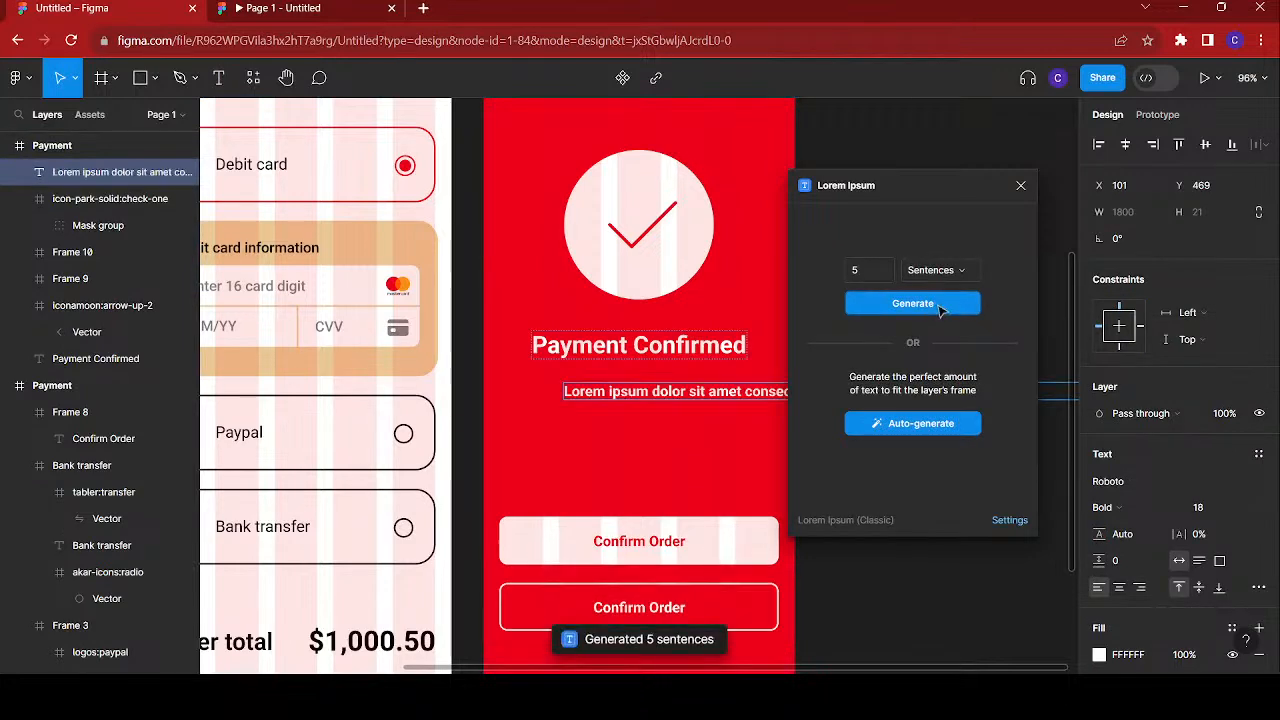
# - Resize the lorem ipsum text box to 350 wide at X 20, matching the width of the Confirm Order buttons
pyautogui.hotkey('ctrl', 'a')
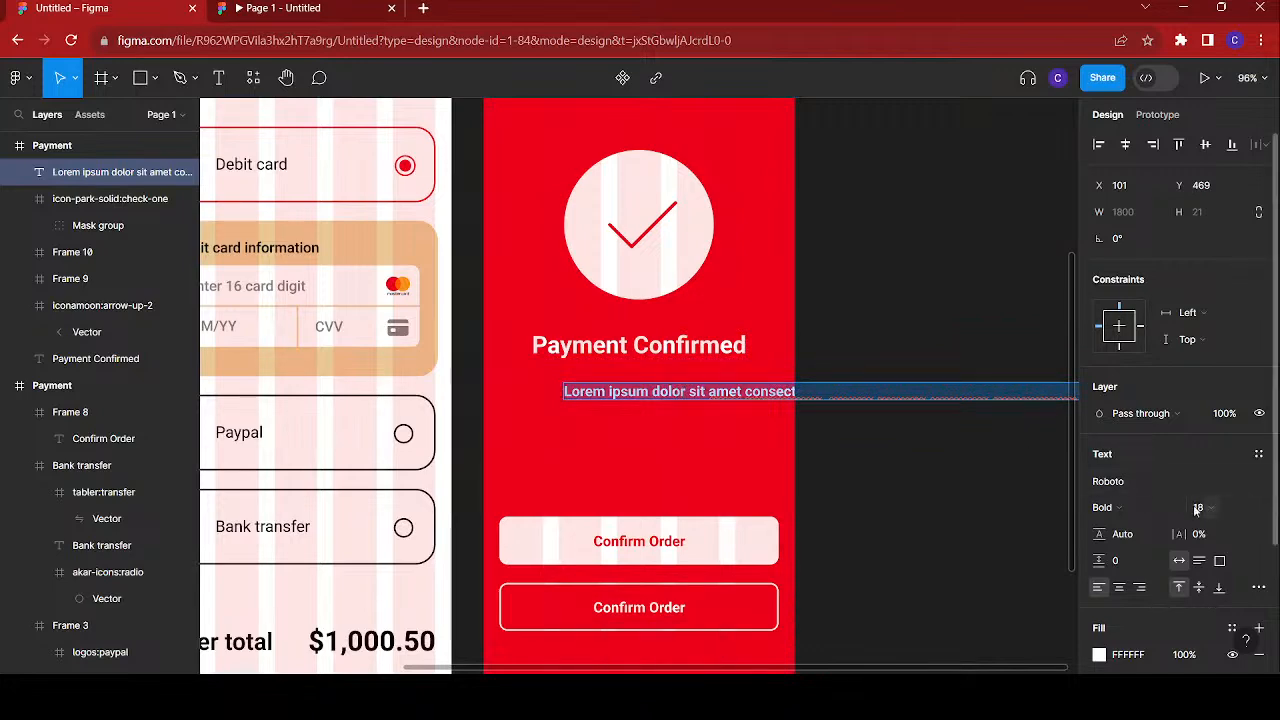
pyautogui.scroll(-5, 912, 425)
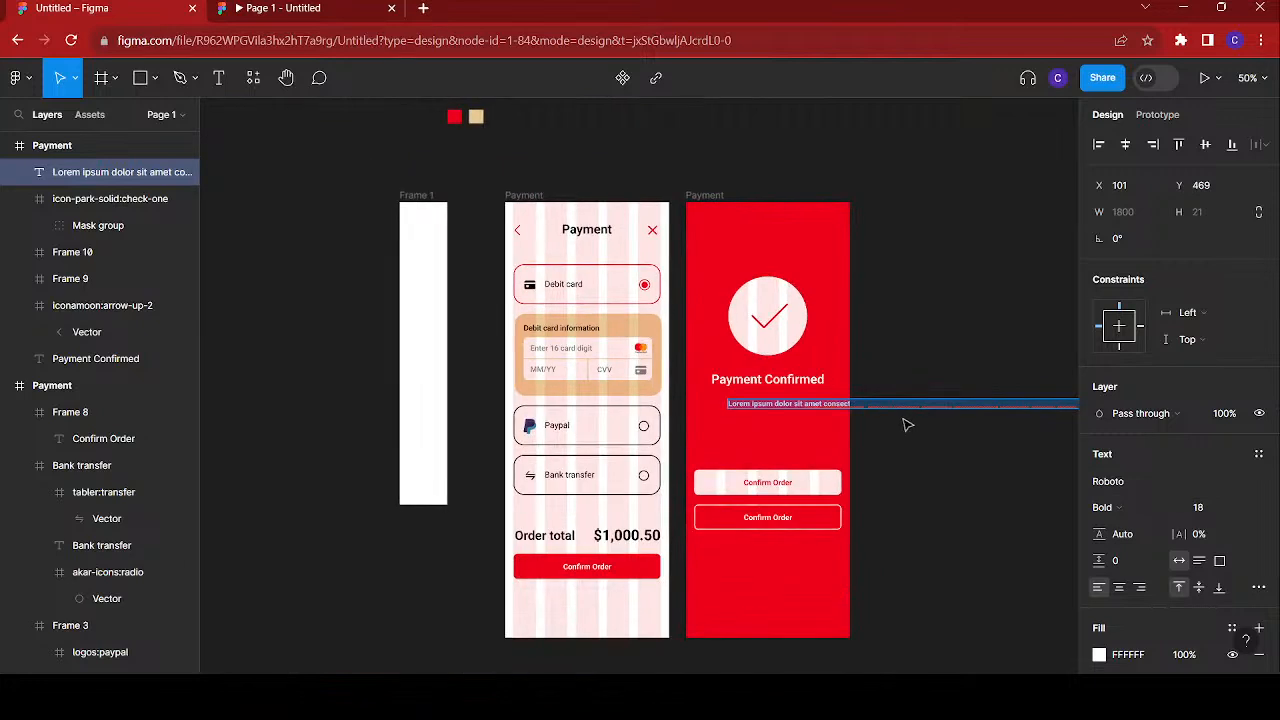
pyautogui.hscroll(5, 869, 407)
pyautogui.hscroll(2, 829, 466)
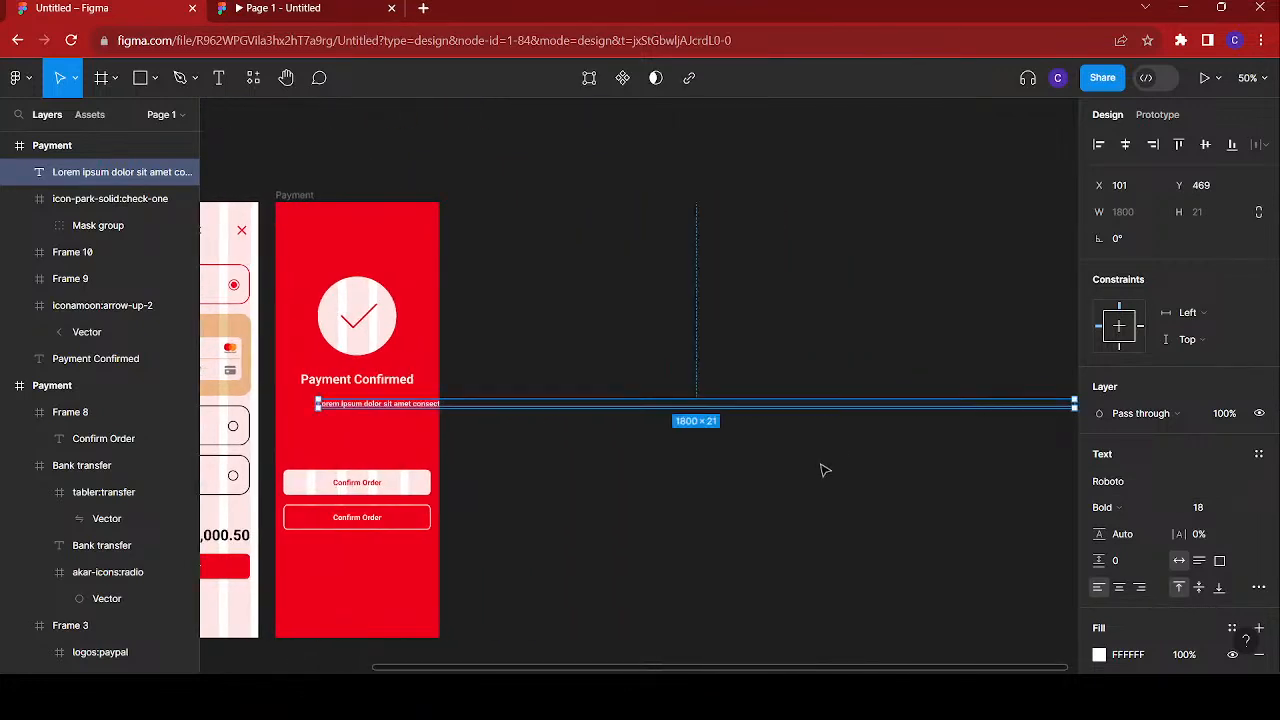
pyautogui.scroll(-3, 826, 466)
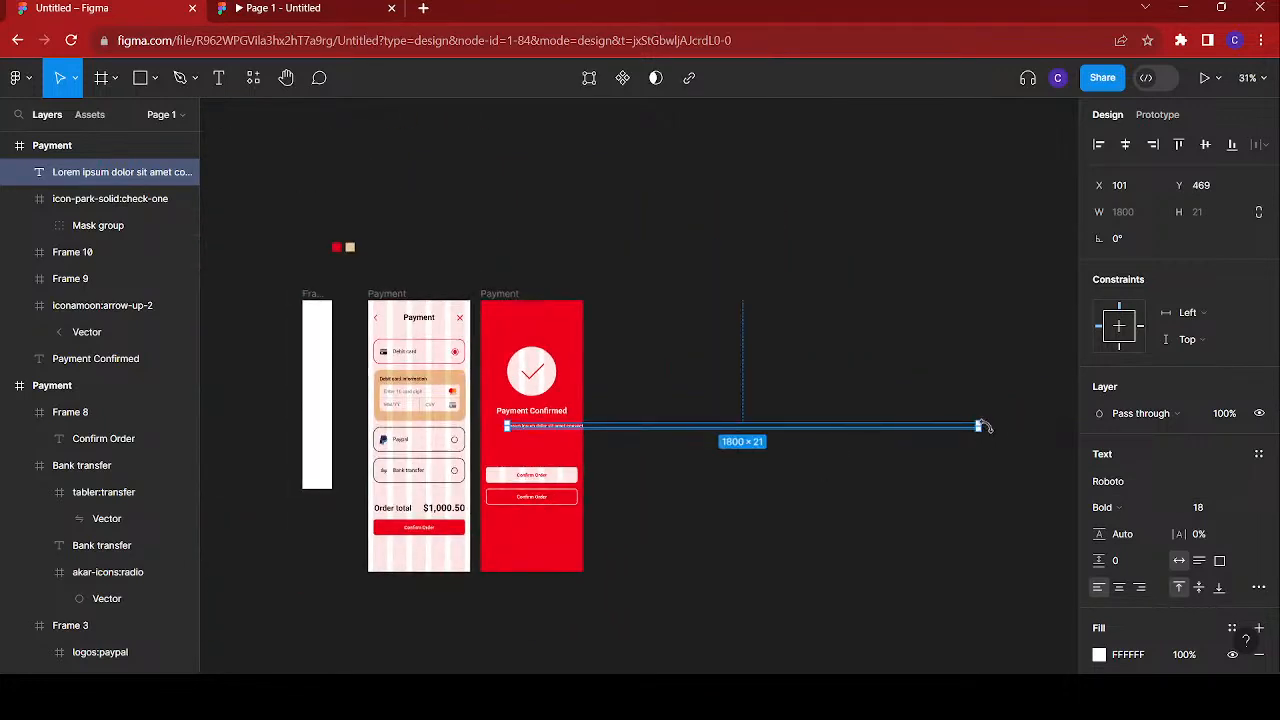
pyautogui.moveTo(976, 427); pyautogui.dragTo(580, 432)
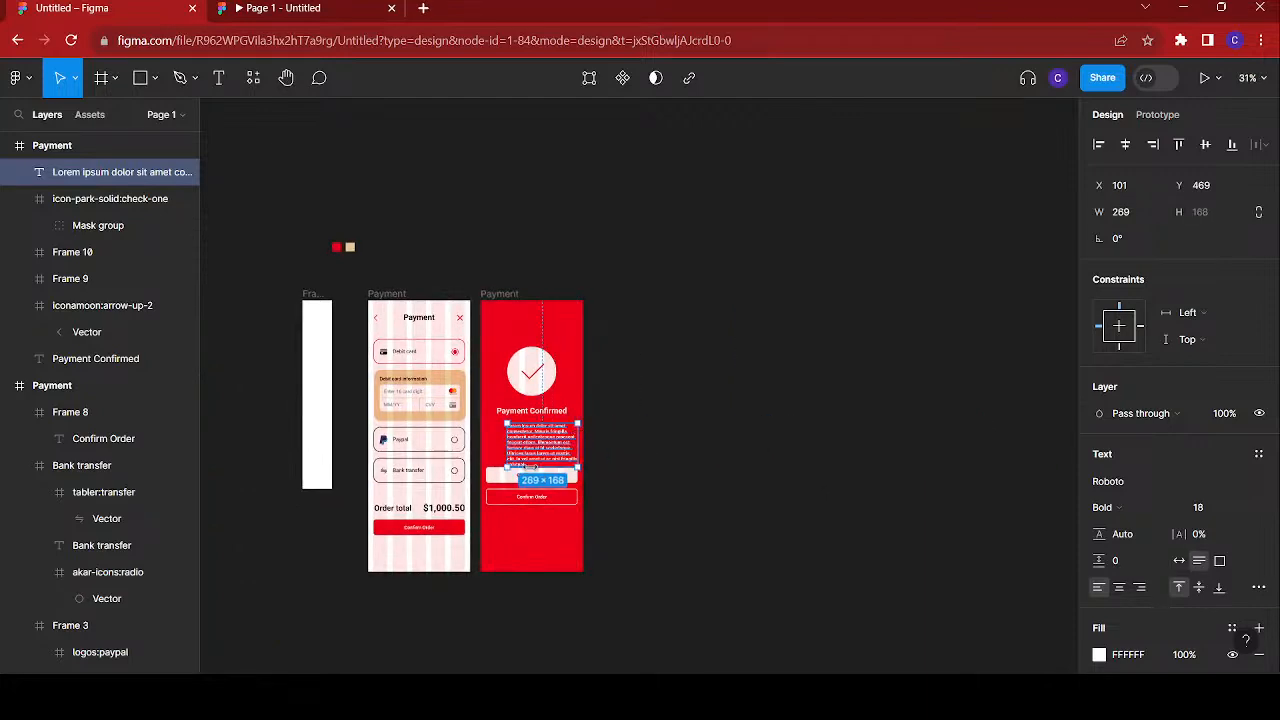
pyautogui.scroll(5, 528, 466)
pyautogui.scroll(3, 533, 468)
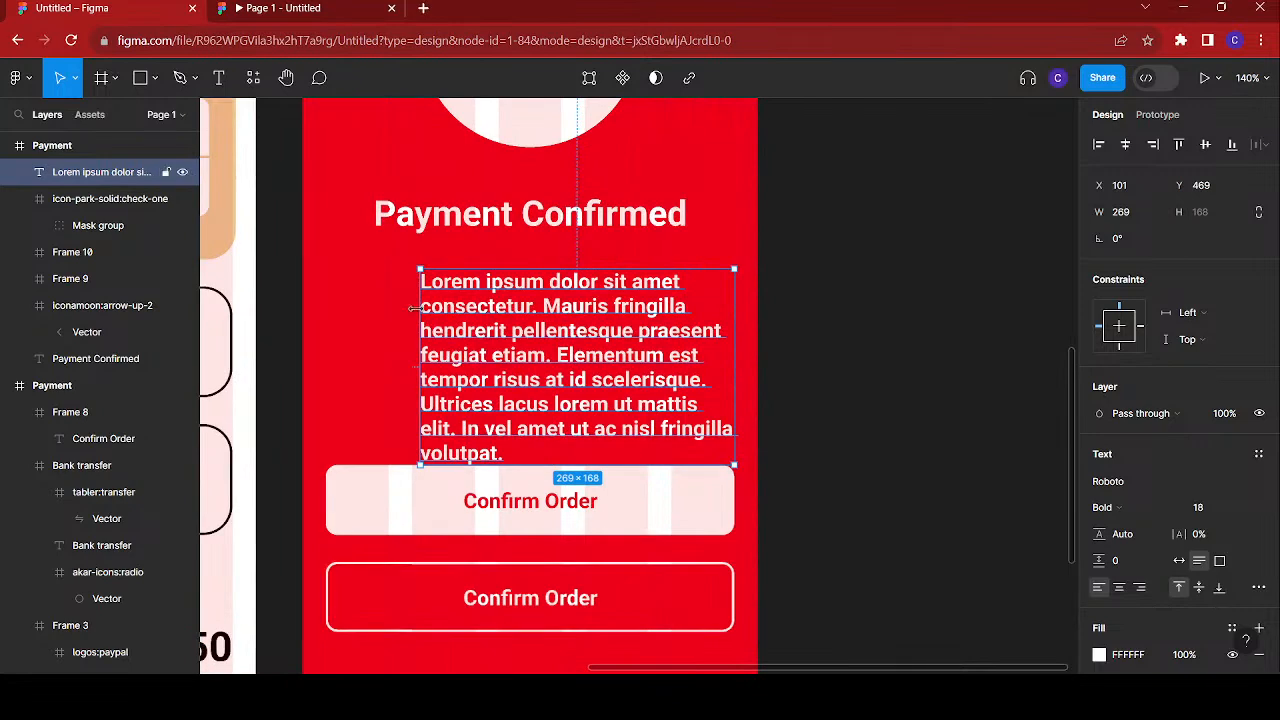
pyautogui.moveTo(420, 317); pyautogui.dragTo(323, 306)
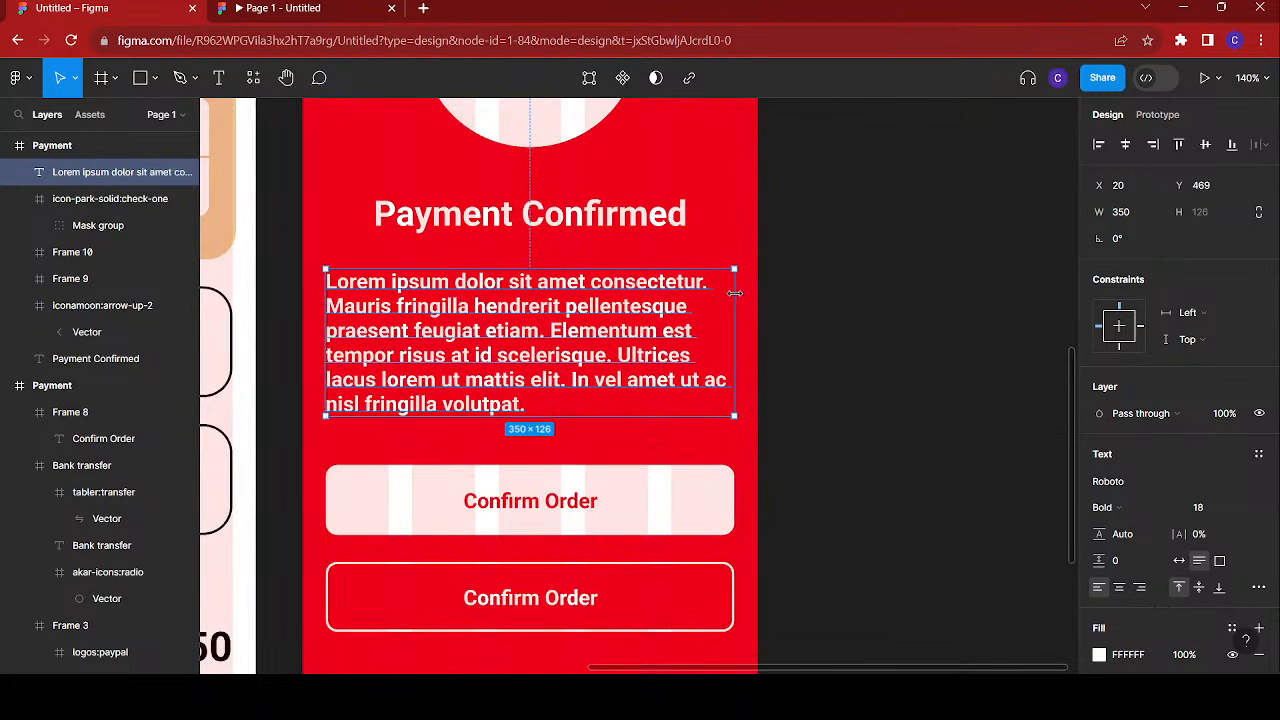
pyautogui.moveTo(744, 298); pyautogui.dragTo(737, 298)
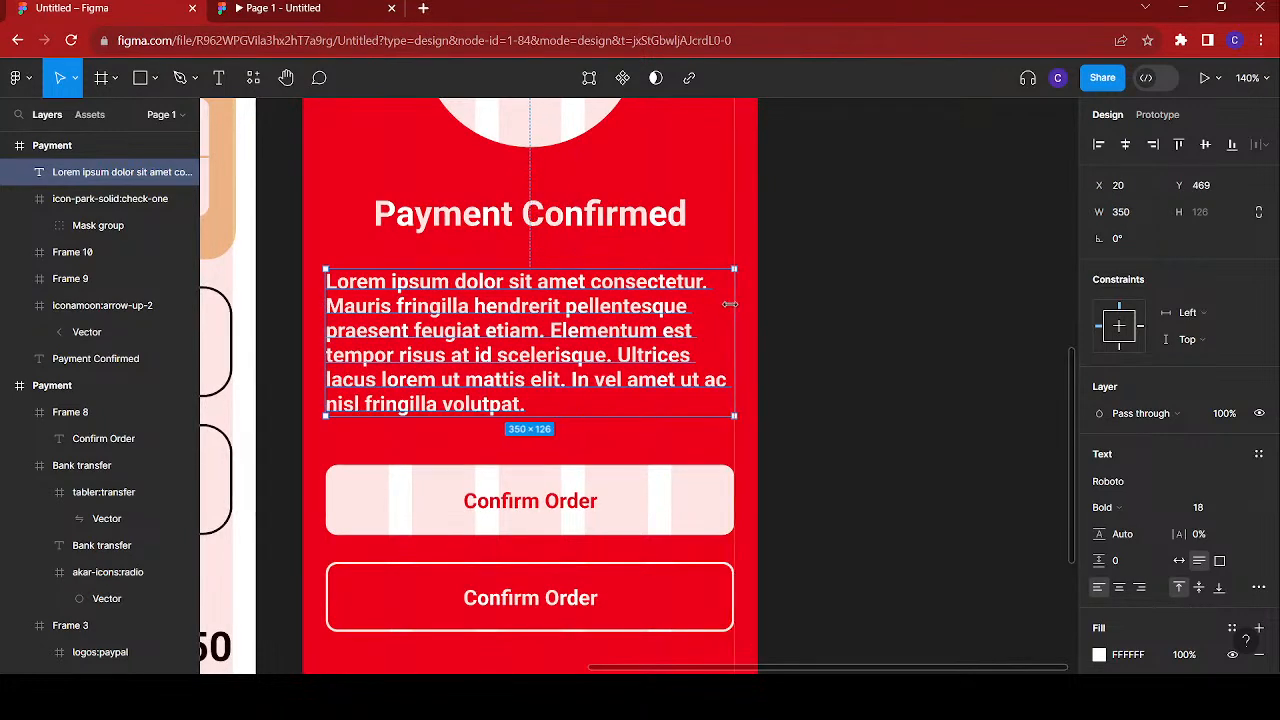
# - Centre-align the lorem ipsum text and set it to Regular weight at size 16
pyautogui.press('Return')
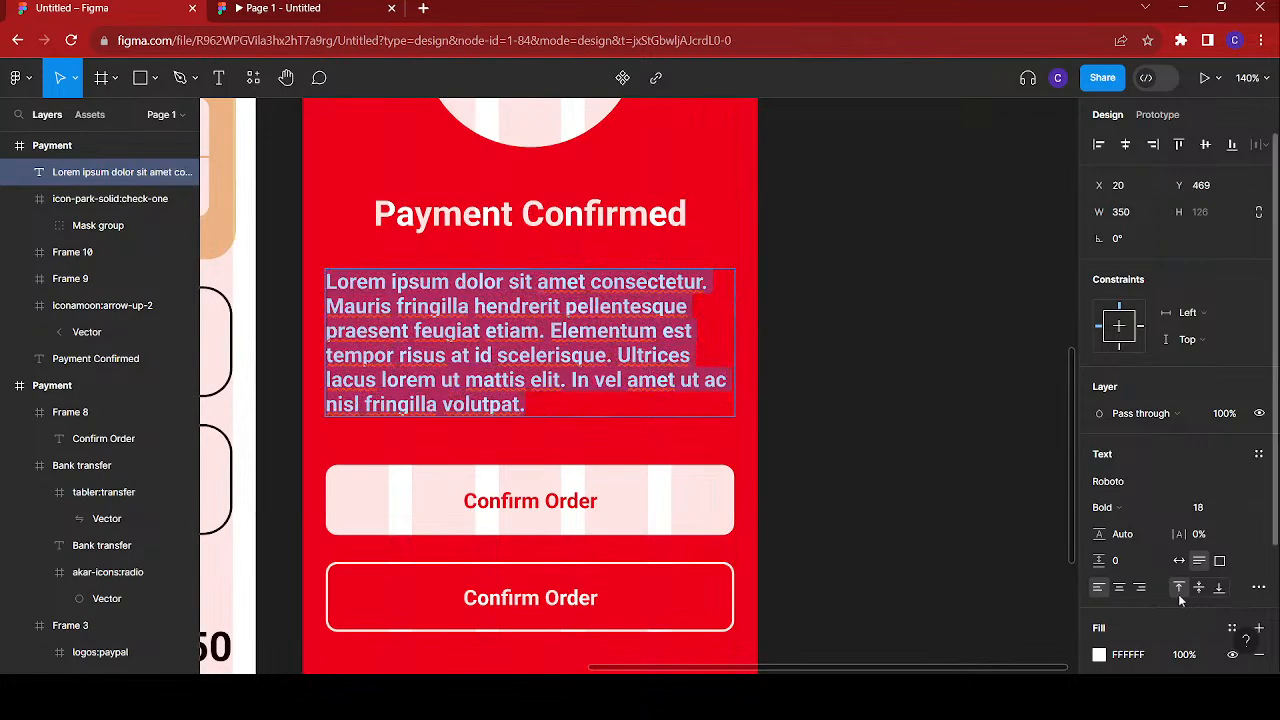
pyautogui.click(1119, 588)
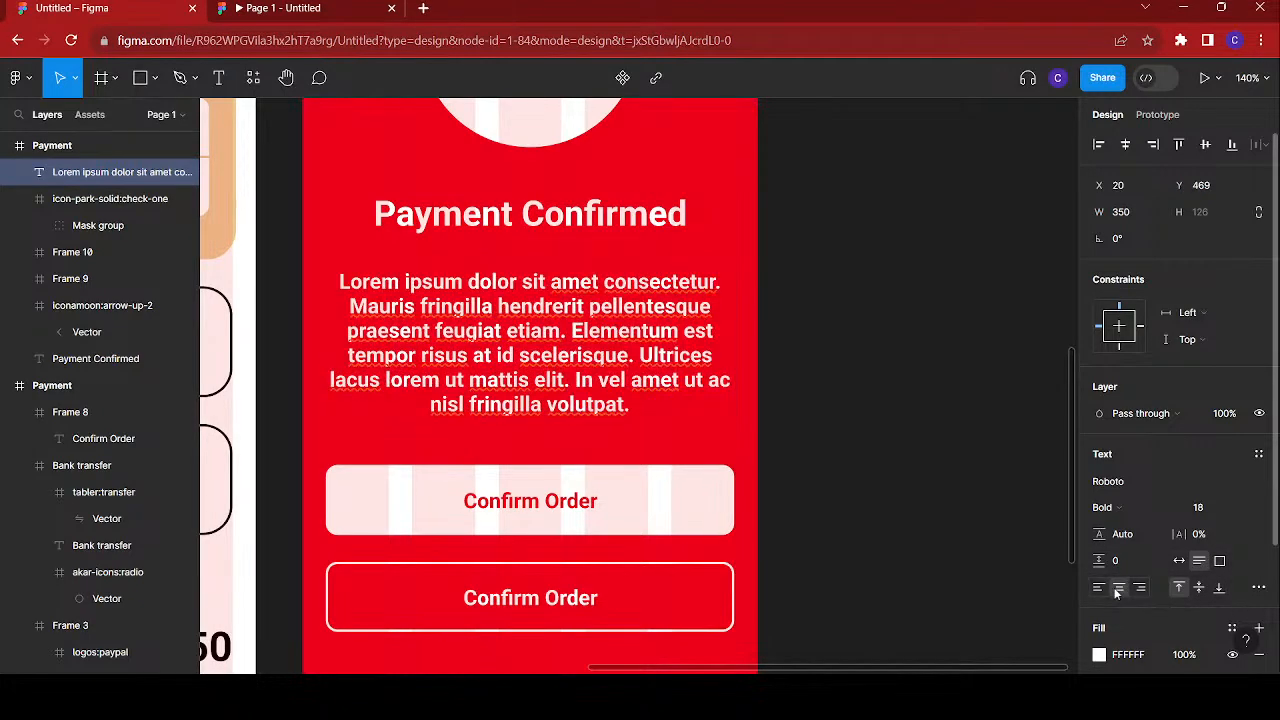
pyautogui.click(1134, 508)
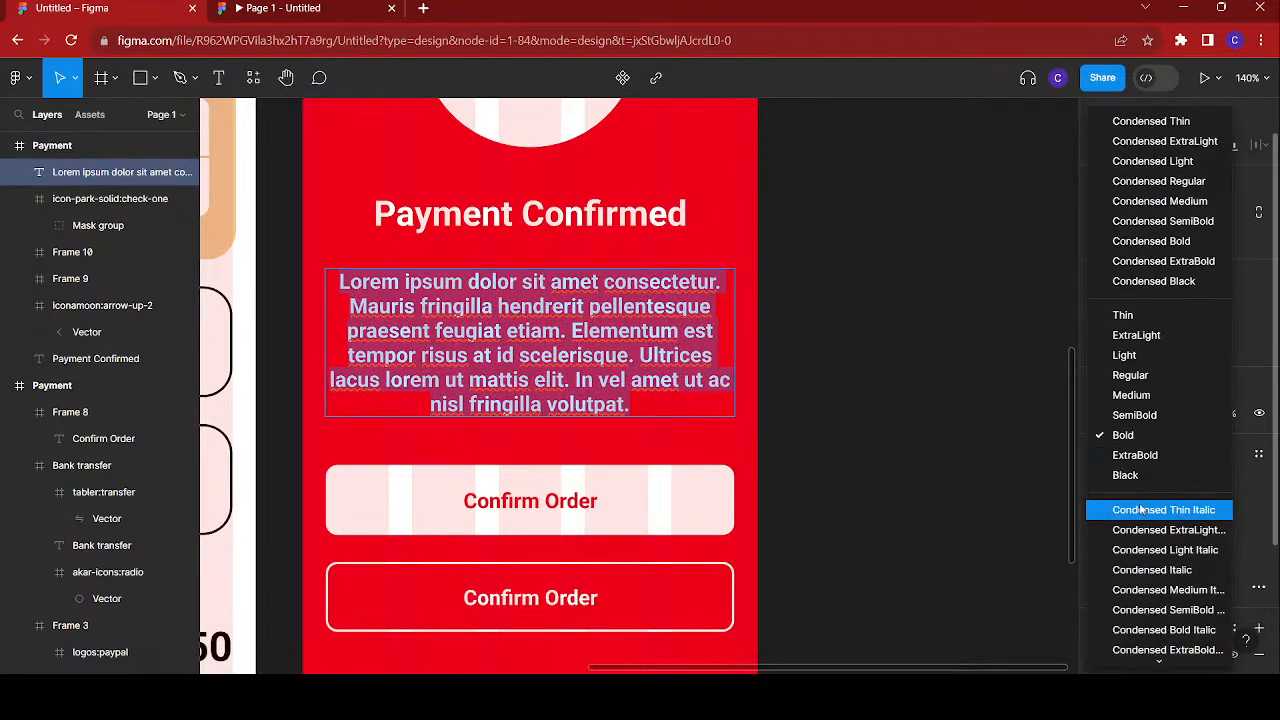
pyautogui.click(1136, 372)
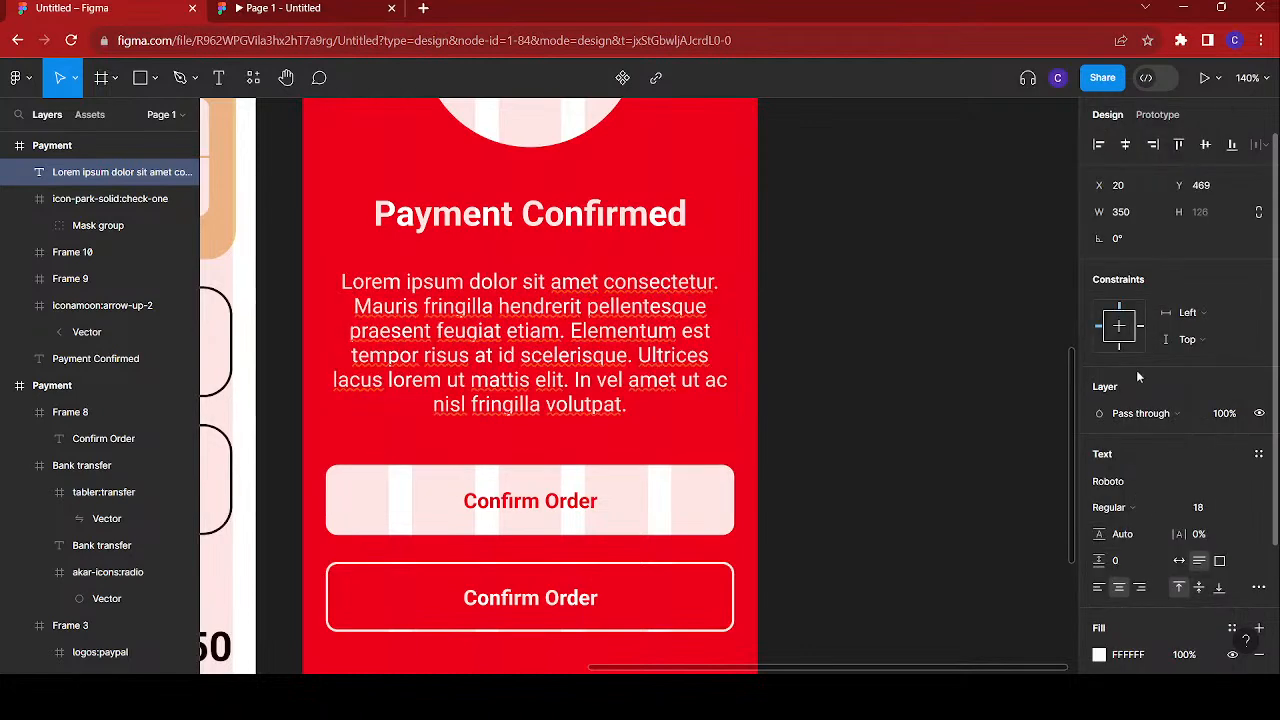
pyautogui.click(1209, 510)
pyautogui.write('16')
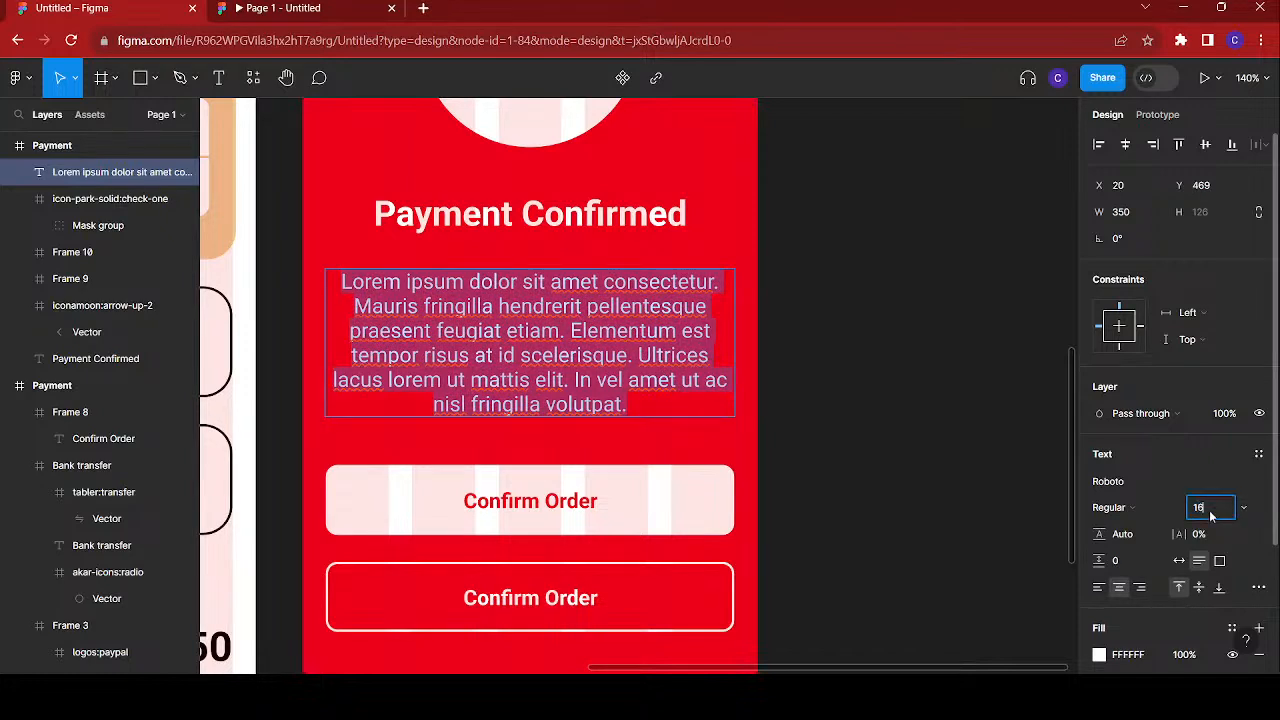
pyautogui.press('Return')
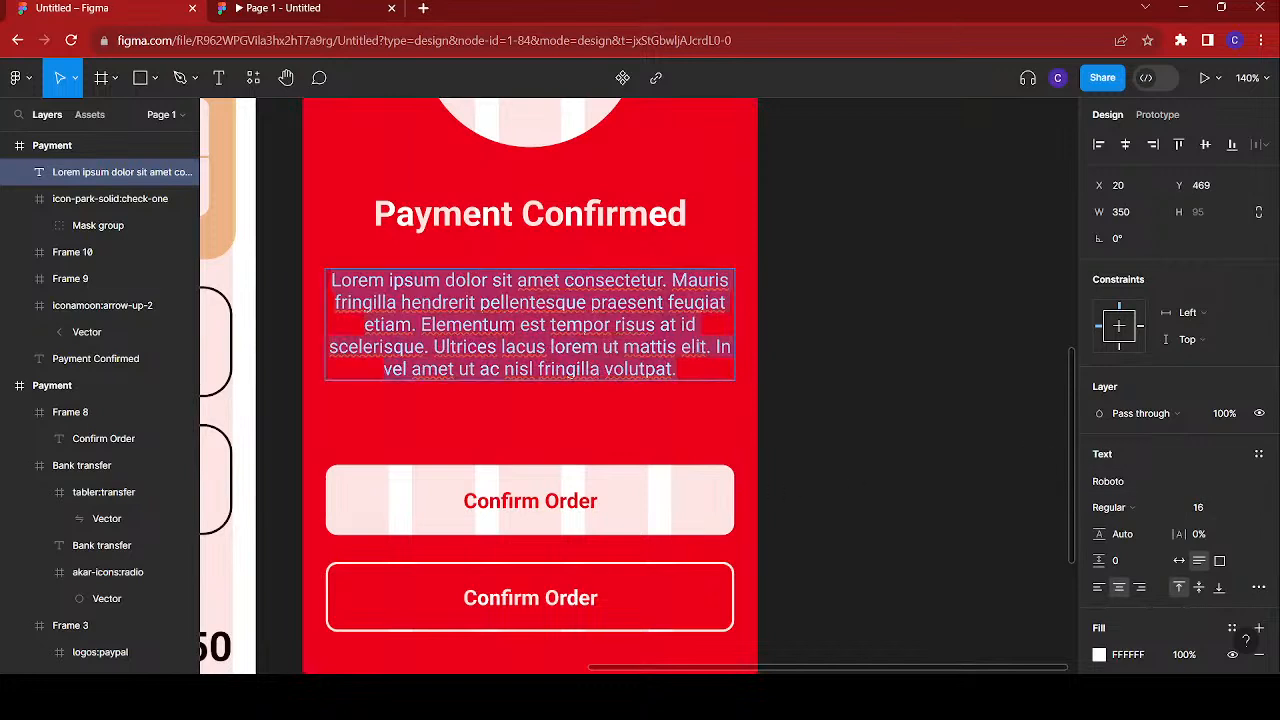
pyautogui.click(729, 302)
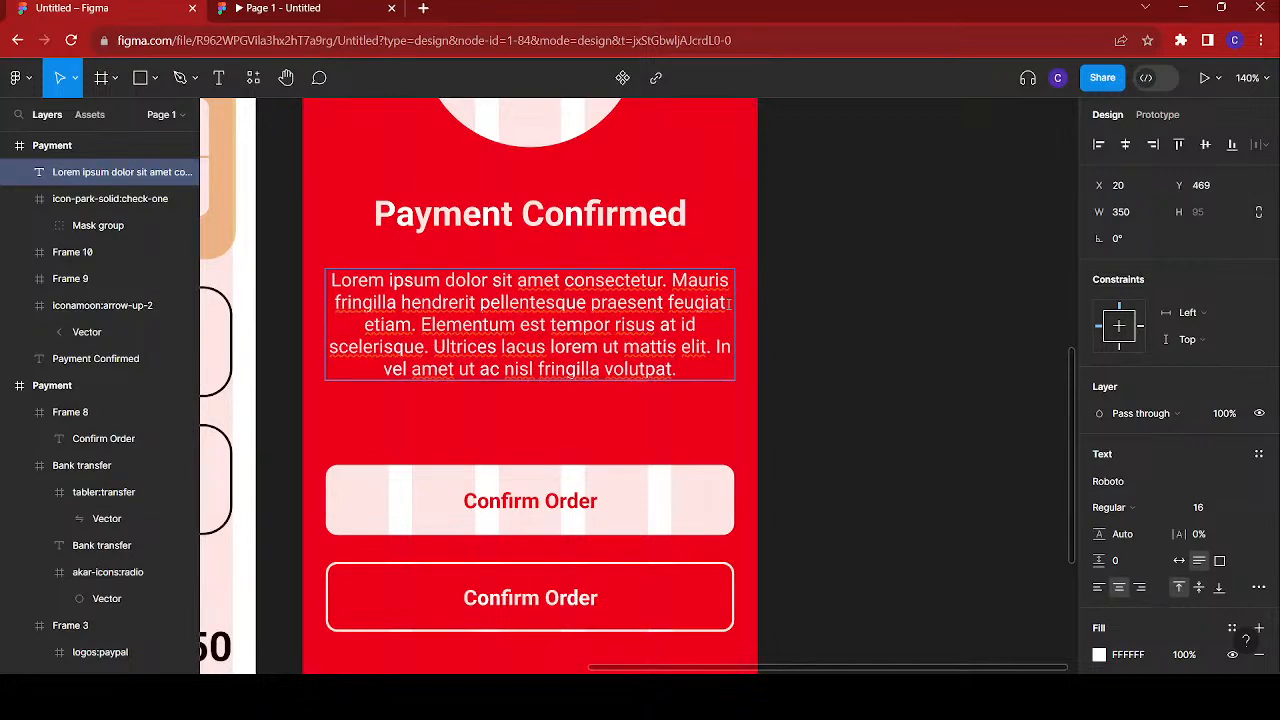
pyautogui.press('Return')
pyautogui.press('Return')
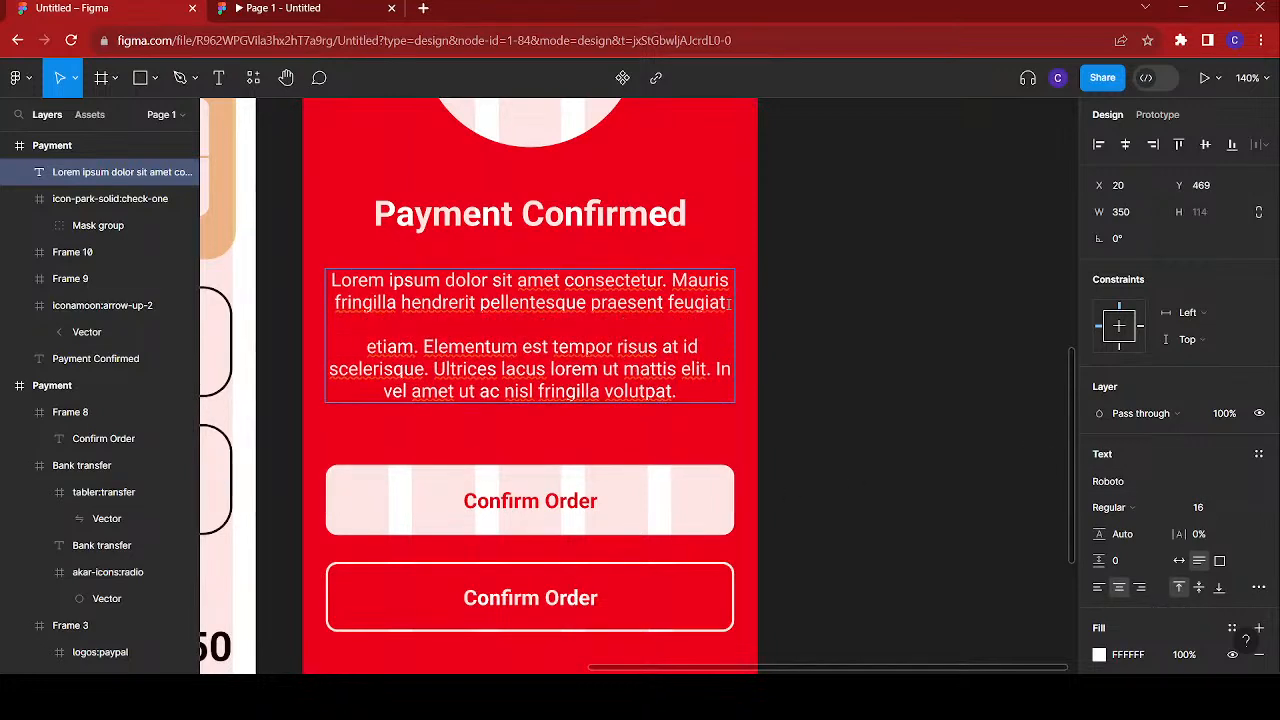
pyautogui.press('BackSpace')
pyautogui.press('BackSpace')
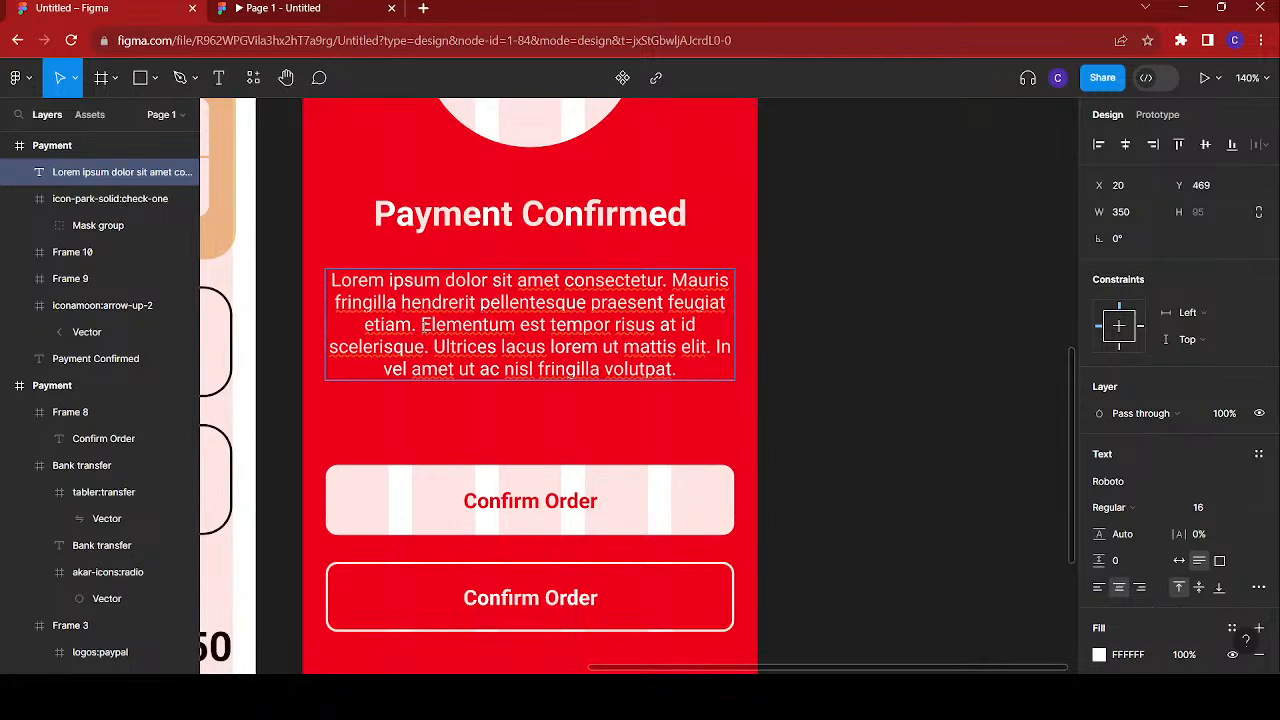
# - Split the placeholder text with a blank line before "Elementum" and remove "etiam" so the first paragraph ends with "feugiat."
pyautogui.press('Return')
pyautogui.press('Return')
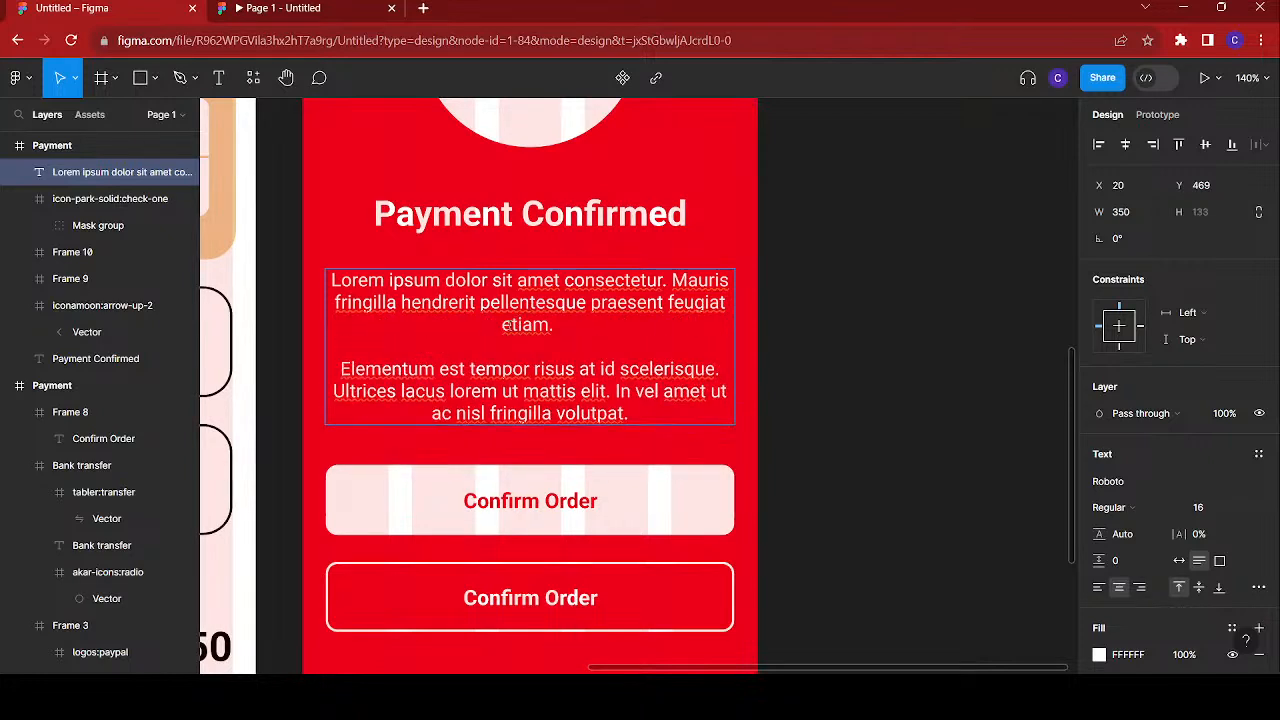
pyautogui.press('BackSpace')
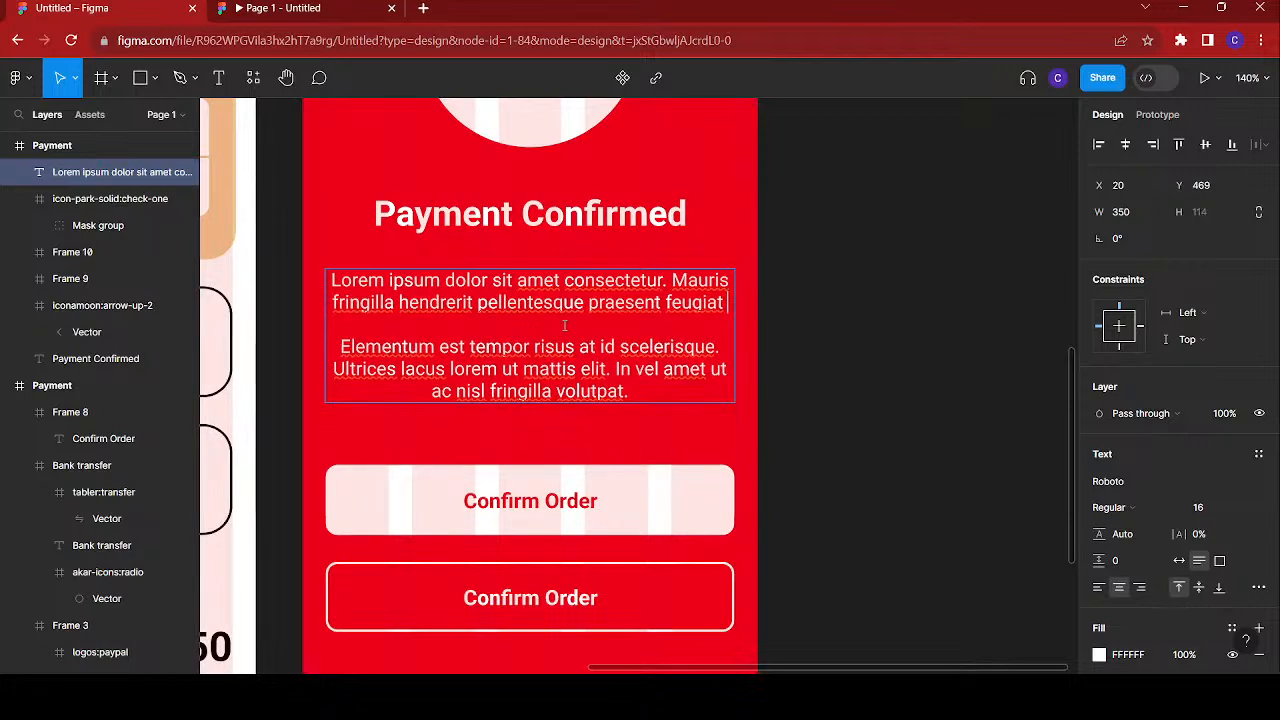
pyautogui.write('.')
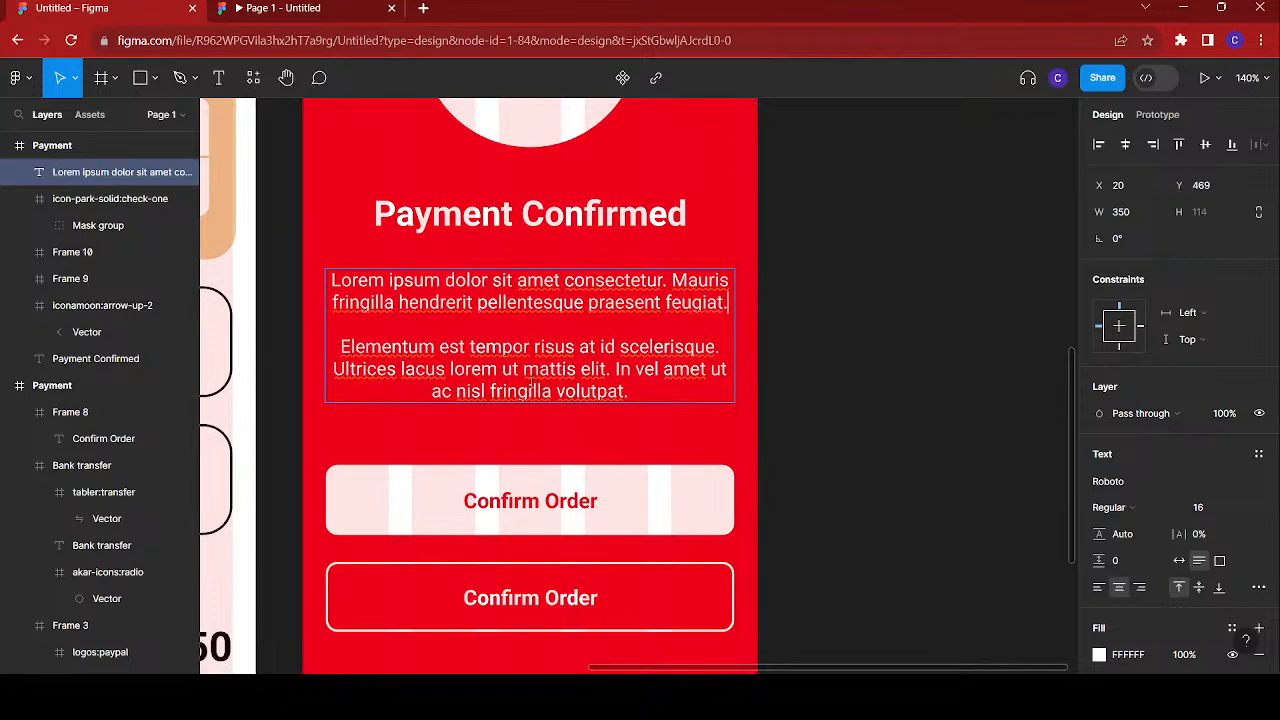
# - Delete the last line "ac nisl fringilla volutpat." and end the second paragraph with a full stop after "ut"
pyautogui.tripleClick(529, 390)
pyautogui.click(532, 390)
pyautogui.moveTo(432, 392); pyautogui.dragTo(634, 396)
pyautogui.press('BackSpace')
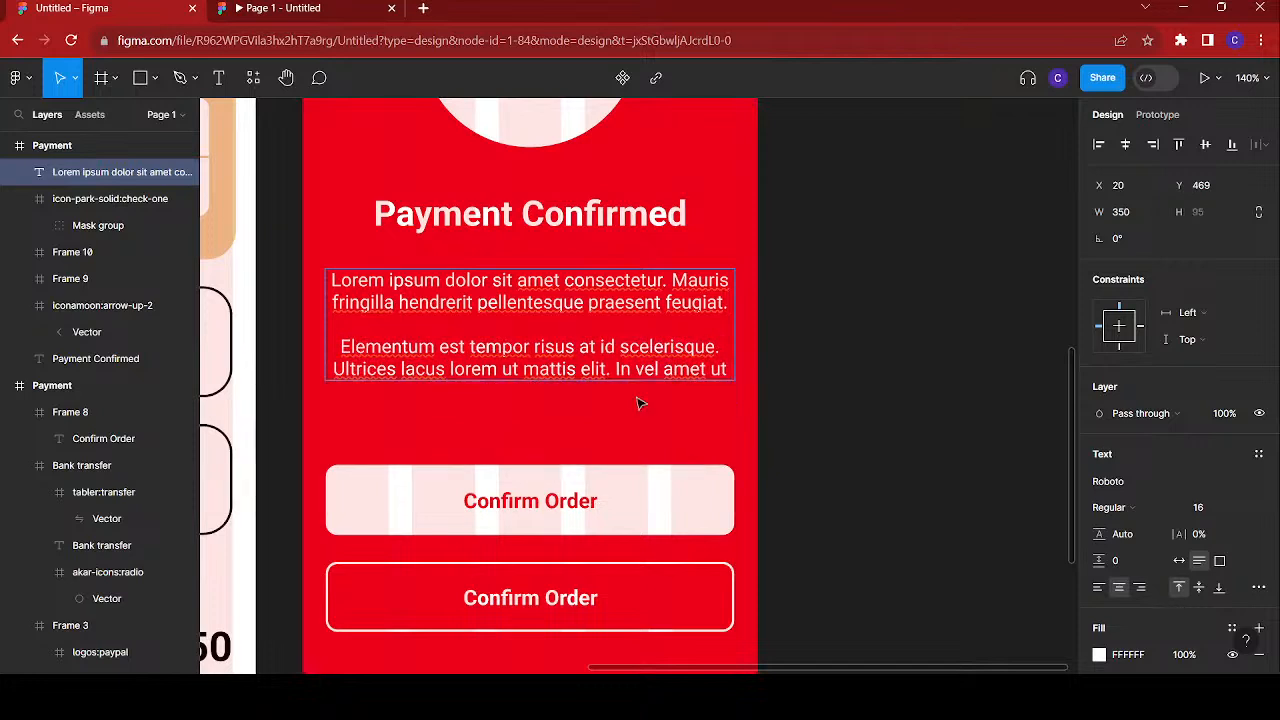
pyautogui.write('.')
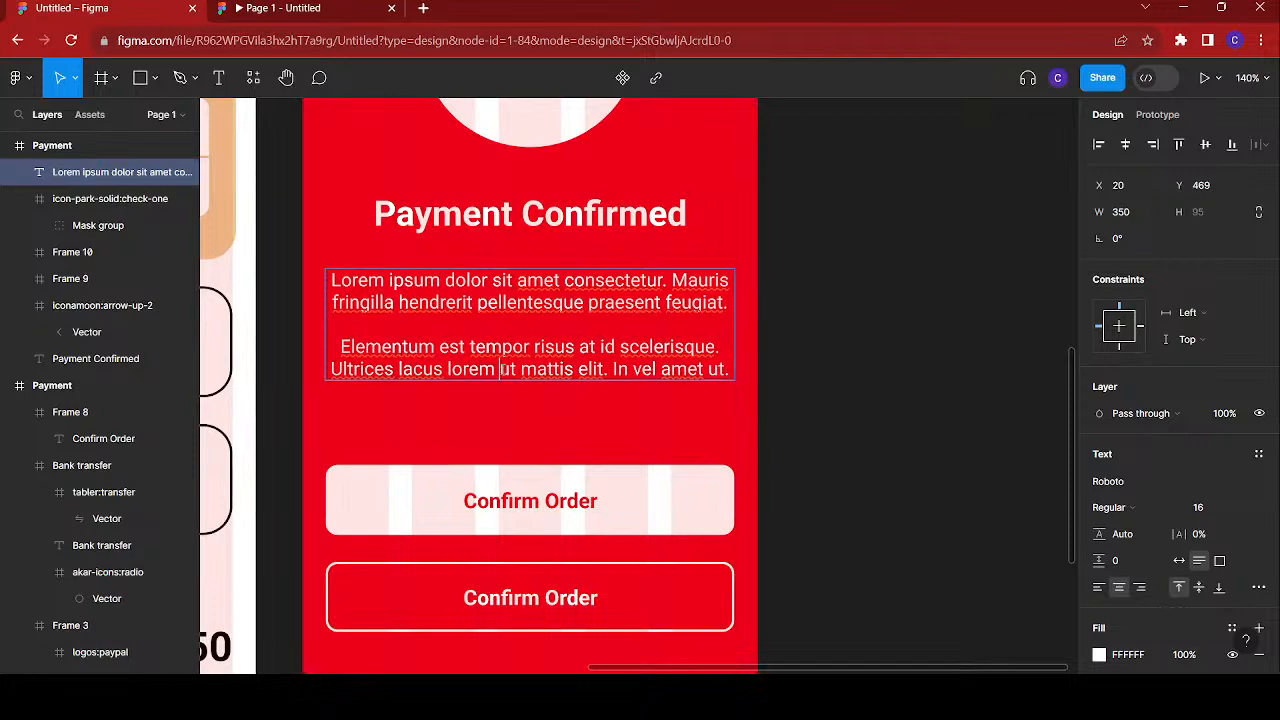
# - Make the words "ut mattis elit" in the second paragraph Bold and finish editing the text
pyautogui.moveTo(501, 369); pyautogui.dragTo(606, 370)
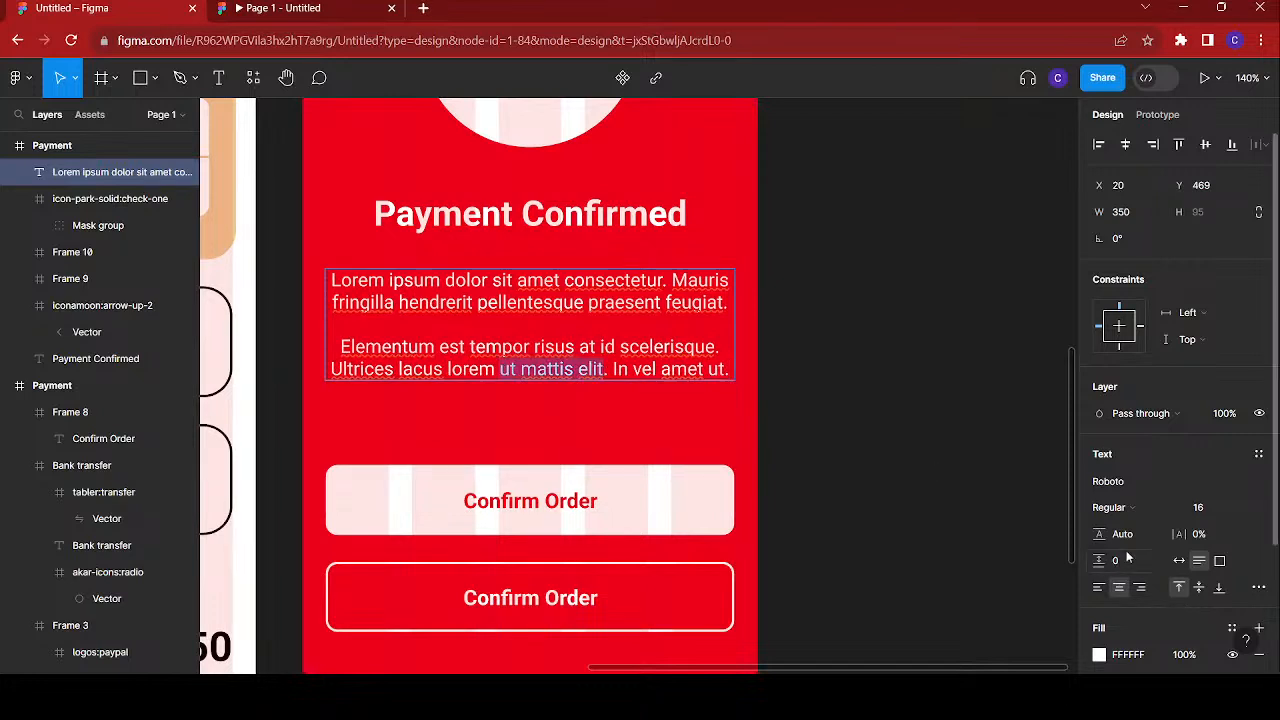
pyautogui.scroll(-3, 1127, 550)
pyautogui.click(1136, 388)
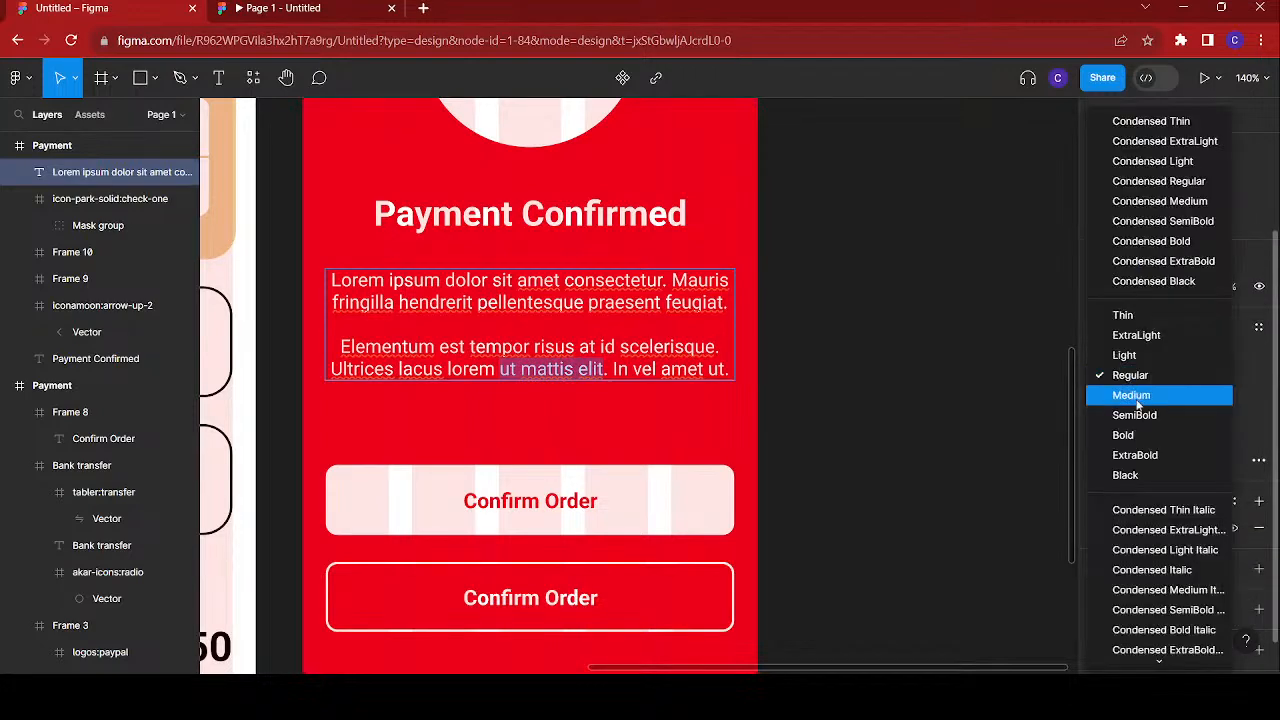
pyautogui.click(1134, 434)
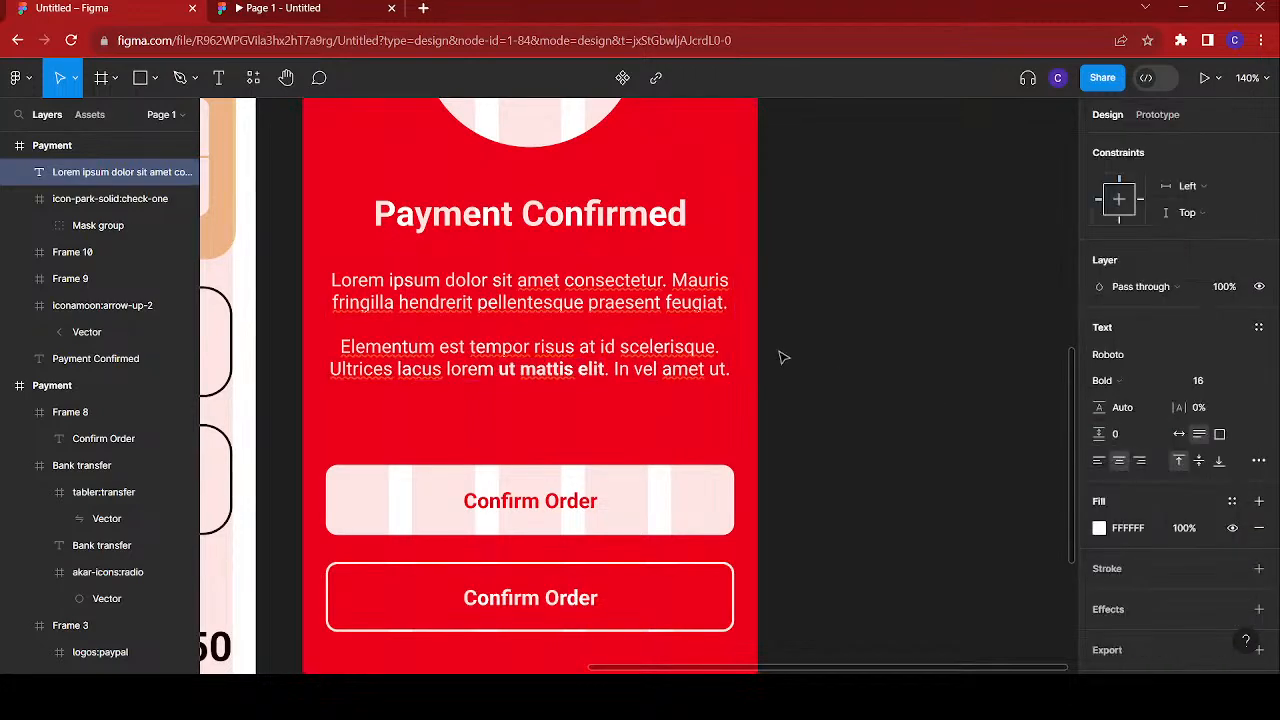
pyautogui.press('Escape')
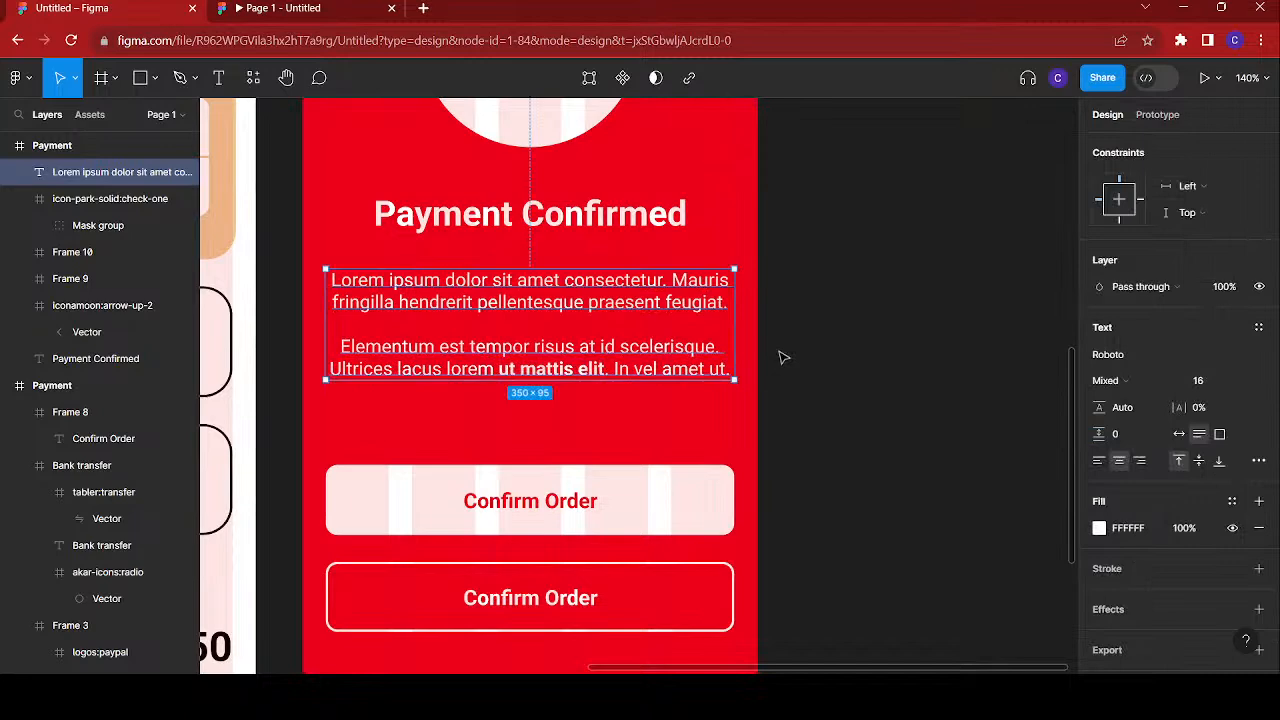
pyautogui.click(782, 357)
# - Set the vertical spacing between the Payment Confirmed title and the placeholder paragraph to 23
pyautogui.scroll(-5, 778, 359)
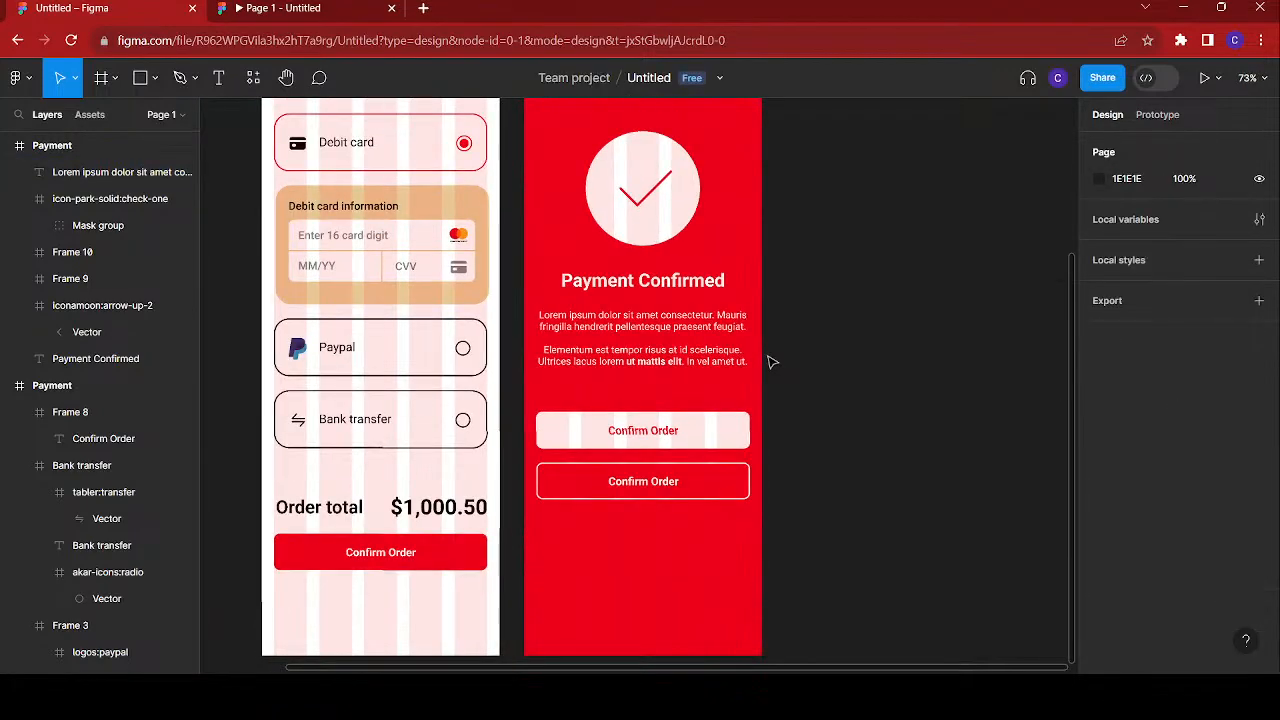
pyautogui.hscroll(3, 672, 365)
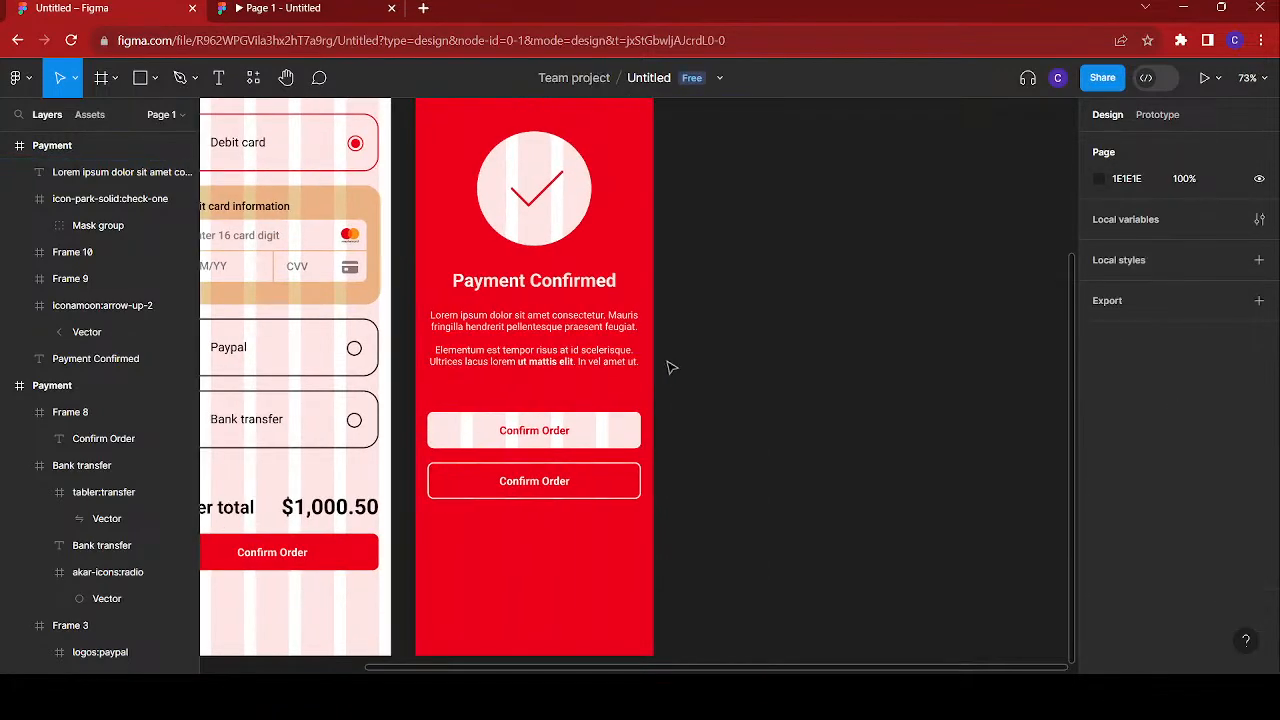
pyautogui.click(593, 347)
pyautogui.keyDown('shift'); pyautogui.click(560, 288); pyautogui.keyUp('shift')
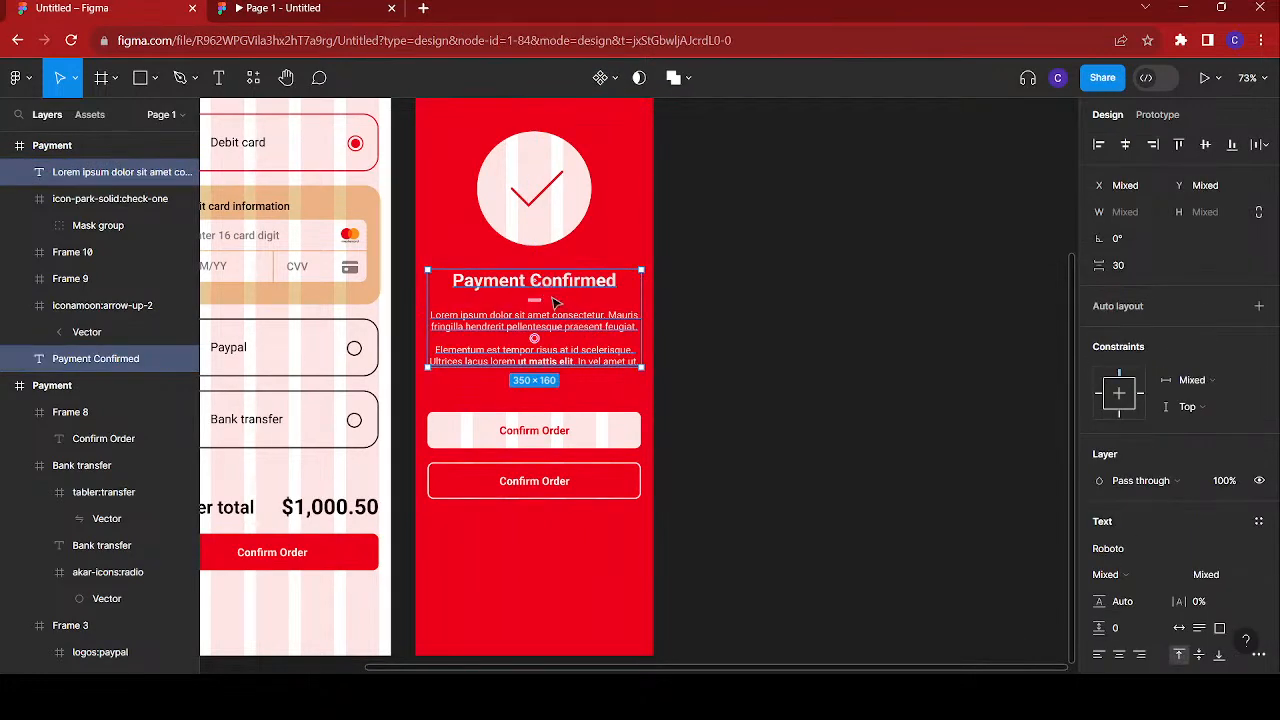
pyautogui.click(1132, 265)
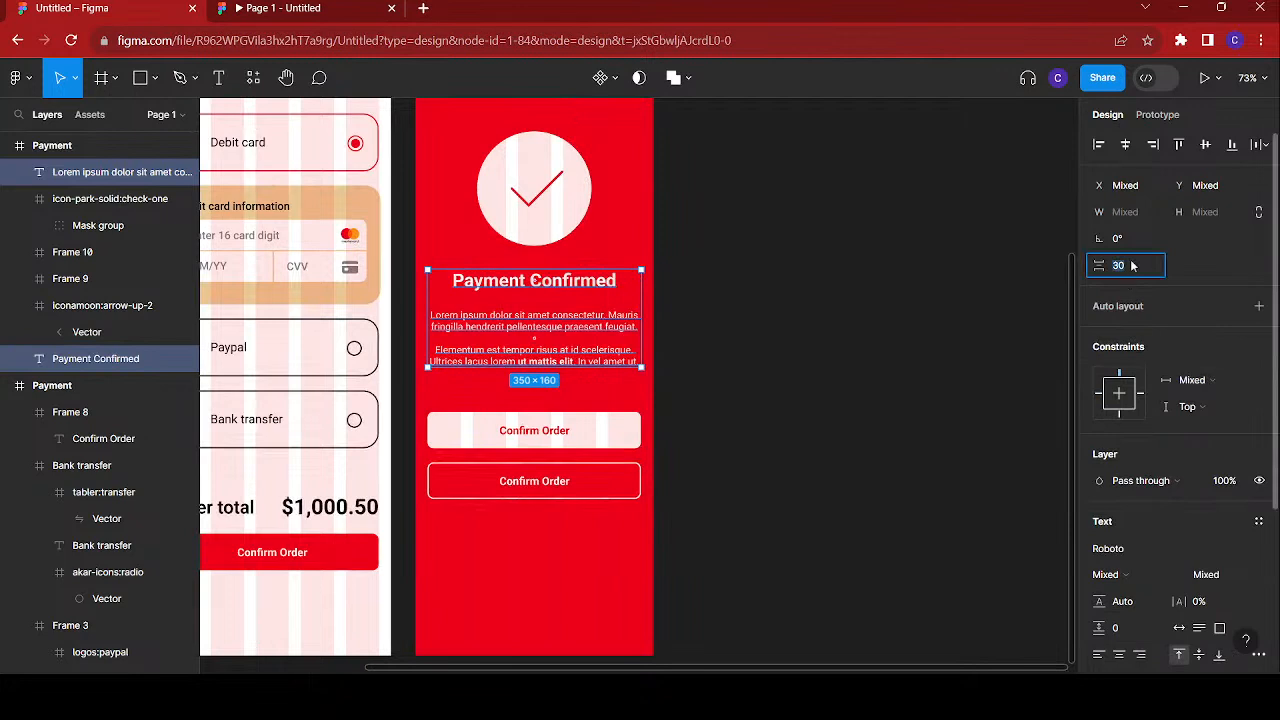
pyautogui.press('Return')
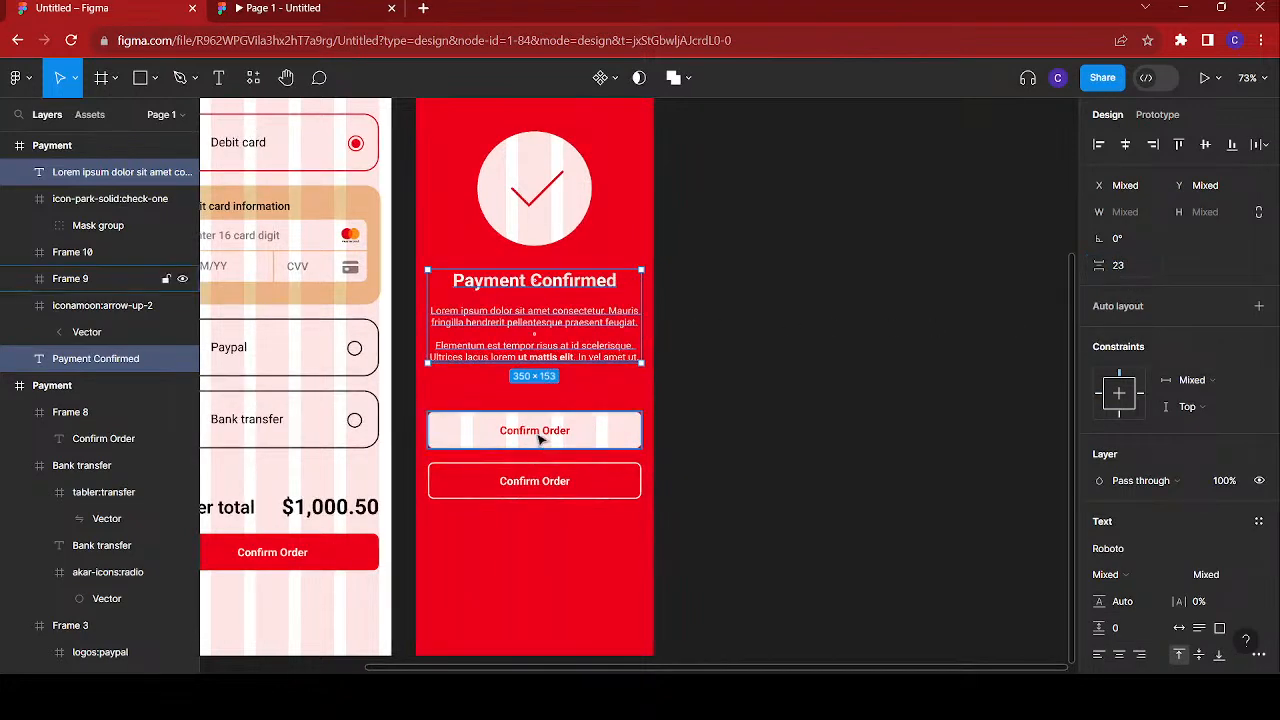
pyautogui.scroll(-3, 538, 440)
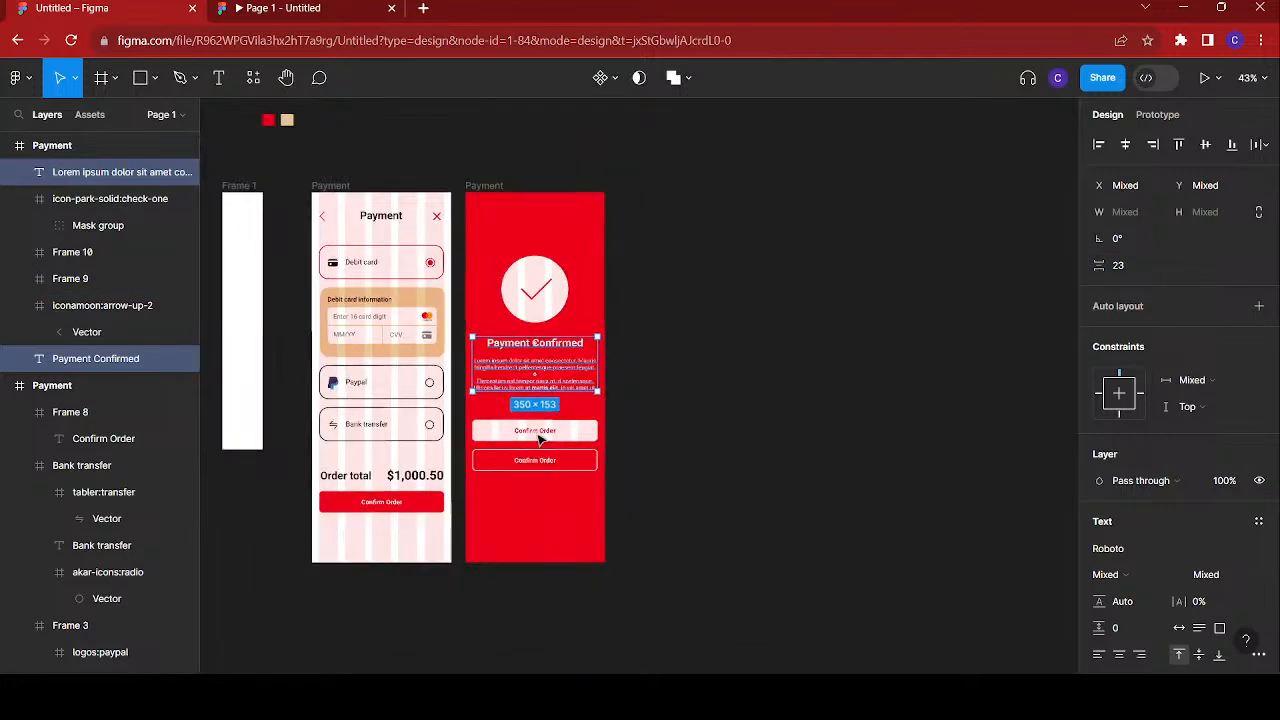
# - Shift the check icon, Payment Confirmed title, placeholder paragraph and both buttons together higher up on the red screen
pyautogui.click(737, 400)
pyautogui.click(540, 460)
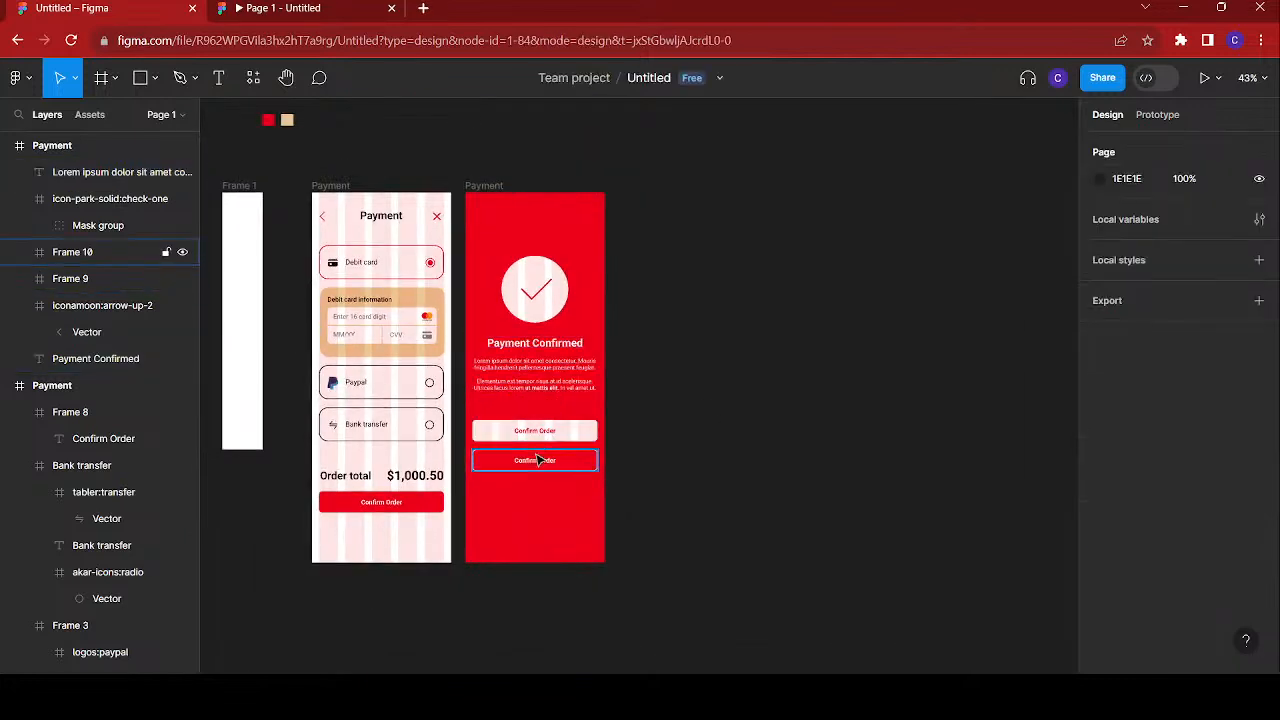
pyautogui.keyDown('shift'); pyautogui.click(538, 440); pyautogui.keyUp('shift')
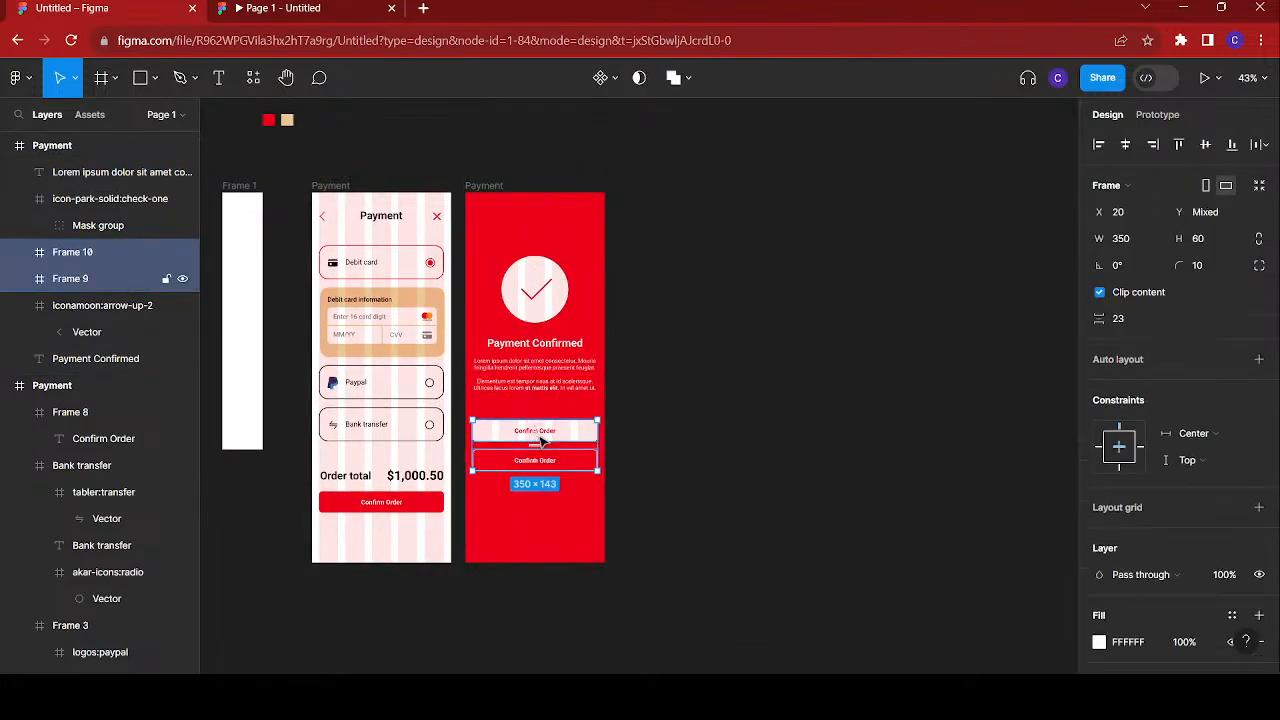
pyautogui.keyDown('shift'); pyautogui.click(540, 372); pyautogui.keyUp('shift')
pyautogui.keyDown('shift'); pyautogui.click(555, 347); pyautogui.keyUp('shift')
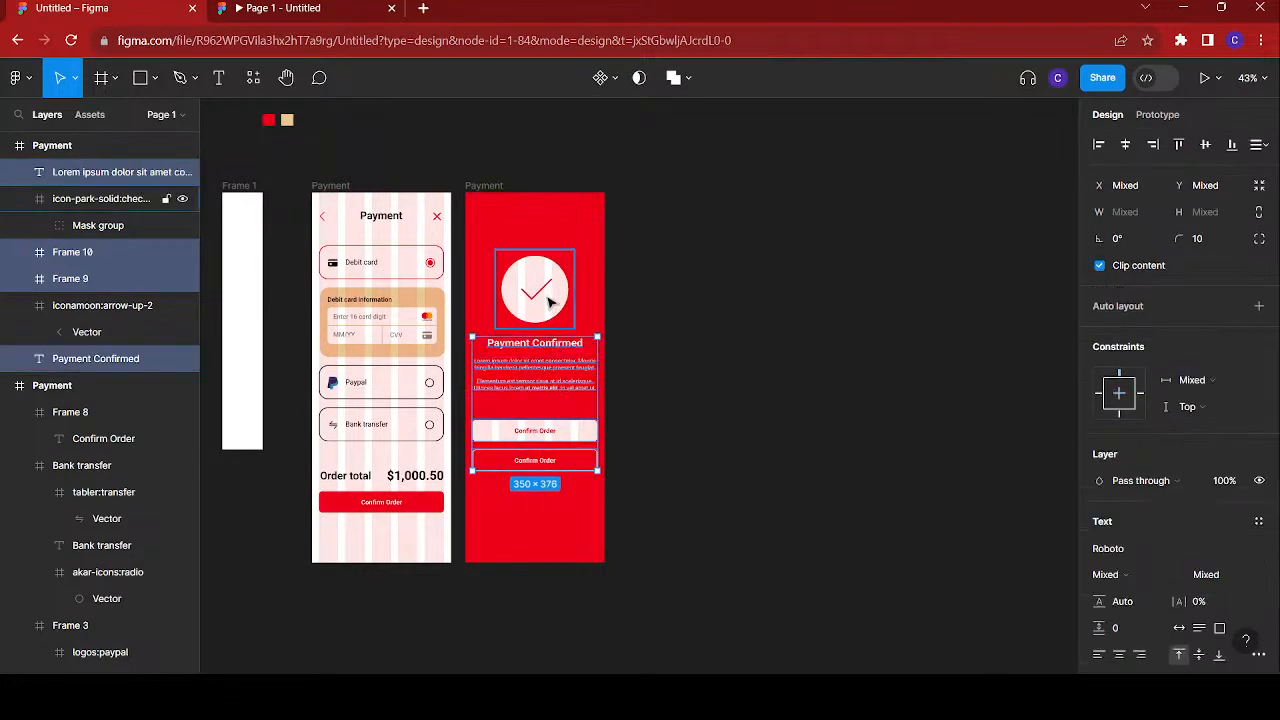
pyautogui.keyDown('shift'); pyautogui.click(549, 303); pyautogui.keyUp('shift')
pyautogui.press('Up')
pyautogui.press('Up')
pyautogui.press('Up')
pyautogui.press('Up')
pyautogui.press('Up')
pyautogui.press('Up')
pyautogui.press('Up')
pyautogui.press('Up')
pyautogui.press('Up')
pyautogui.press('Up')
pyautogui.press('Up')
pyautogui.press('Up')
pyautogui.press('Up')
pyautogui.press('Up')
pyautogui.press('Up')
pyautogui.press('Up')
pyautogui.press('Up')
pyautogui.press('Up')
pyautogui.press('Up')
pyautogui.press('Up')
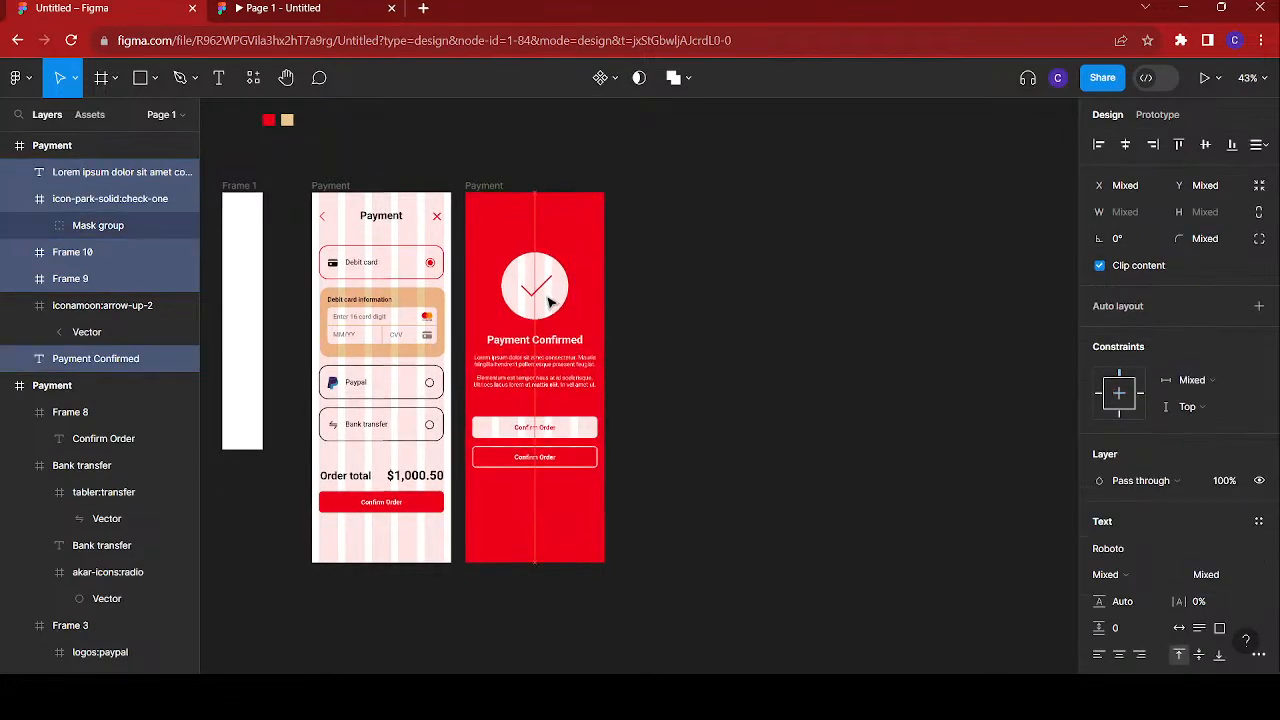
pyautogui.press('Up')
pyautogui.press('Up')
pyautogui.press('Up')
pyautogui.press('Up')
pyautogui.press('Up')
pyautogui.press('Up')
pyautogui.press('Up')
pyautogui.press('Up')
pyautogui.press('Up')
pyautogui.press('Up')
pyautogui.press('Up')
pyautogui.press('Up')
pyautogui.press('Up')
pyautogui.press('Up')
pyautogui.press('Up')
pyautogui.press('Up')
pyautogui.press('Up')
pyautogui.press('Up')
pyautogui.press('Up')
pyautogui.press('Up')
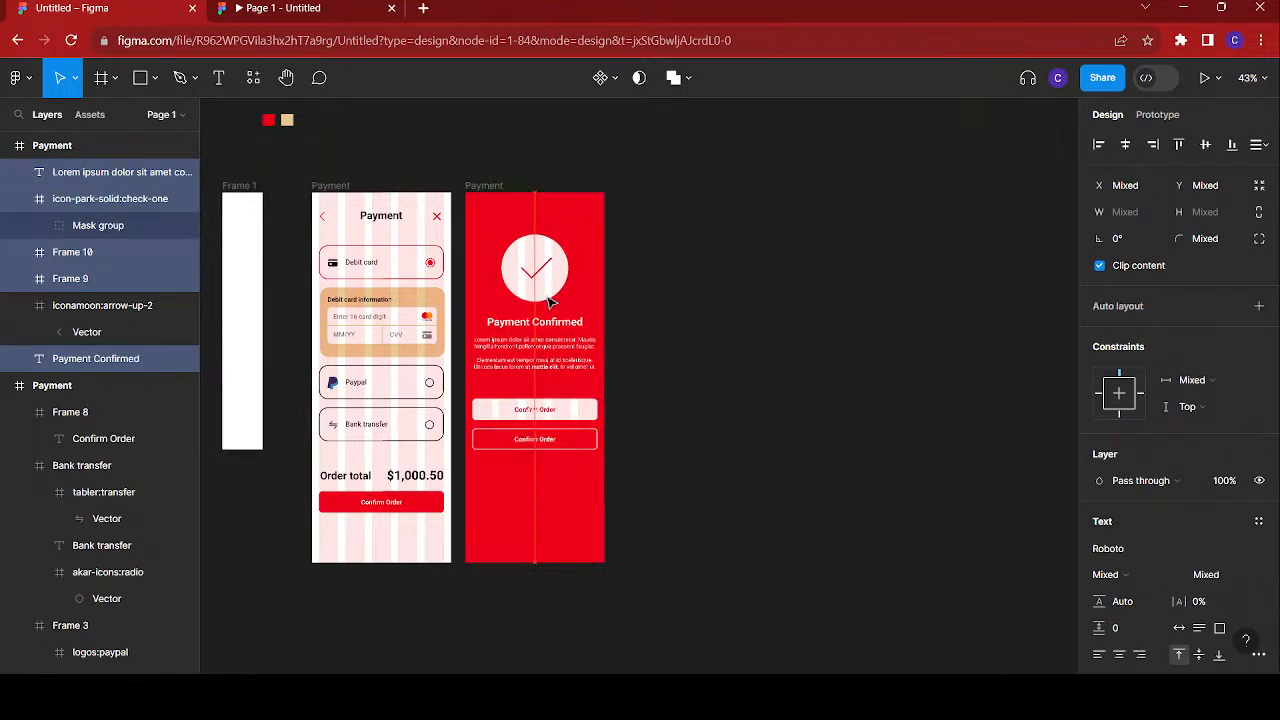
pyautogui.press('Up')
pyautogui.press('Up')
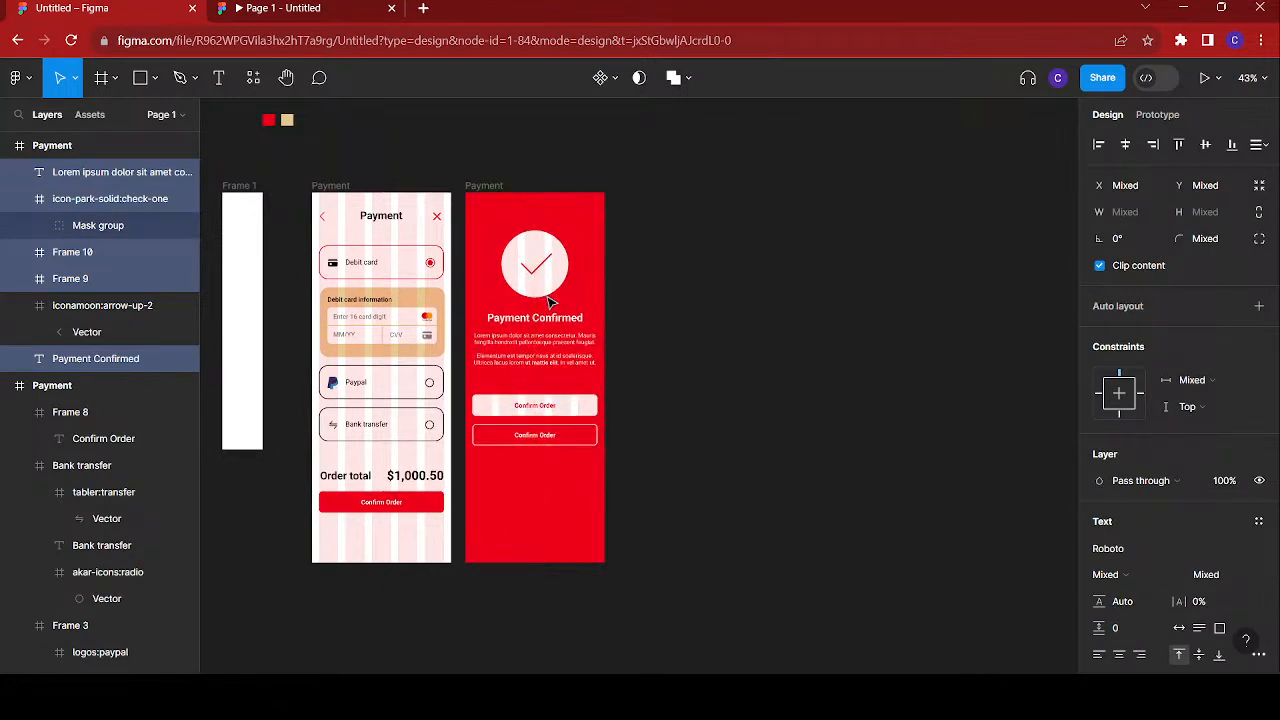
# - Delete the leftover back arrow icon from the red Payment Confirmed screen
pyautogui.click(493, 187)
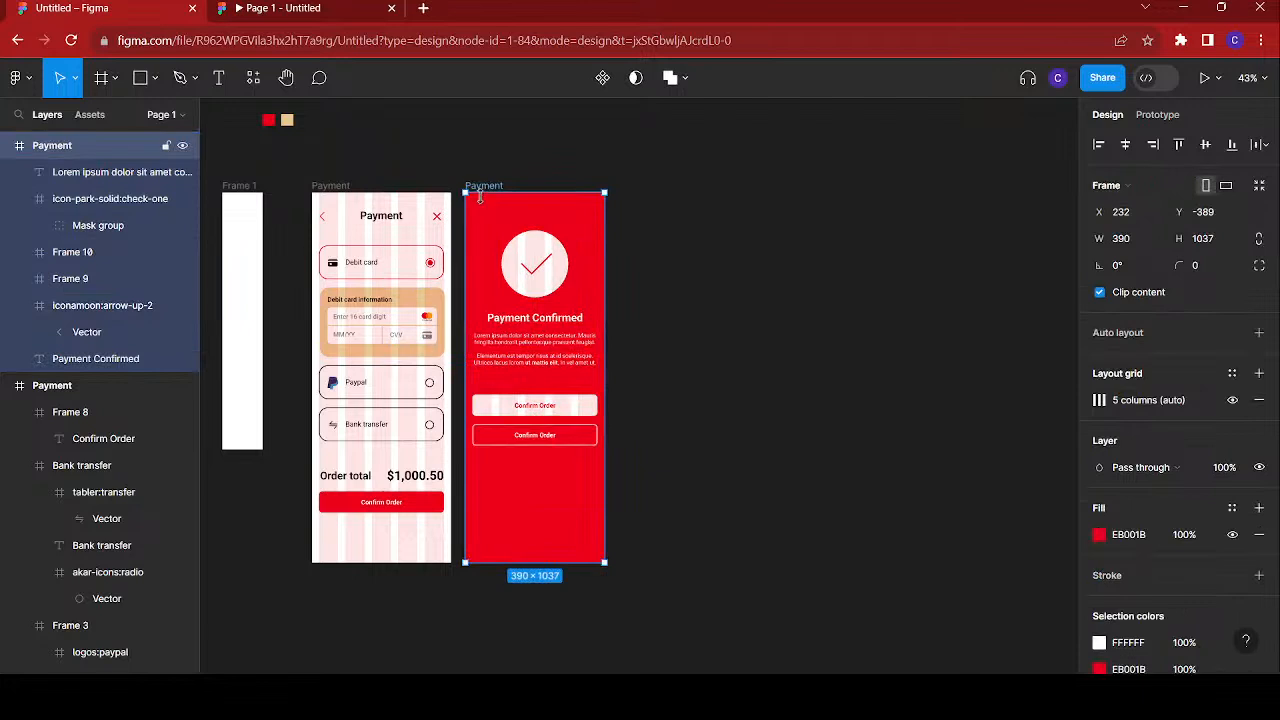
pyautogui.click(480, 215)
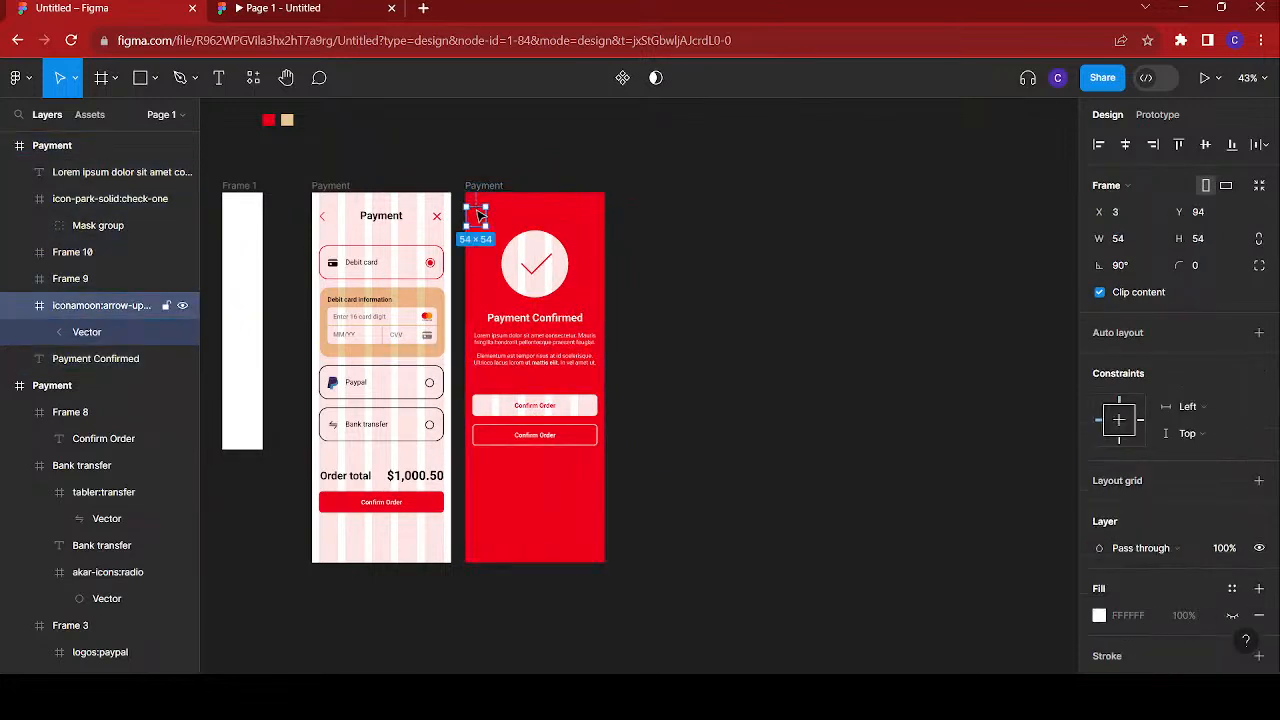
pyautogui.press('Escape')
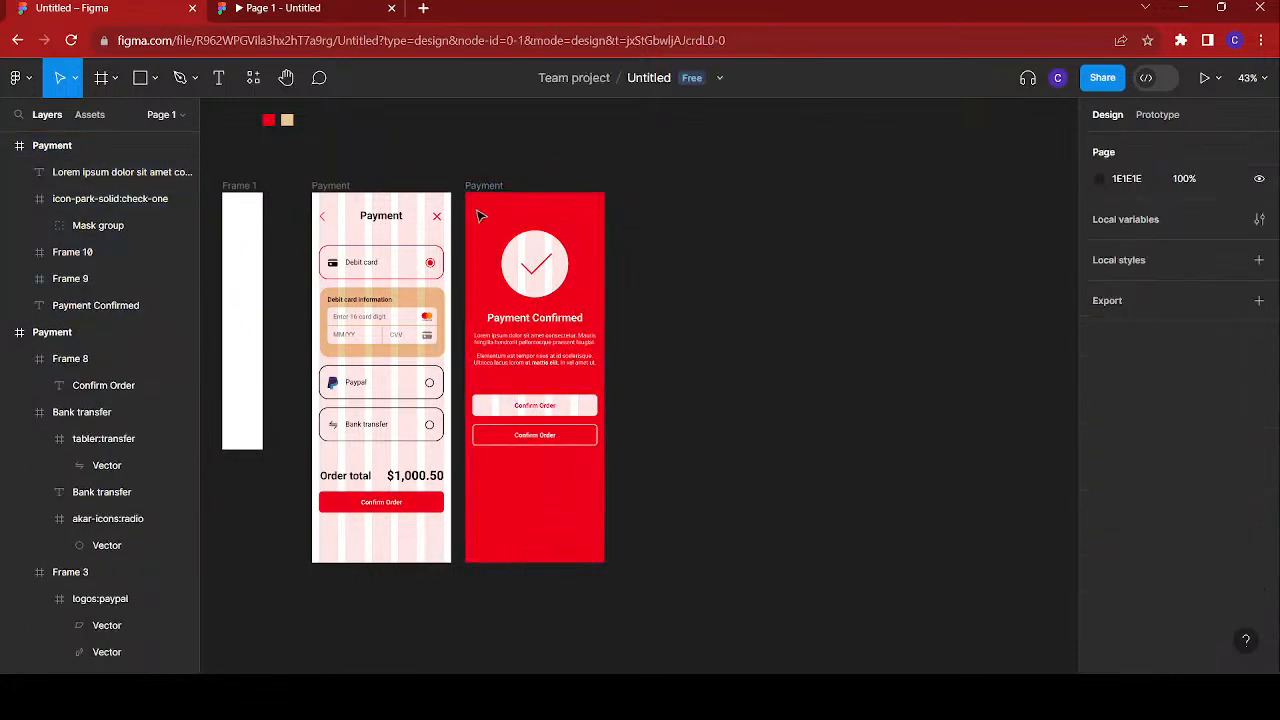
# - Run the Iconify plugin on the red screen's frame and search its icons for "home"
pyautogui.rightClick(510, 225)
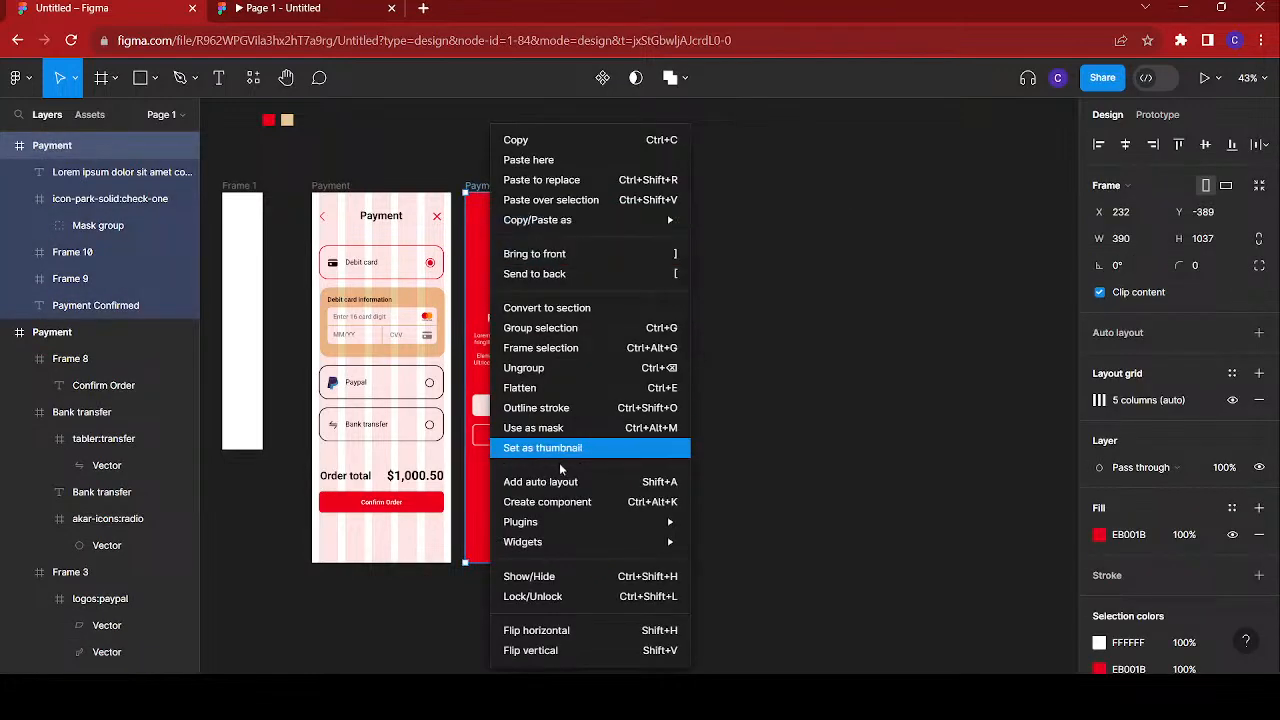
pyautogui.moveTo(578, 522)
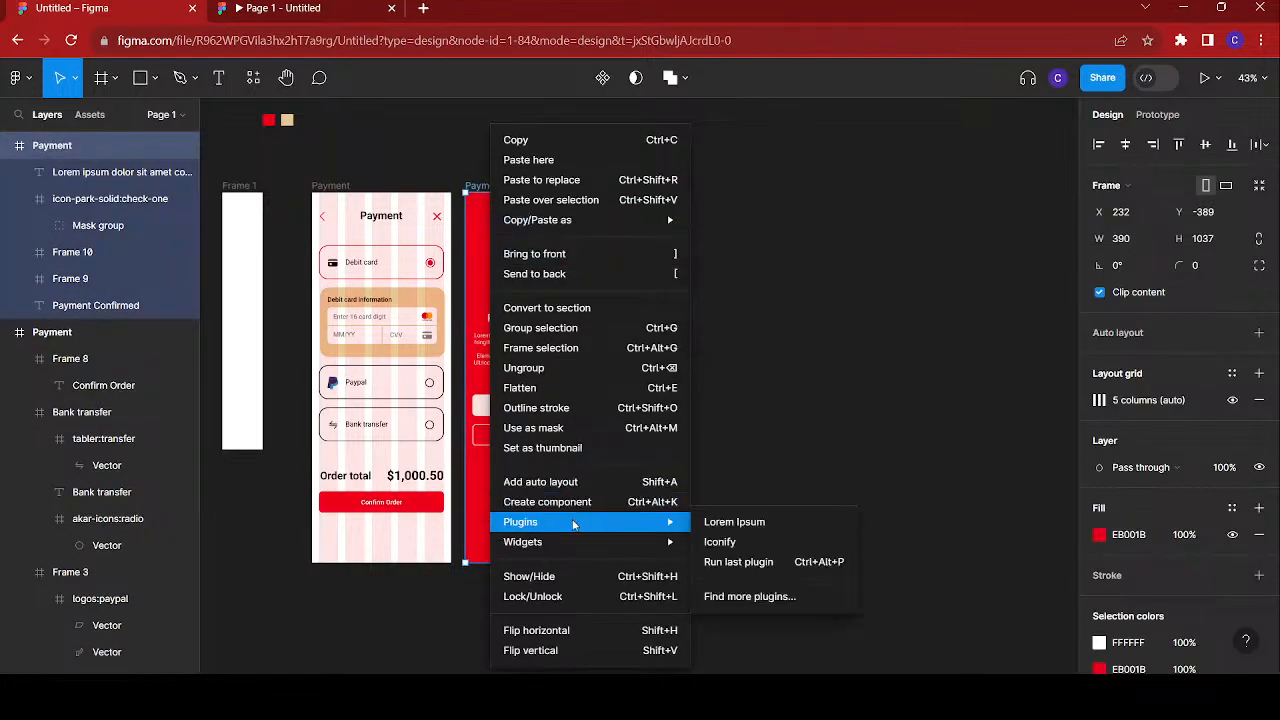
pyautogui.click(728, 541)
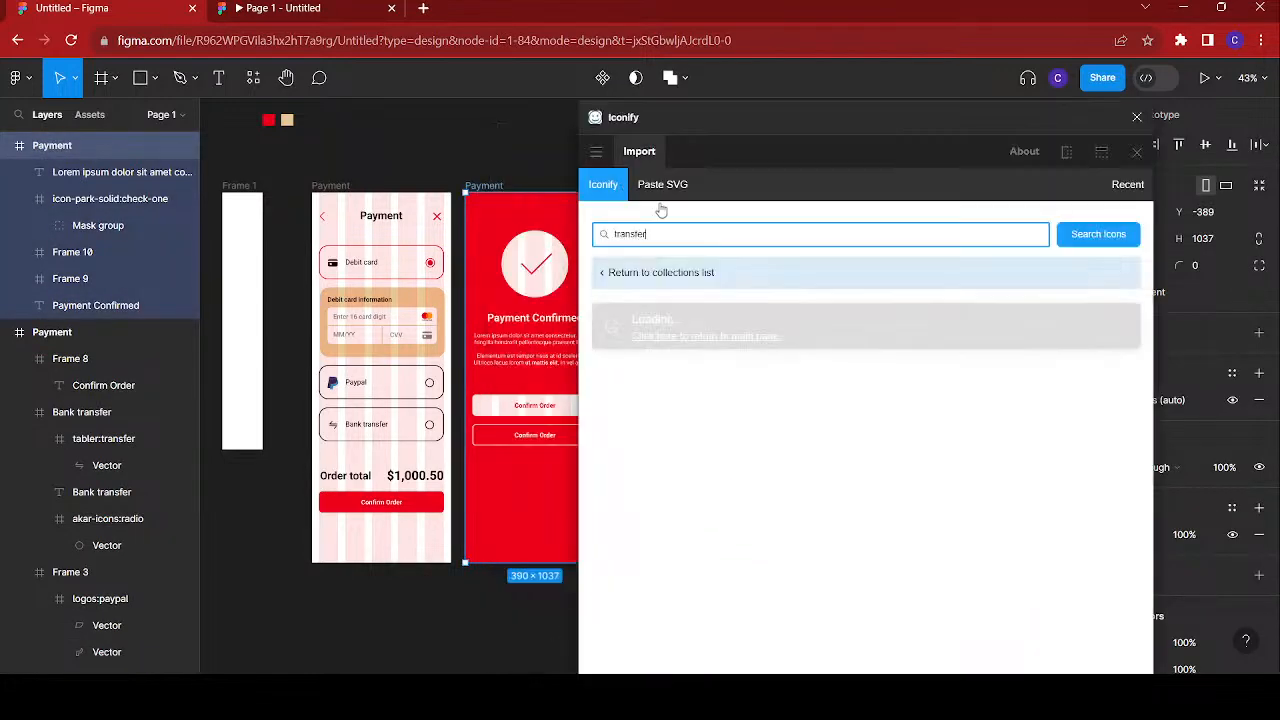
pyautogui.hotkey('ctrl', 'a')
pyautogui.write('ho')
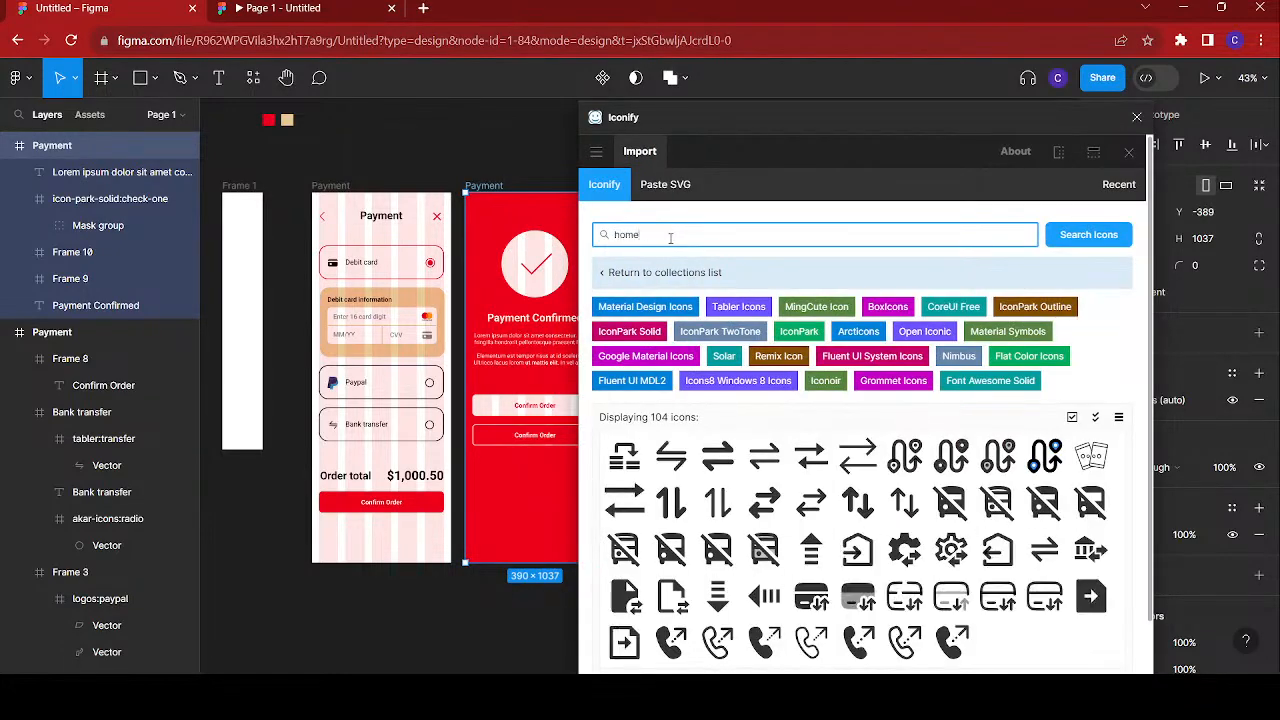
pyautogui.press('Return')
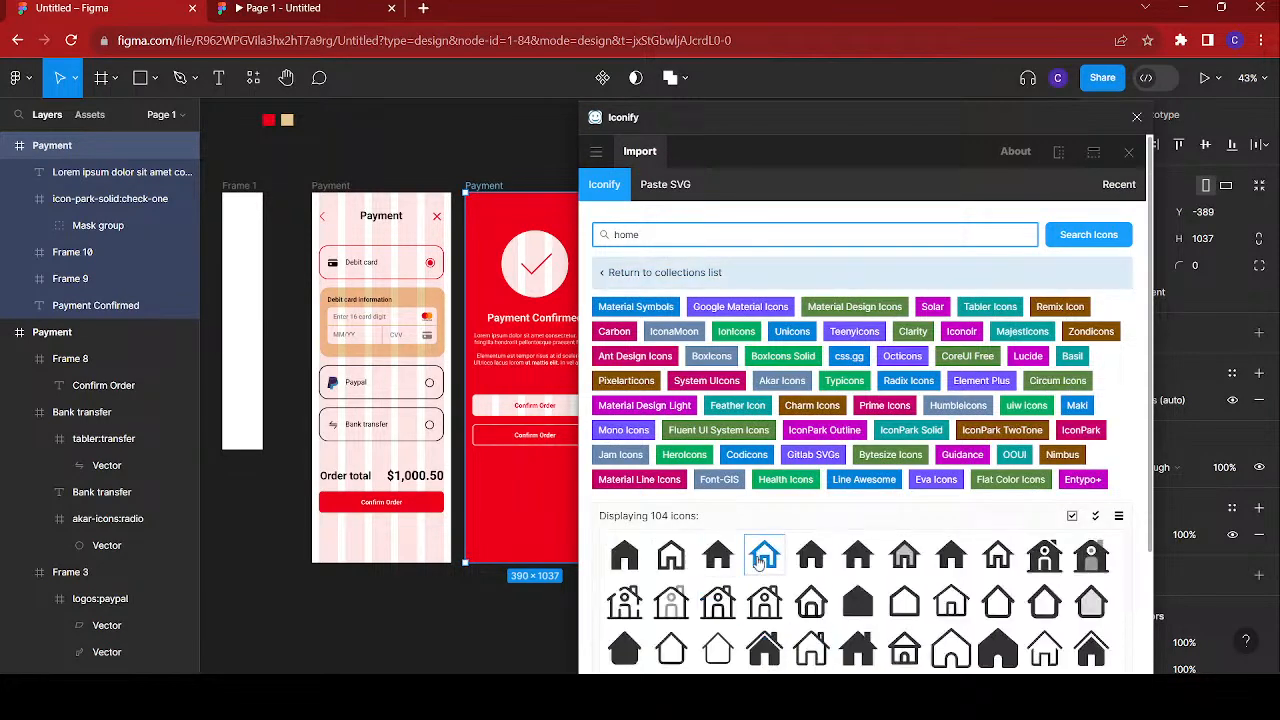
# - Import the basil:home-solid icon and place it in the red screen's upper-left corner at X 20, Y 54
pyautogui.scroll(-1, 758, 562)
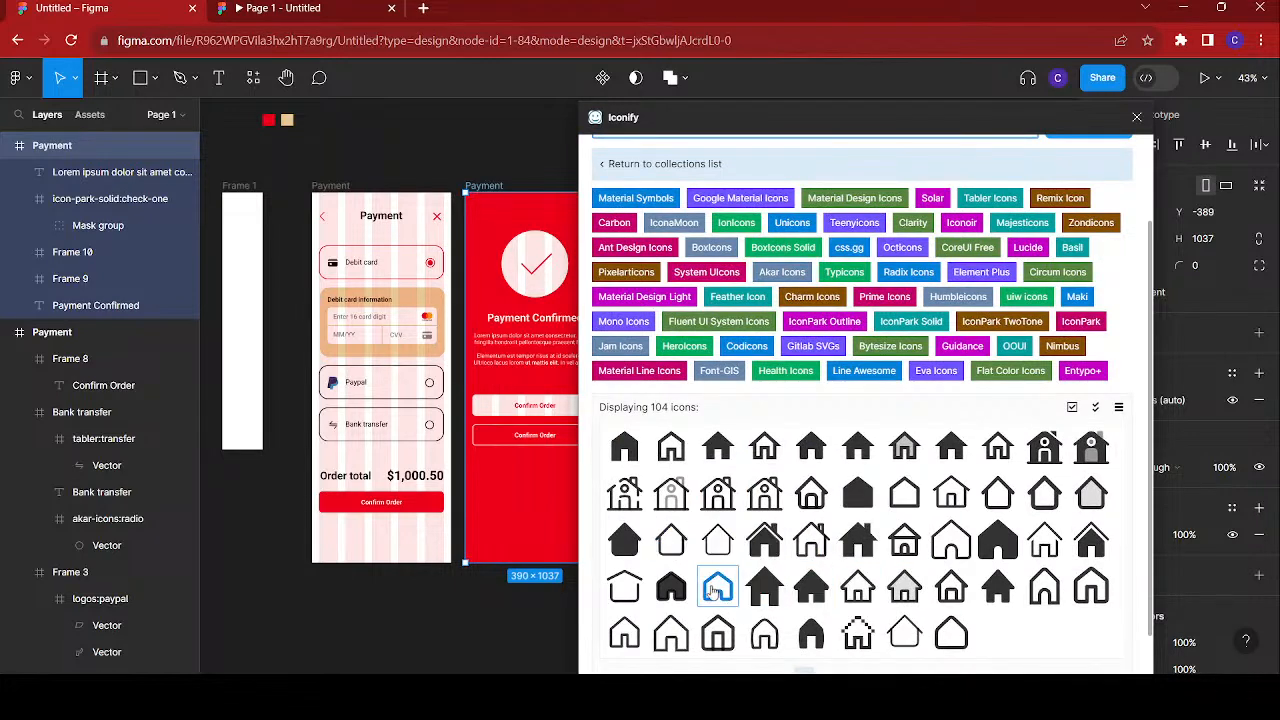
pyautogui.click(811, 634)
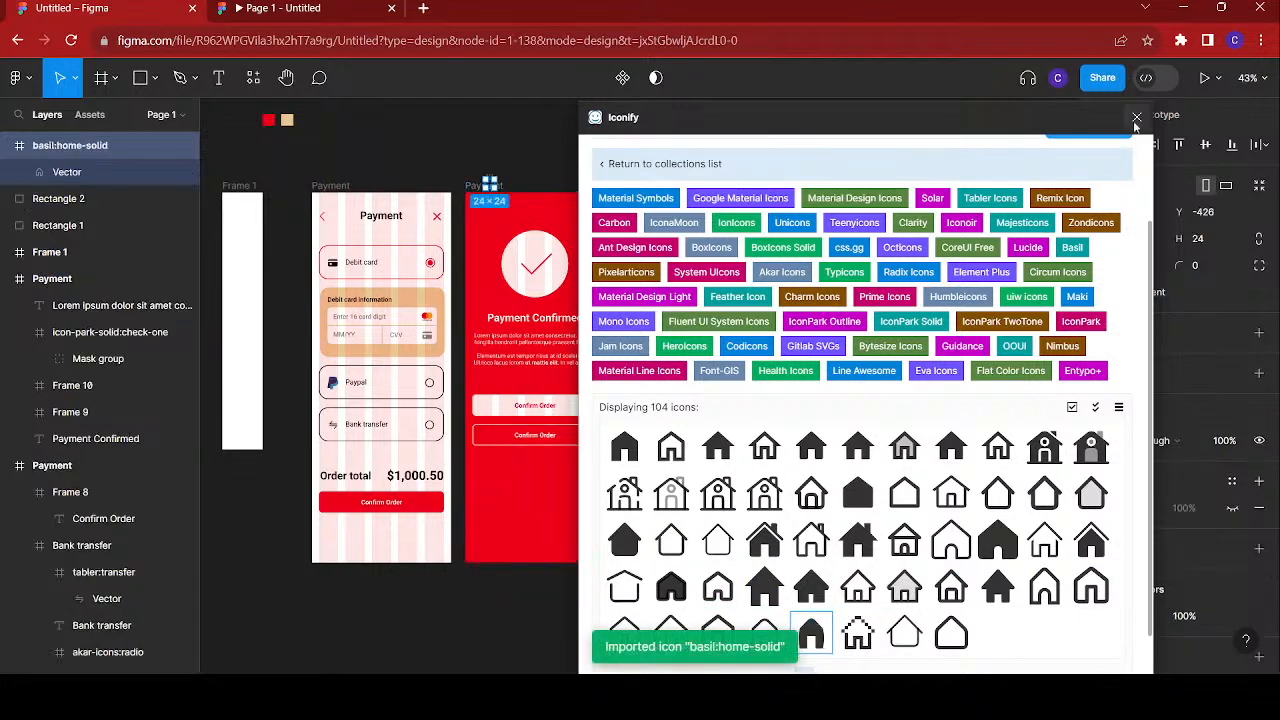
pyautogui.click(1136, 117)
pyautogui.scroll(3, 491, 167)
pyautogui.scroll(3, 491, 167)
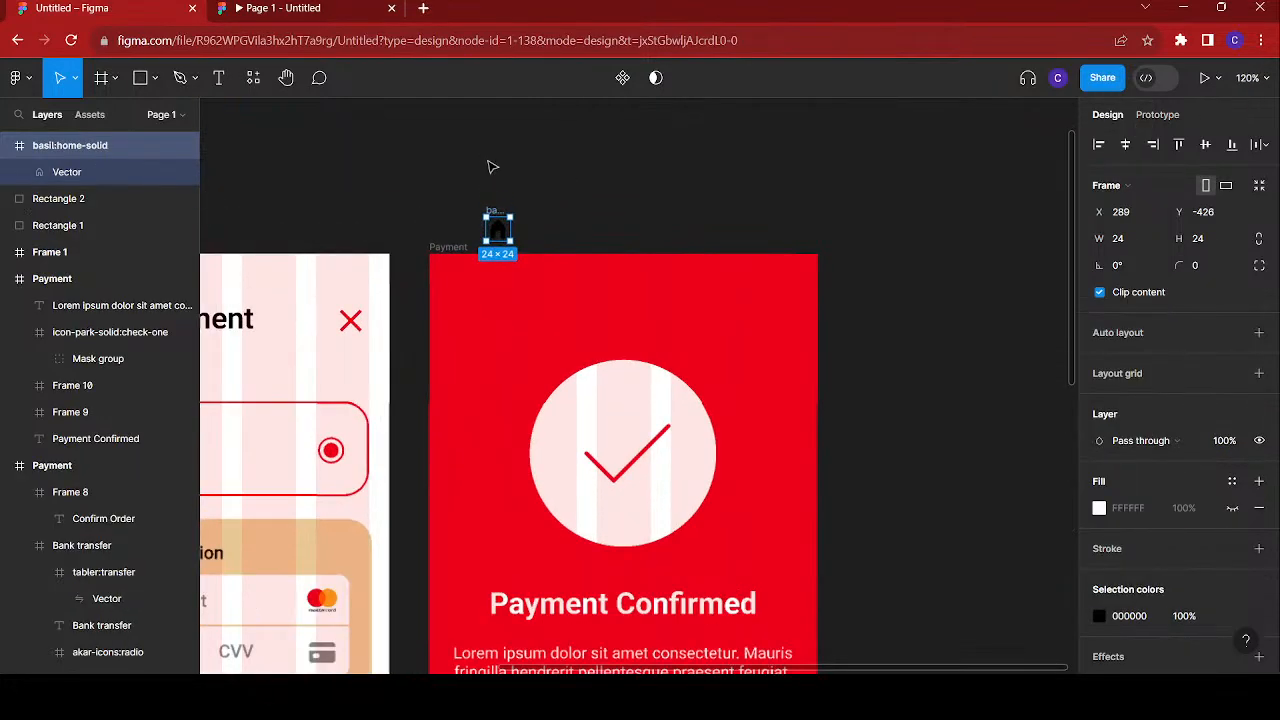
pyautogui.moveTo(490, 227); pyautogui.dragTo(461, 321)
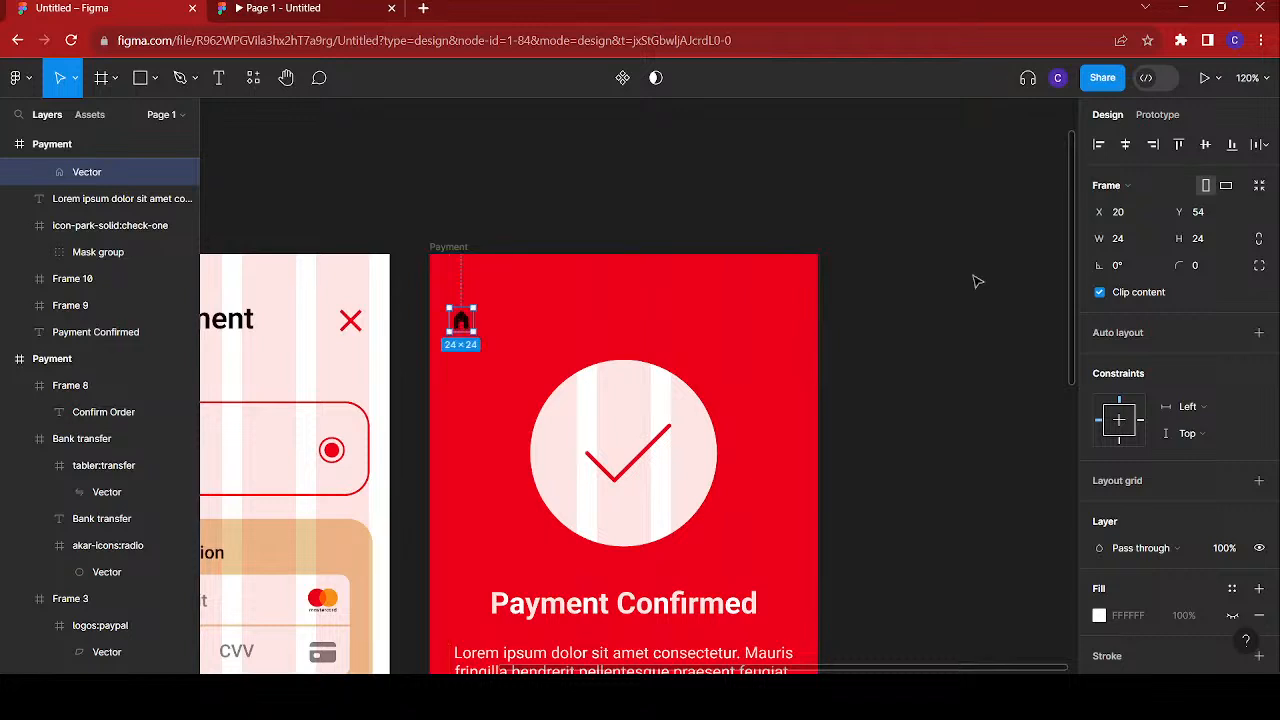
# - Resize the home icon to 30 × 30 and nudge it up to Y 48
pyautogui.click(1122, 239)
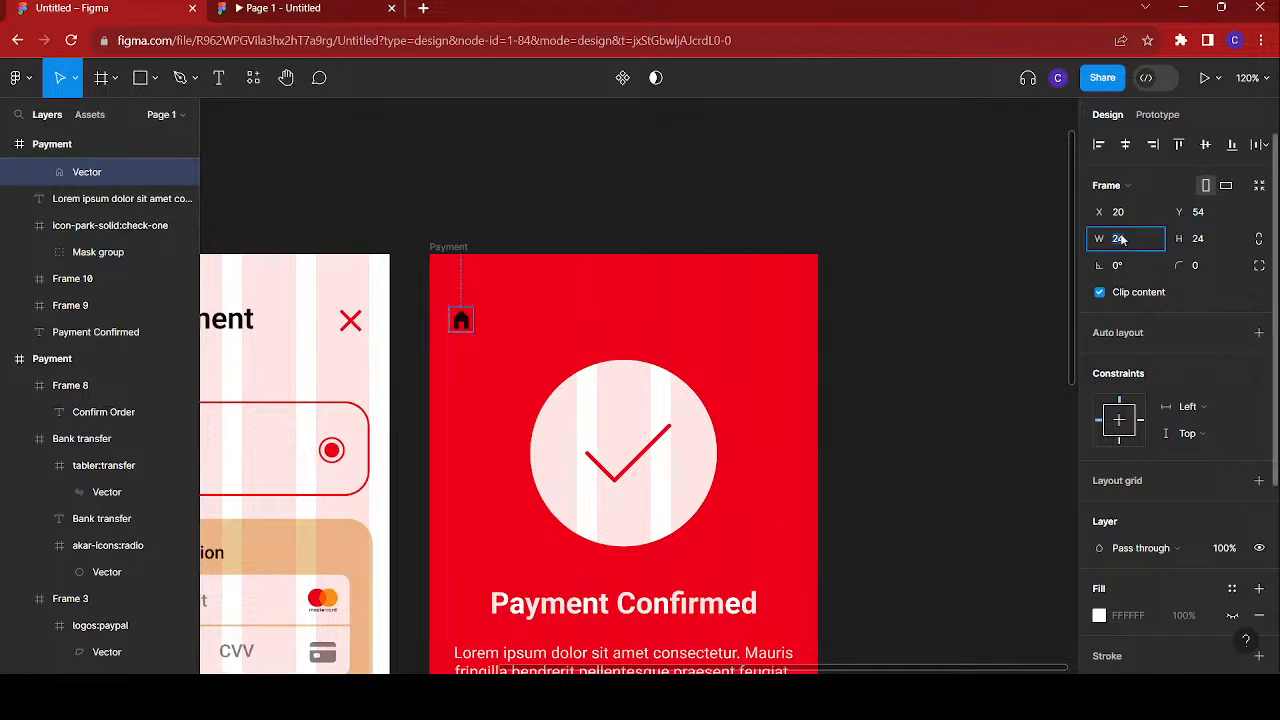
pyautogui.write('30')
pyautogui.press('Return')
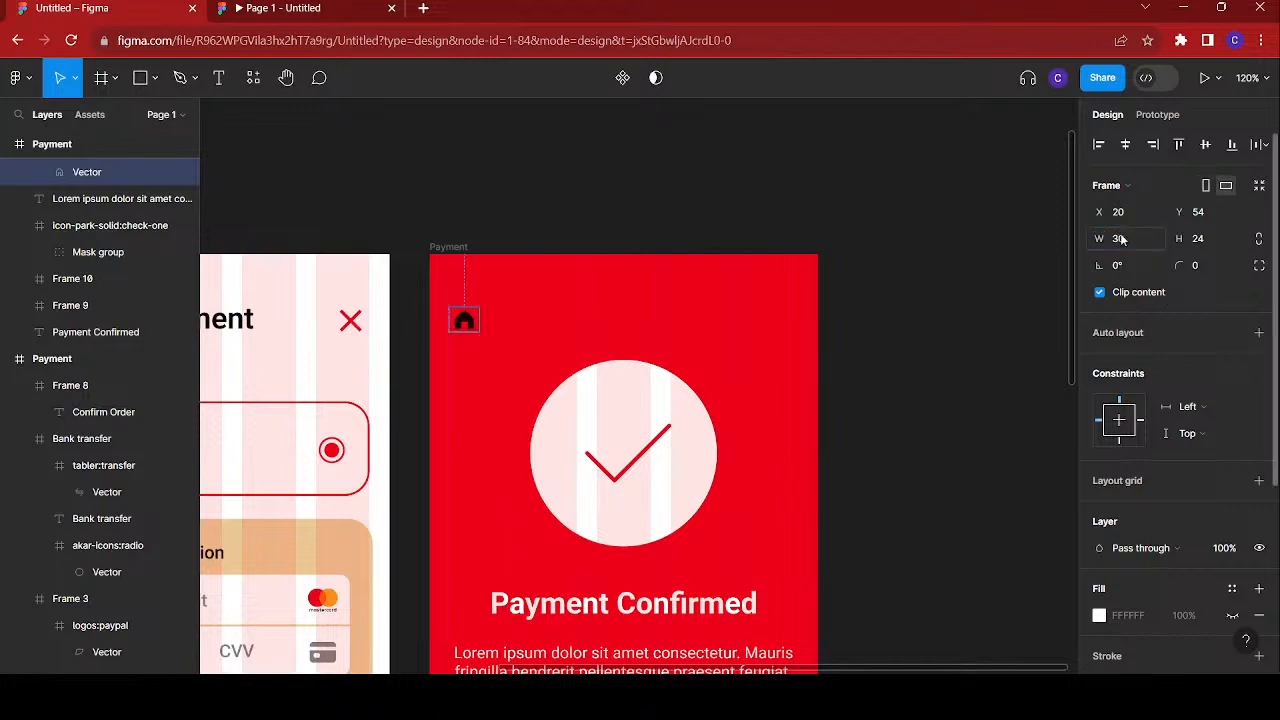
pyautogui.click(1221, 248)
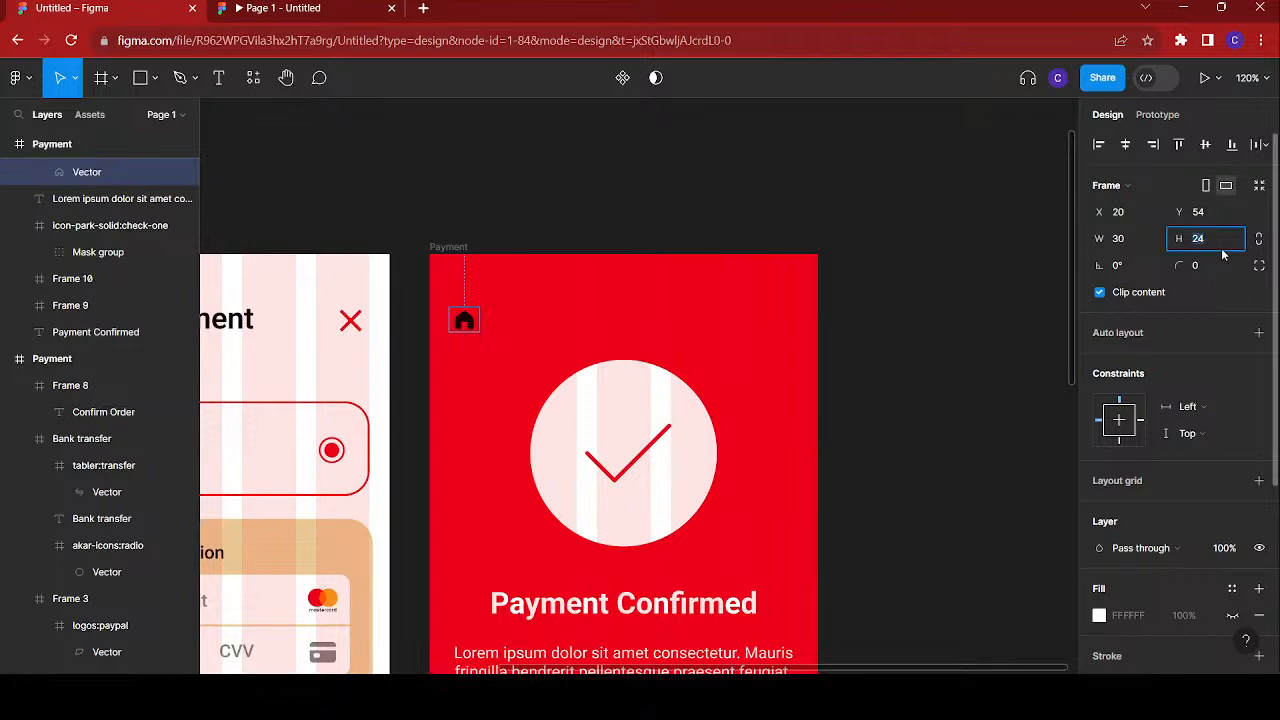
pyautogui.write('30')
pyautogui.press('Return')
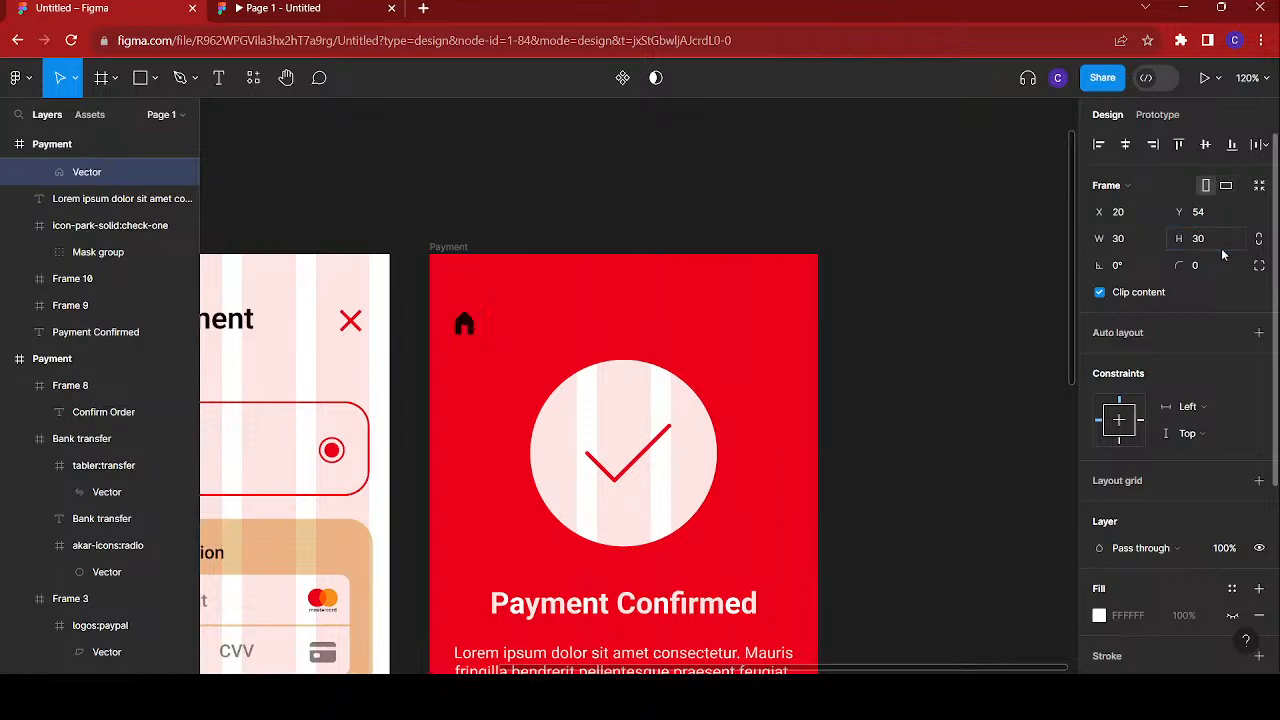
pyautogui.press('Up')
pyautogui.press('Up')
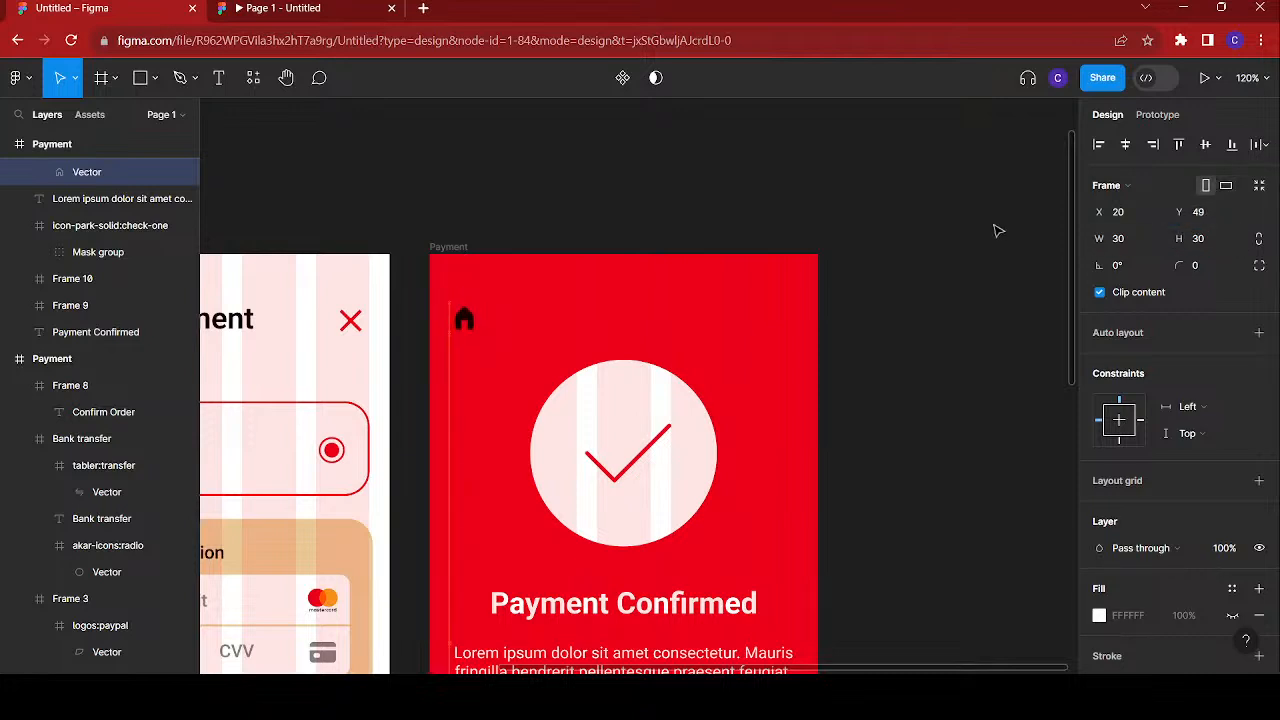
# - Recolour the home icon on the red screen to white, FFFFFF
pyautogui.scroll(-3, 1190, 480)
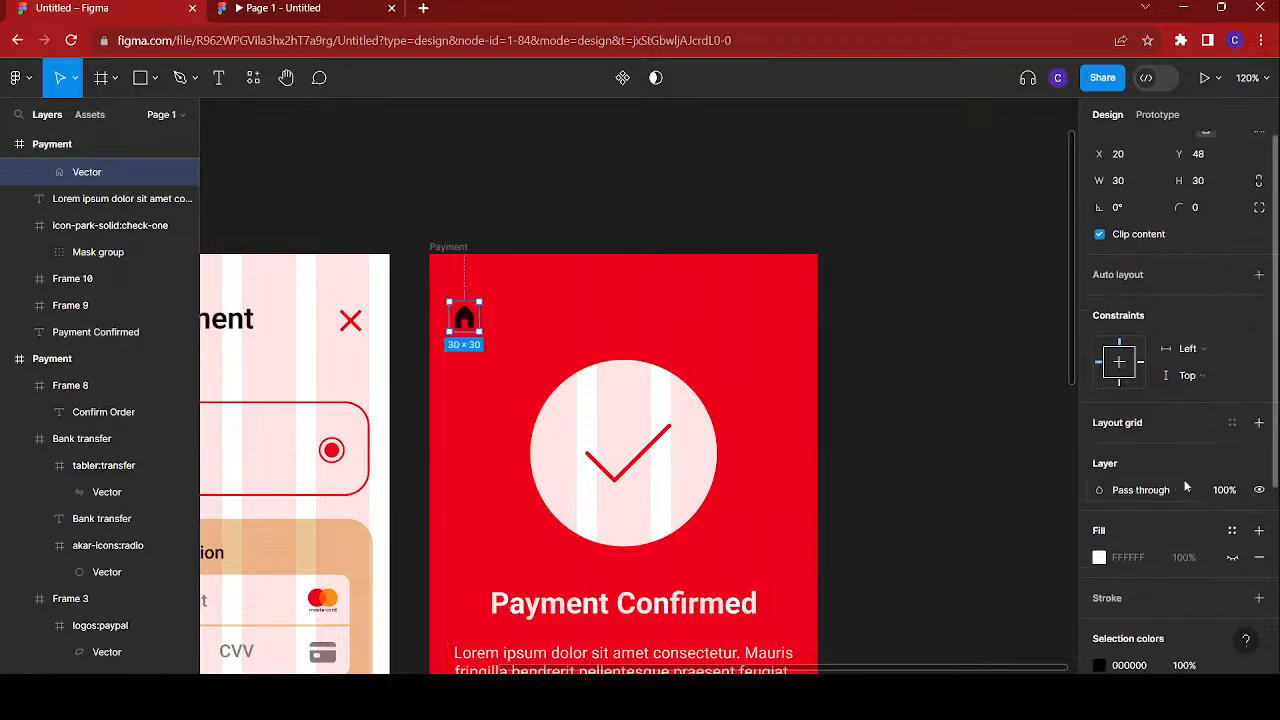
pyautogui.click(1099, 440)
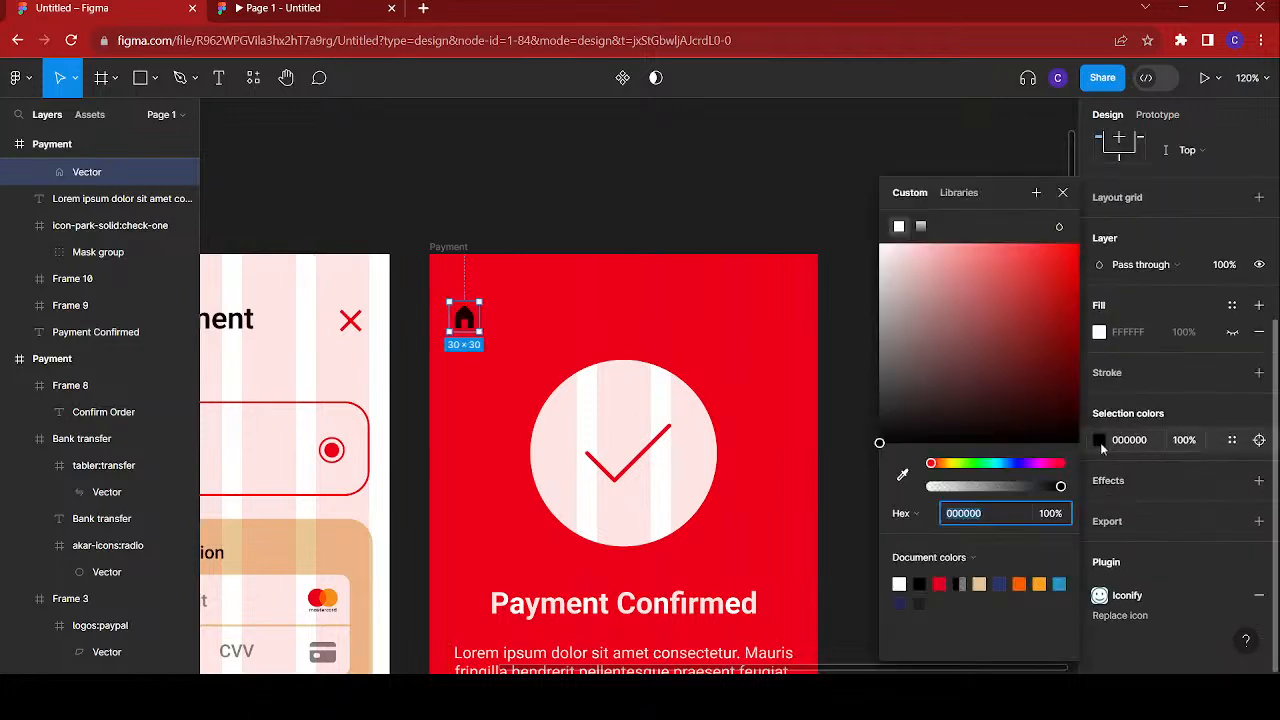
pyautogui.click(904, 271)
pyautogui.moveTo(906, 281); pyautogui.dragTo(771, 200)
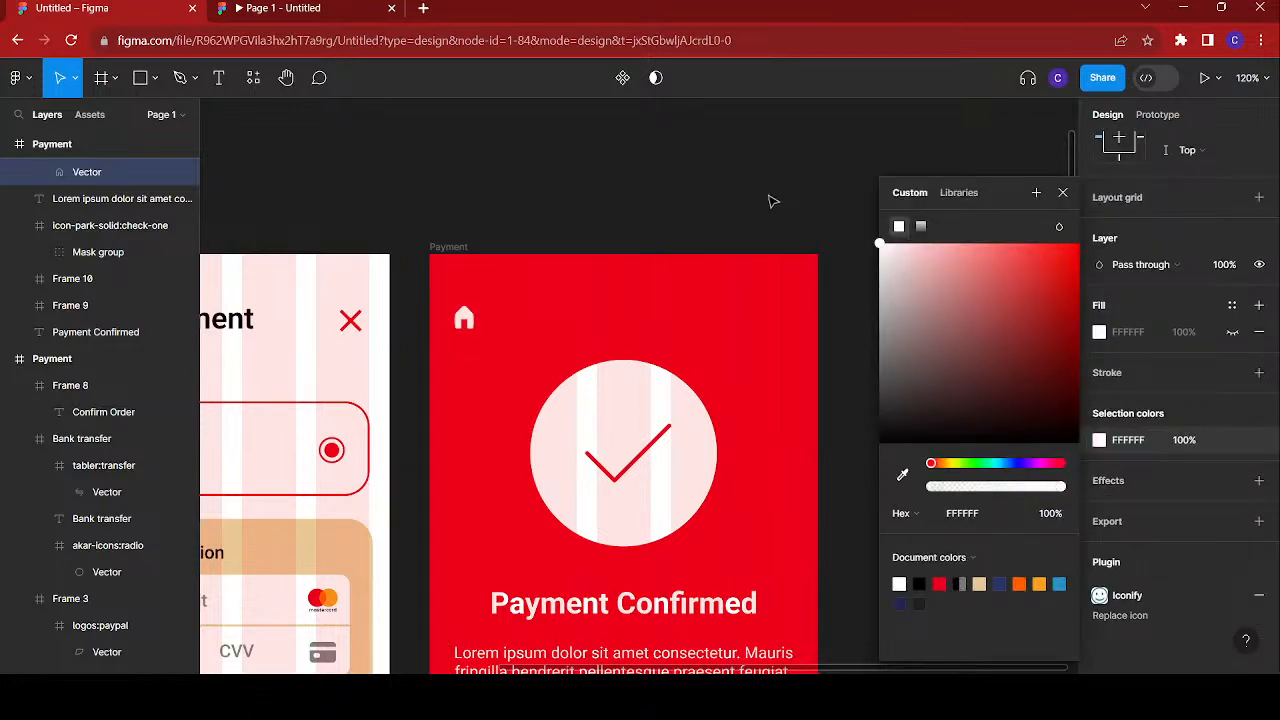
pyautogui.click(1060, 193)
# - Shorten the red Payment Confirmed frame from its lower edge to a height of about 805, keeping the 390 width
pyautogui.scroll(-5, 563, 400)
pyautogui.scroll(1, 563, 400)
pyautogui.scroll(-3, 560, 403)
pyautogui.scroll(-3, 560, 403)
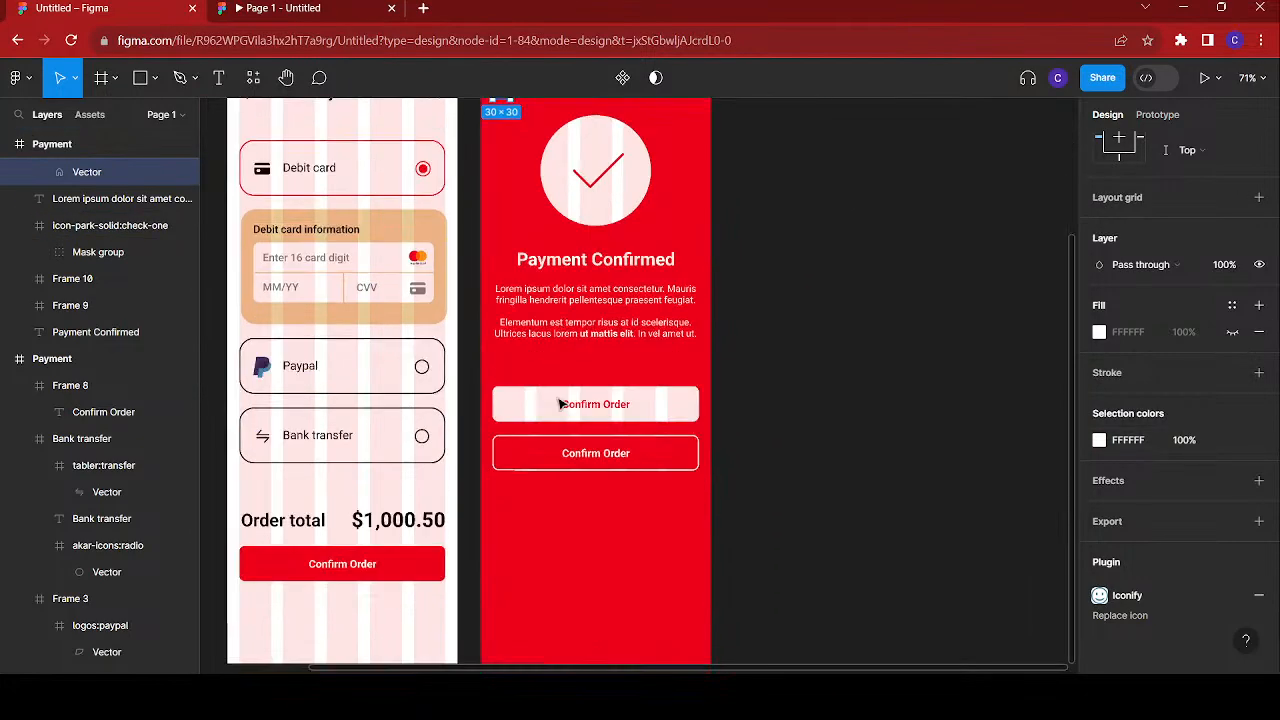
pyautogui.scroll(4, 560, 410)
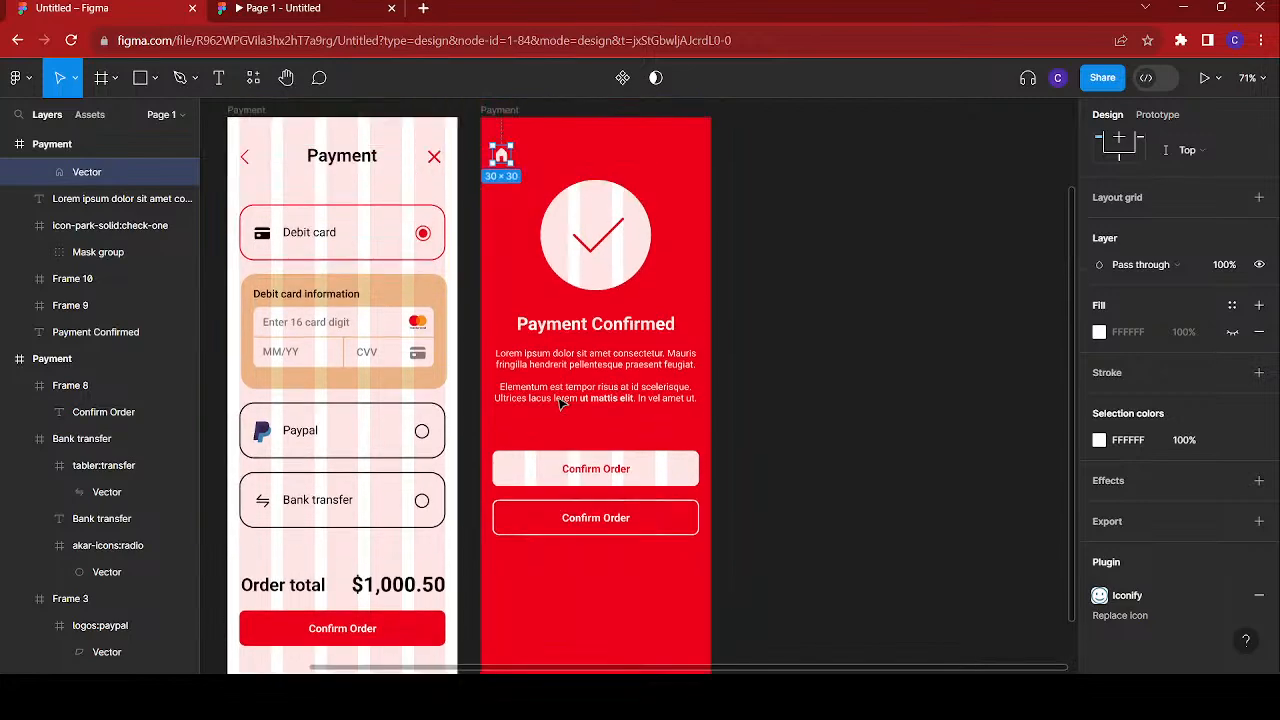
pyautogui.click(510, 202)
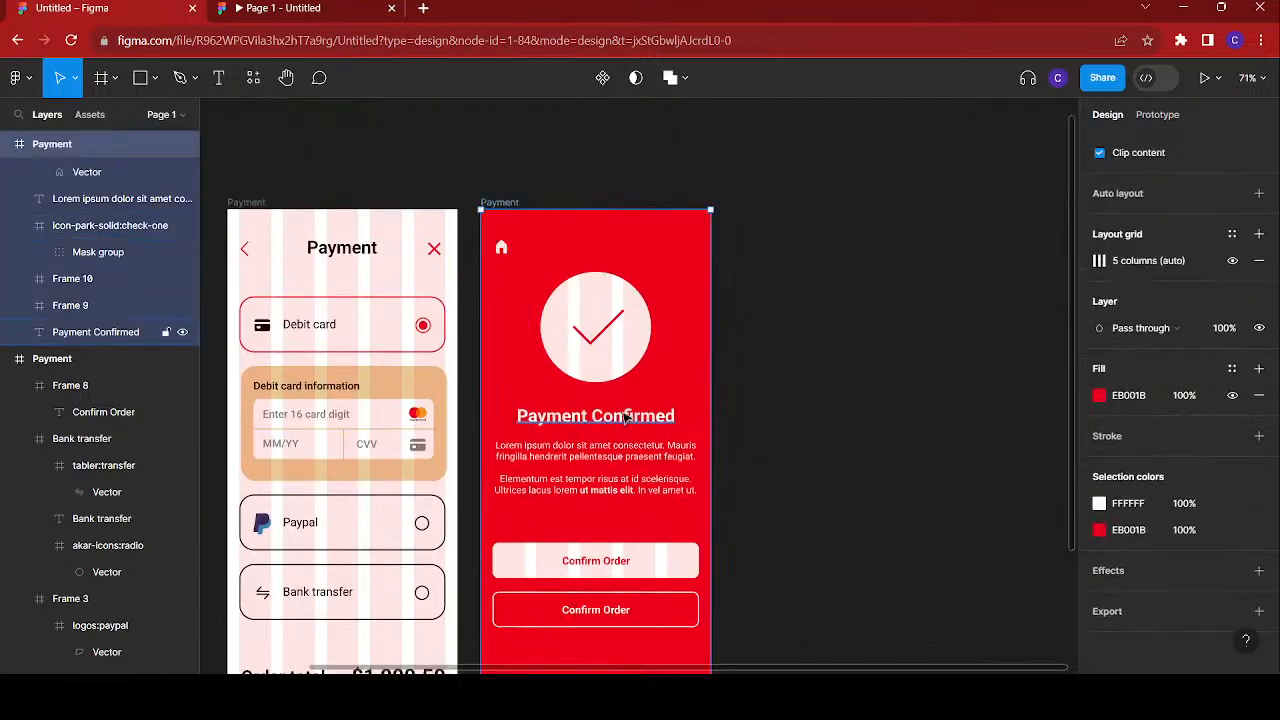
pyautogui.scroll(-3, 629, 559)
pyautogui.scroll(-4, 629, 559)
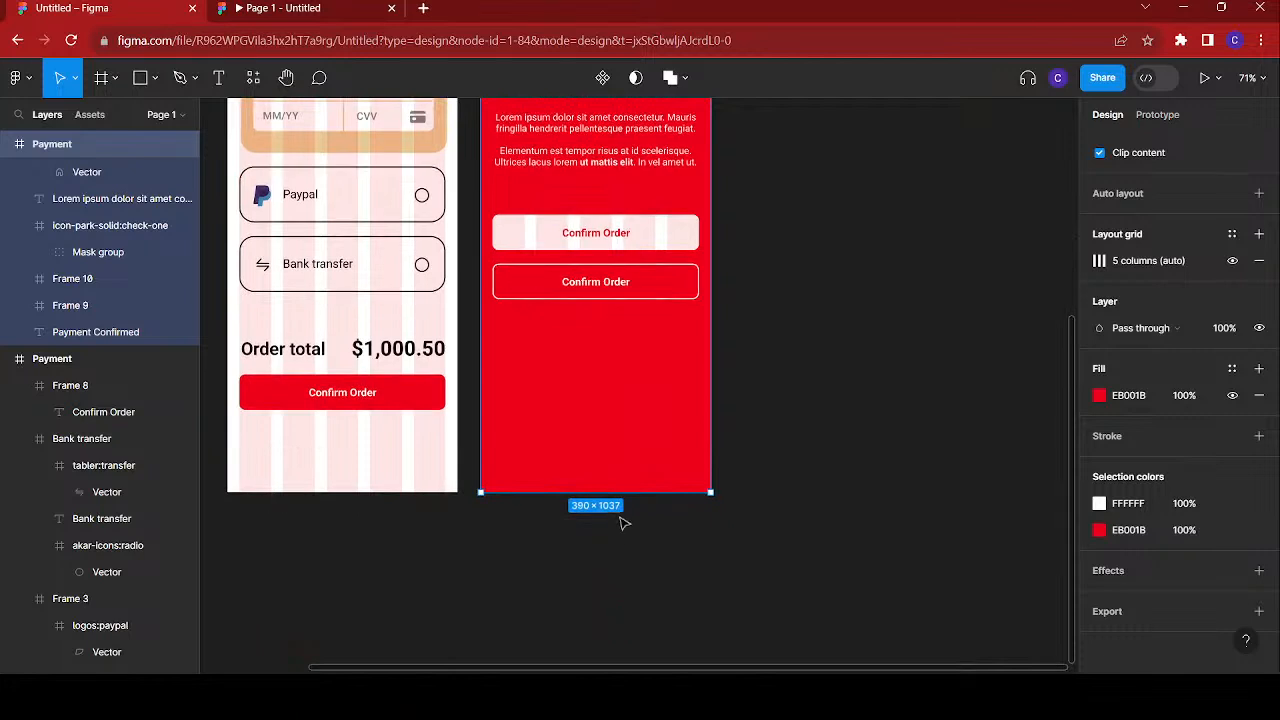
pyautogui.moveTo(617, 492); pyautogui.dragTo(600, 356)
pyautogui.scroll(8, 605, 362)
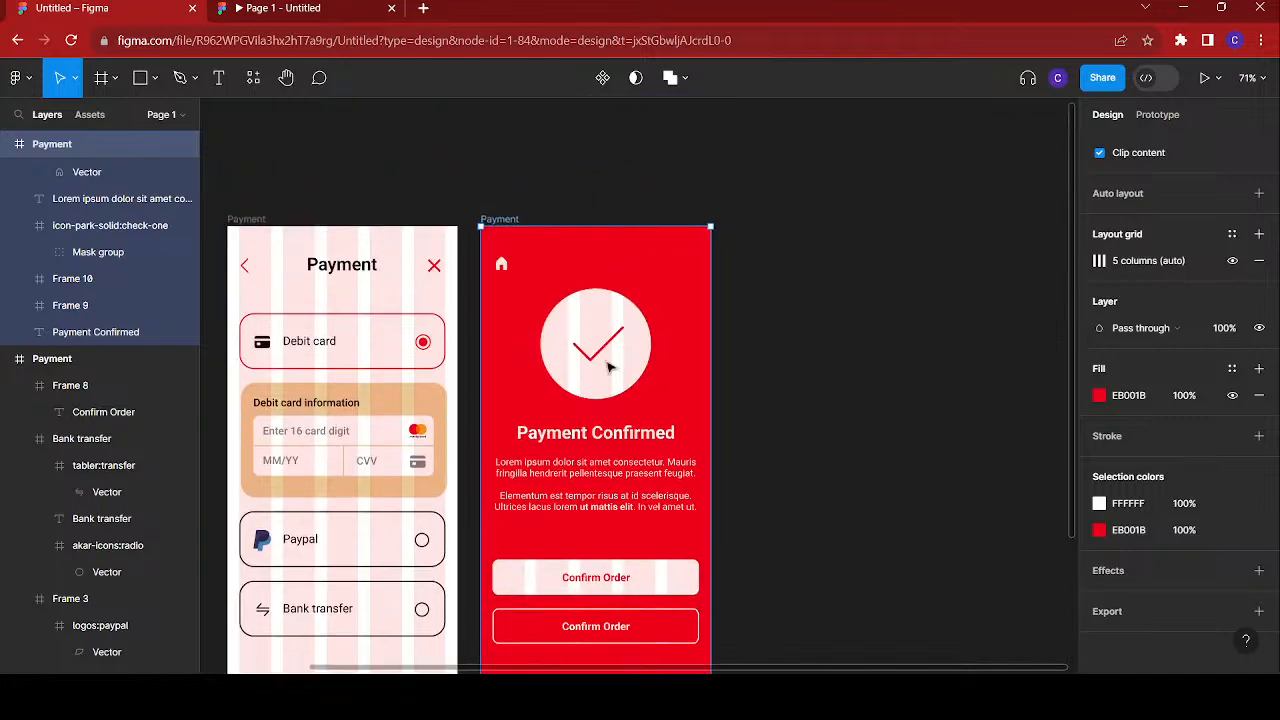
pyautogui.scroll(-3, 630, 460)
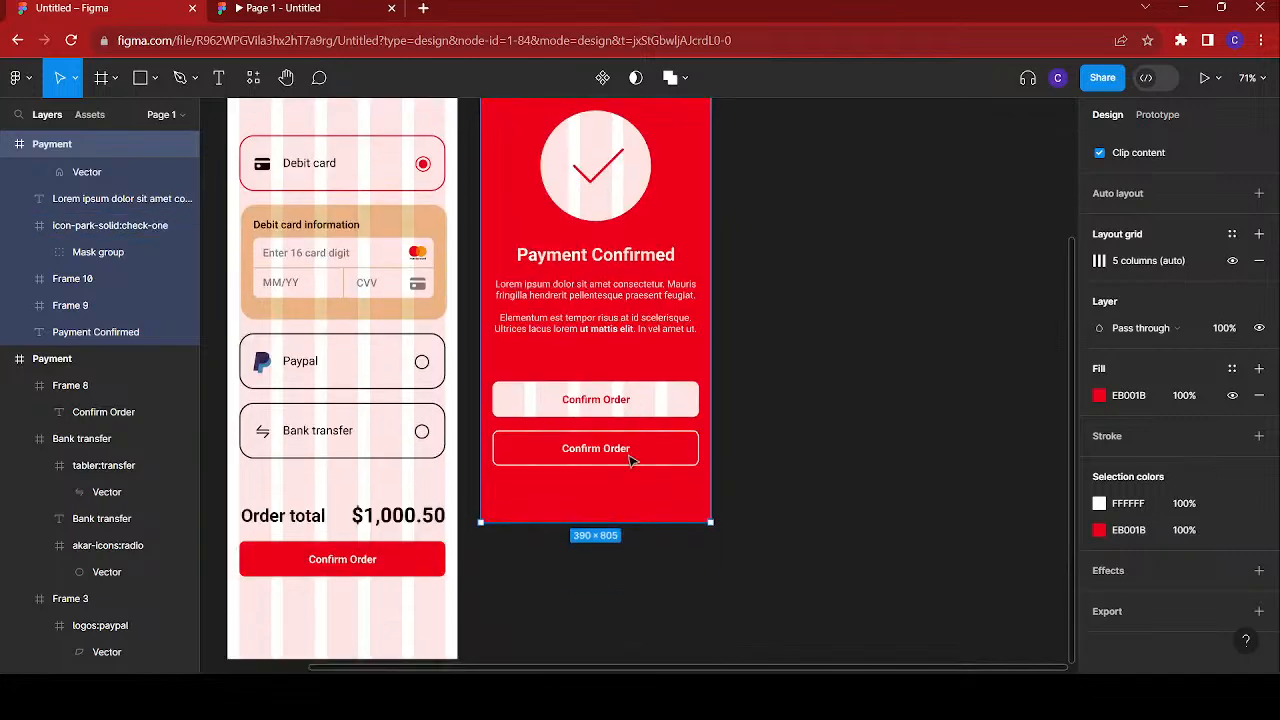
pyautogui.scroll(2, 630, 460)
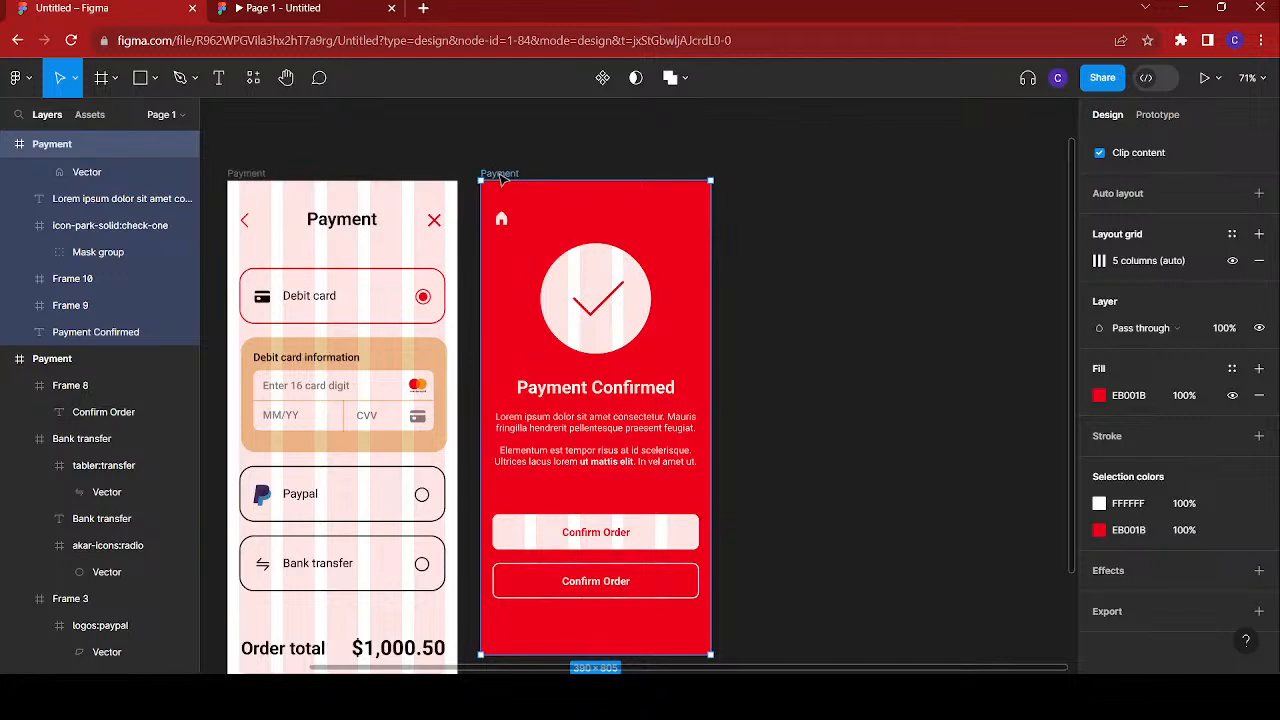
# - Round the corners of the red Payment frame and the white Payment frame to a radius of 30
pyautogui.scroll(3, 1184, 188)
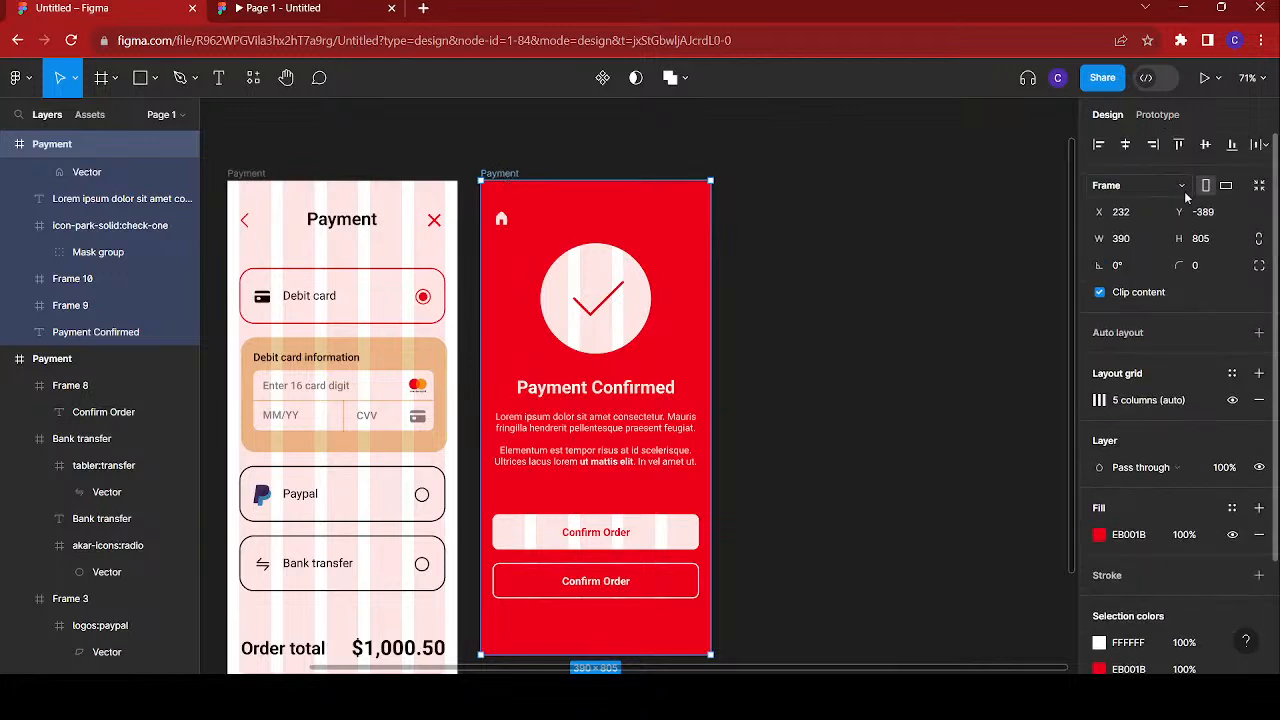
pyautogui.click(1210, 270)
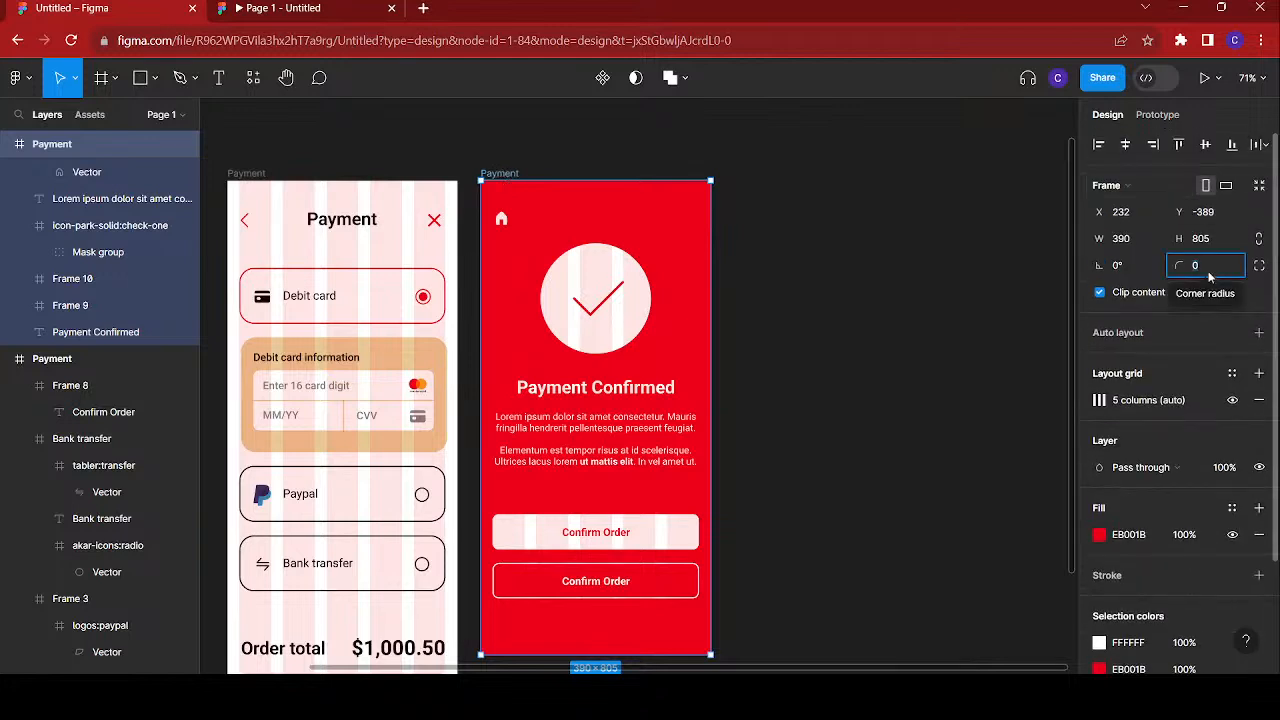
pyautogui.write('30')
pyautogui.press('Return')
pyautogui.click(262, 176)
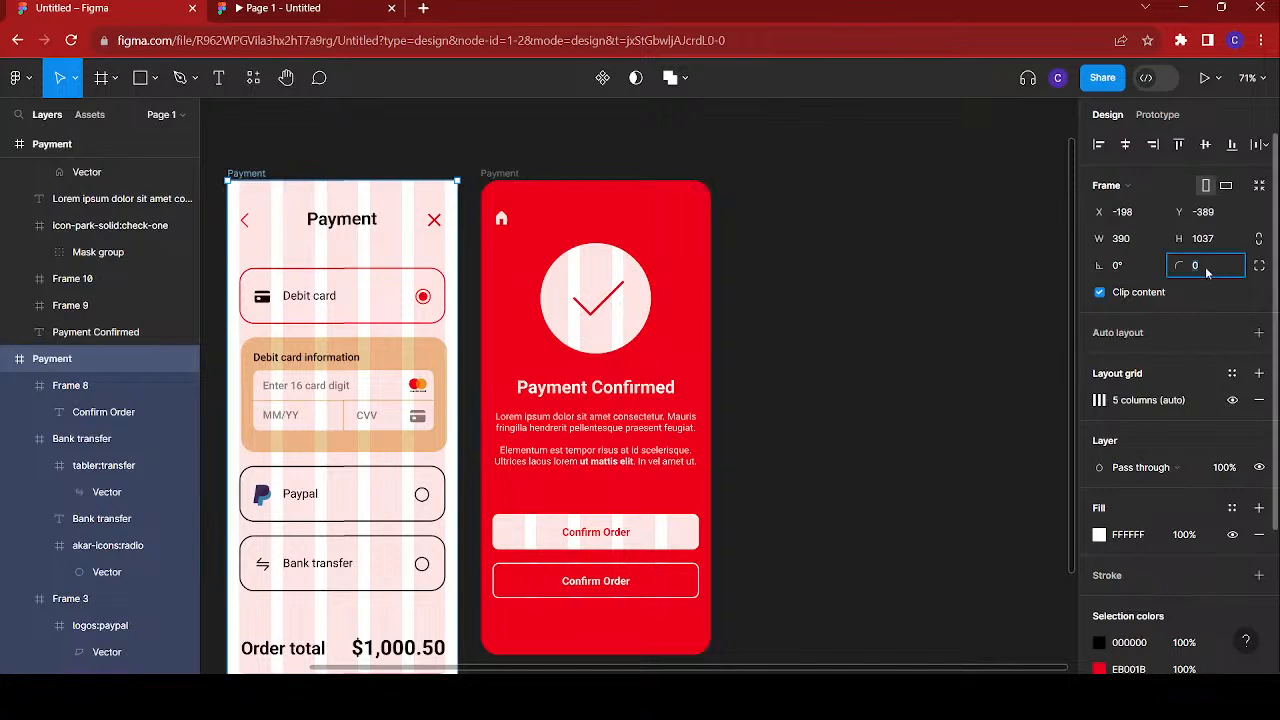
pyautogui.write('30')
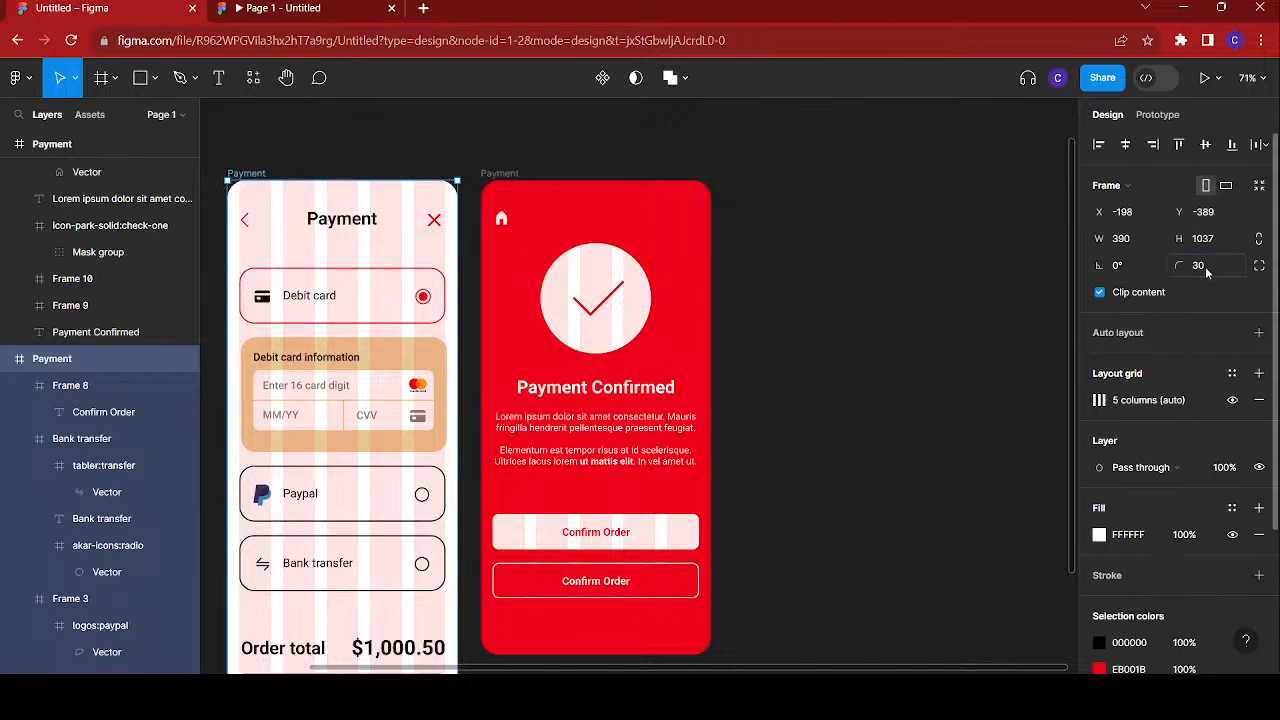
pyautogui.click(856, 277)
# - Move the title, placeholder text and both buttons on the red screen down together by about 33 px
pyautogui.scroll(-1, 856, 277)
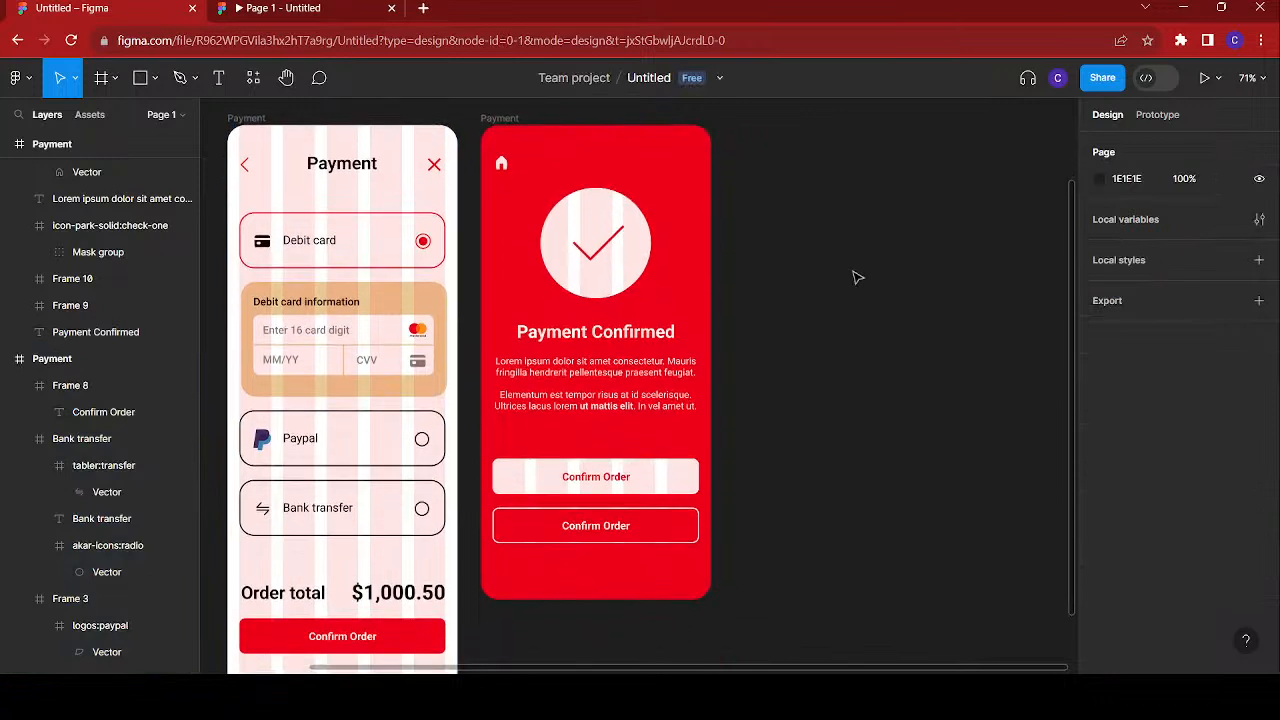
pyautogui.click(640, 514)
pyautogui.keyDown('shift'); pyautogui.click(643, 489); pyautogui.keyUp('shift')
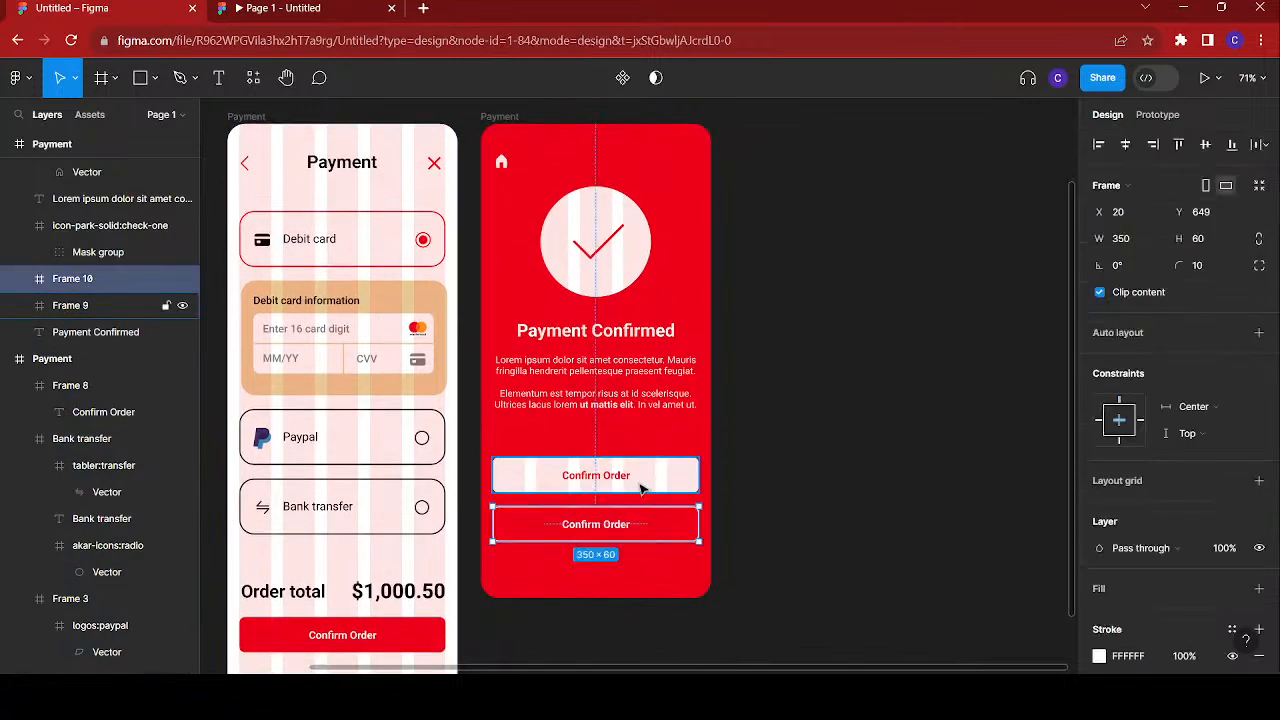
pyautogui.keyDown('shift'); pyautogui.click(638, 405); pyautogui.keyUp('shift')
pyautogui.keyDown('shift'); pyautogui.click(622, 338); pyautogui.keyUp('shift')
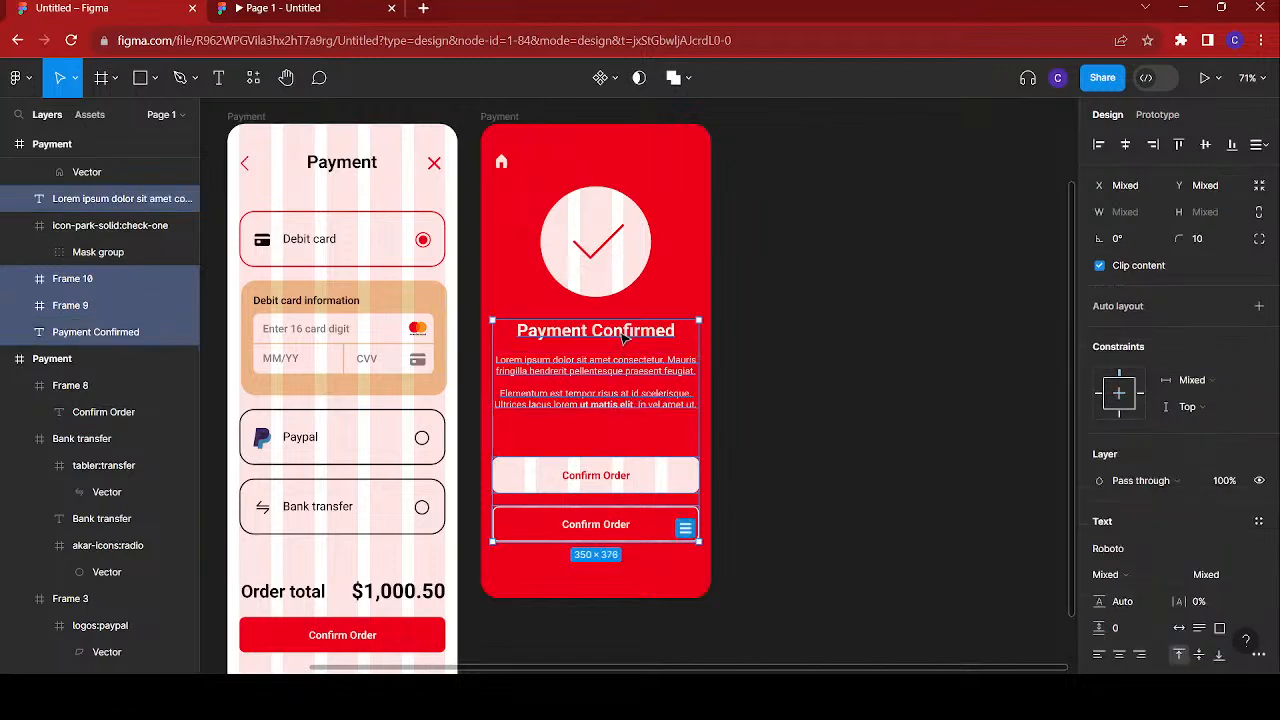
pyautogui.press('Down')
pyautogui.press('Down')
pyautogui.press('Down')
pyautogui.press('Down')
pyautogui.press('Down')
pyautogui.press('Down')
pyautogui.press('Down')
pyautogui.press('Down')
pyautogui.press('Down')
pyautogui.press('Down')
pyautogui.press('Down')
pyautogui.press('Down')
pyautogui.press('Down')
pyautogui.press('Down')
pyautogui.press('Down')
pyautogui.press('Down')
pyautogui.press('Down')
pyautogui.press('Down')
pyautogui.press('Down')
pyautogui.press('Down')
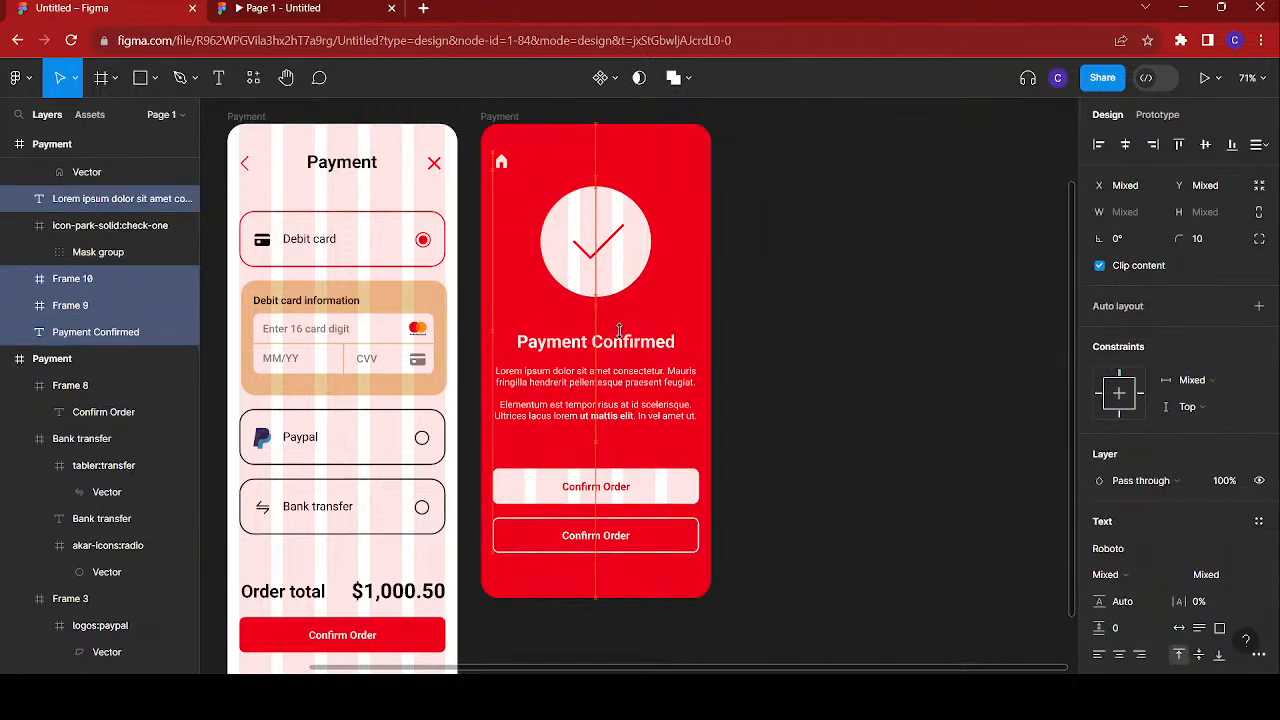
pyautogui.press('Down')
pyautogui.press('Down')
pyautogui.press('Down')
pyautogui.press('Down')
pyautogui.press('Down')
pyautogui.press('Down')
pyautogui.press('Down')
pyautogui.press('Down')
pyautogui.press('Down')
pyautogui.press('Down')
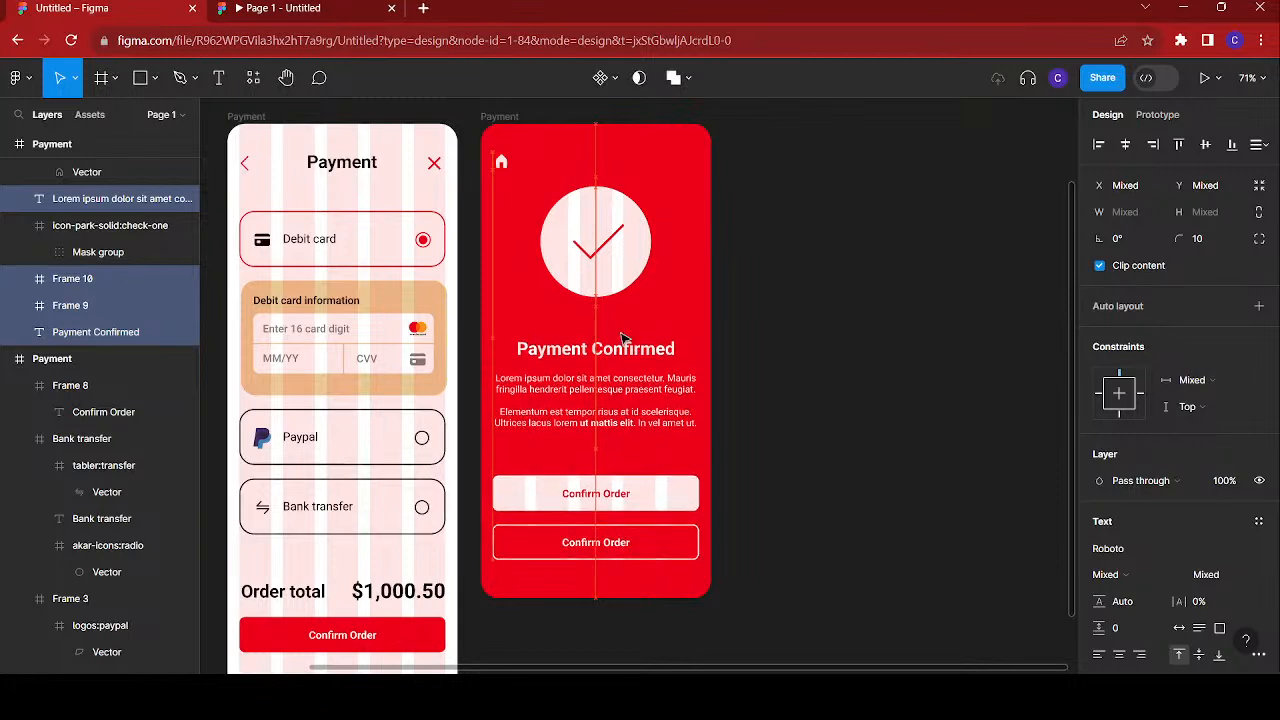
pyautogui.press('Down')
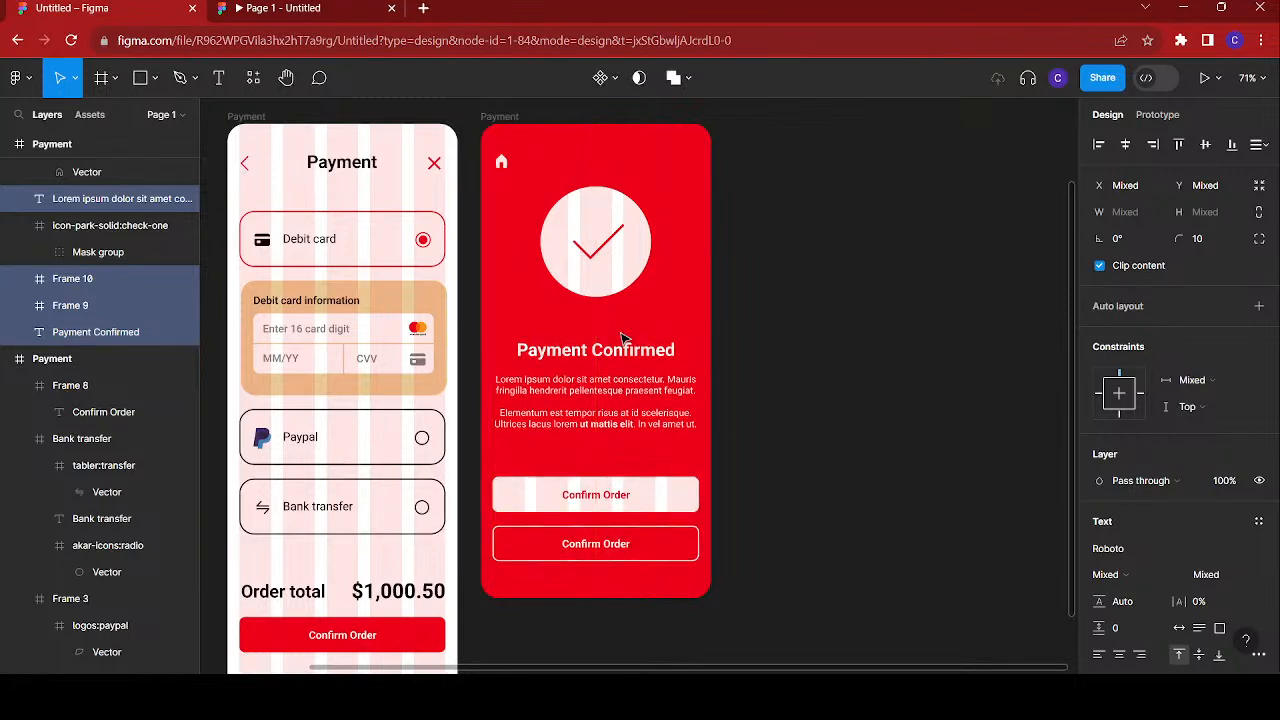
# - Nudge the check icon on the red screen down to Y 121
pyautogui.click(614, 258)
pyautogui.press('Down')
pyautogui.press('Down')
pyautogui.press('Down')
pyautogui.press('Down')
pyautogui.press('Down')
pyautogui.press('Down')
pyautogui.press('Down')
pyautogui.press('Down')
pyautogui.press('Down')
pyautogui.press('Down')
pyautogui.press('Down')
pyautogui.press('Down')
pyautogui.press('Down')
pyautogui.press('Down')
pyautogui.press('Down')
pyautogui.press('Down')
pyautogui.press('Down')
pyautogui.press('Down')
pyautogui.press('Down')
pyautogui.press('Down')
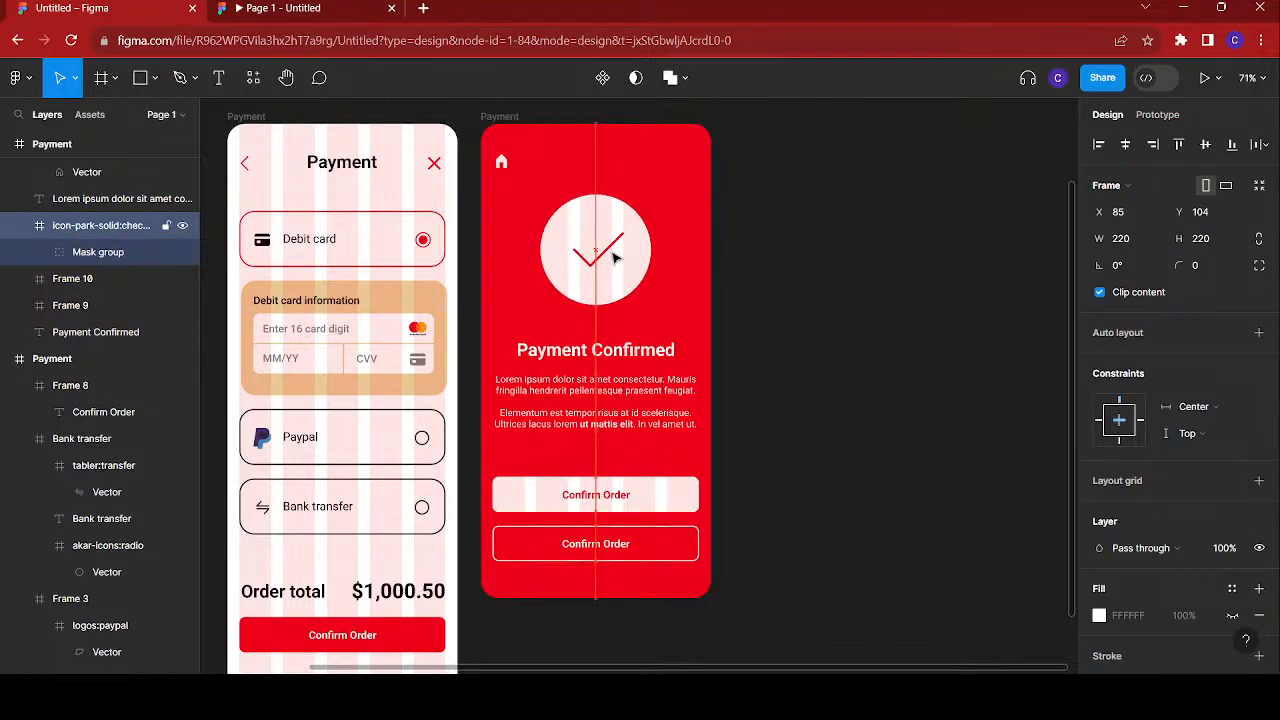
pyautogui.press('Down')
pyautogui.press('Down')
pyautogui.press('Down')
pyautogui.press('Down')
pyautogui.press('Down')
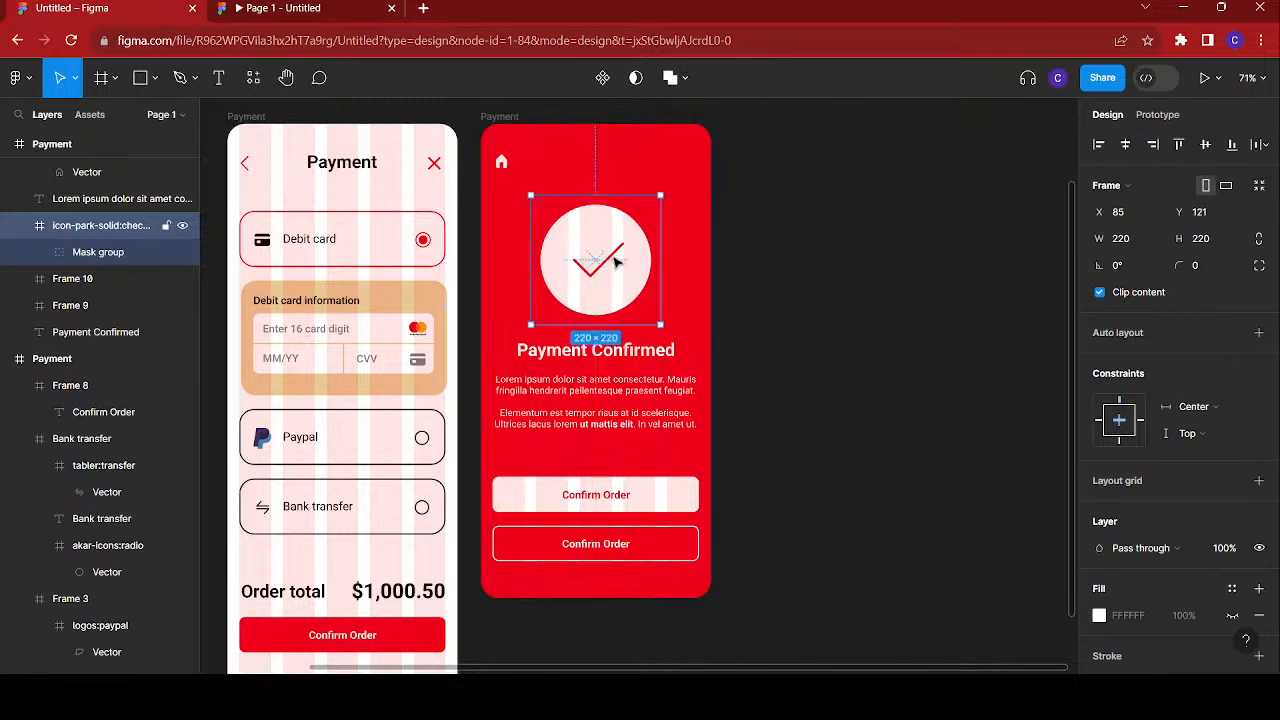
pyautogui.click(903, 287)
# - Shorten the white Payment frame from its lower edge to a height of 948, keeping the 390 width
pyautogui.scroll(-3, 900, 285)
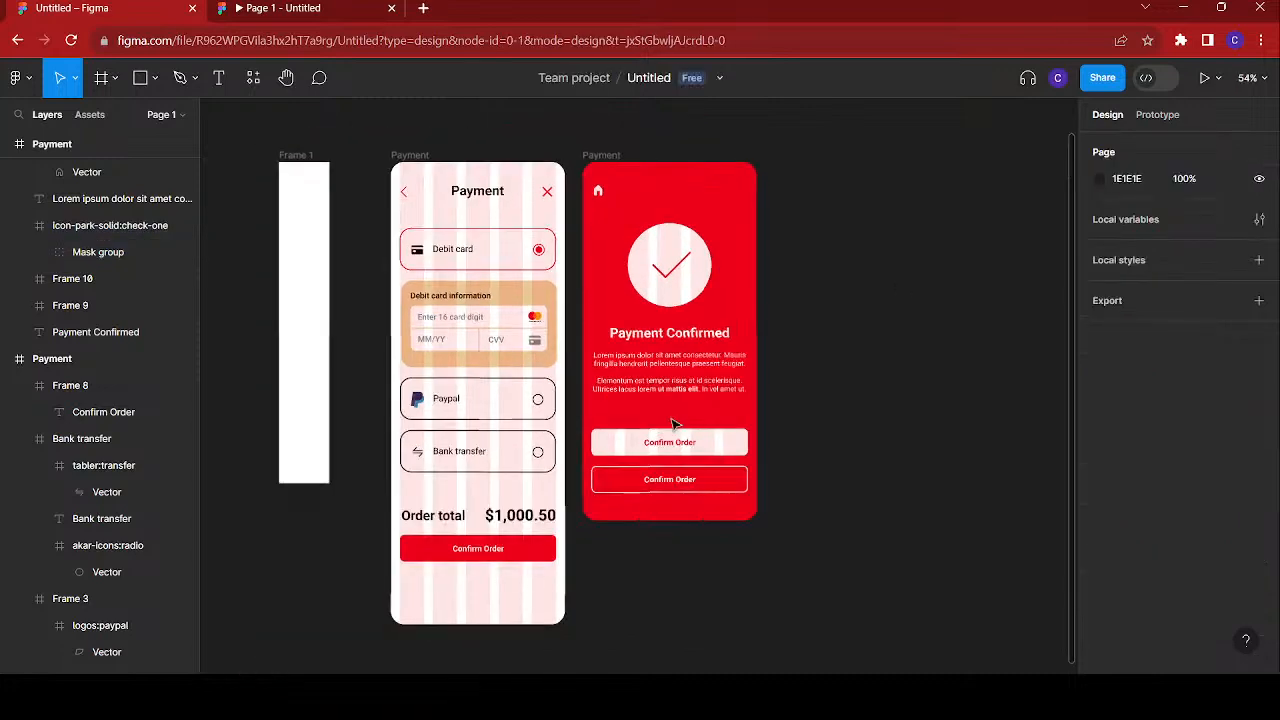
pyautogui.hscroll(-2, 673, 424)
pyautogui.click(481, 156)
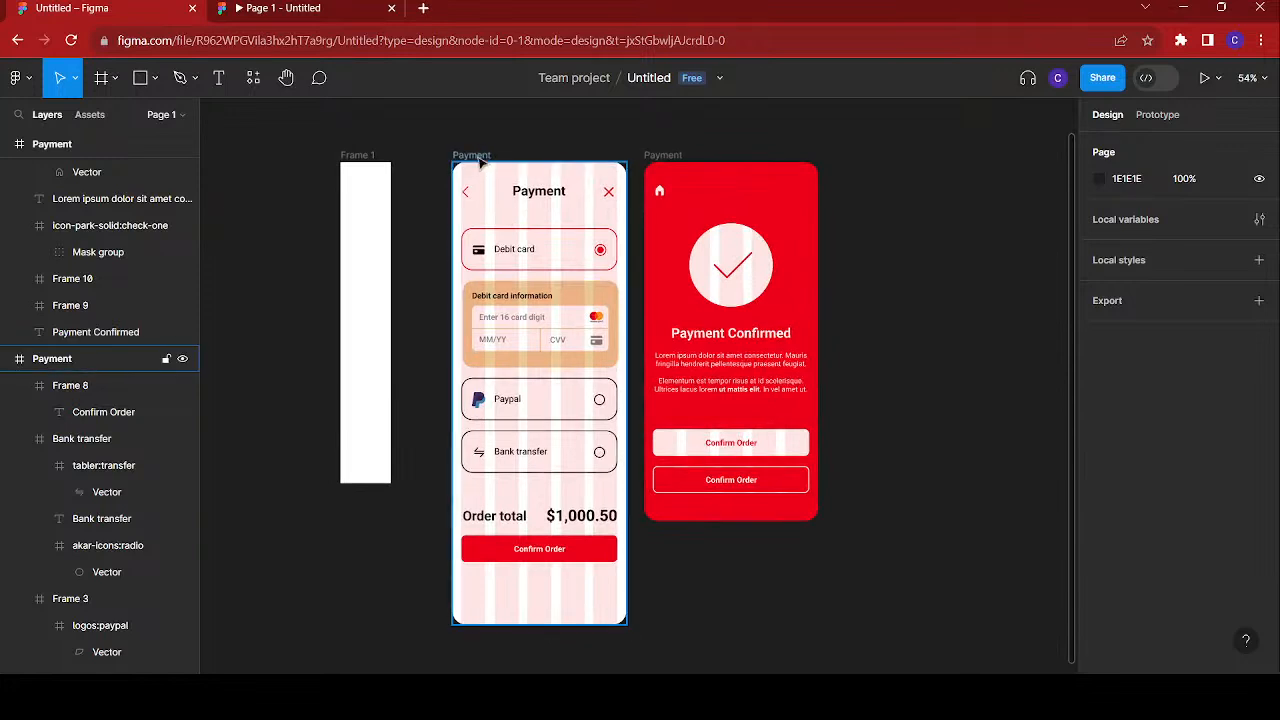
pyautogui.click(480, 168)
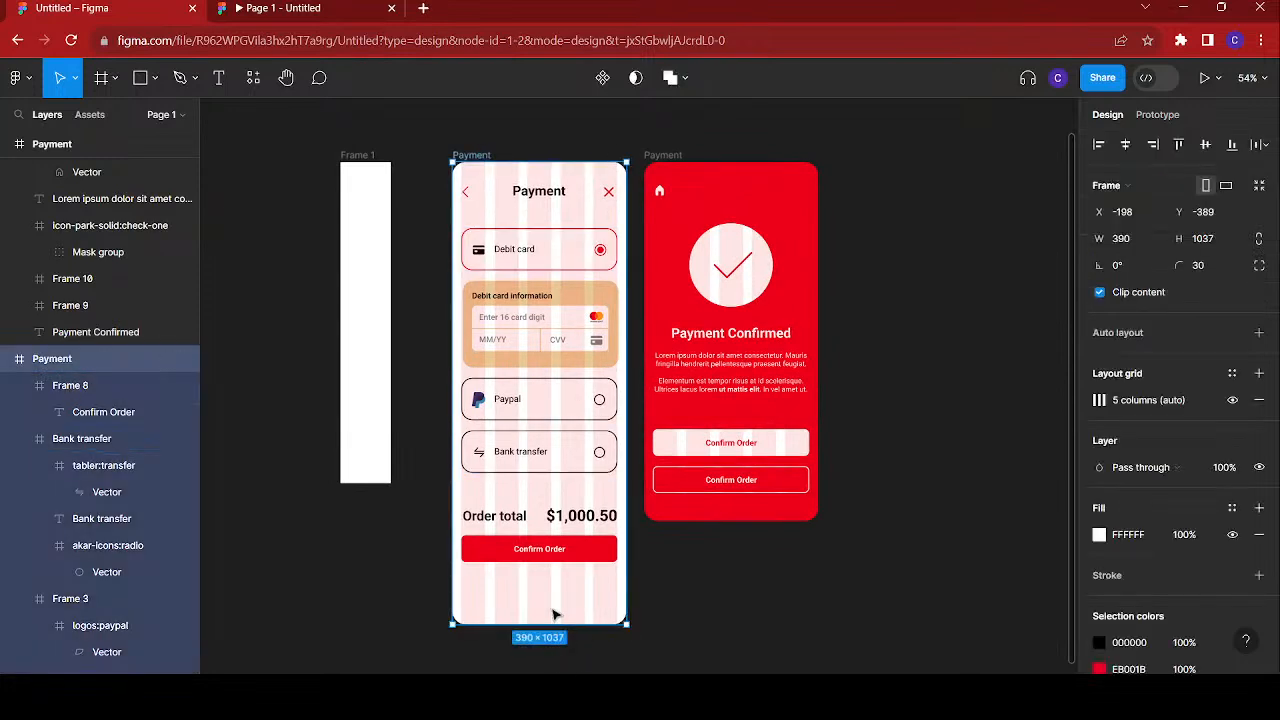
pyautogui.moveTo(550, 602); pyautogui.dragTo(550, 585)
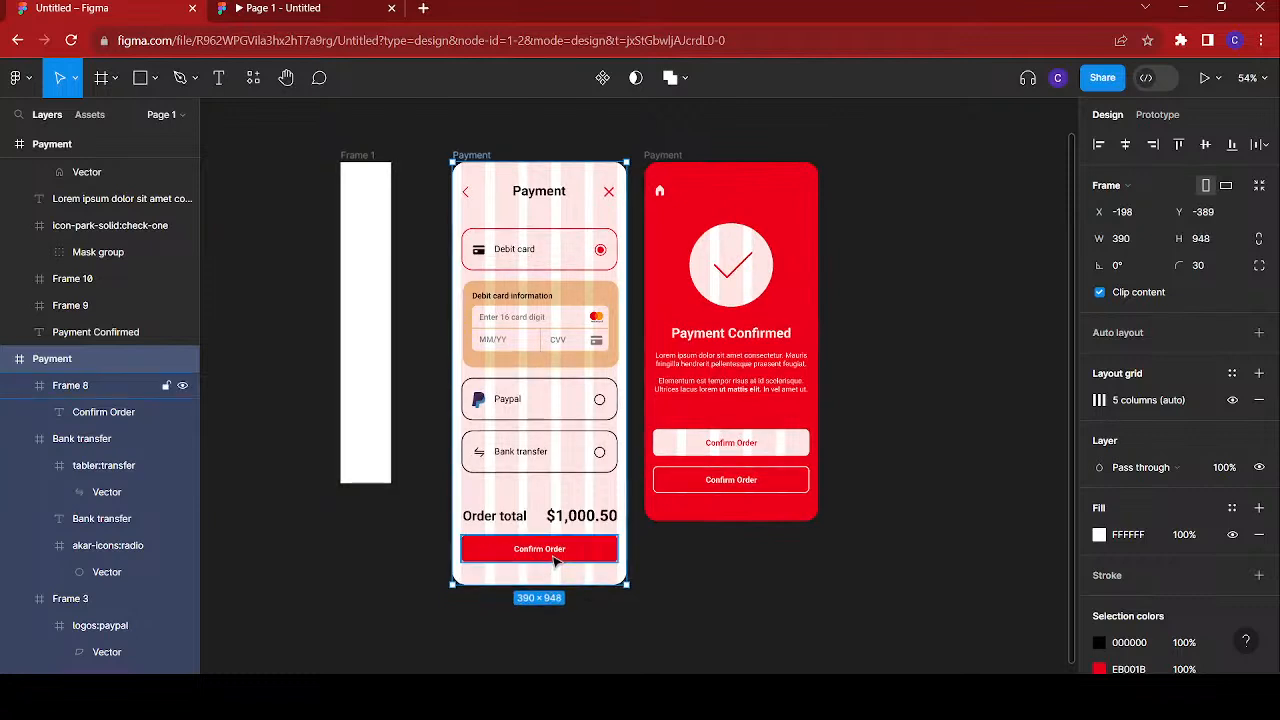
# - Delete the empty white Frame 1 and the red and beige colour swatches from the canvas
pyautogui.scroll(-3, 553, 562)
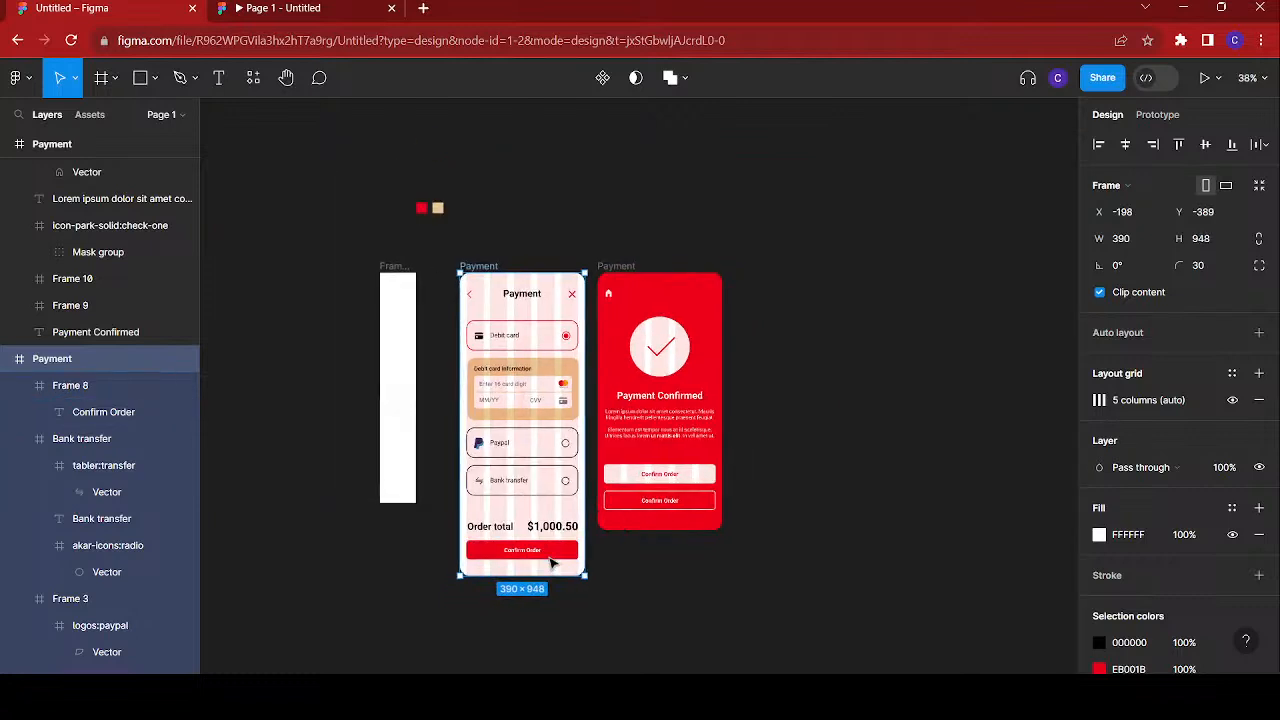
pyautogui.hscroll(2, 450, 420)
pyautogui.click(368, 268)
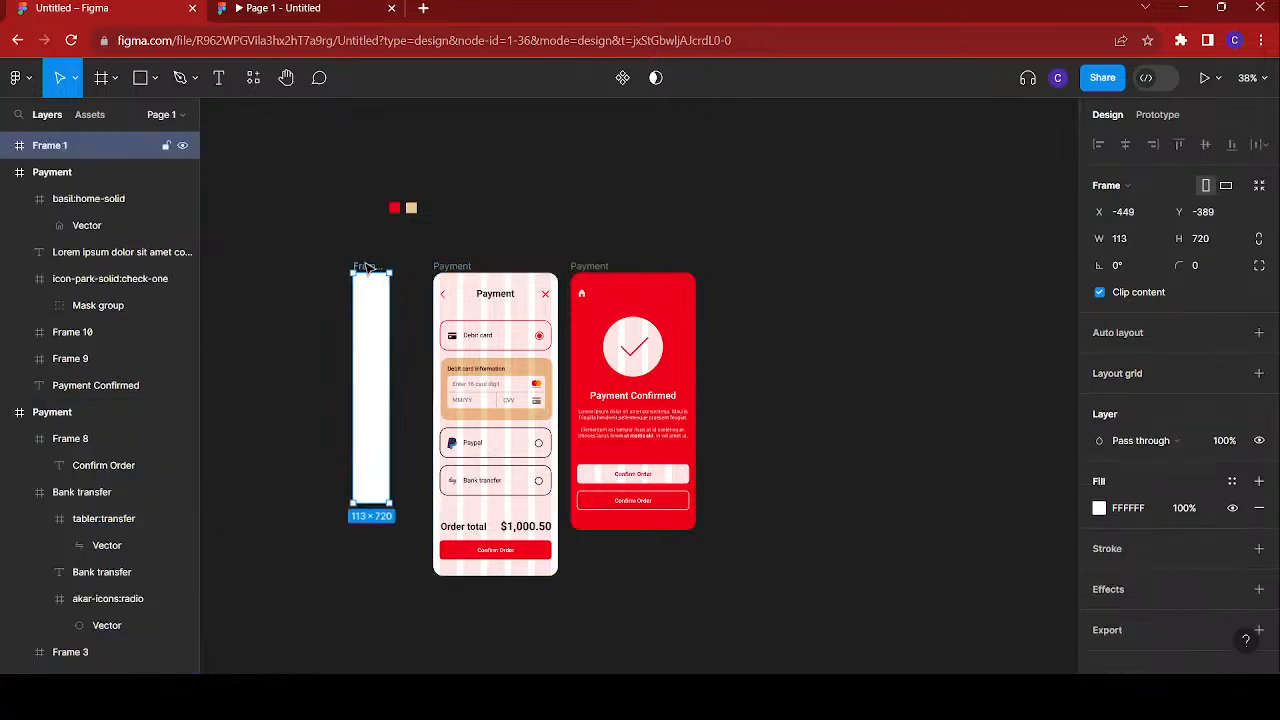
pyautogui.press('Delete')
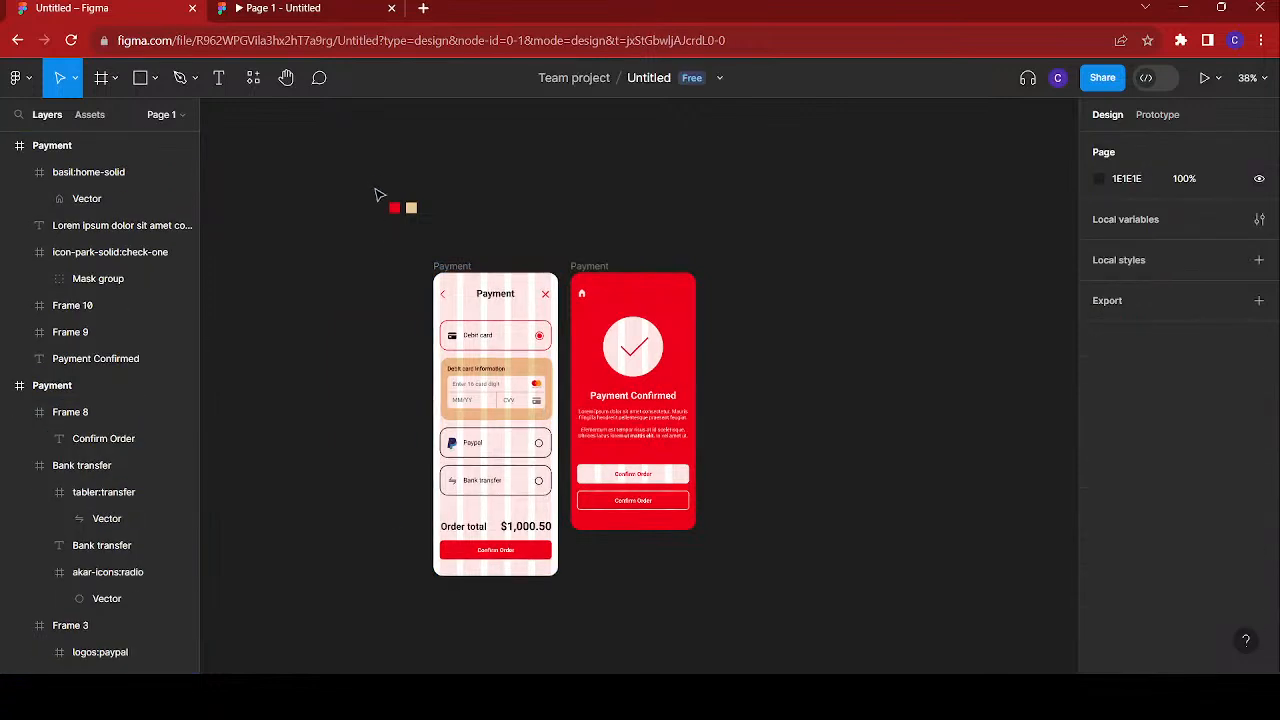
pyautogui.moveTo(374, 177); pyautogui.dragTo(456, 240)
pyautogui.press('Delete')
# - Rename the red frame as Payment Confirmation
pyautogui.scroll(3, 557, 360)
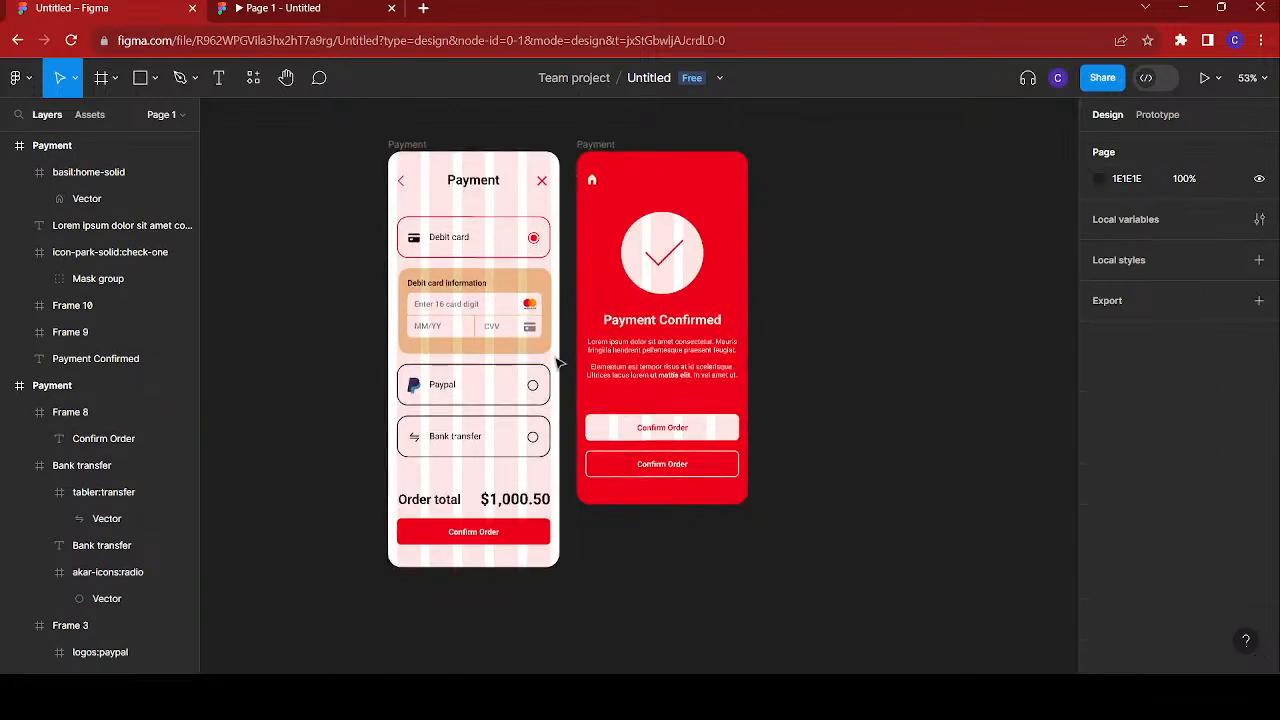
pyautogui.scroll(2, 557, 362)
pyautogui.scroll(2, 557, 362)
pyautogui.click(607, 227)
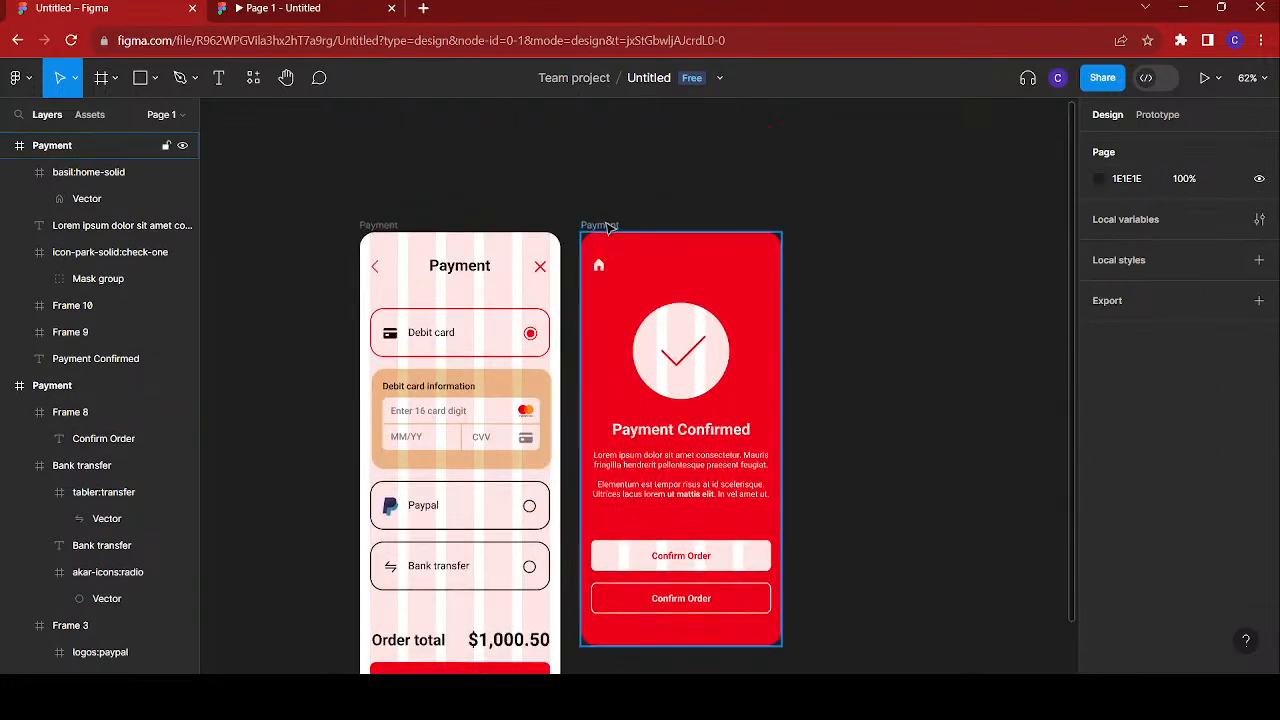
pyautogui.doubleClick(607, 226)
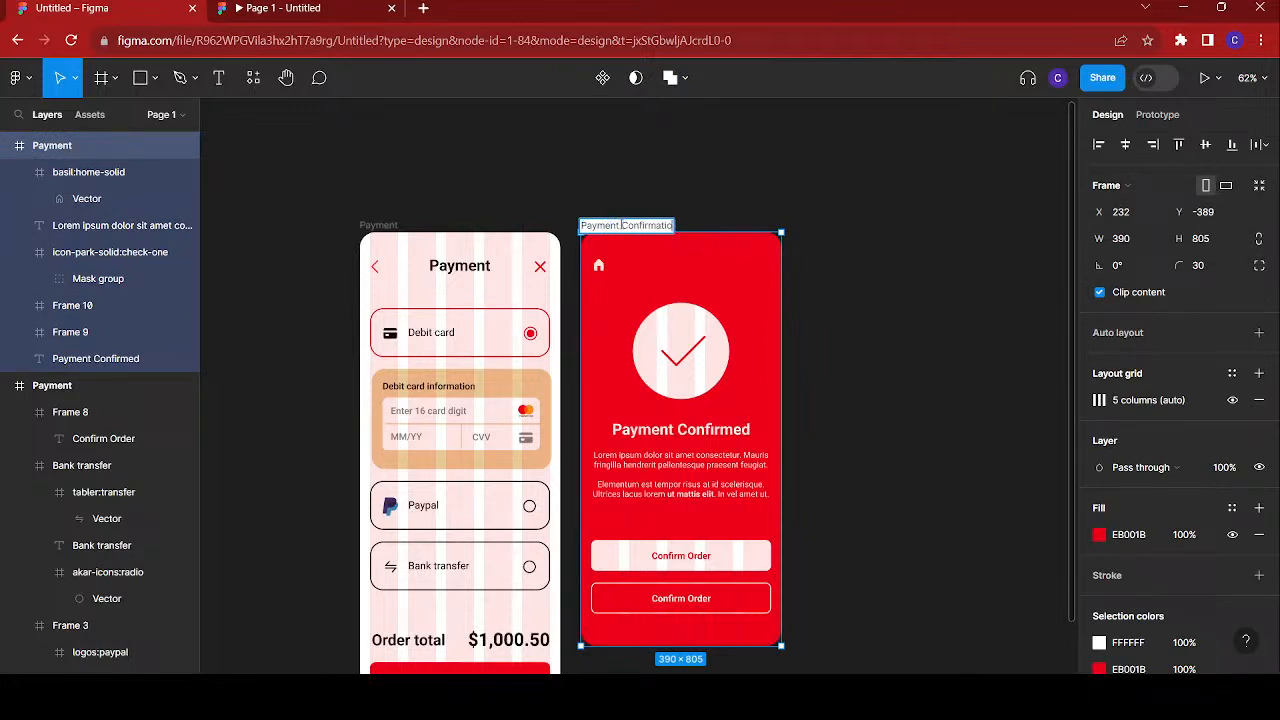
pyautogui.click(732, 190)
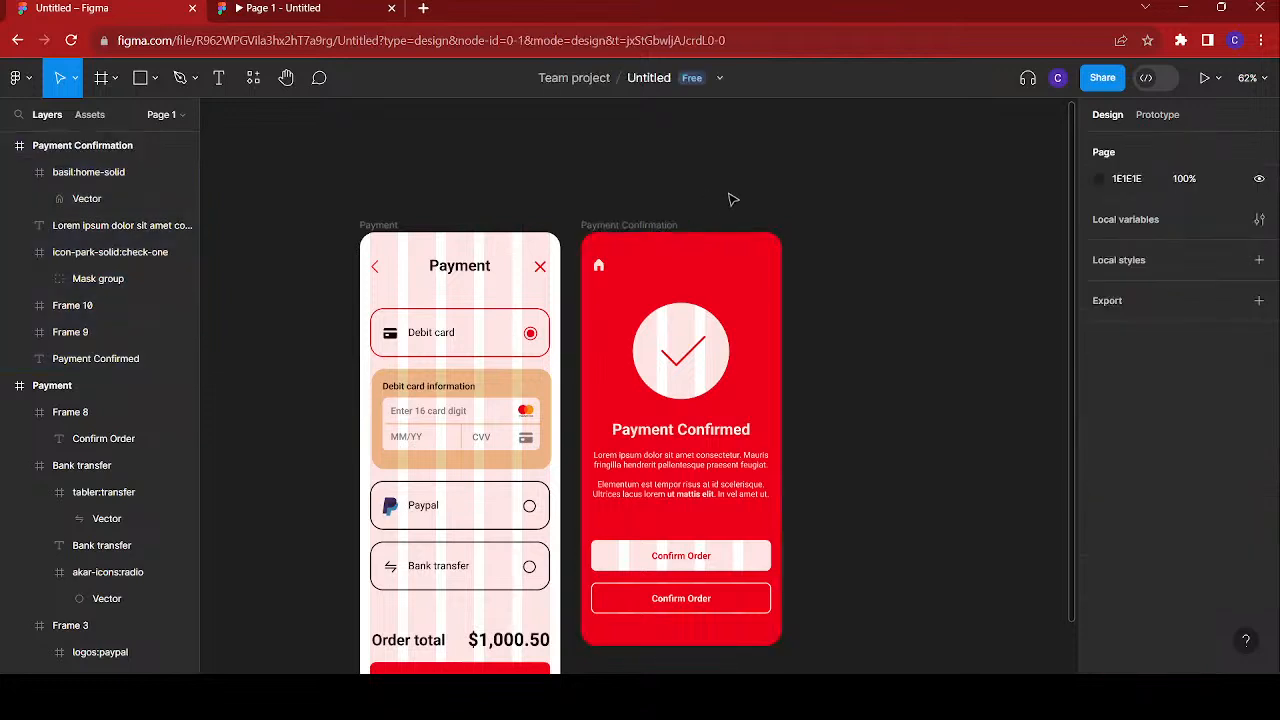
# - Preview the Payment screen in the running prototype down to its Confirm Order button, and return to the design file
pyautogui.scroll(-3, 732, 218)
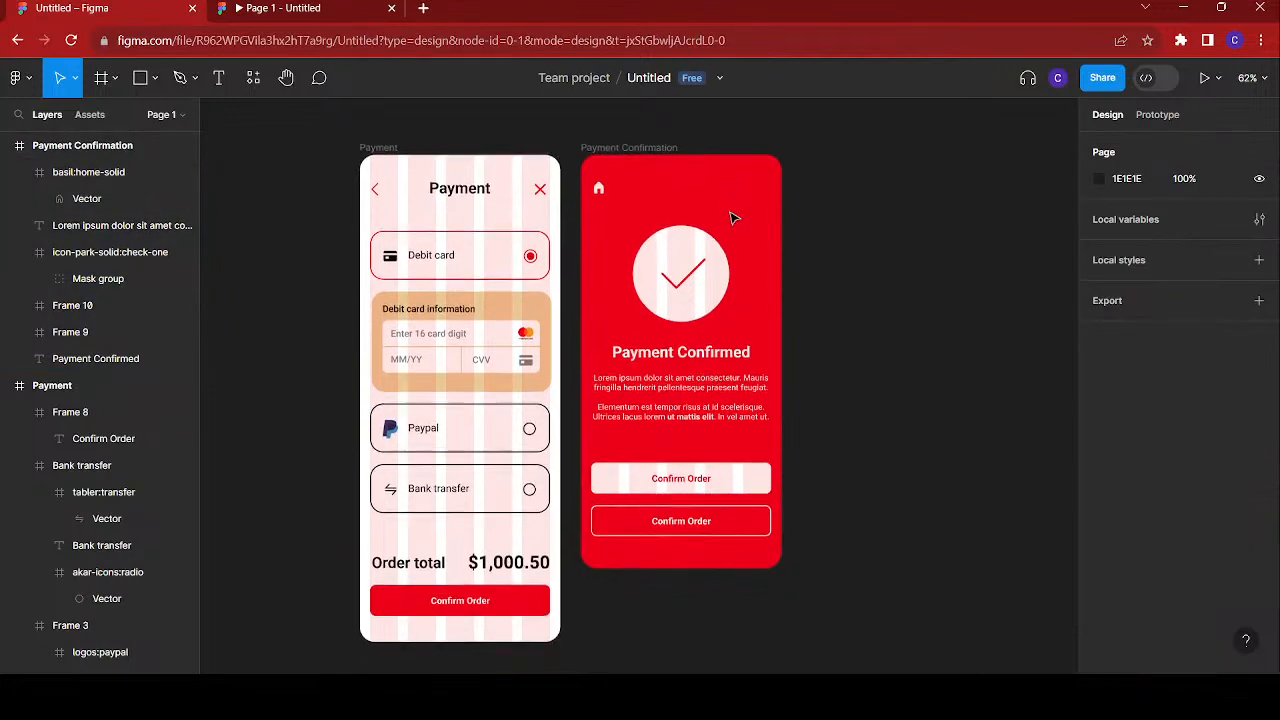
pyautogui.click(285, 8)
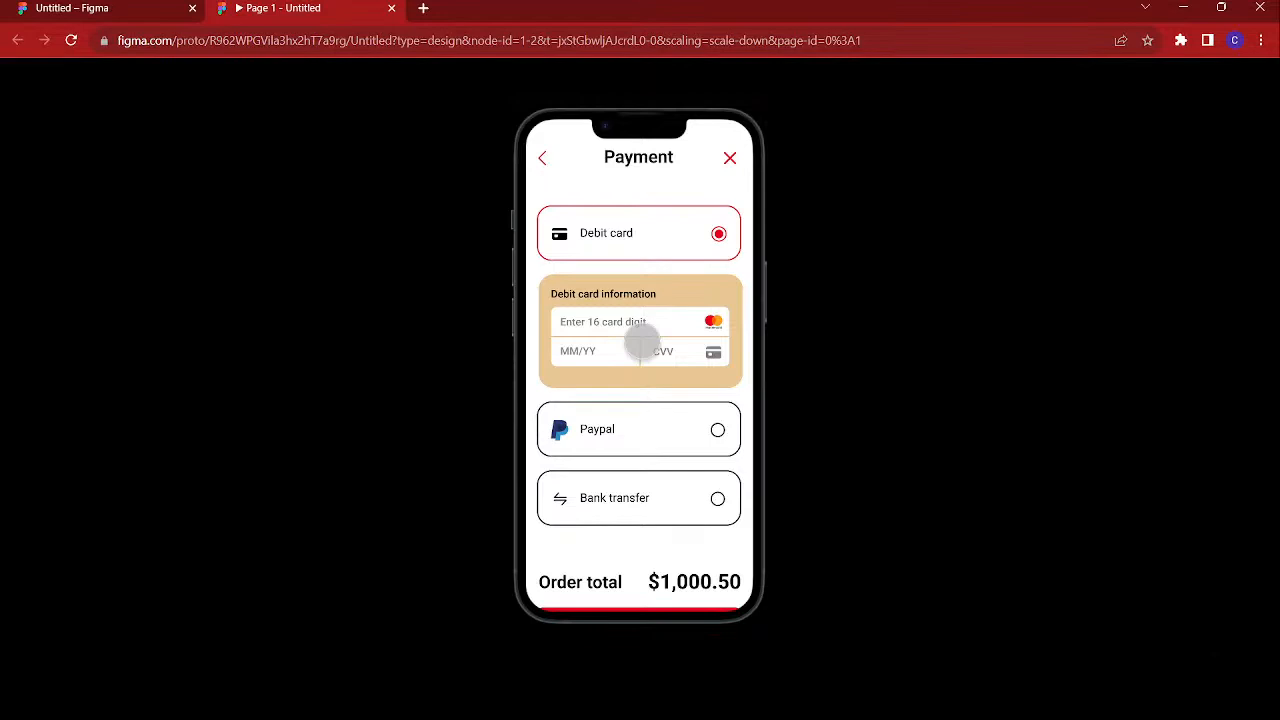
pyautogui.moveTo(640, 343); pyautogui.dragTo(640, 286)
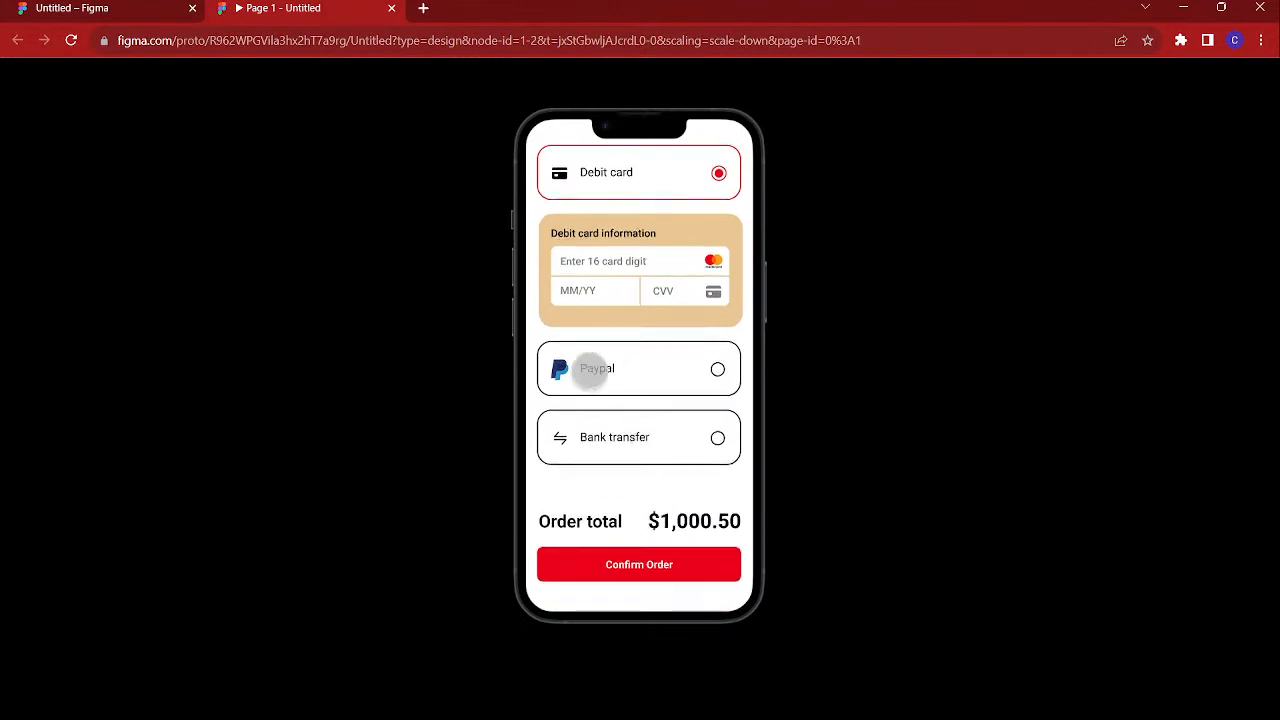
pyautogui.click(132, 7)
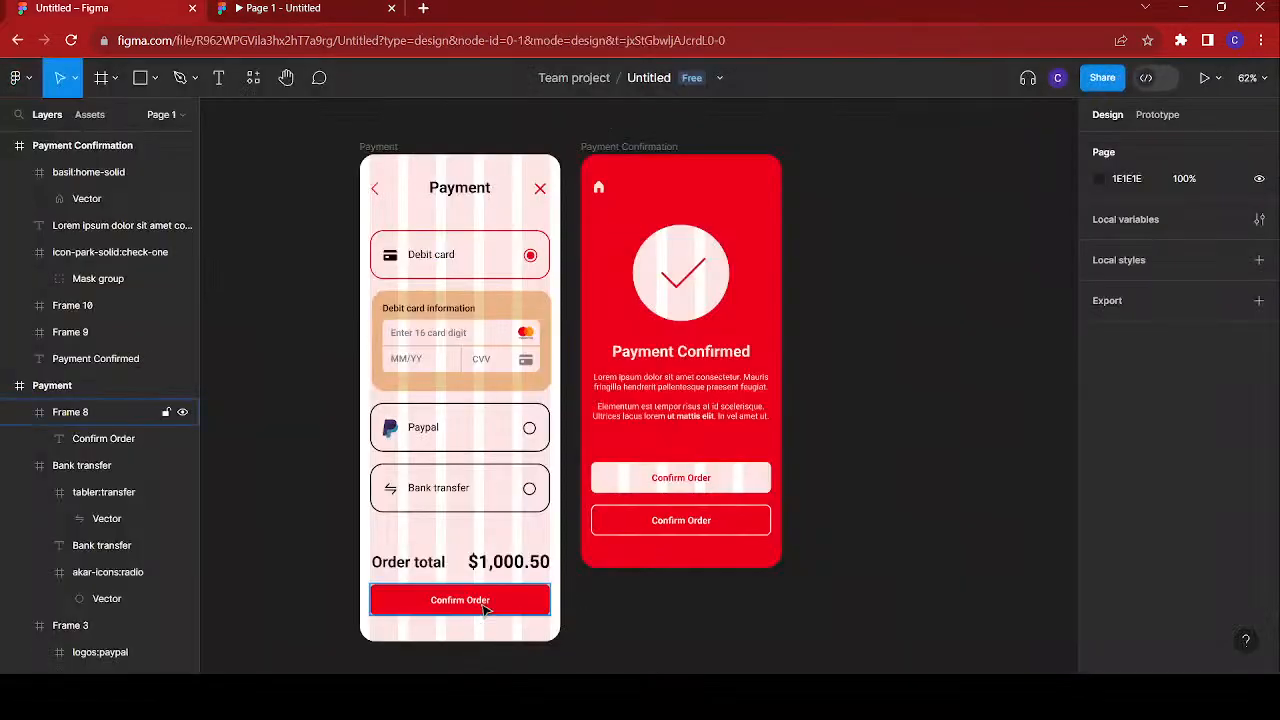
# - Connect the Payment screen's Confirm Order button to the Payment Confirmation frame with an On tap, Navigate to interaction
pyautogui.click(1157, 114)
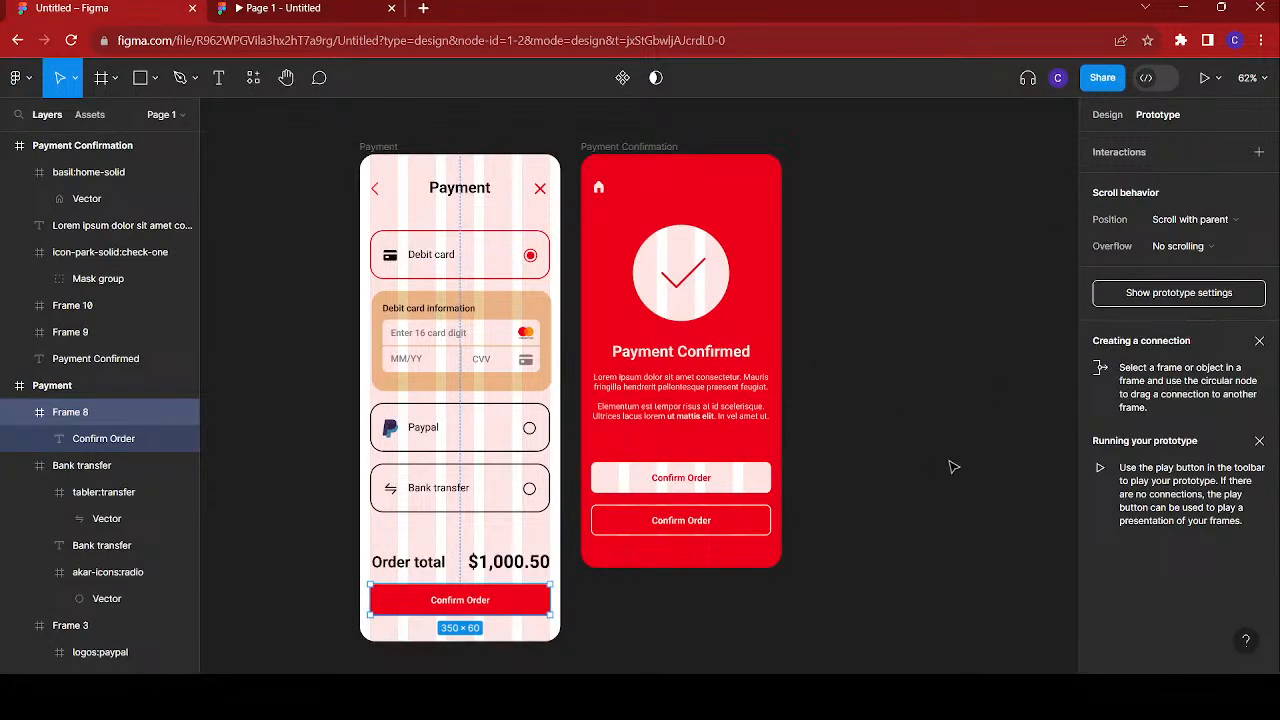
pyautogui.moveTo(546, 603)
pyautogui.moveTo(551, 599); pyautogui.dragTo(683, 490)
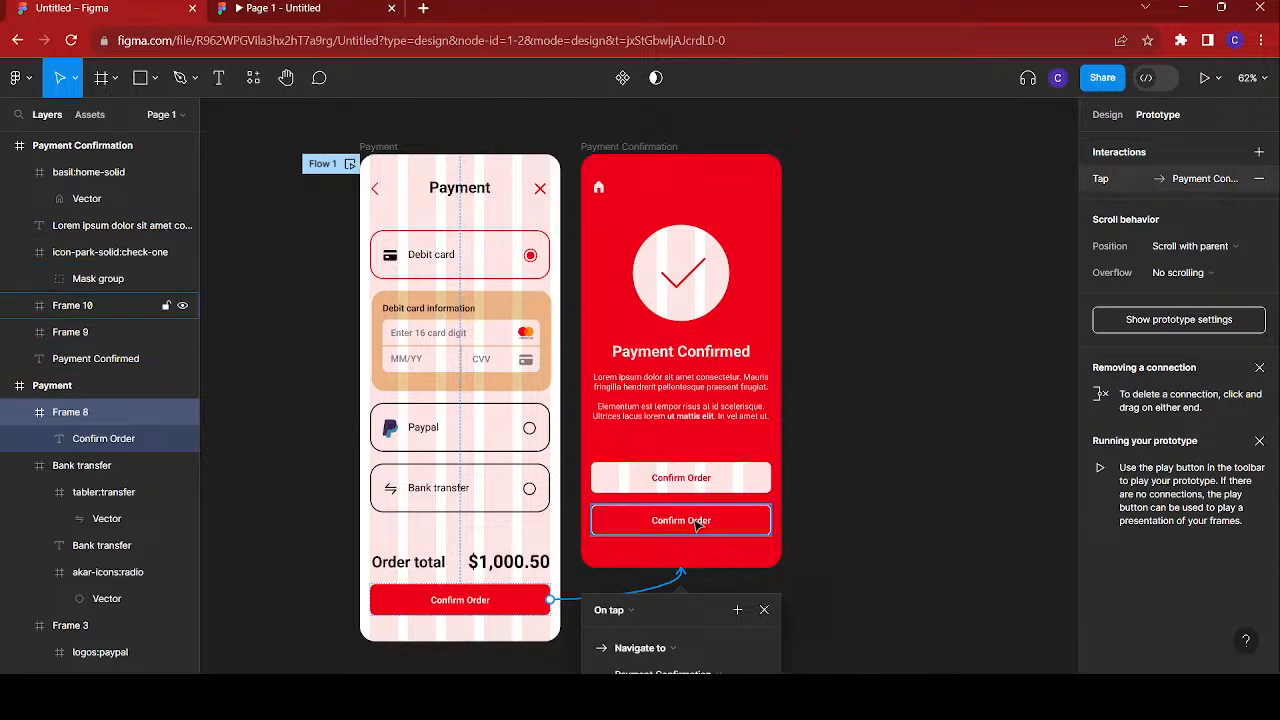
# - Change the white button's label on the red screen to Go Back to Shop and shift it left to X 108
pyautogui.click(682, 479)
pyautogui.click(681, 479)
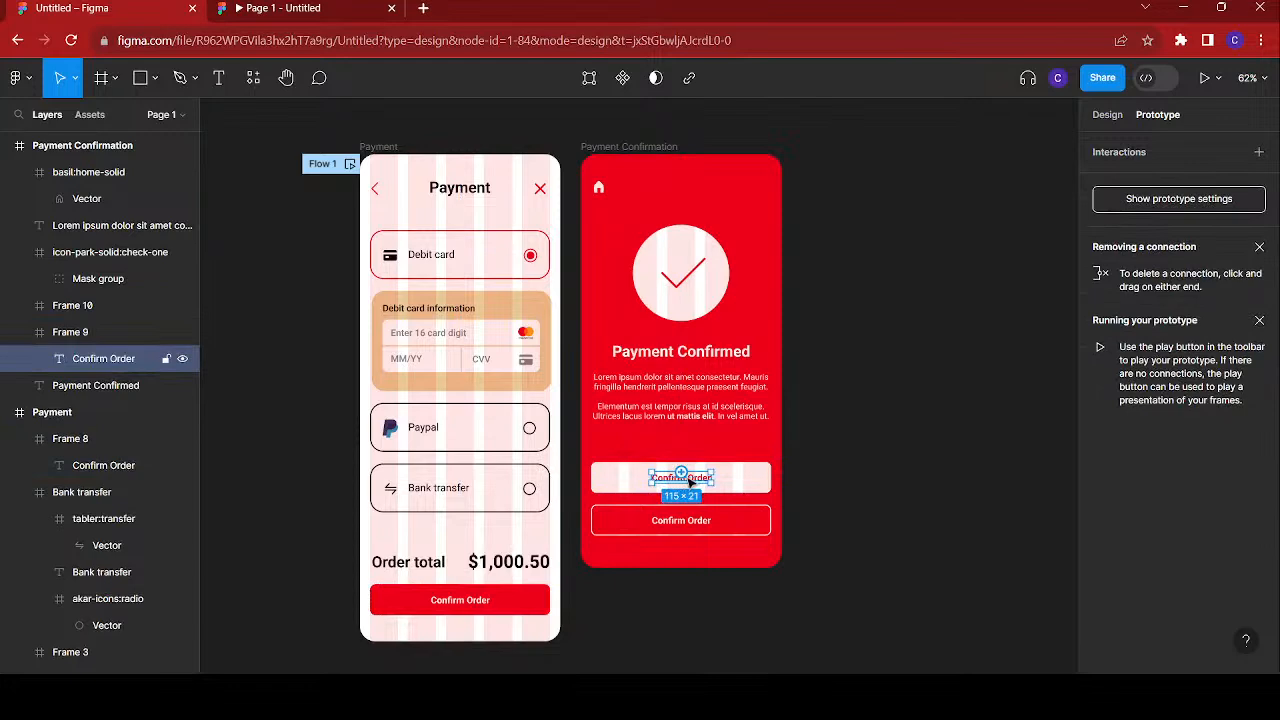
pyautogui.scroll(3, 697, 482)
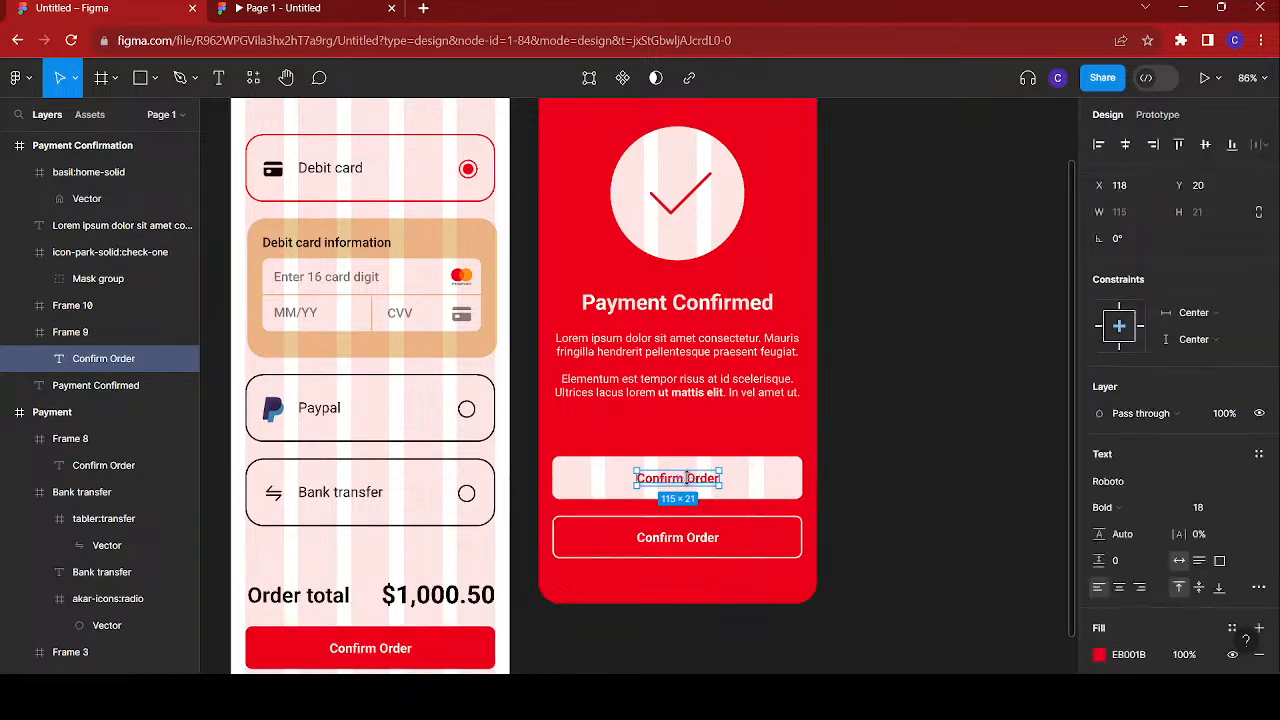
pyautogui.doubleClick(686, 479)
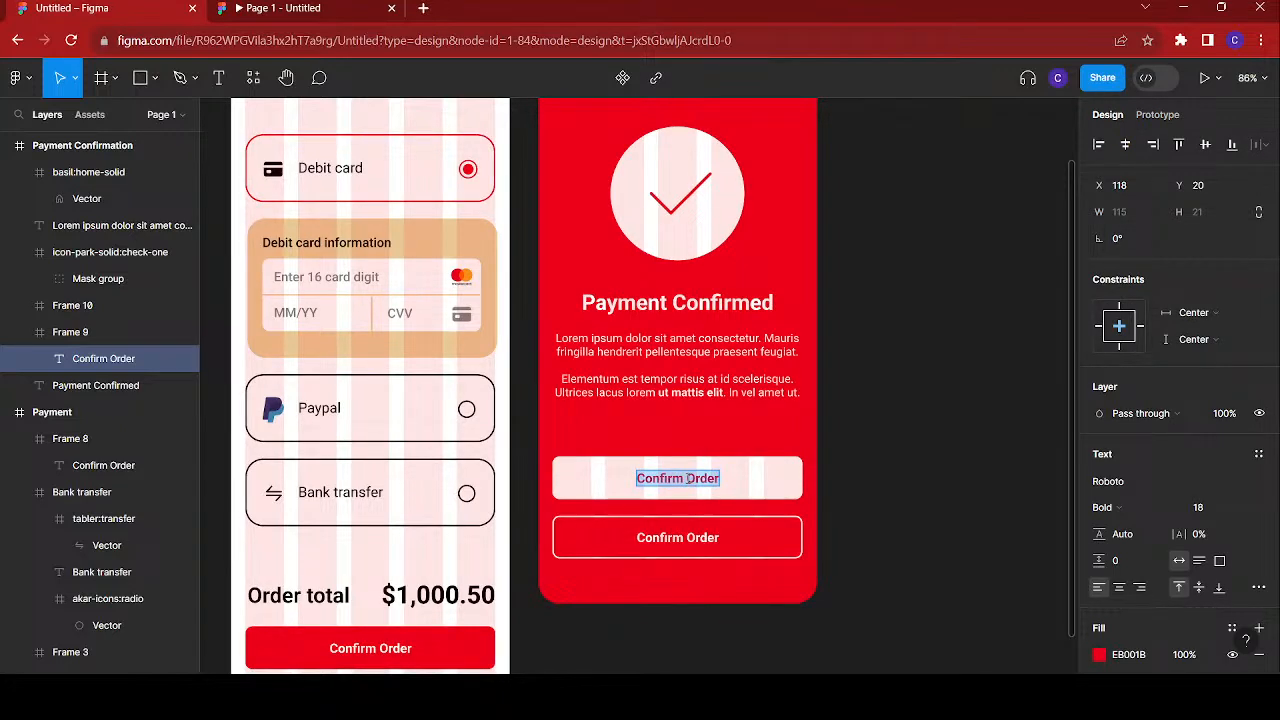
pyautogui.press('BackSpace')
pyautogui.write('Go Back y')
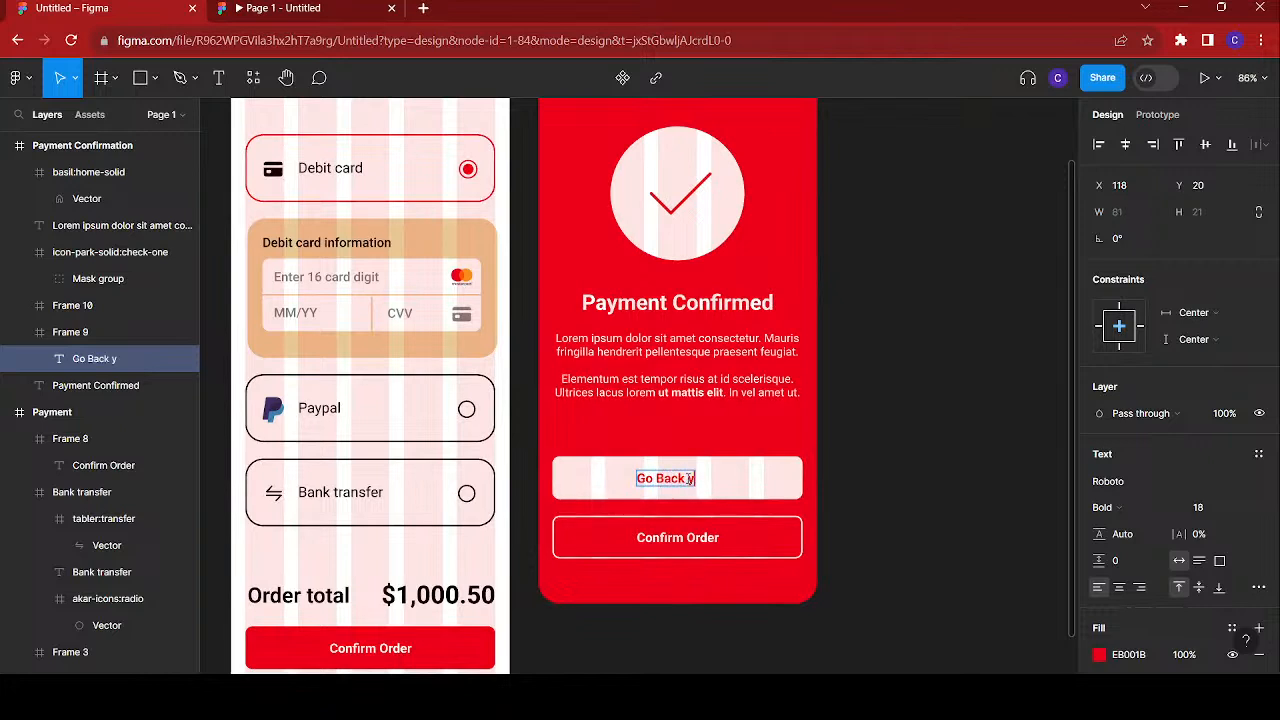
pyautogui.write('o Shop')
pyautogui.press('Escape')
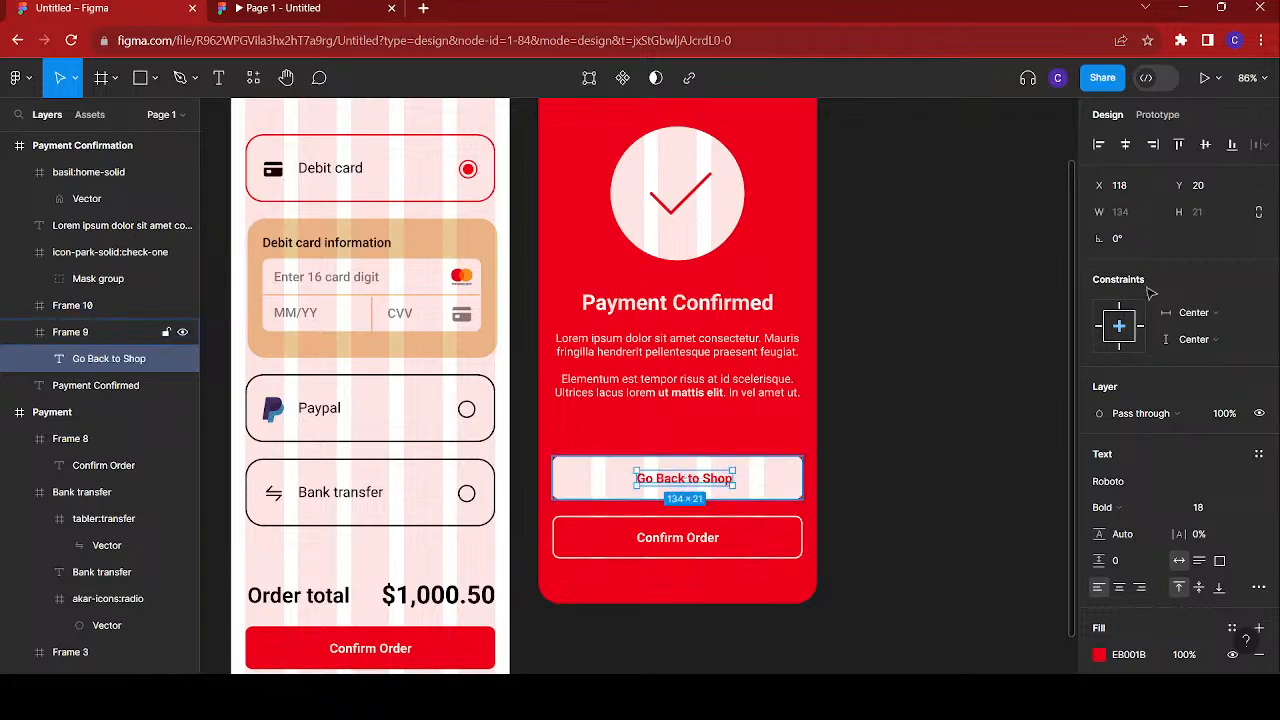
pyautogui.hotkey('shift', 'Left')
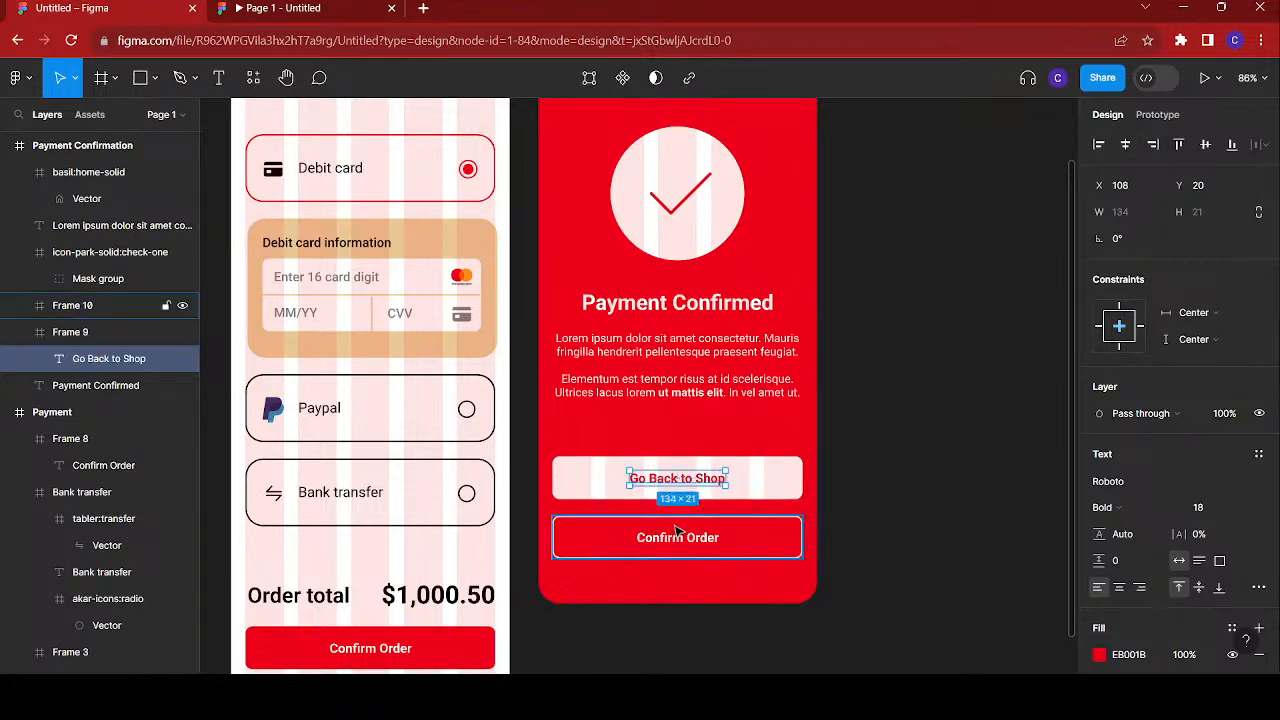
# - Change the outlined button's label on the red screen to View Receipt and centre it horizontally in the button
pyautogui.click(678, 541)
pyautogui.doubleClick(678, 540)
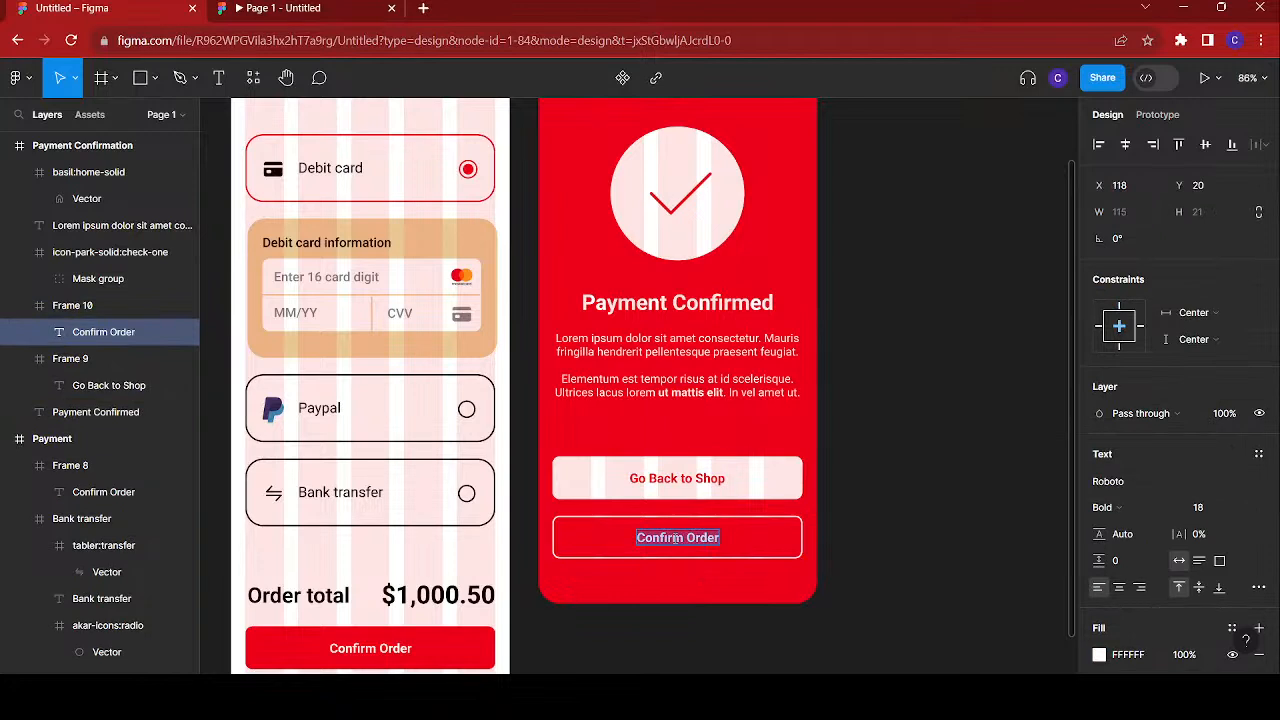
pyautogui.write('View Re')
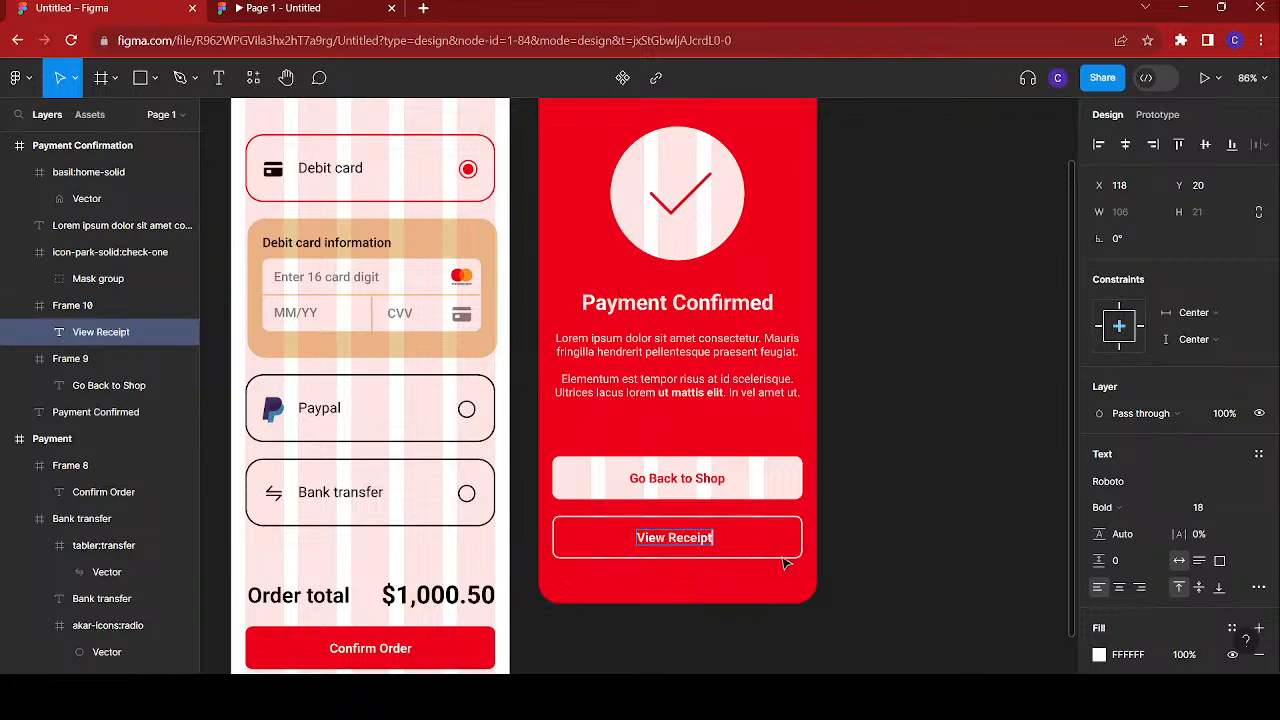
pyautogui.write('ceipt')
pyautogui.click(1125, 144)
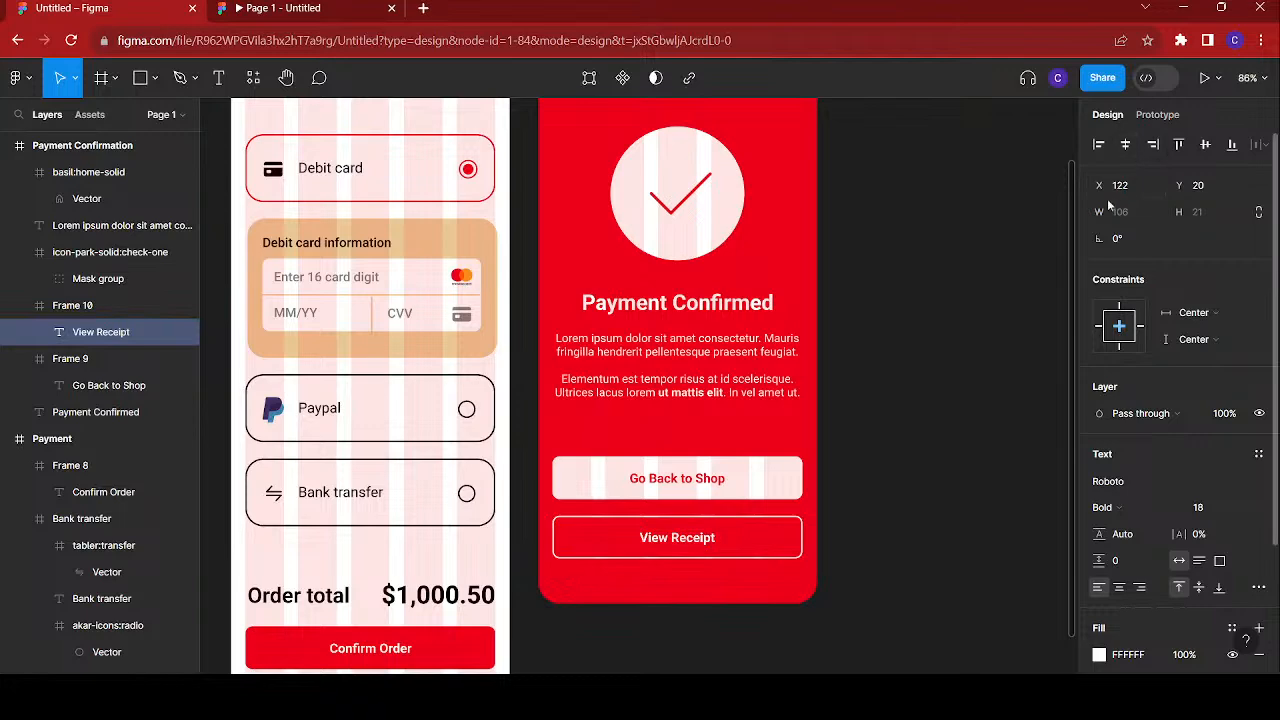
# - Connect the red screen's home icon to the Payment frame with an On tap, Navigate to interaction
pyautogui.scroll(-2, 660, 432)
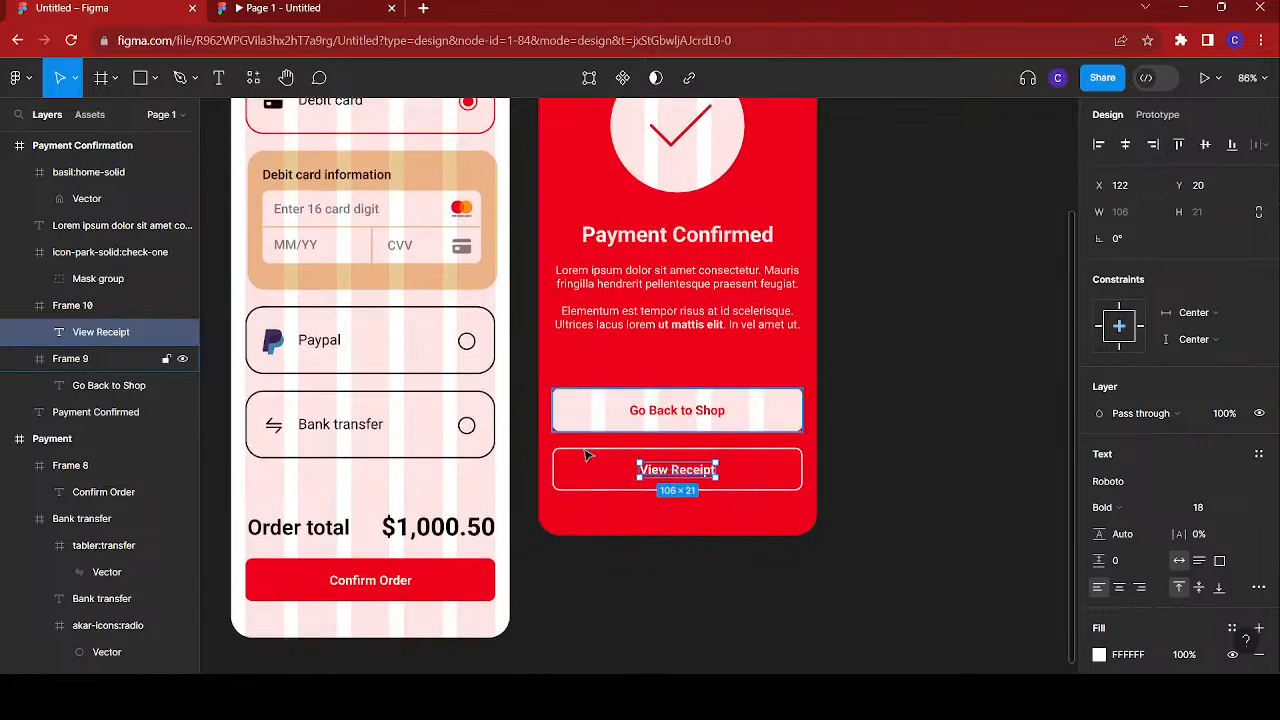
pyautogui.scroll(1, 588, 453)
pyautogui.keyDown('ctrl'); pyautogui.scroll(-4, 588, 453); pyautogui.keyUp('ctrl')
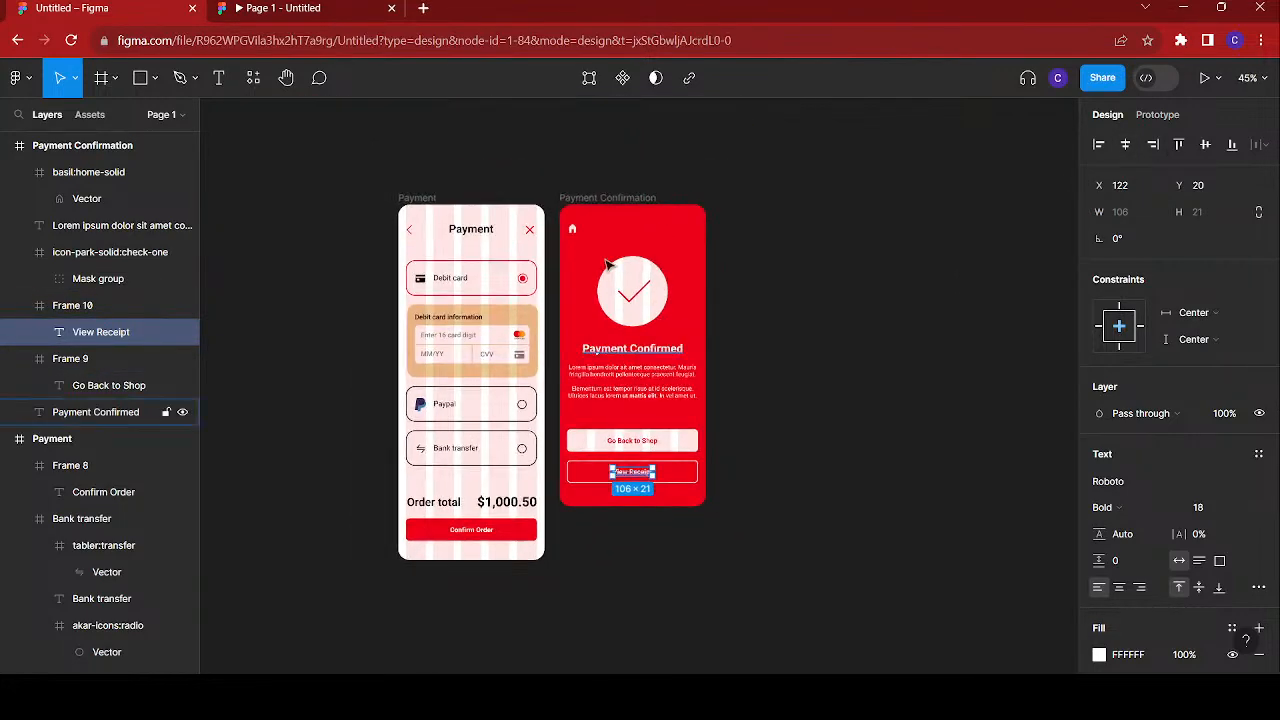
pyautogui.click(572, 229)
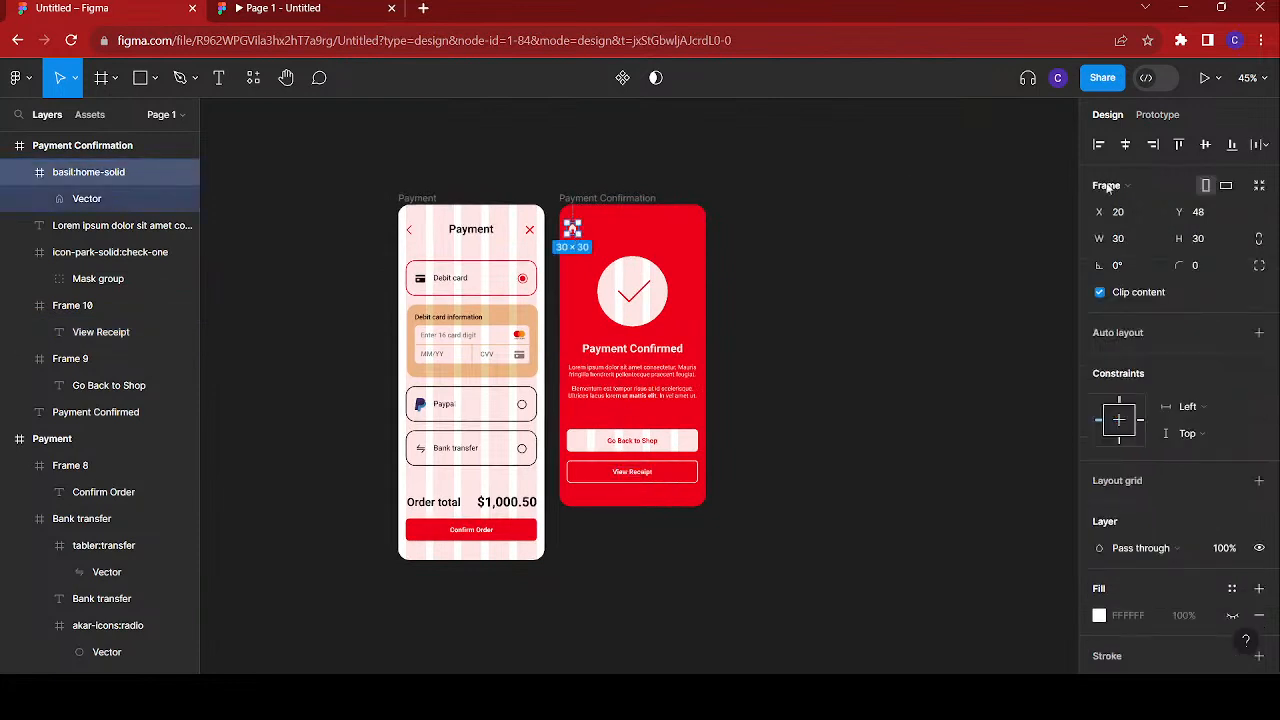
pyautogui.click(1157, 115)
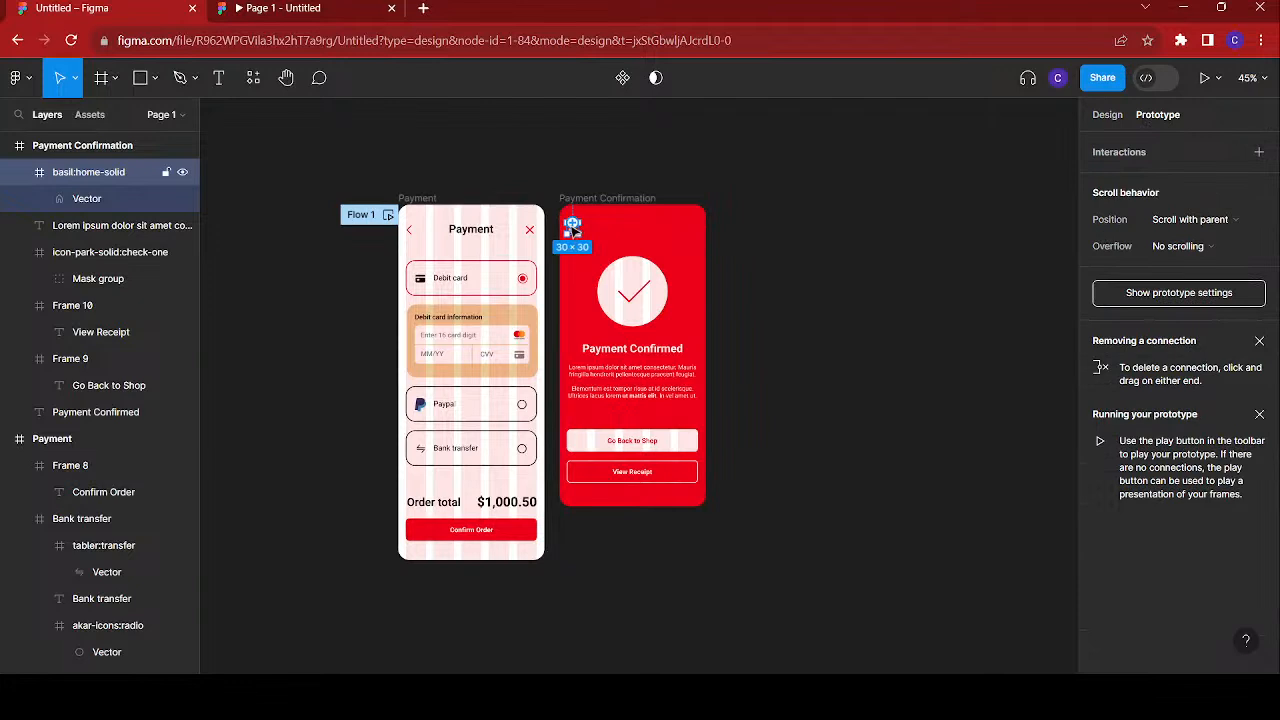
pyautogui.moveTo(571, 224); pyautogui.dragTo(522, 267)
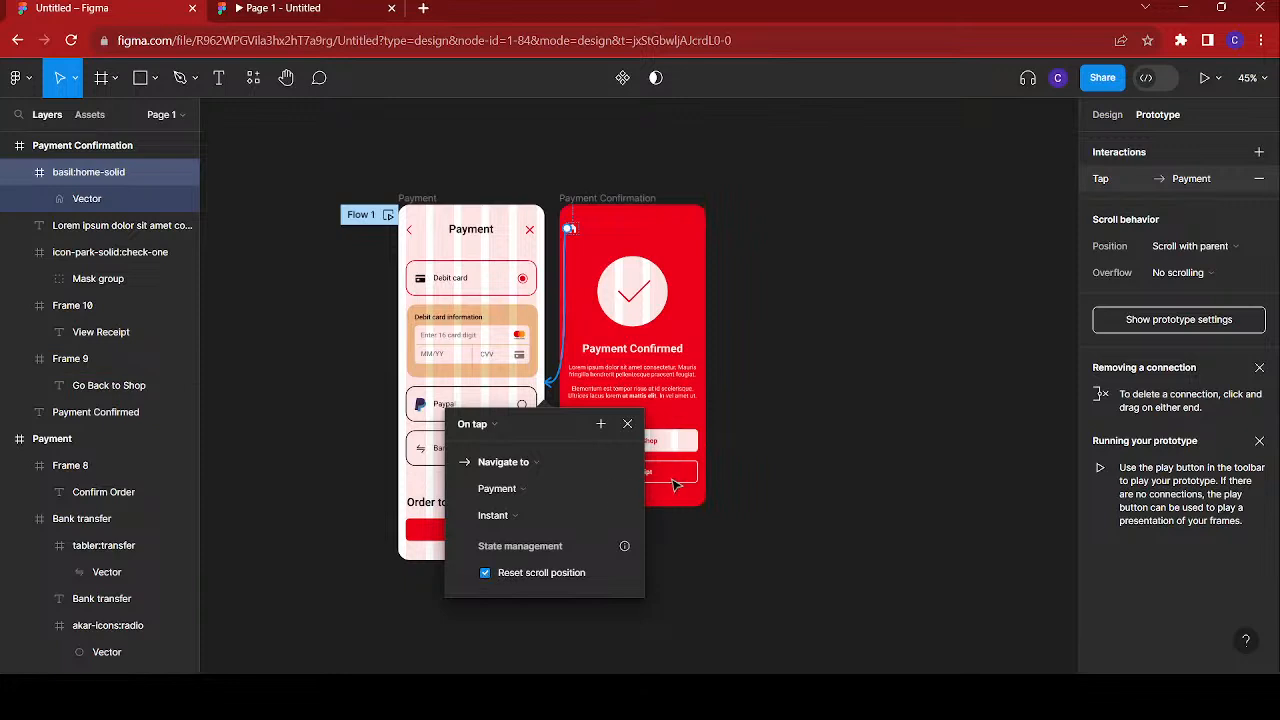
pyautogui.click(627, 424)
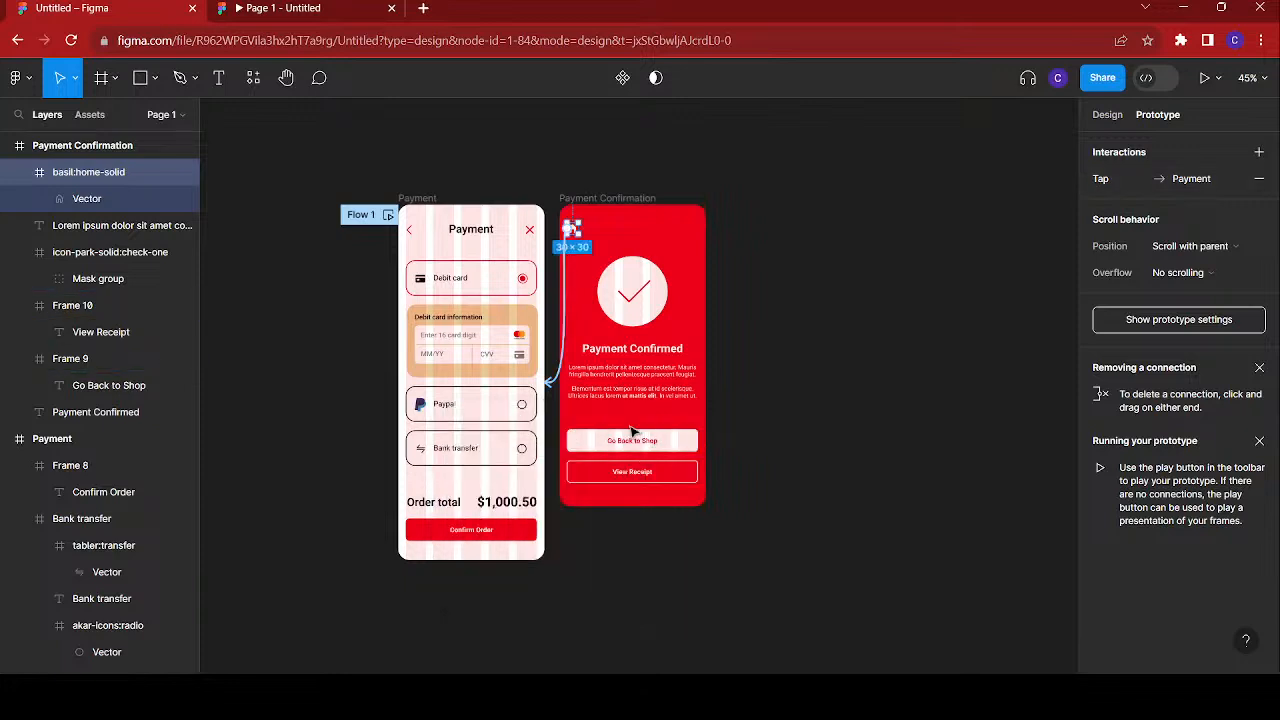
# - Test the Confirm Order link to the confirmation screen in the running prototype, and return to the design file
pyautogui.click(328, 20)
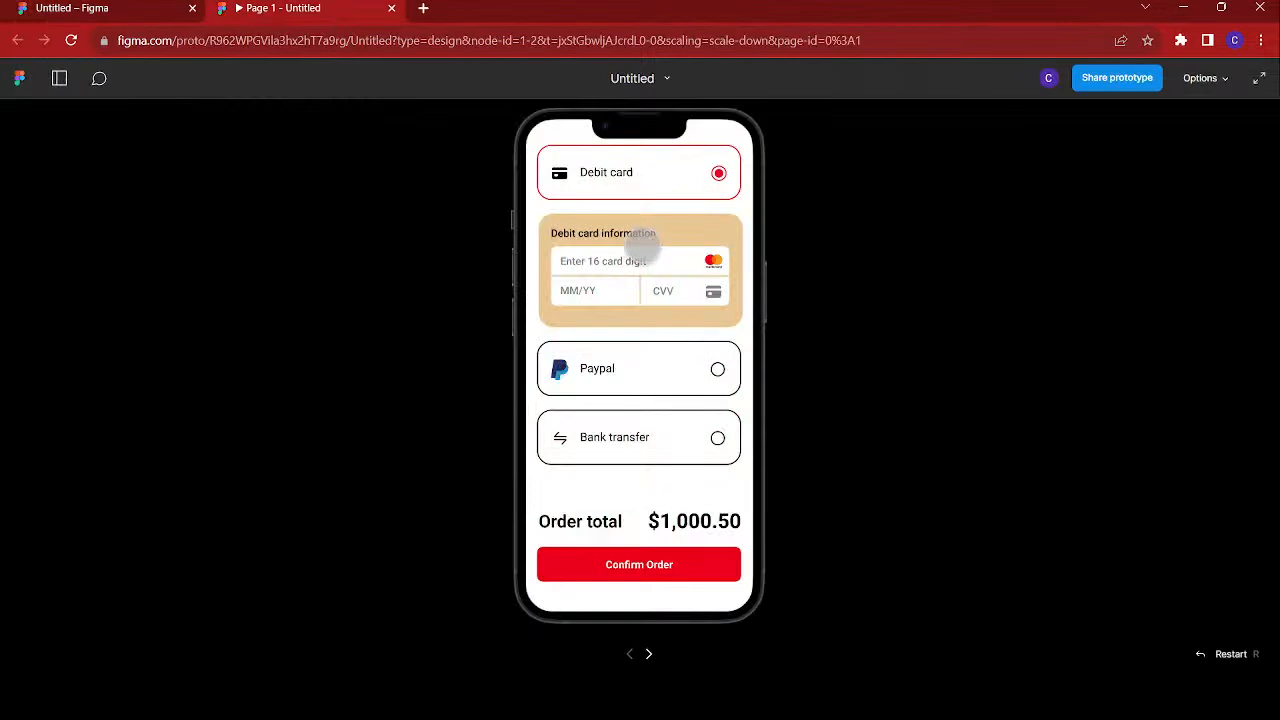
pyautogui.scroll(1, 632, 240)
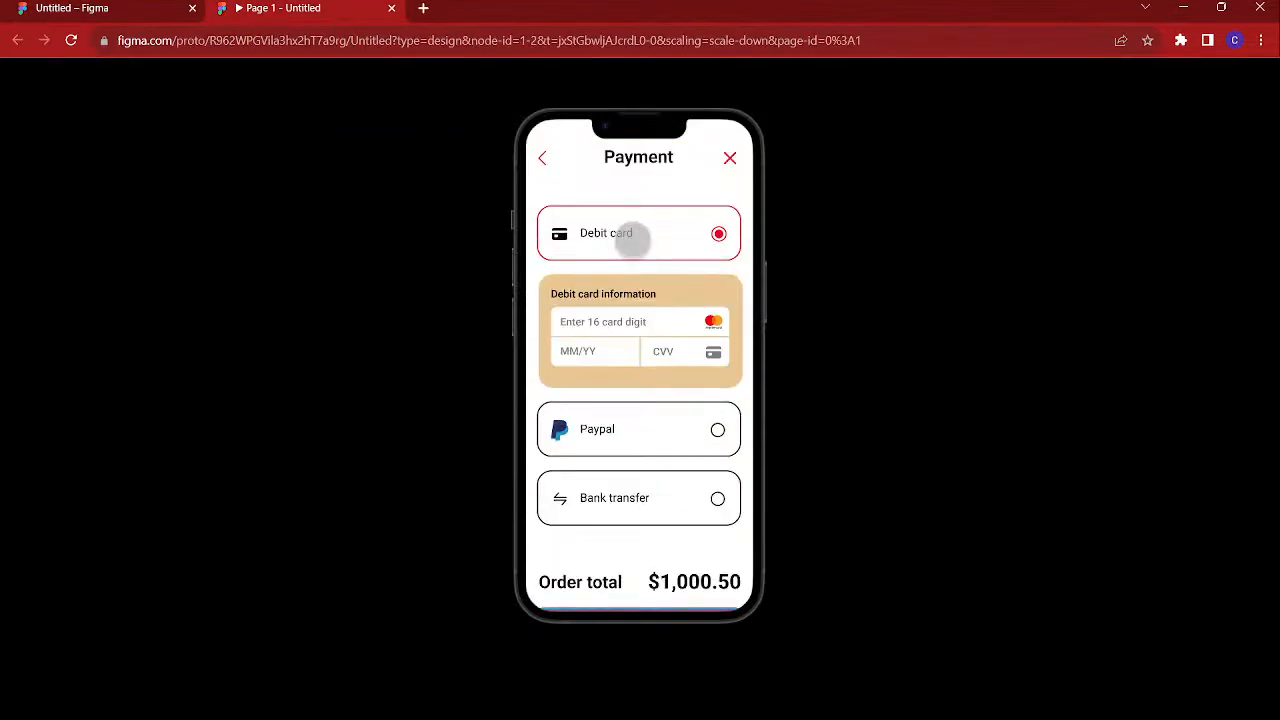
pyautogui.scroll(-1, 632, 240)
pyautogui.click(632, 240)
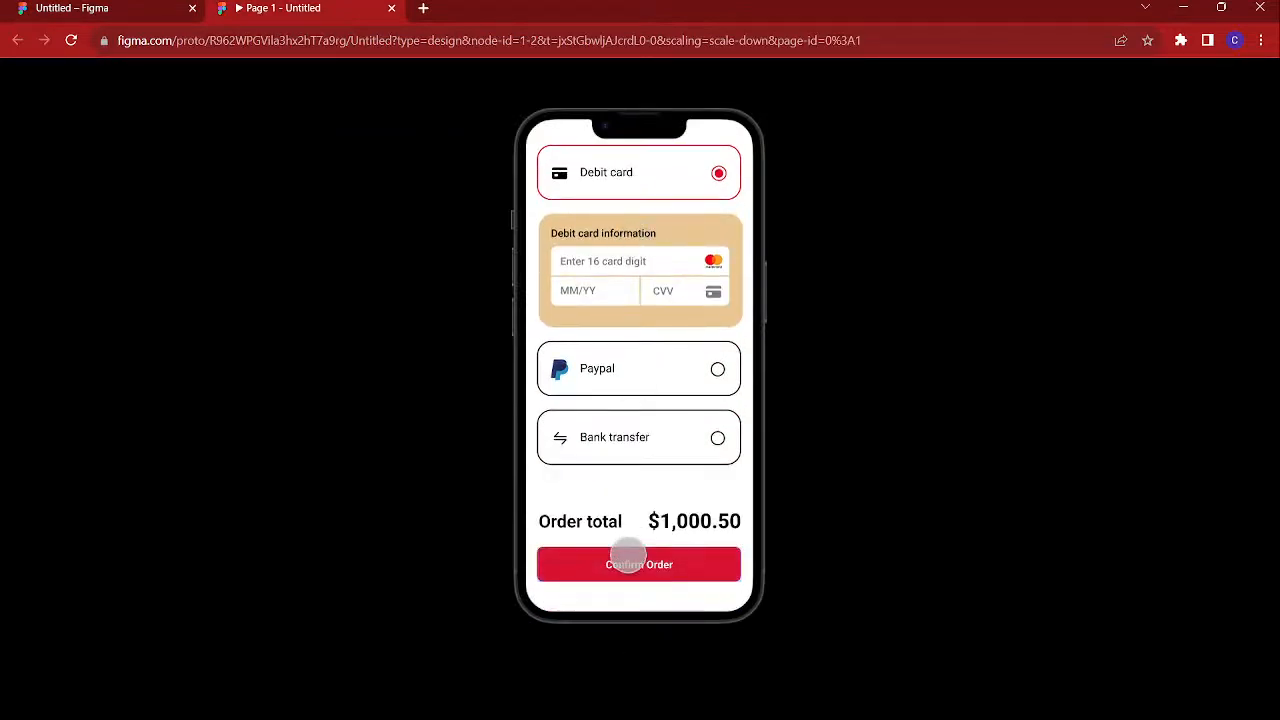
pyautogui.click(627, 567)
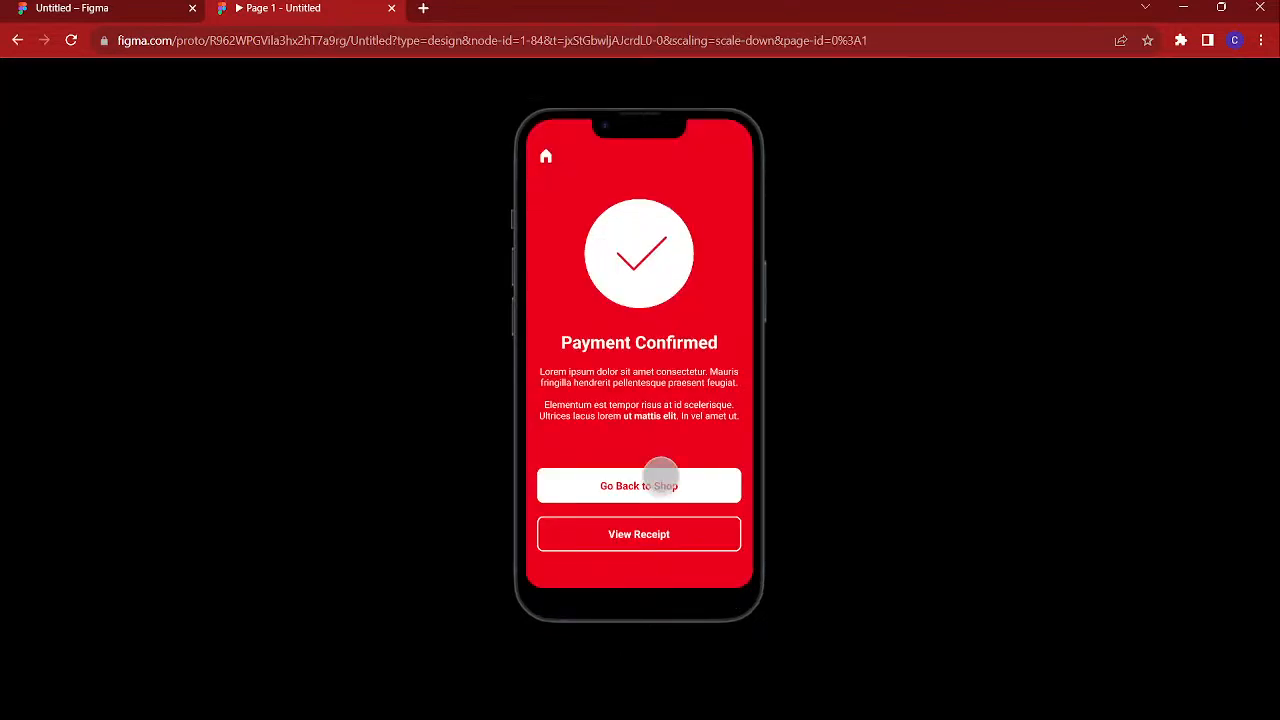
pyautogui.click(108, 9)
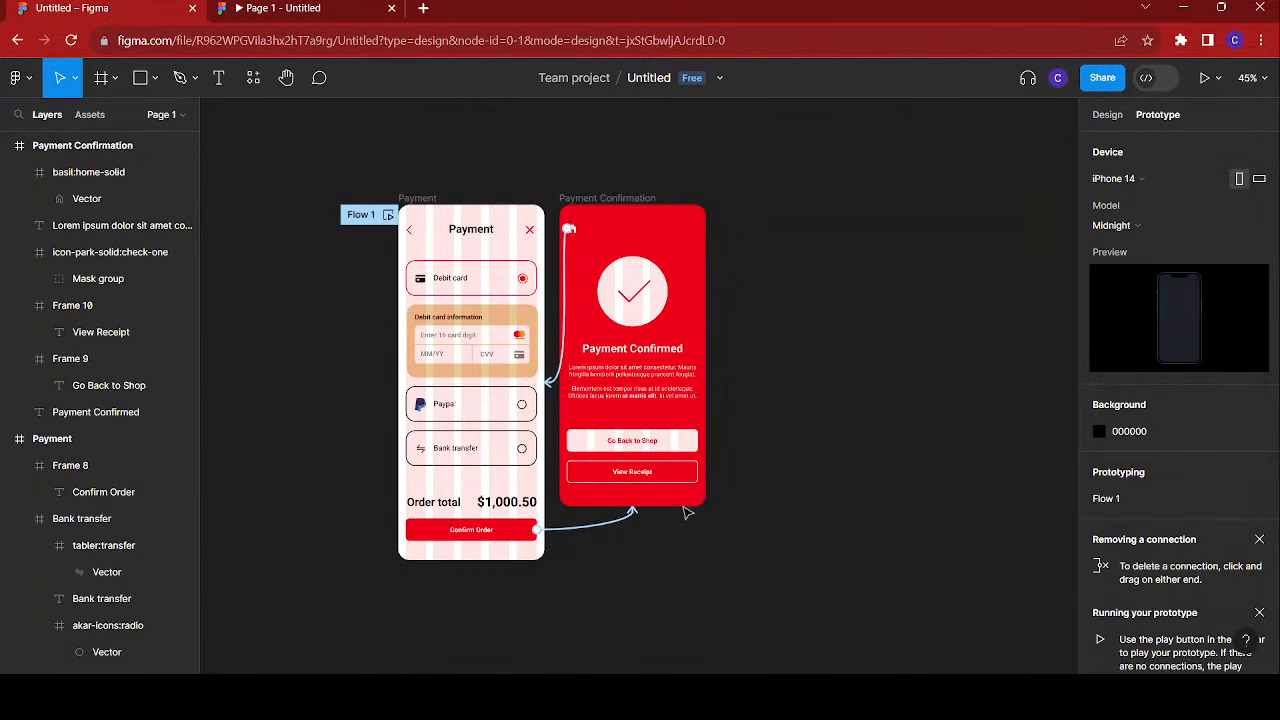
# - Extend the Payment Confirmation frame downward to a height of 903
pyautogui.click(1100, 117)
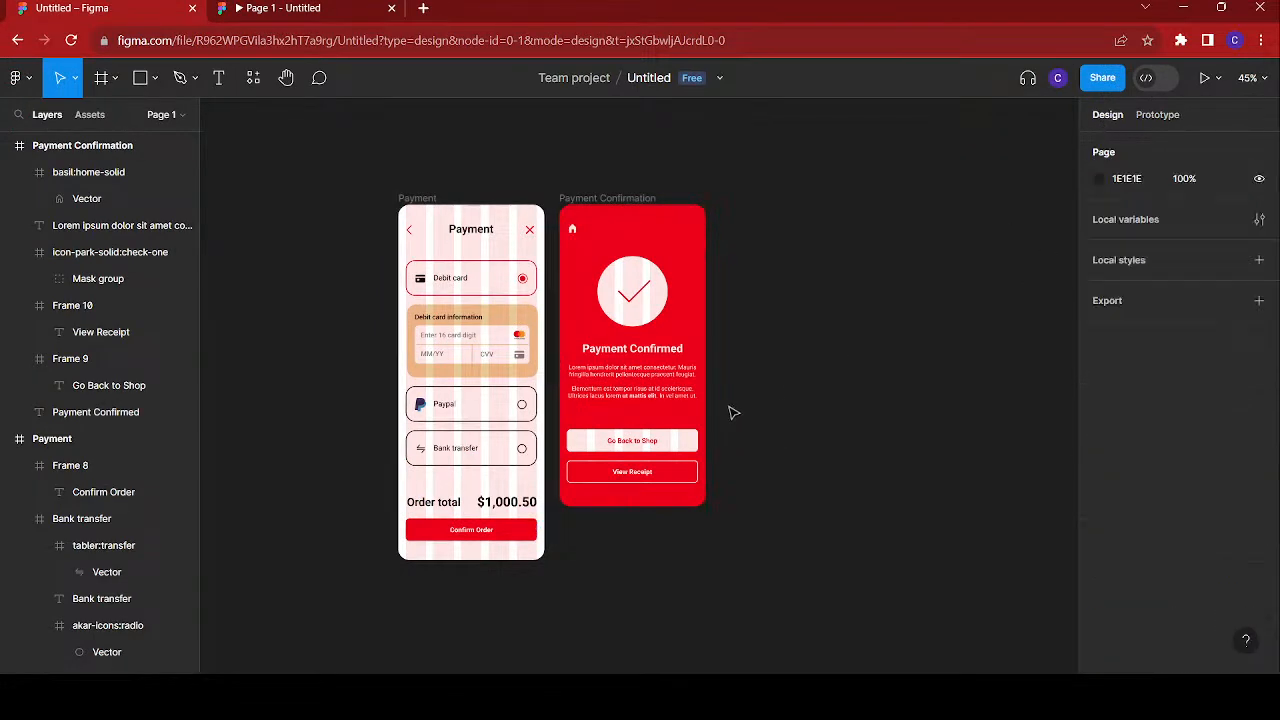
pyautogui.click(603, 198)
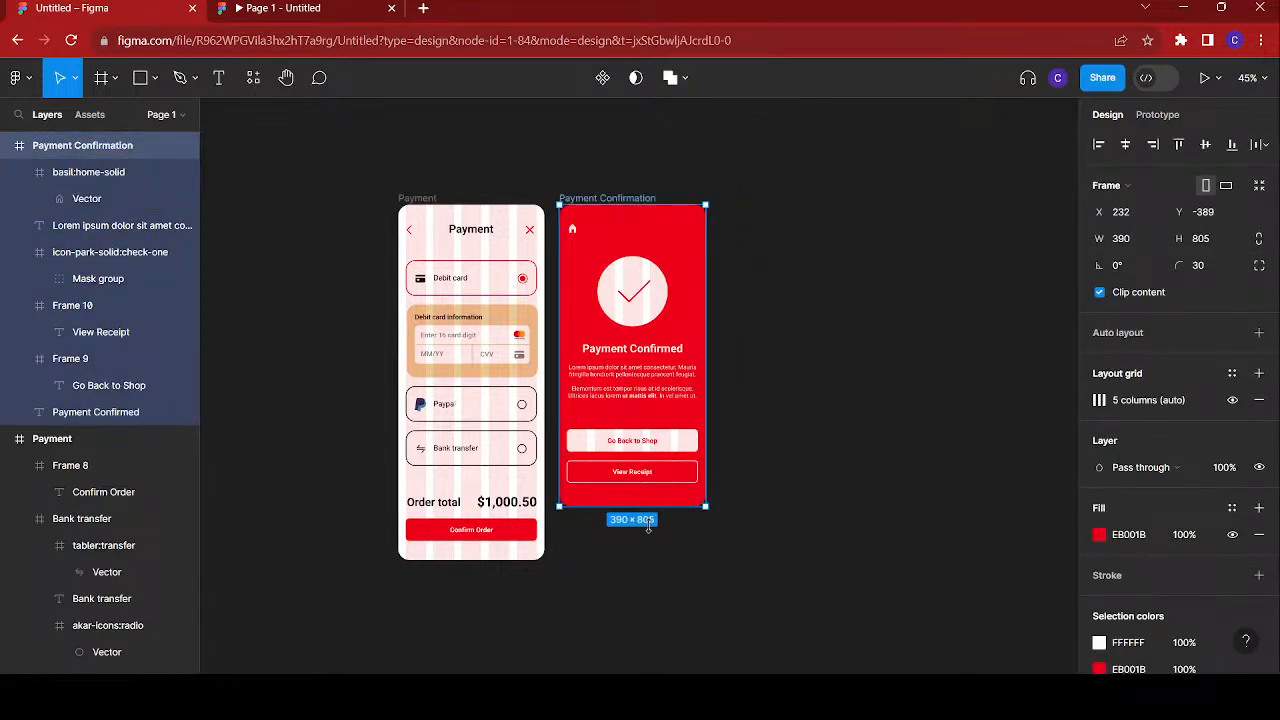
pyautogui.moveTo(648, 521); pyautogui.dragTo(648, 557)
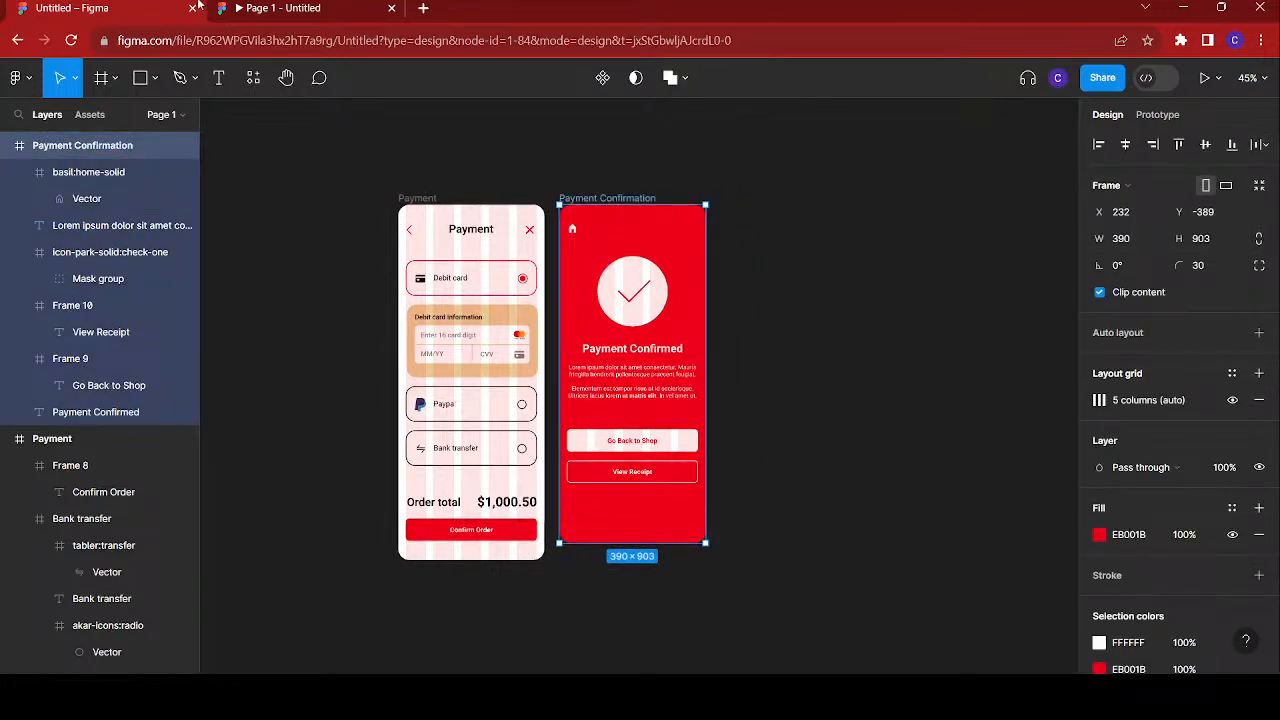
# - Check the taller confirmation screen in the prototype and test the home icon and Confirm Order links between both screens
pyautogui.click(282, 8)
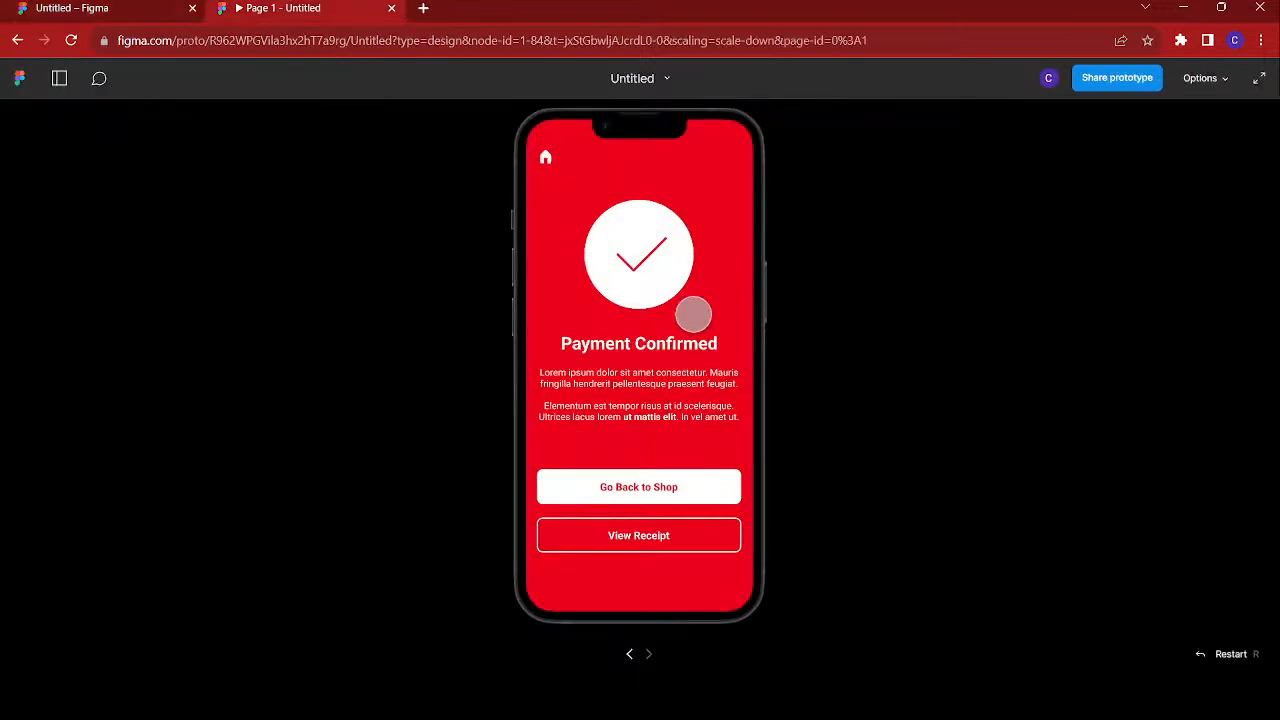
pyautogui.scroll(-1, 693, 314)
pyautogui.scroll(1, 693, 312)
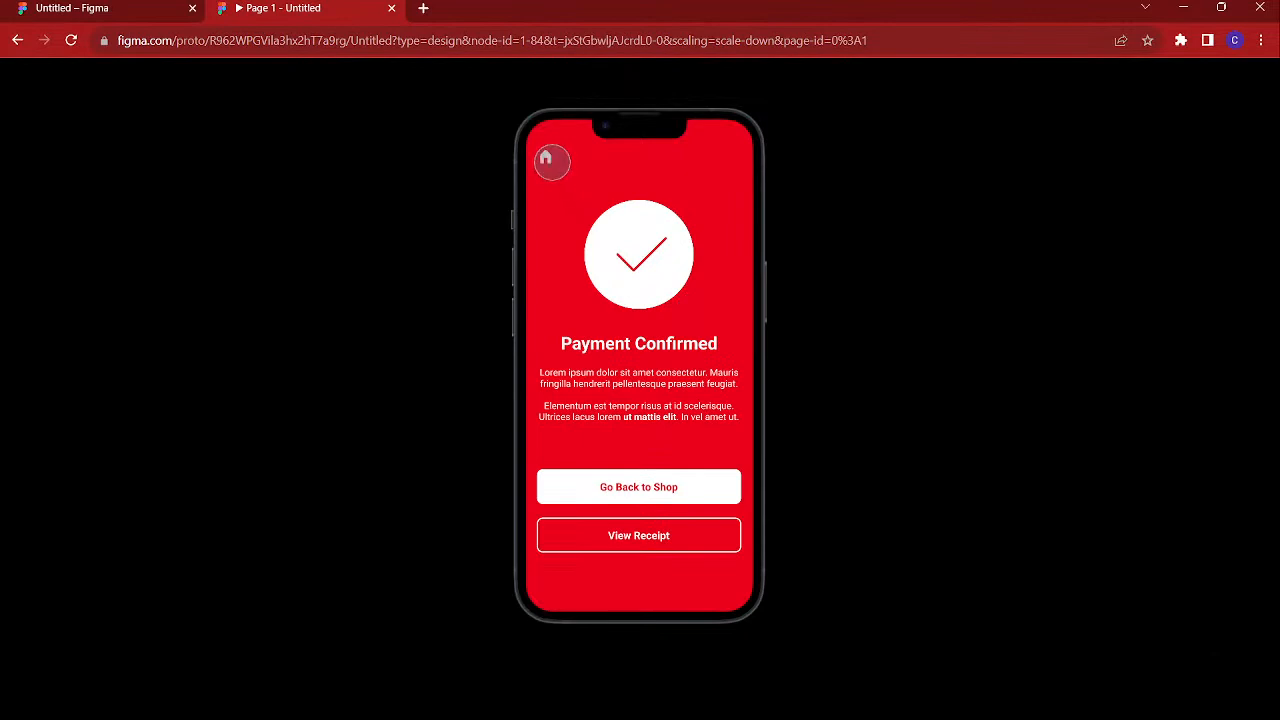
pyautogui.click(550, 160)
pyautogui.scroll(-1, 689, 346)
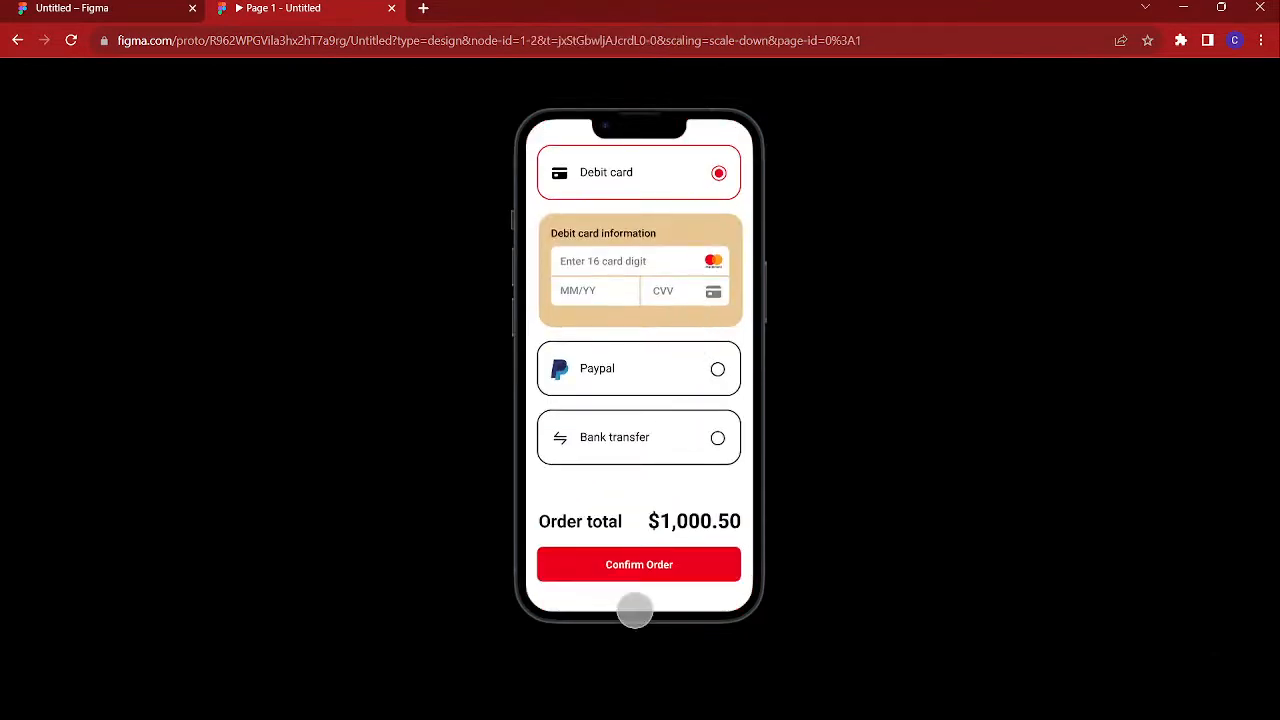
pyautogui.click(645, 570)
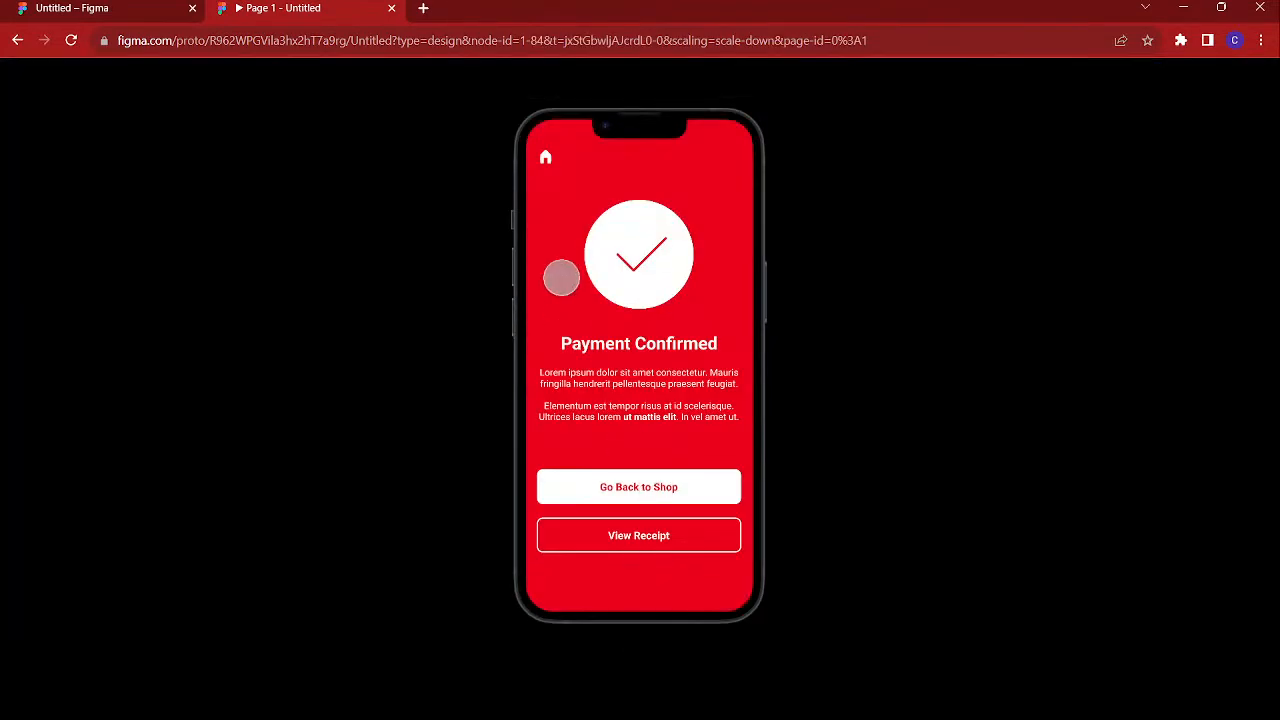
pyautogui.click(547, 159)
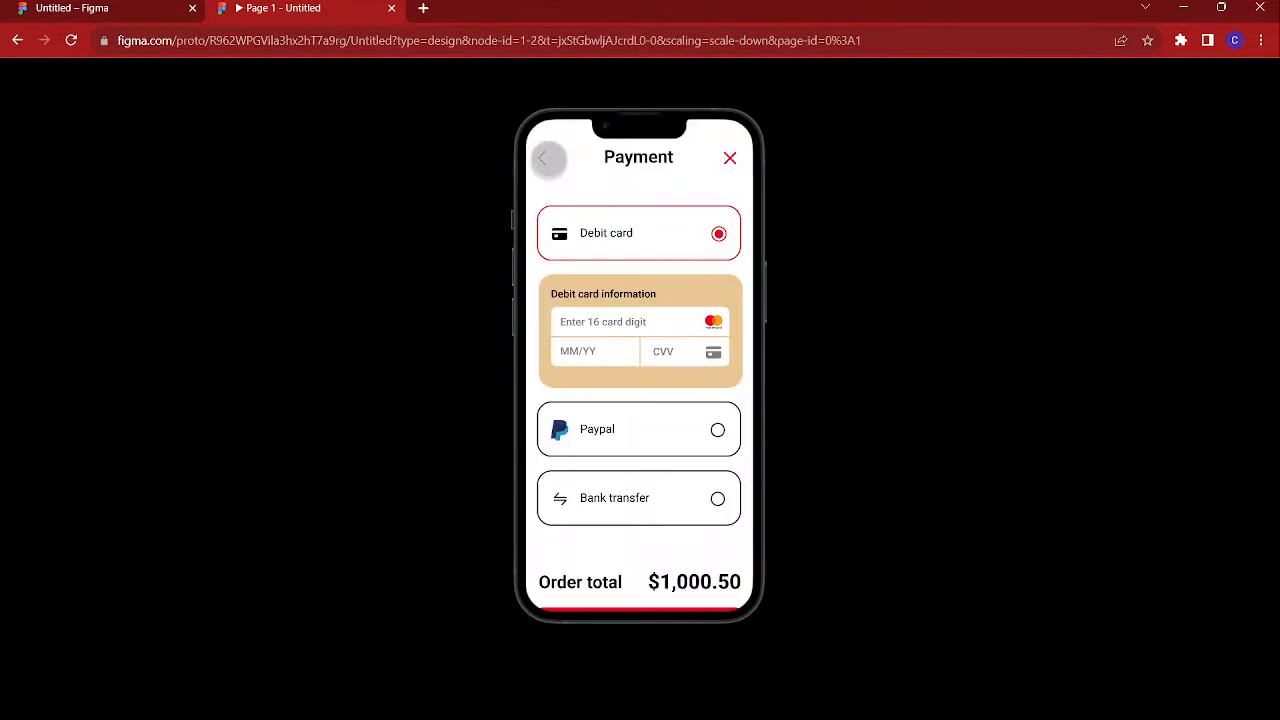
pyautogui.scroll(-1, 637, 360)
pyautogui.scroll(1, 637, 363)
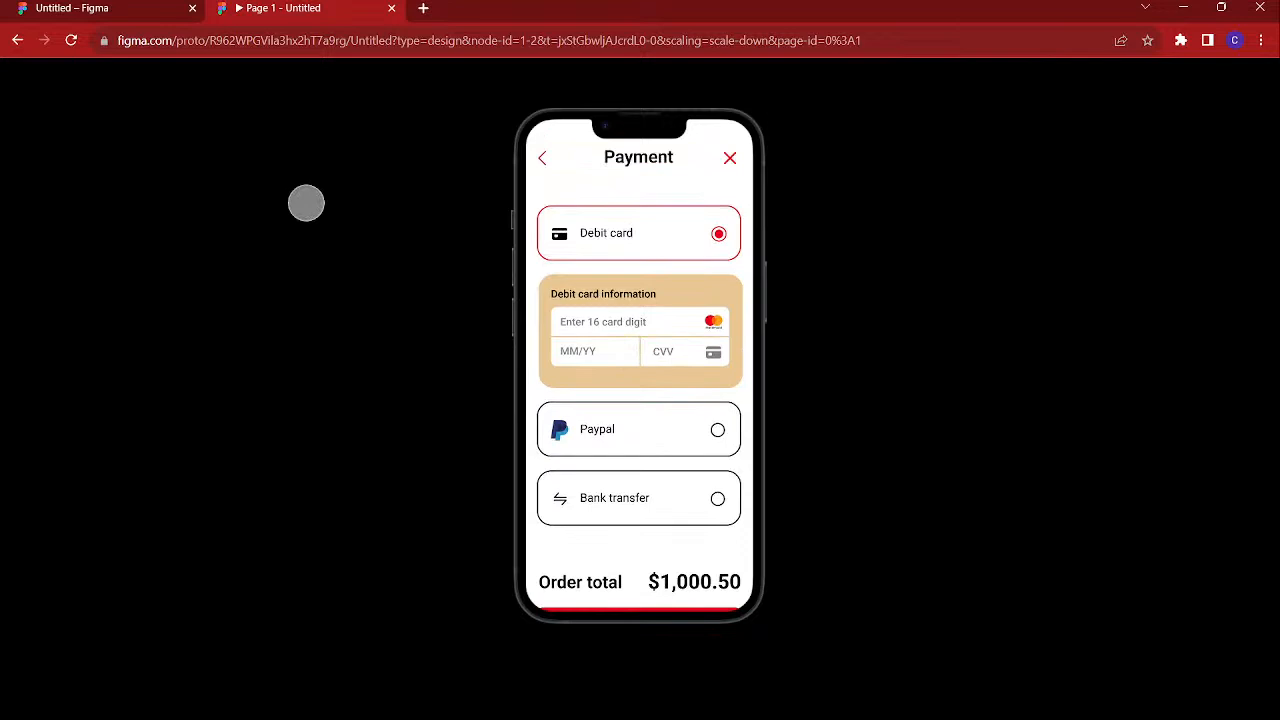
# - Try tapping the Debit card and Paypal options in the prototype's Payment screen, and return to the design file
pyautogui.click(681, 329)
pyautogui.click(715, 231)
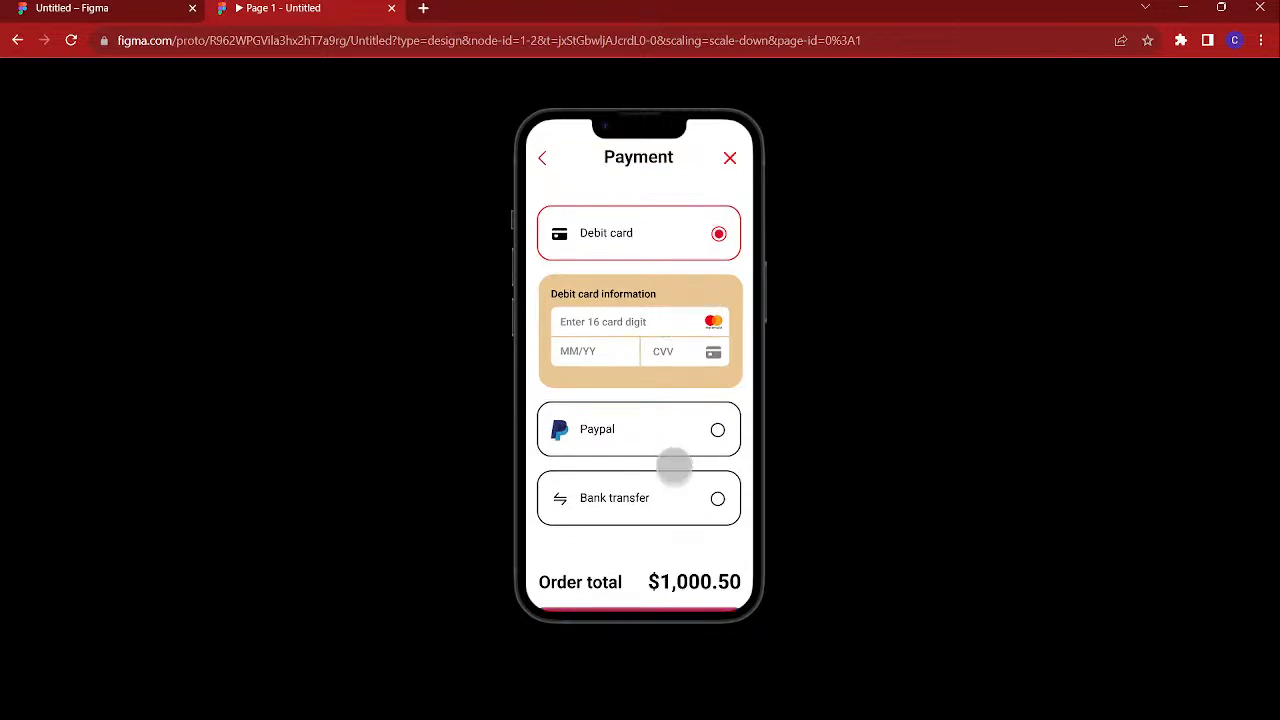
pyautogui.scroll(-1, 679, 487)
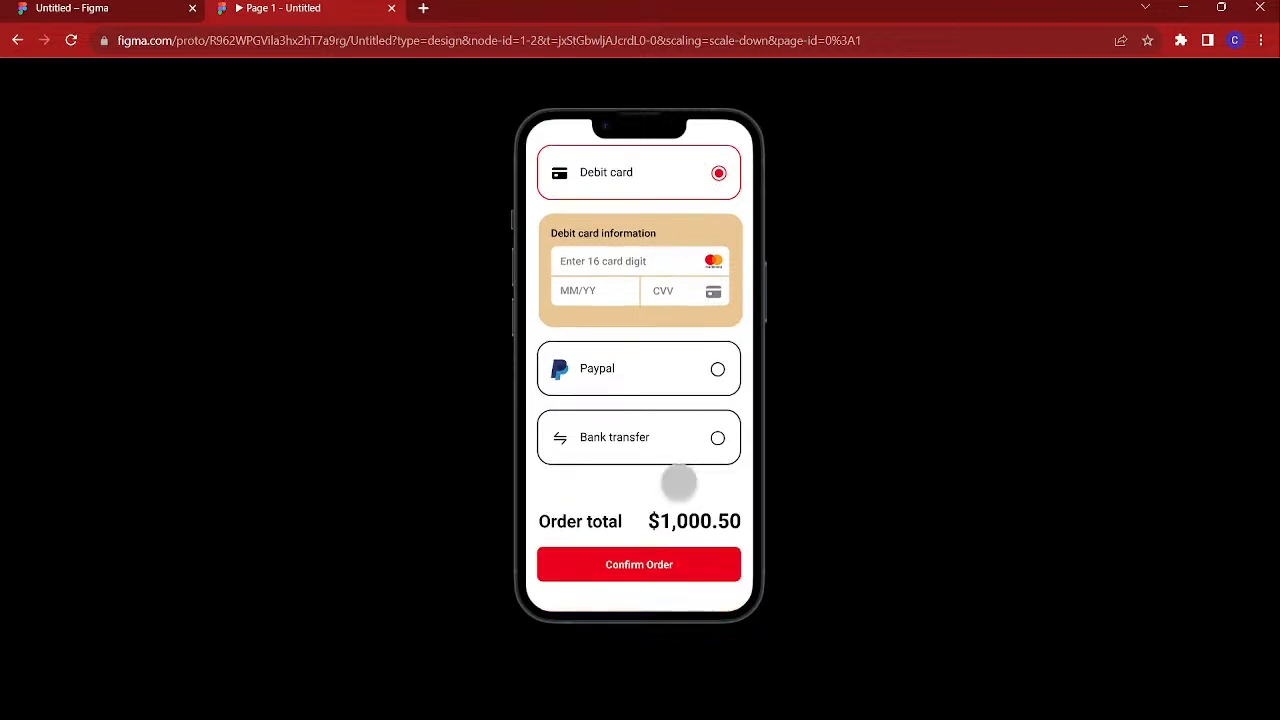
pyautogui.click(690, 371)
pyautogui.click(718, 367)
pyautogui.scroll(1, 717, 368)
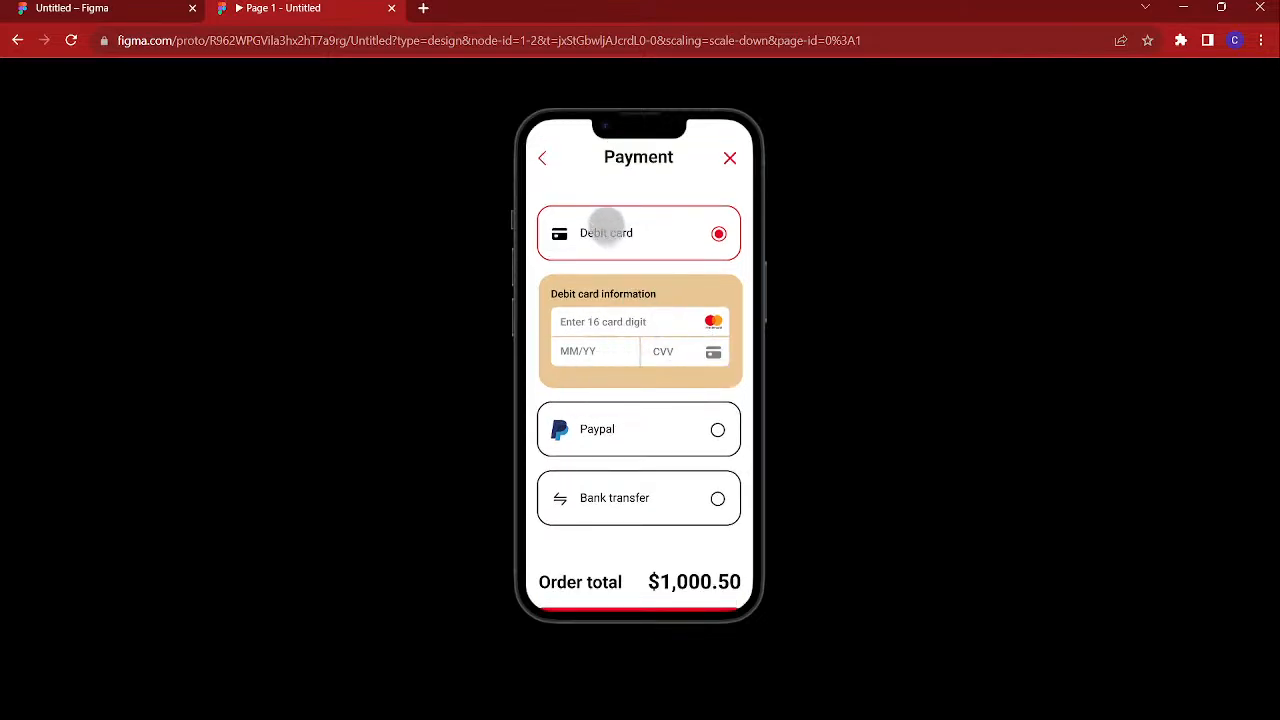
pyautogui.click(155, 10)
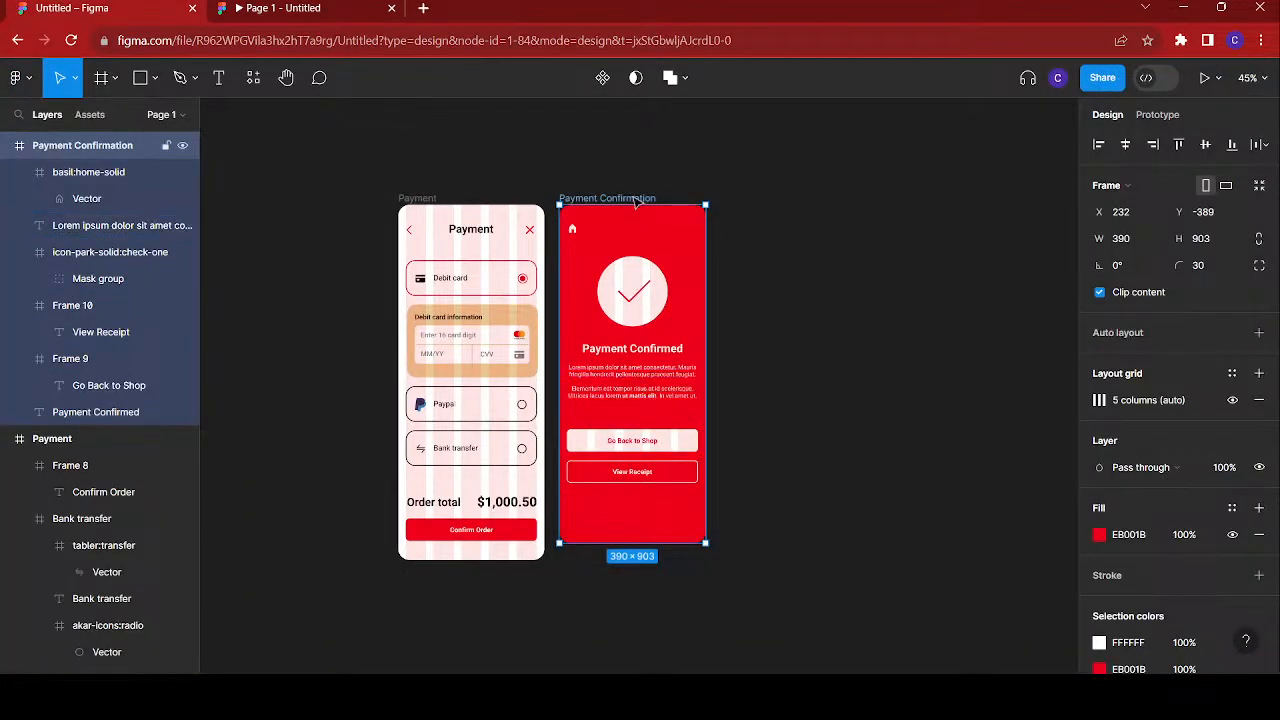
# - Move the Payment Confirmation frame away from the Payment frame to X 863, and bring it back beside it at X 228
pyautogui.moveTo(638, 200); pyautogui.dragTo(864, 199)
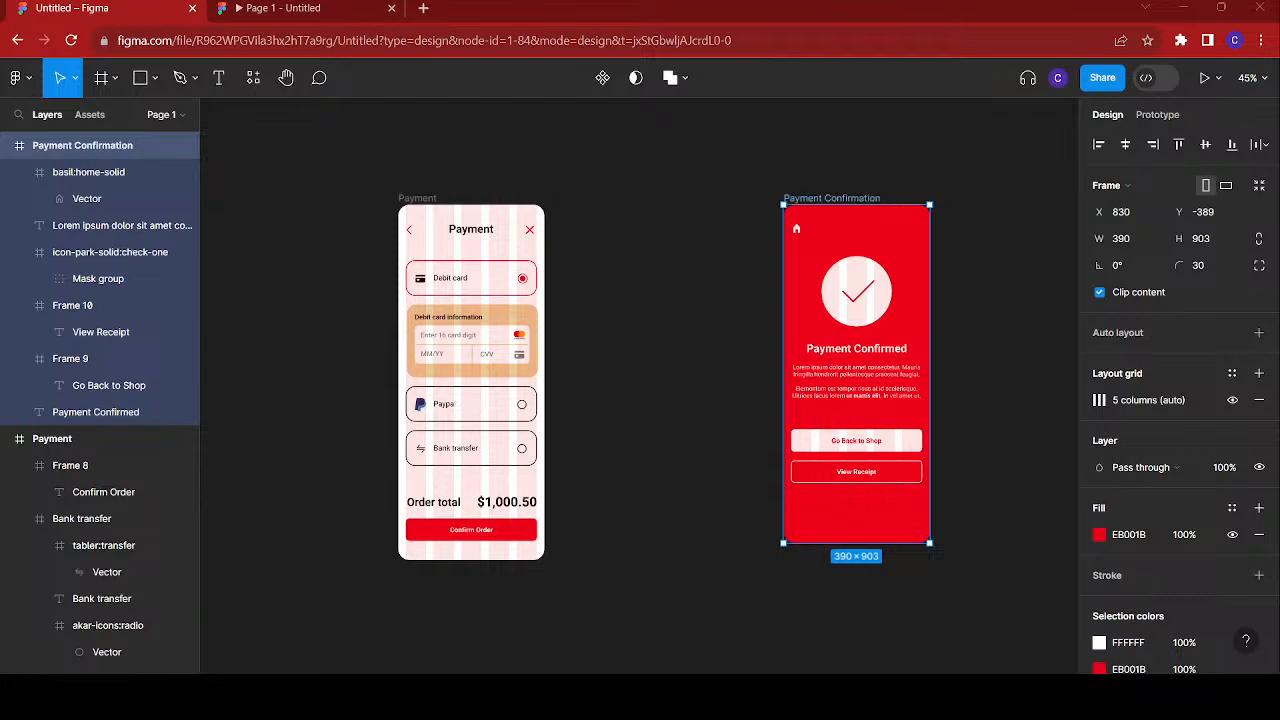
pyautogui.moveTo(855, 200)
pyautogui.mouseDown()
pyautogui.moveTo(650, 198)
pyautogui.moveTo(791, 200)
pyautogui.moveTo(848, 222)
pyautogui.moveTo(886, 210)
pyautogui.moveTo(869, 203)
pyautogui.mouseUp()
pyautogui.keyDown('ctrl'); pyautogui.scroll(1, 636, 320); pyautogui.keyUp('ctrl')
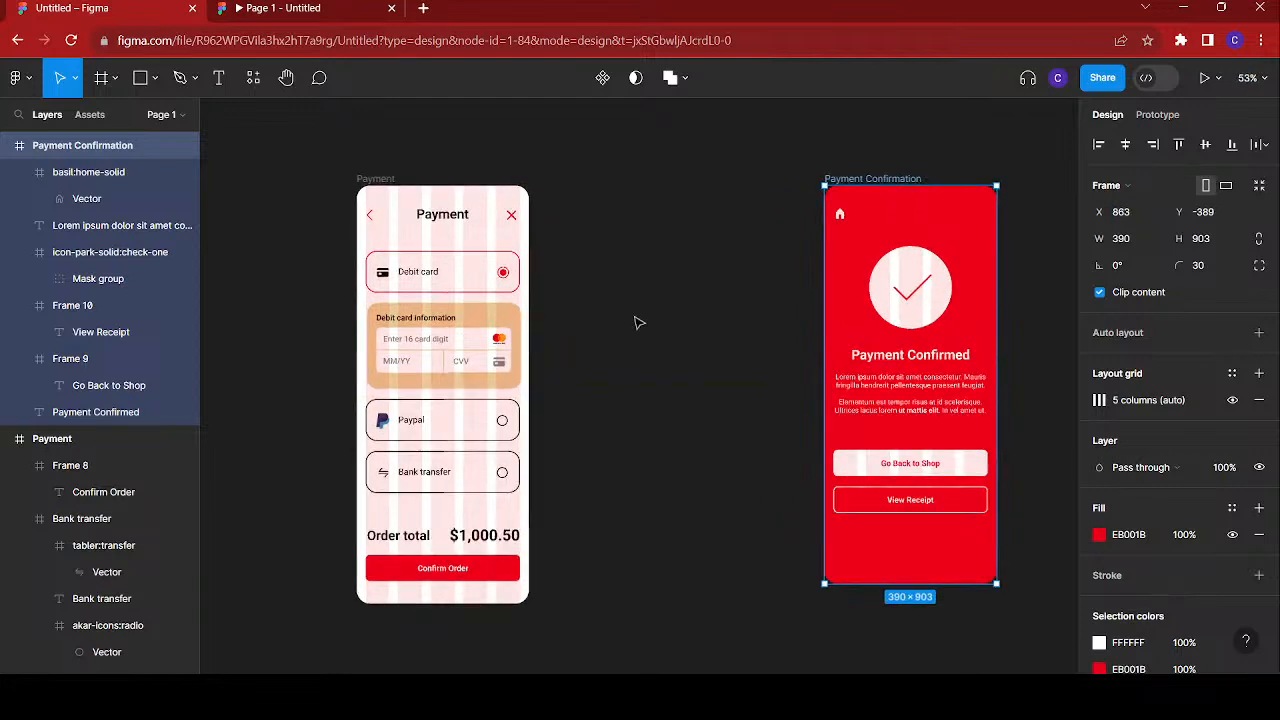
pyautogui.hscroll(1, 636, 320)
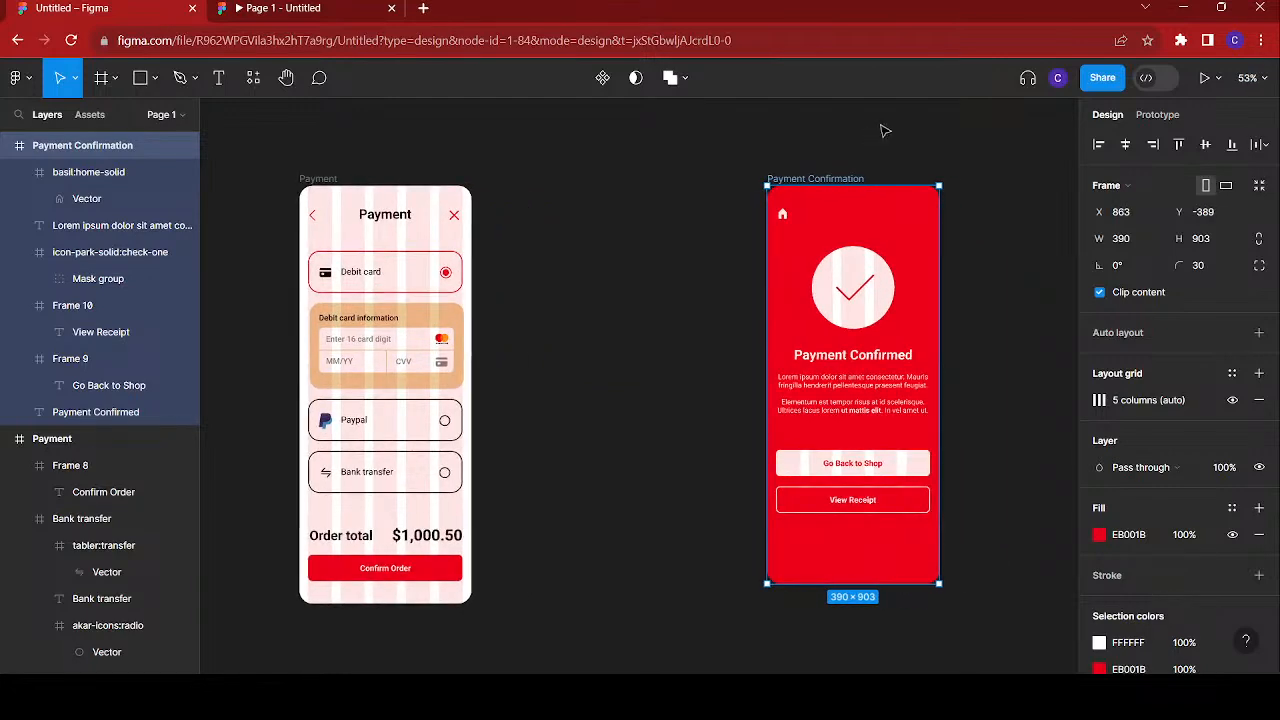
pyautogui.moveTo(840, 172); pyautogui.dragTo(548, 181)
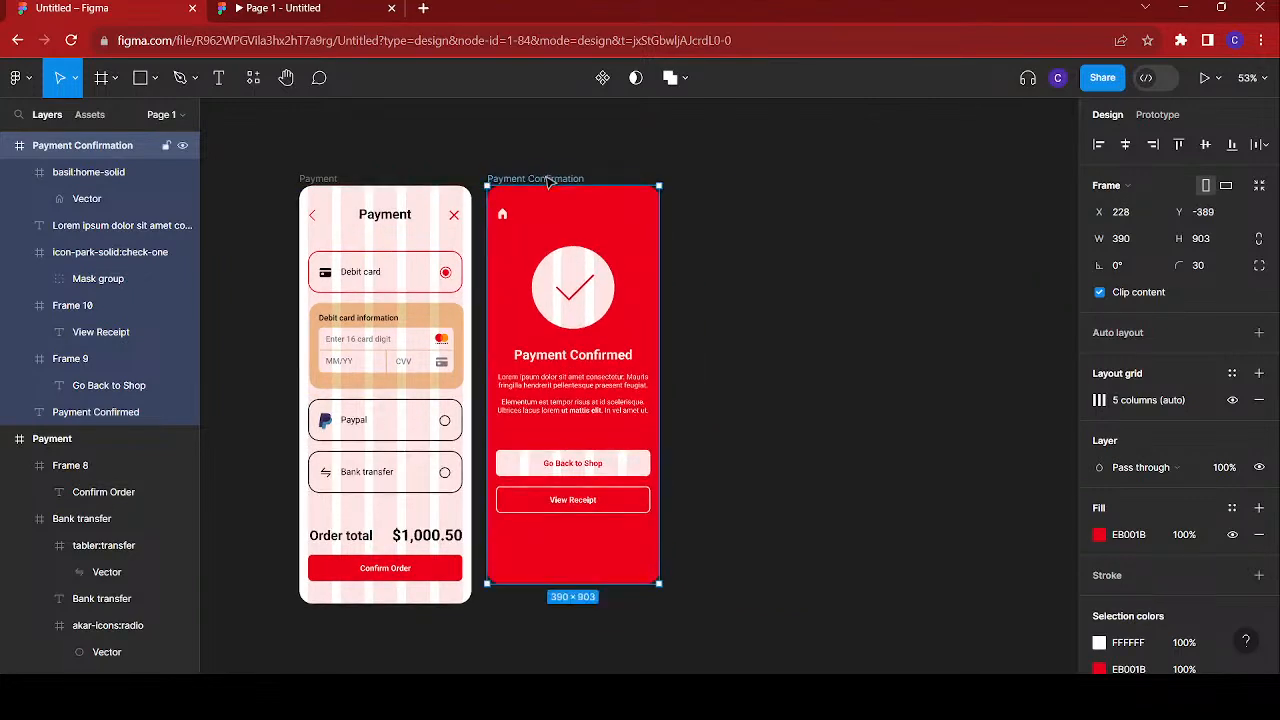